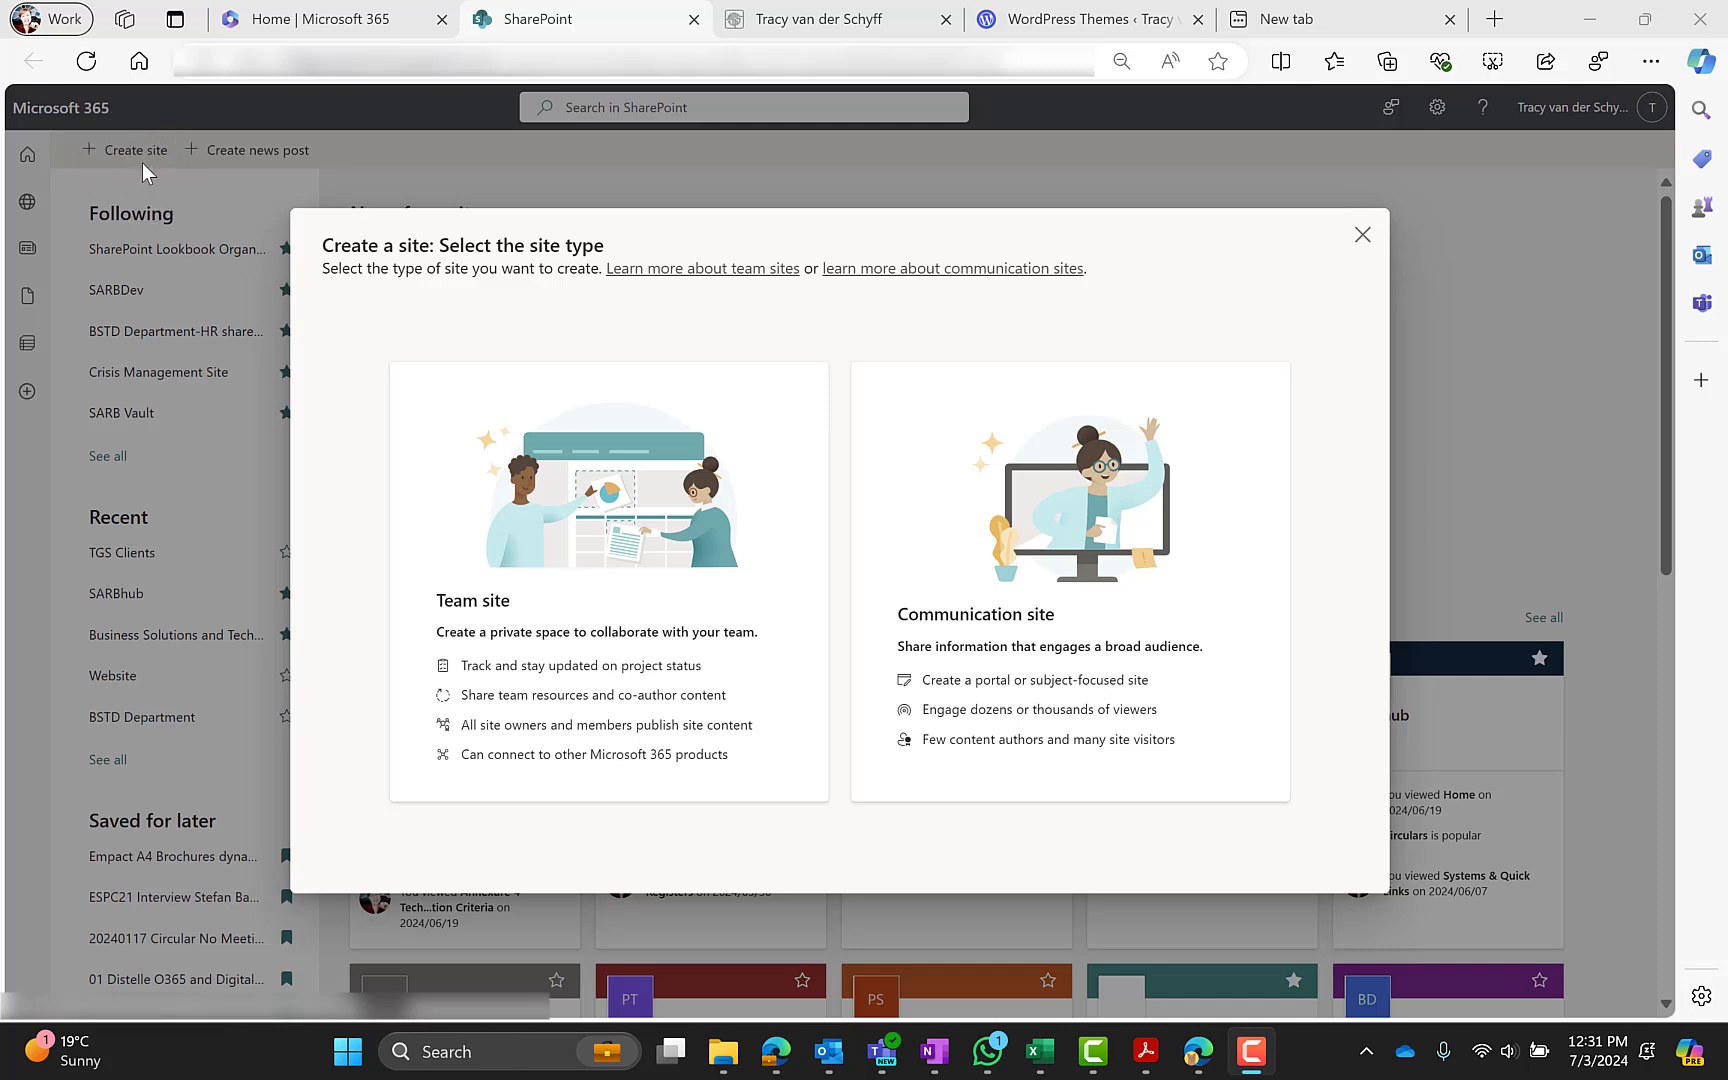
Step: Start a new communication site from Microsoft's Crisis management template after previewing its layout
click(1103, 604)
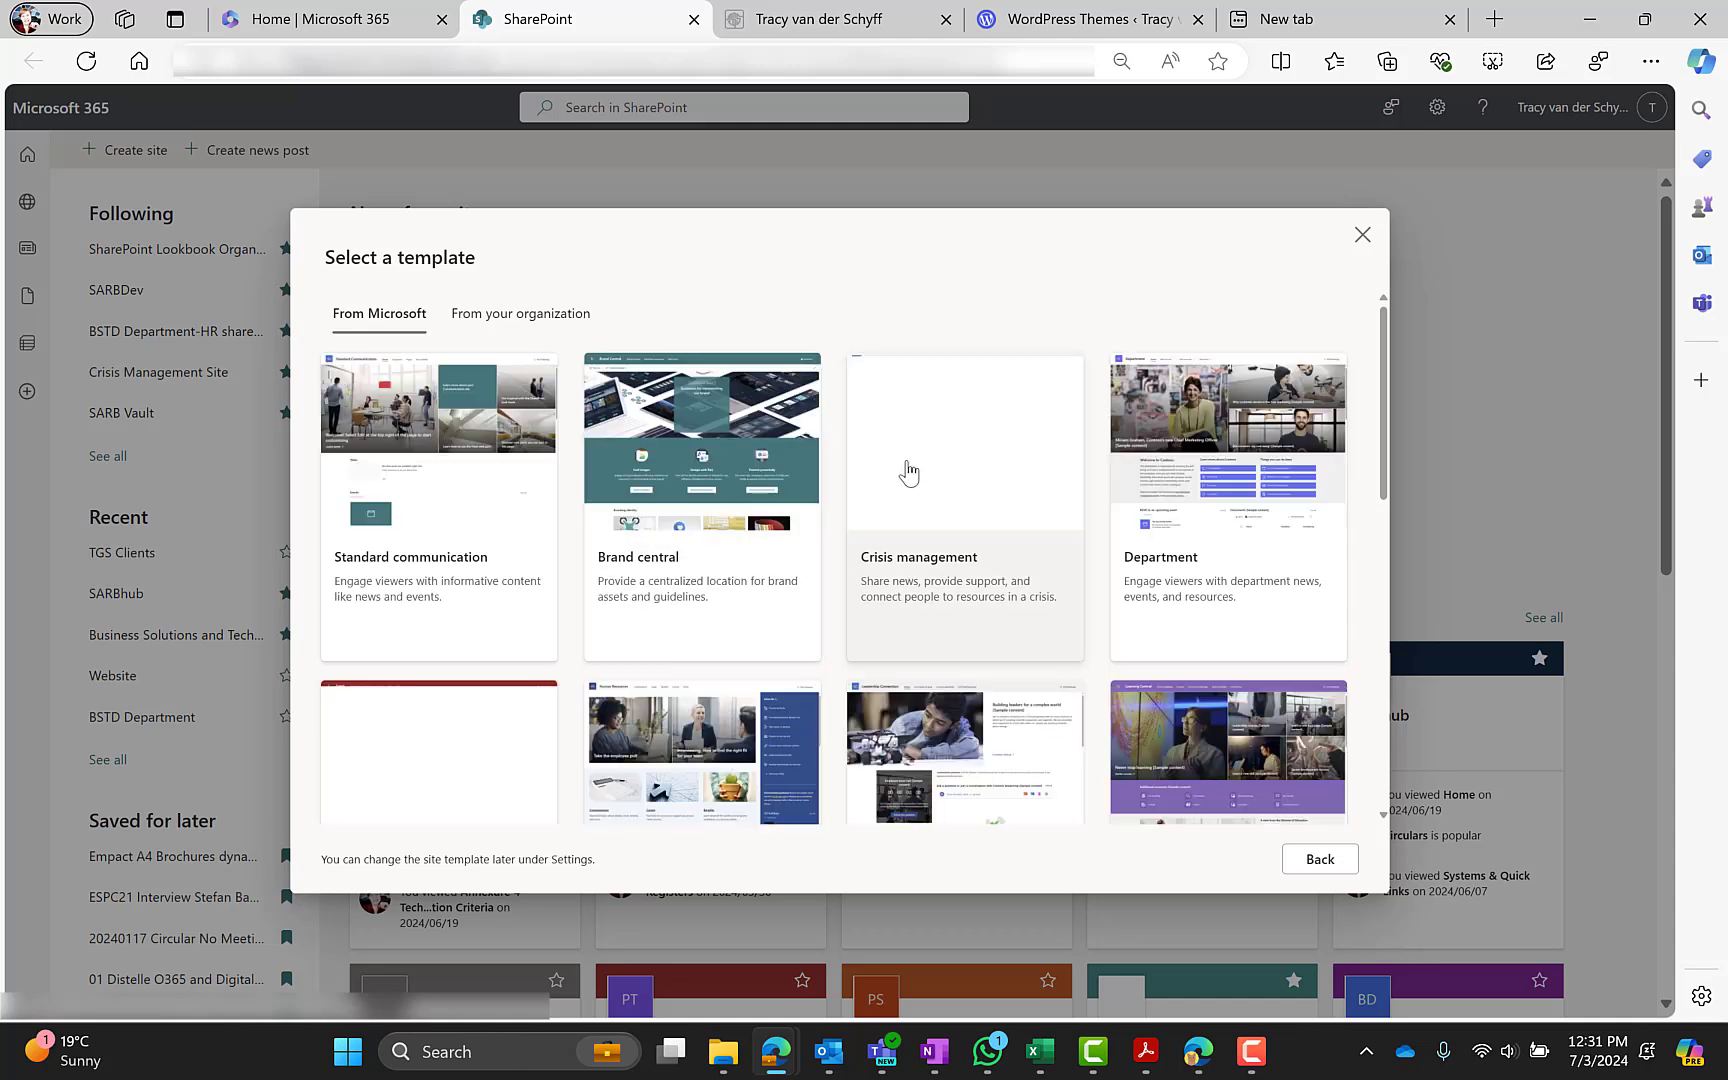
click(994, 551)
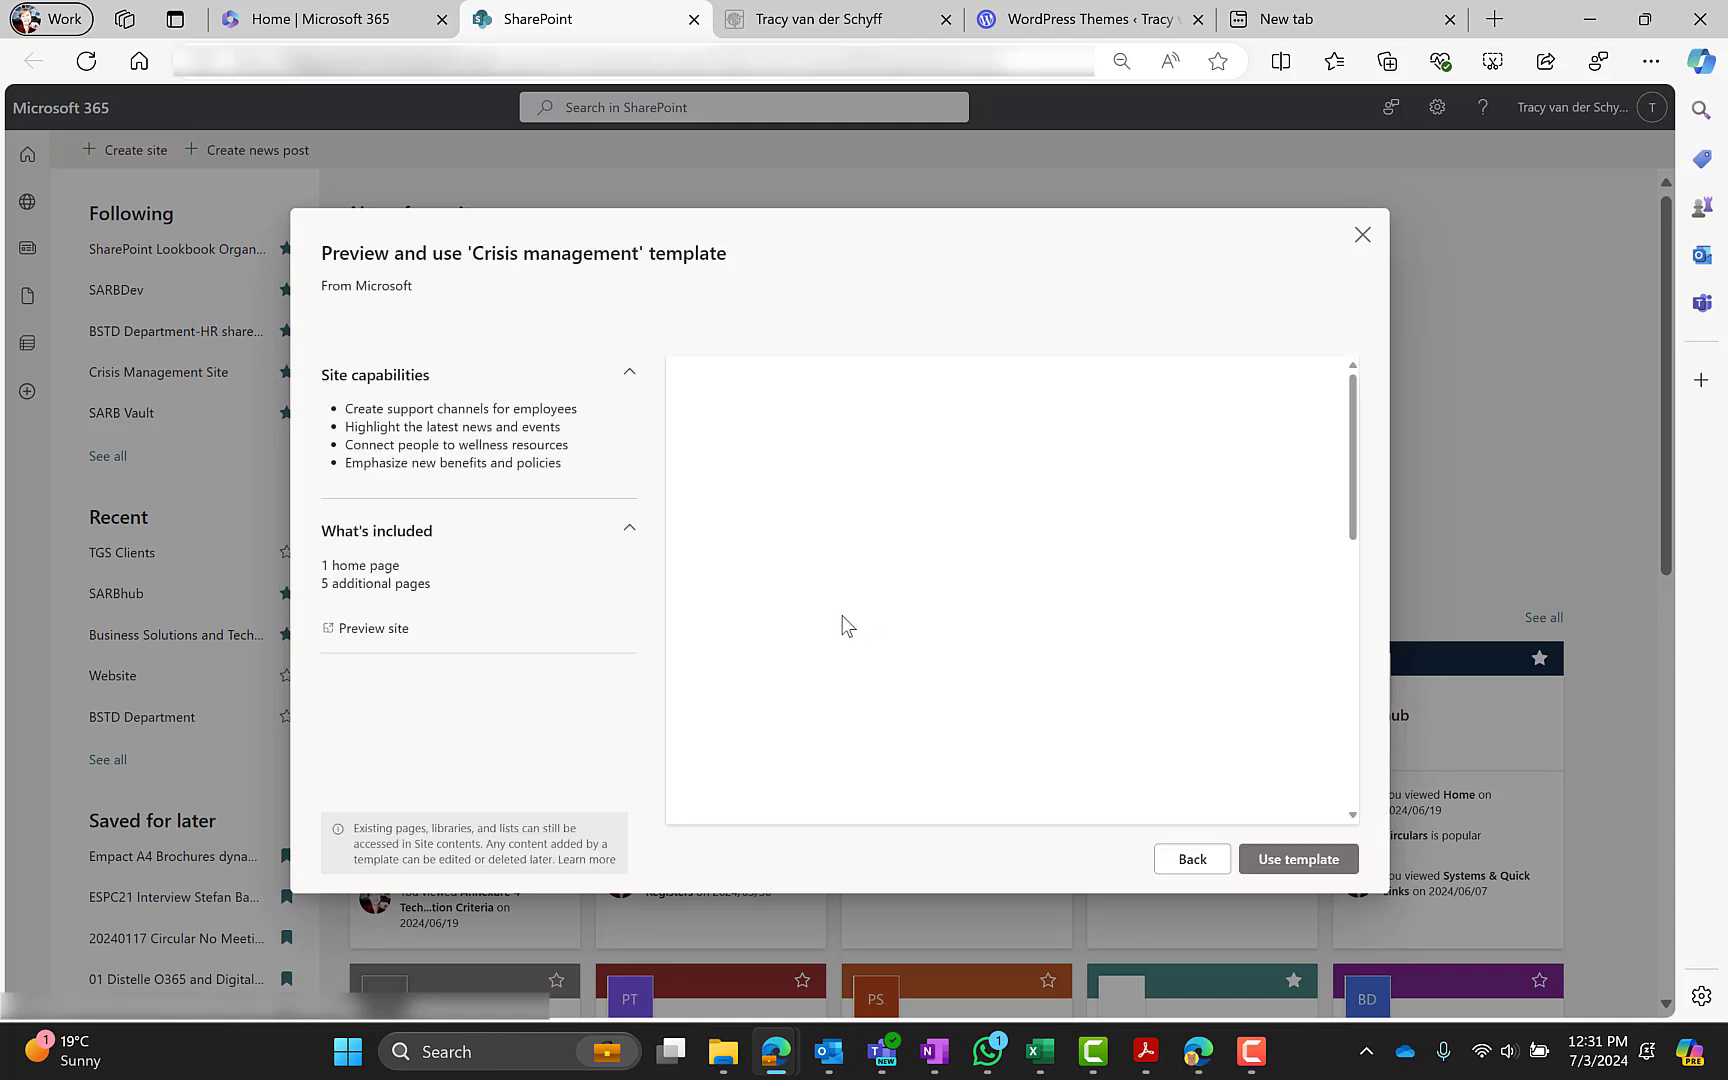
scroll(945, 571, down, 5)
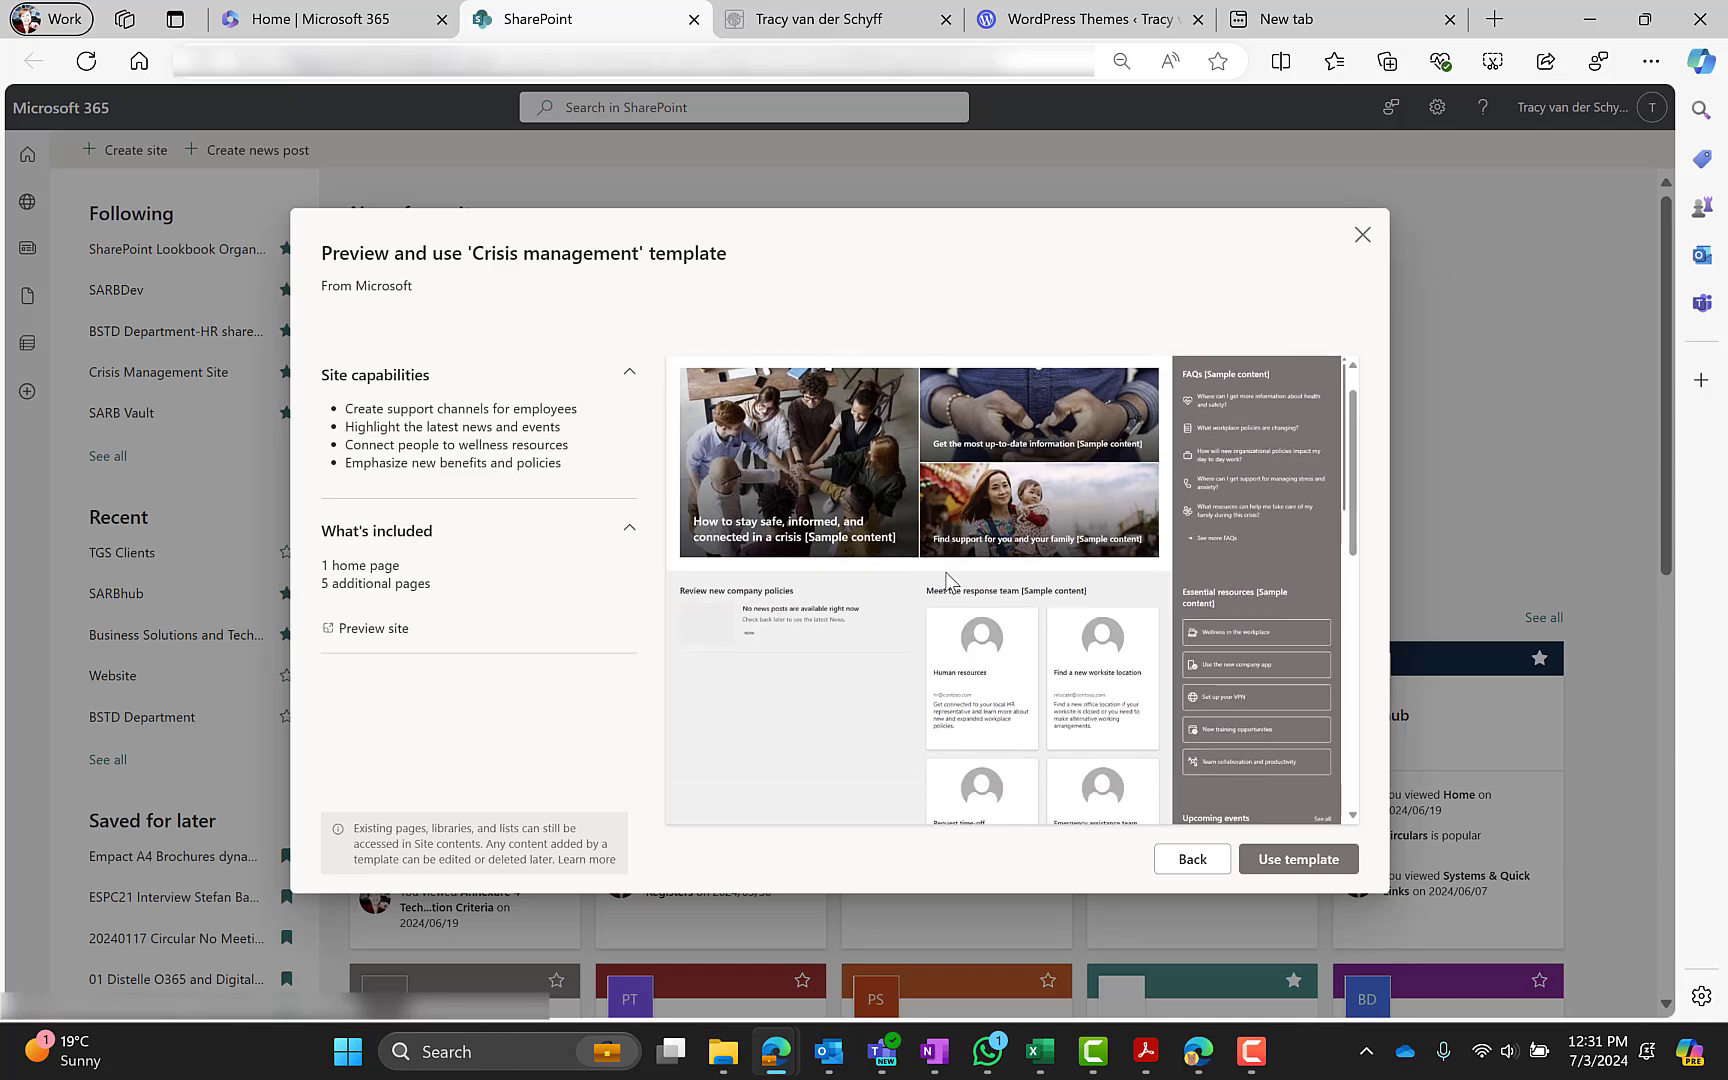
click(1303, 858)
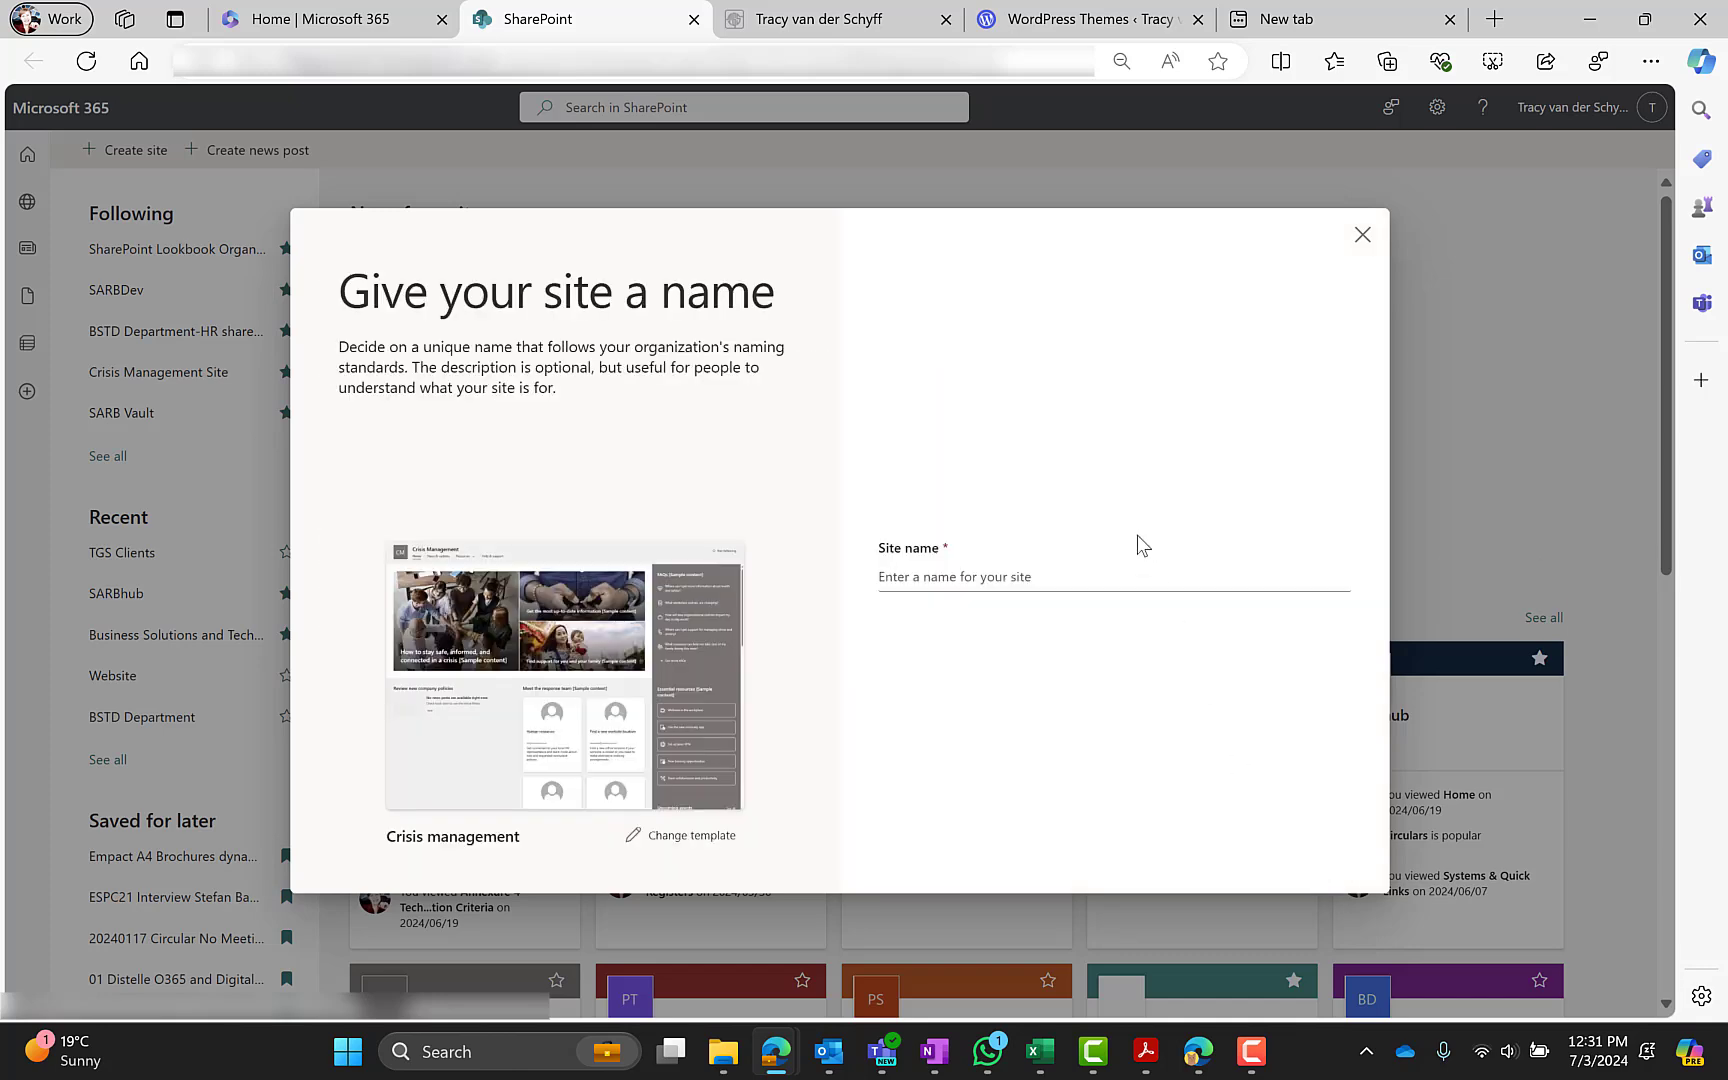
Step: Name the site SharePoint Look Book Crisis Management, set its address to SPLKCM, and create it
click(1054, 575)
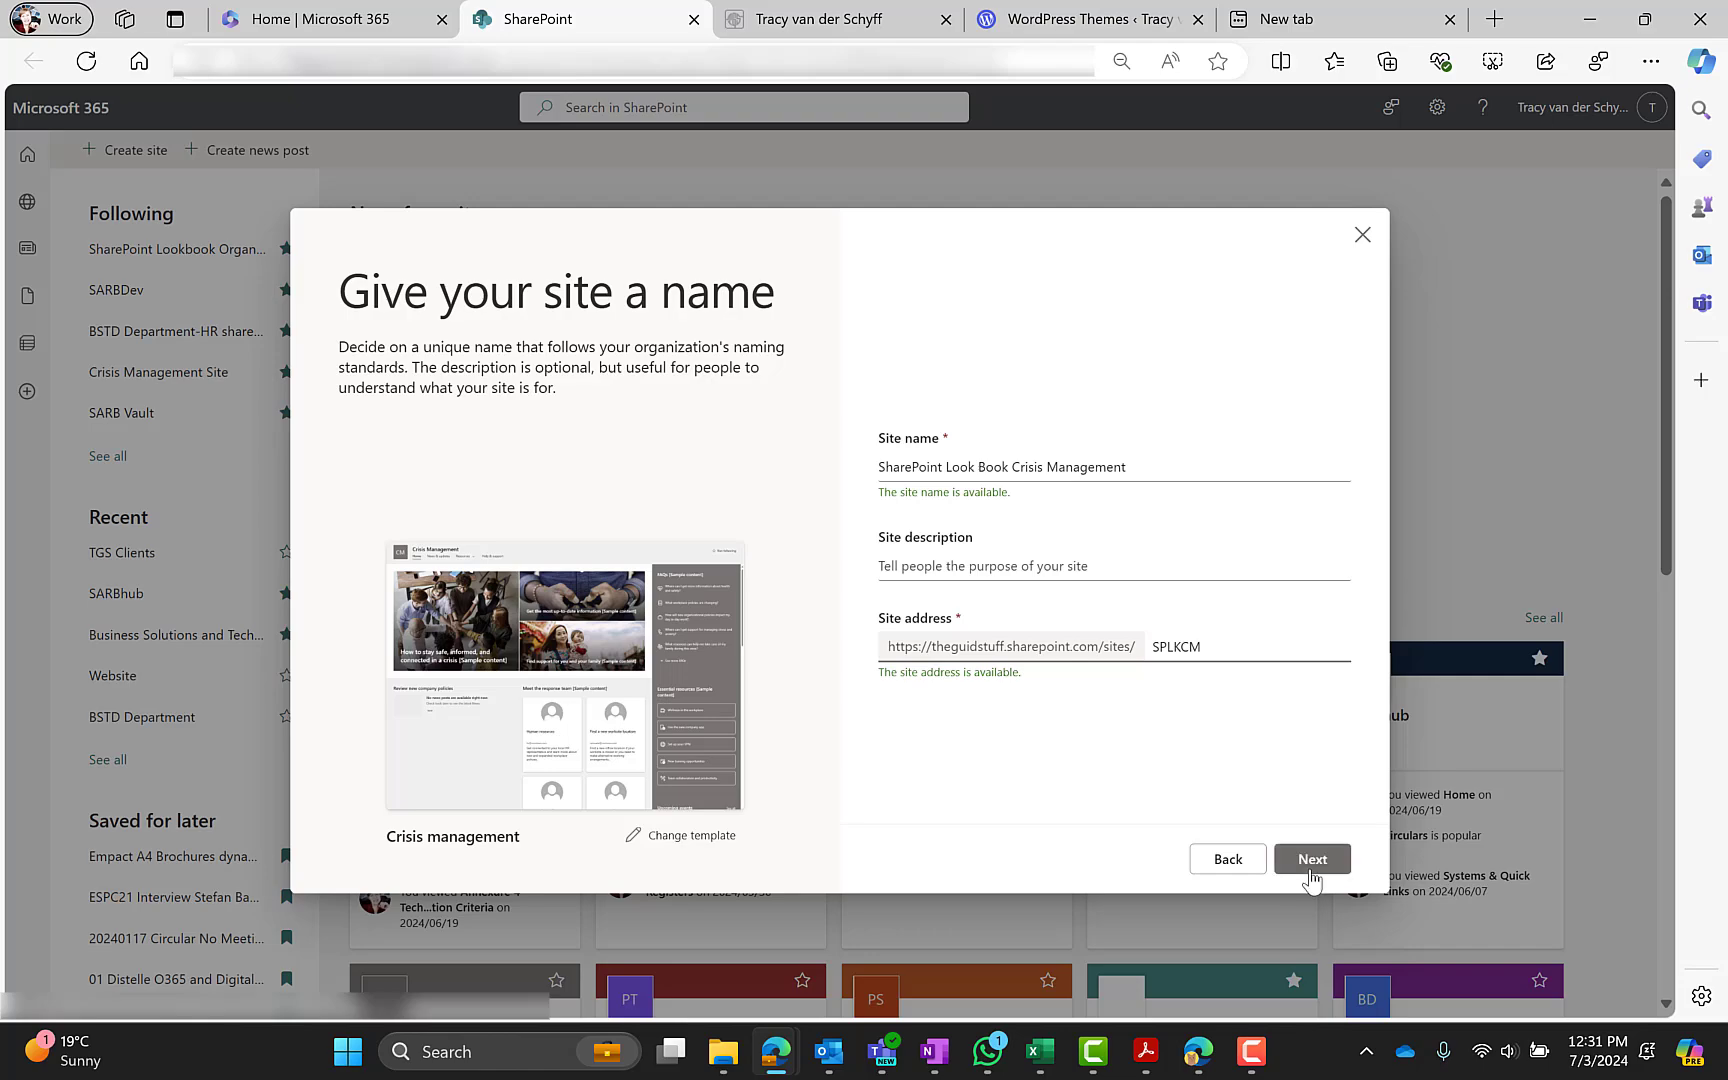
click(1312, 860)
click(1310, 858)
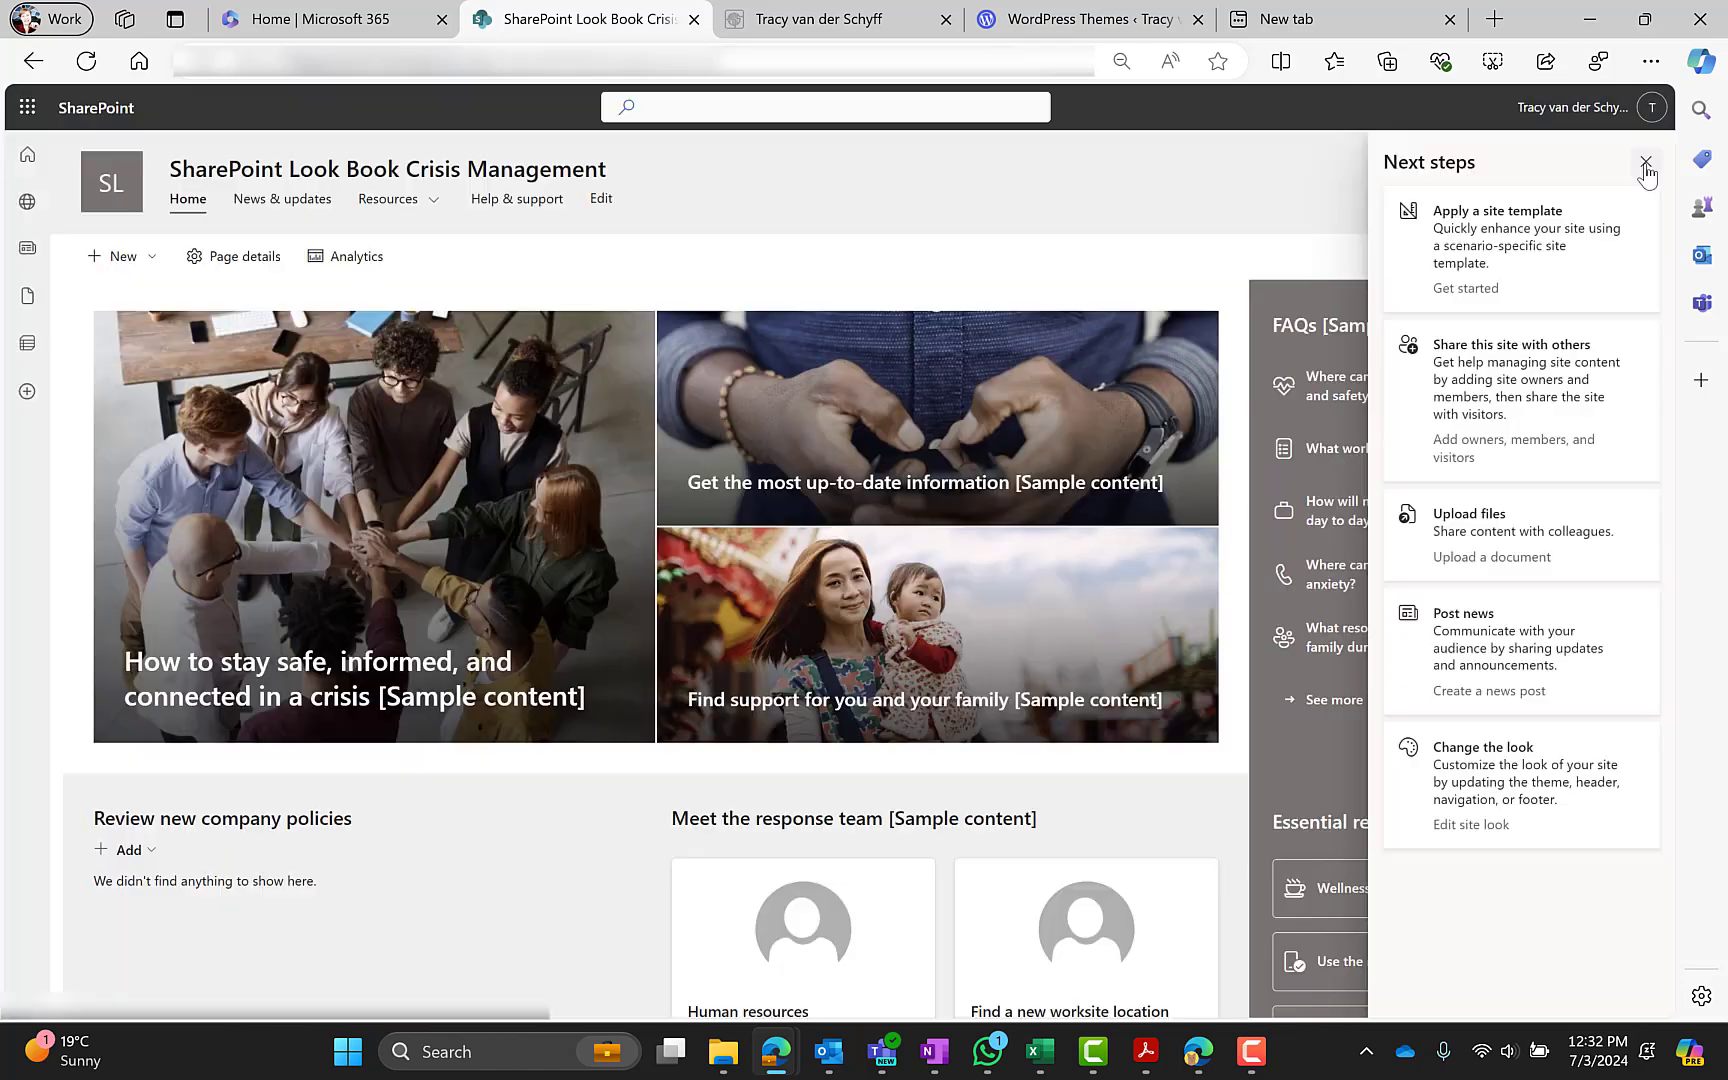
Step: Dismiss the suggested next steps and look through the new site's home page
click(1646, 162)
scroll(609, 640, down, 10)
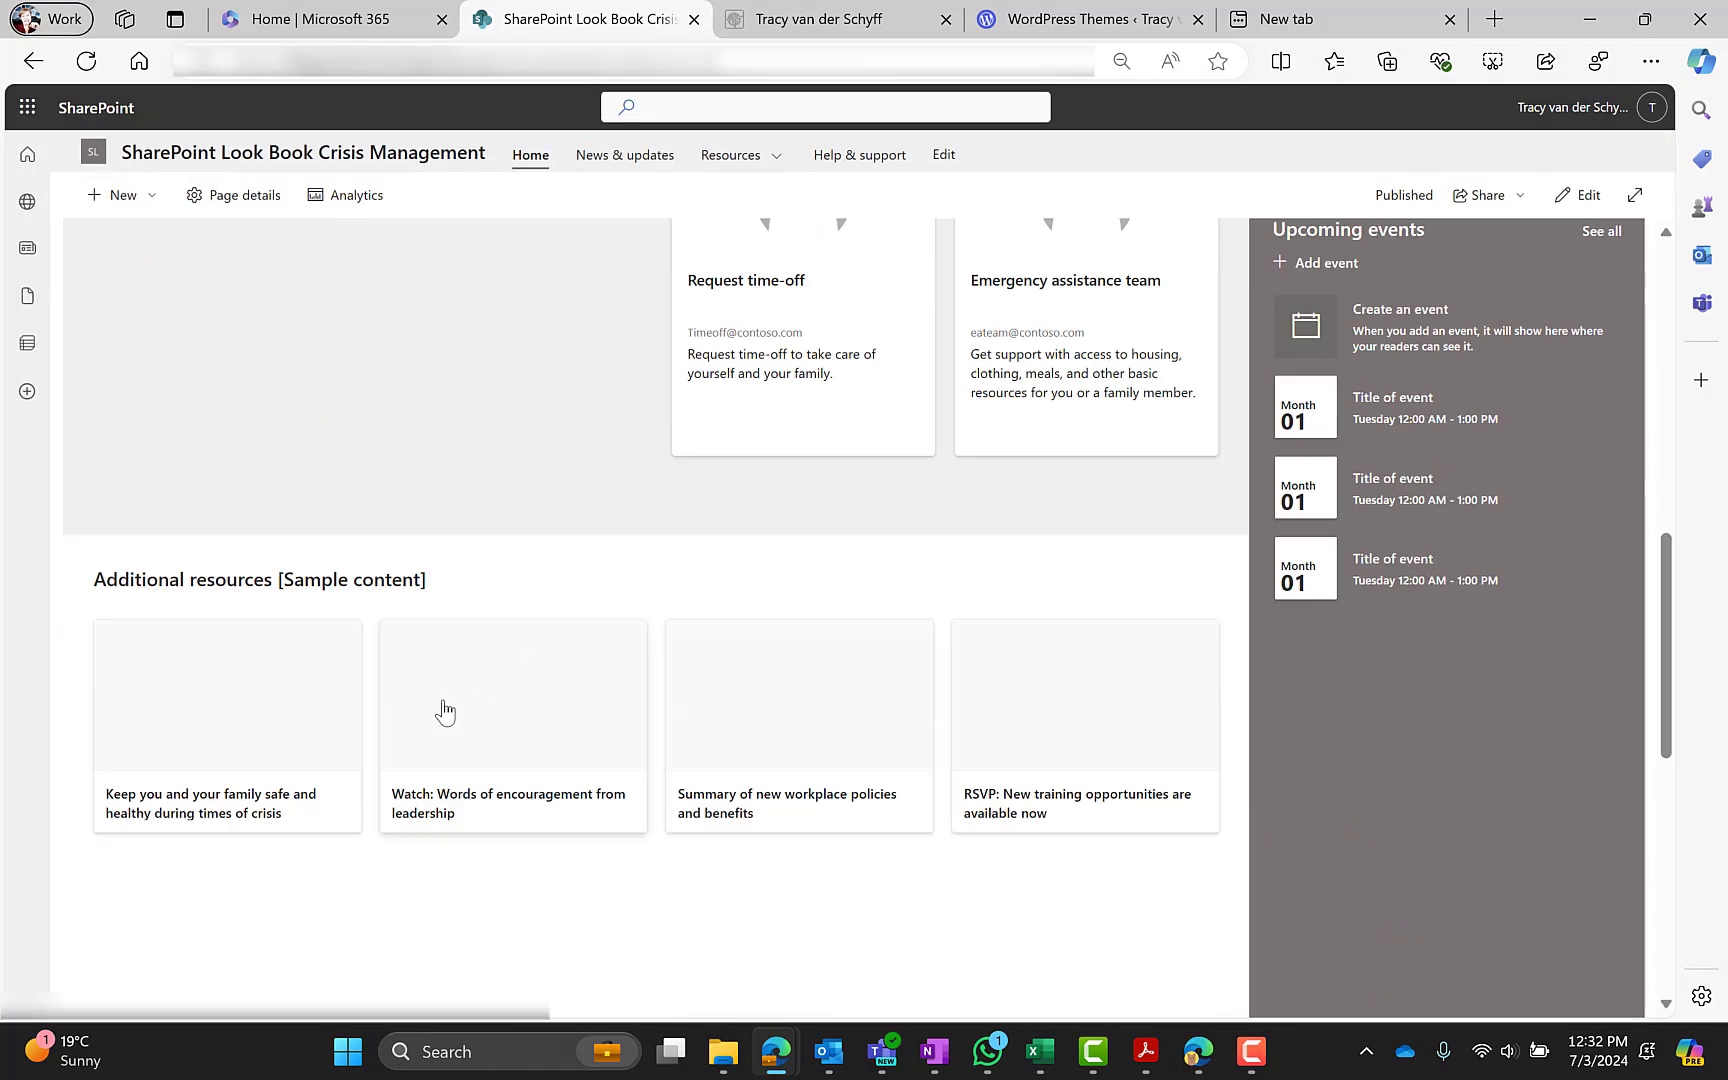
scroll(445, 710, up, 10)
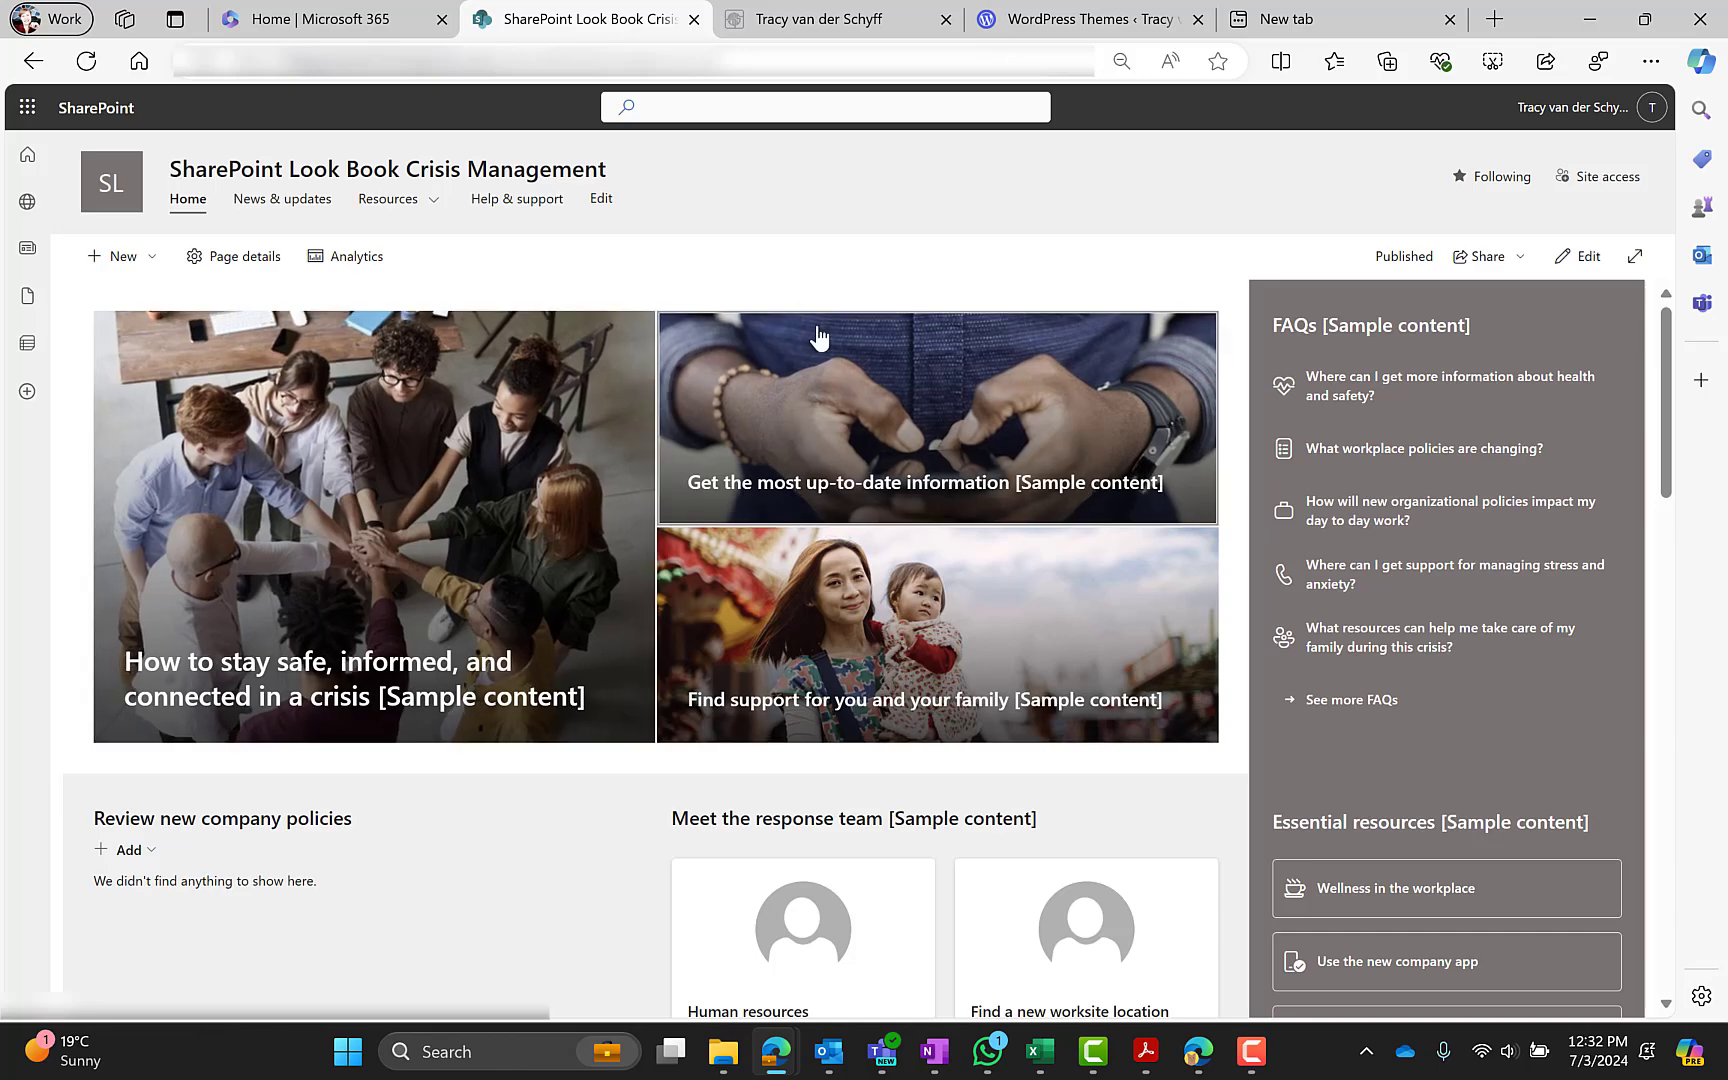
Step: Compare the new home page with the Crisis management template page in the SharePoint Look Book
drag(0, 170, 998, 145)
double_click(996, 142)
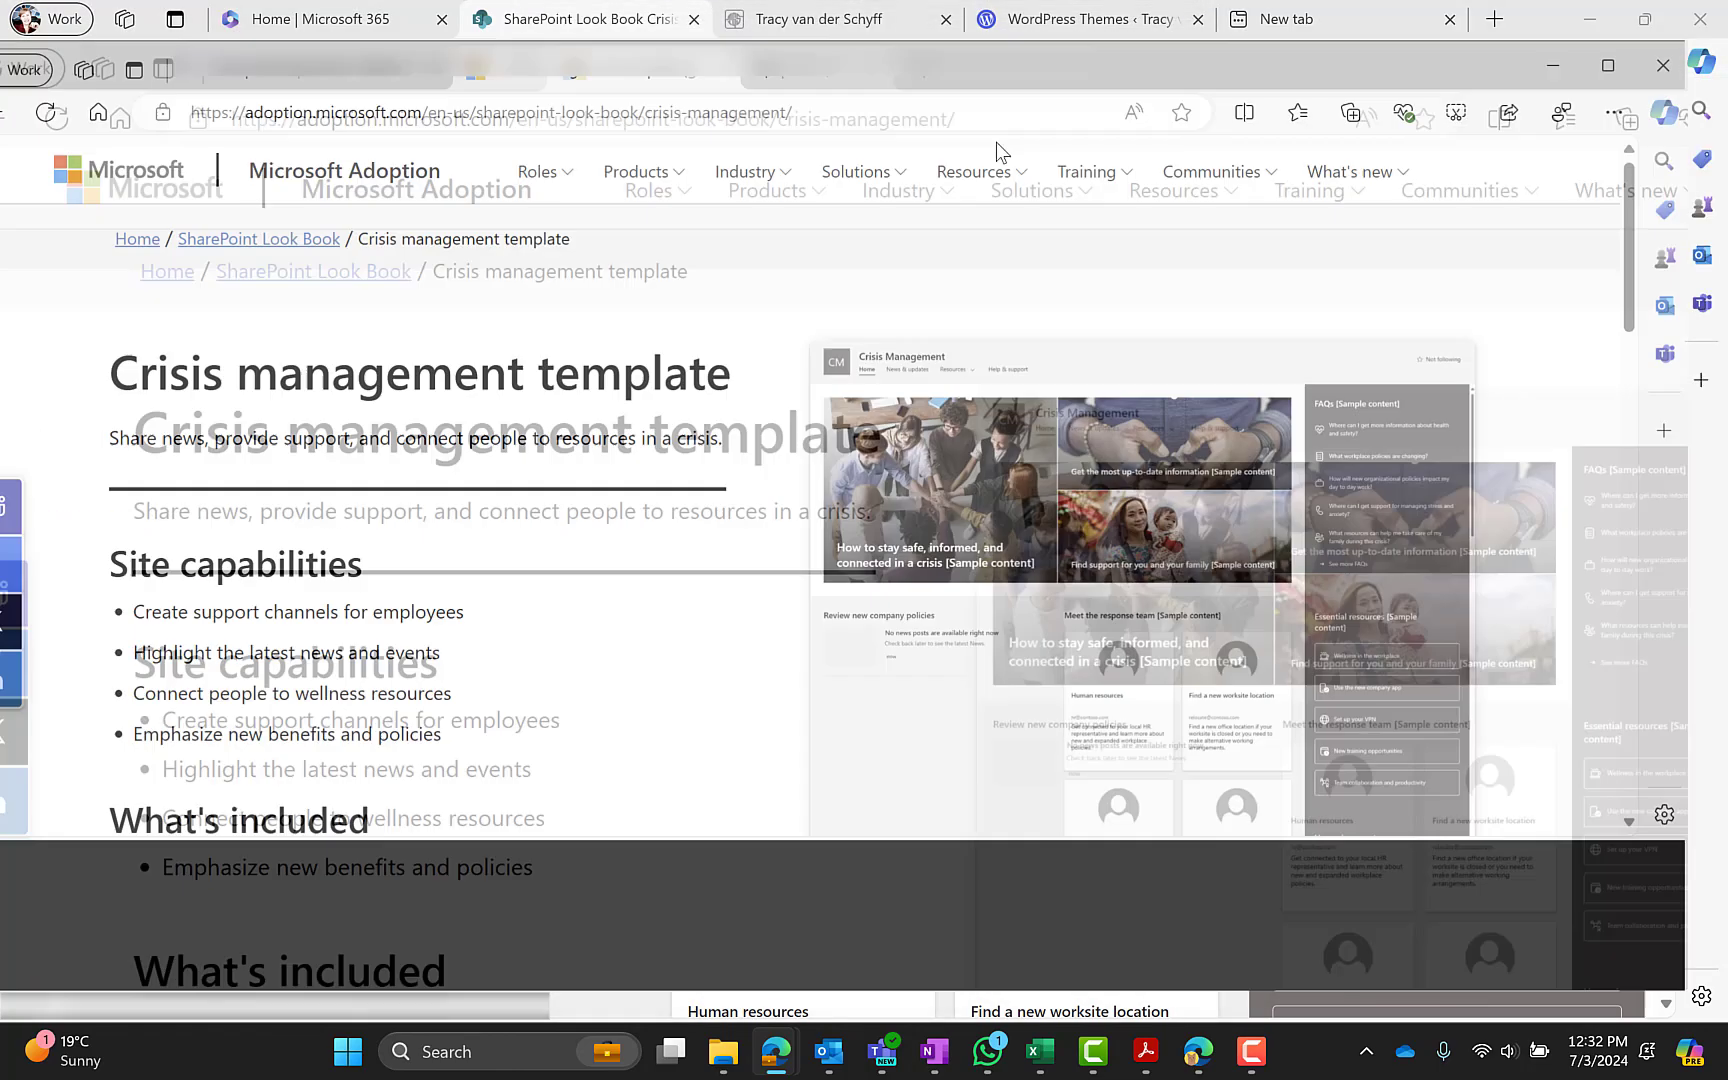
scroll(693, 612, down, 3)
scroll(693, 612, up, 2)
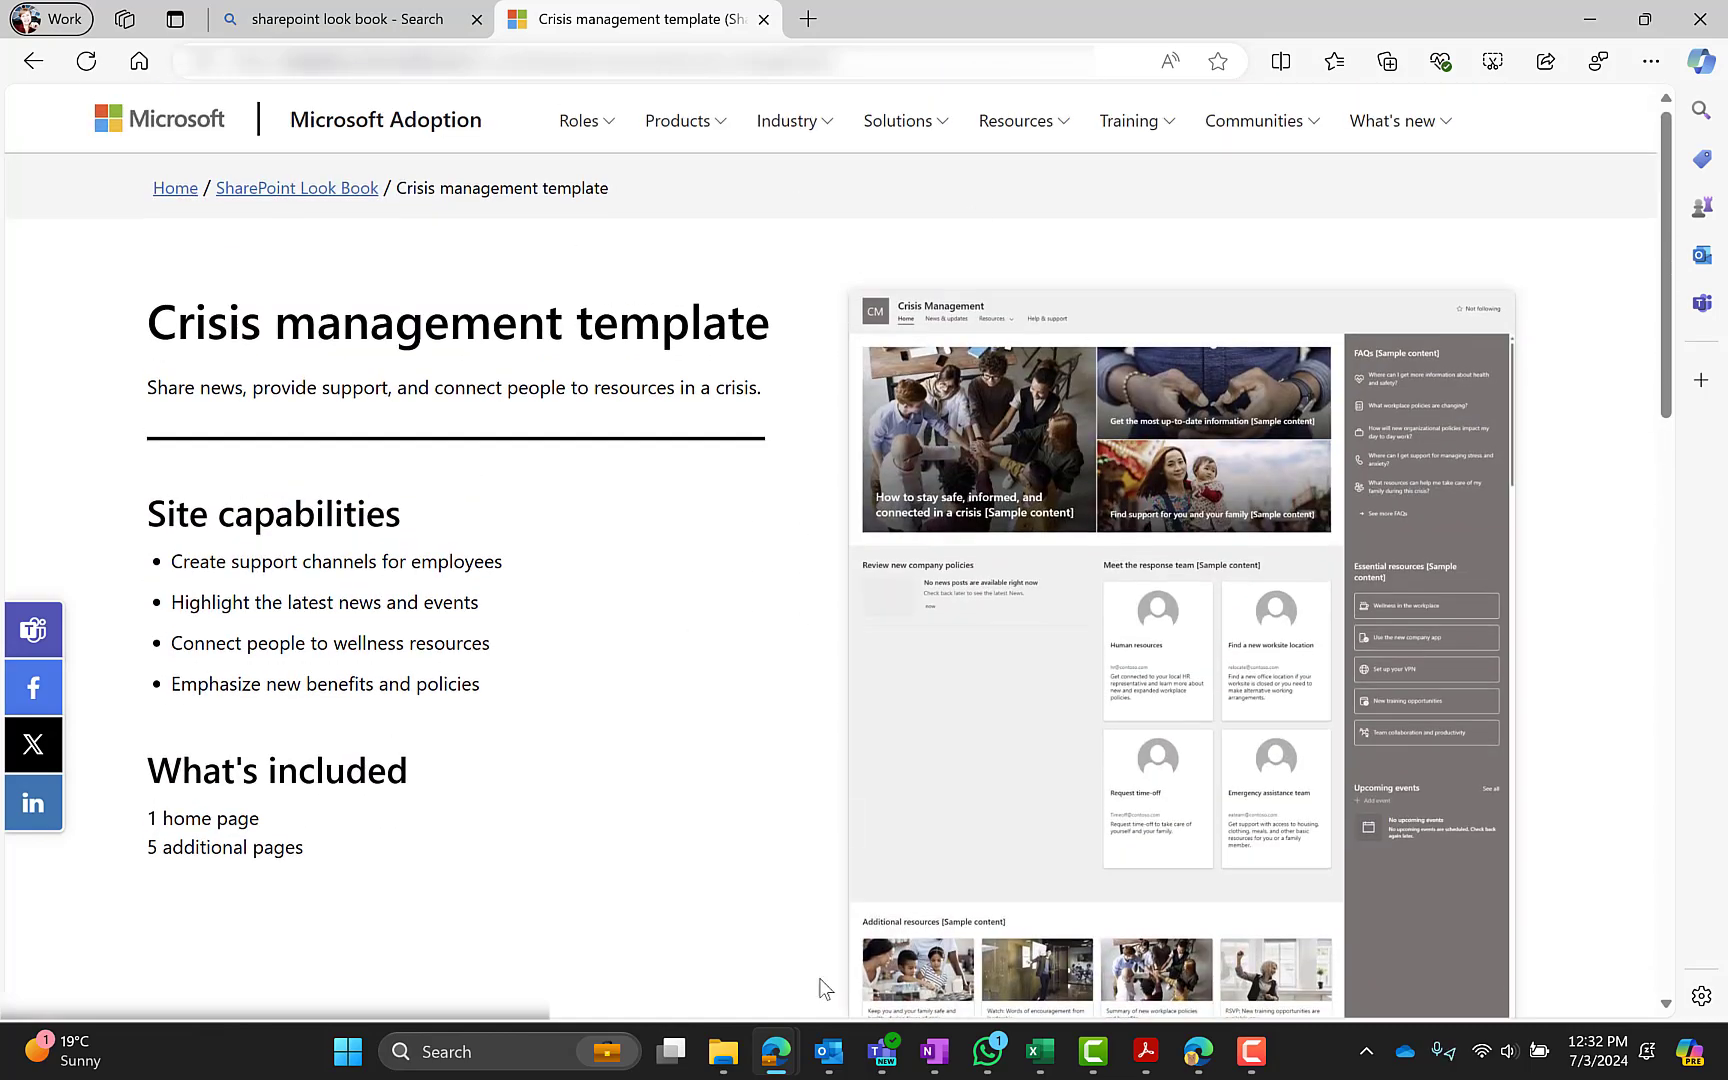
drag(914, 15, 1727, 92)
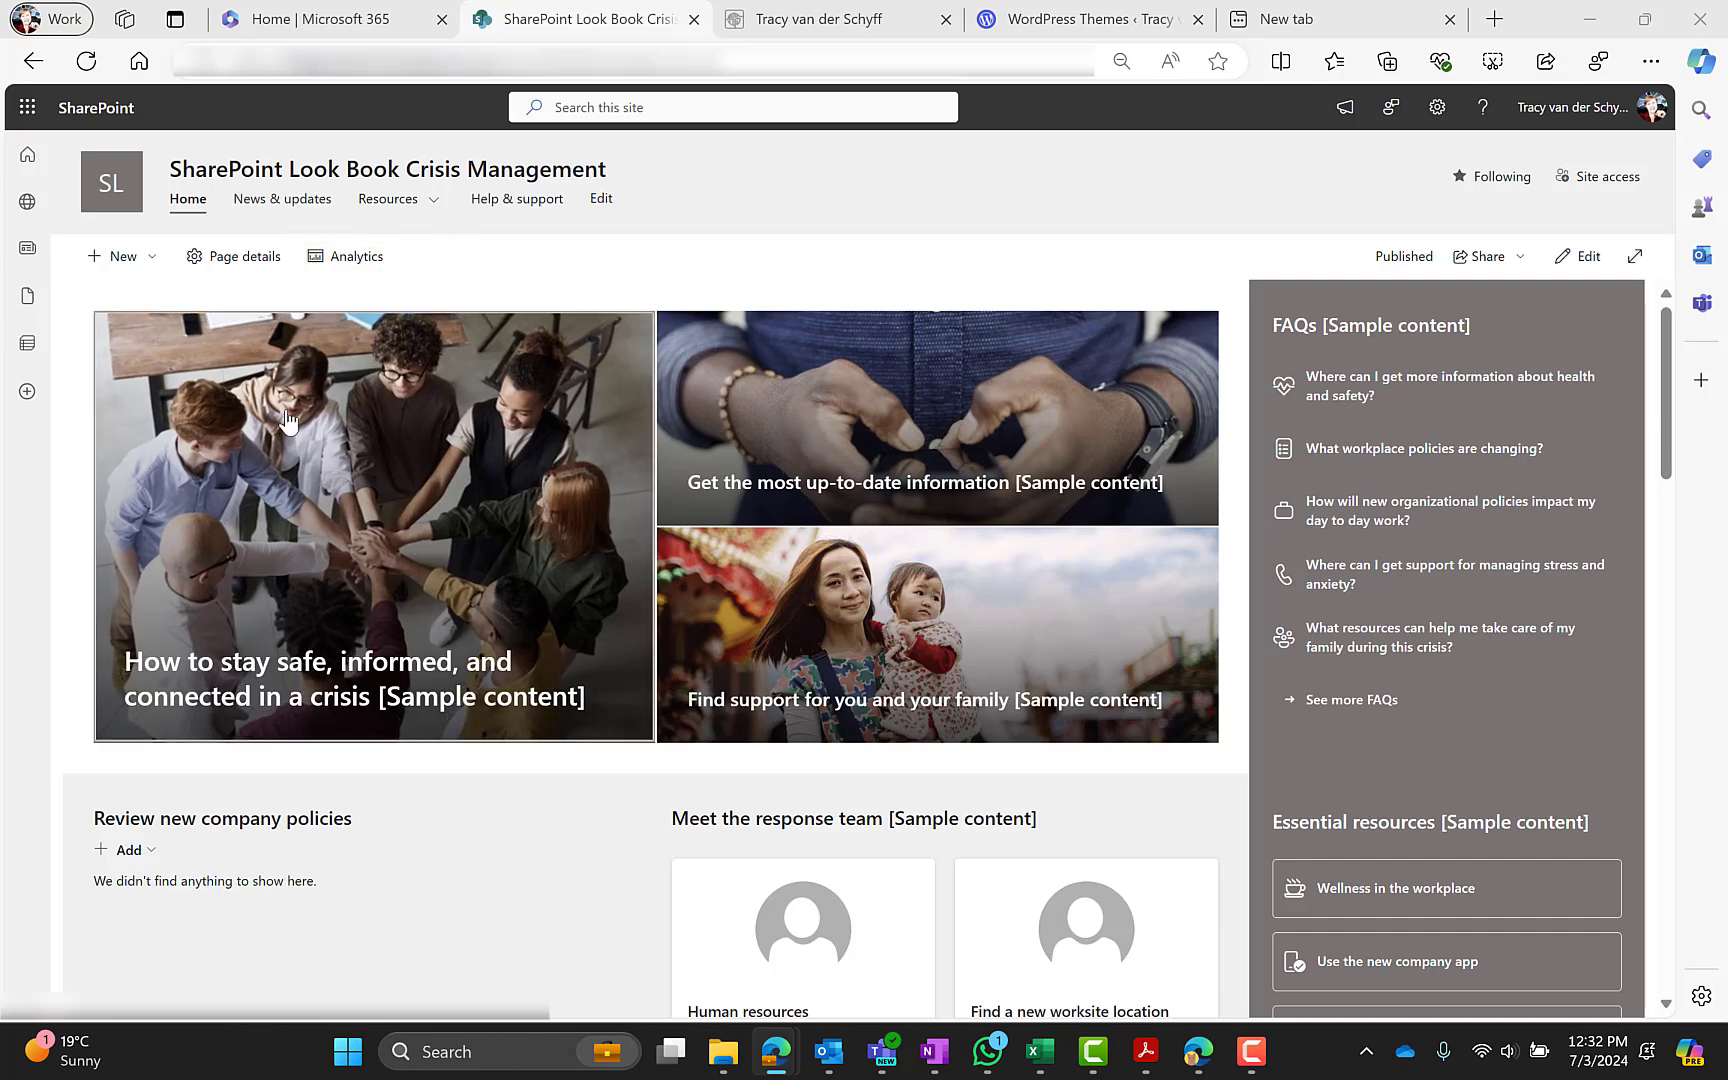
Step: Browse the site's News & updates page, its Resources subpages, and the Help & support page
click(280, 199)
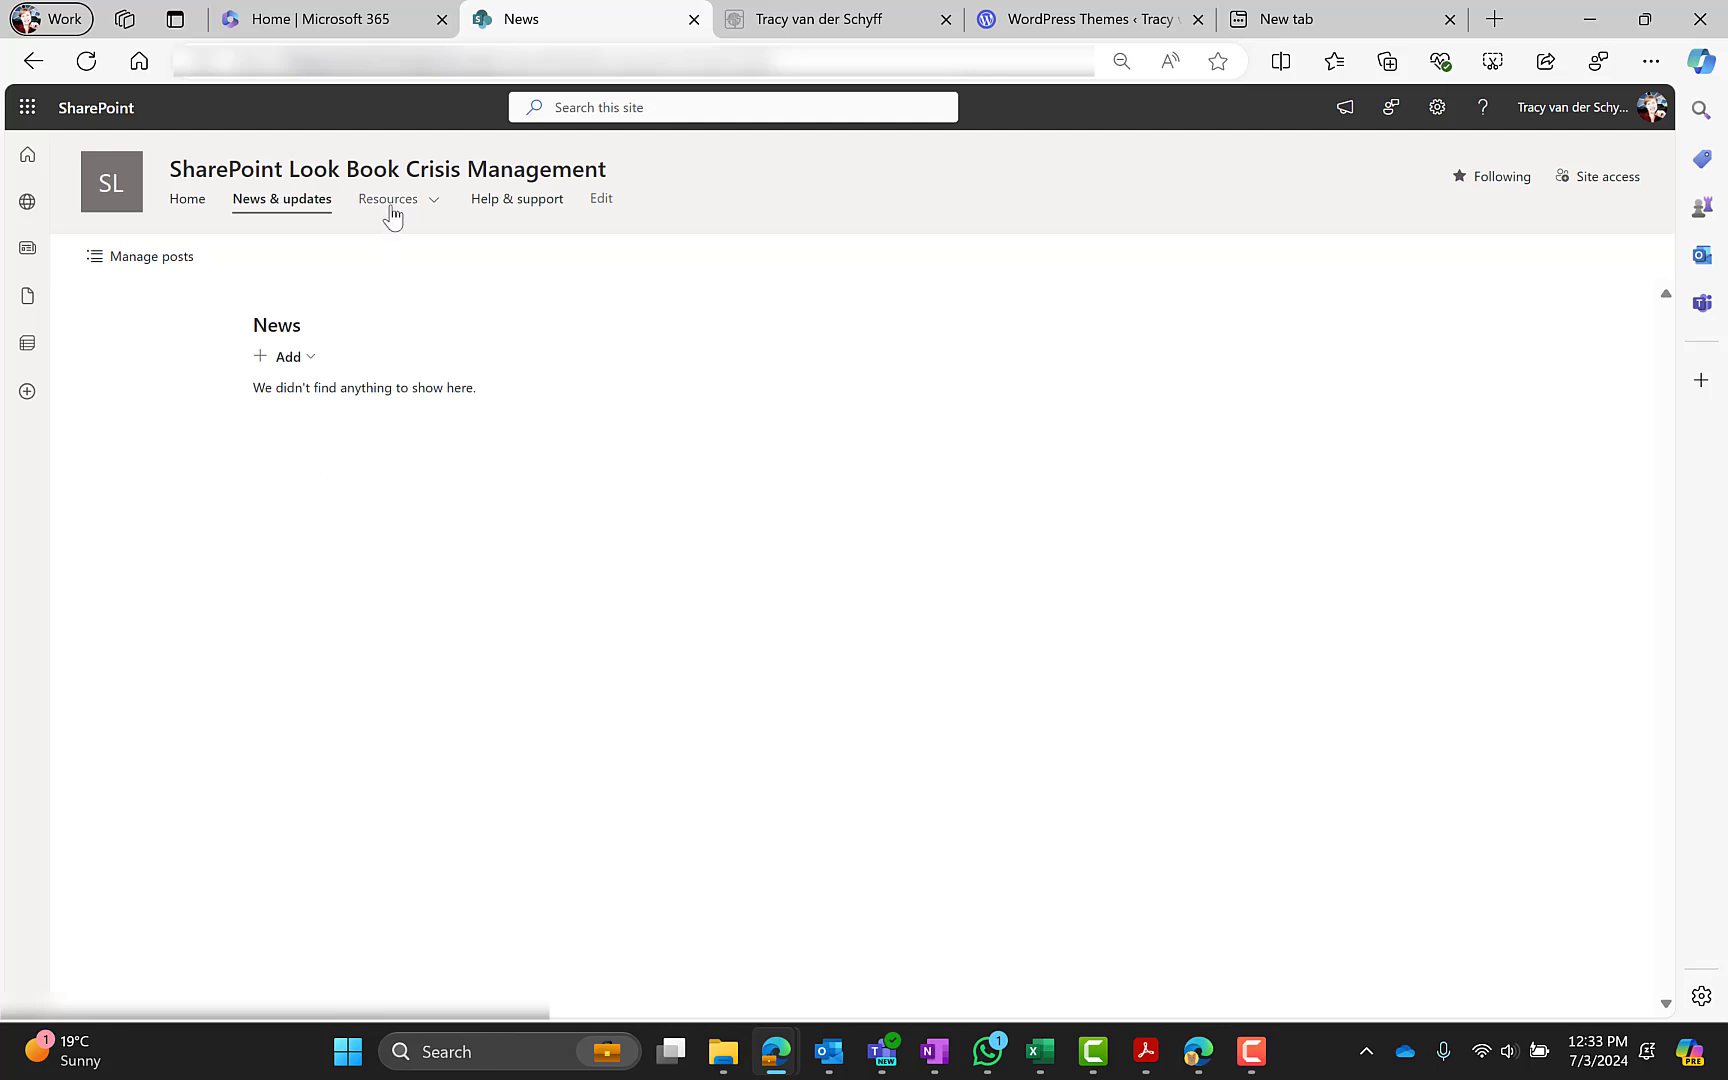
click(428, 202)
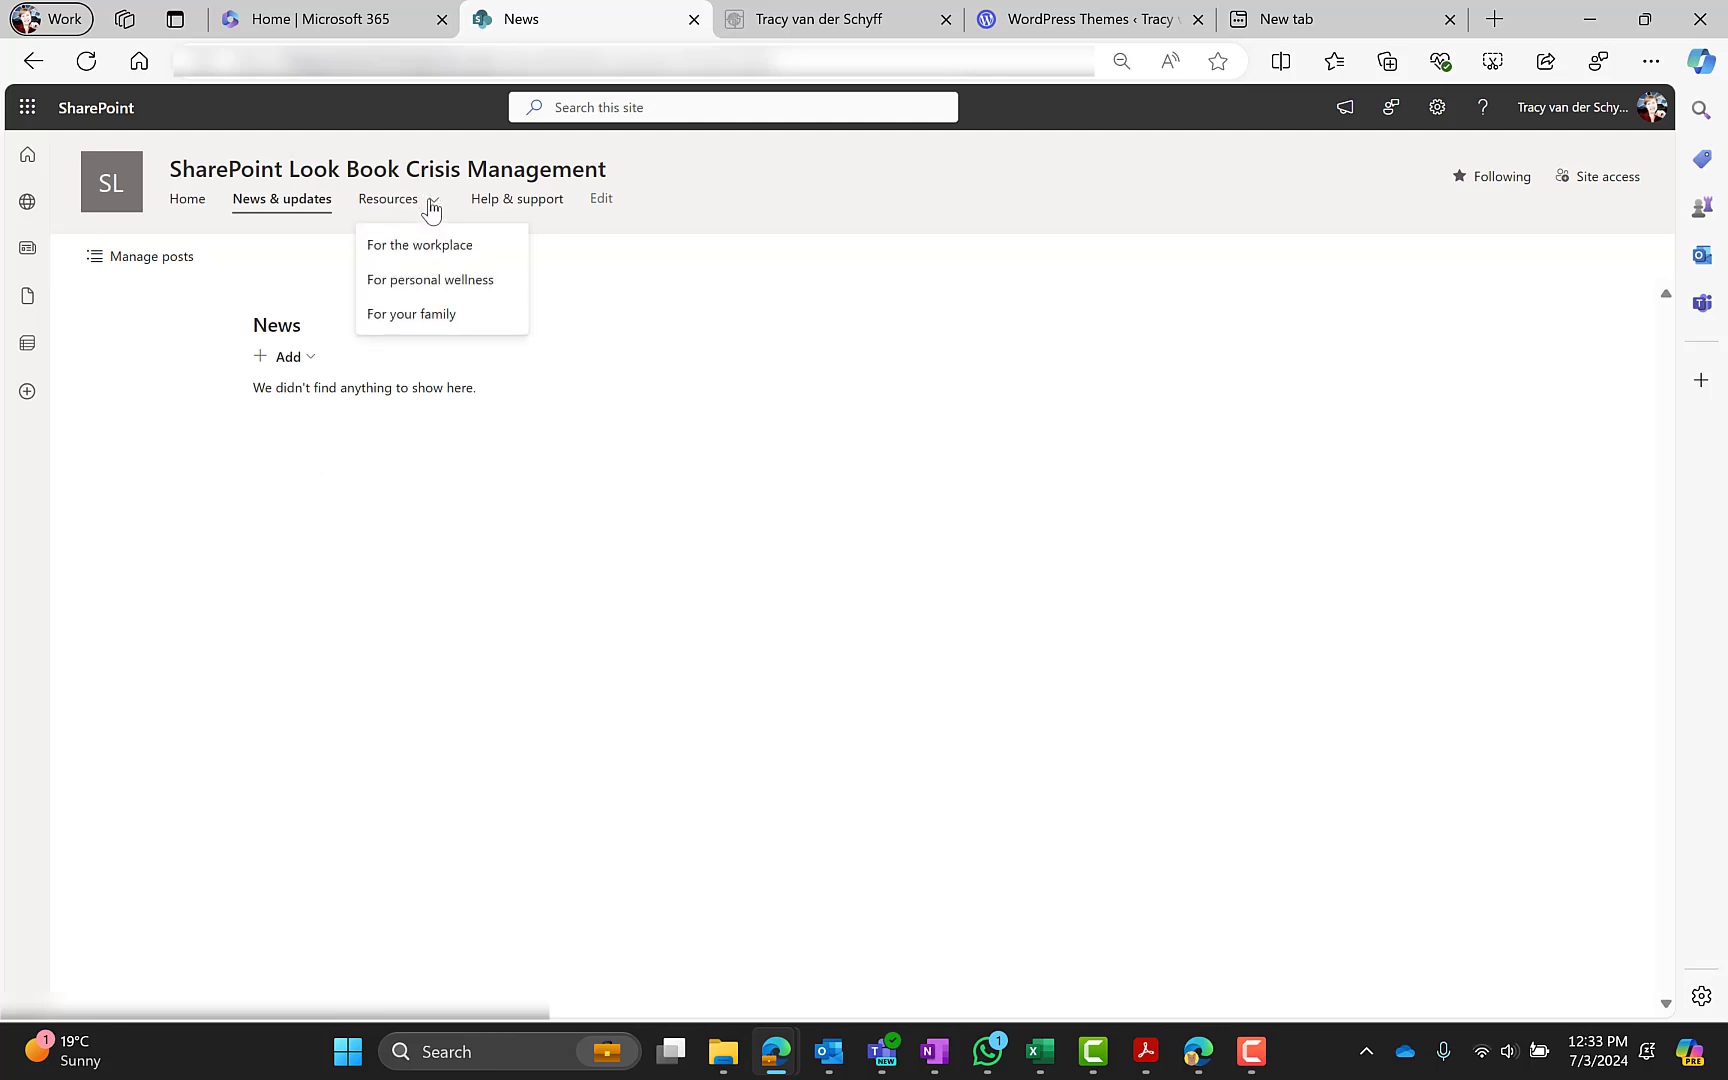
click(432, 247)
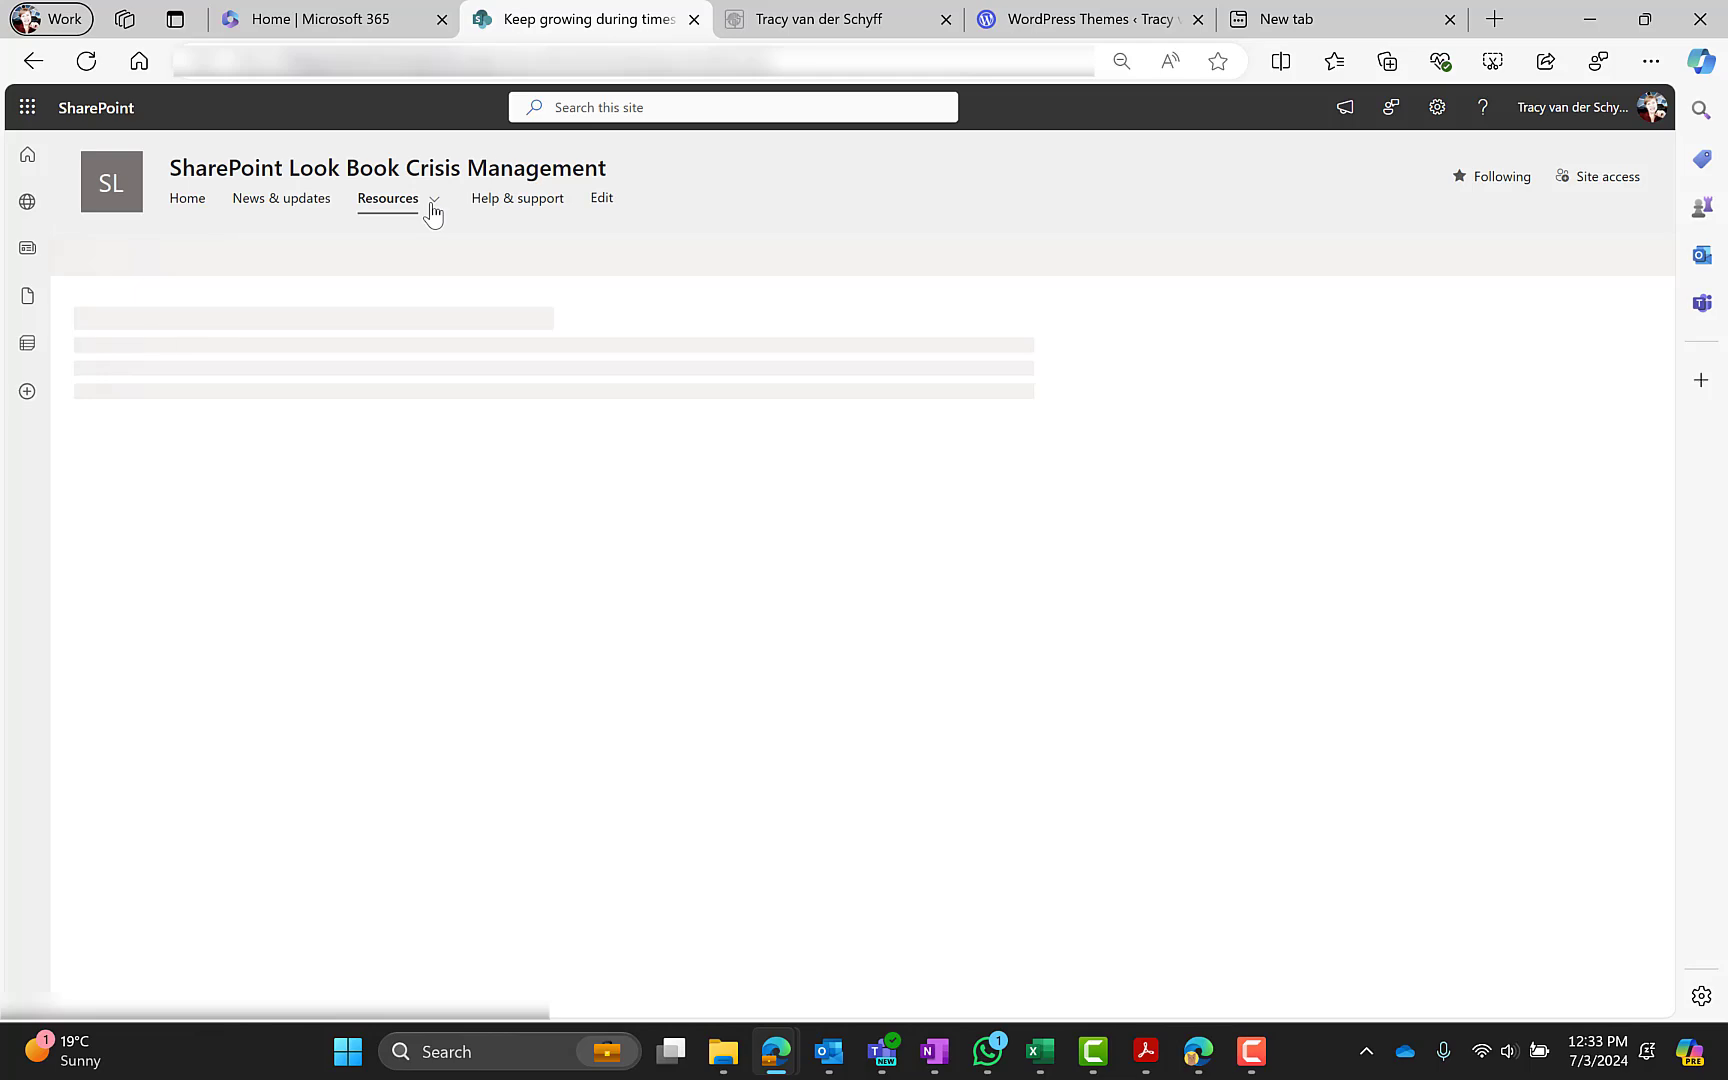
mouse_move(432, 205)
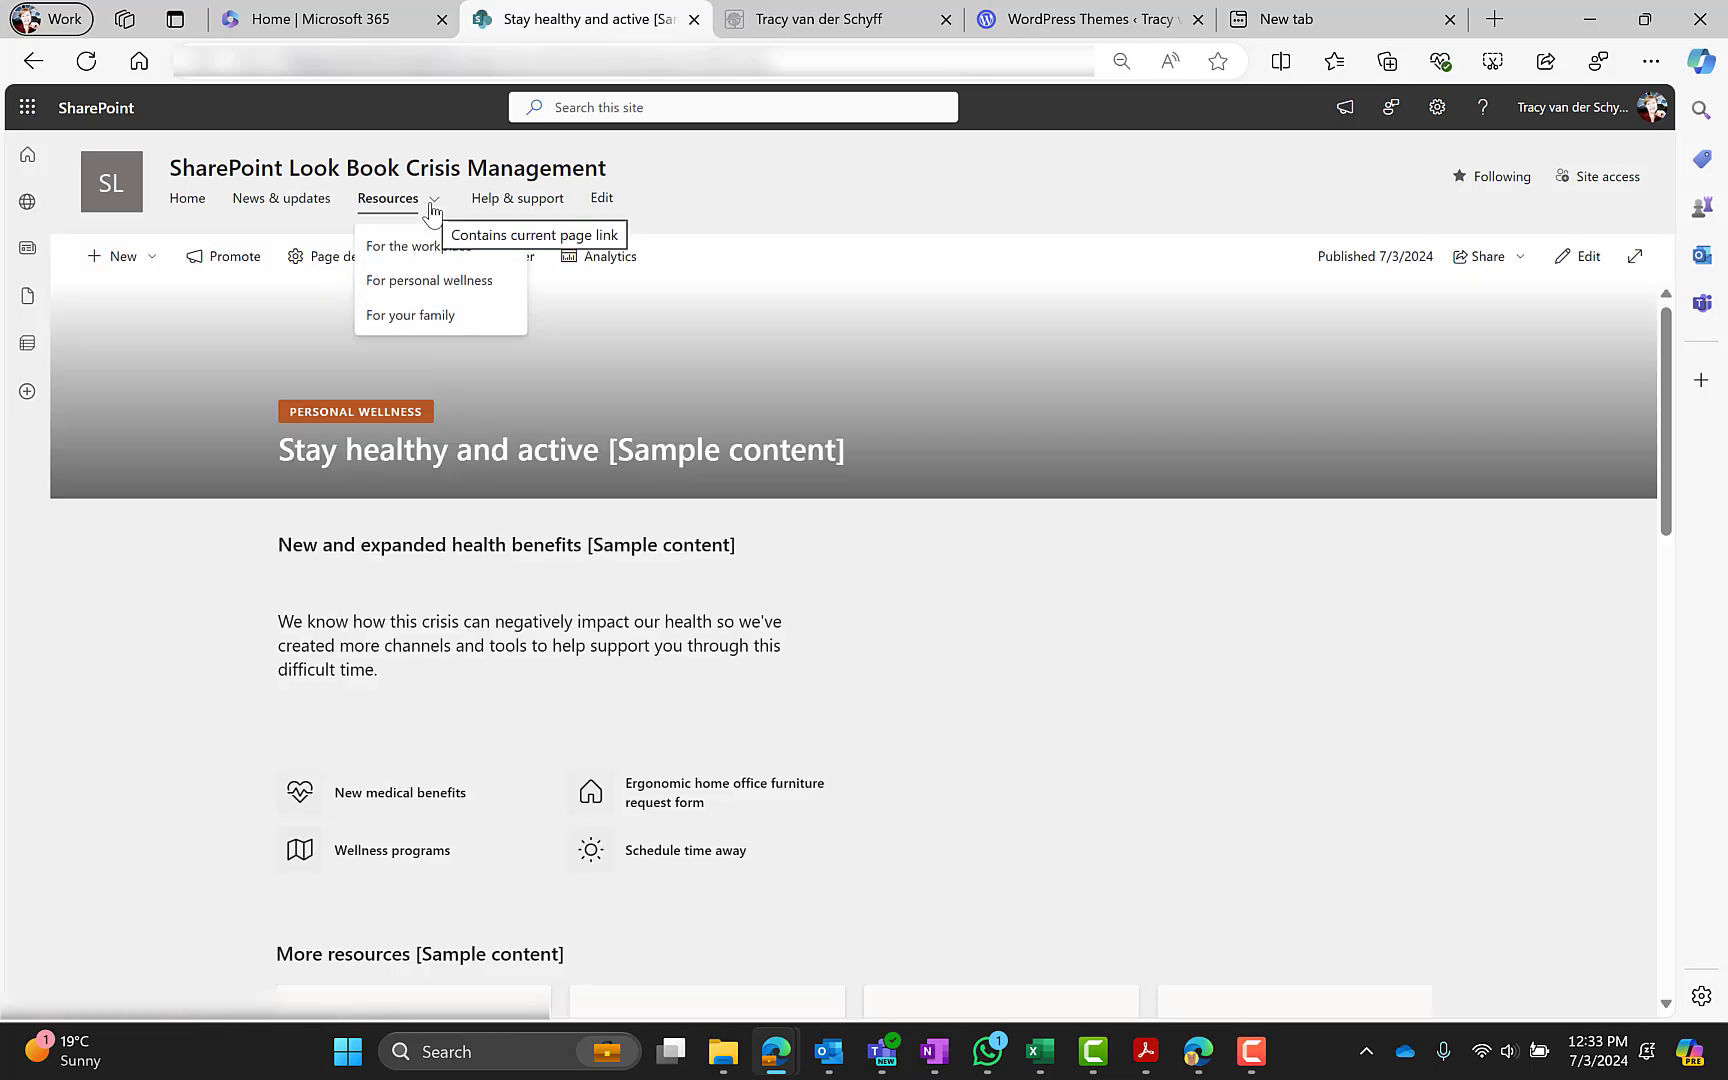
click(441, 316)
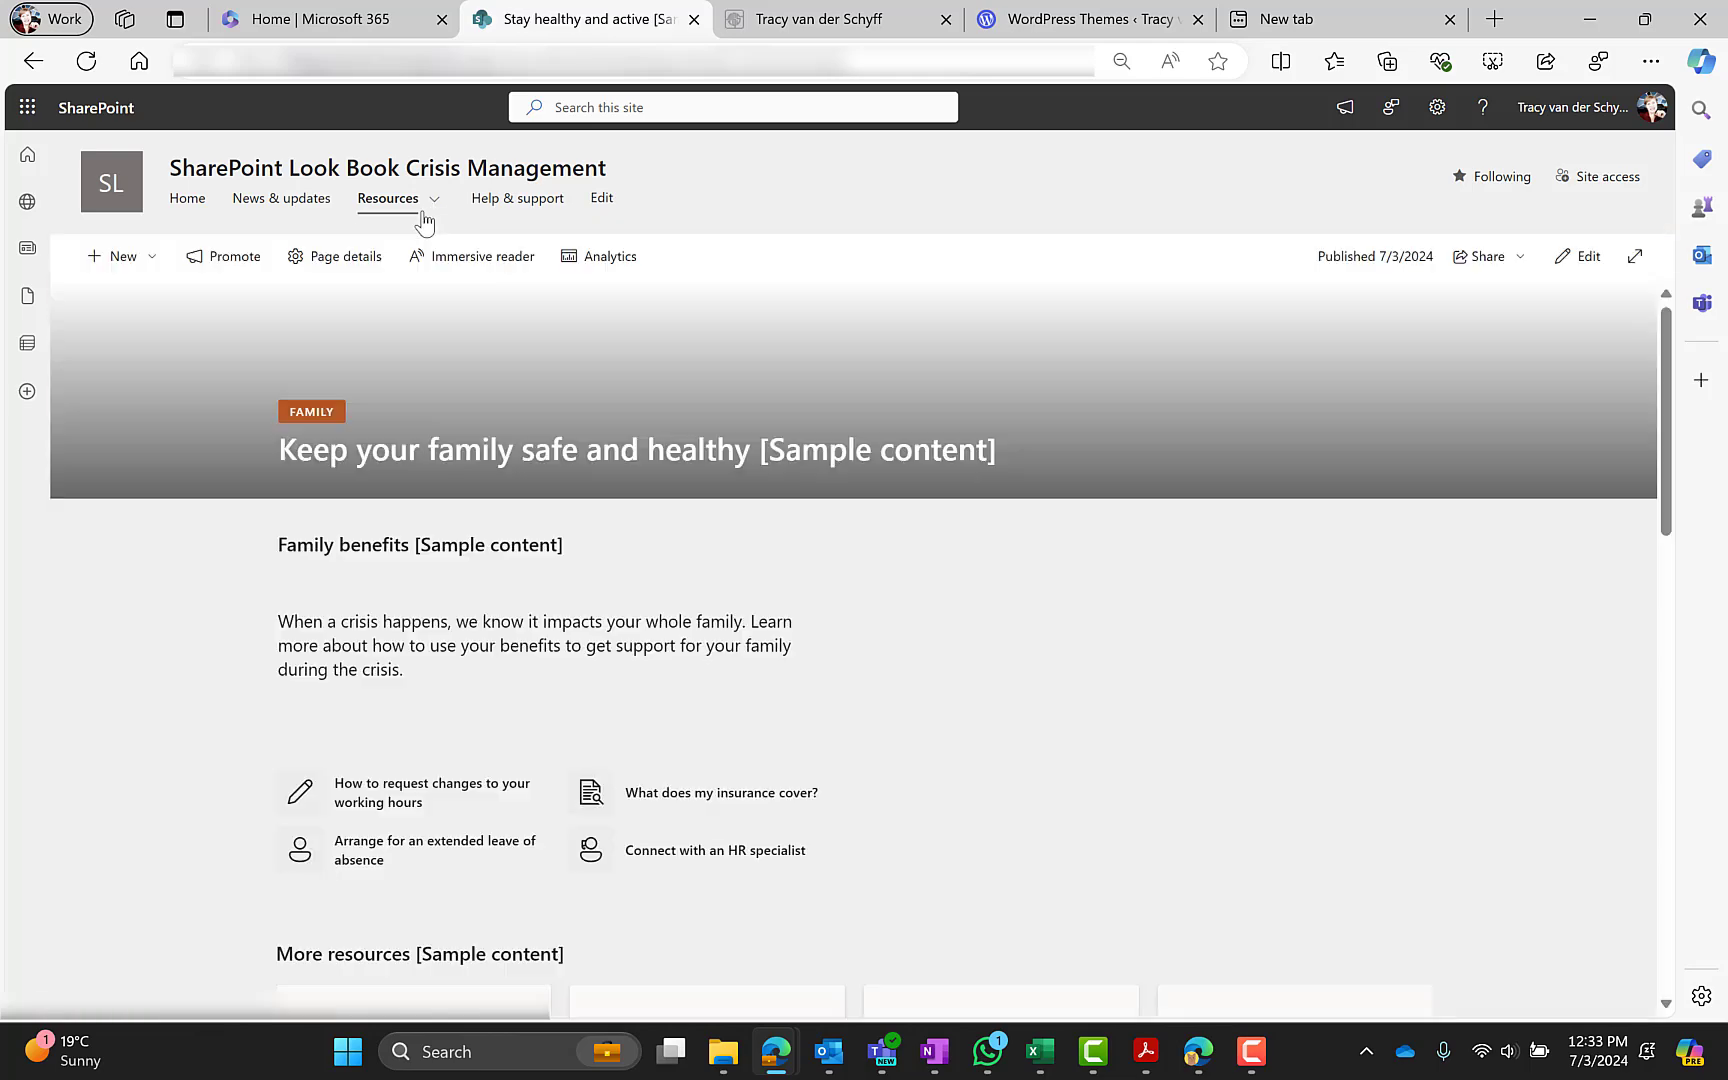
click(538, 200)
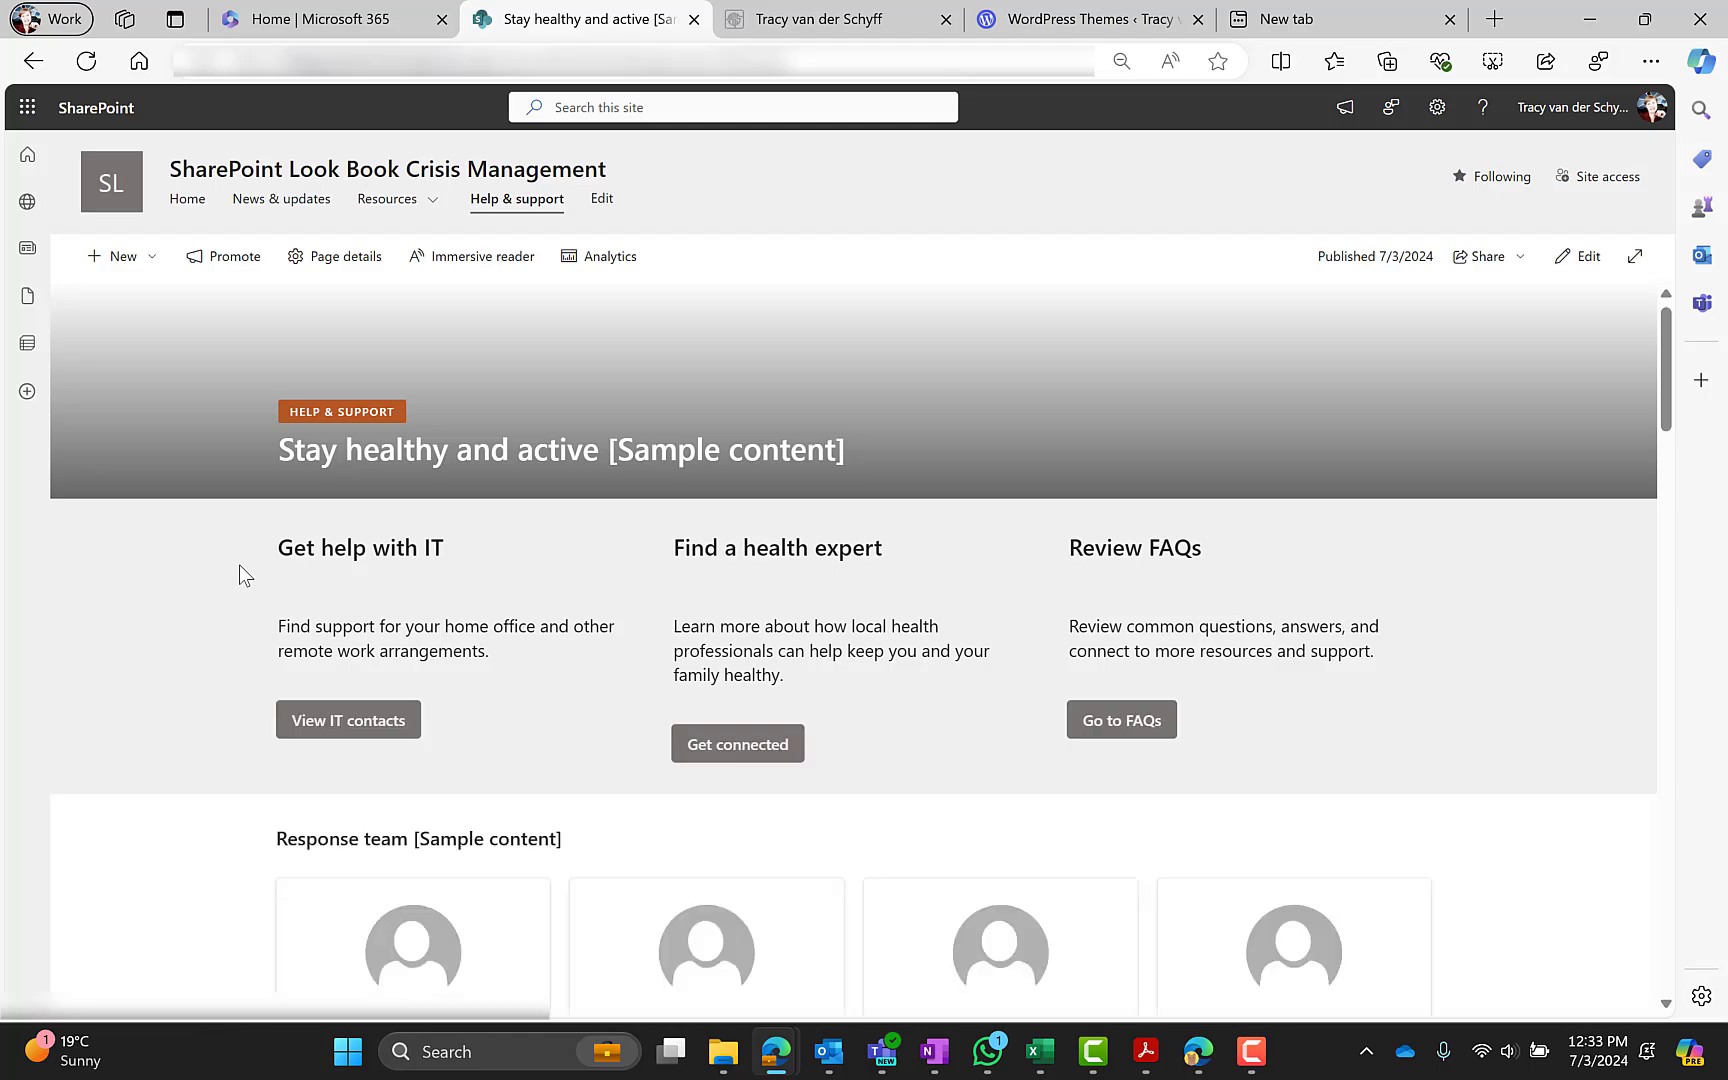
Step: Return to the site's home page and look it over down to the Viva Engage section
click(187, 199)
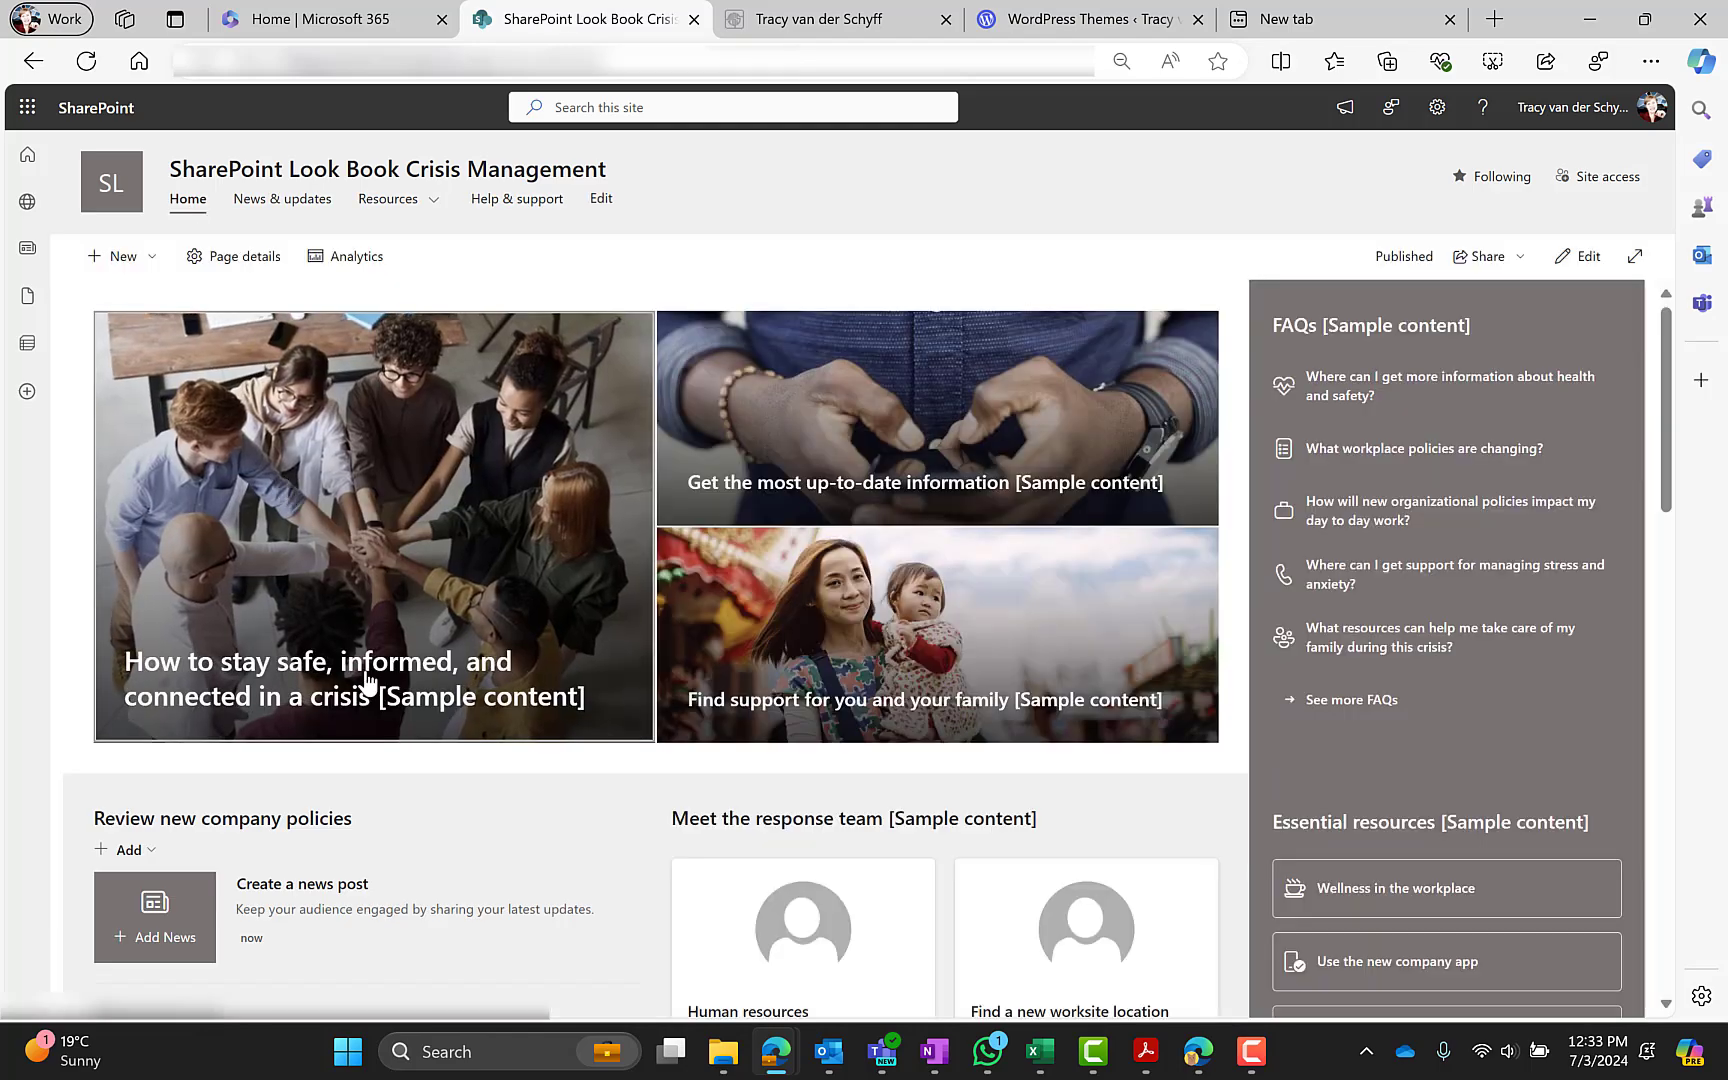
scroll(366, 681, down, 15)
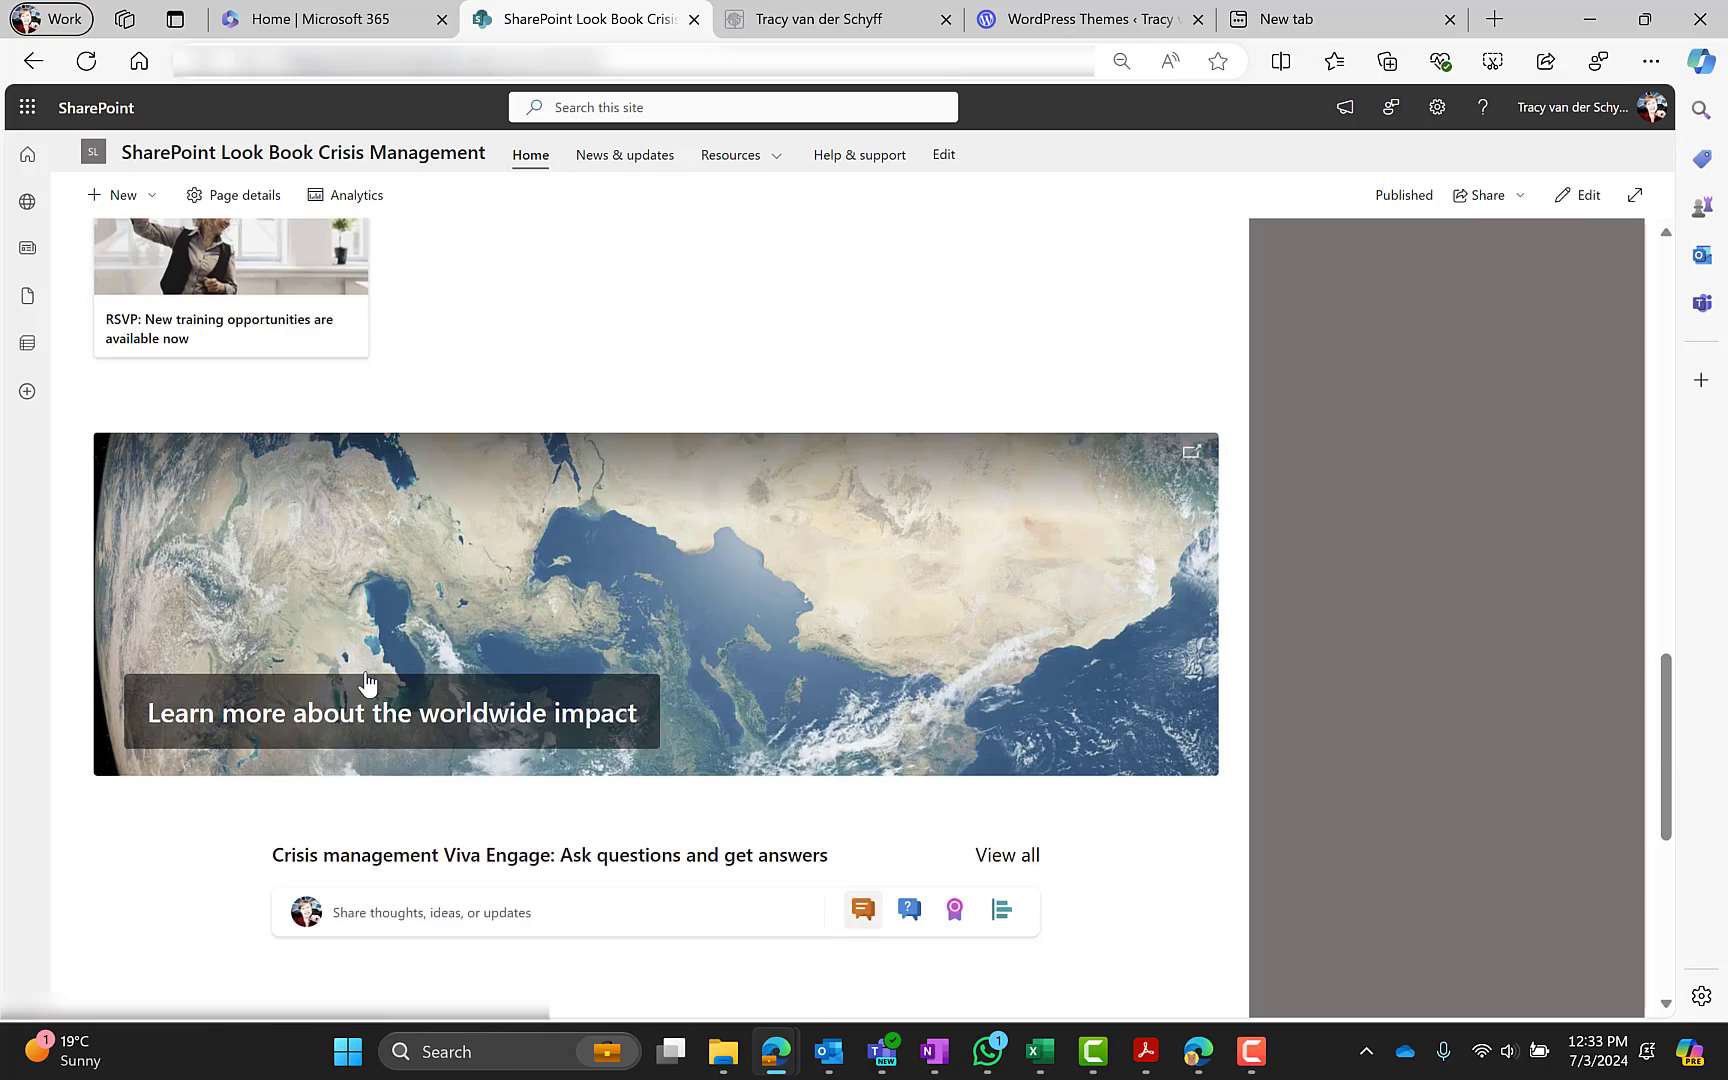
scroll(366, 681, up, 15)
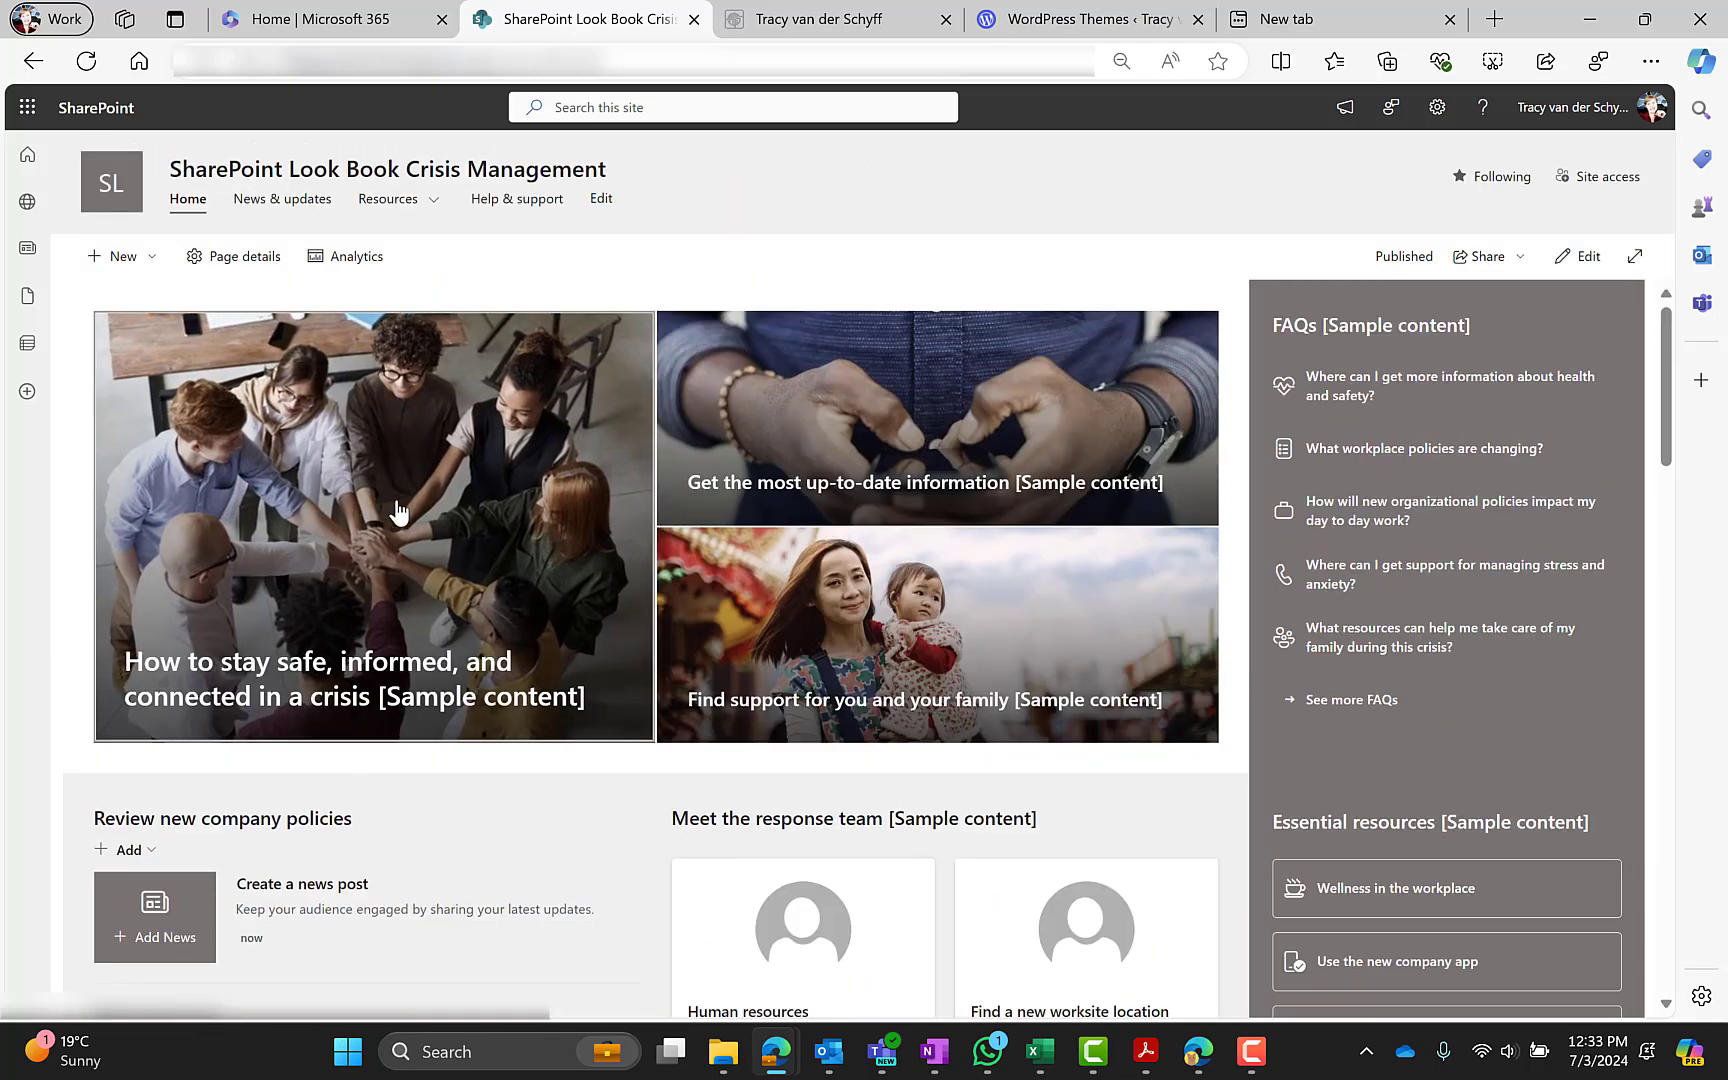
Step: Examine the available site themes for changing the look, and close the settings without saving
click(1437, 108)
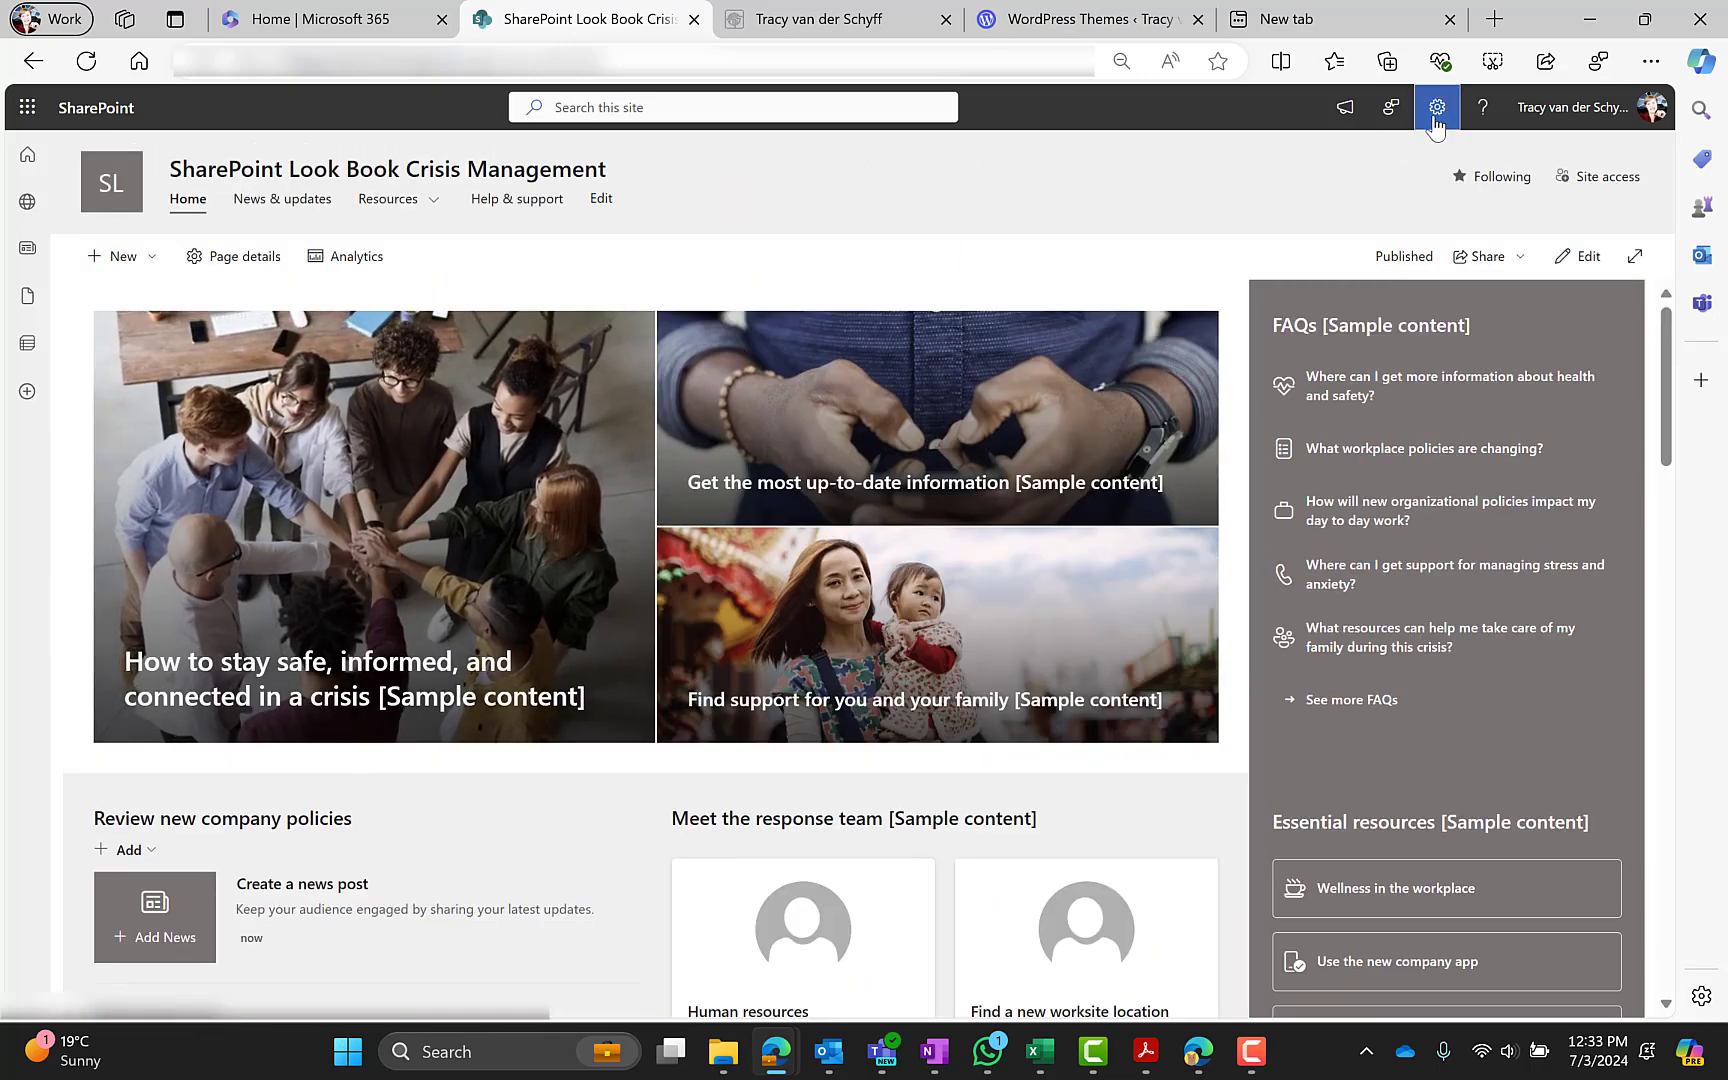
click(1420, 445)
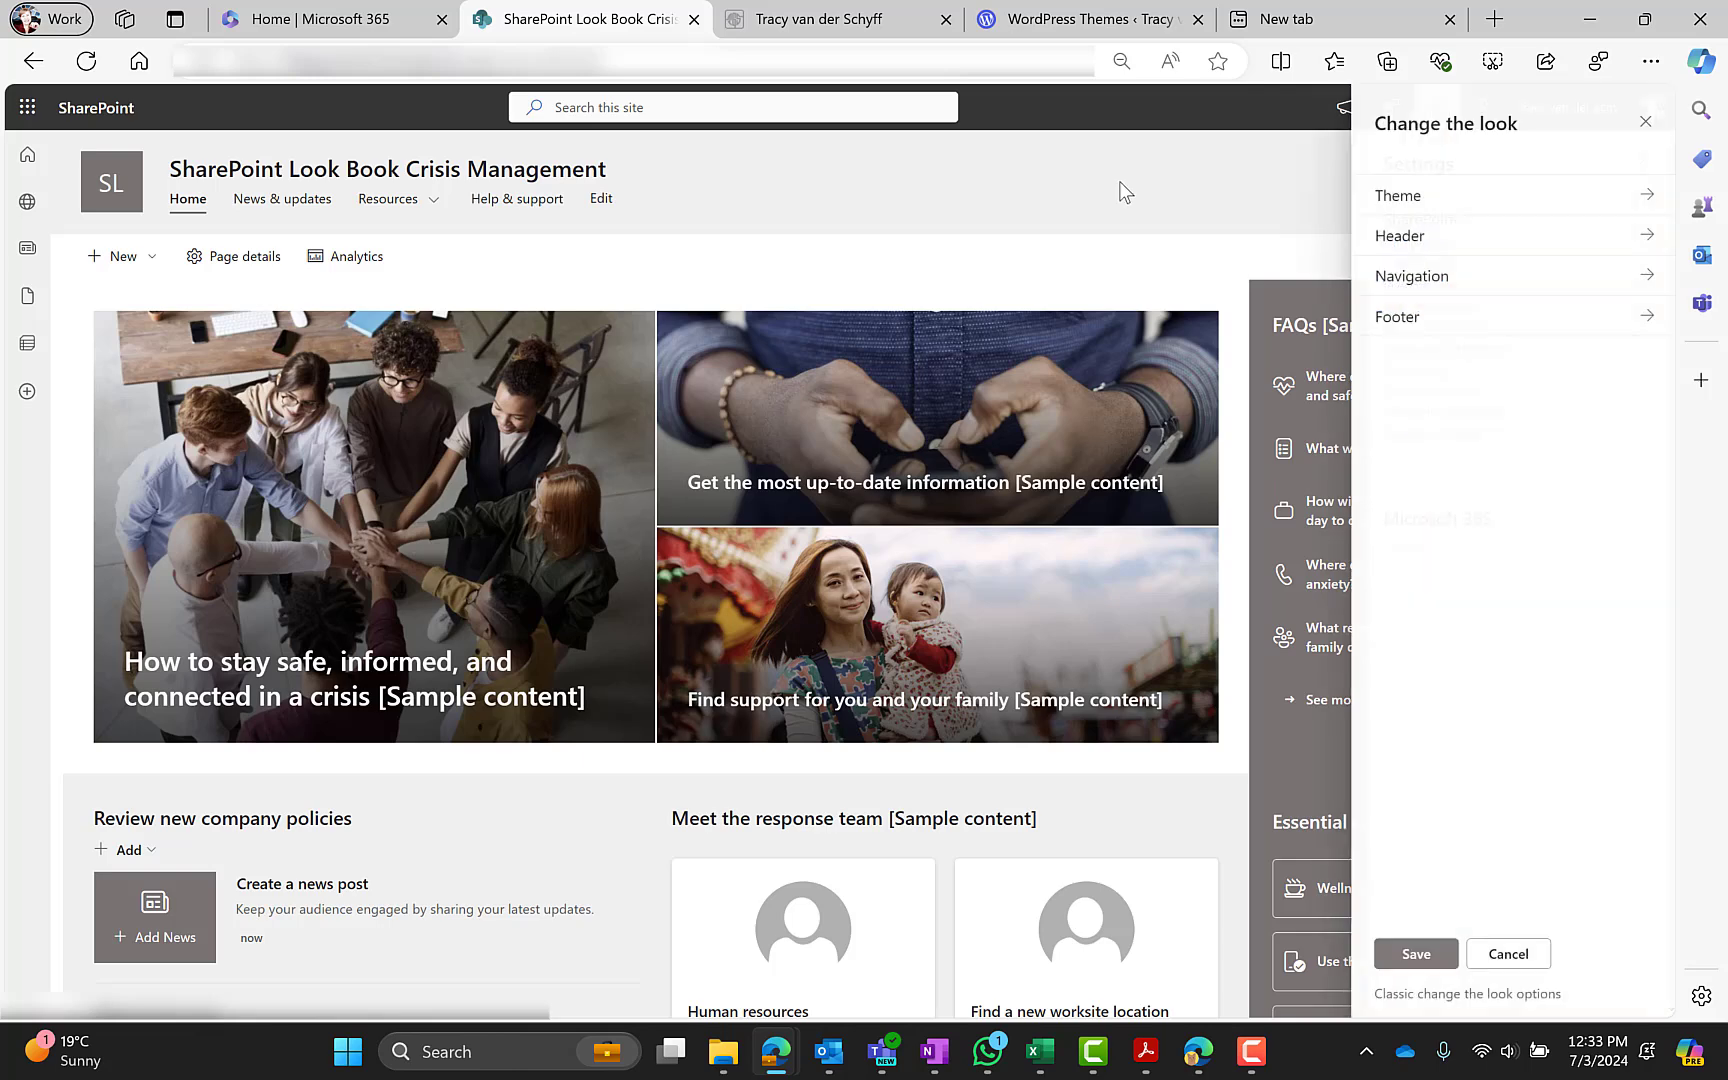
click(1358, 191)
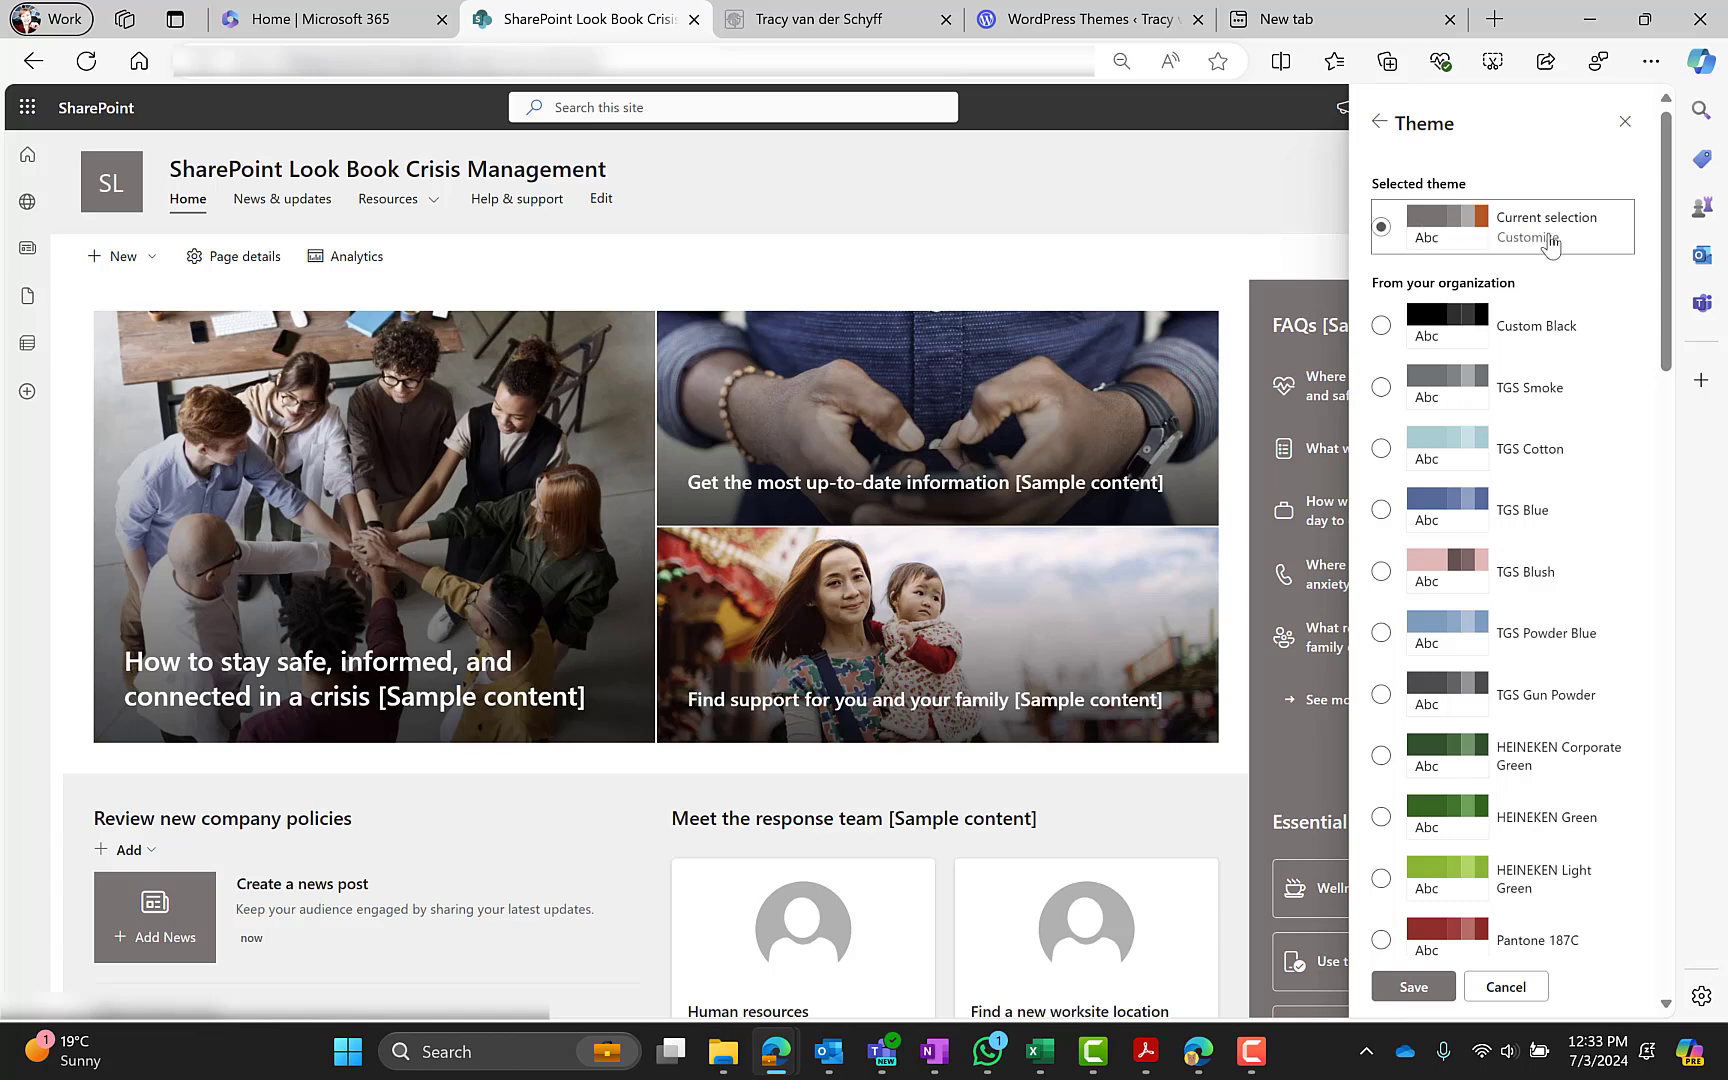
scroll(1550, 246, down, 5)
scroll(1550, 246, up, 5)
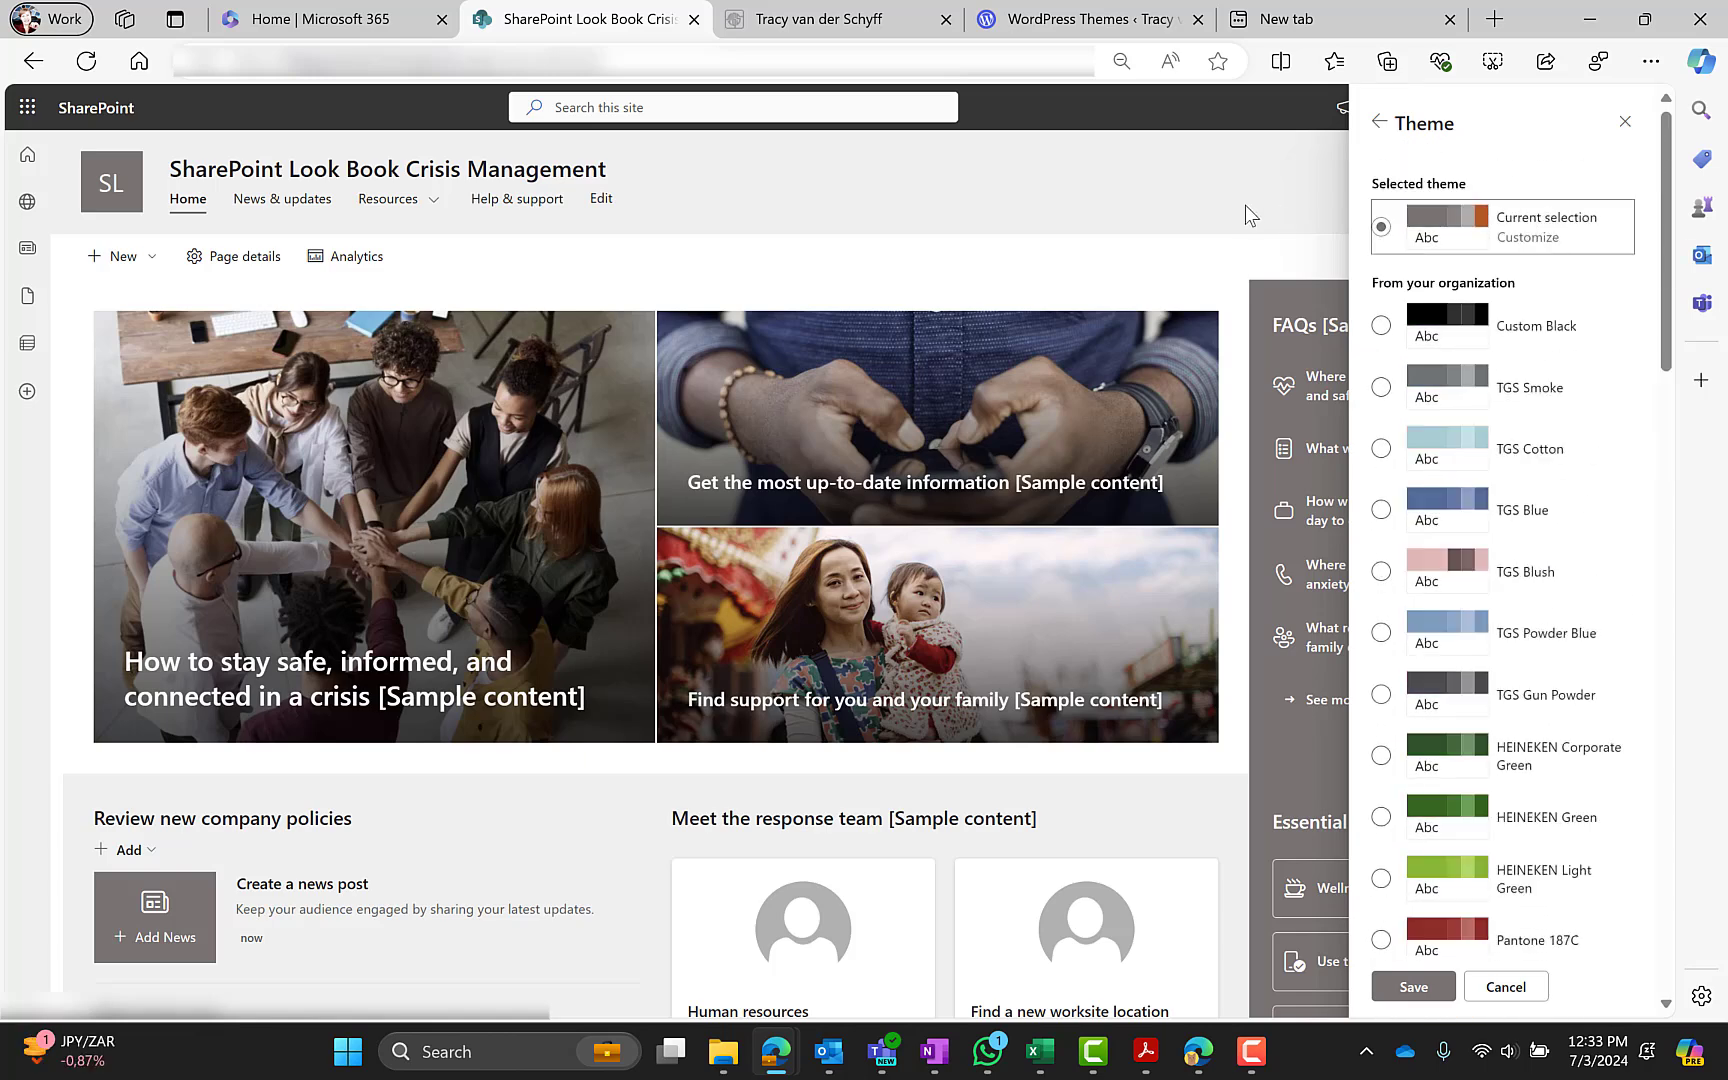
click(1624, 122)
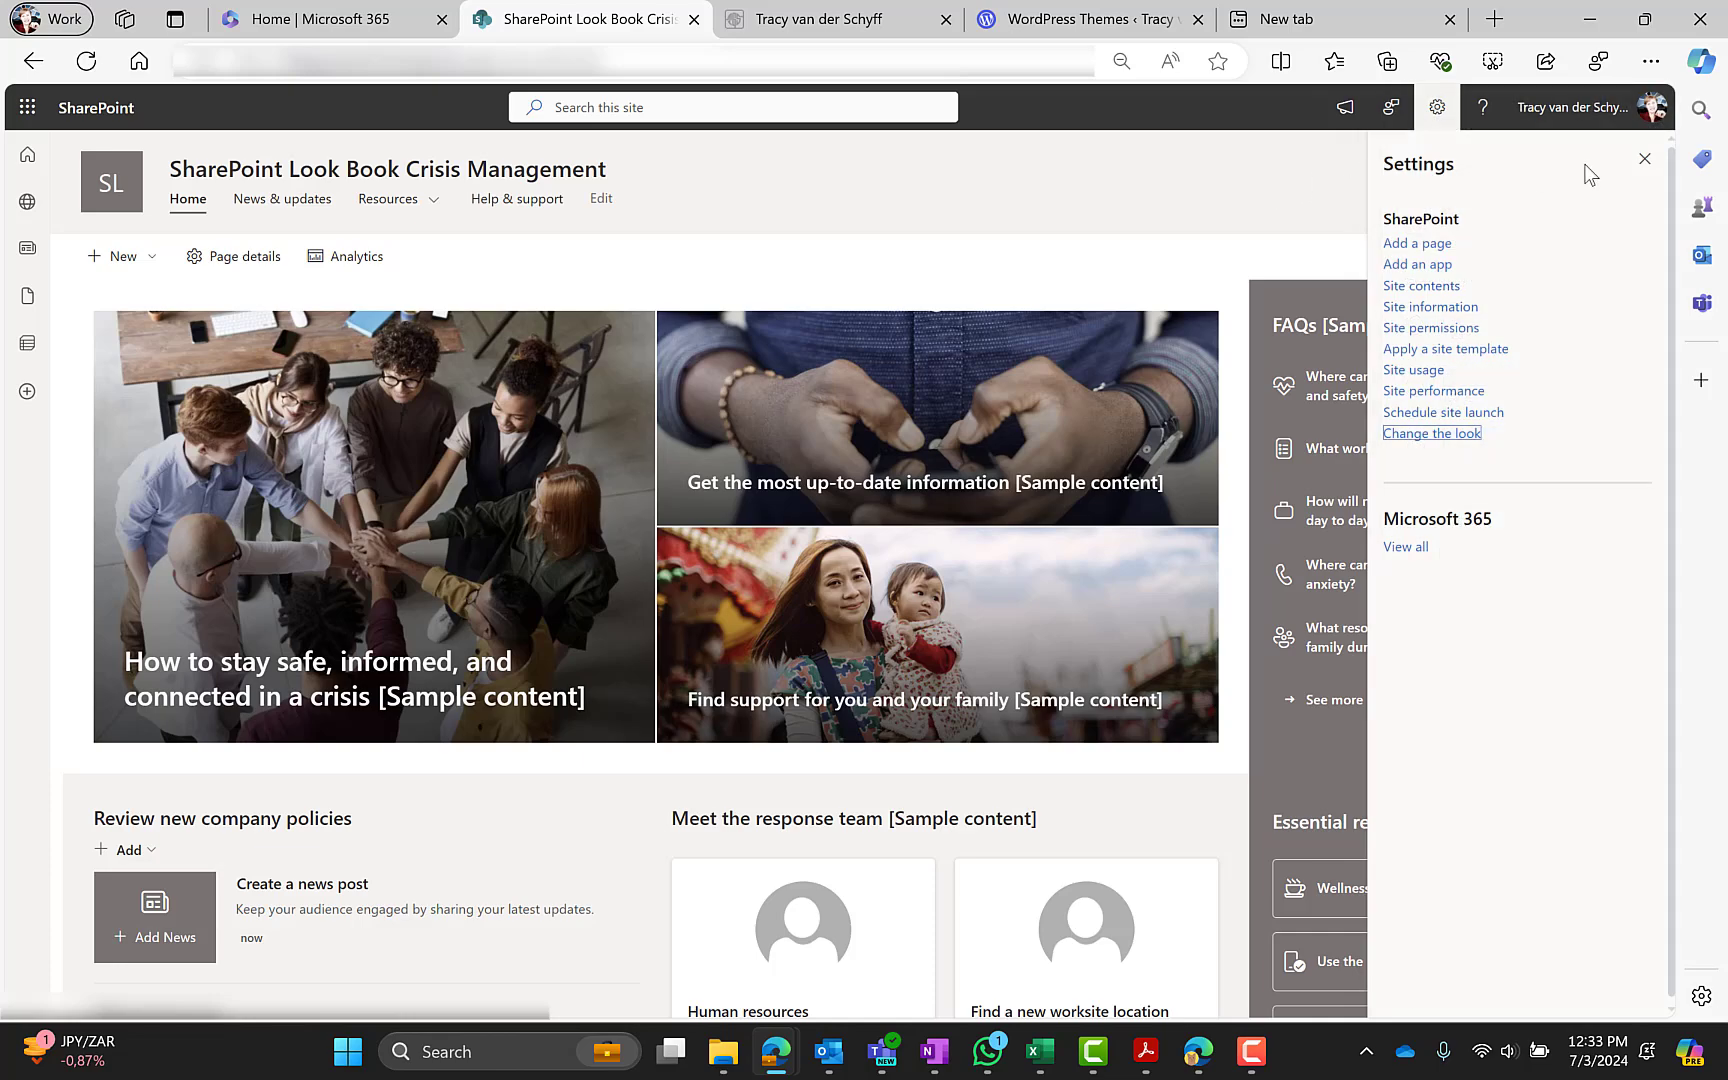
click(1650, 168)
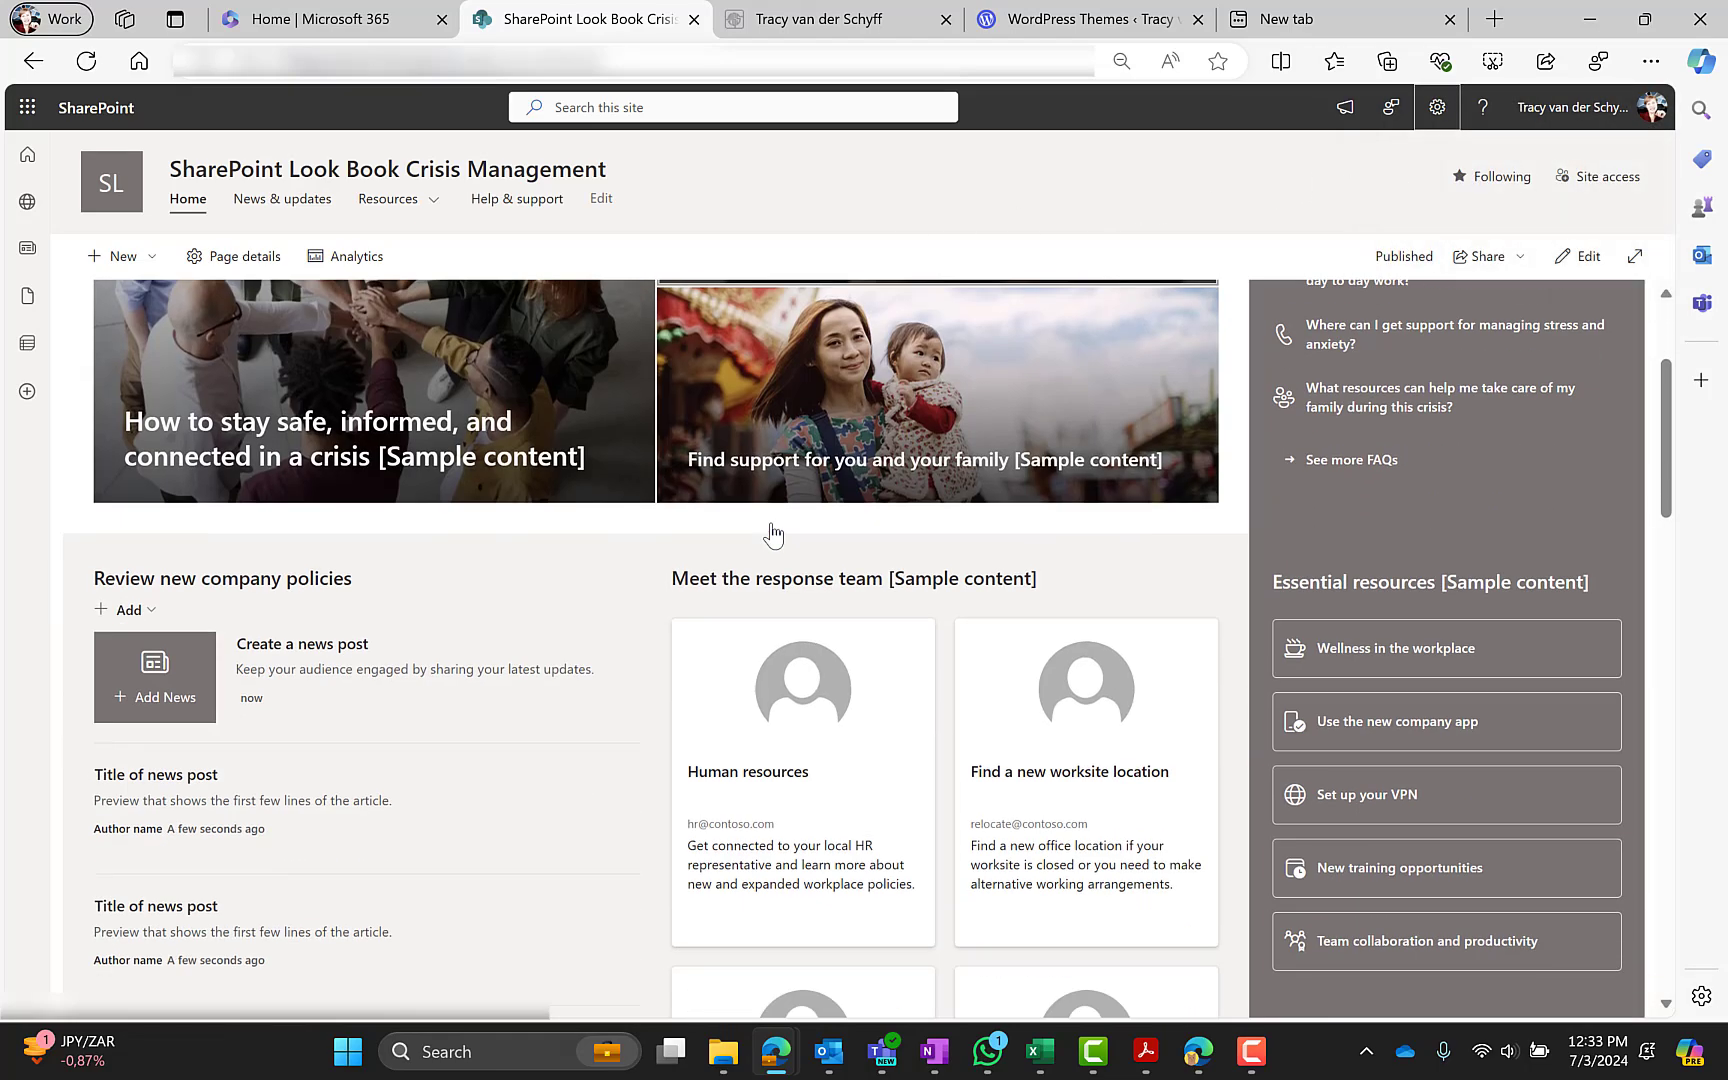
Step: Examine the home page's news, response team, essential resources and upcoming events sections
scroll(590, 494, down, 5)
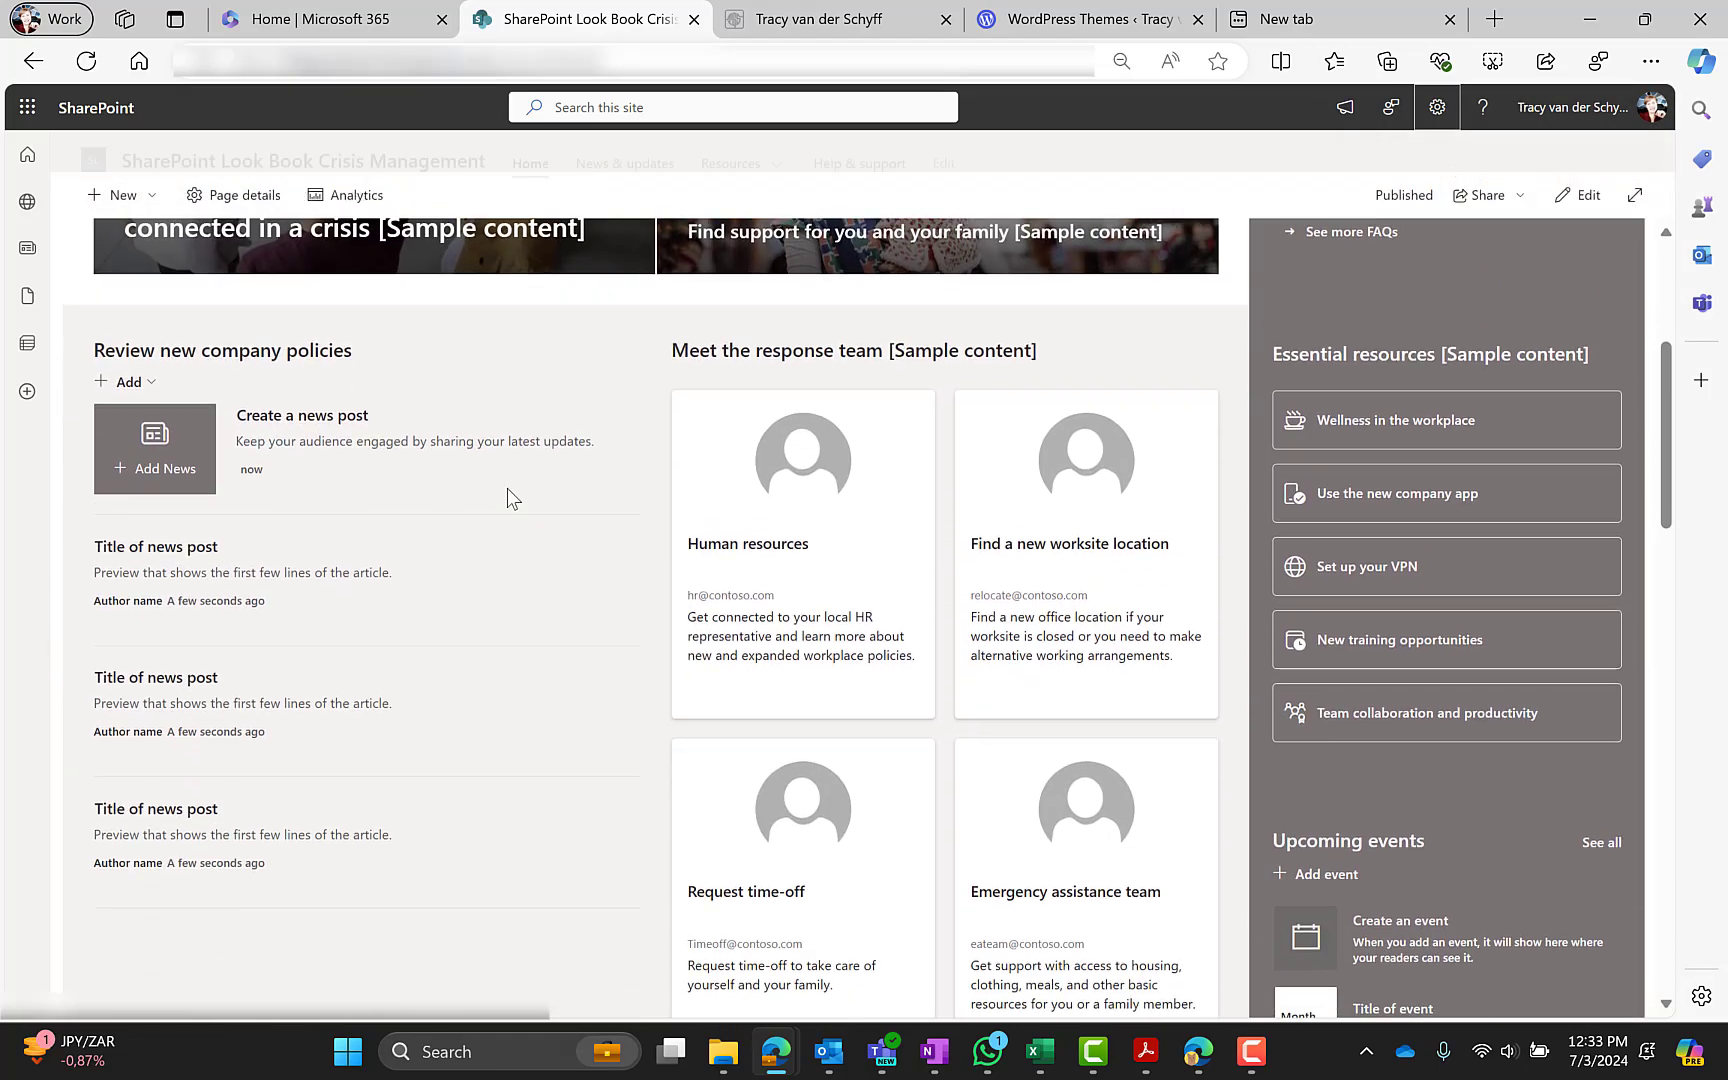
scroll(508, 487, up, 4)
scroll(508, 497, up, 1)
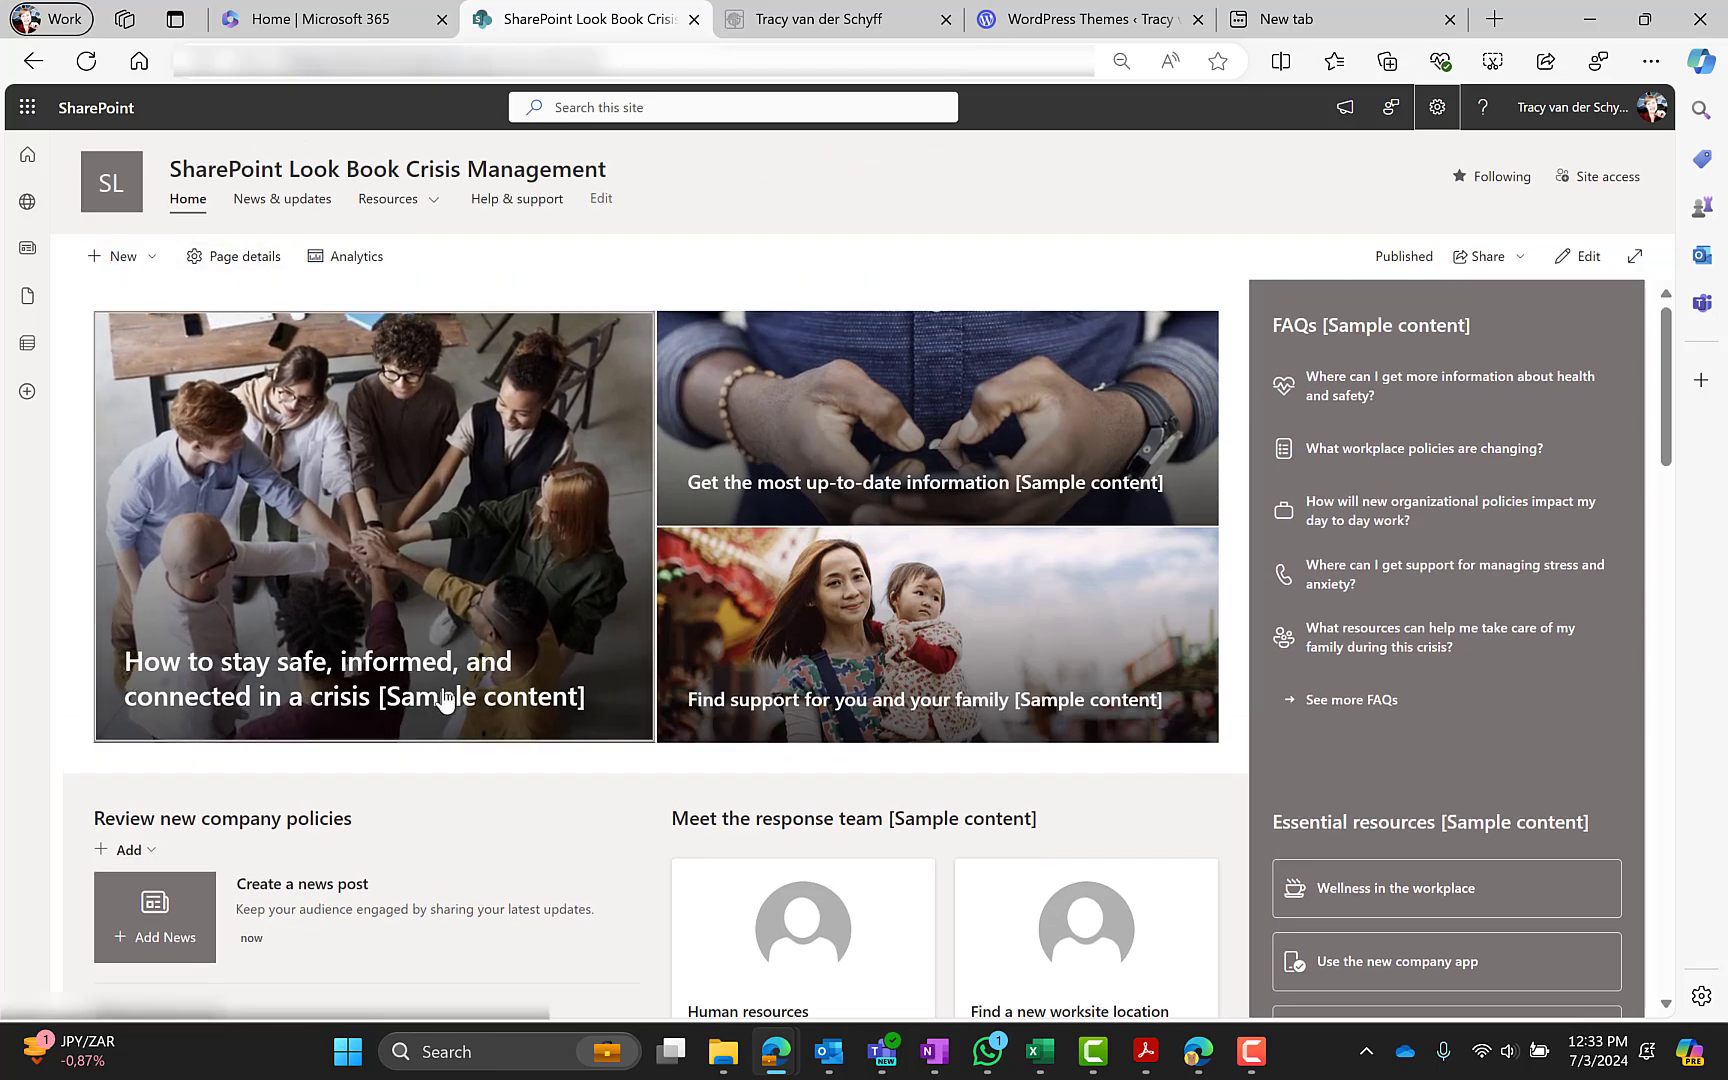
scroll(577, 488, down, 5)
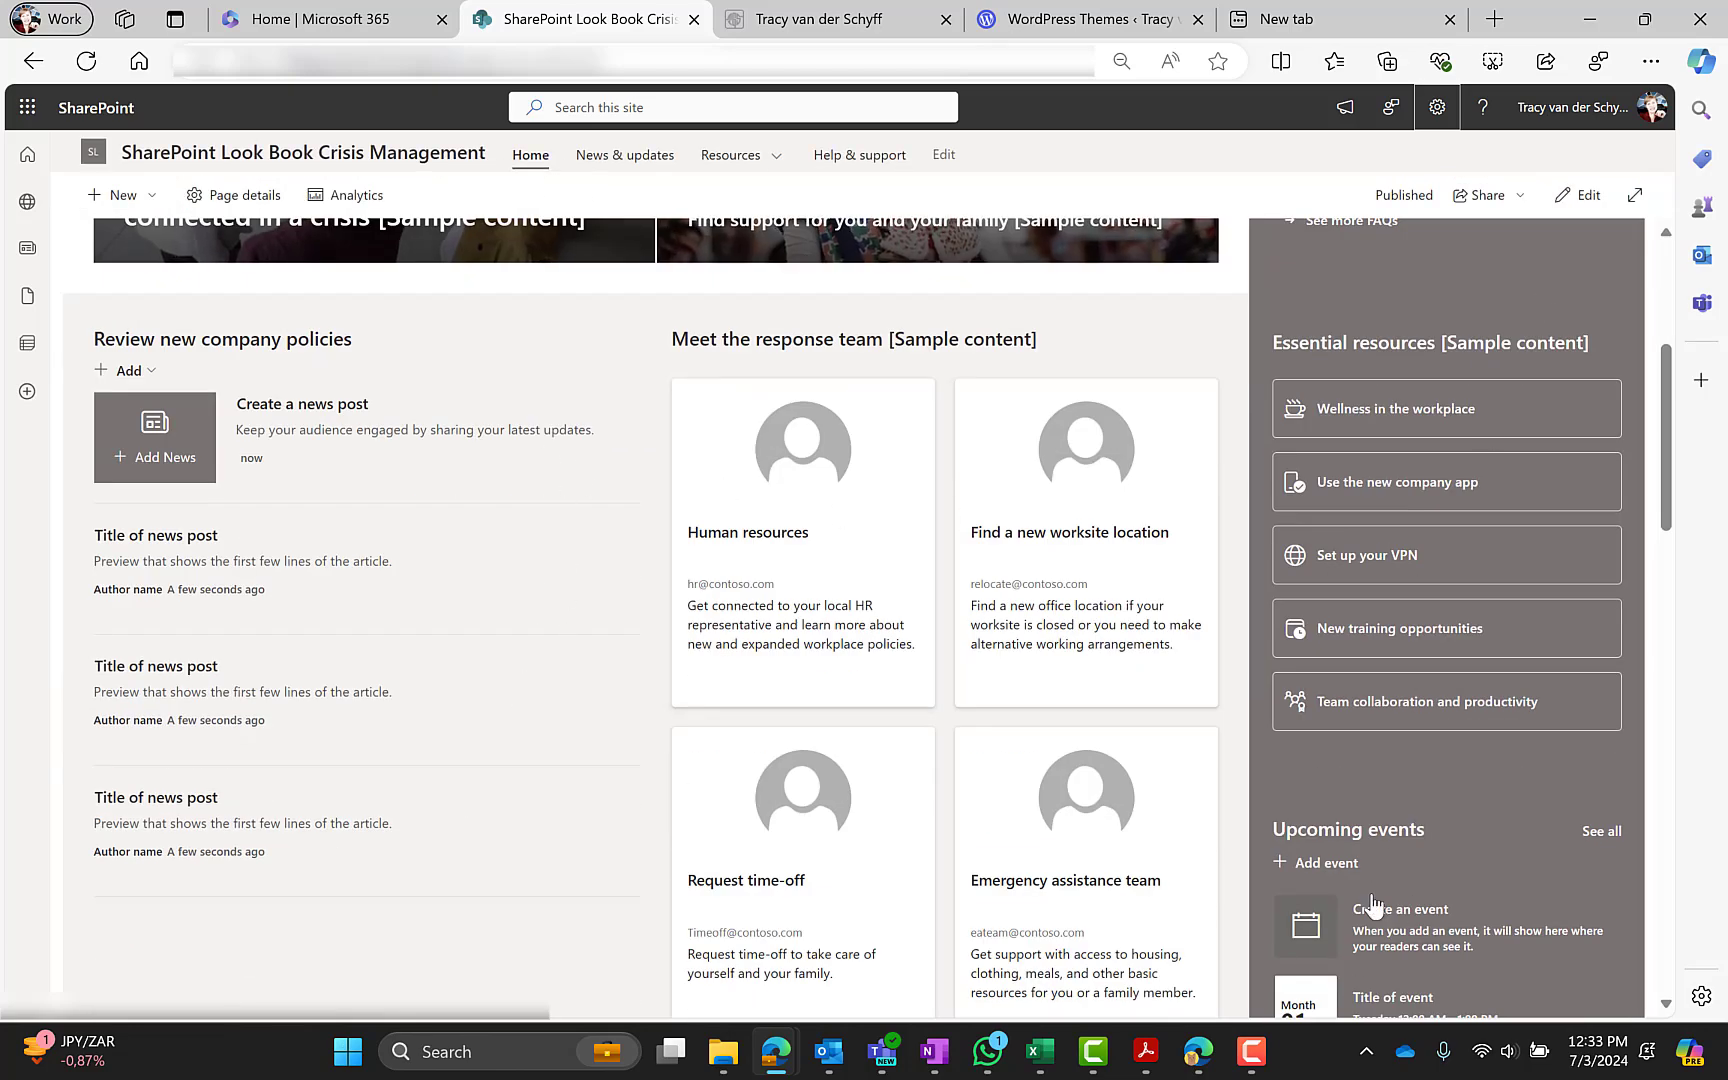
scroll(370, 787, down, 5)
scroll(366, 783, up, 10)
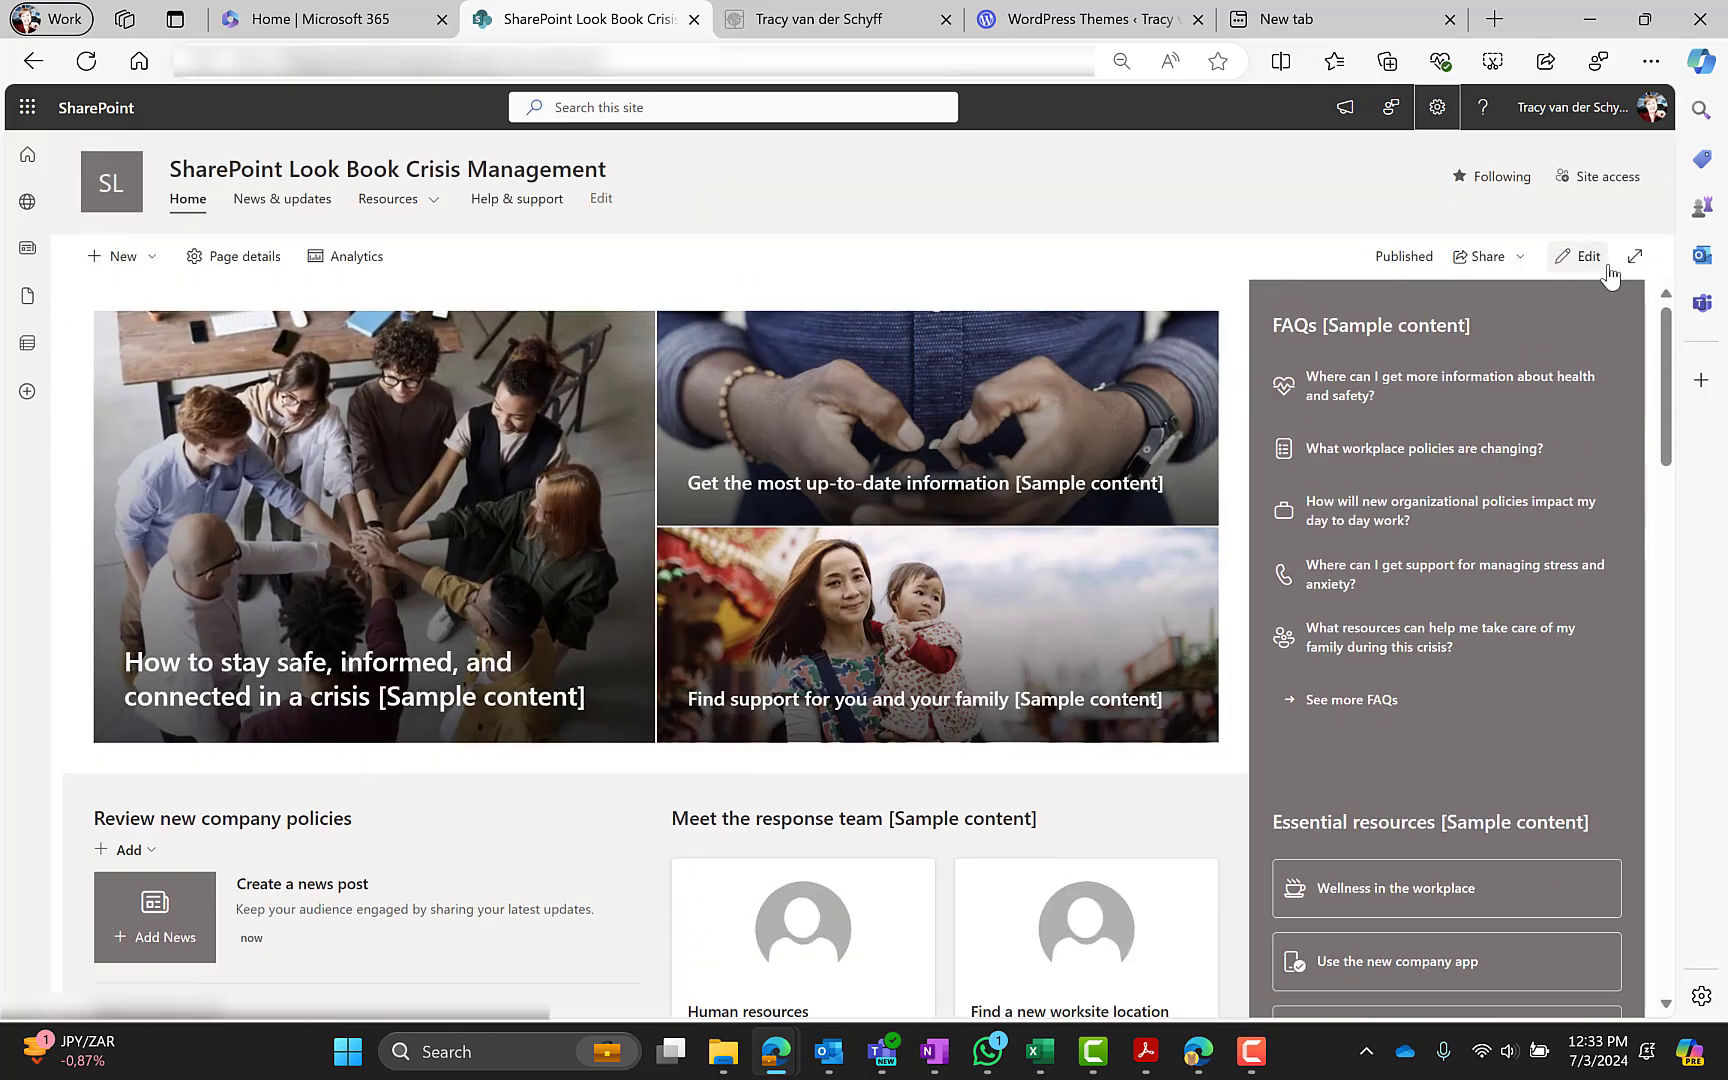
Step: Put the home page in edit mode and open the Hero web part's properties to view its layout options
click(1578, 256)
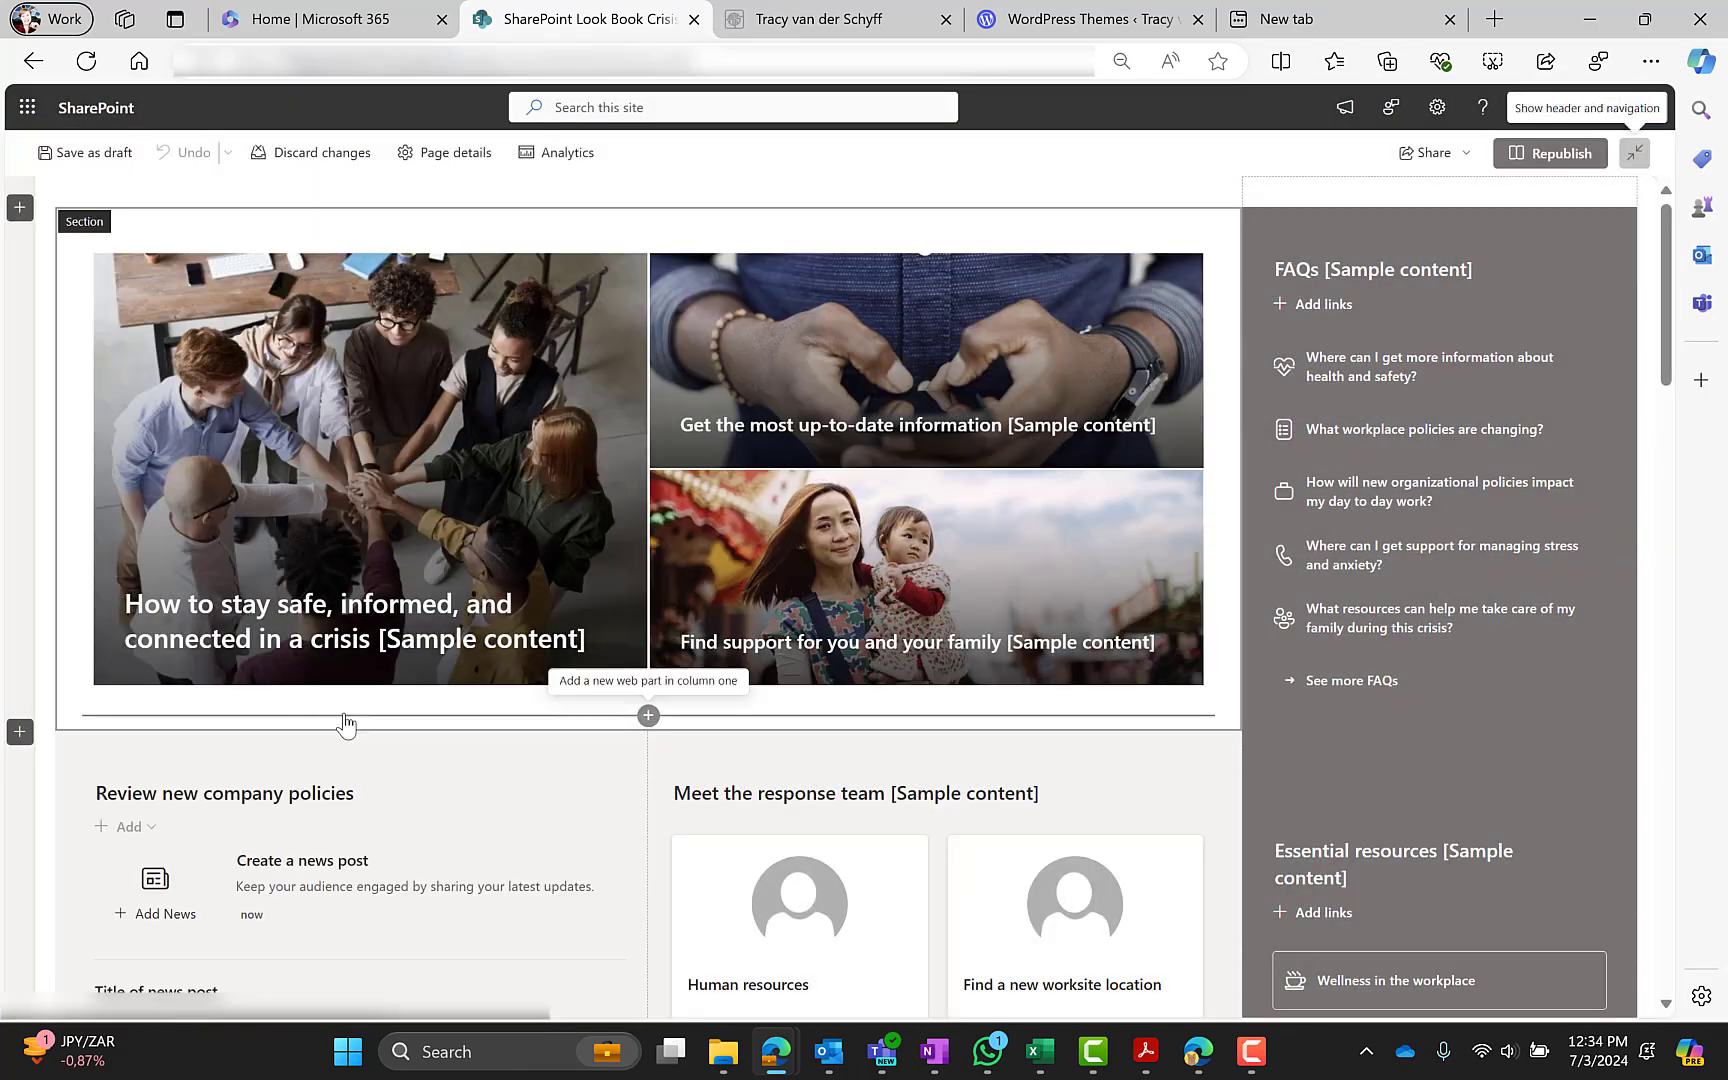
click(342, 456)
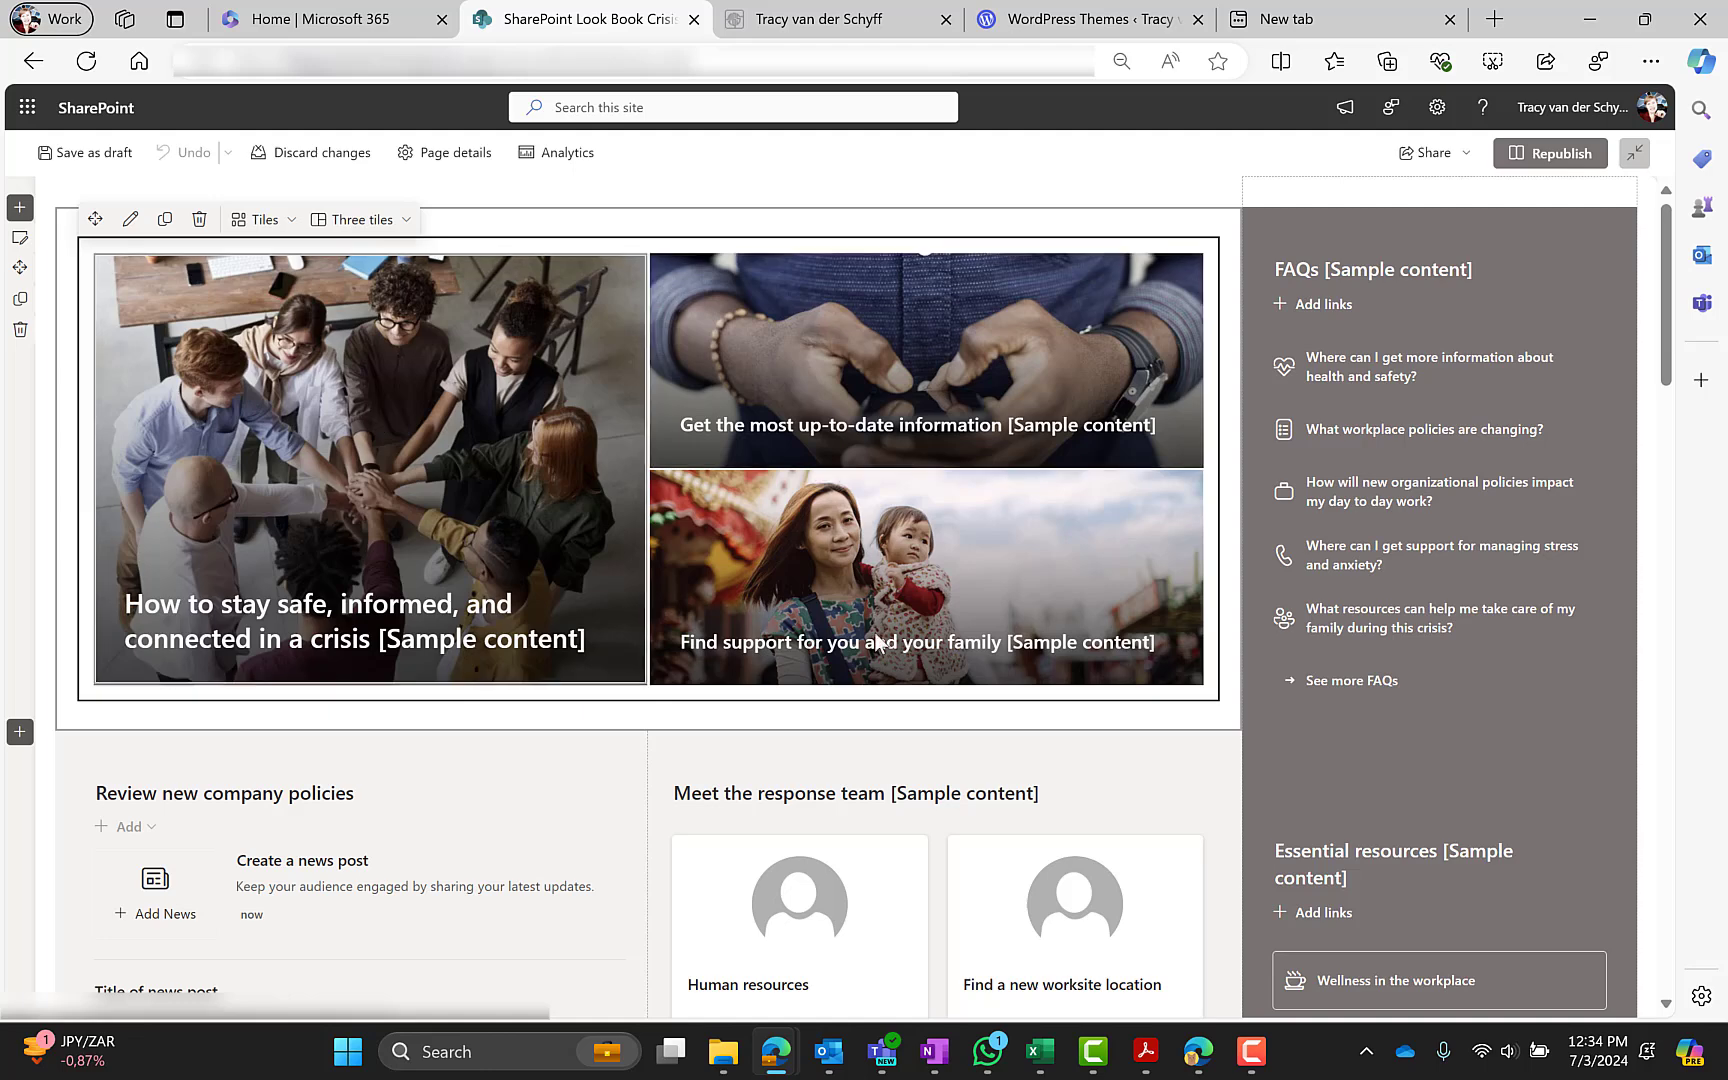
click(283, 222)
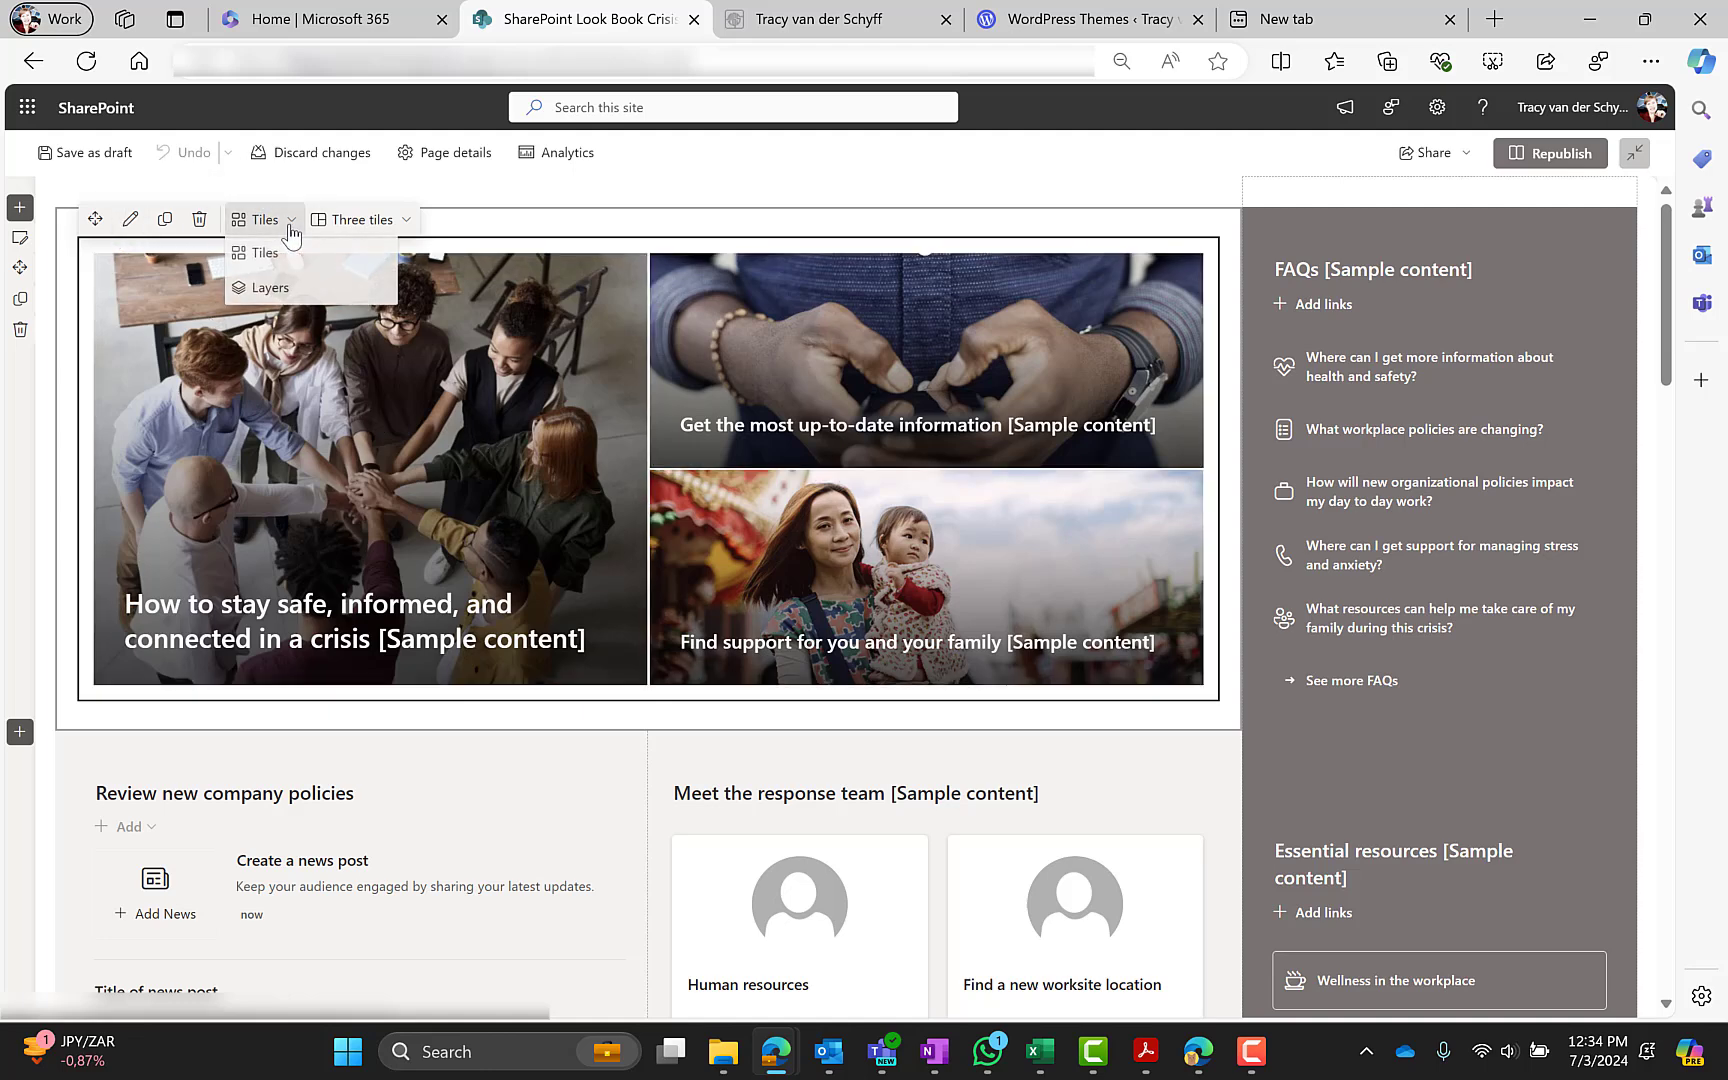
click(405, 220)
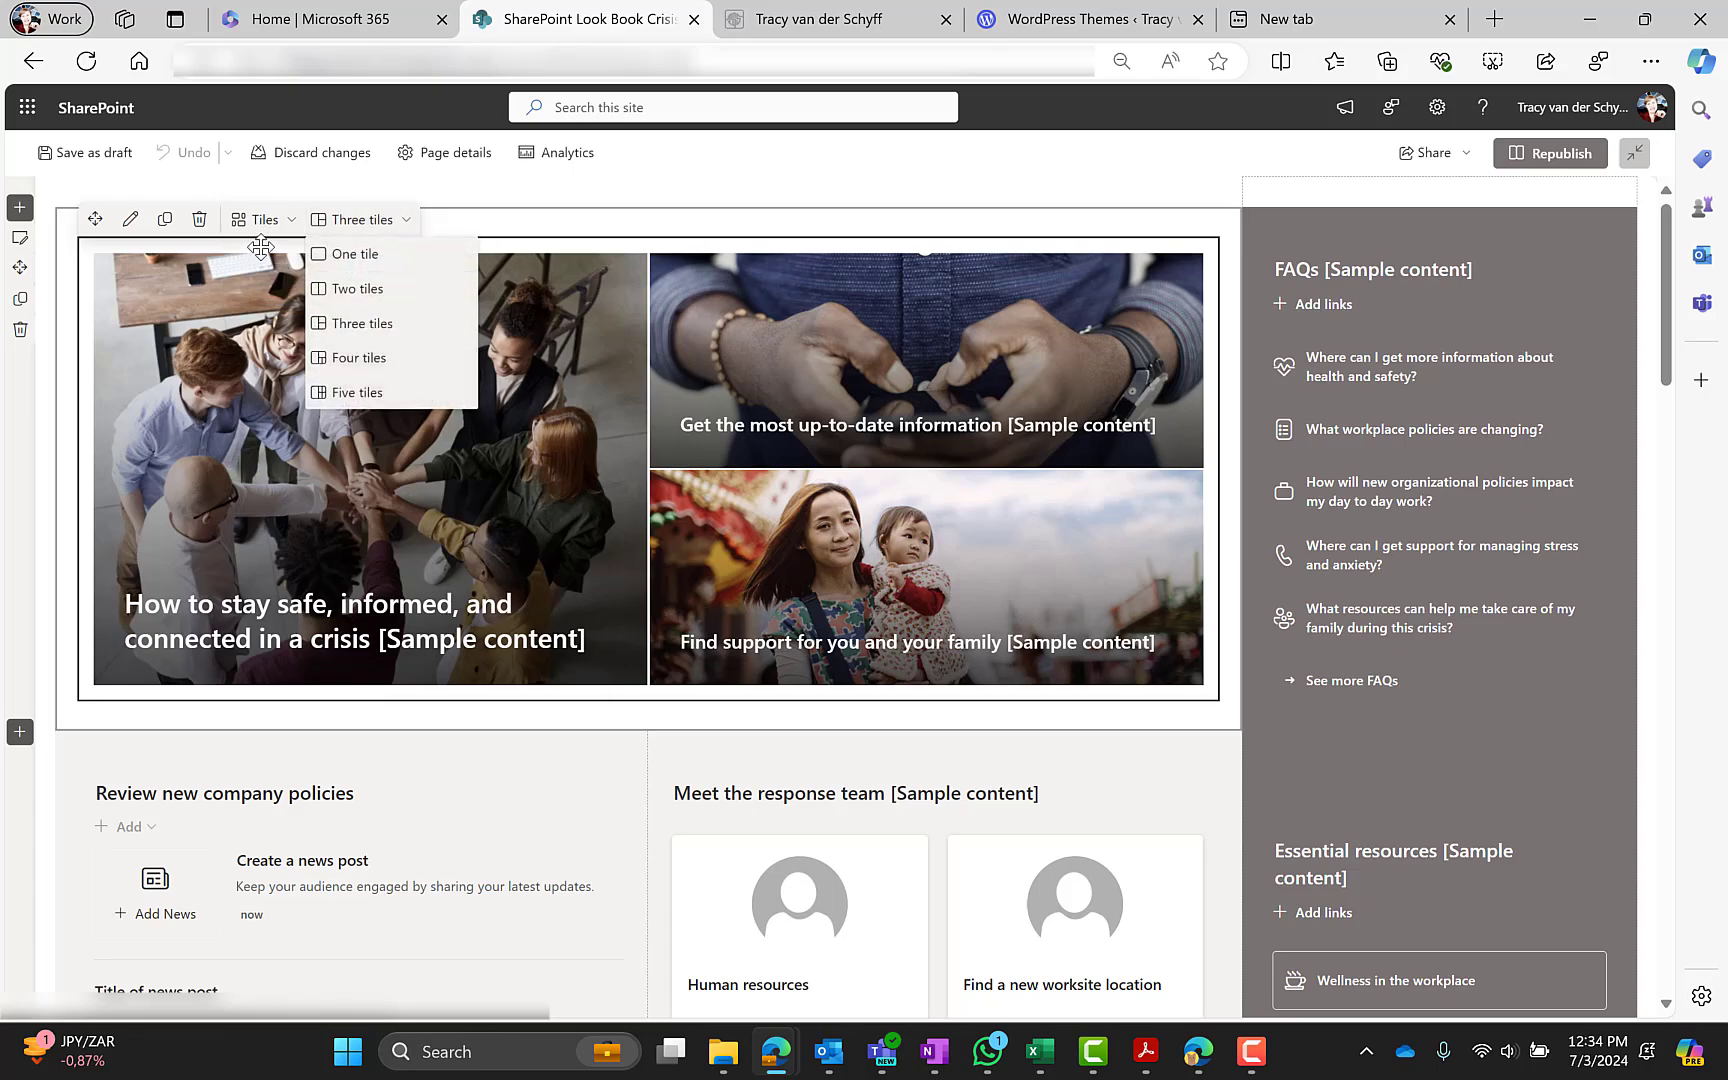
click(130, 219)
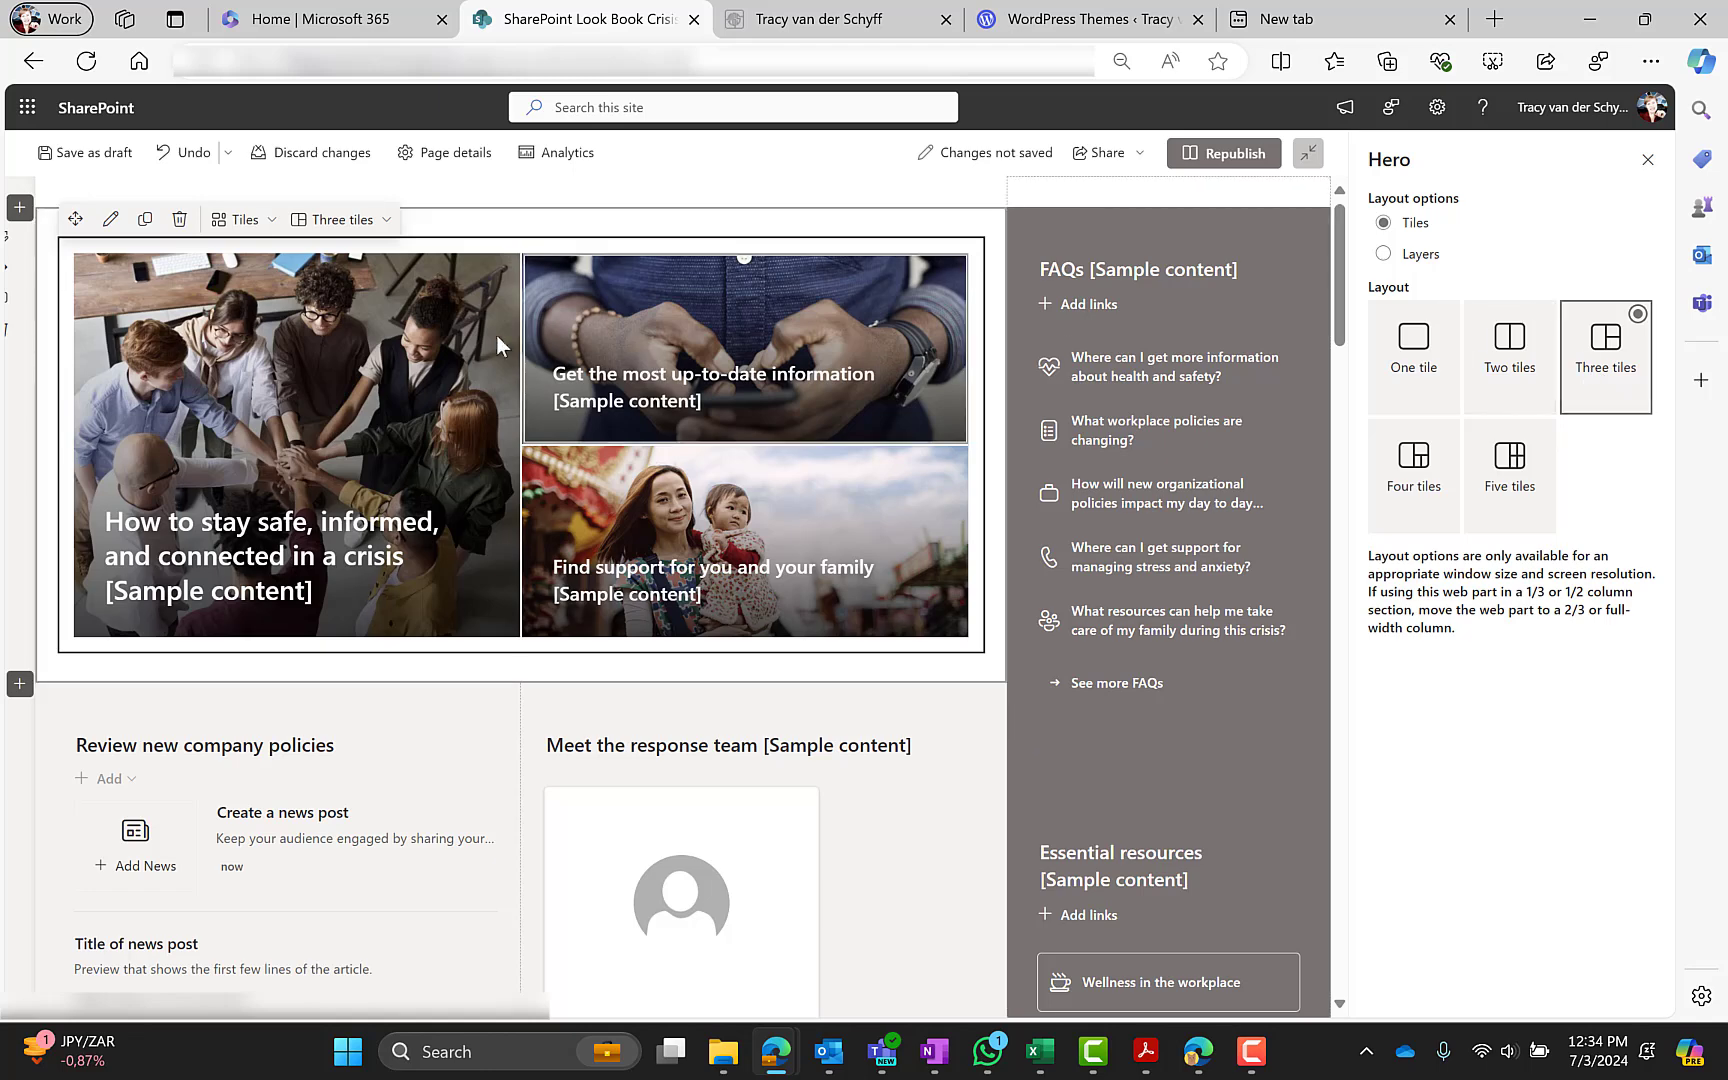
Step: Open the first Hero tile's link and title settings, and view the section layouts available just below the Hero
mouse_move(361, 372)
click(369, 614)
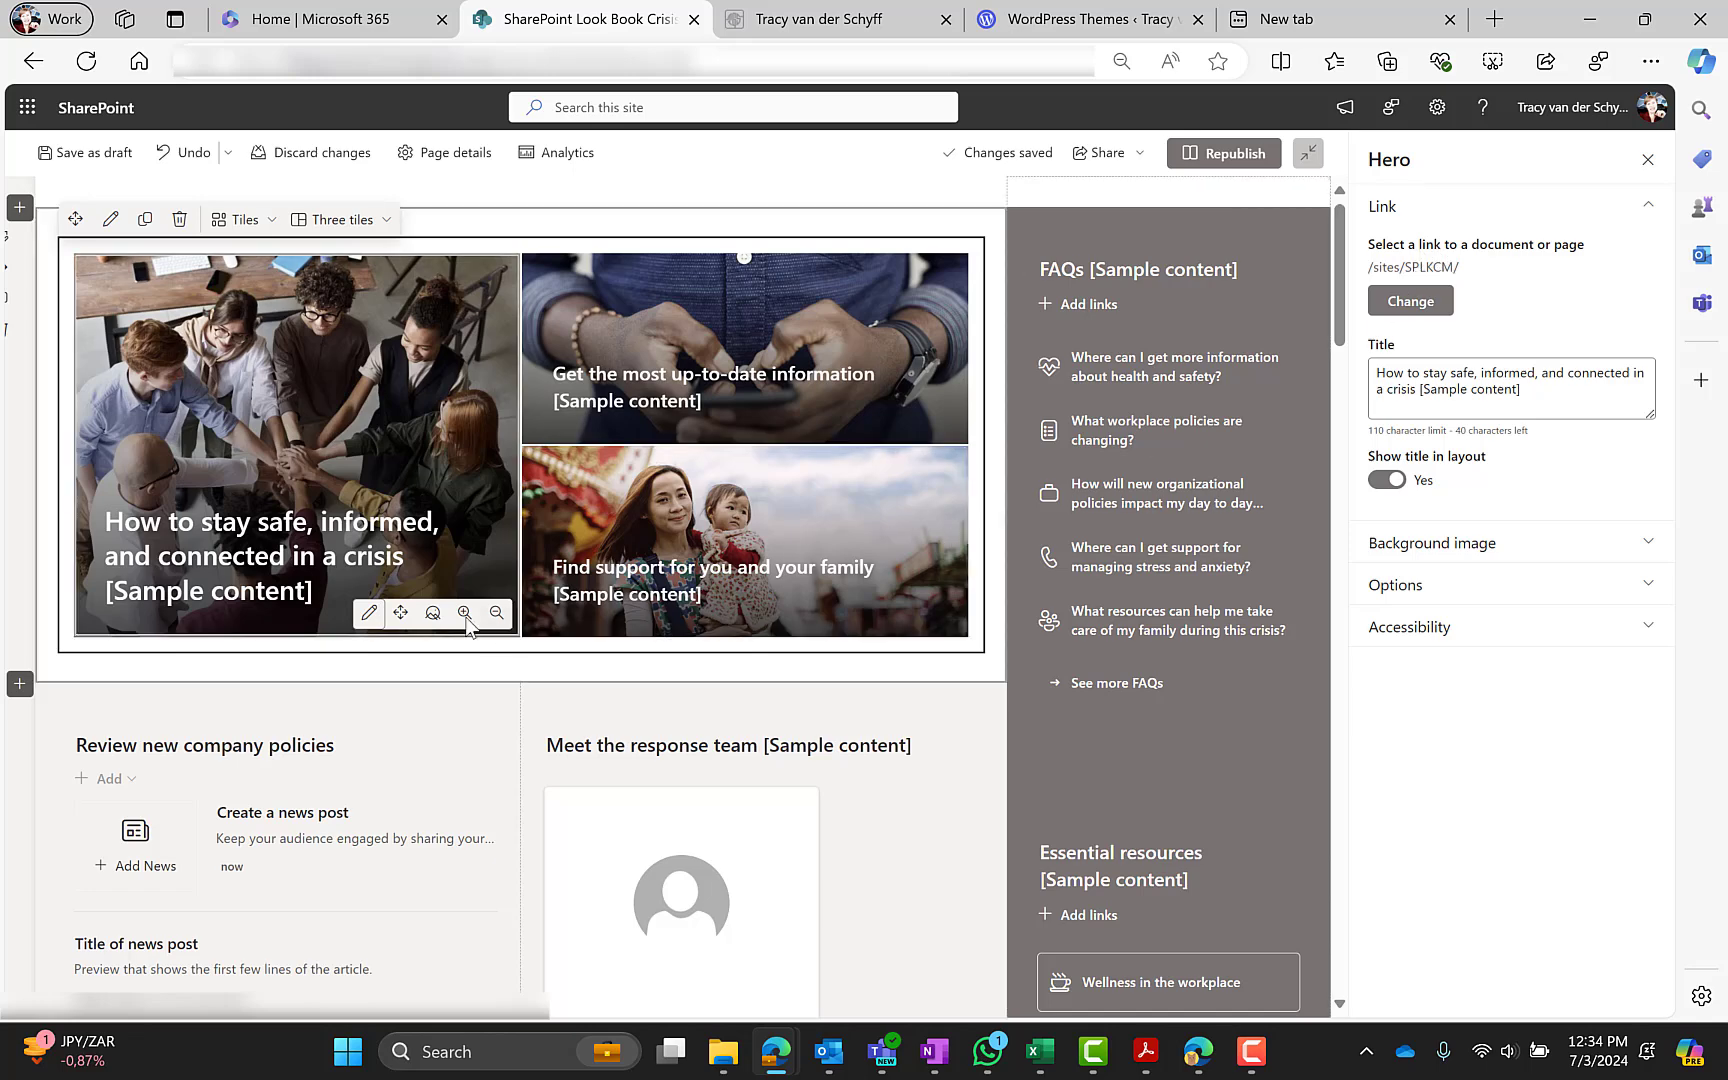
scroll(420, 620, down, 3)
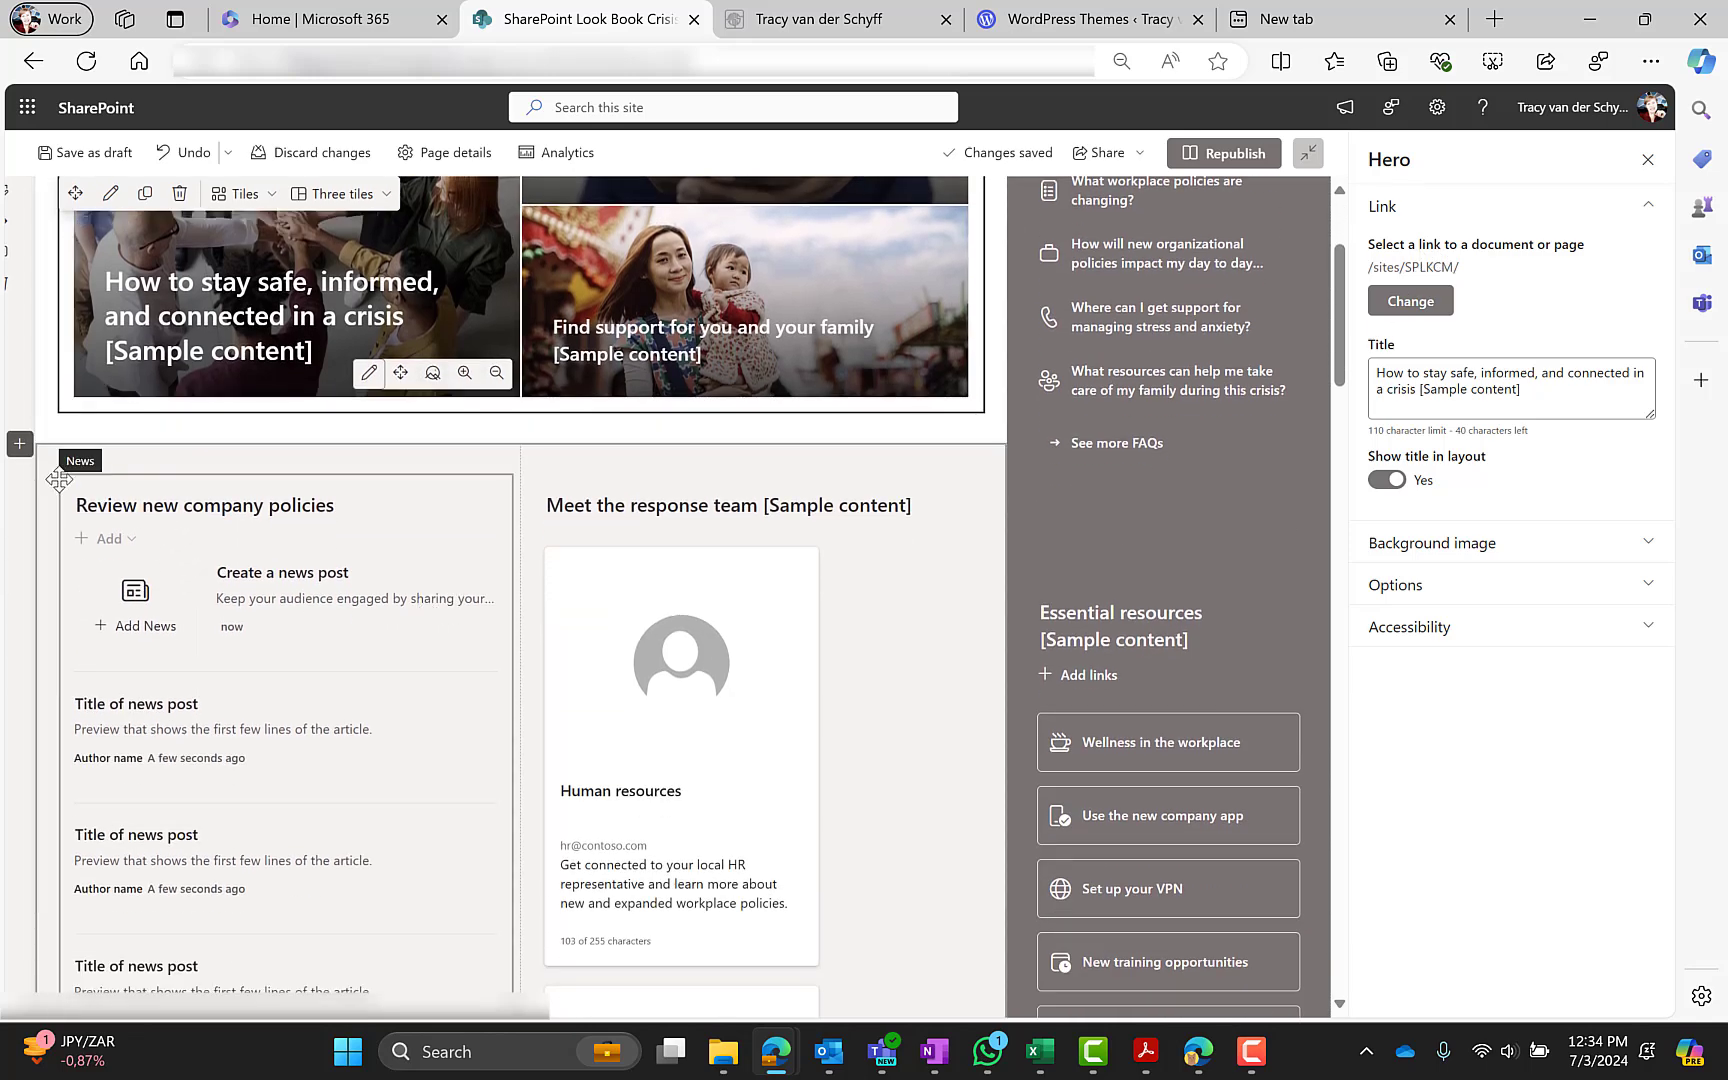
click(20, 444)
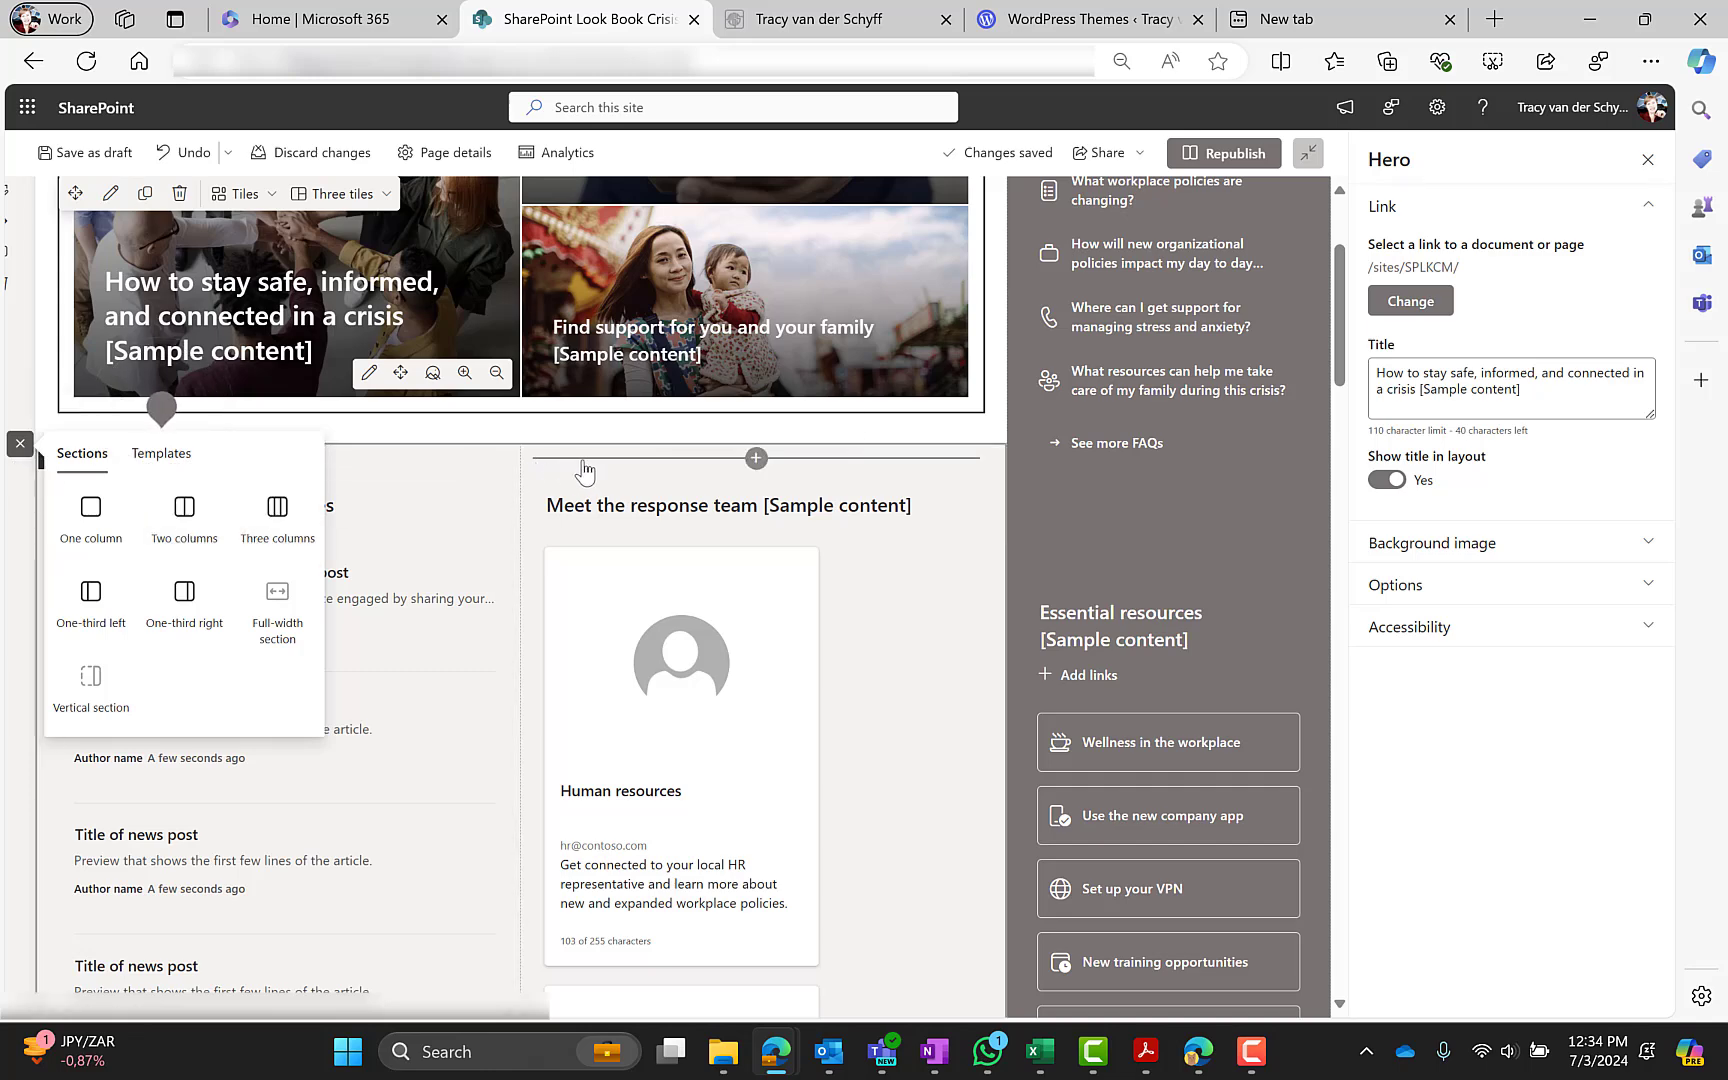
click(451, 484)
Step: Open the properties of the News web part and of the Meet the response team People web part
click(261, 721)
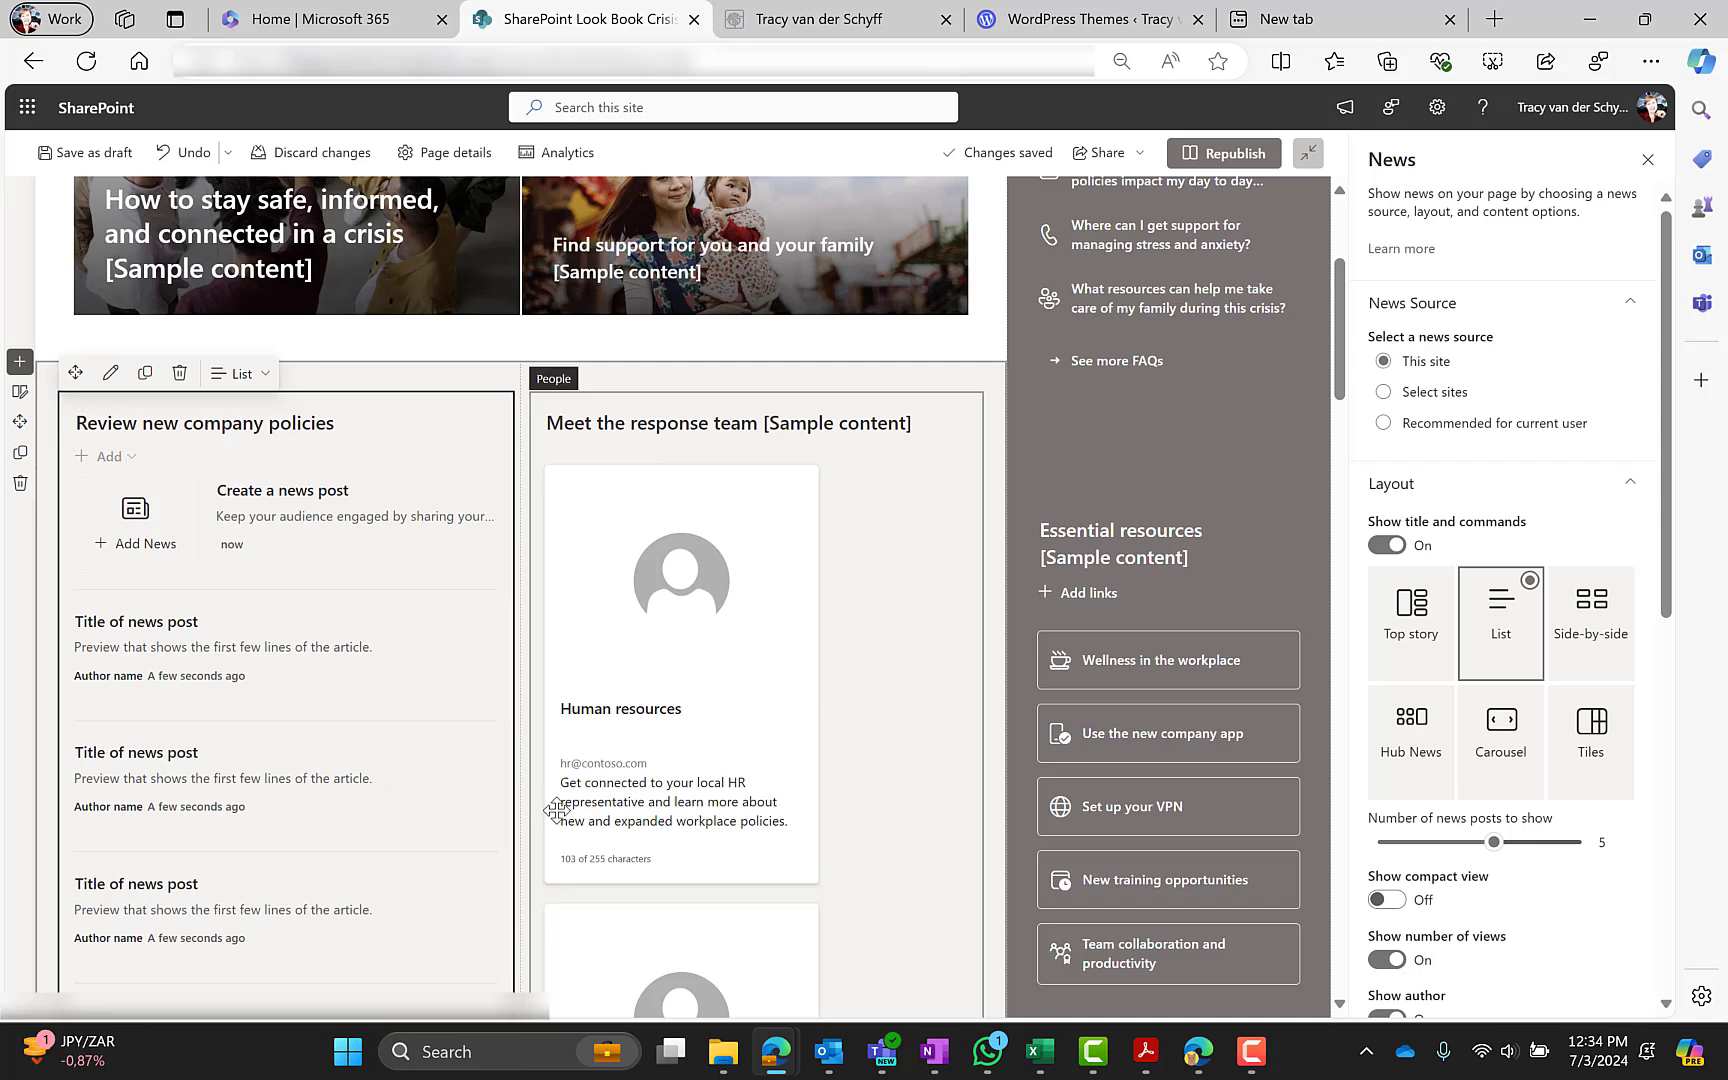
click(768, 450)
scroll(634, 342, up, 2)
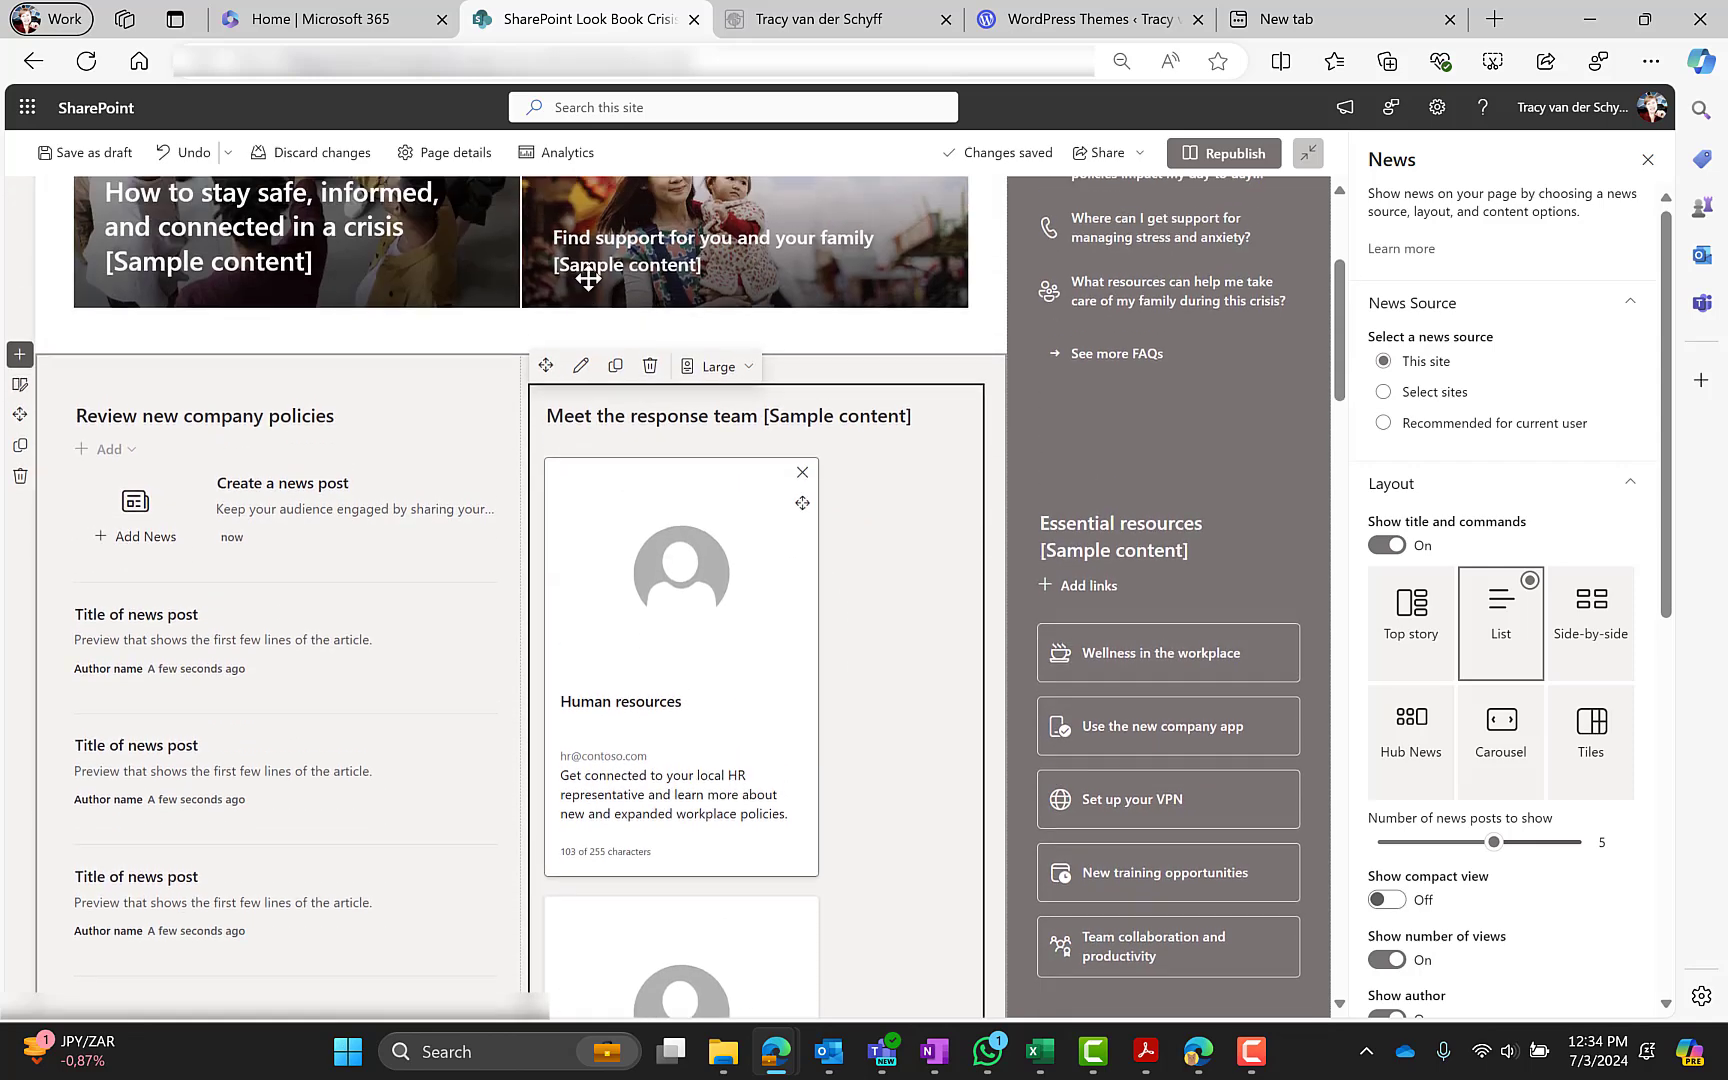
click(583, 399)
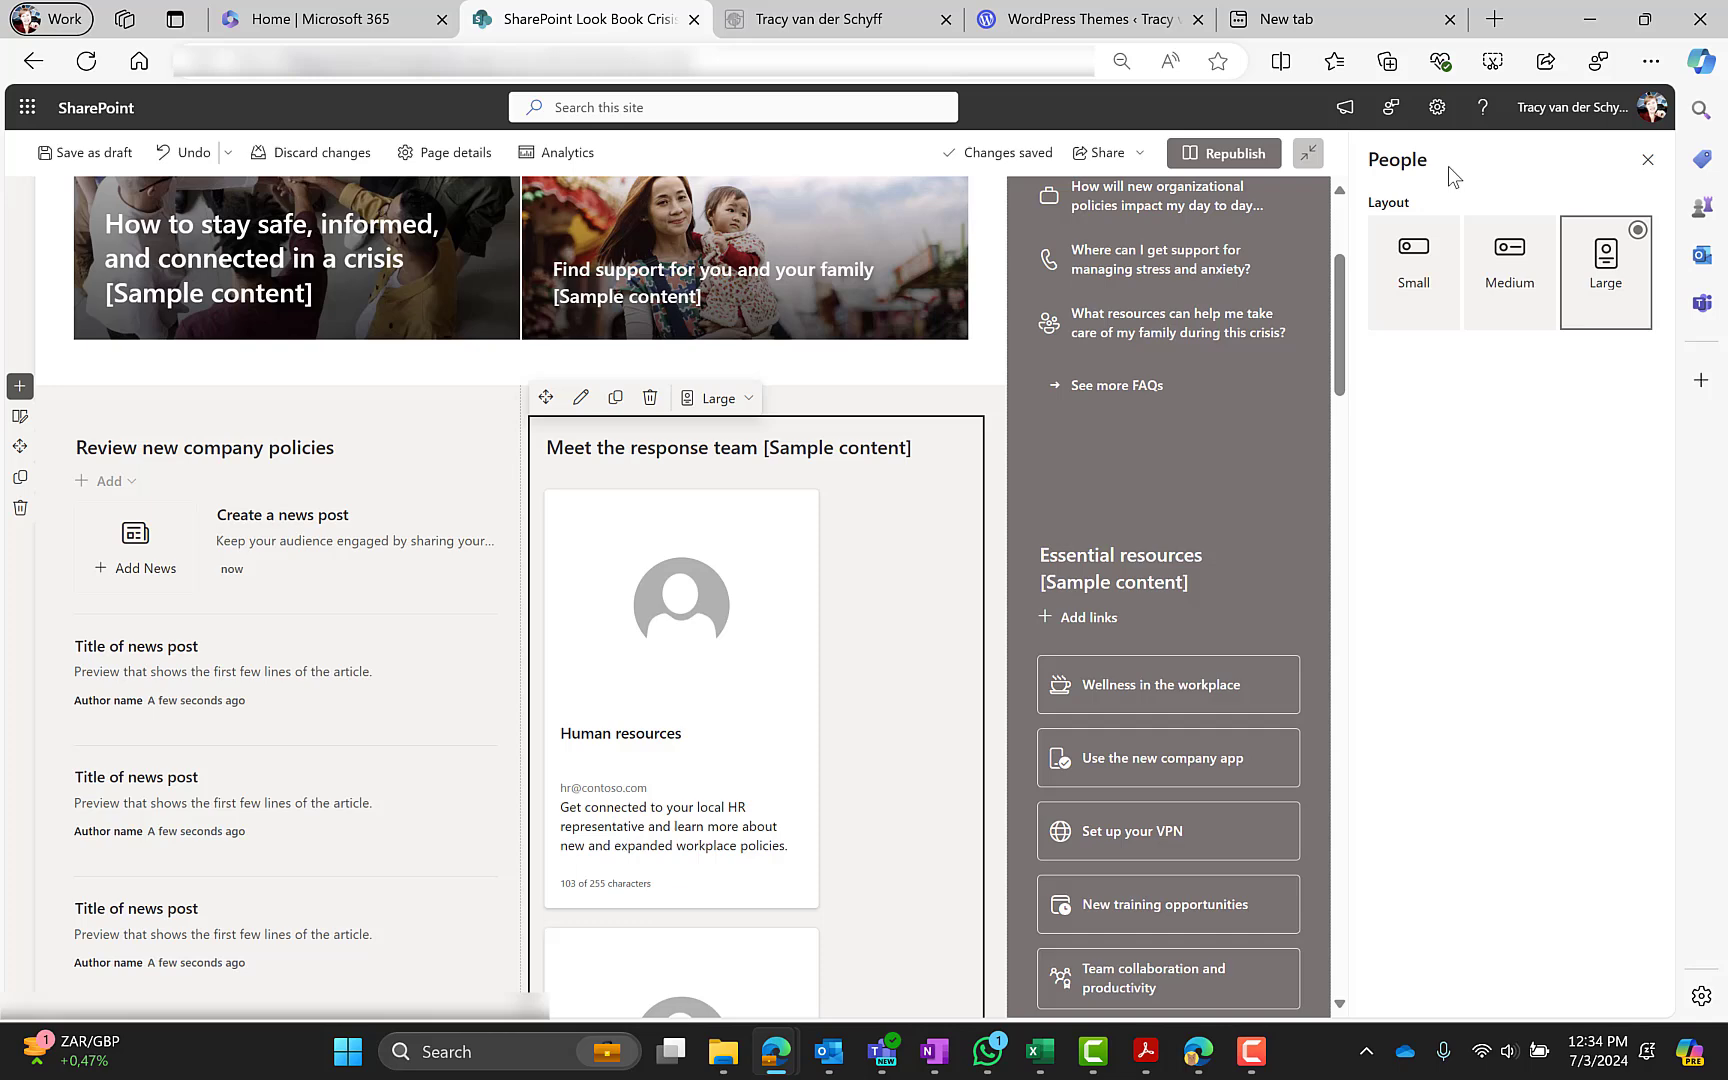
Step: Try the Small and Medium layouts on the People web part and set it back to Large
click(1418, 284)
click(1492, 289)
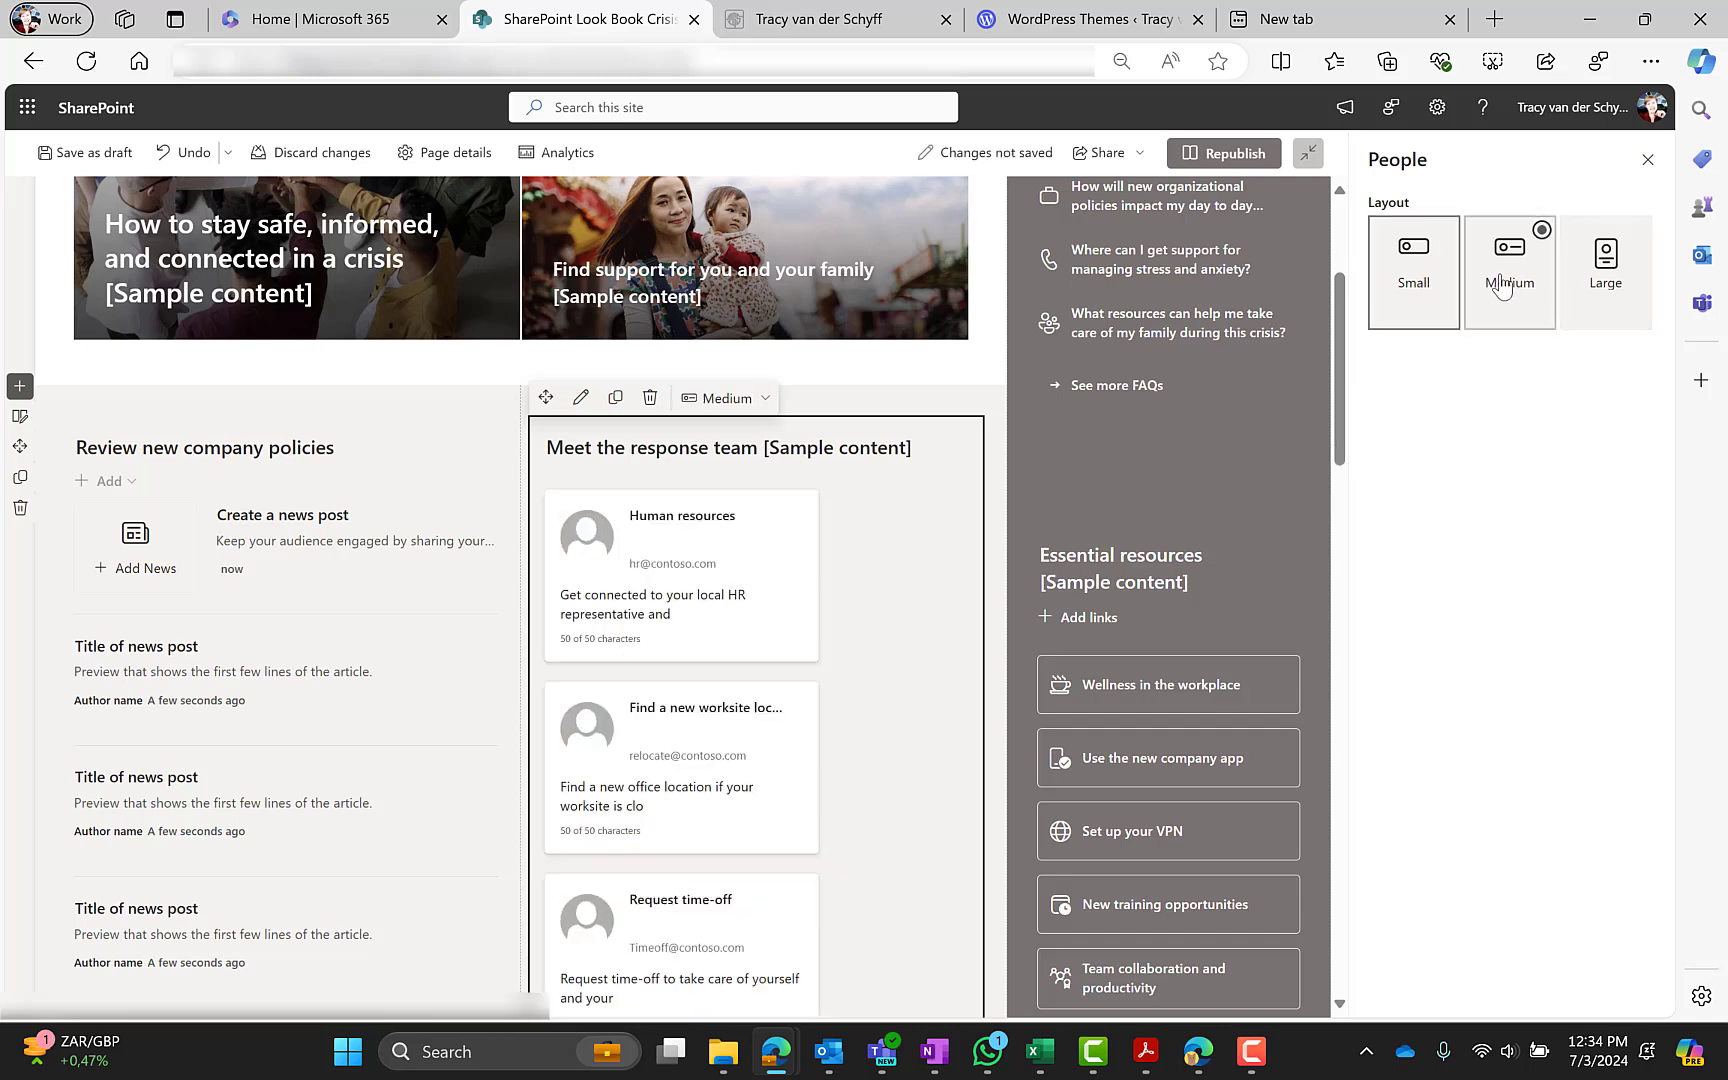
click(1604, 287)
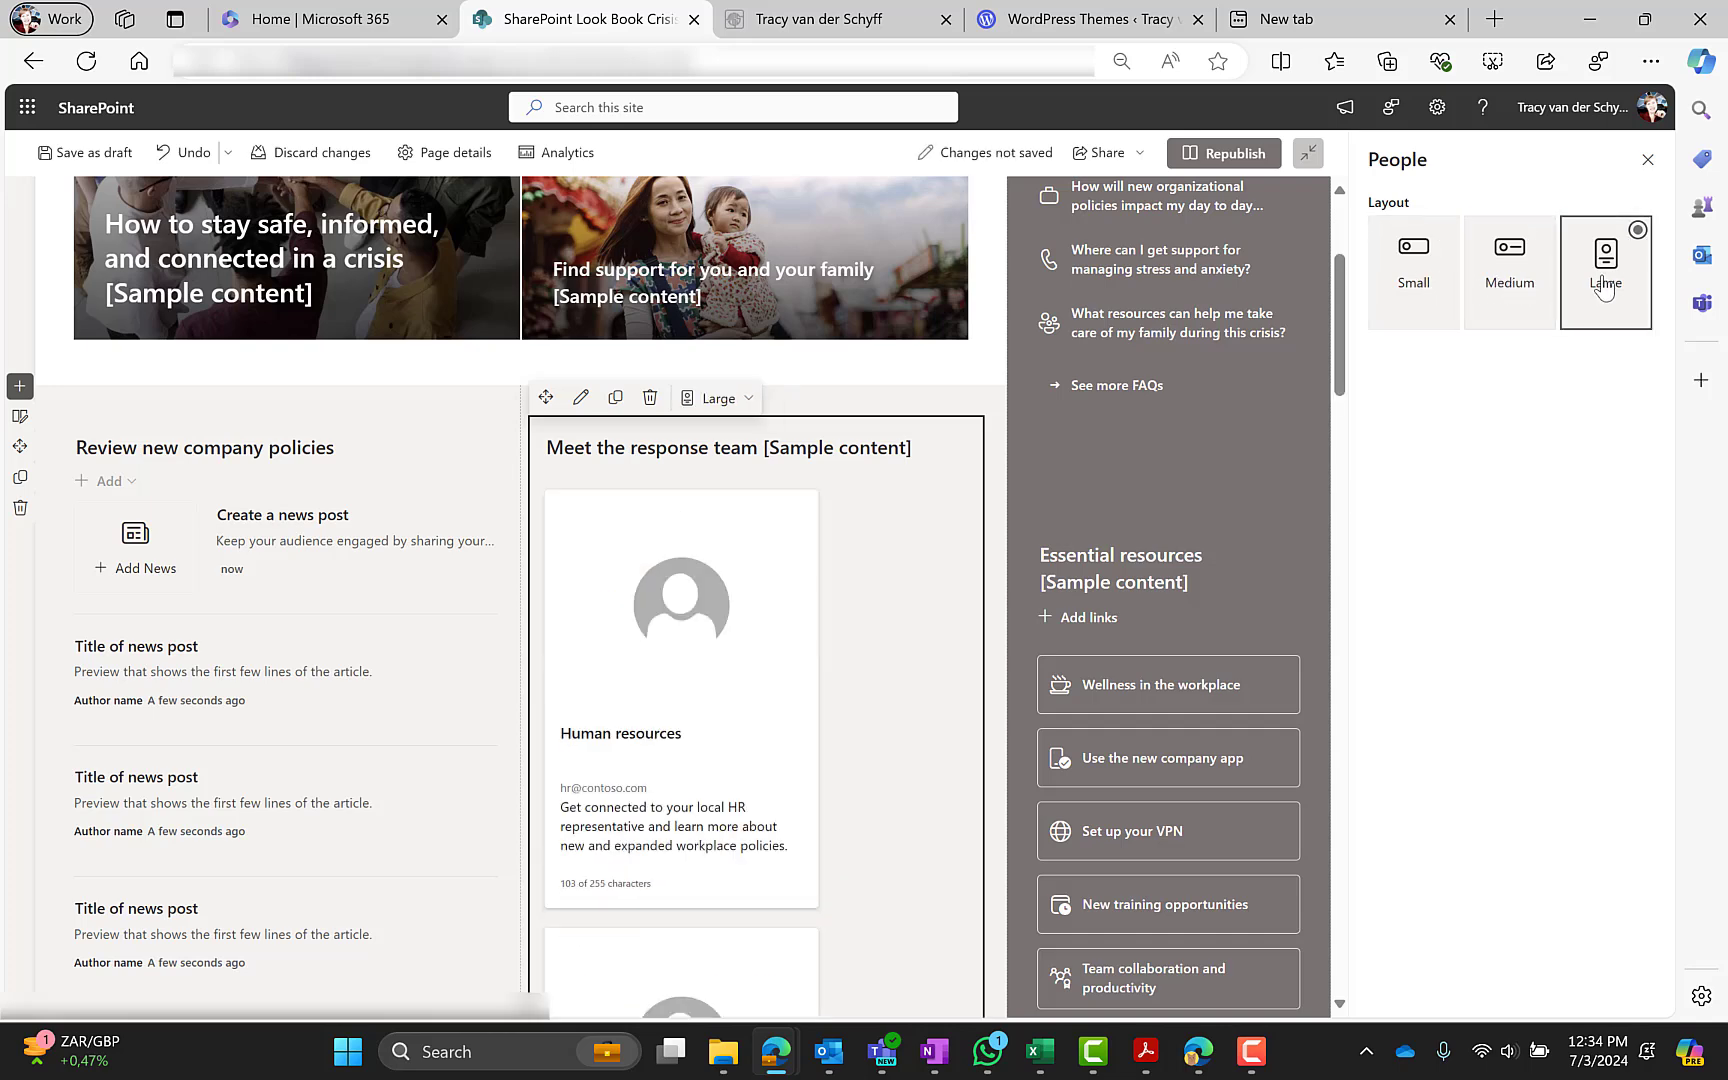
click(1424, 290)
click(1604, 286)
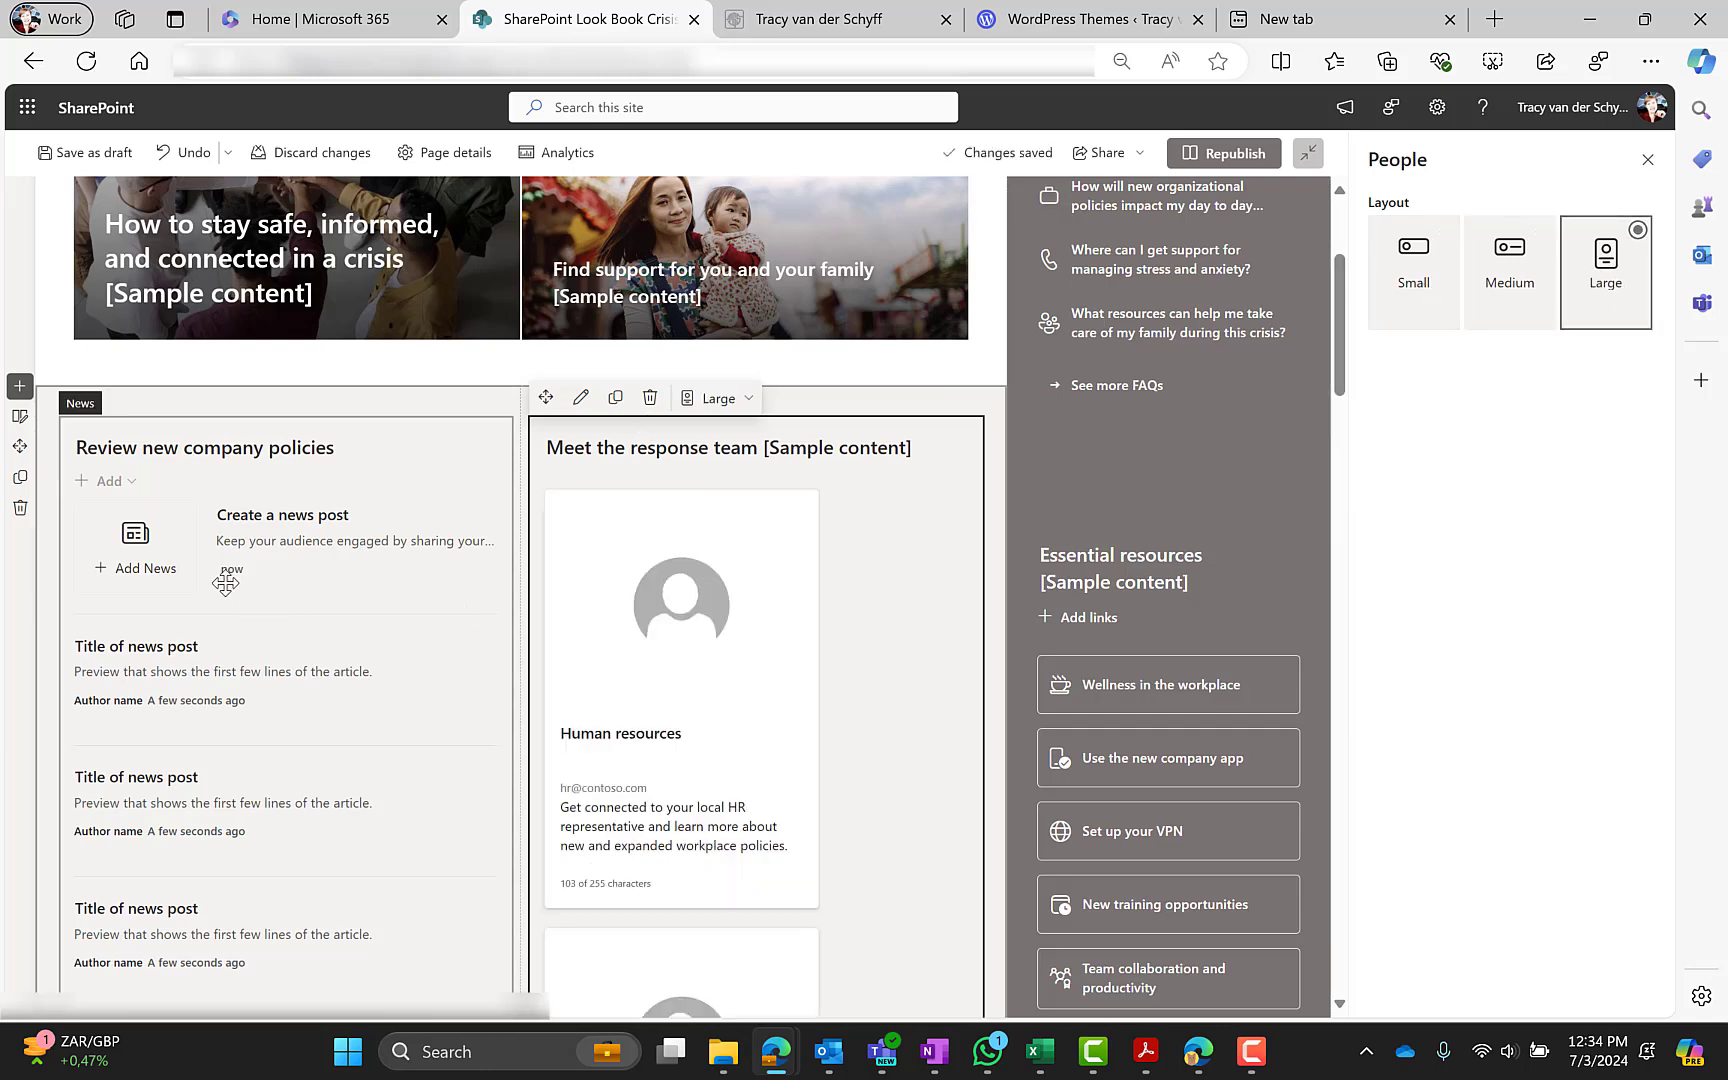
Step: View the section layouts that can be inserted above Additional resources and that section's own layout and background properties
scroll(225, 586, down, 12)
scroll(225, 586, down, 15)
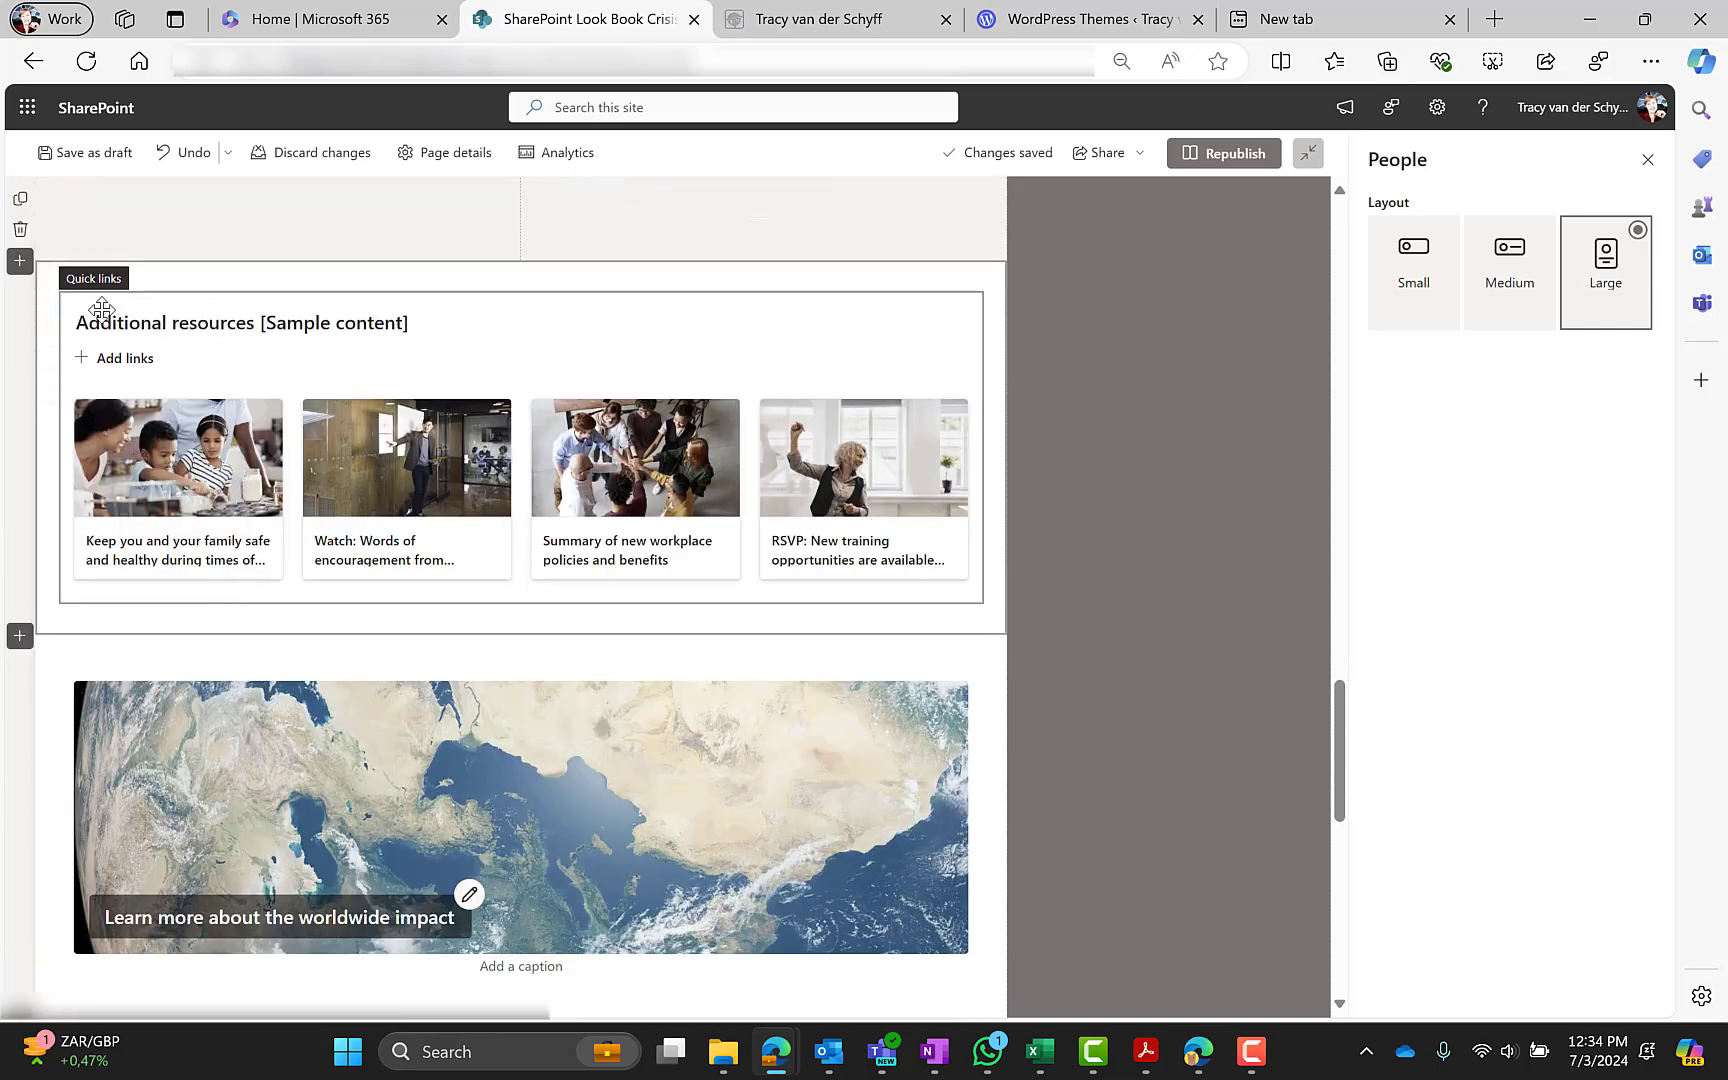
click(19, 261)
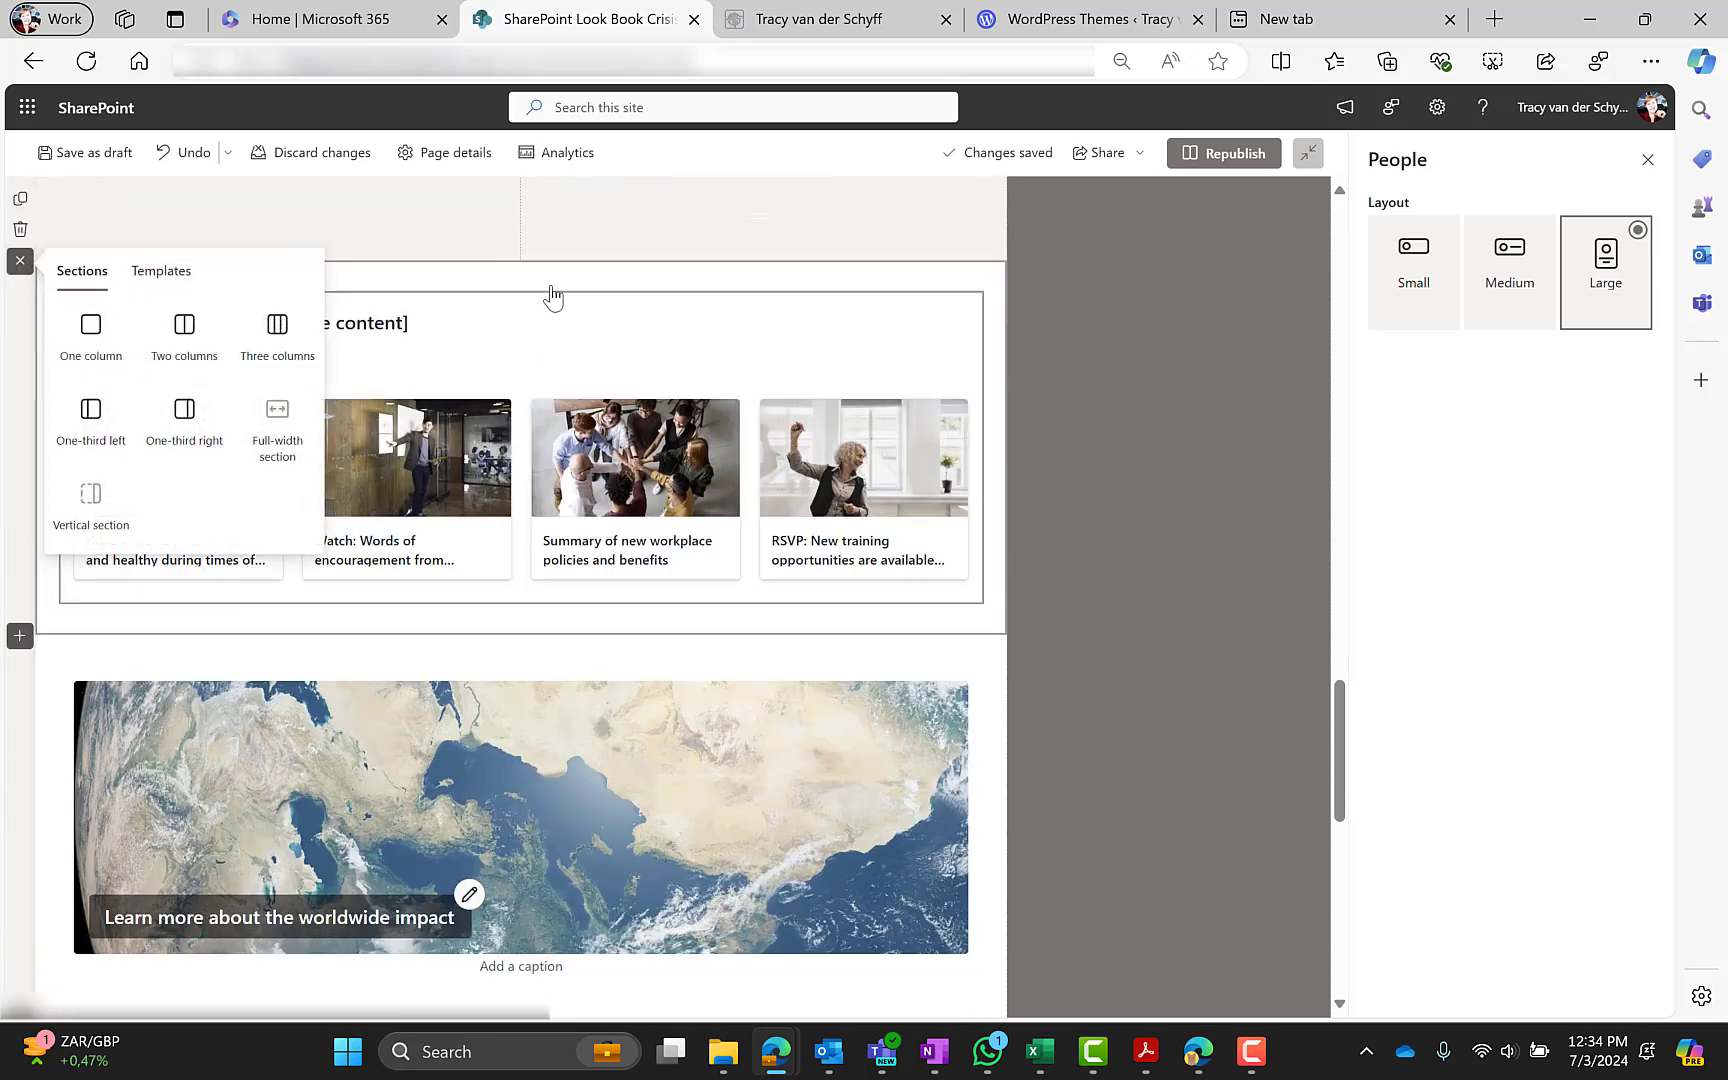
click(601, 309)
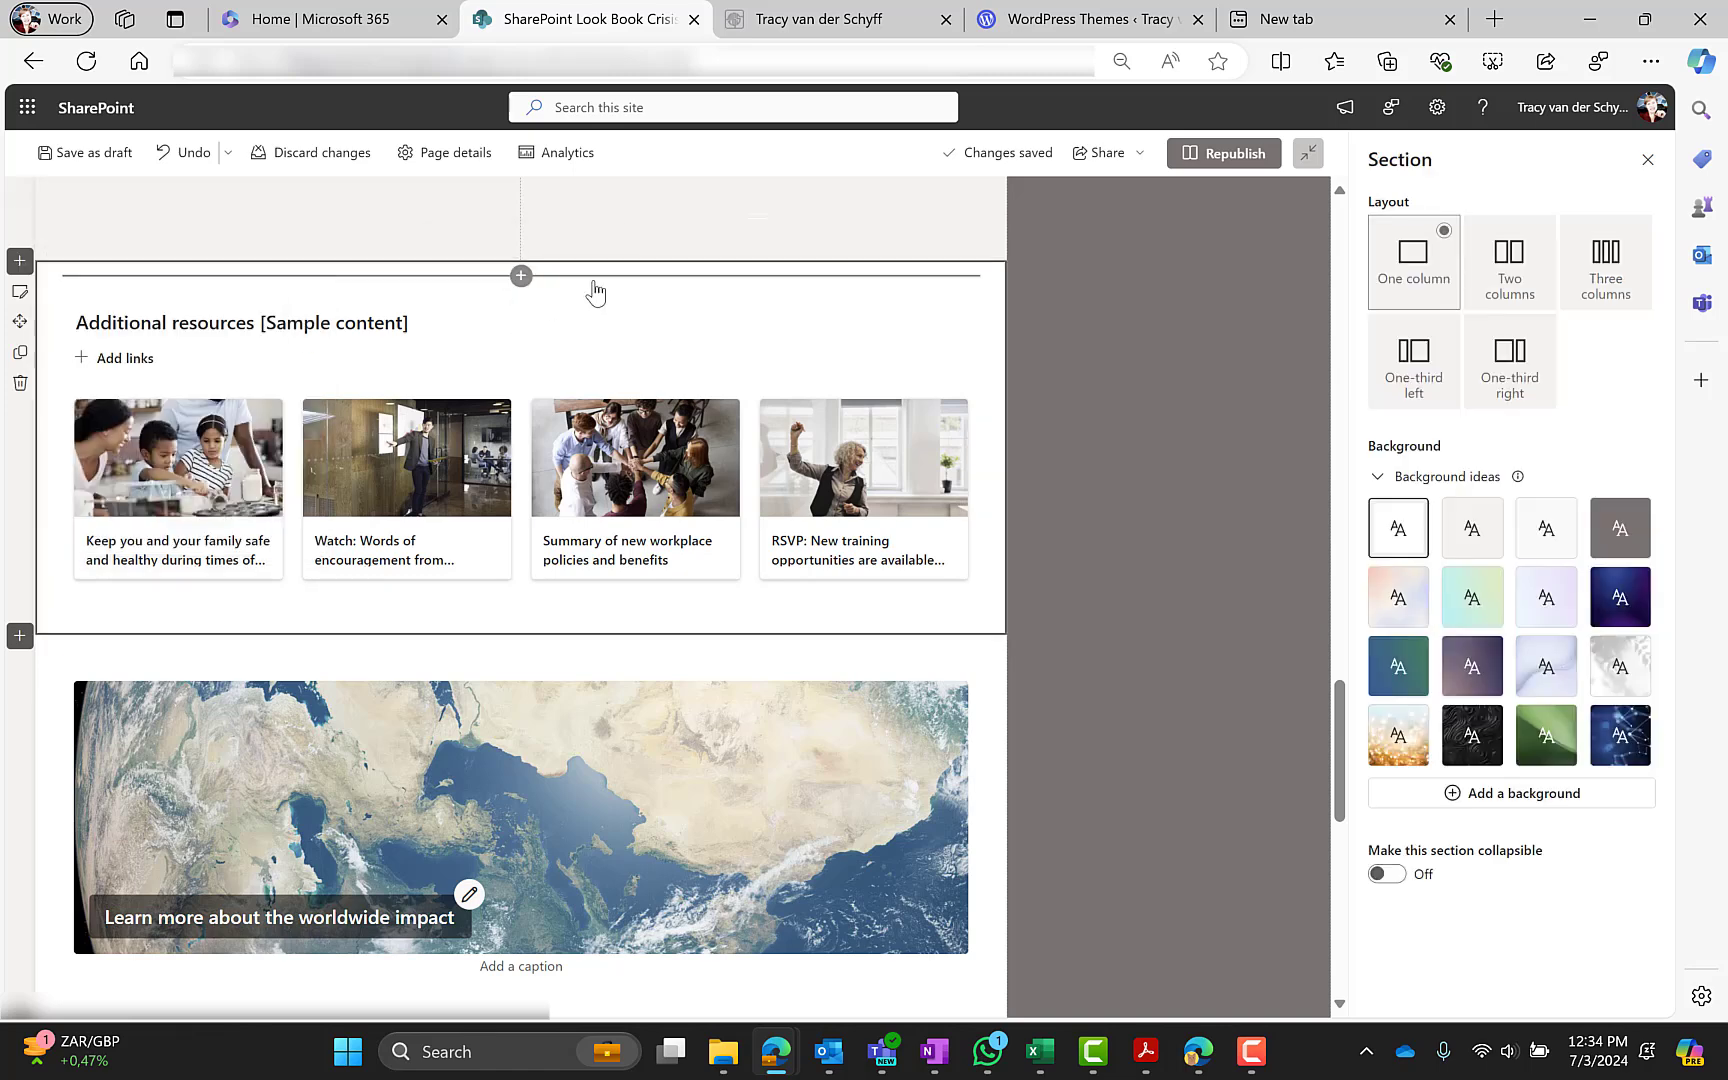
click(521, 275)
click(548, 346)
Step: Inspect the properties of the spacer, its two-column section and the page's vertical section, including the background options
scroll(1304, 528, up, 2)
click(918, 447)
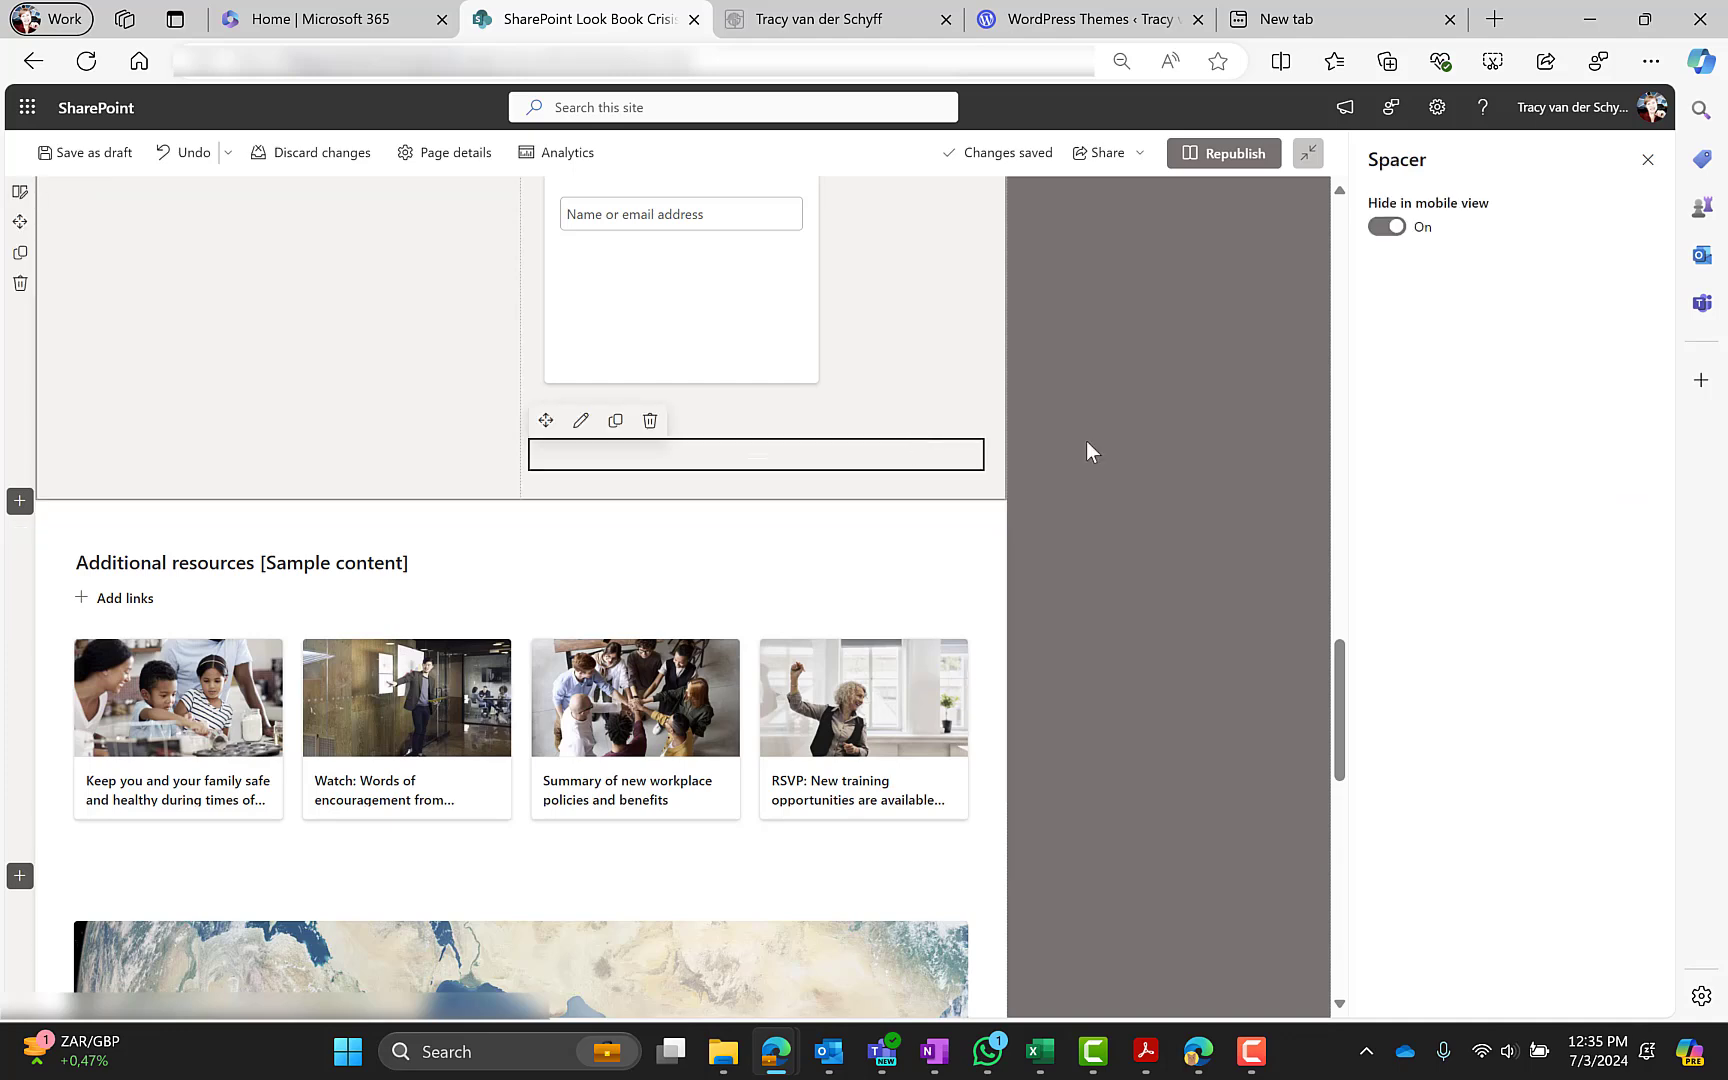
click(341, 452)
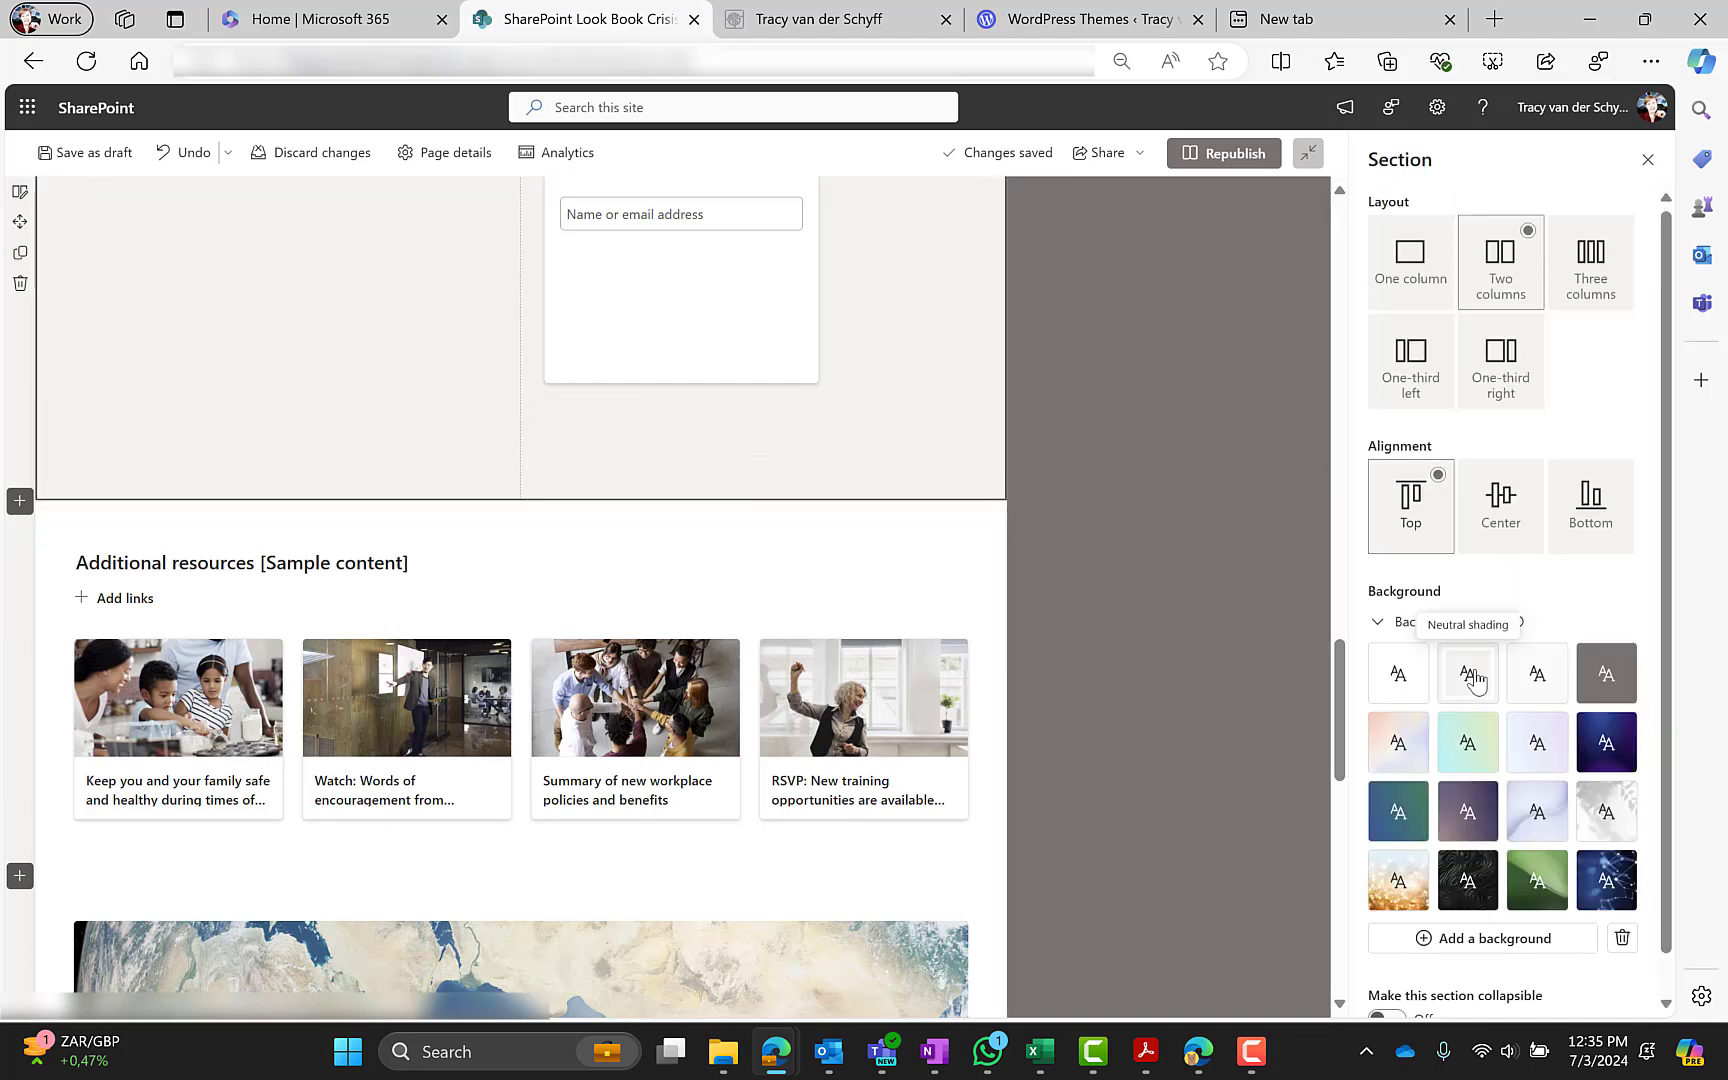
click(1143, 605)
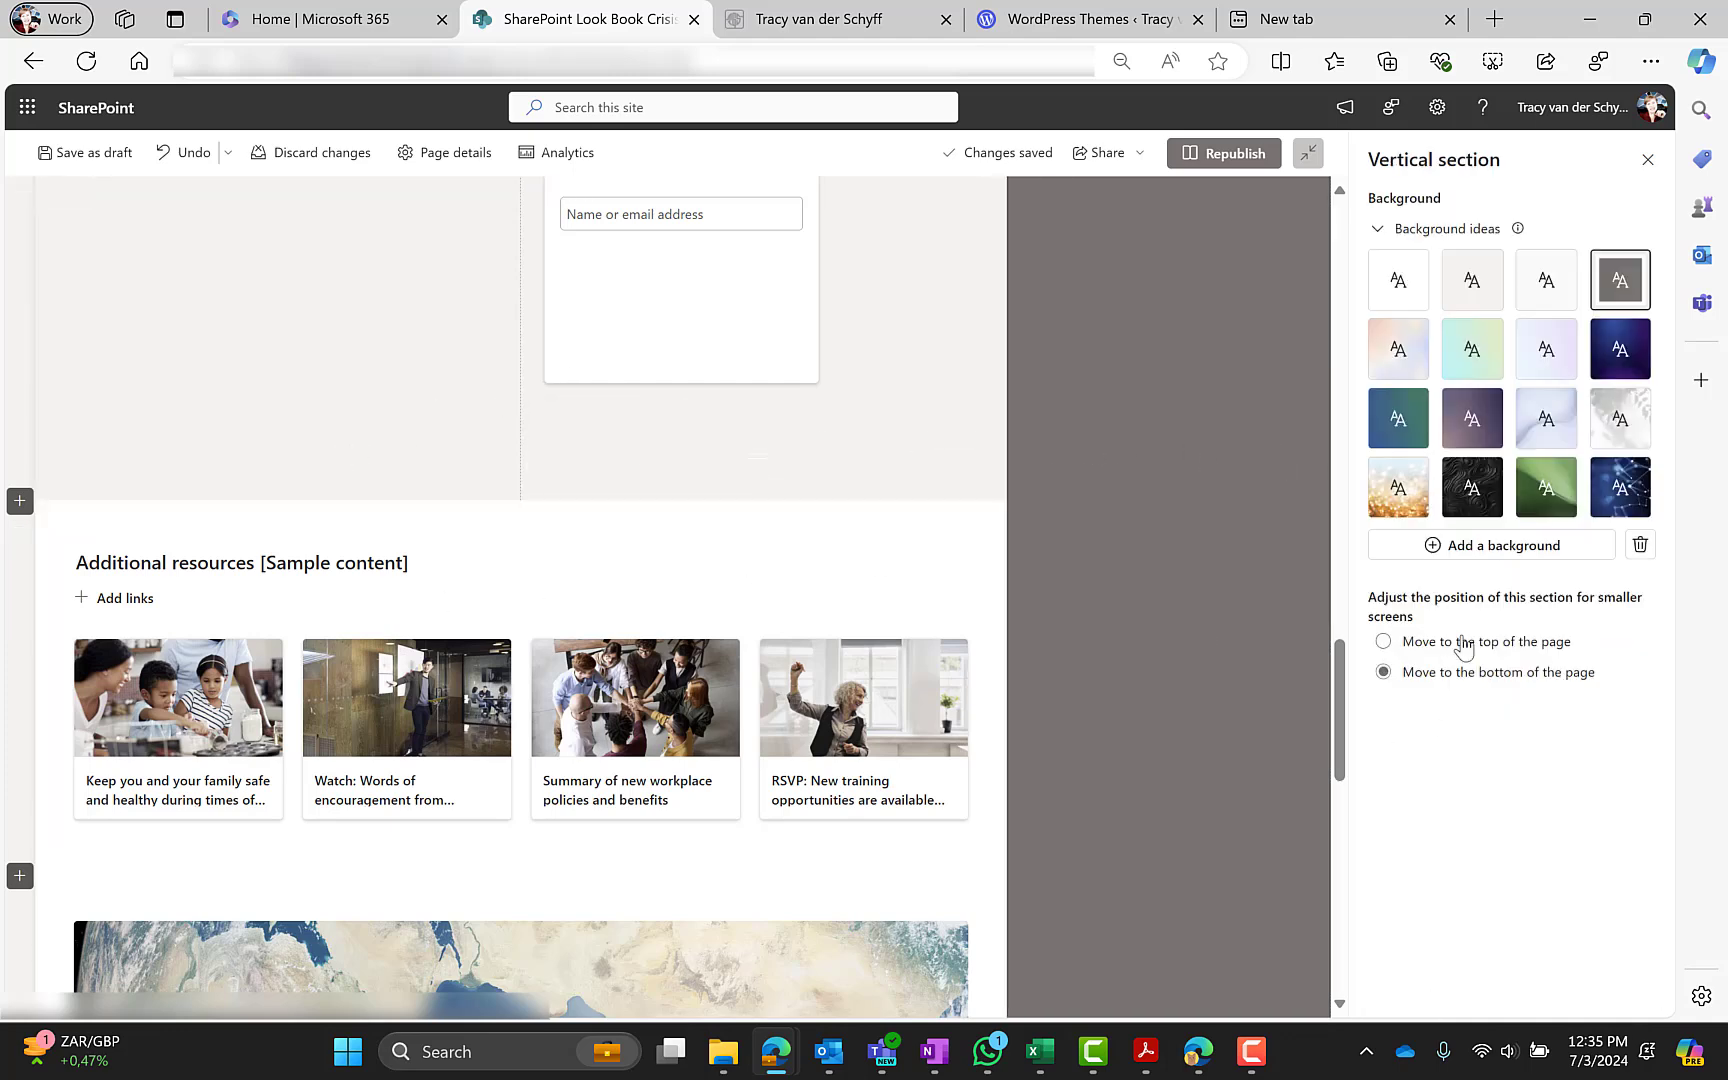
Step: Try the Compact, Filmstrip, Button, List and Tiles layouts on the Additional resources quick links and return to Grid
click(127, 571)
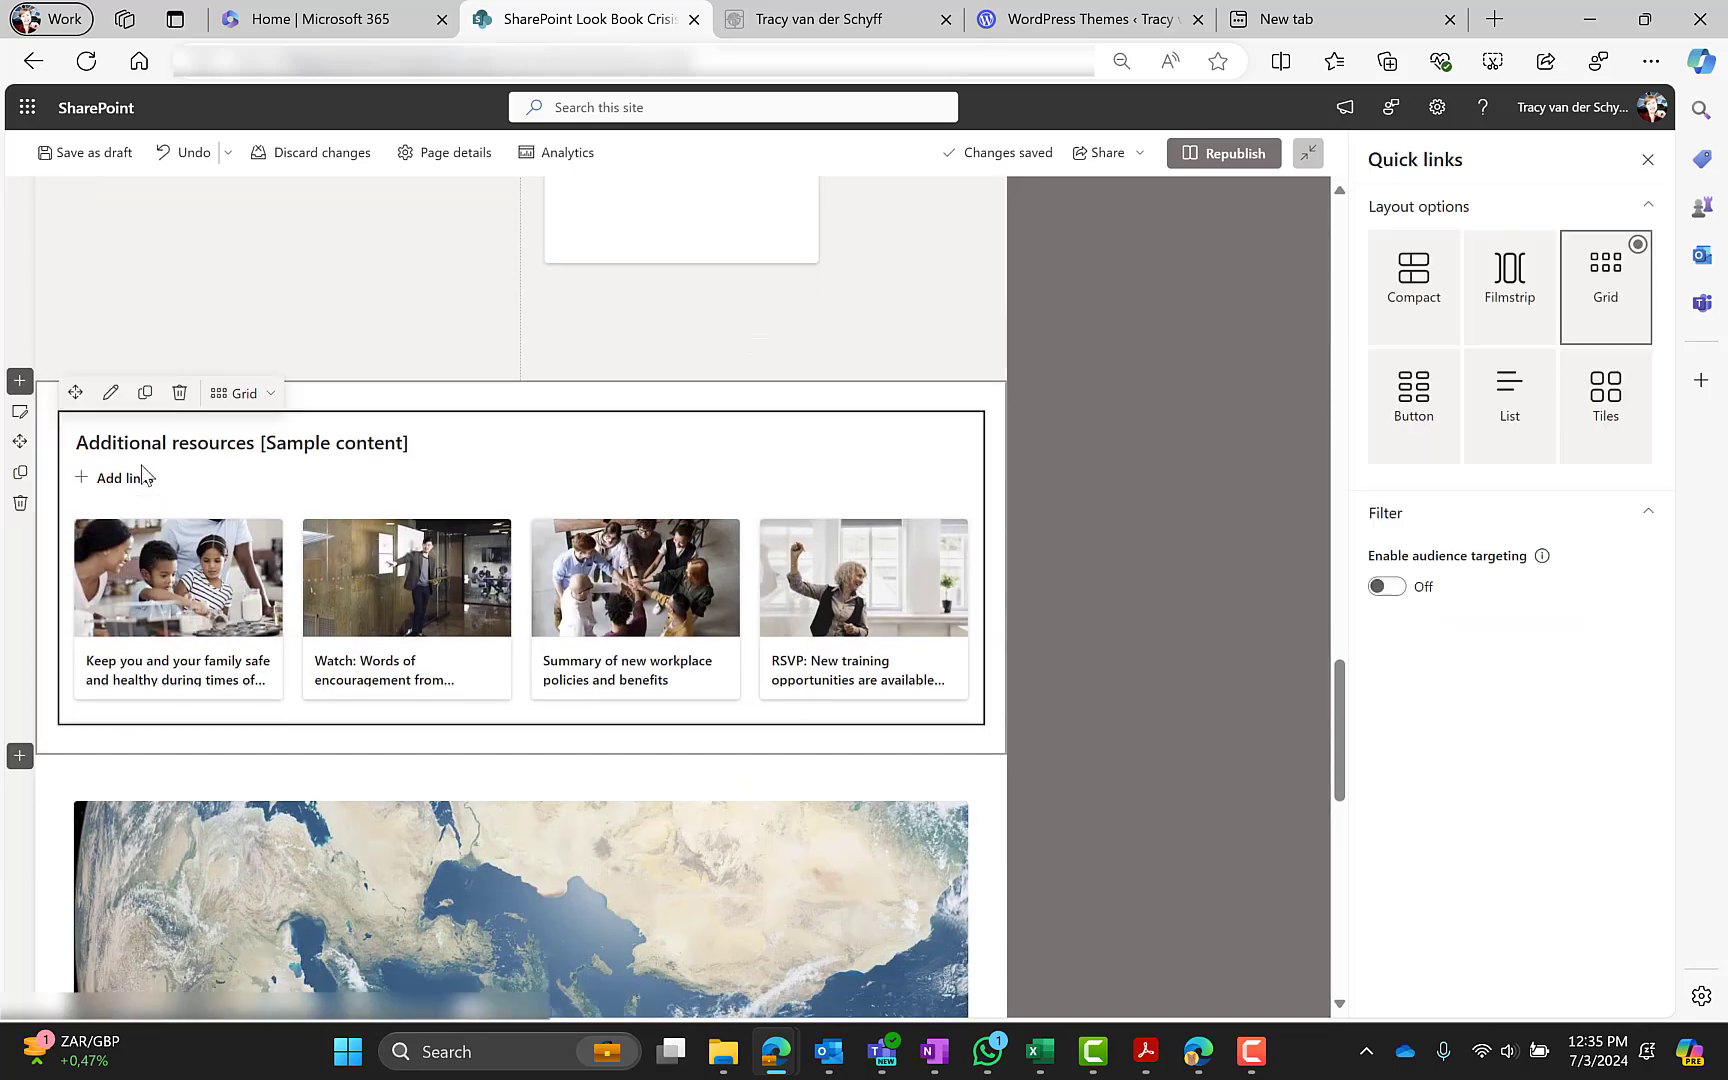
click(1405, 305)
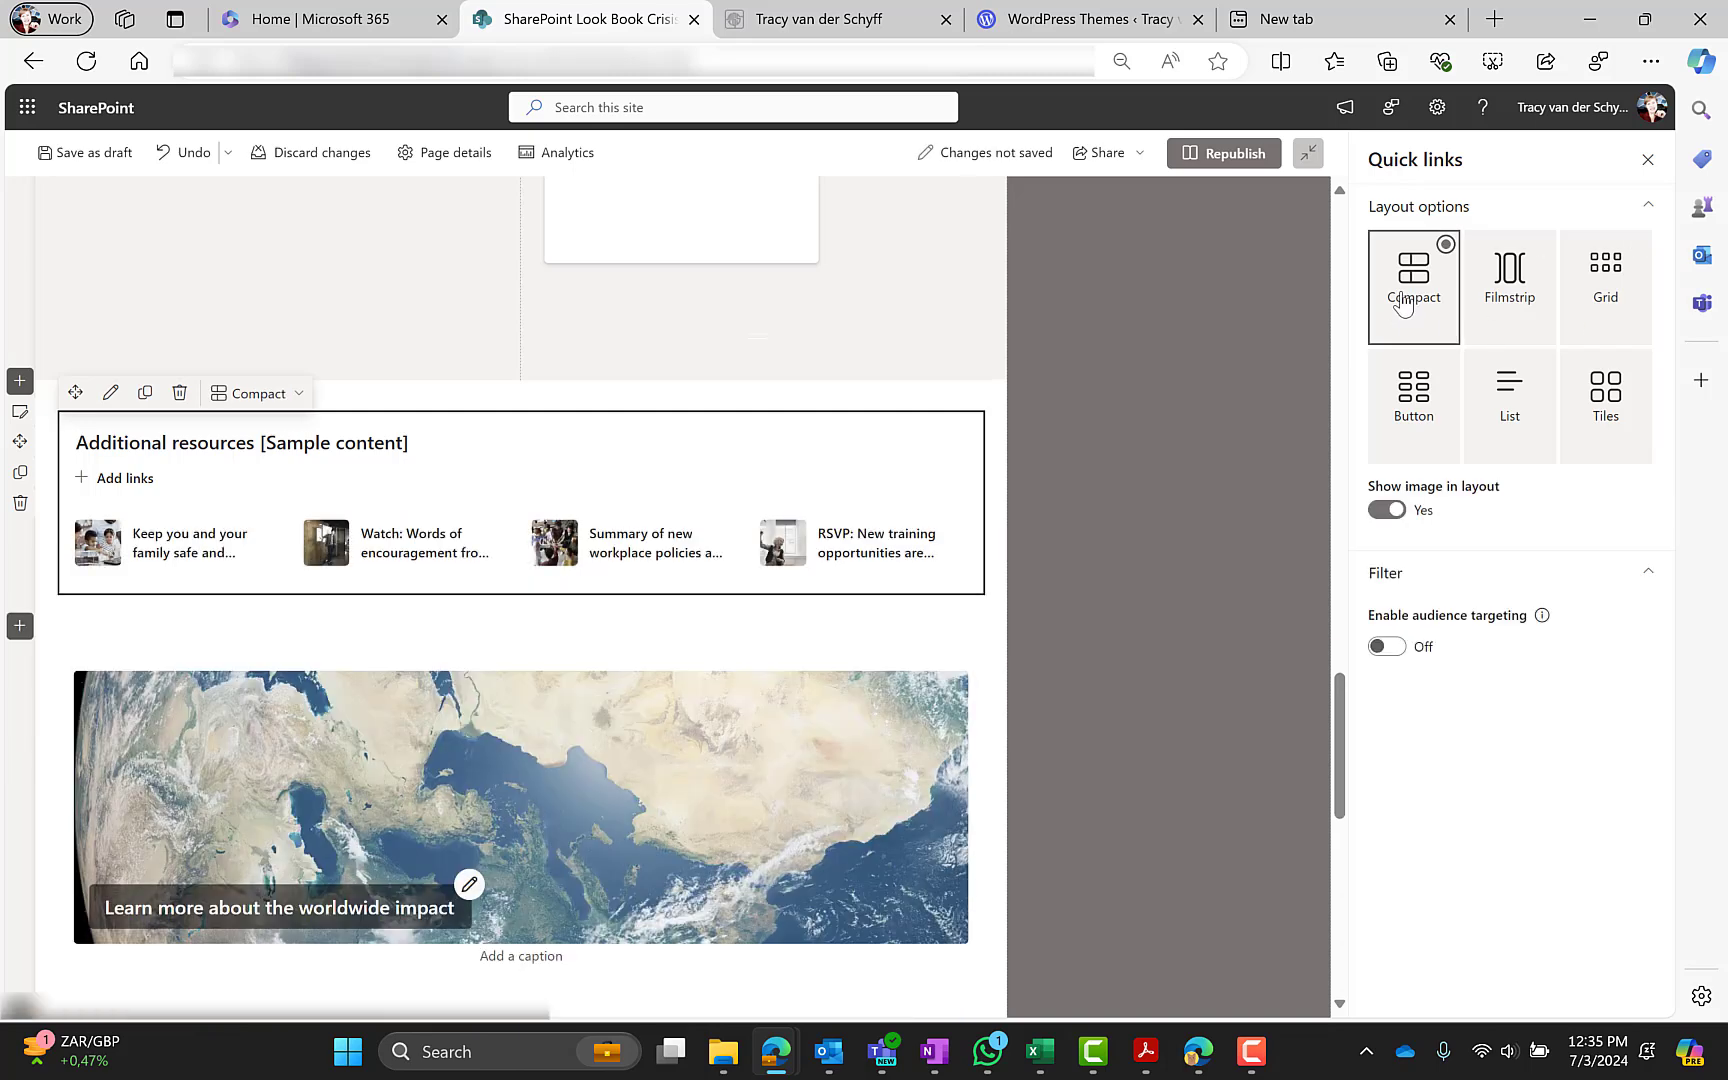
click(1505, 285)
click(1590, 295)
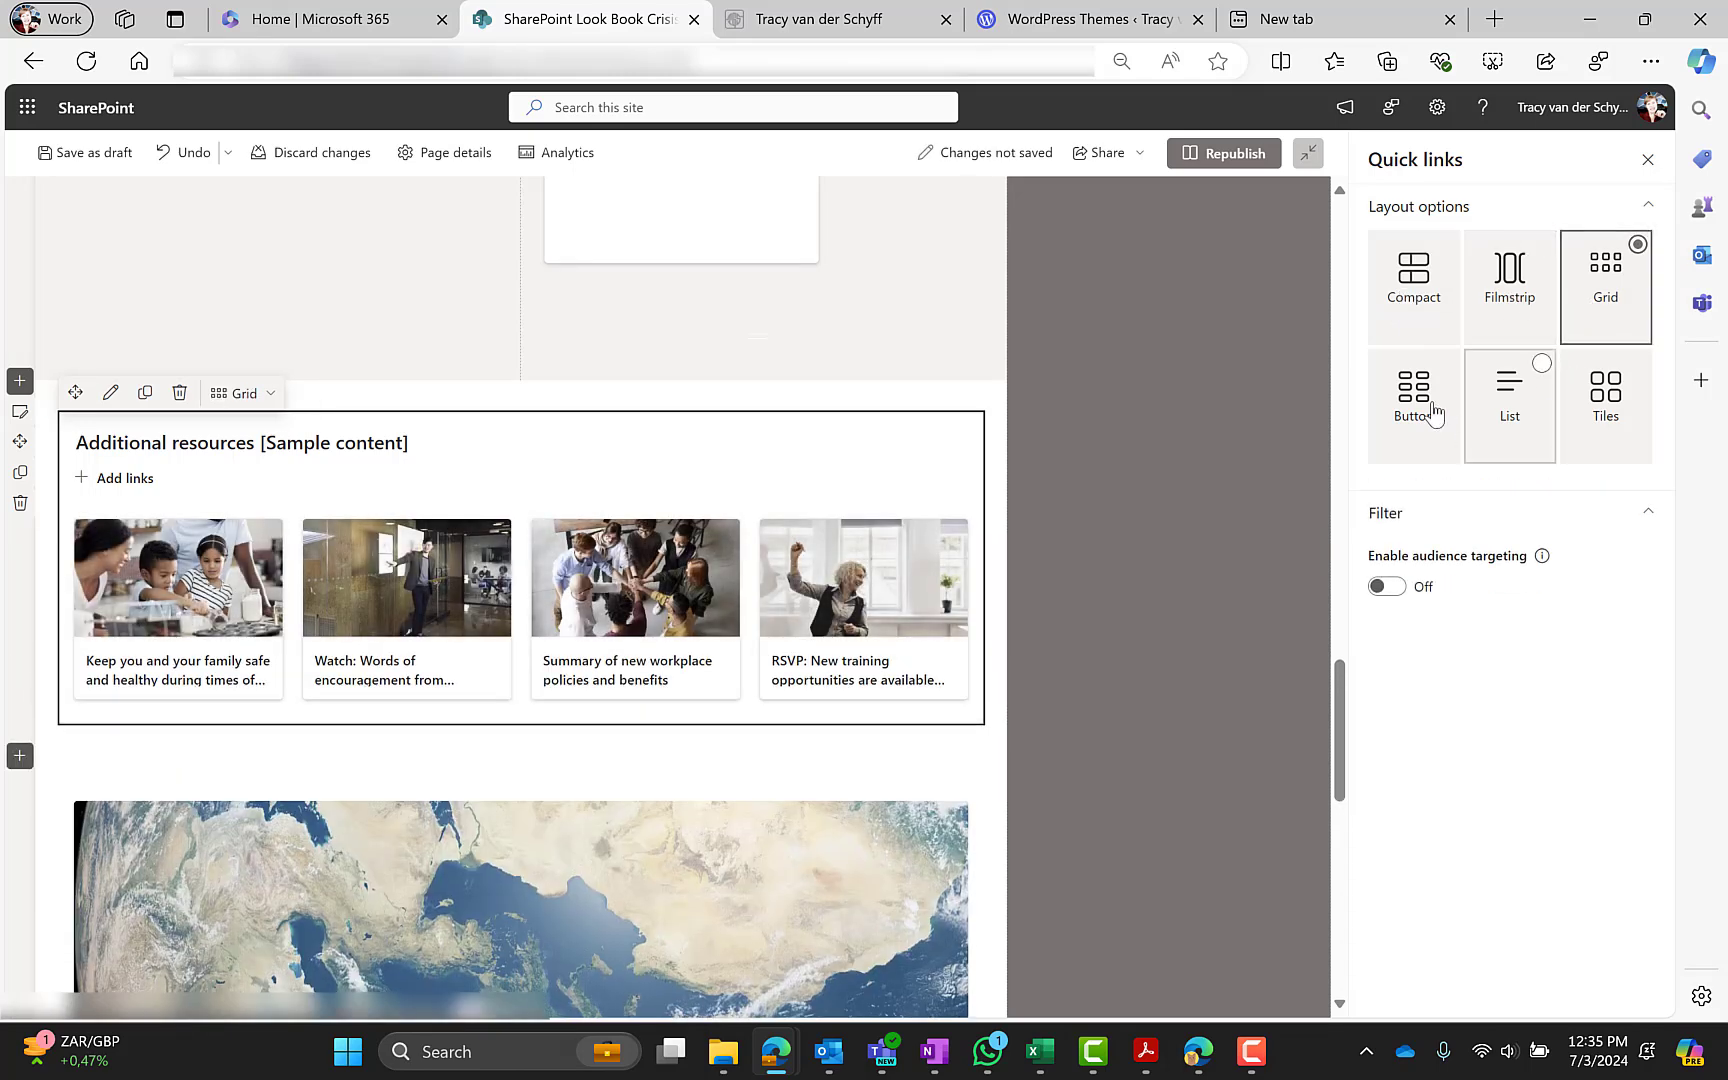
click(1410, 395)
click(1497, 415)
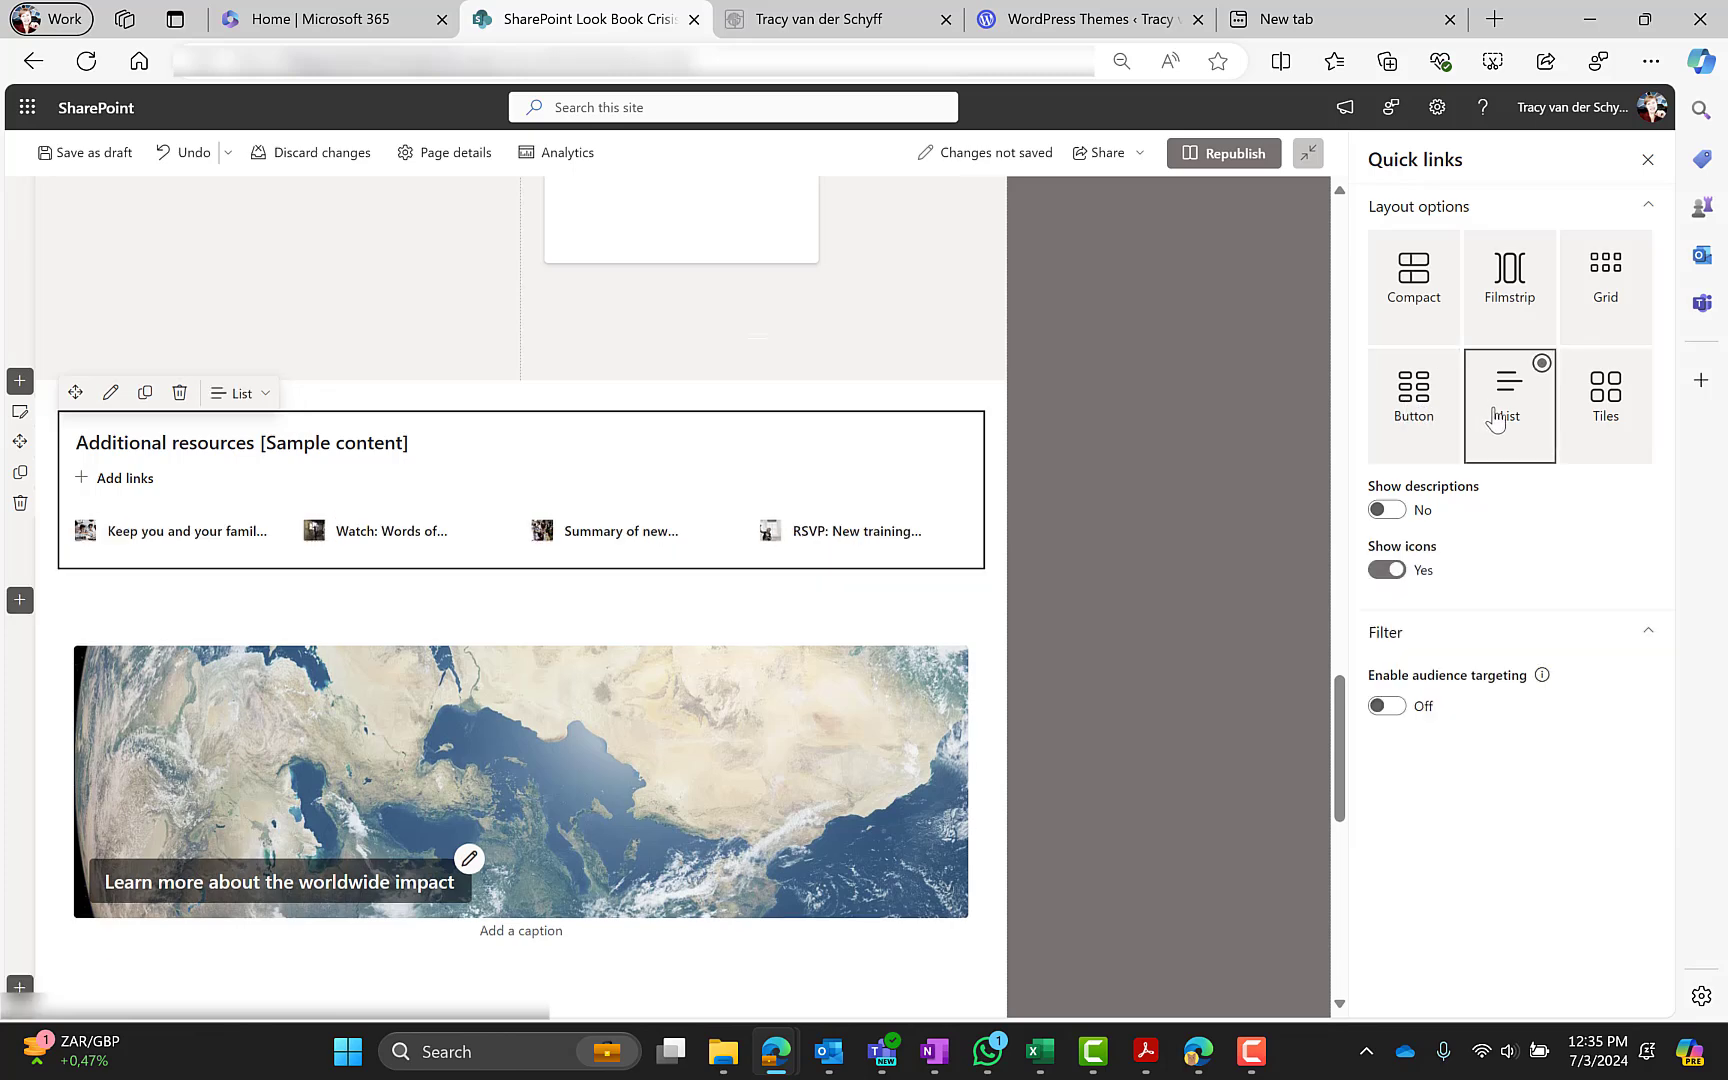
click(1620, 418)
click(1600, 290)
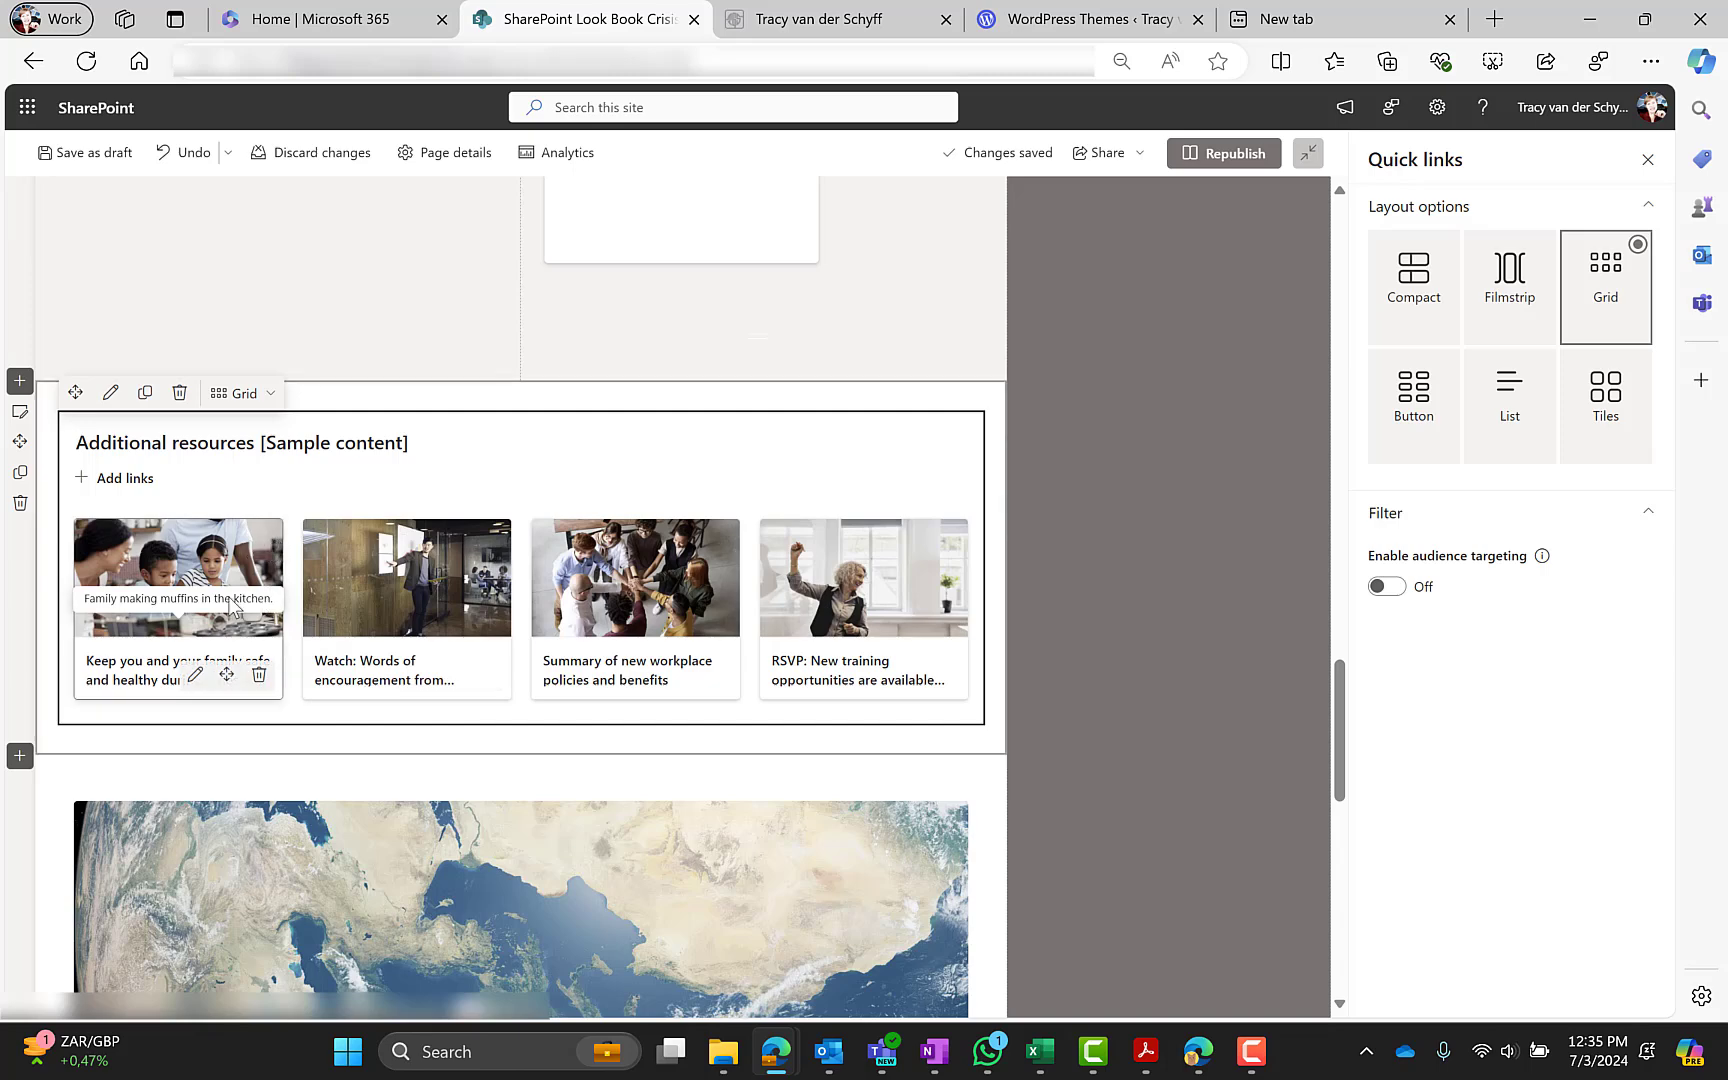
Step: Open the edit settings of the first Additional resources link and the section properties of the world map image
click(195, 675)
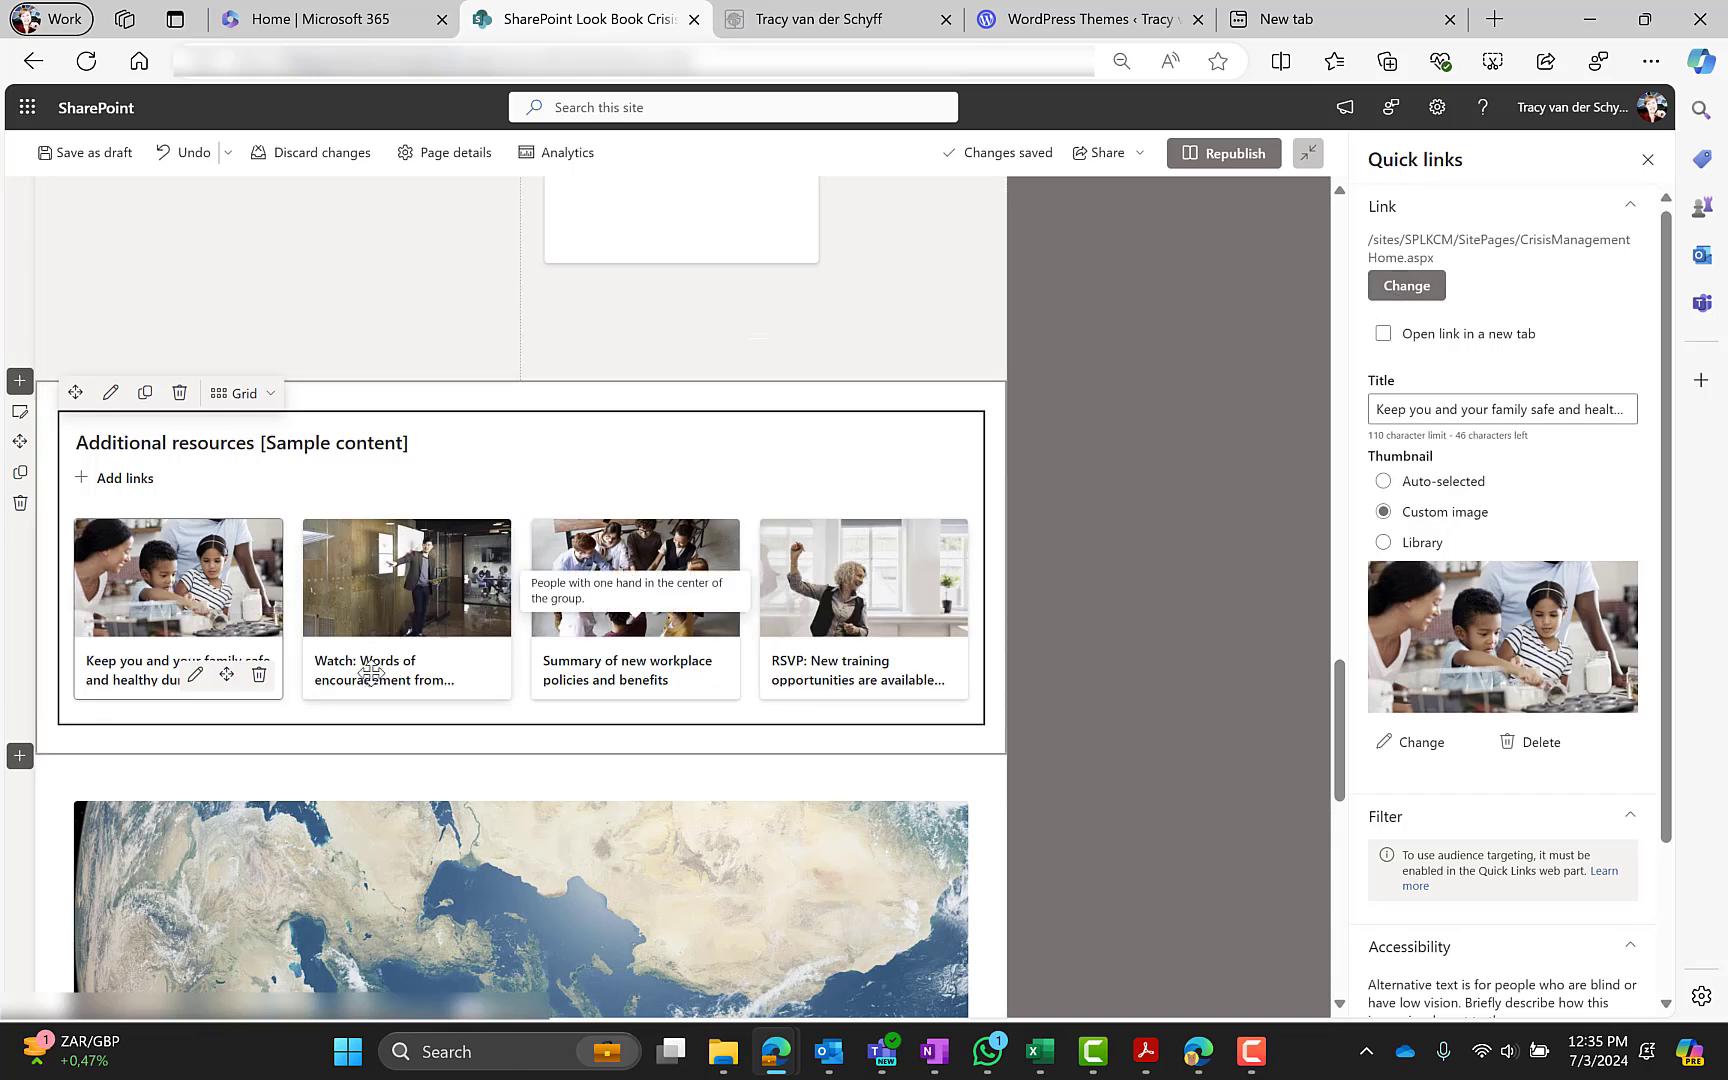
scroll(329, 720, down, 1)
scroll(329, 720, down, 4)
scroll(315, 690, up, 1)
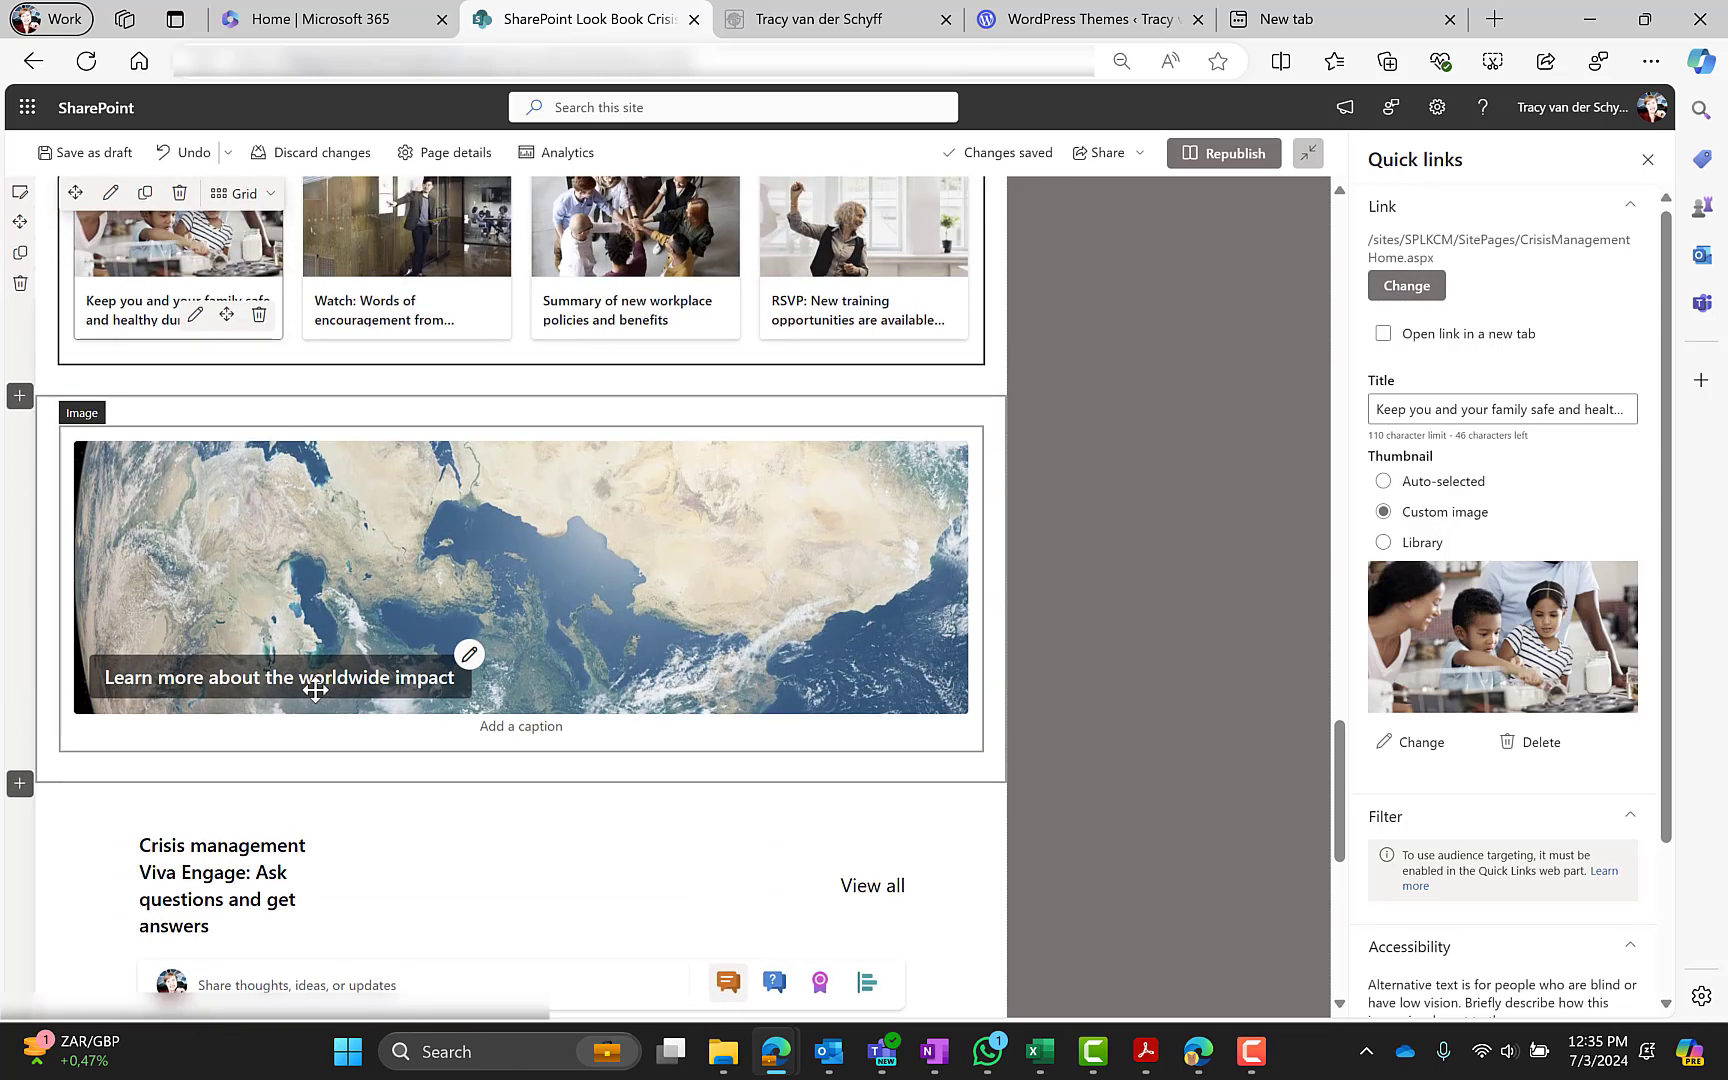
click(47, 487)
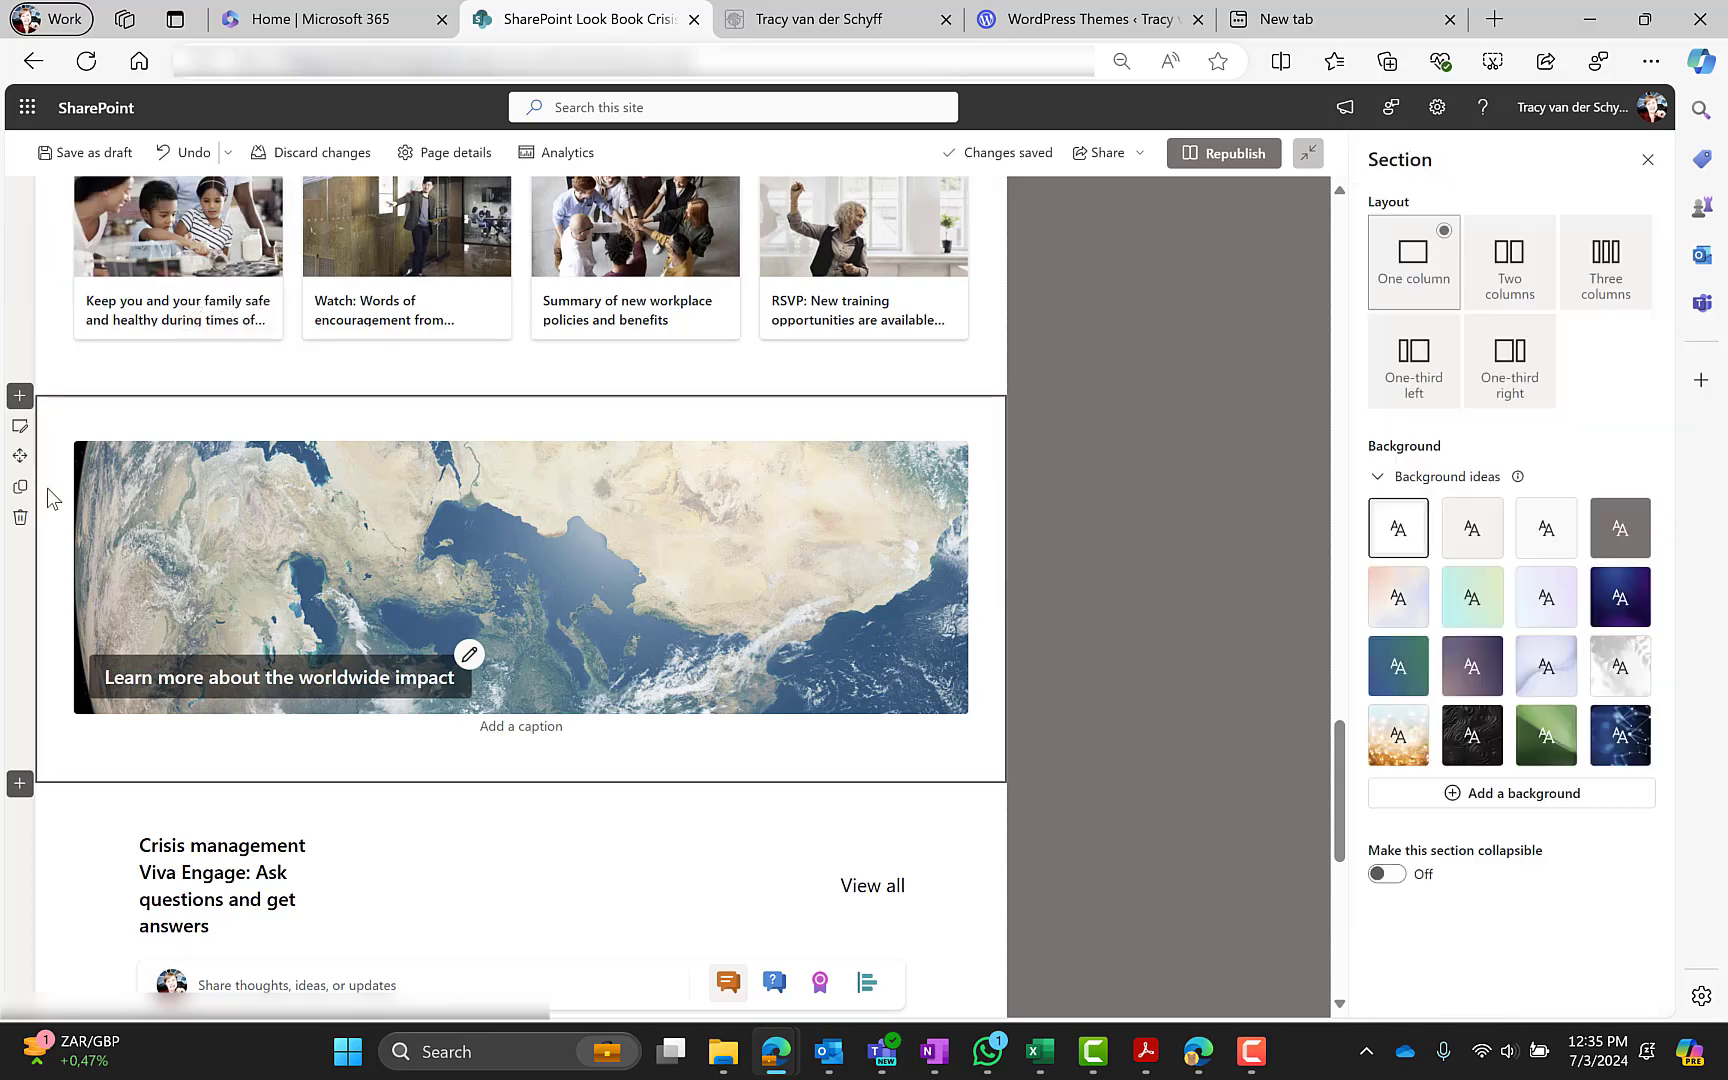
Step: Move the world map image into the Additional resources section and back, and switch its text overlay off and on again
scroll(47, 487, up, 3)
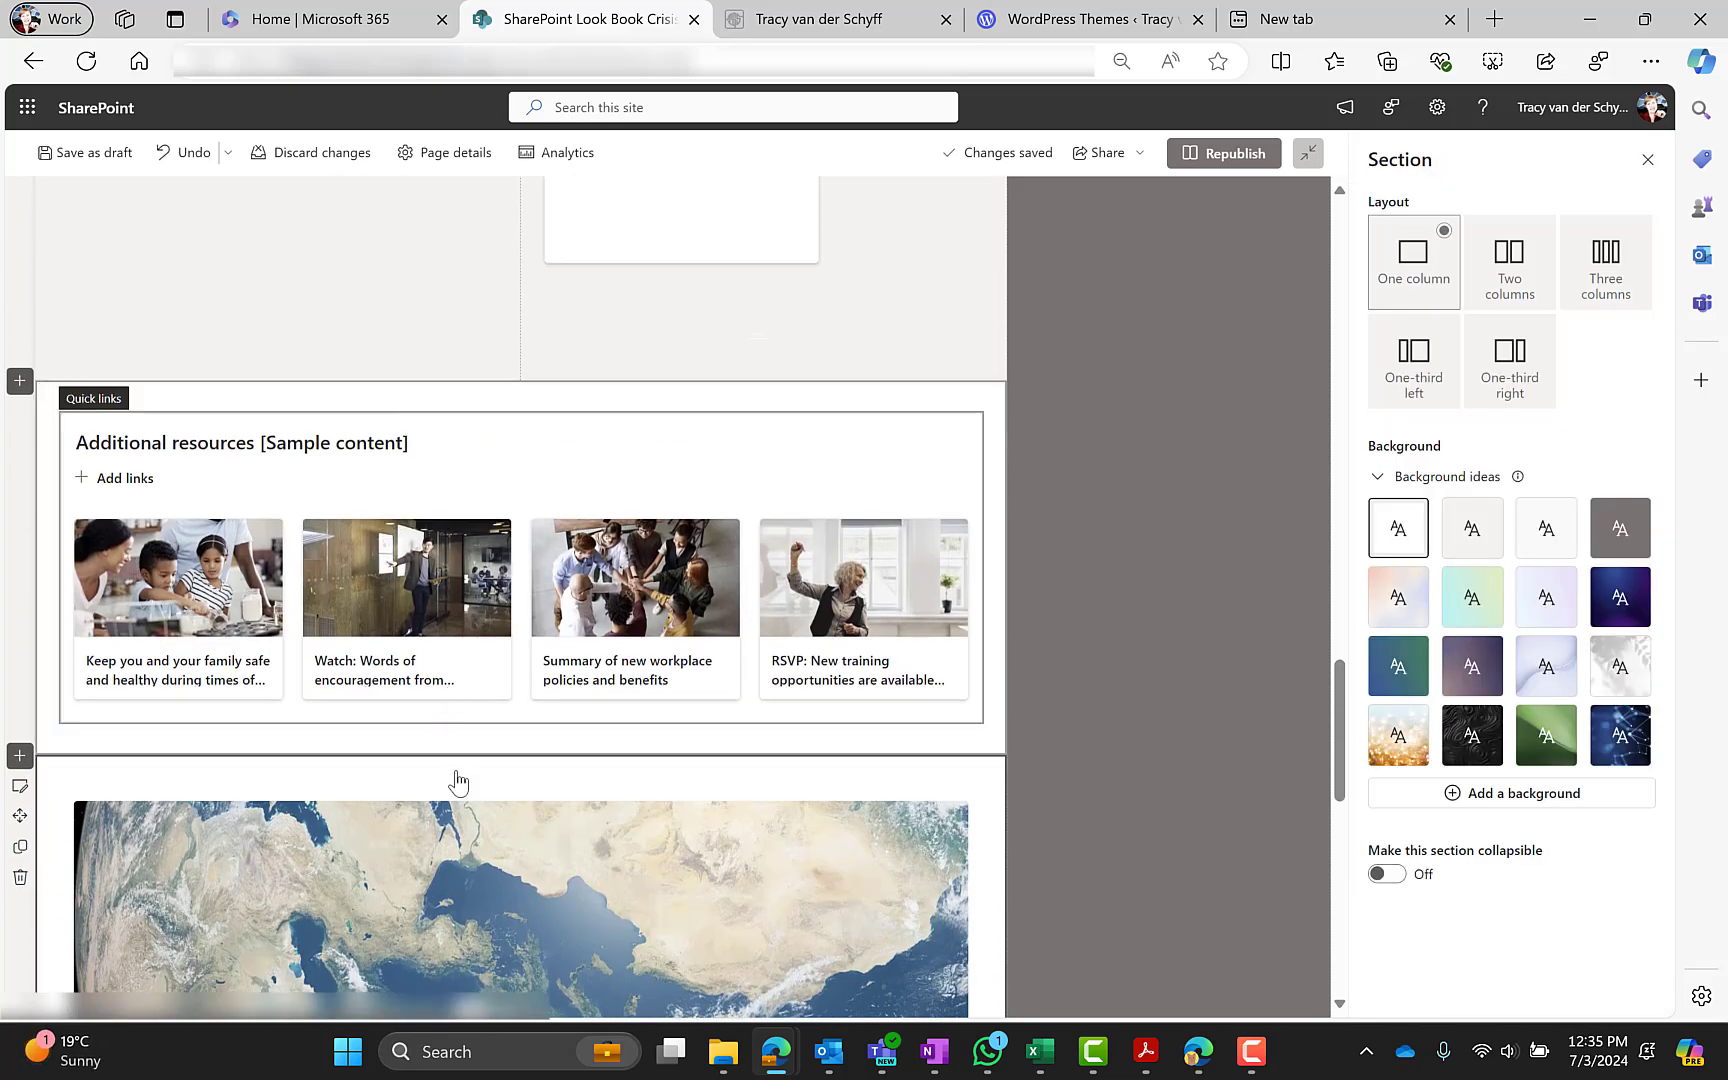
drag(460, 790, 455, 730)
scroll(443, 811, down, 5)
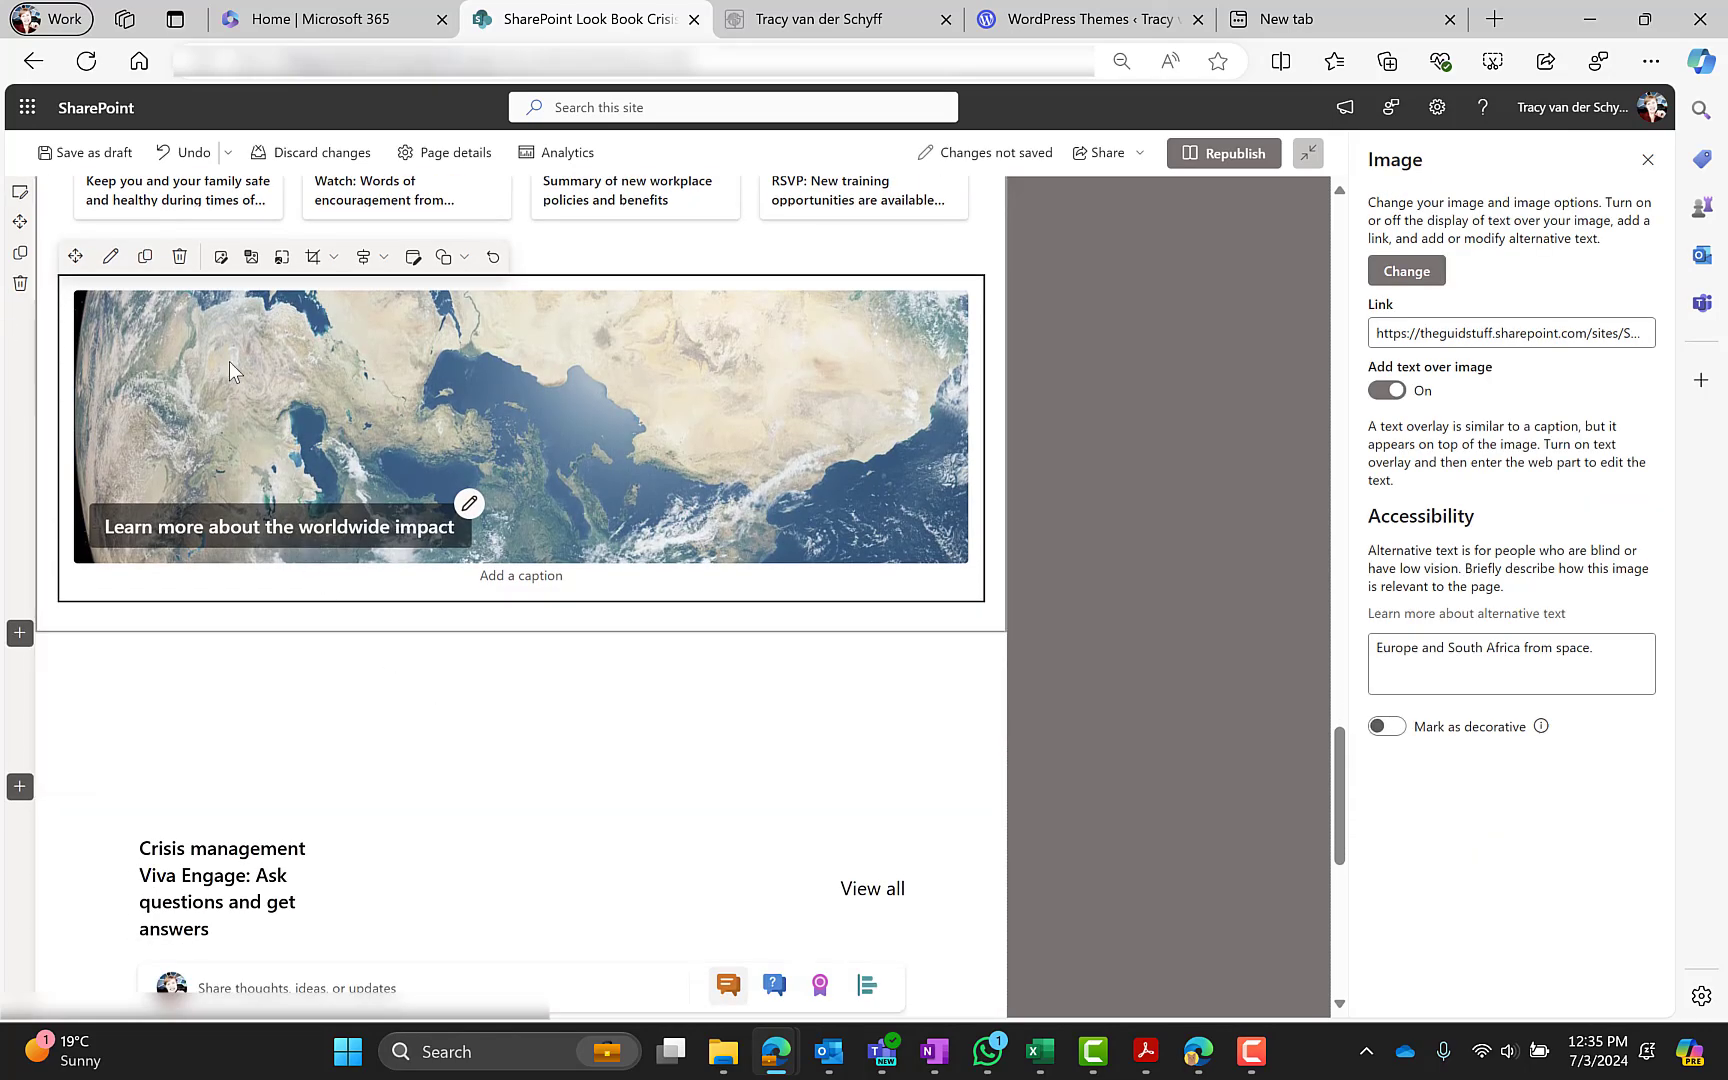
drag(75, 256, 83, 470)
scroll(155, 501, up, 1)
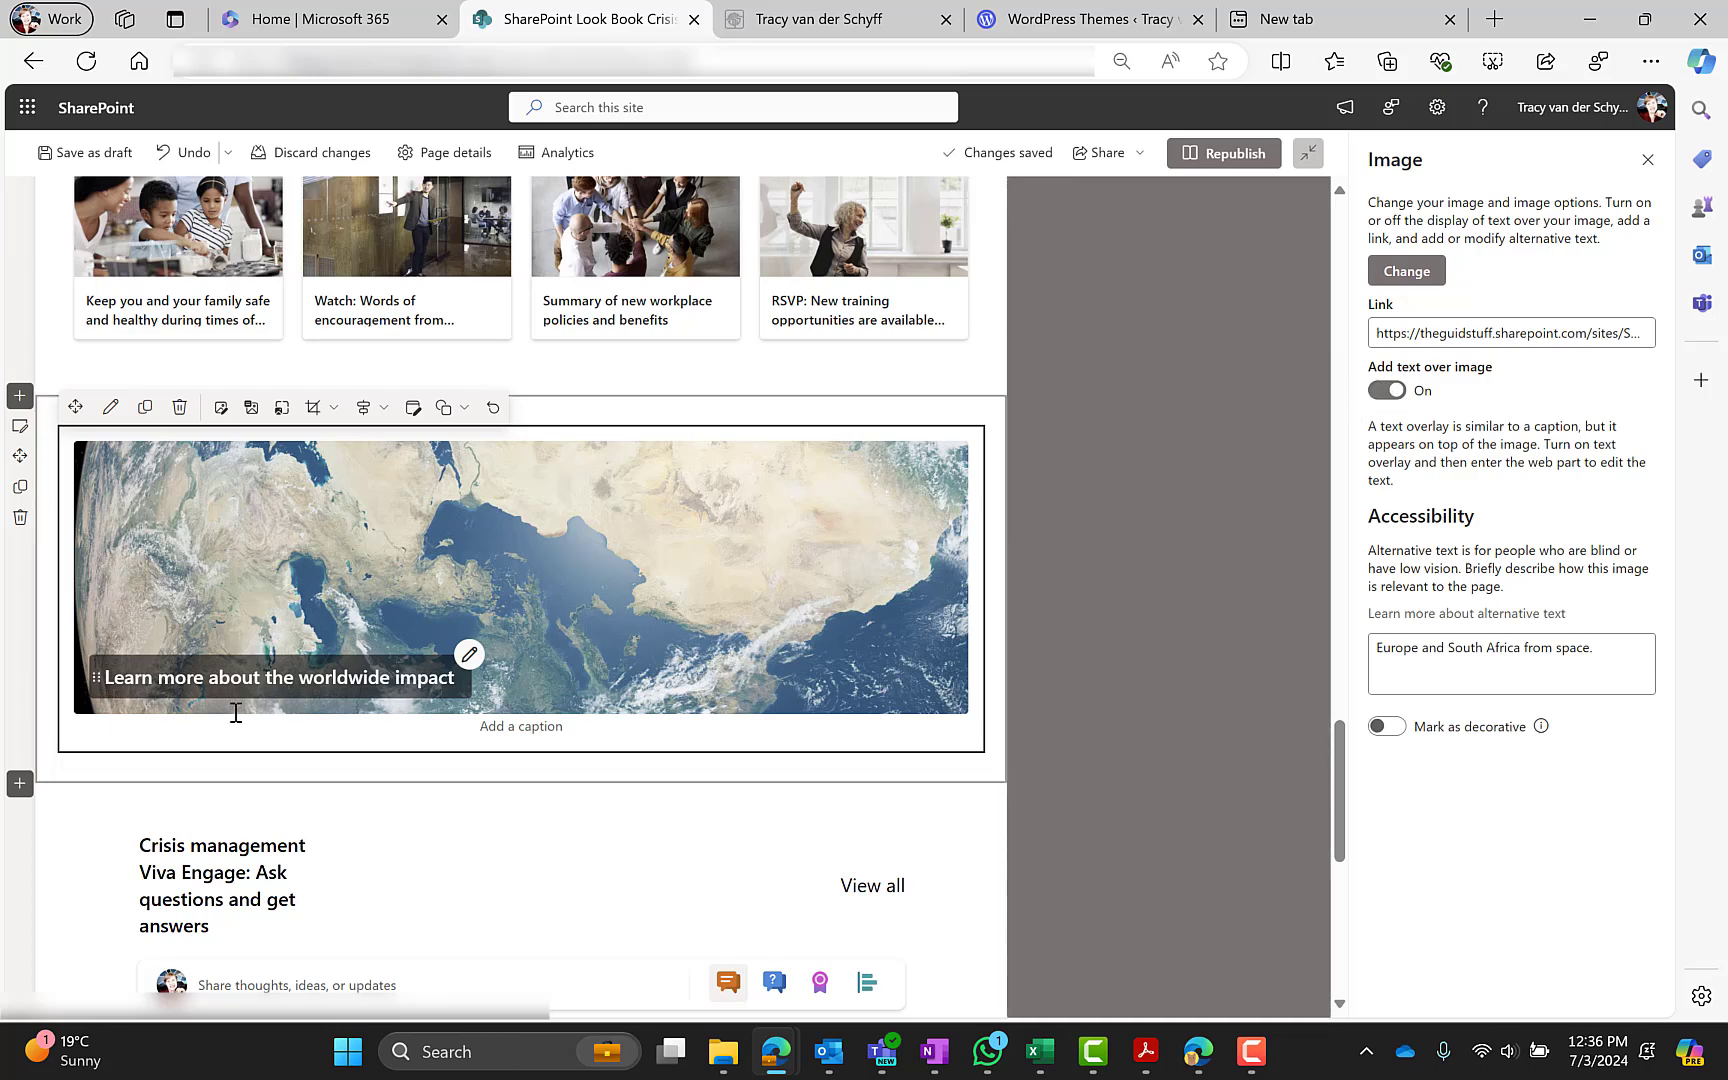
click(1384, 391)
click(1384, 391)
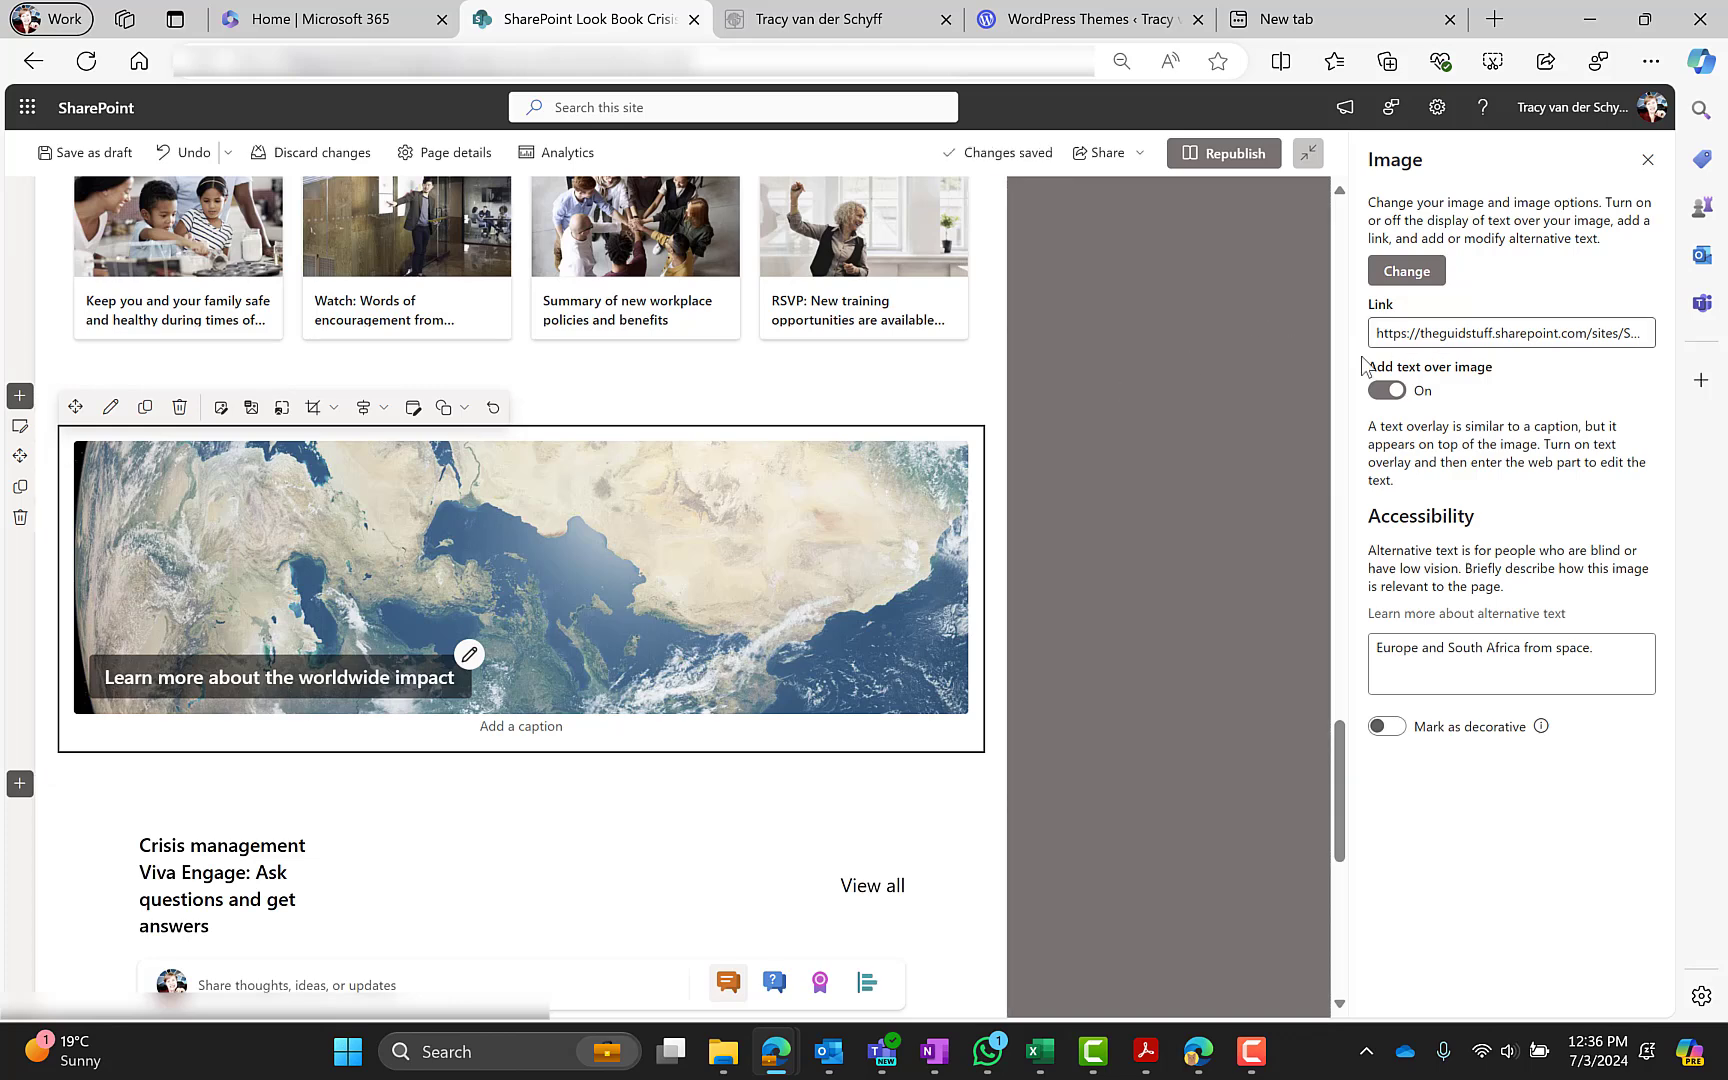
Step: Set the Viva Engage Conversations web part to show the Classifieds community as its conversation source
scroll(129, 697, down, 3)
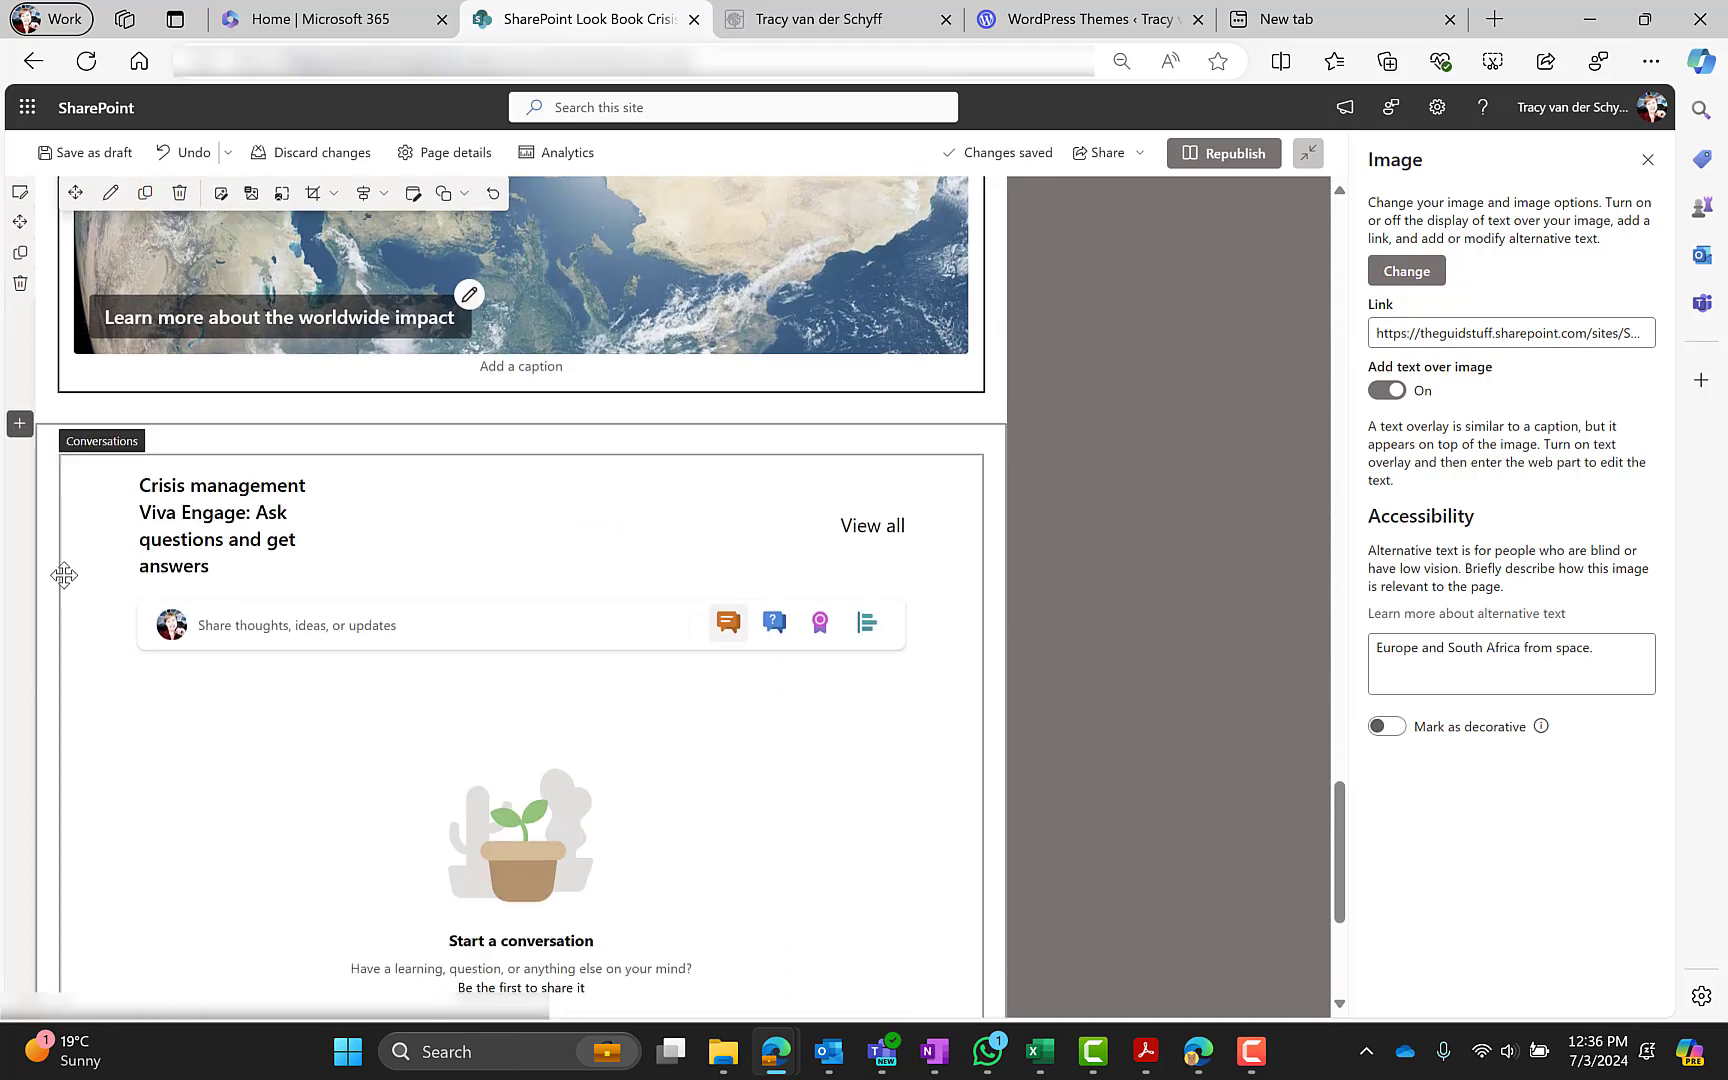
click(79, 579)
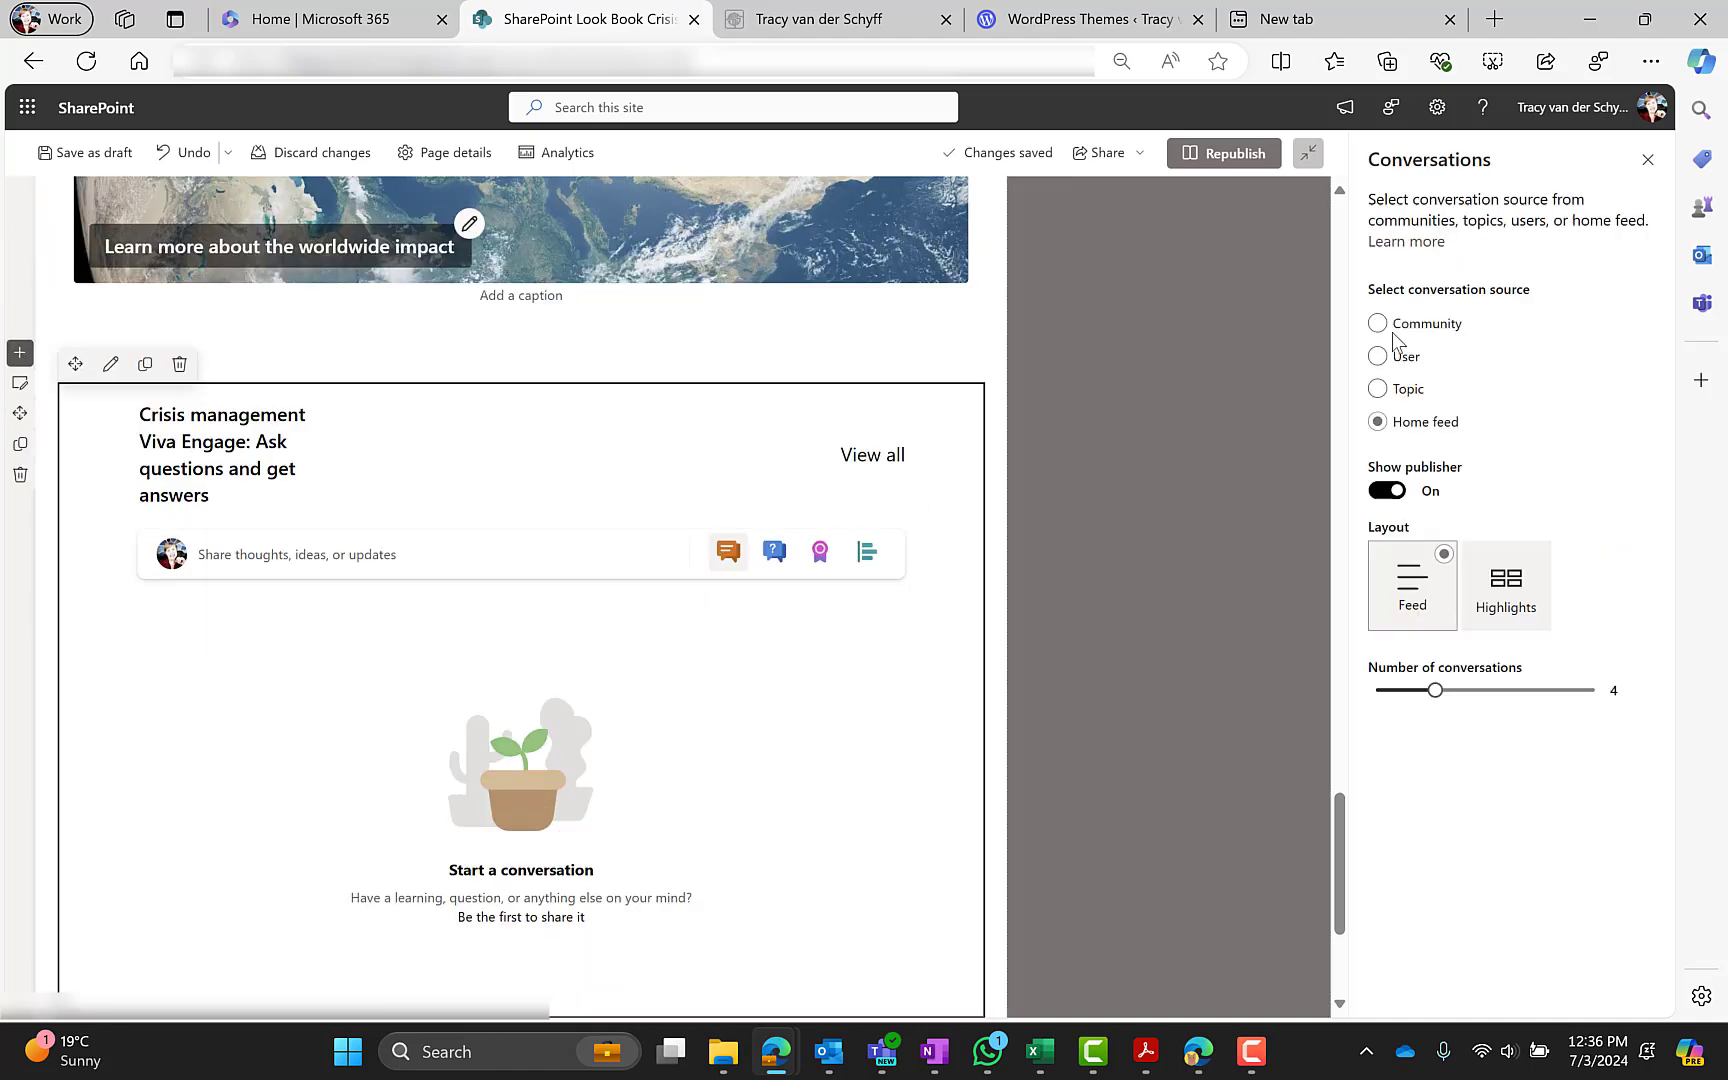
click(1380, 325)
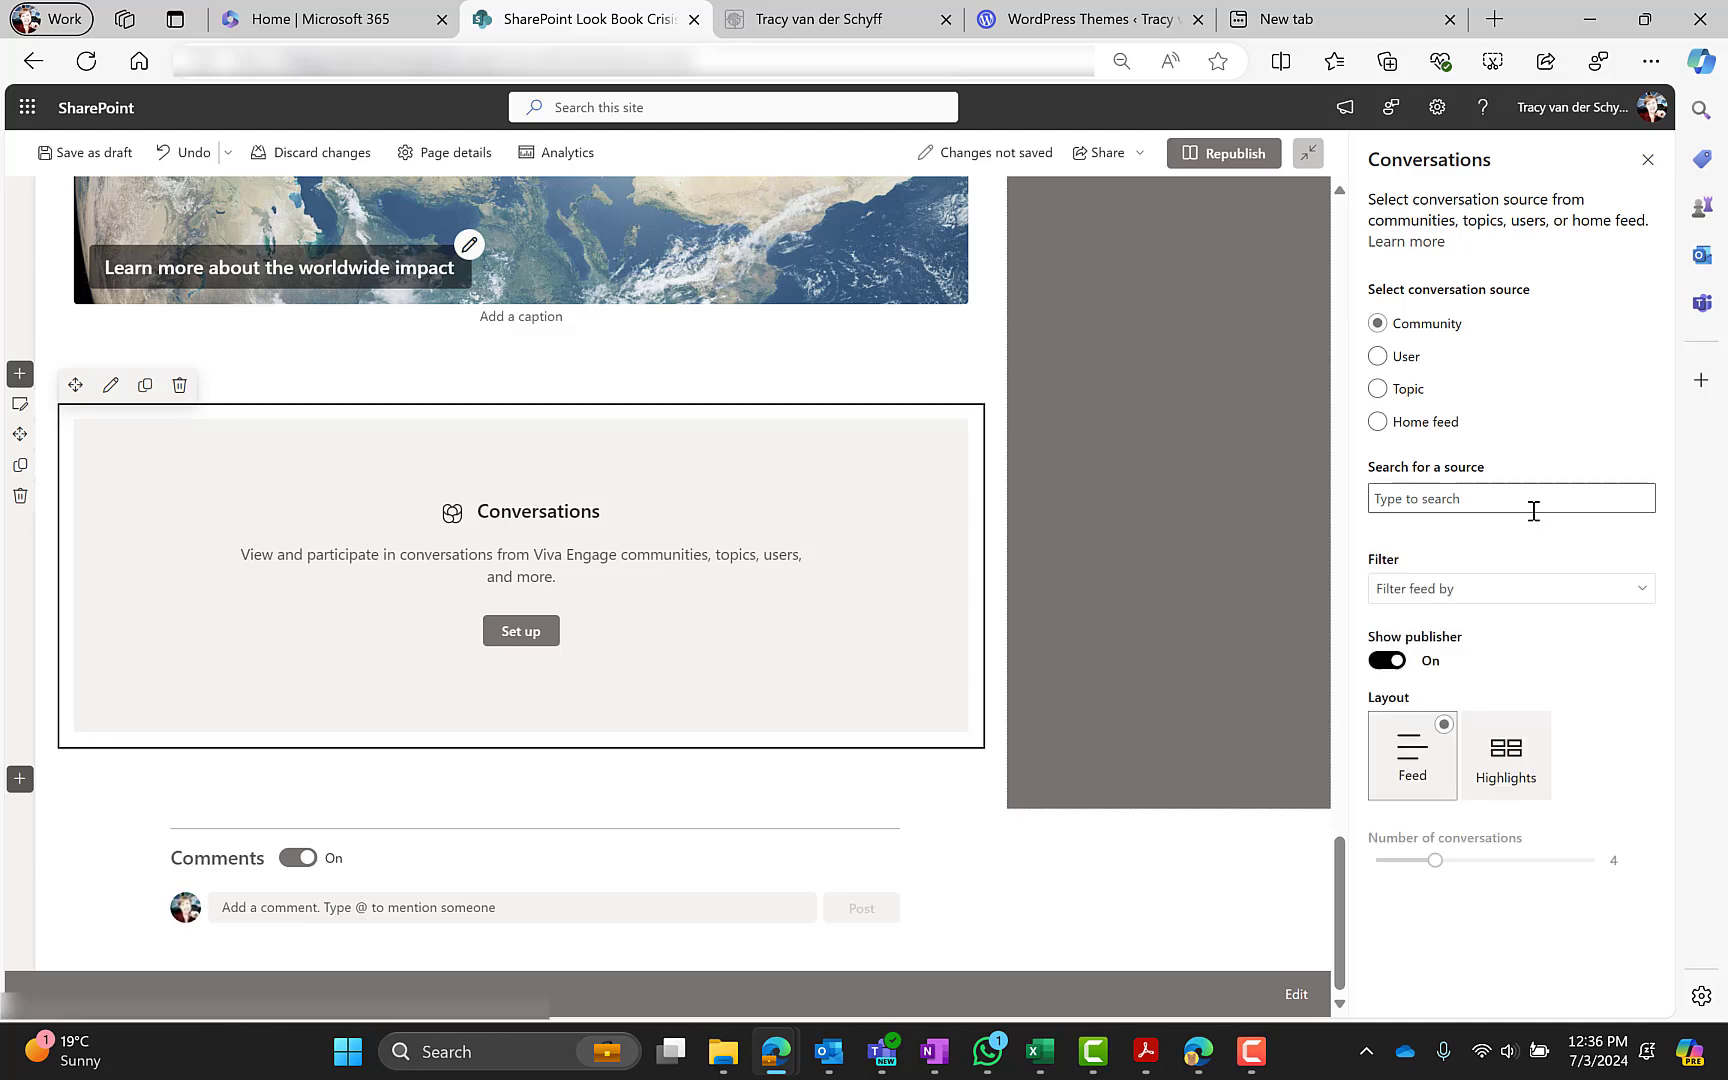
click(1515, 505)
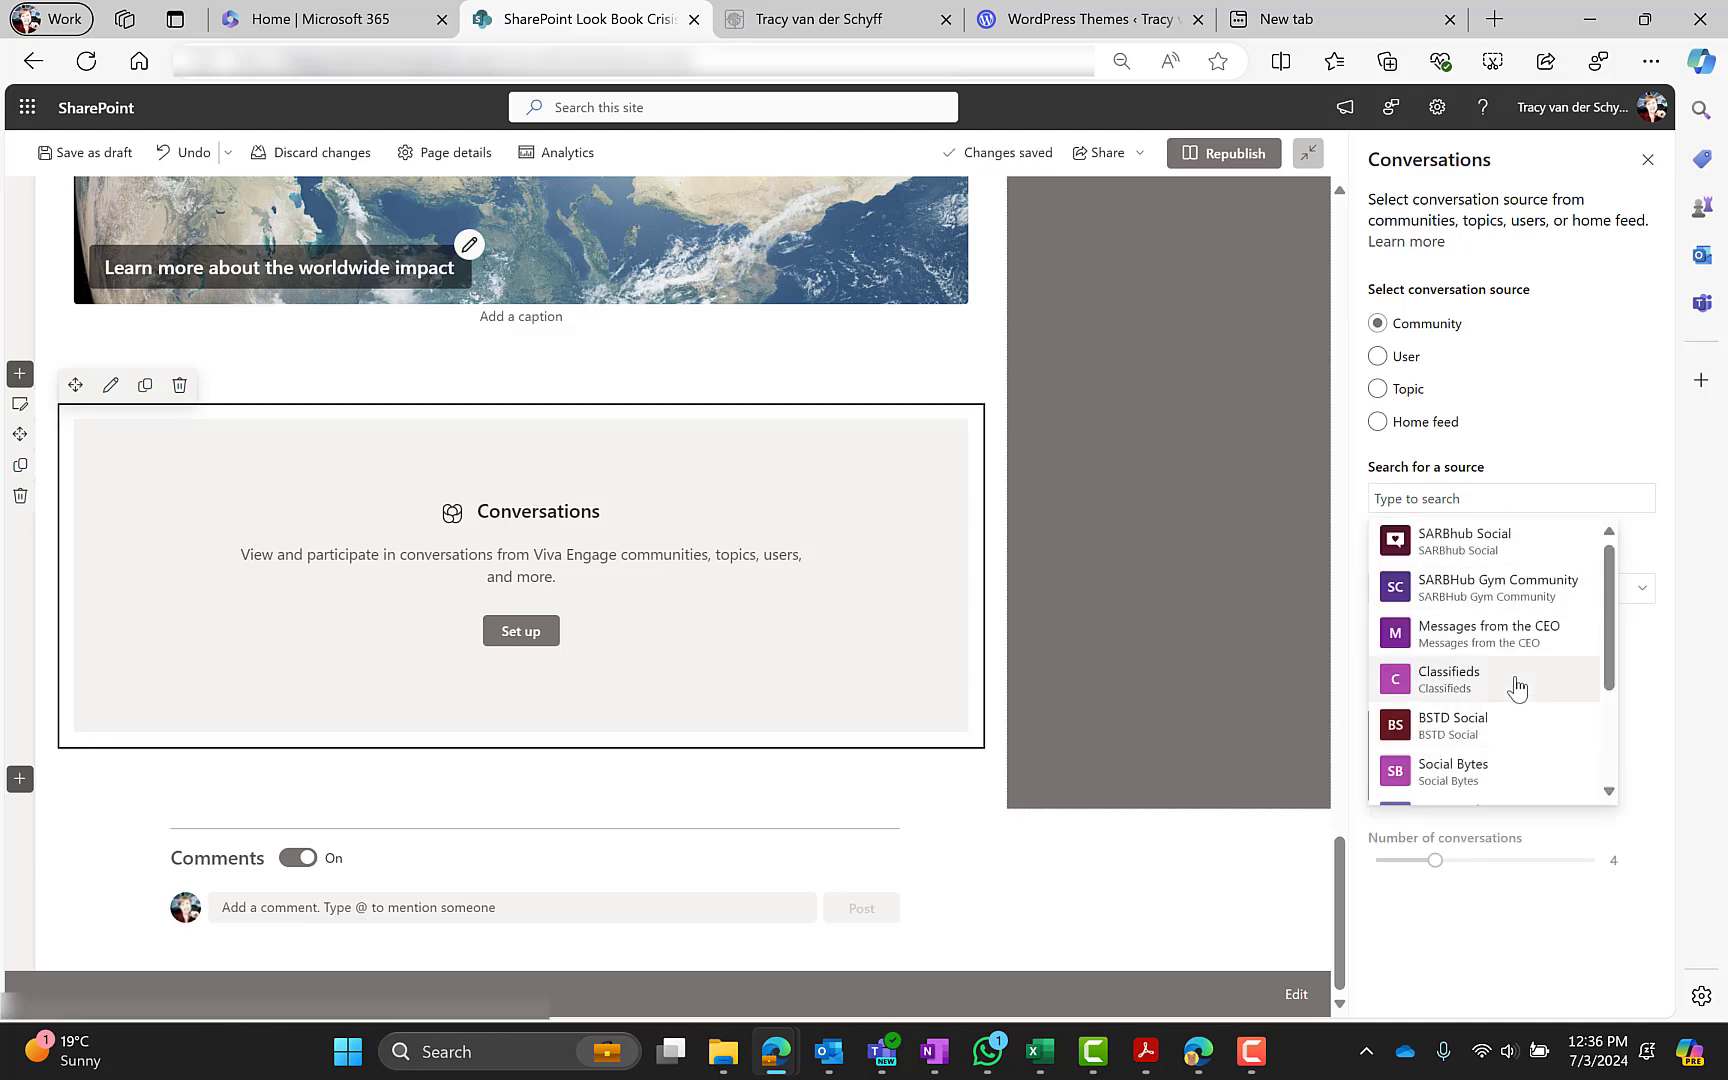
click(1517, 685)
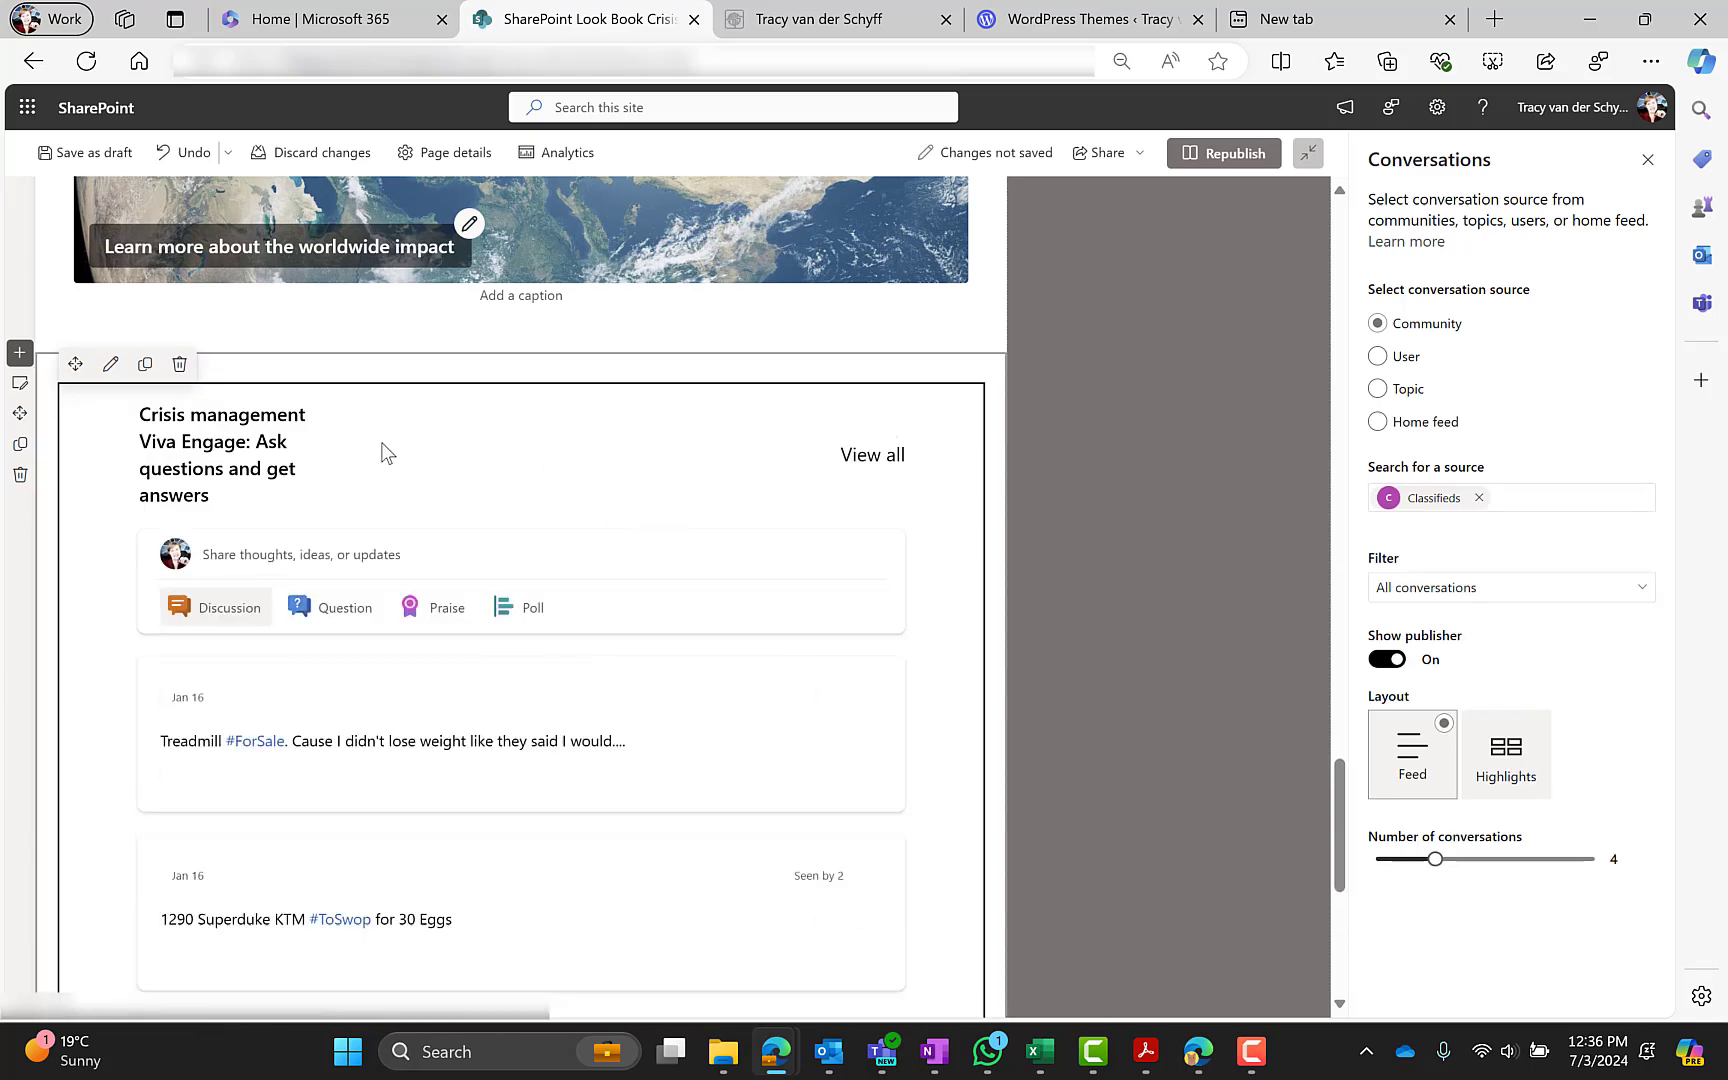
Step: Look through the Classifieds conversation feed and the rest of the page down to the comments area
scroll(100, 642, down, 2)
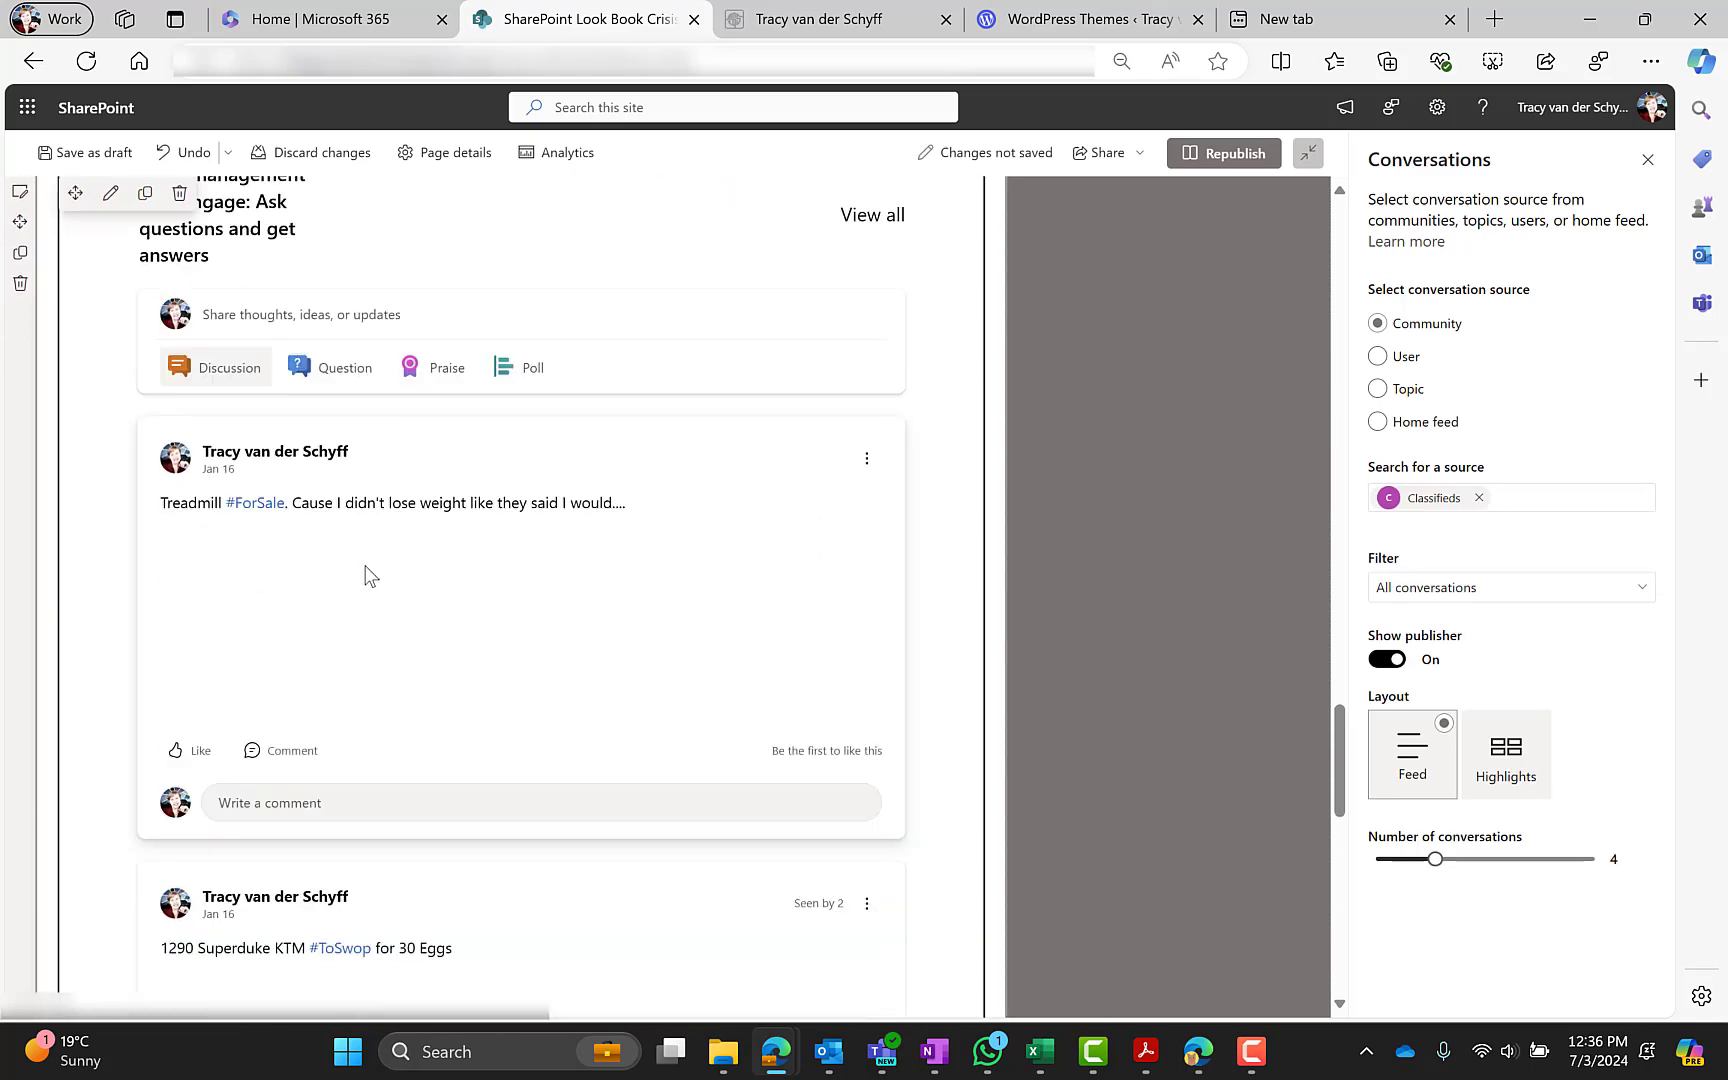
scroll(75, 600, down, 3)
scroll(83, 606, down, 5)
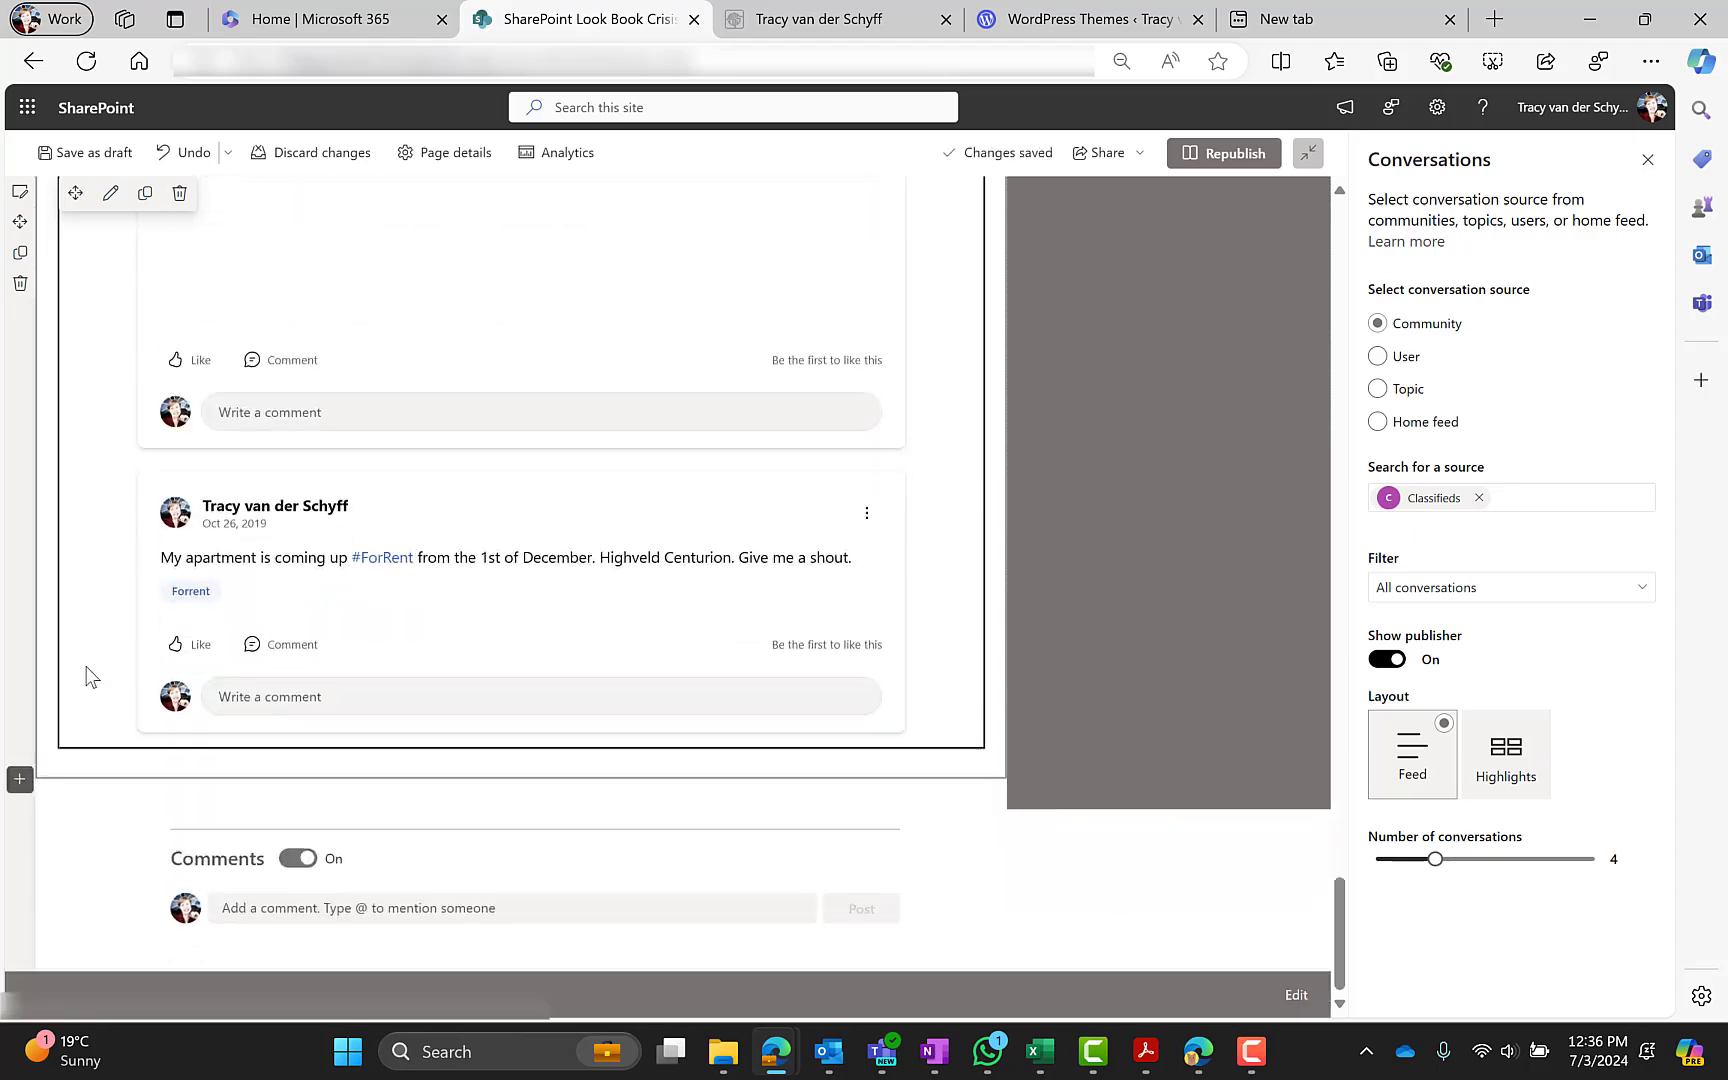
scroll(90, 677, up, 10)
scroll(90, 677, up, 5)
scroll(90, 677, down, 2)
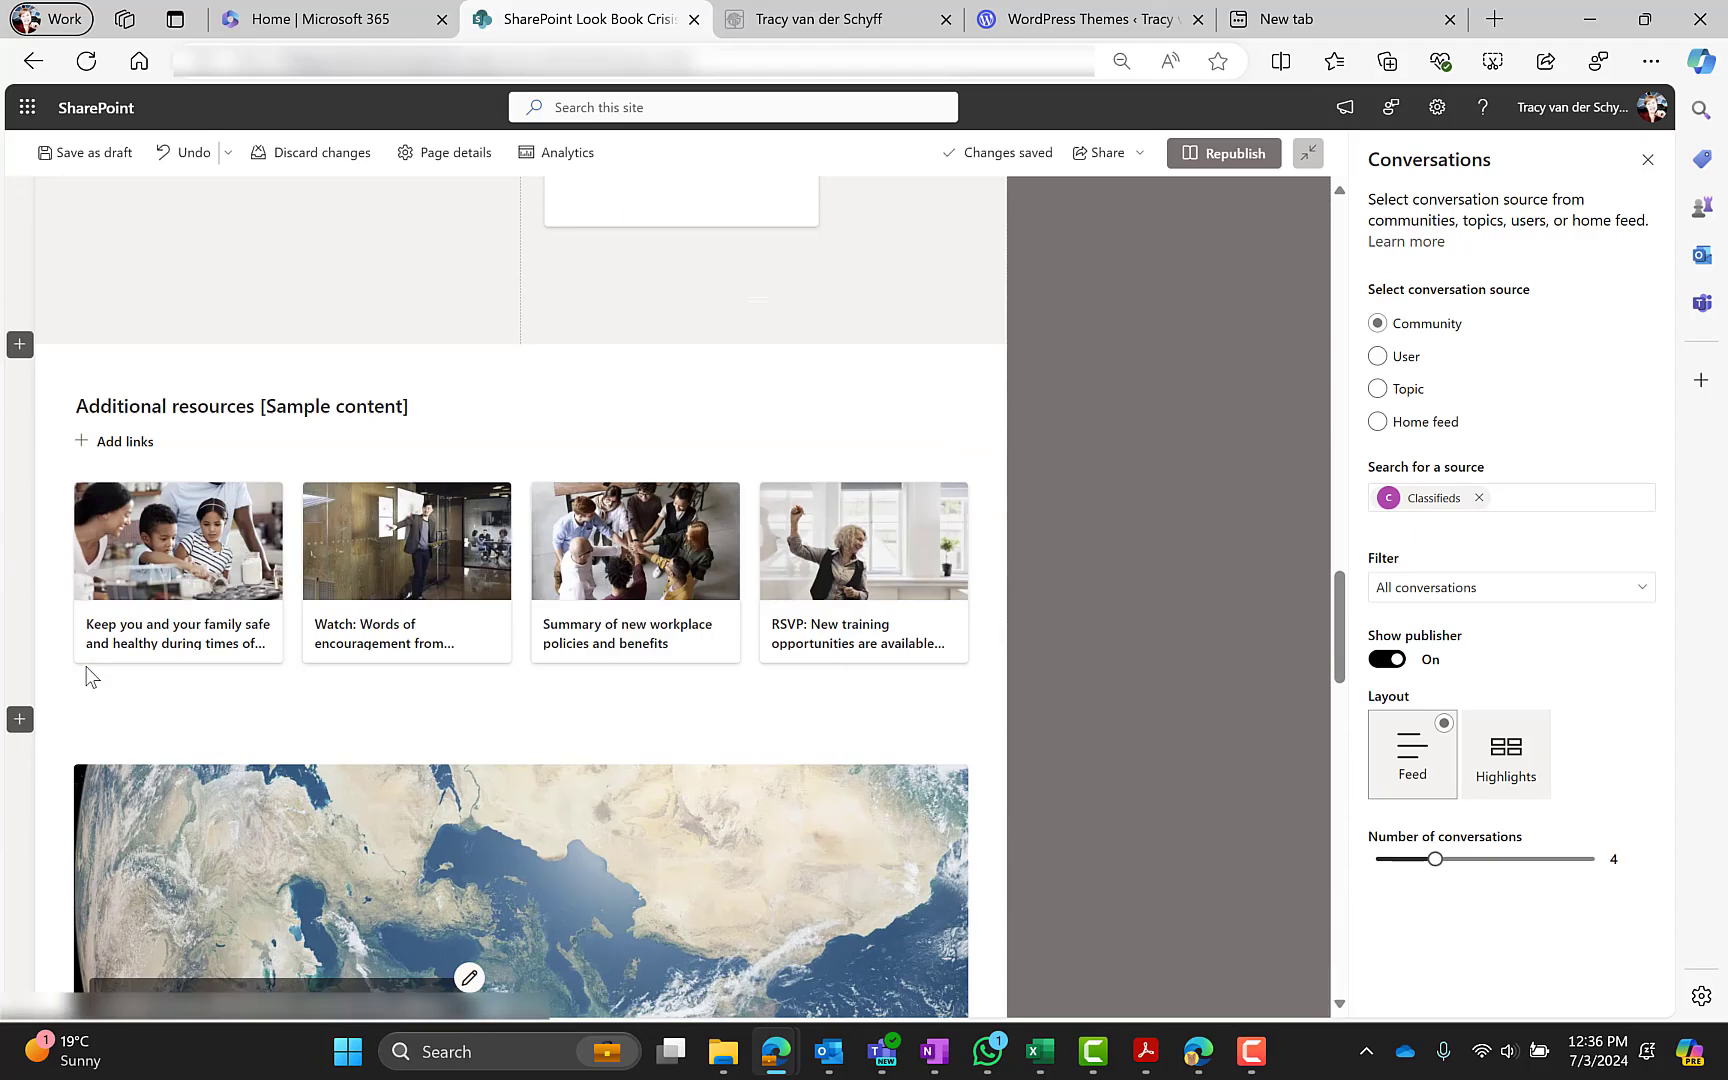
Step: Try the Compact, Filmstrip, Grid, Tiles and List layouts on the FAQs quick links, and return them to the Button layout
scroll(90, 677, up, 8)
scroll(86, 677, up, 7)
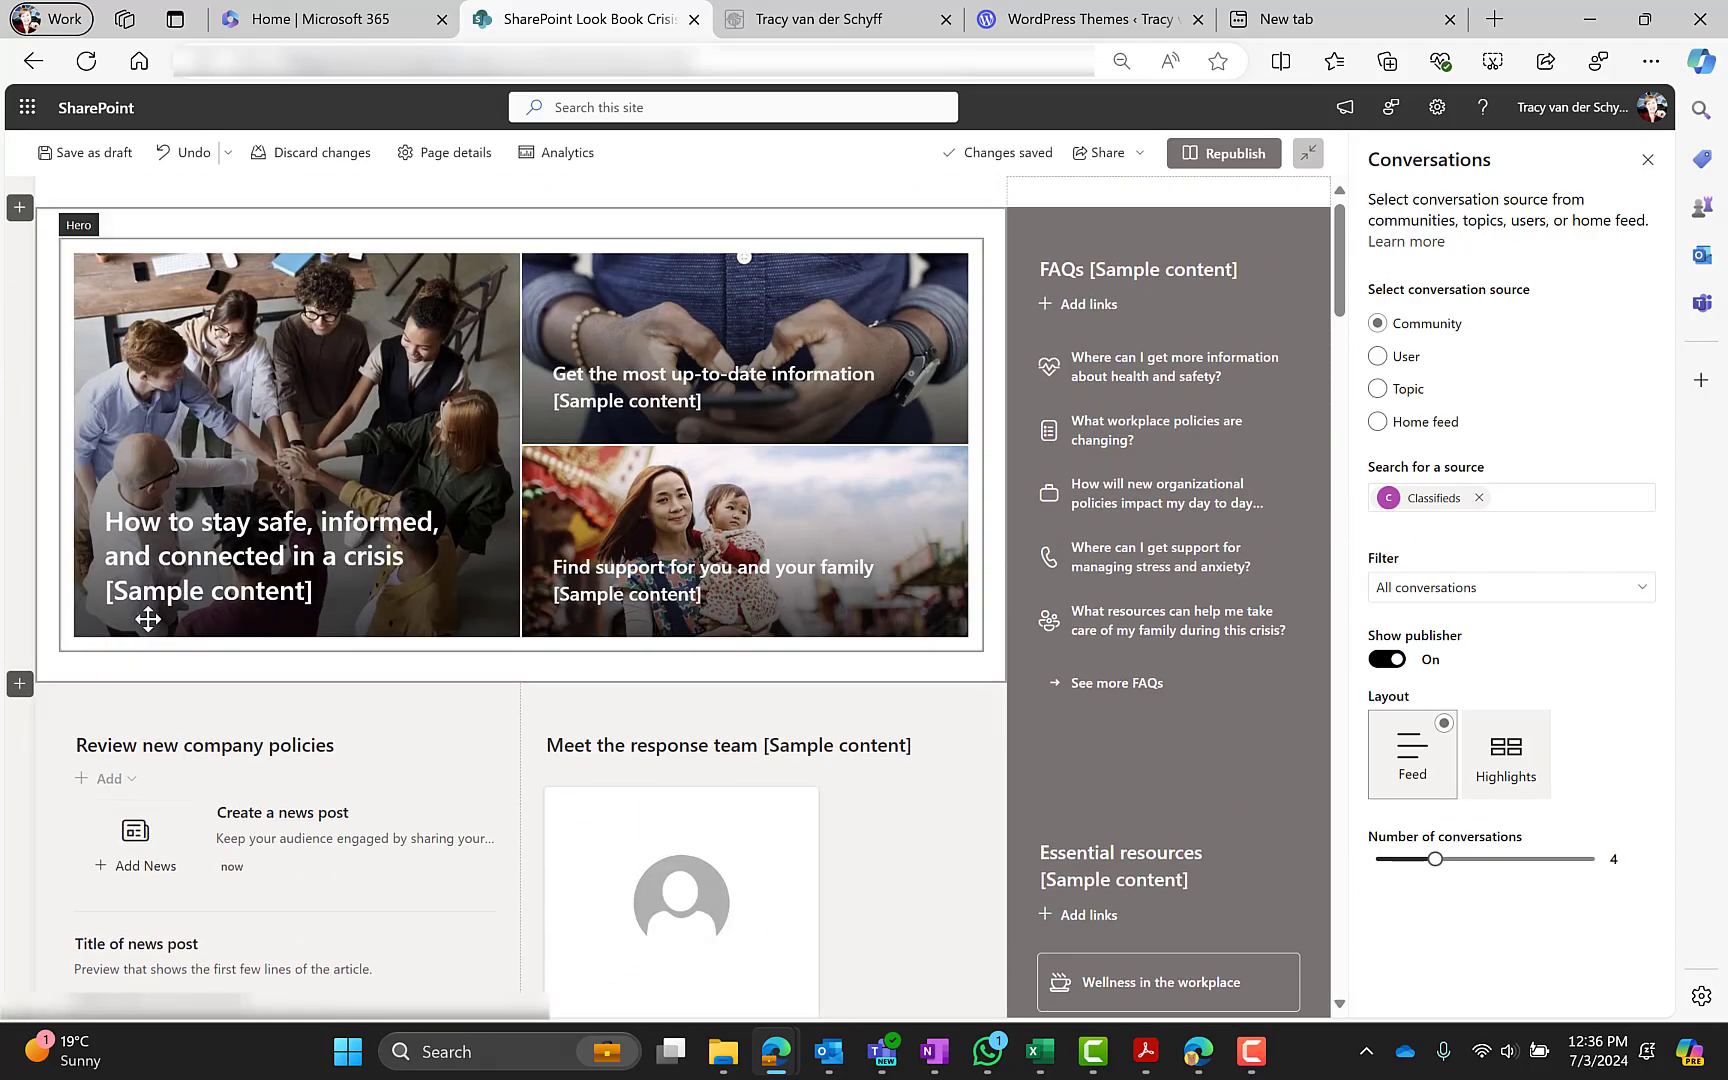
click(1151, 277)
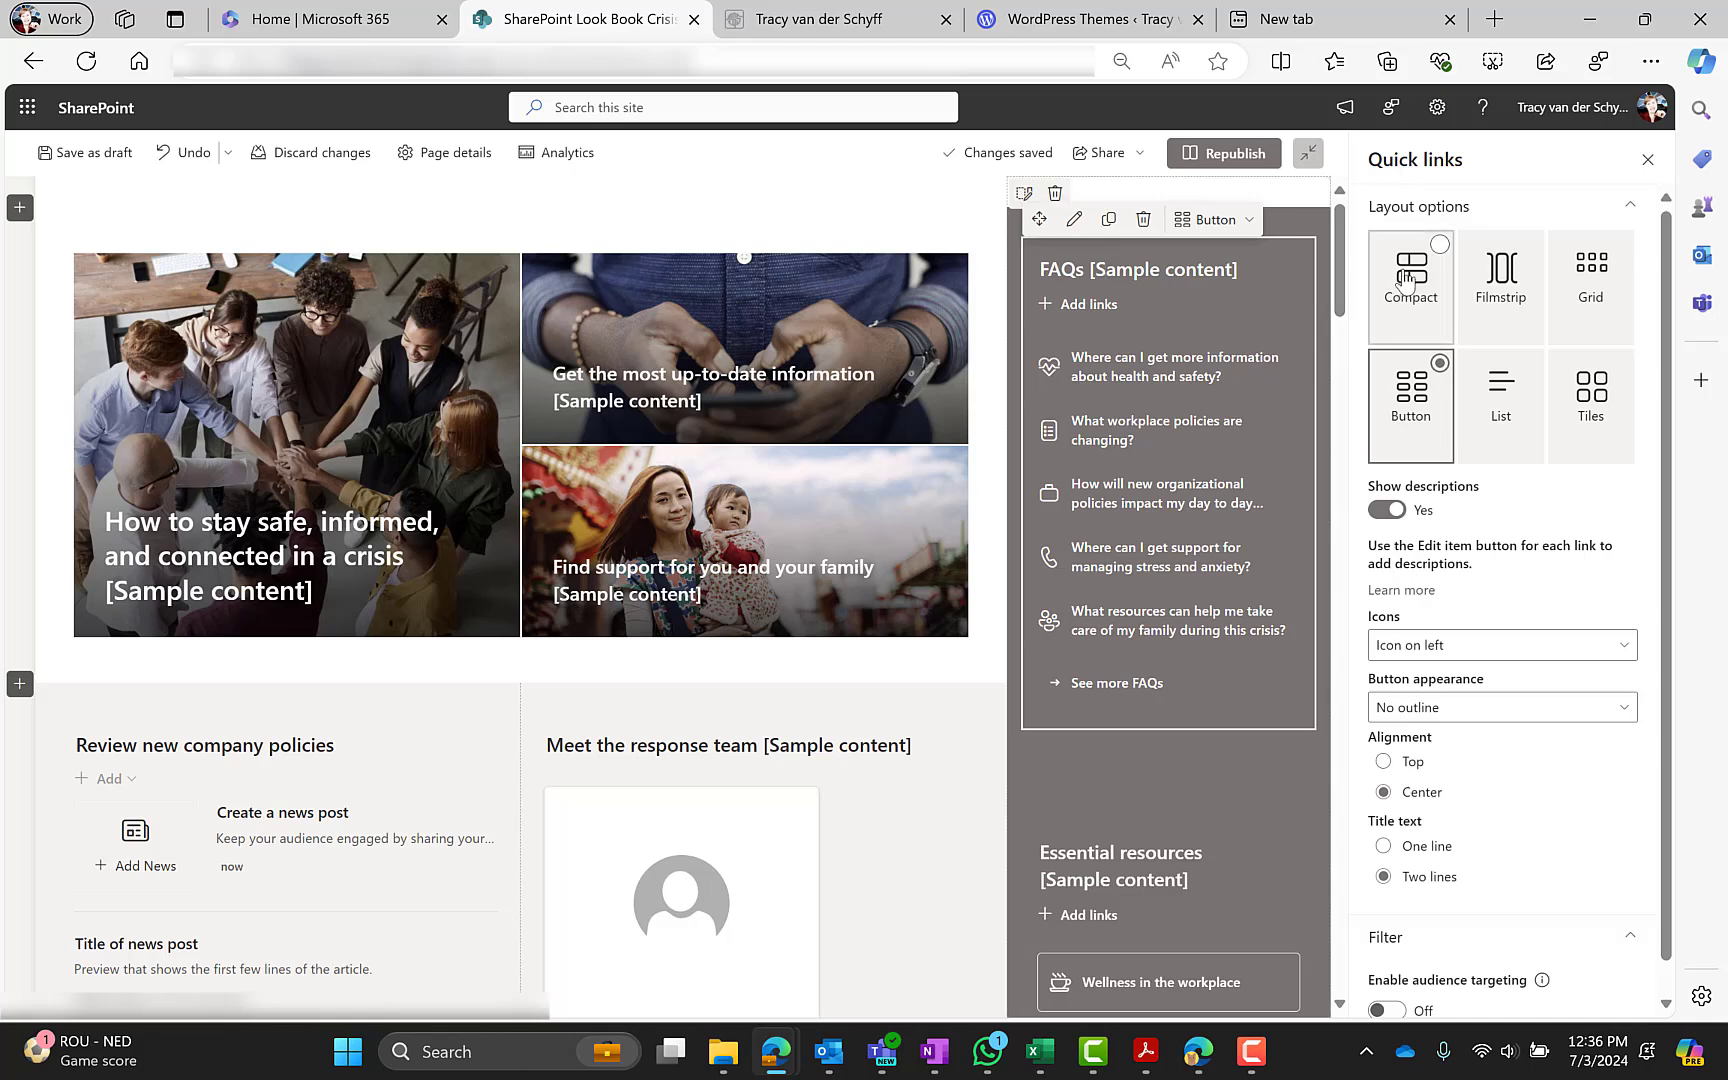
click(1405, 285)
click(1510, 285)
click(1628, 290)
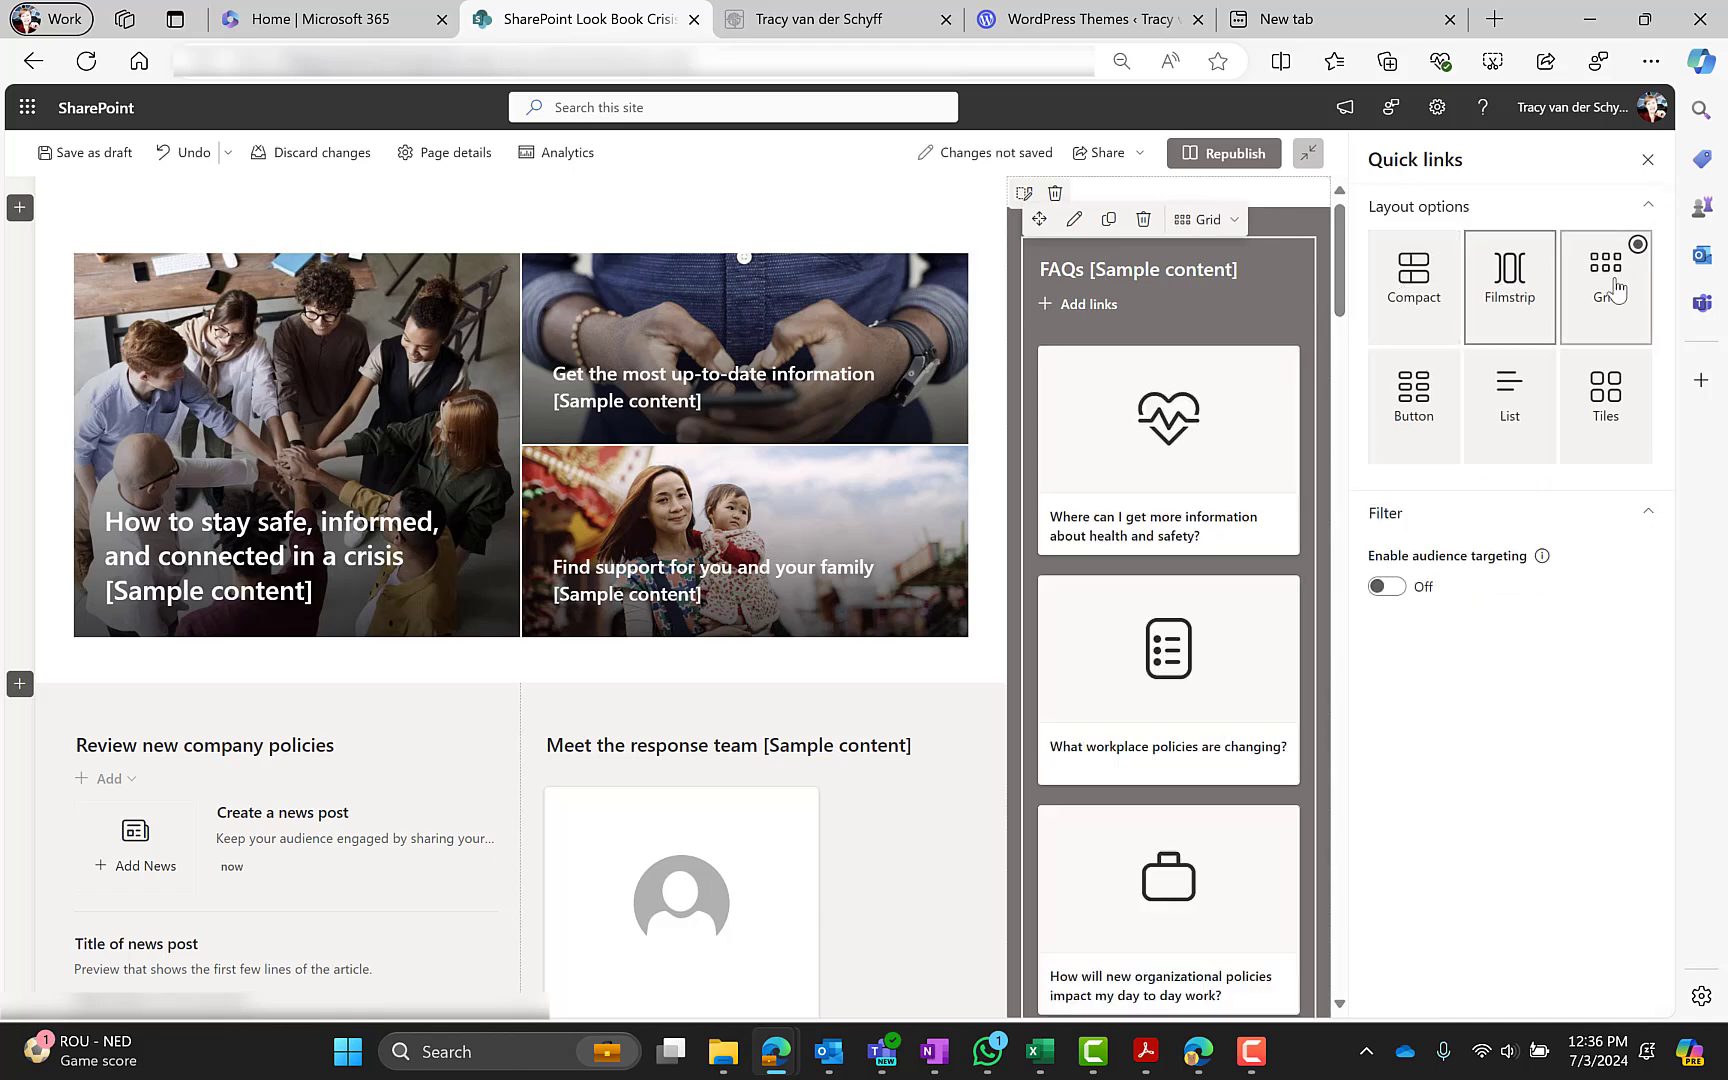
click(1632, 398)
click(1505, 405)
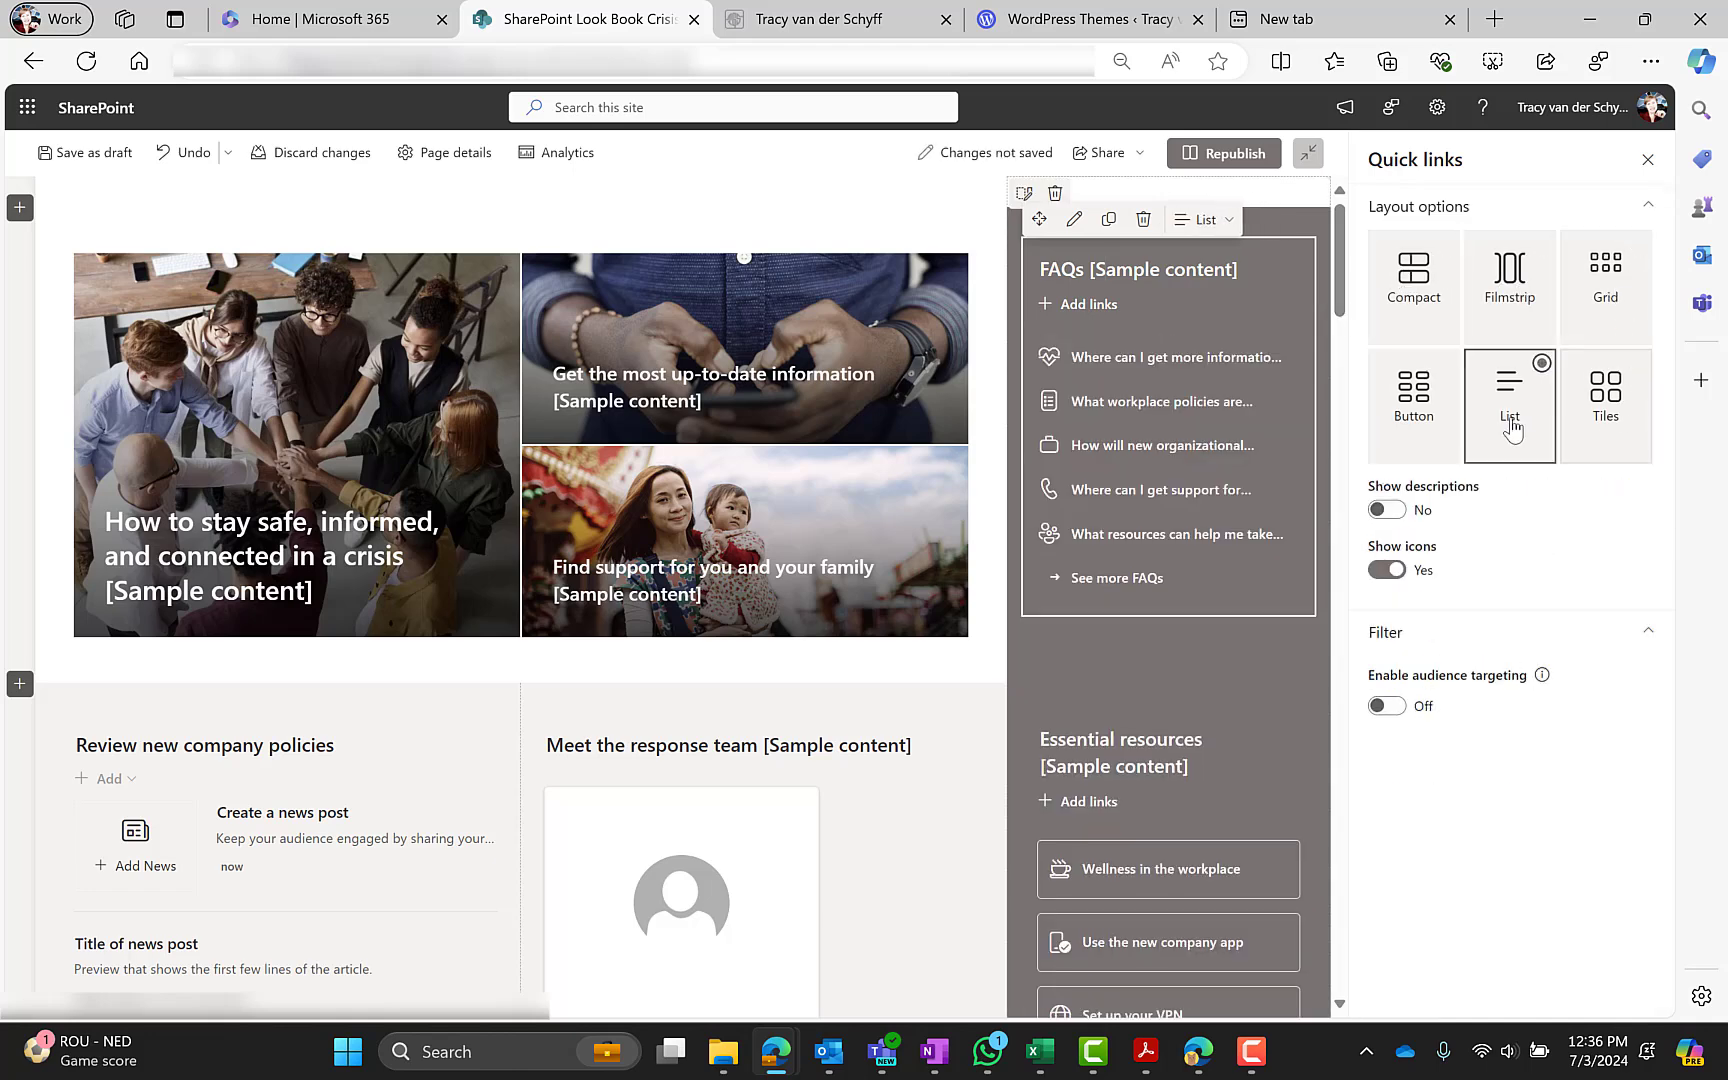
click(1397, 428)
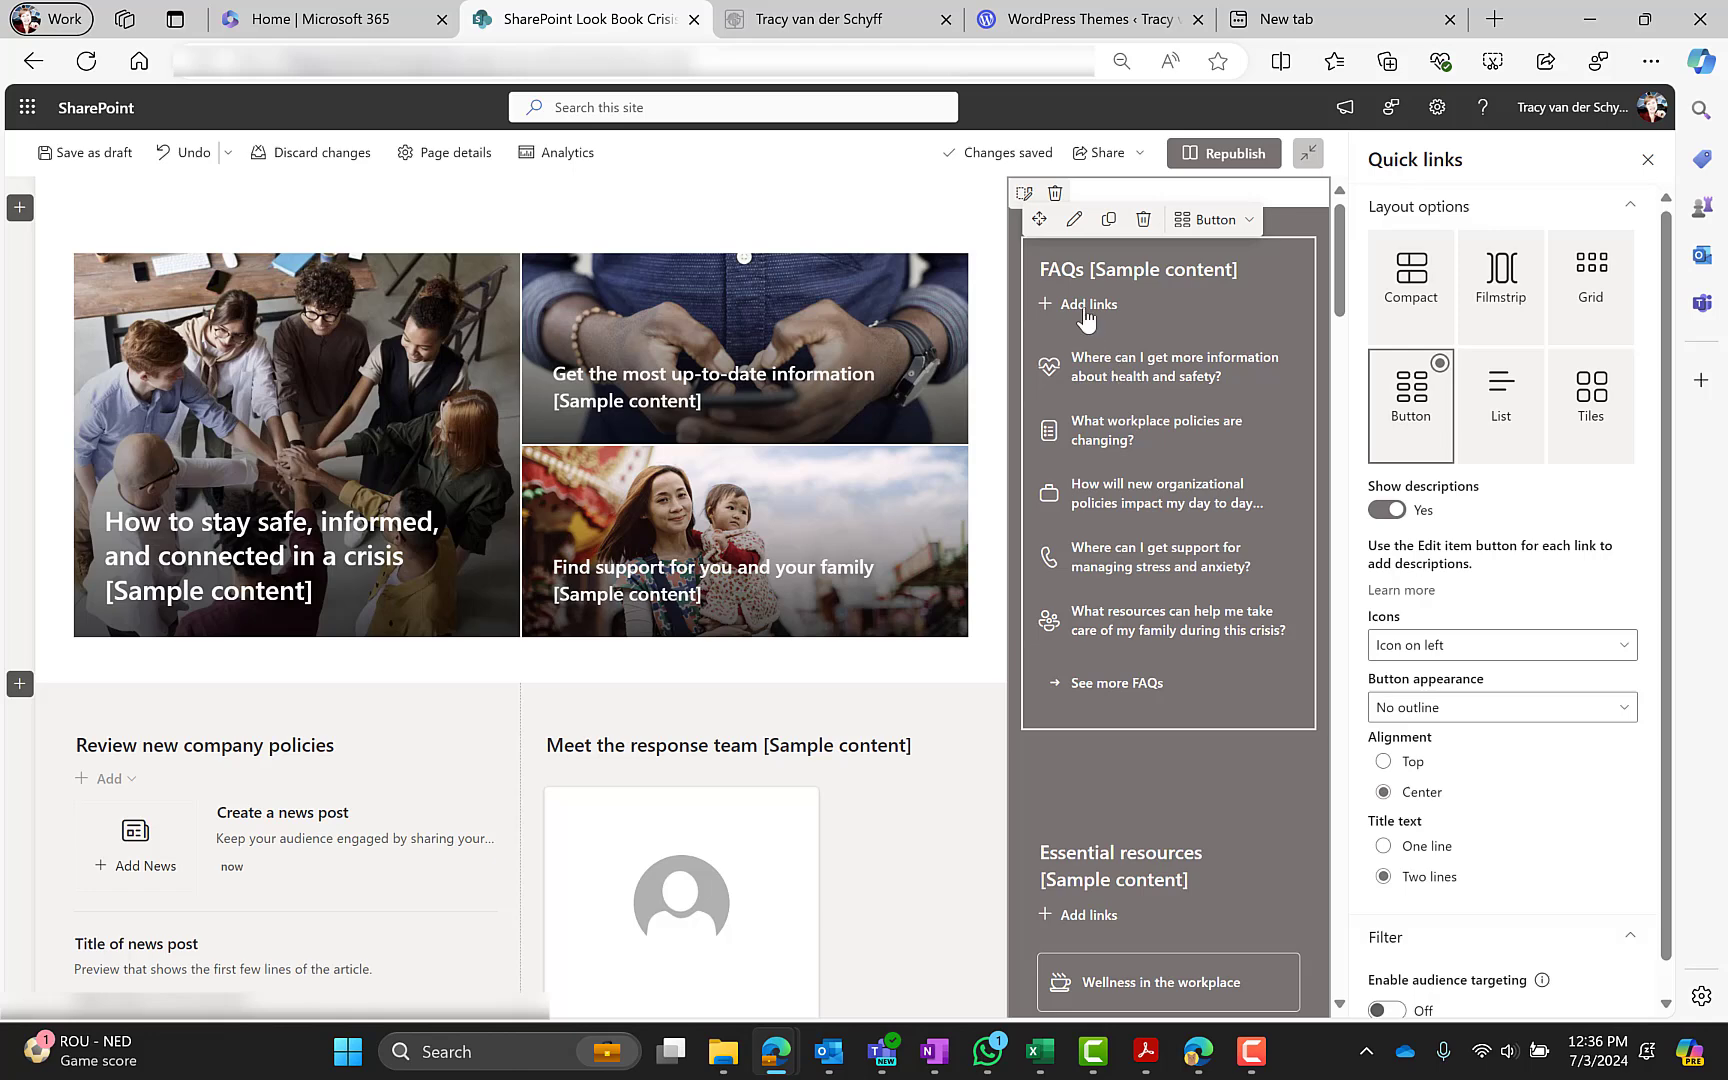
Step: Open the edit settings of the first FAQs link and look through the icon library without choosing a replacement thumbnail
mouse_move(1082, 362)
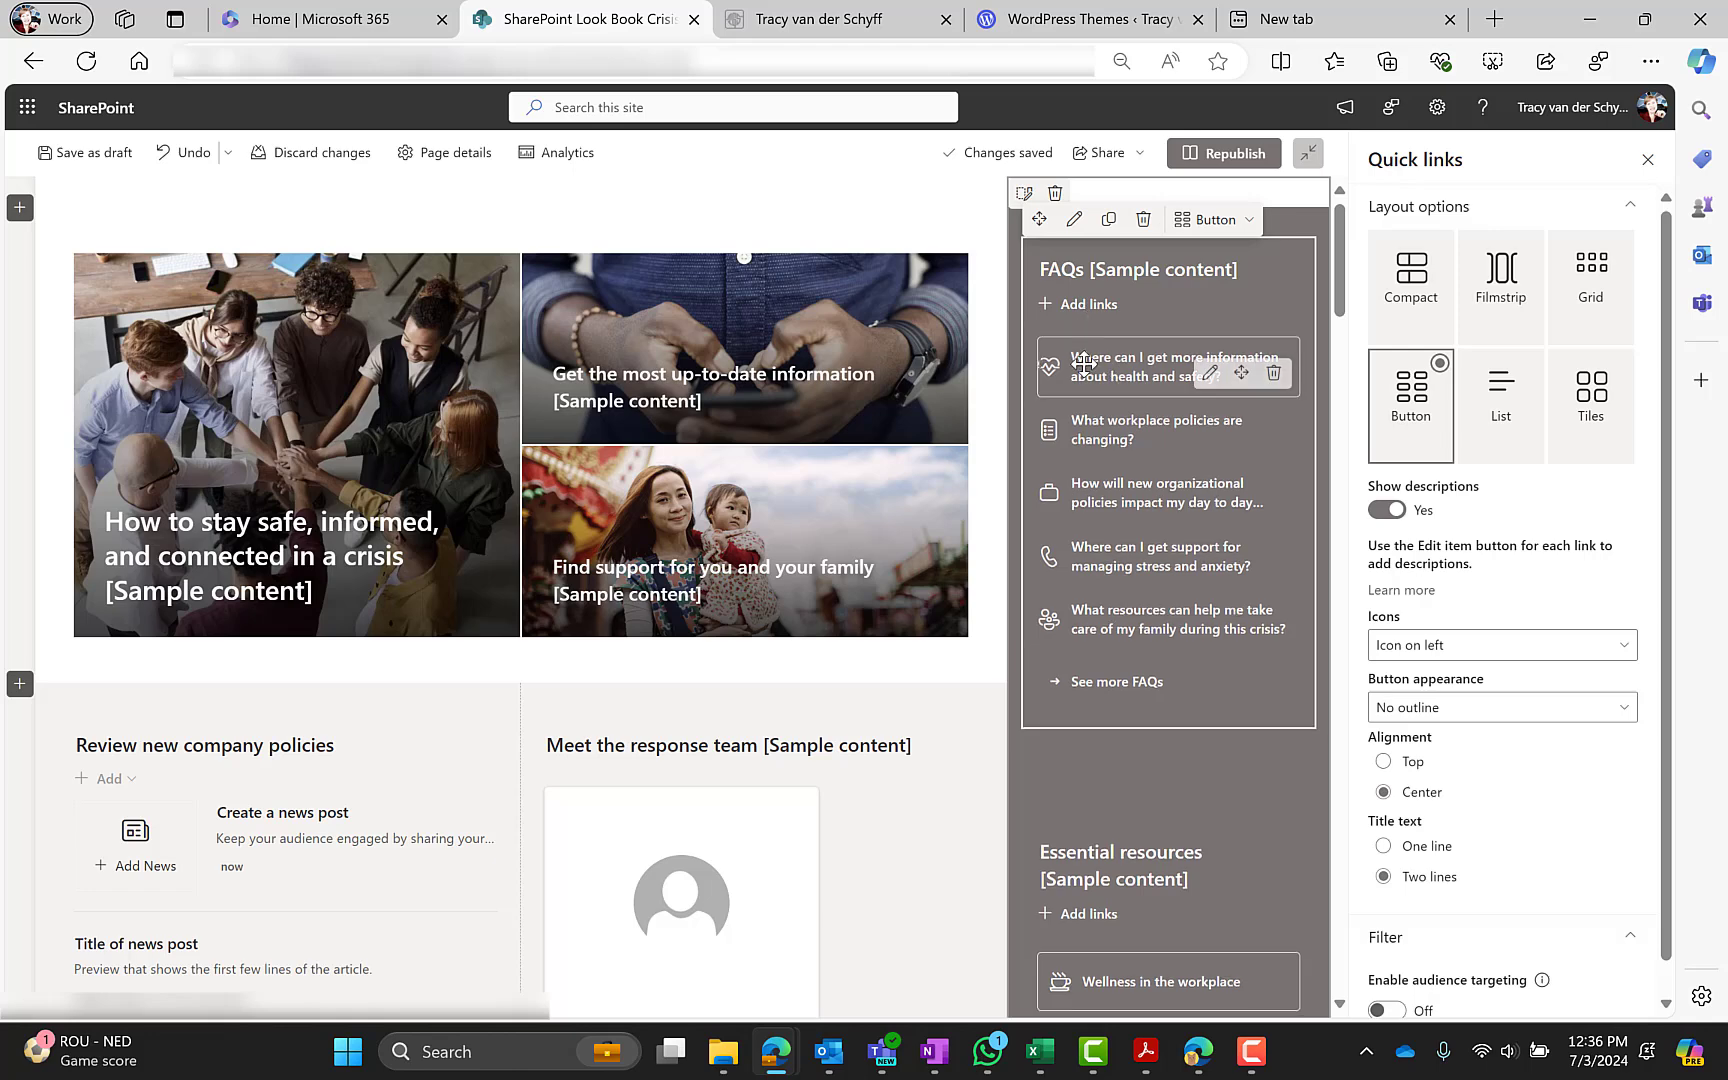
click(1207, 374)
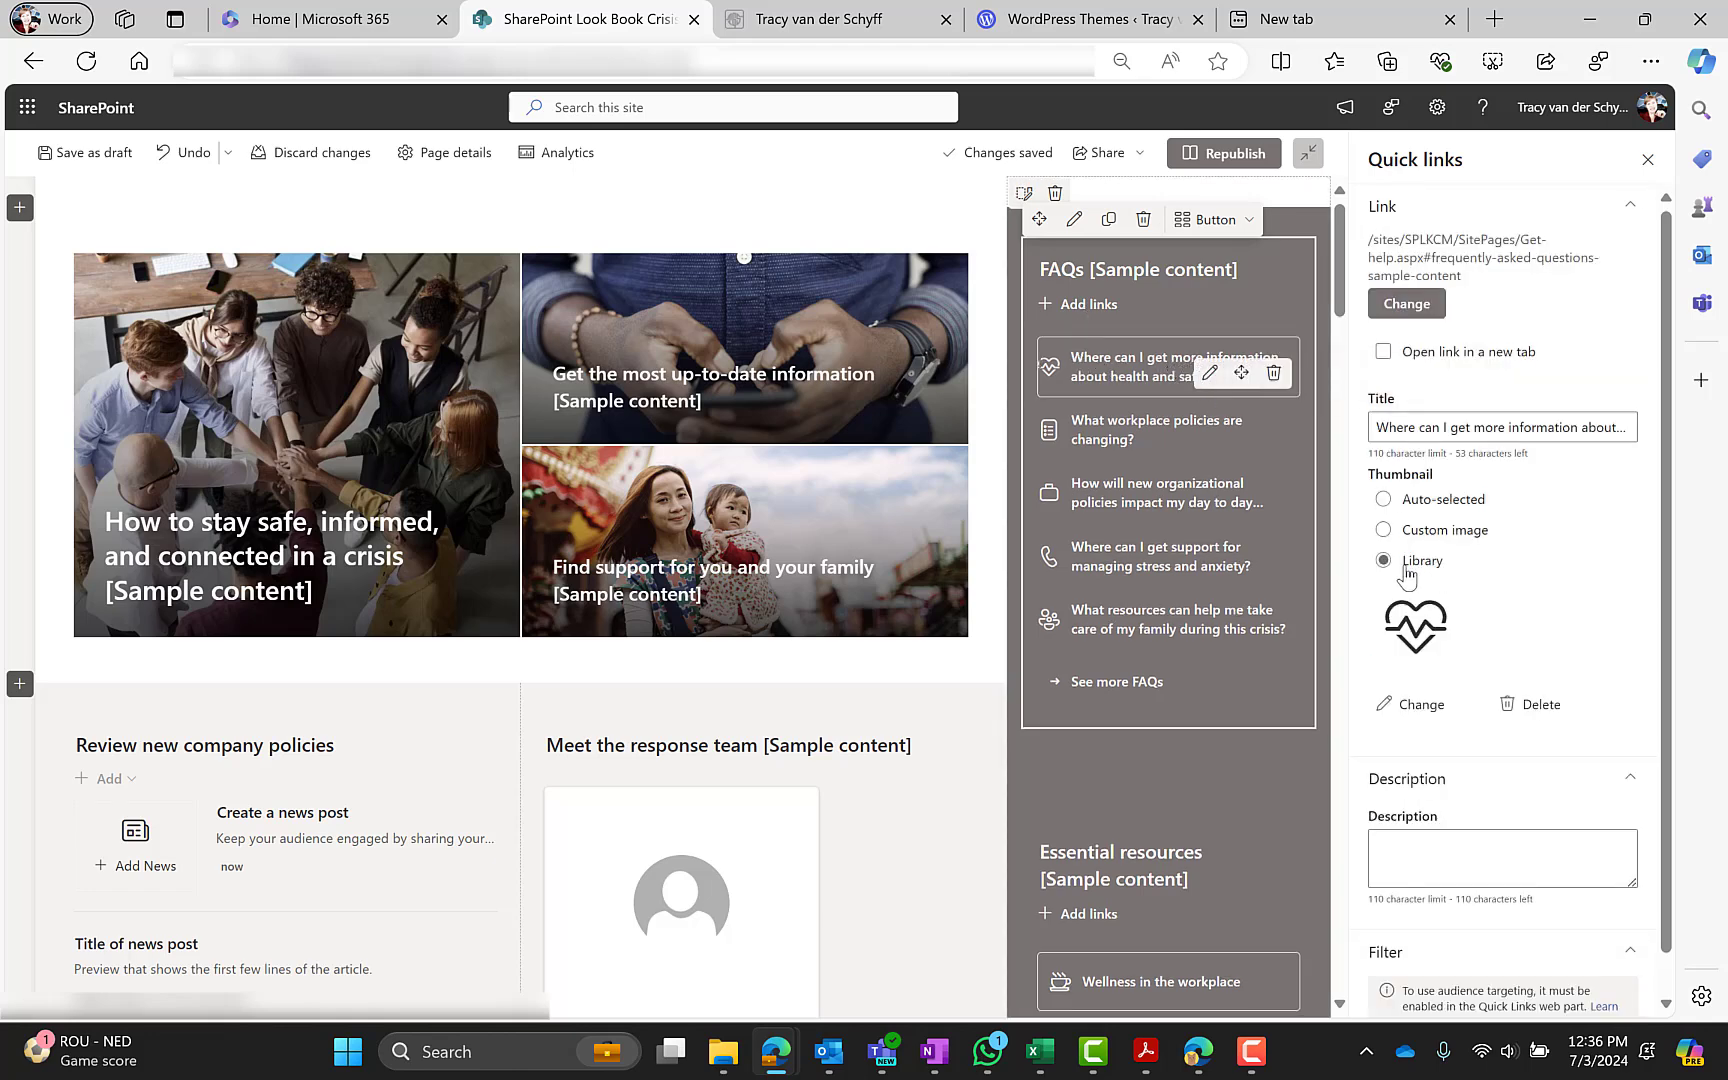
click(1412, 704)
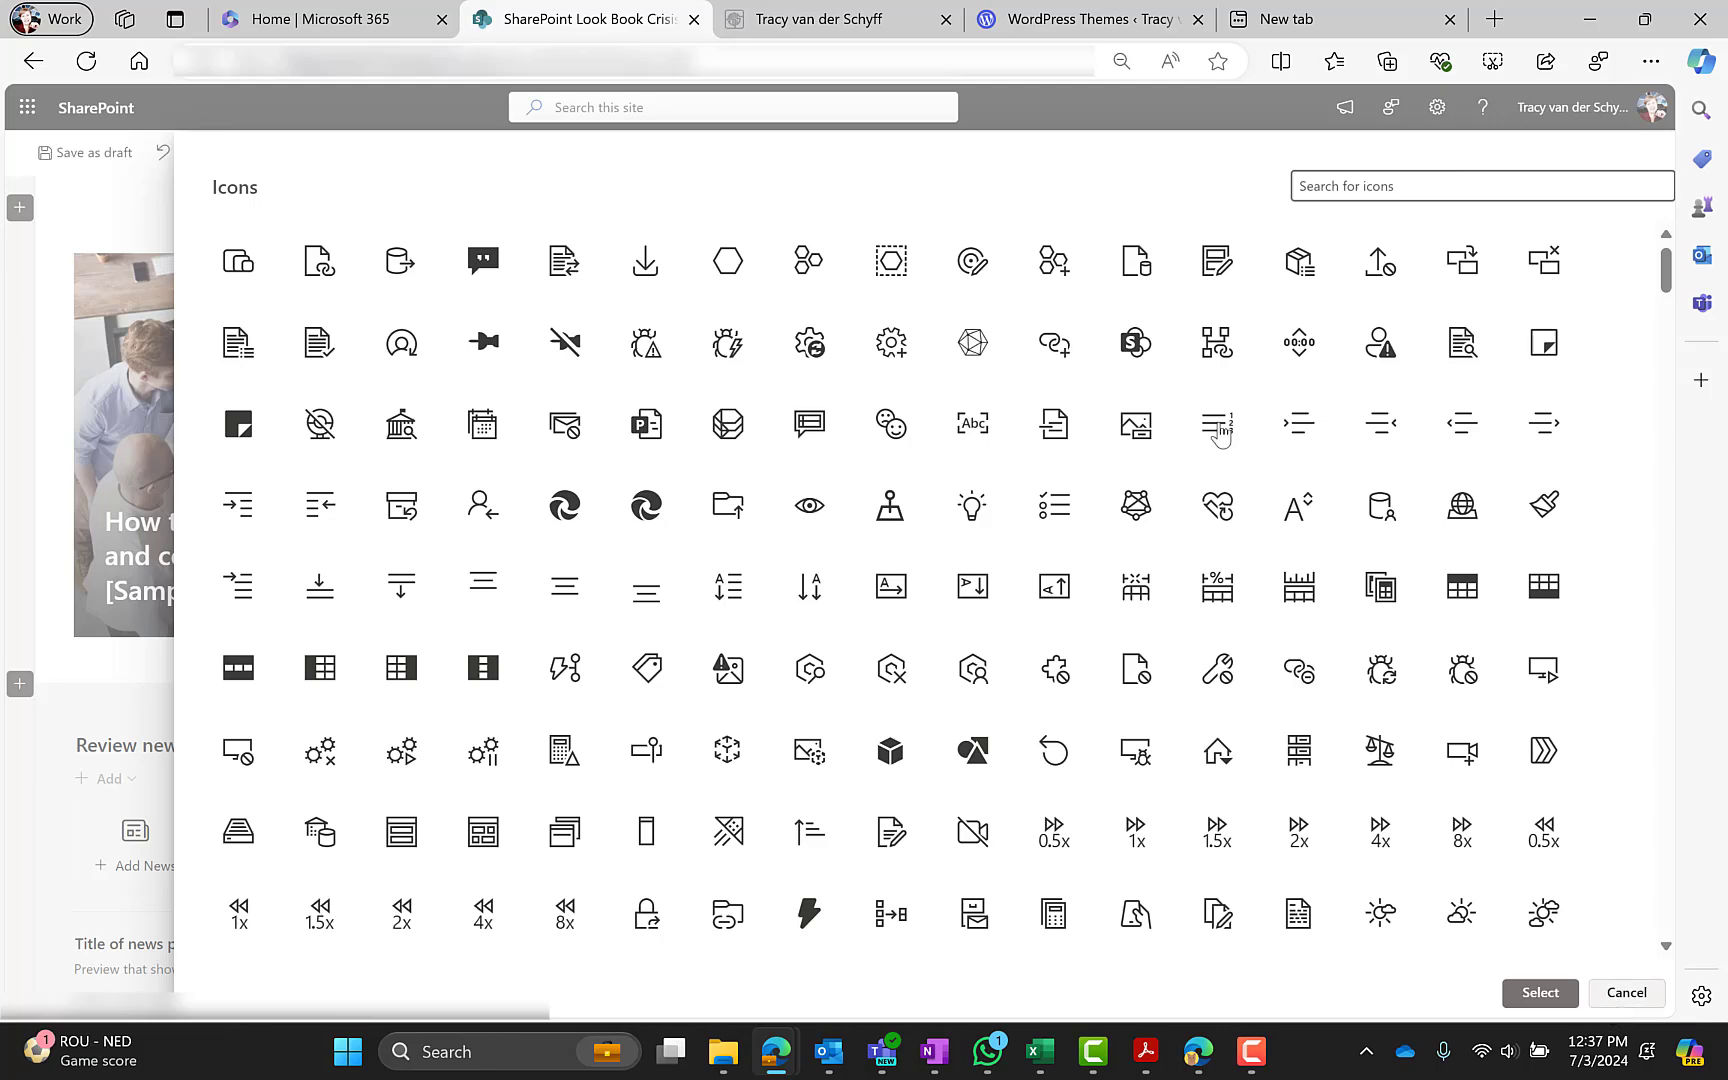
click(1626, 992)
Step: Try Top alignment and One line title text on the Essential resources quick links, and restore Center and Two lines
scroll(1143, 520, down, 3)
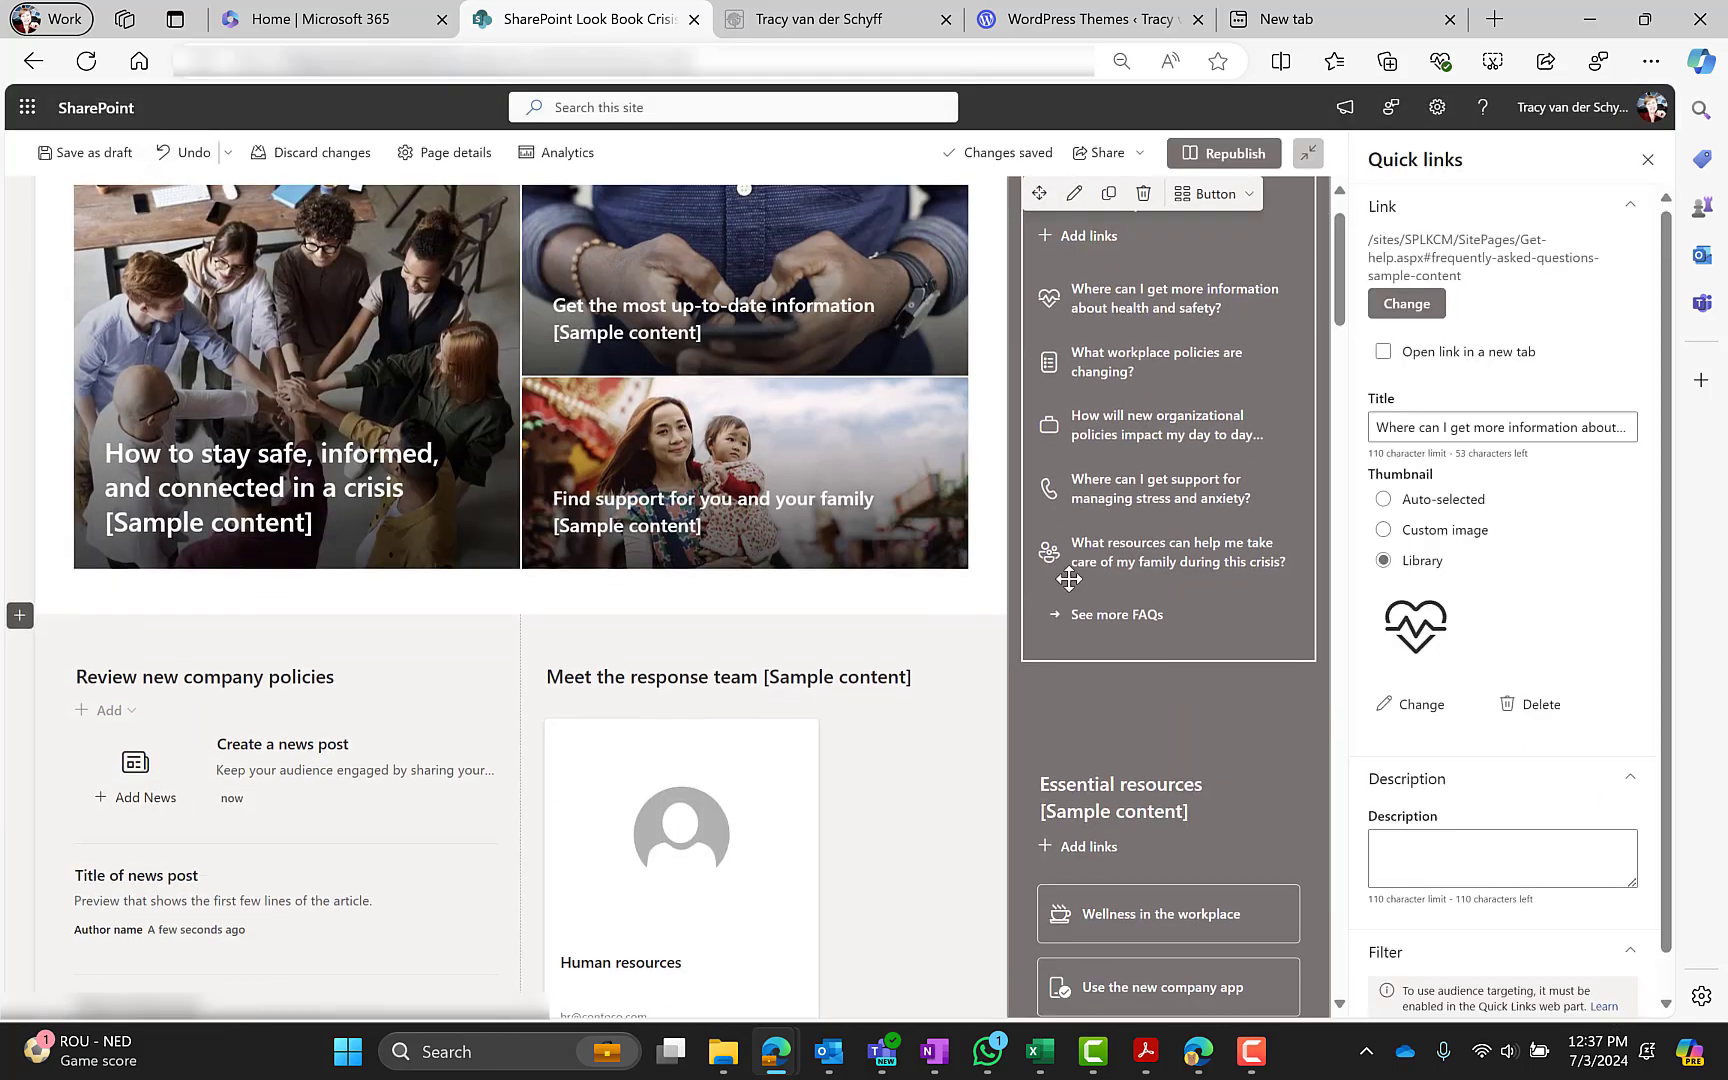
click(1143, 515)
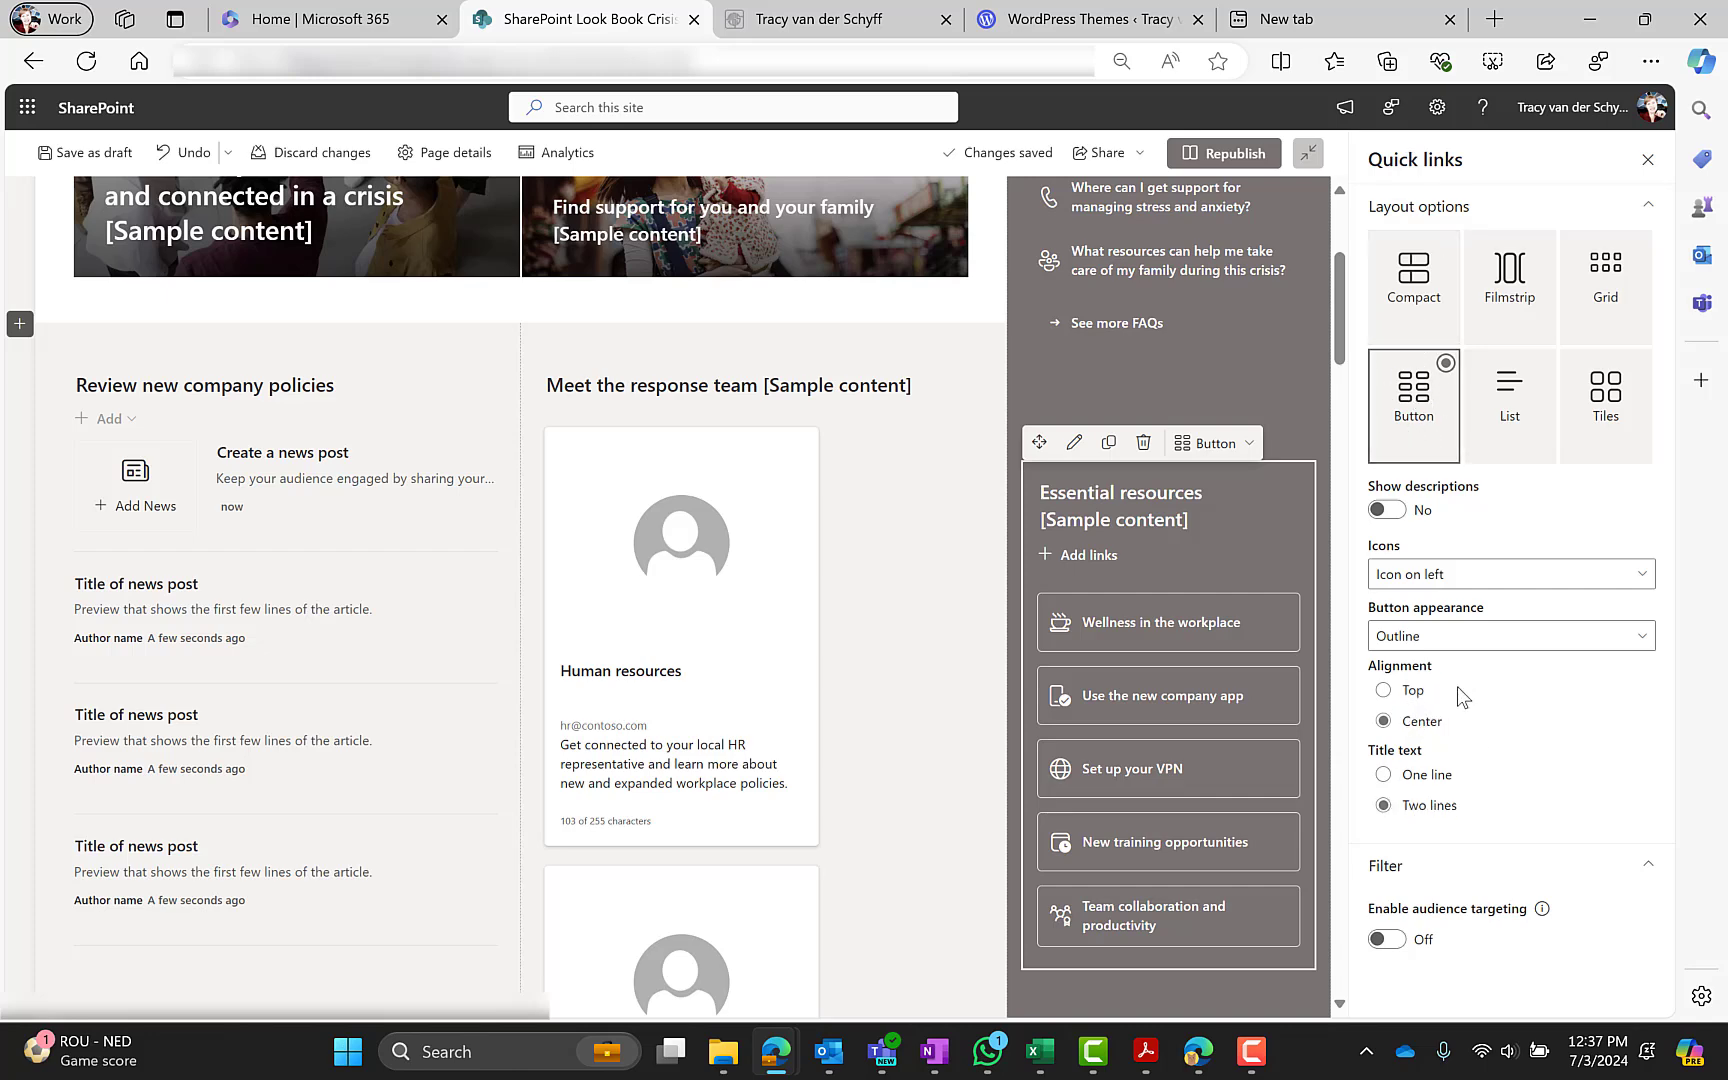
click(1408, 692)
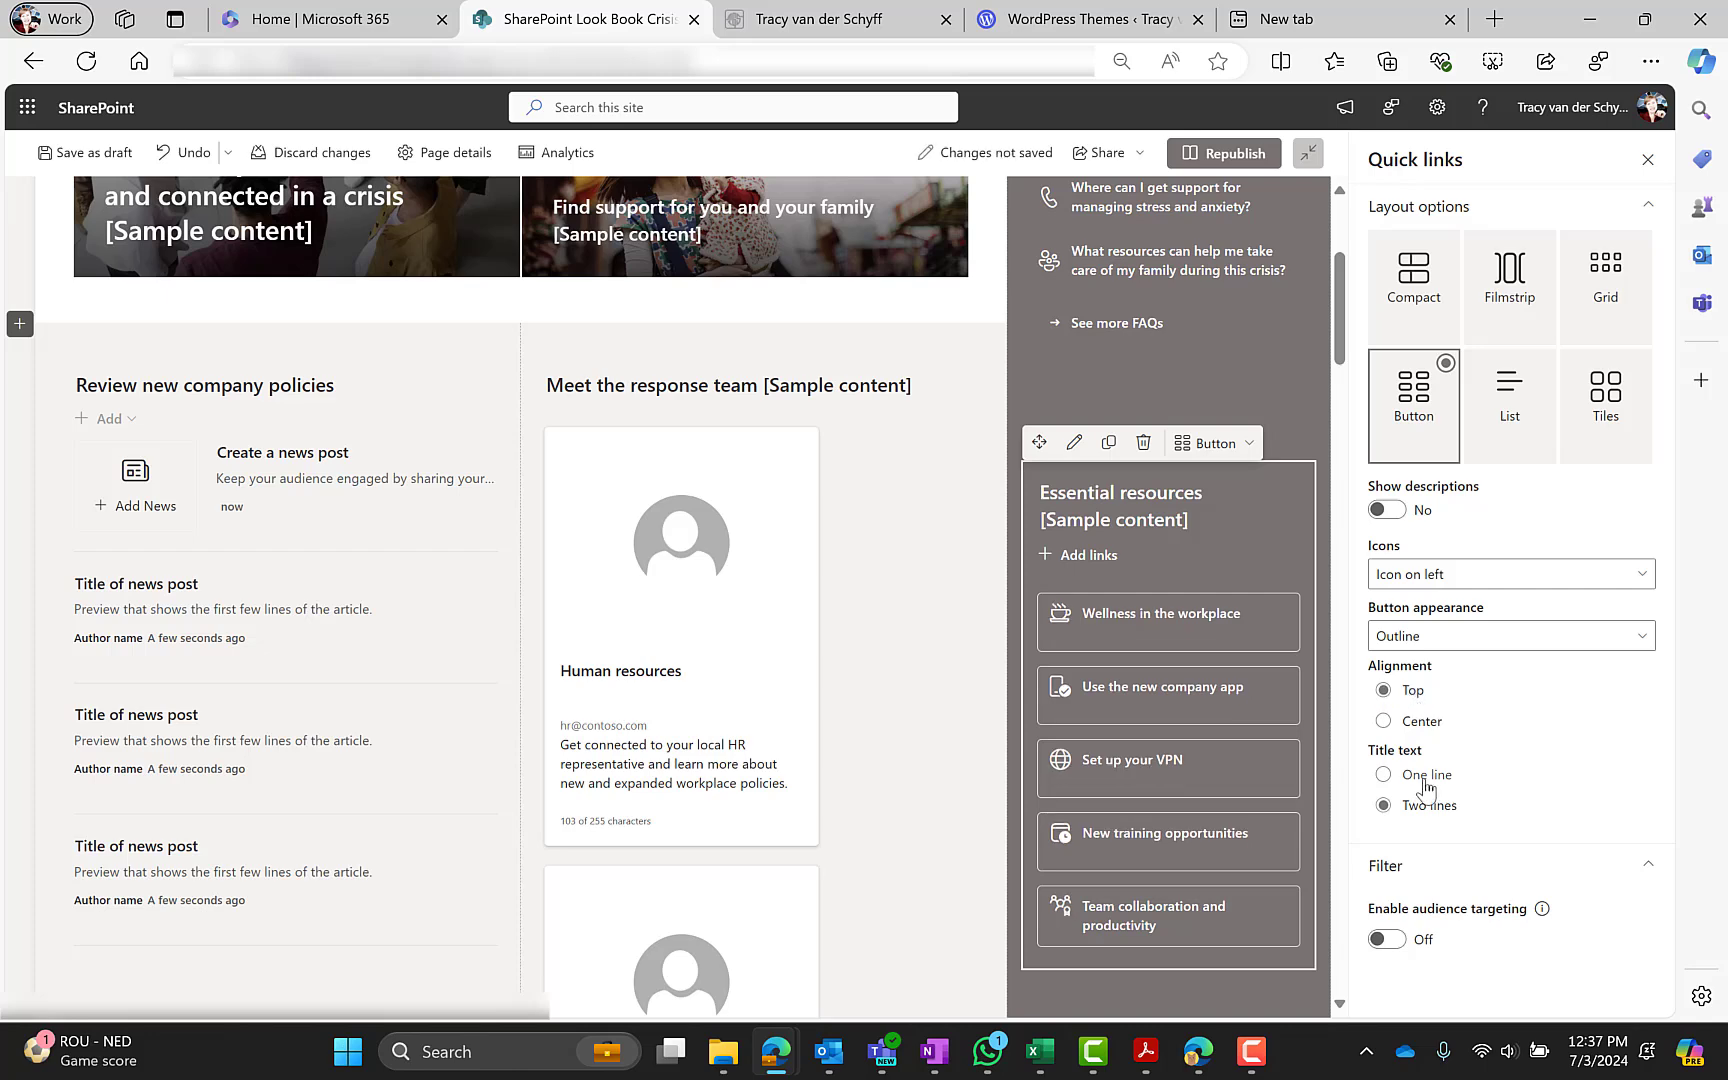
click(1424, 780)
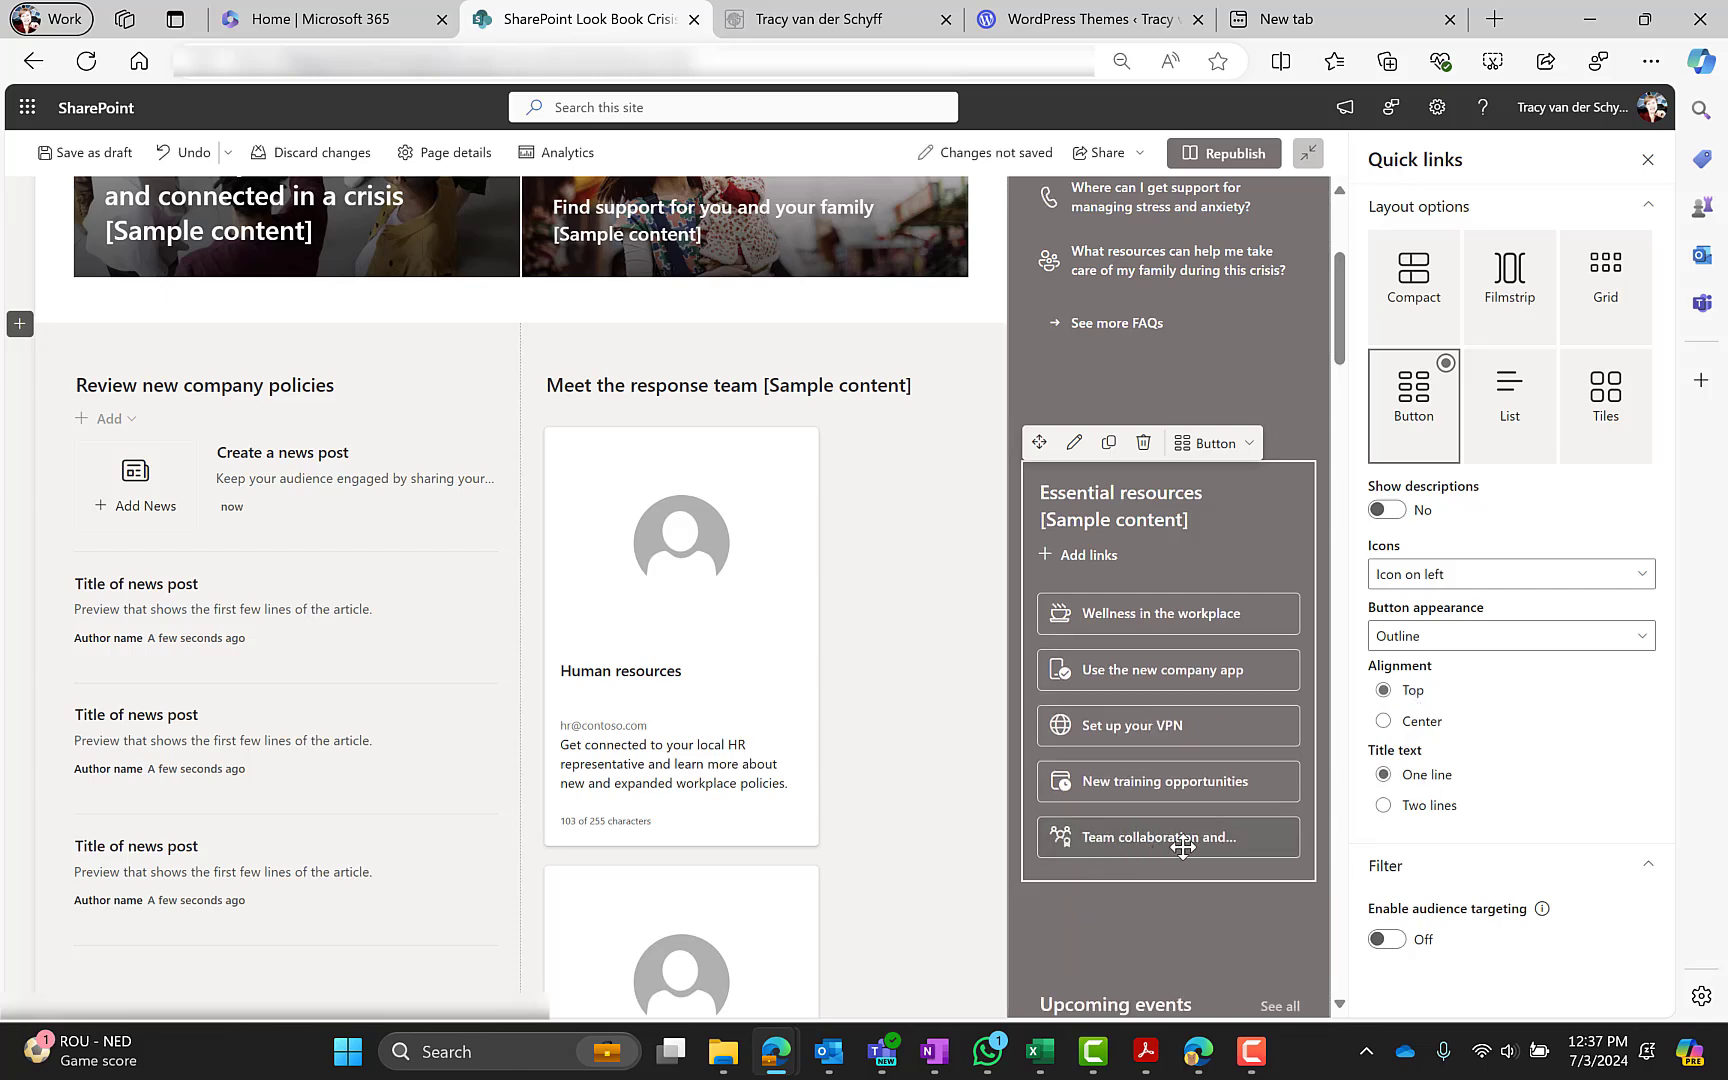
click(1420, 805)
click(1412, 720)
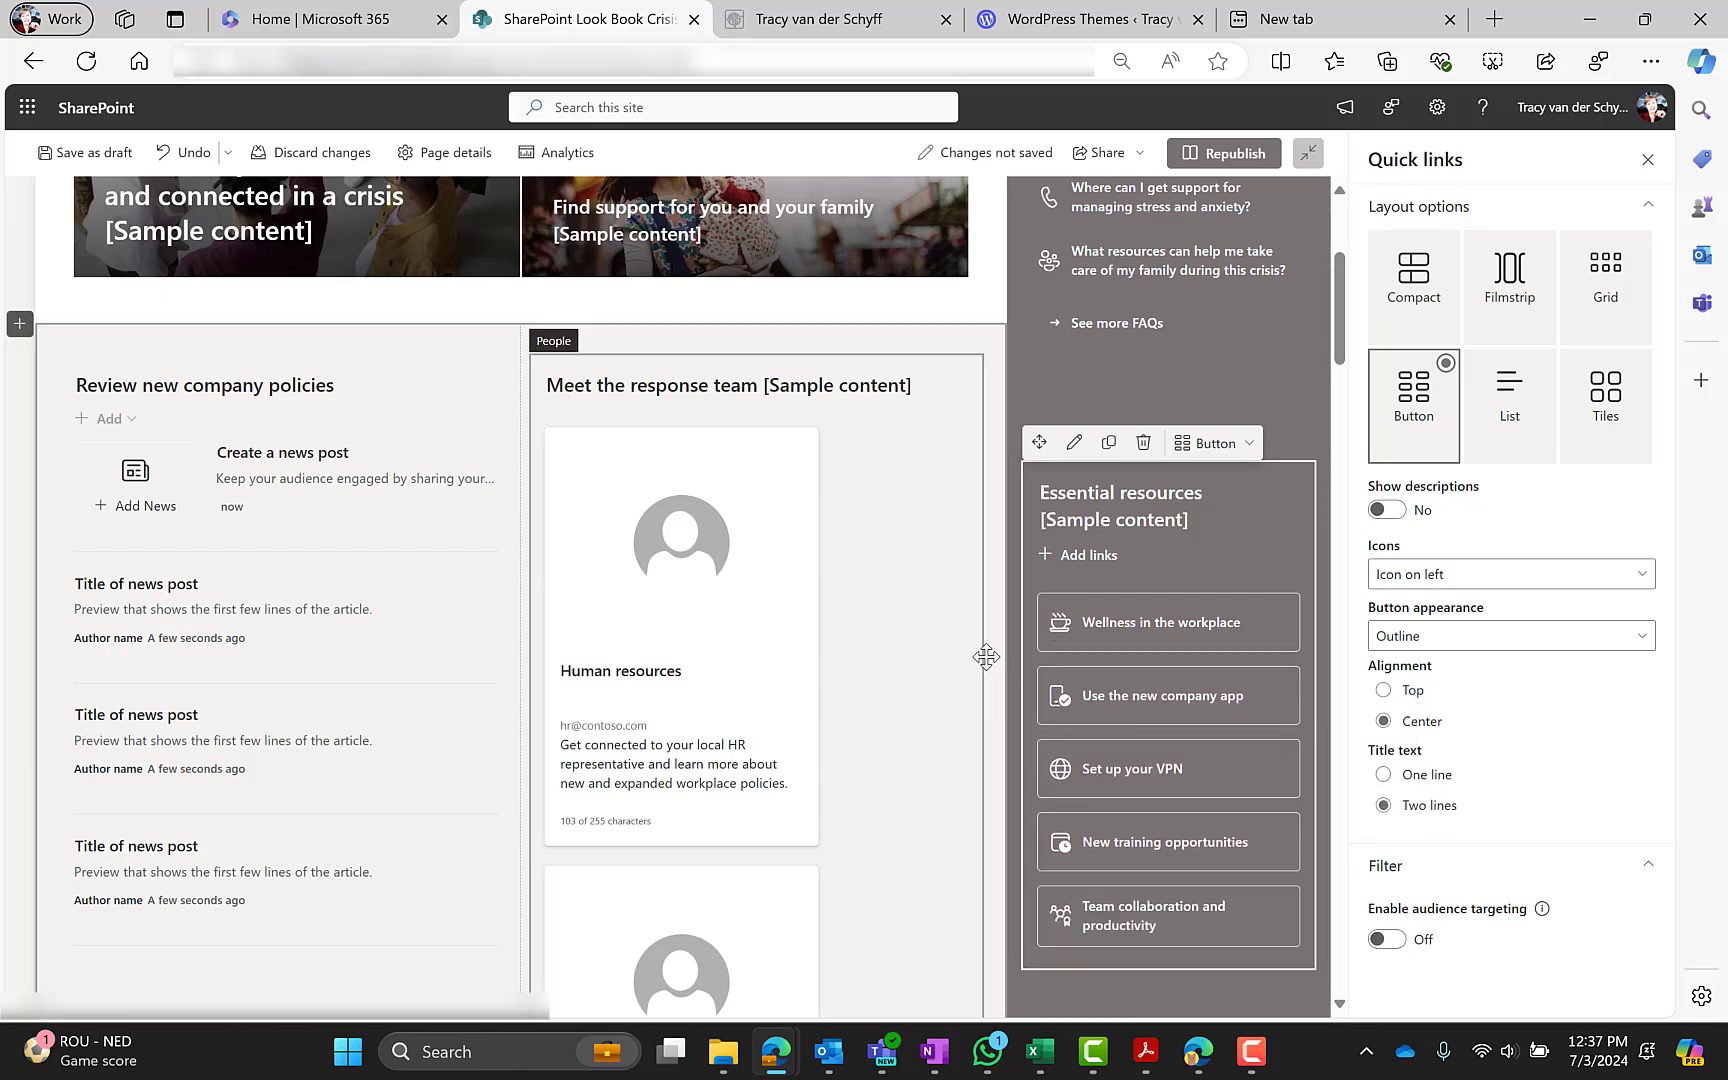
Step: Review the rest of the home page's Upcoming events area and republish the home page
scroll(990, 656, down, 7)
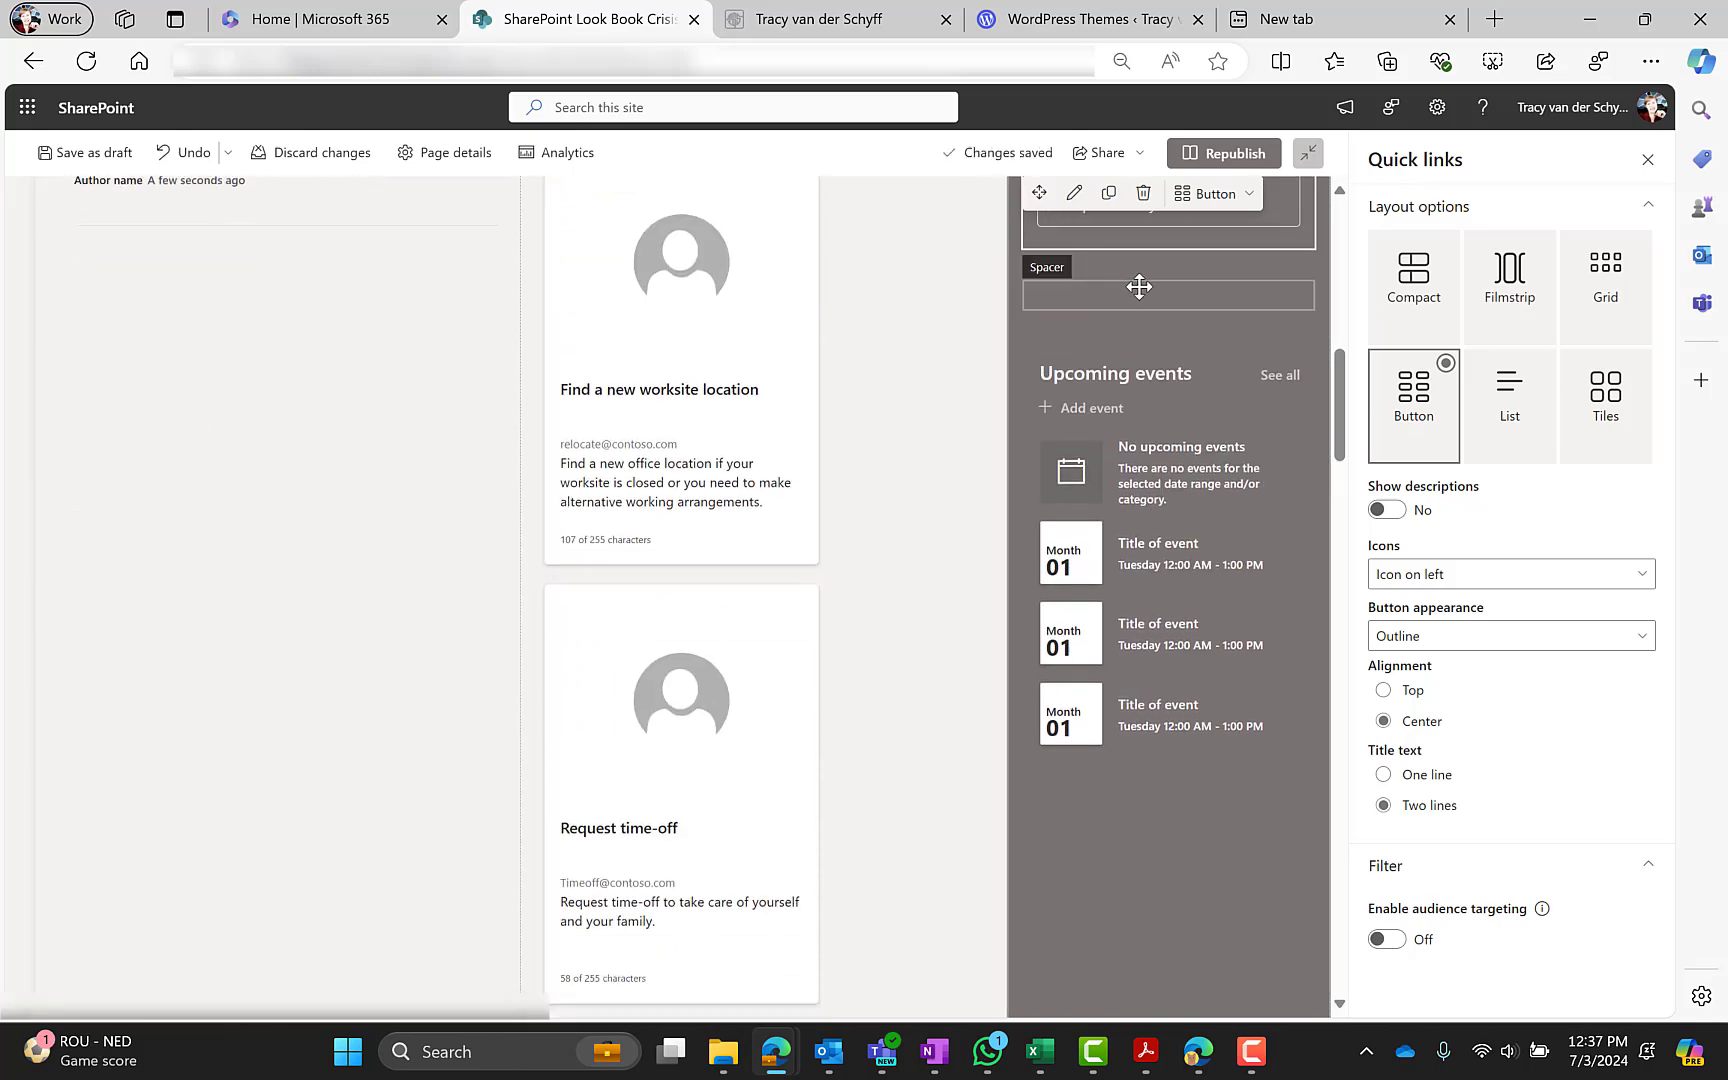
scroll(401, 656, down, 8)
scroll(403, 656, up, 18)
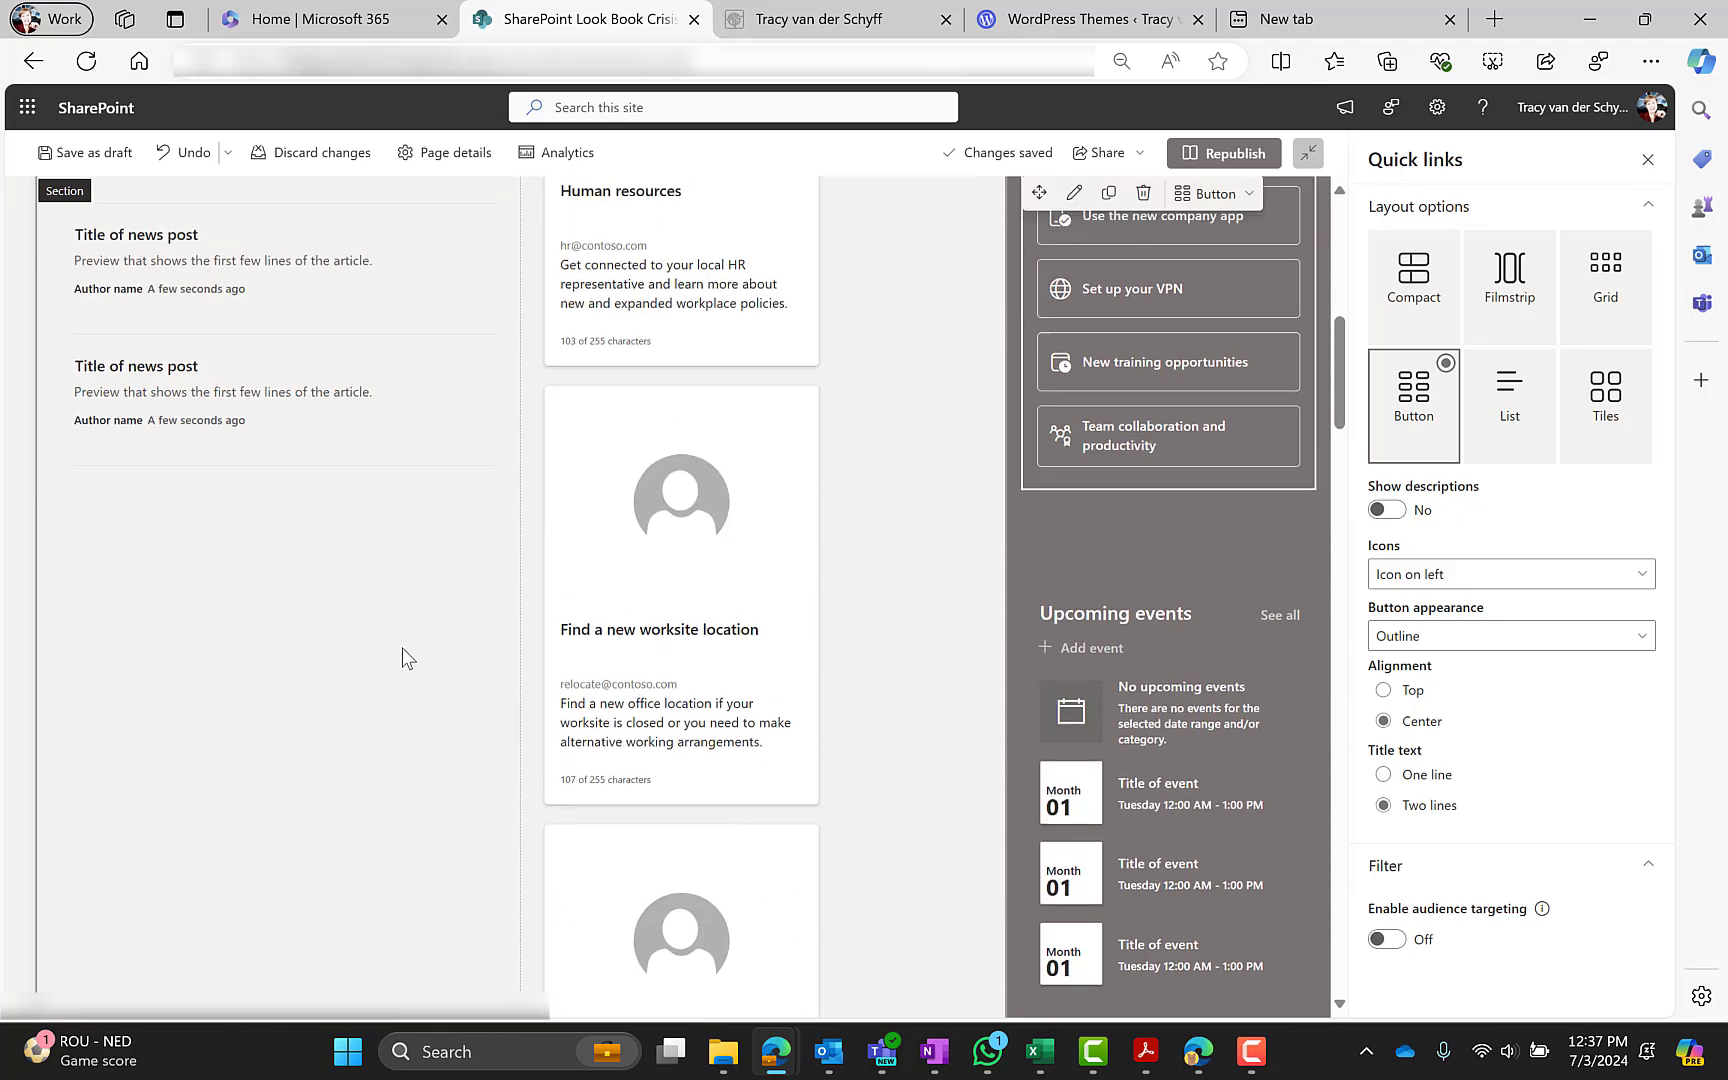
scroll(403, 656, up, 1)
click(1222, 153)
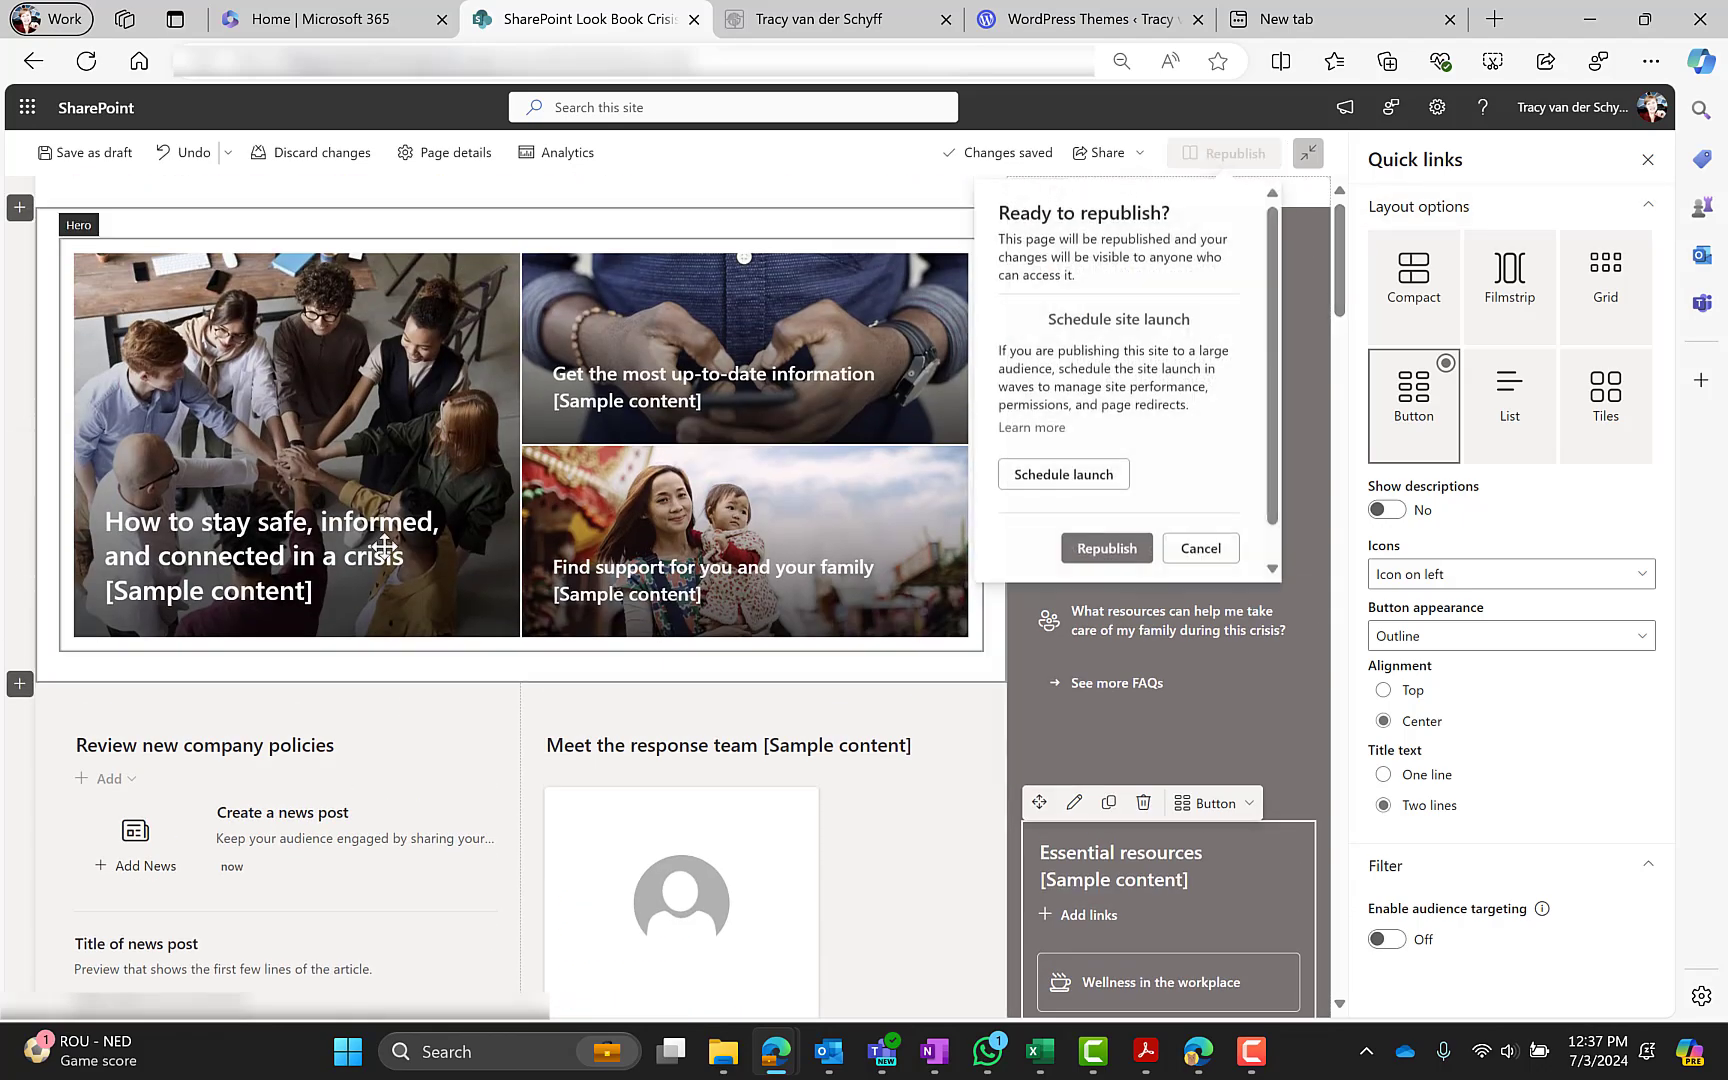
click(1107, 548)
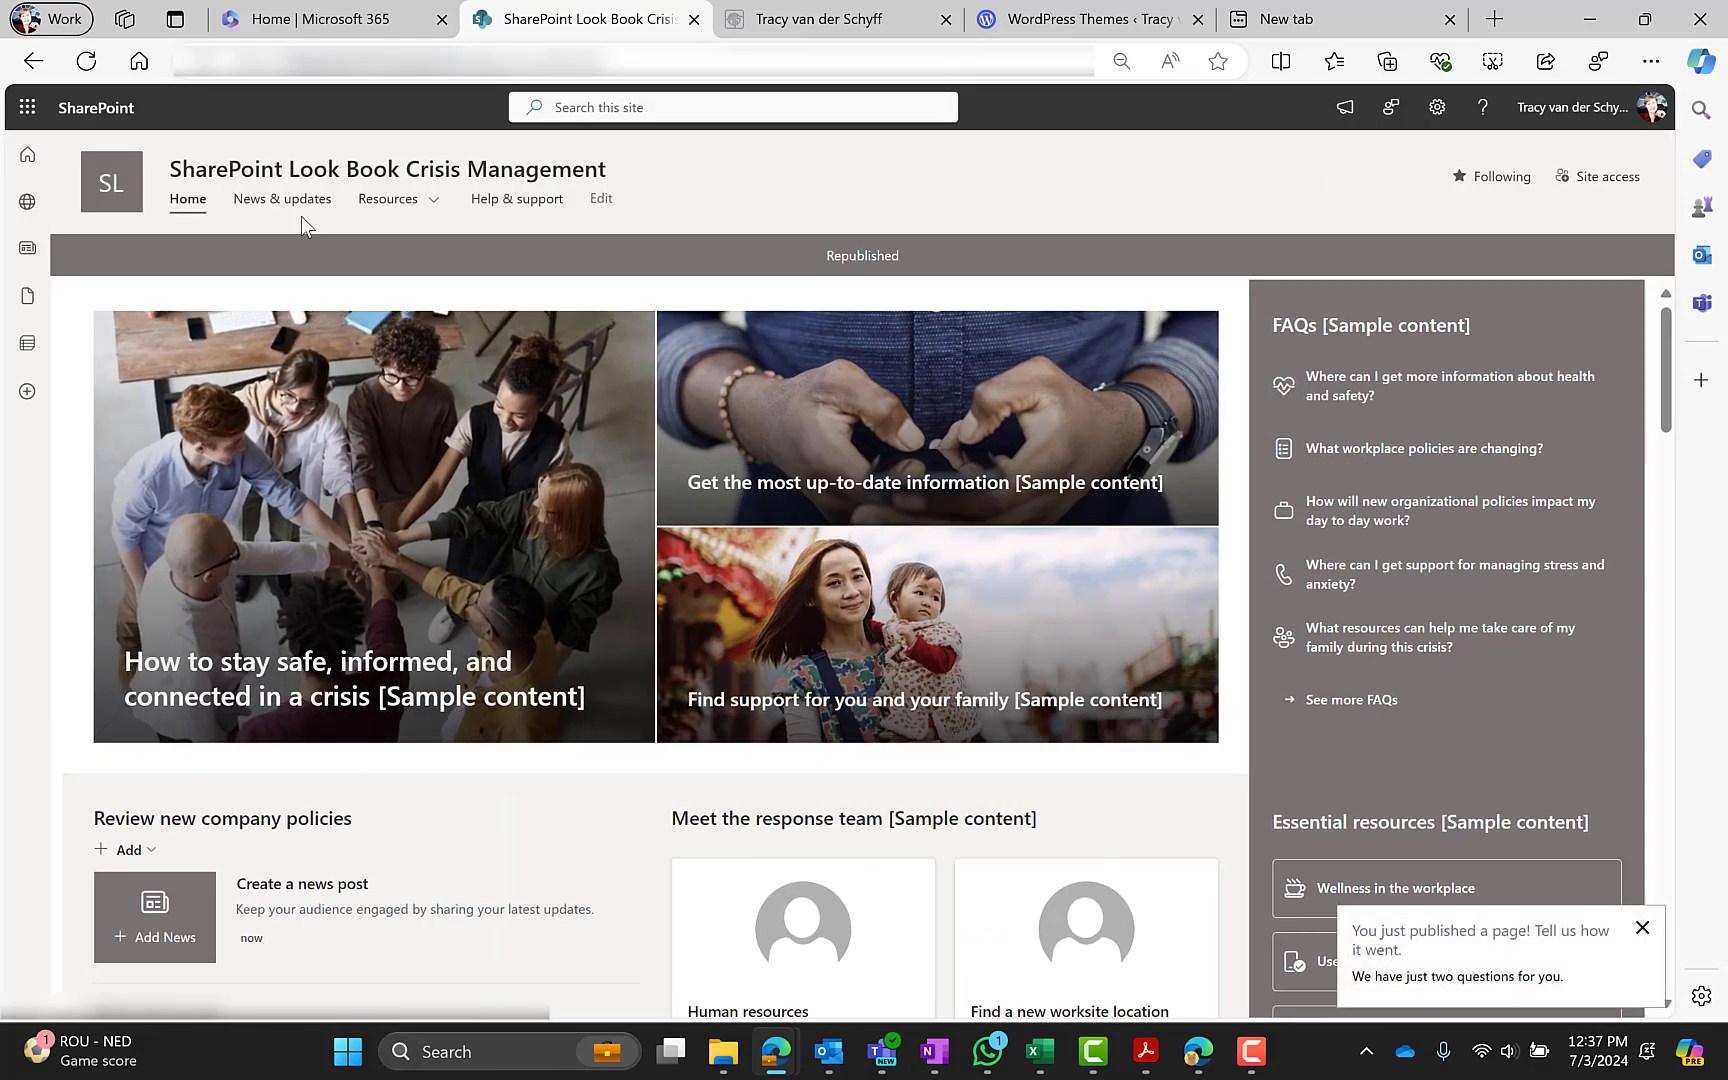
Step: Open the For the workplace page from the site's Resources navigation and put it in edit mode
click(296, 212)
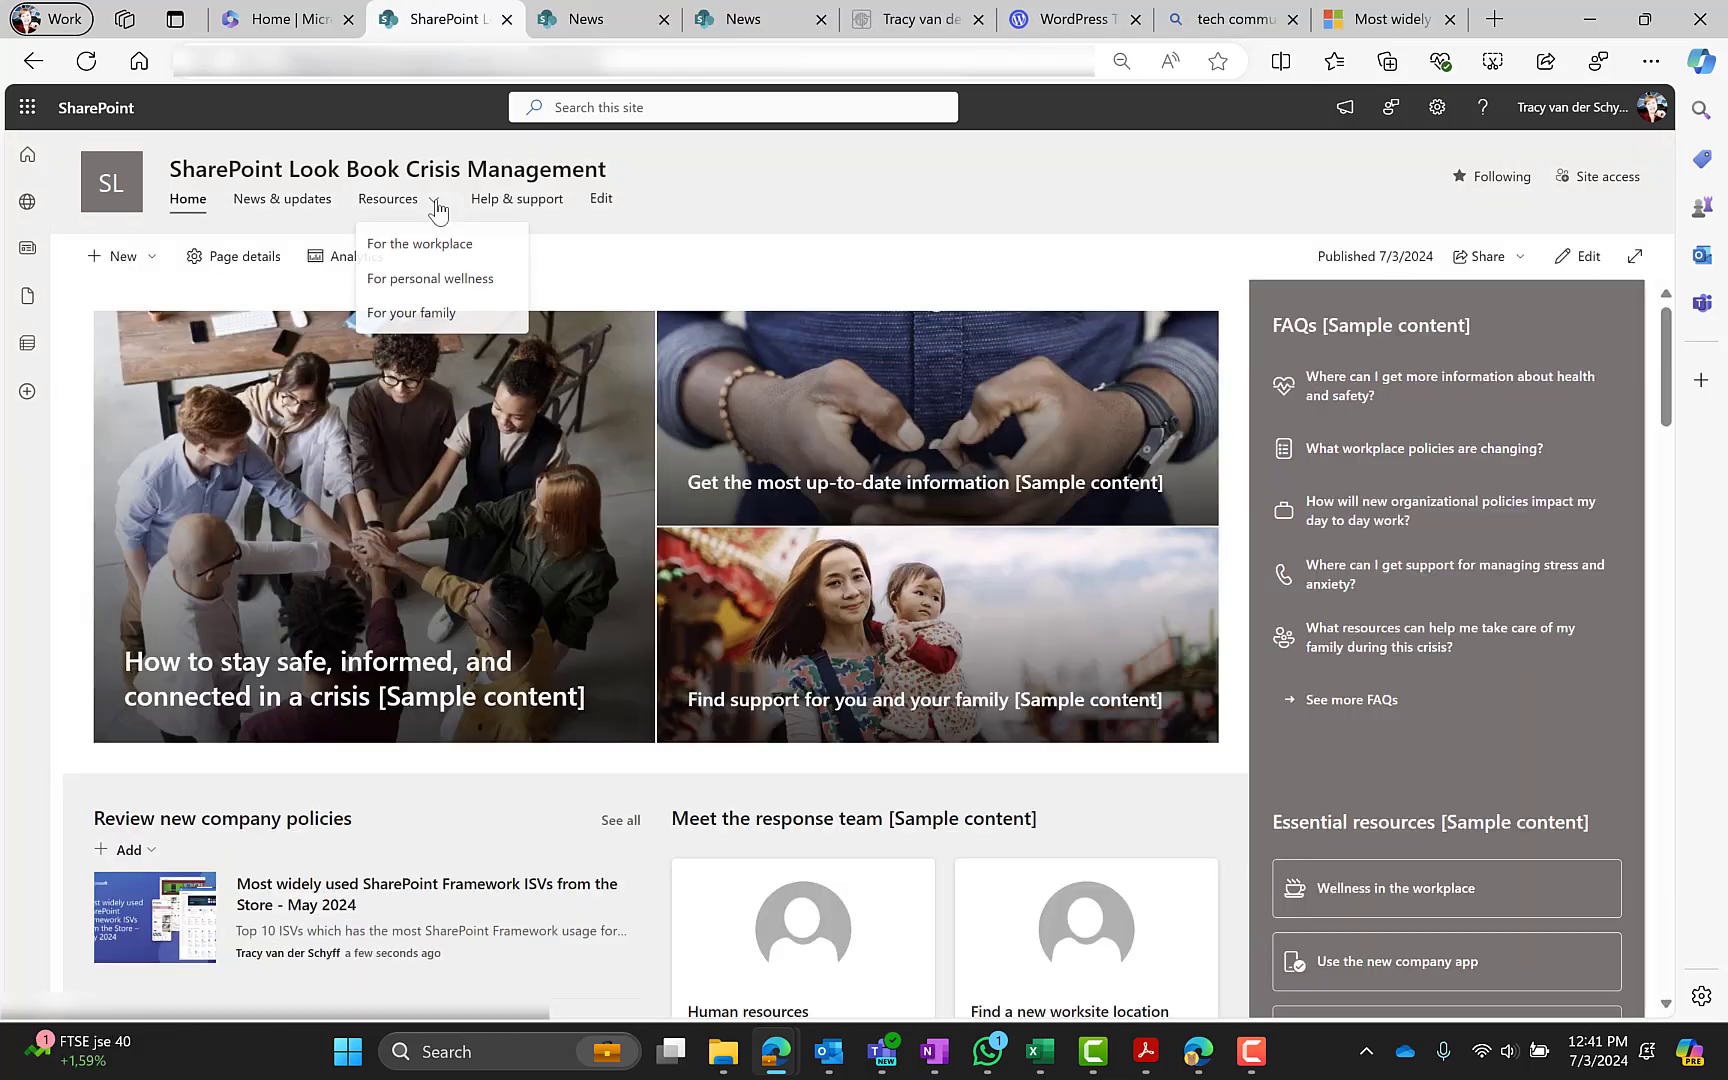
click(428, 243)
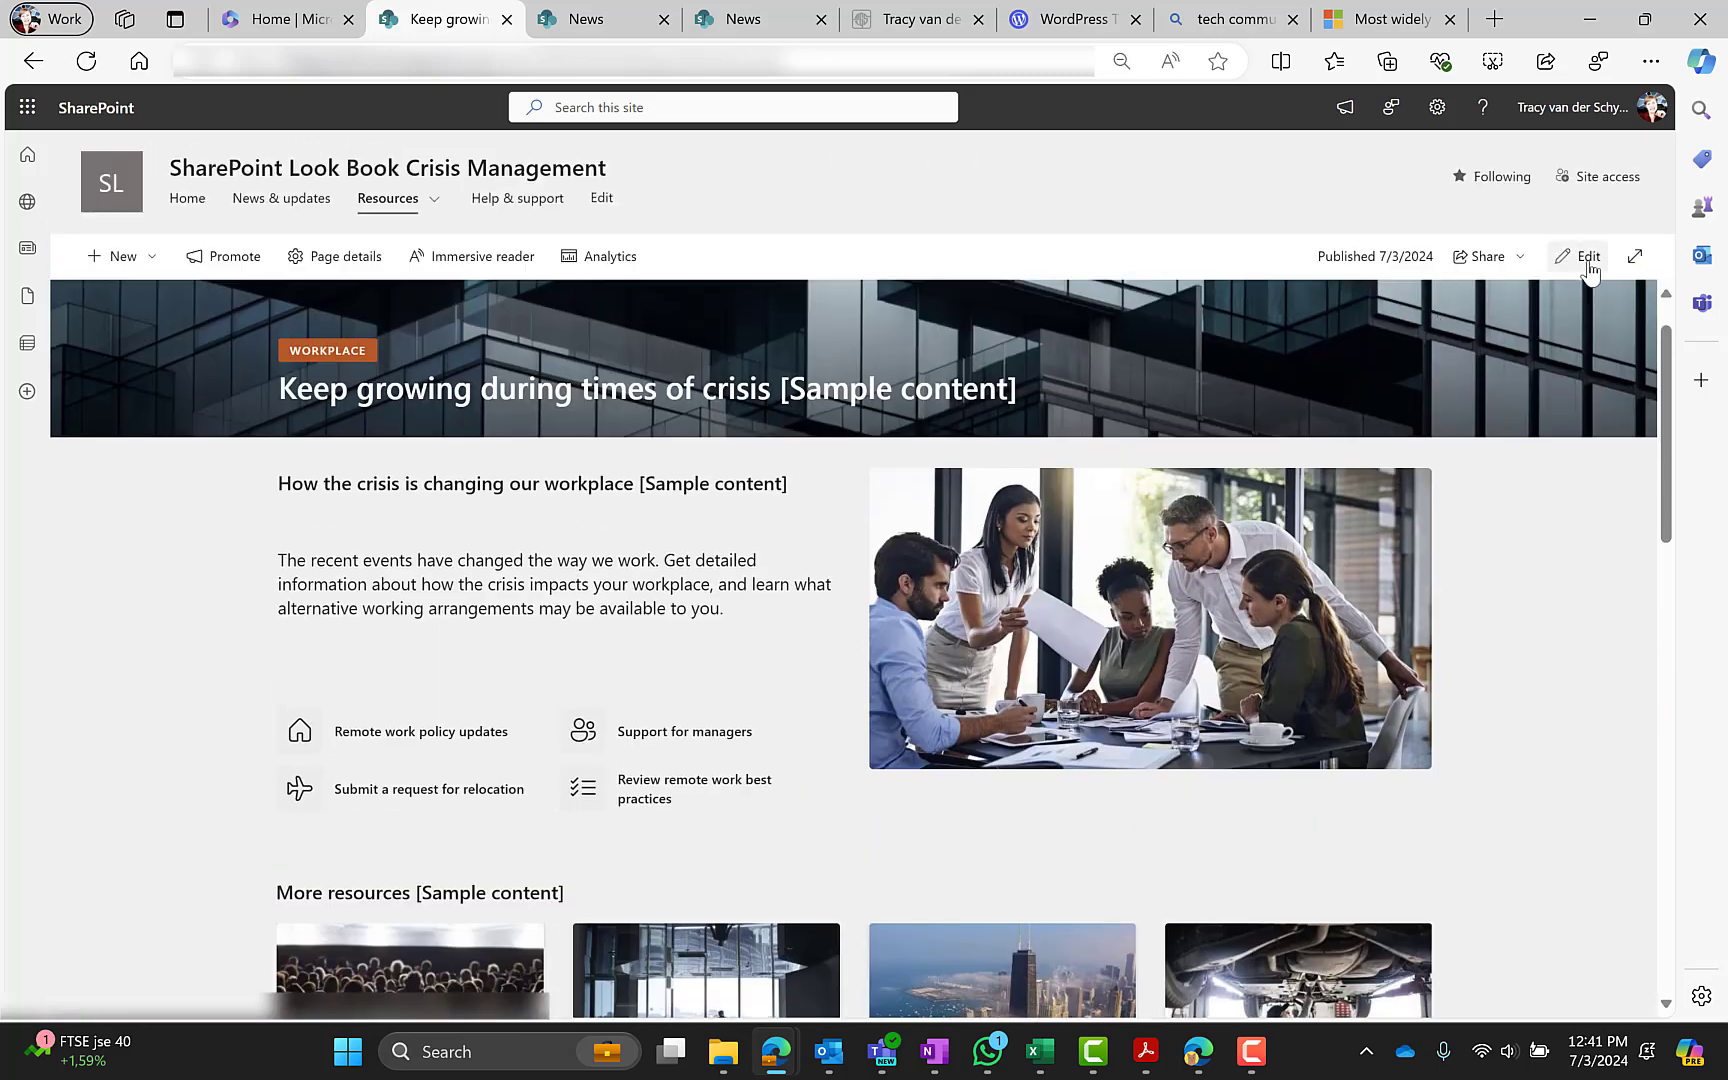
click(1584, 257)
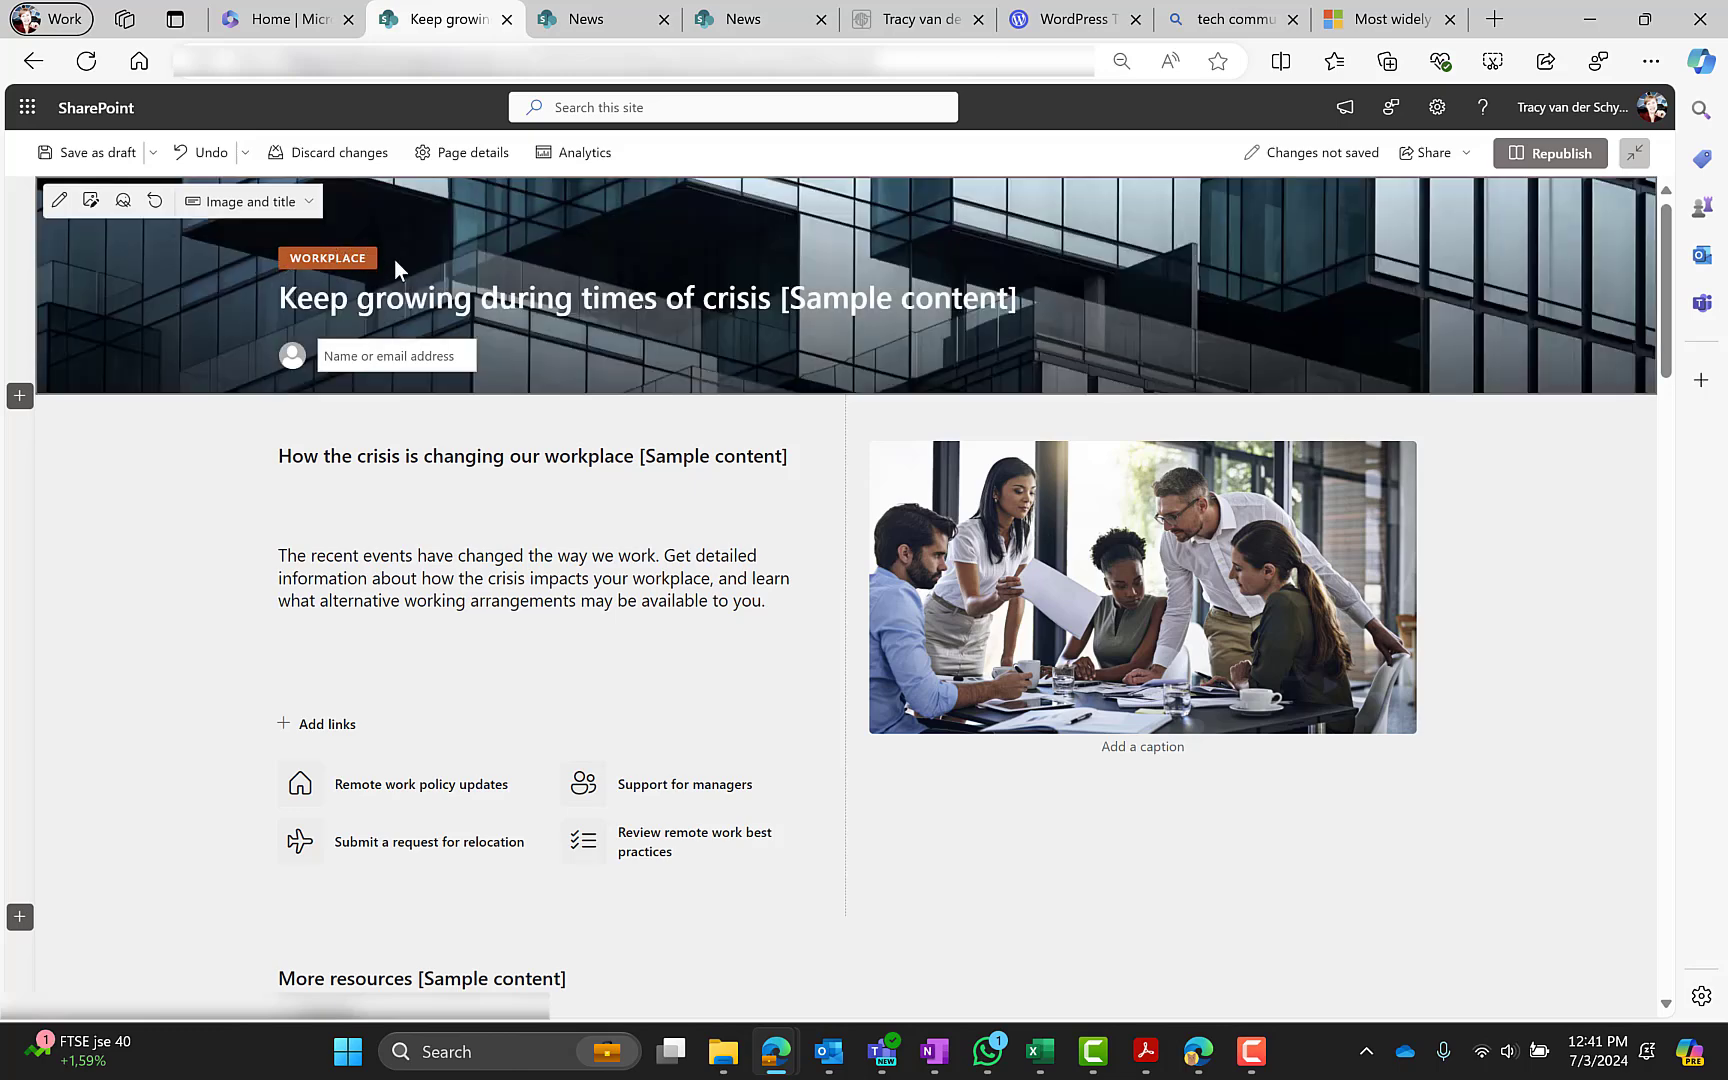
Step: Inspect the settings of the title area, introductory text, quick links, meeting image and first More resources web part
click(57, 200)
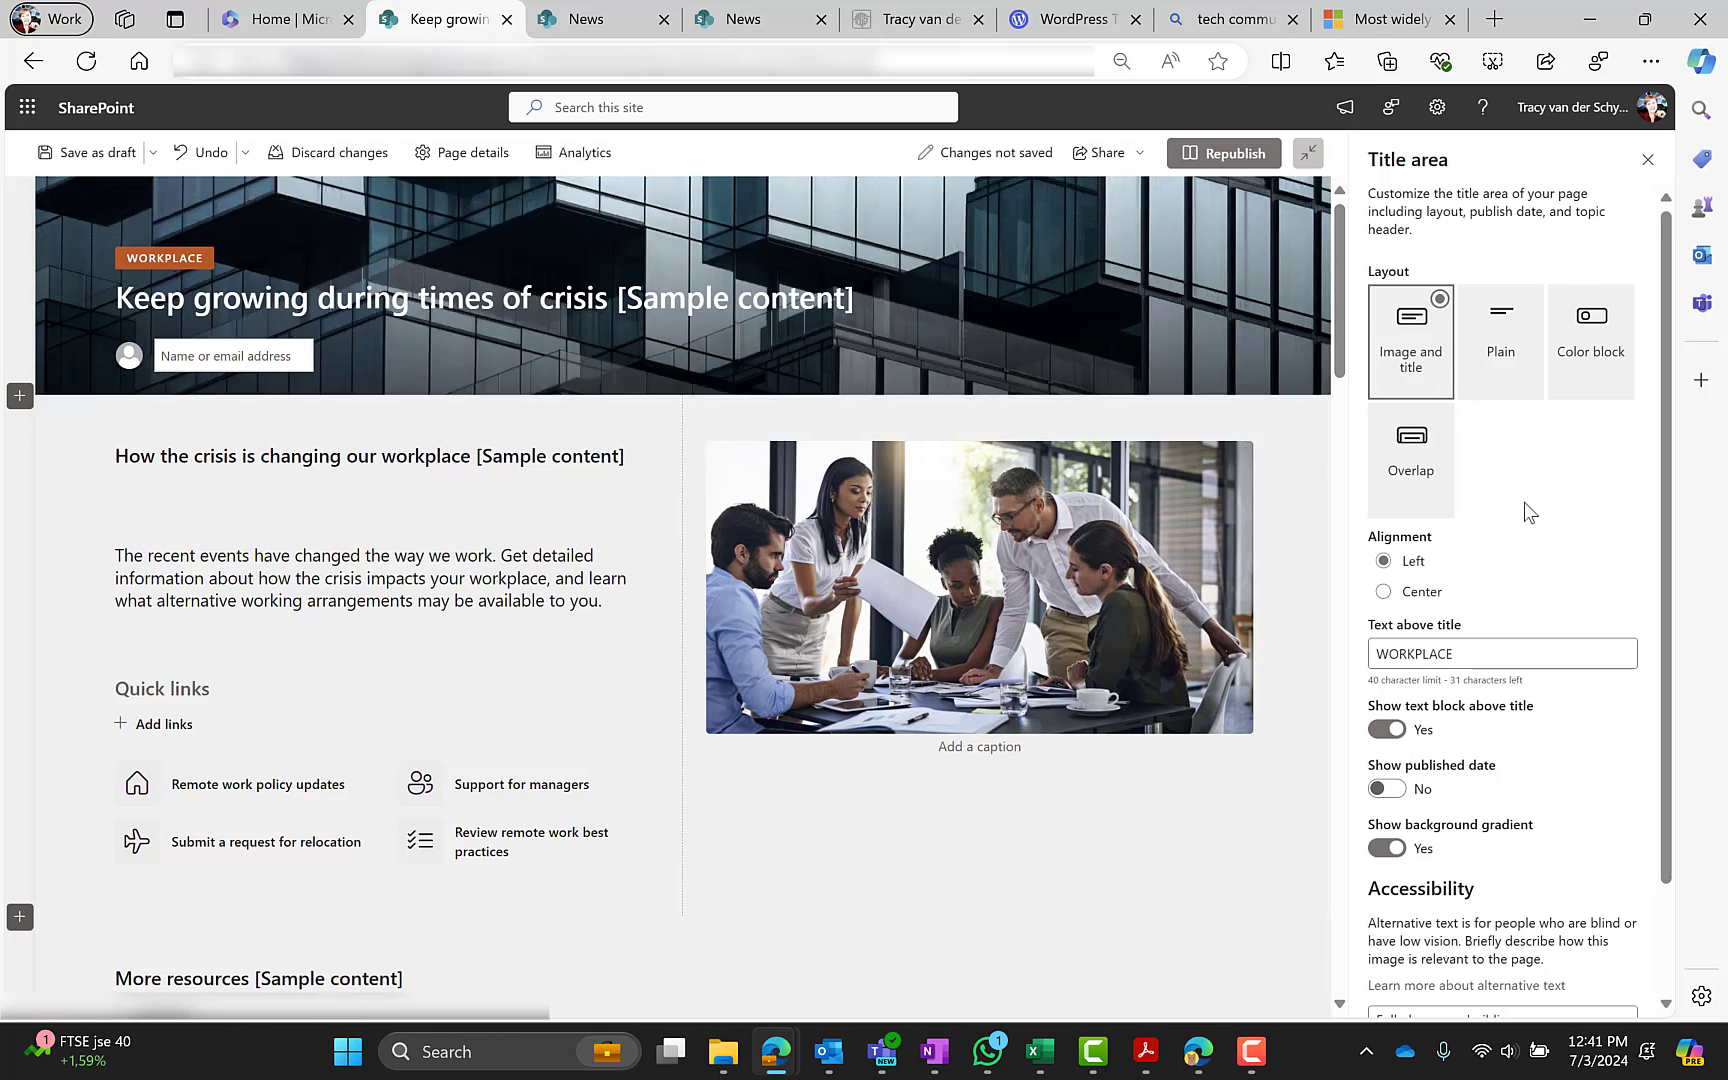
drag(1508, 660, 1366, 726)
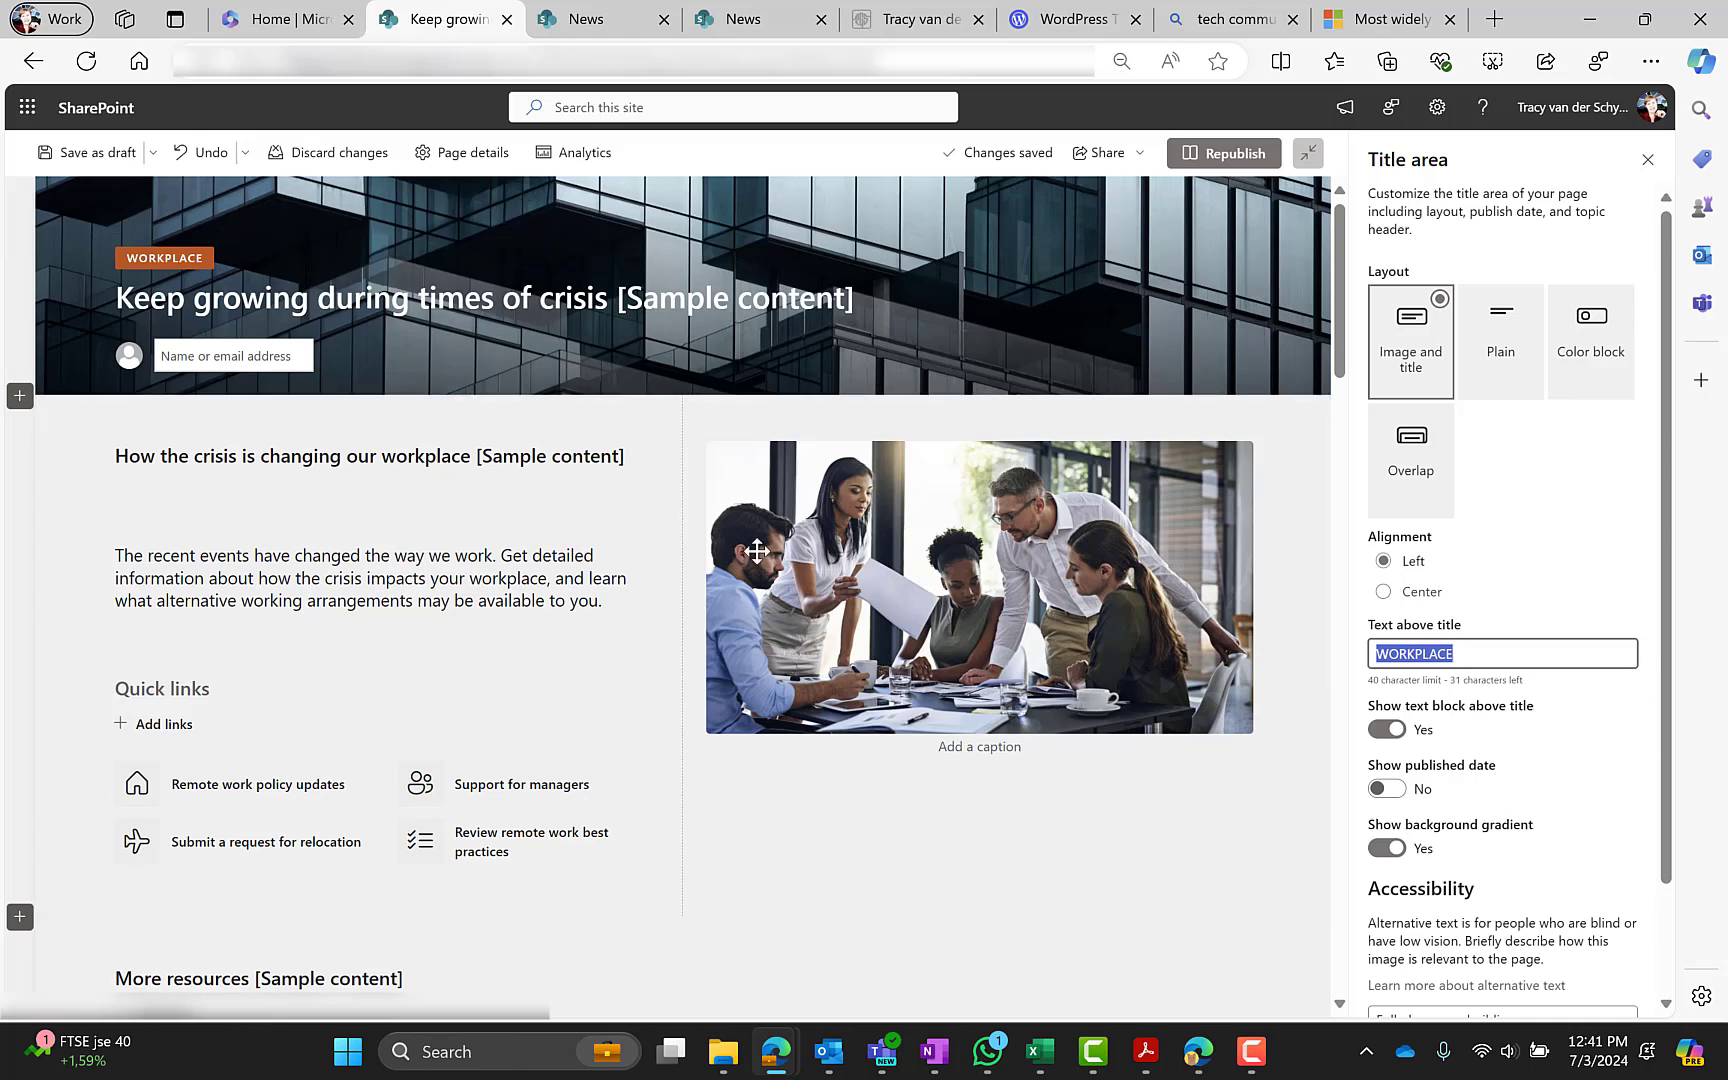
click(285, 463)
click(285, 578)
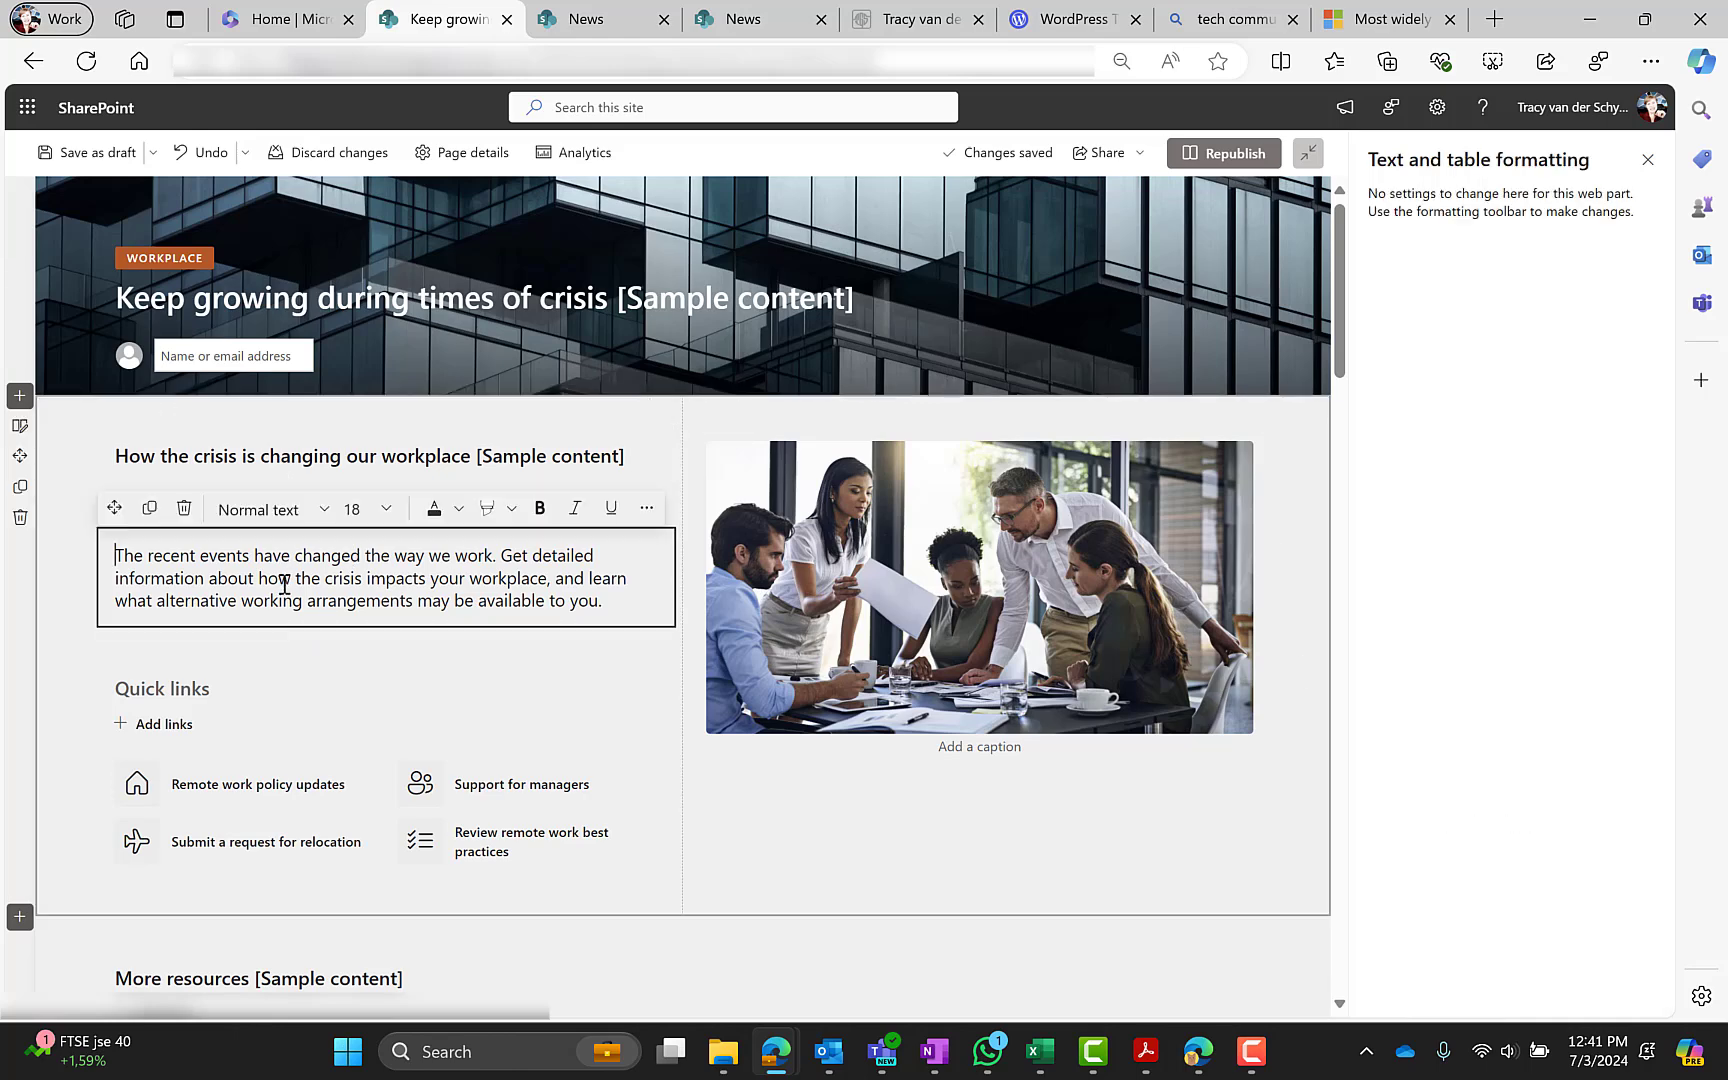
click(190, 692)
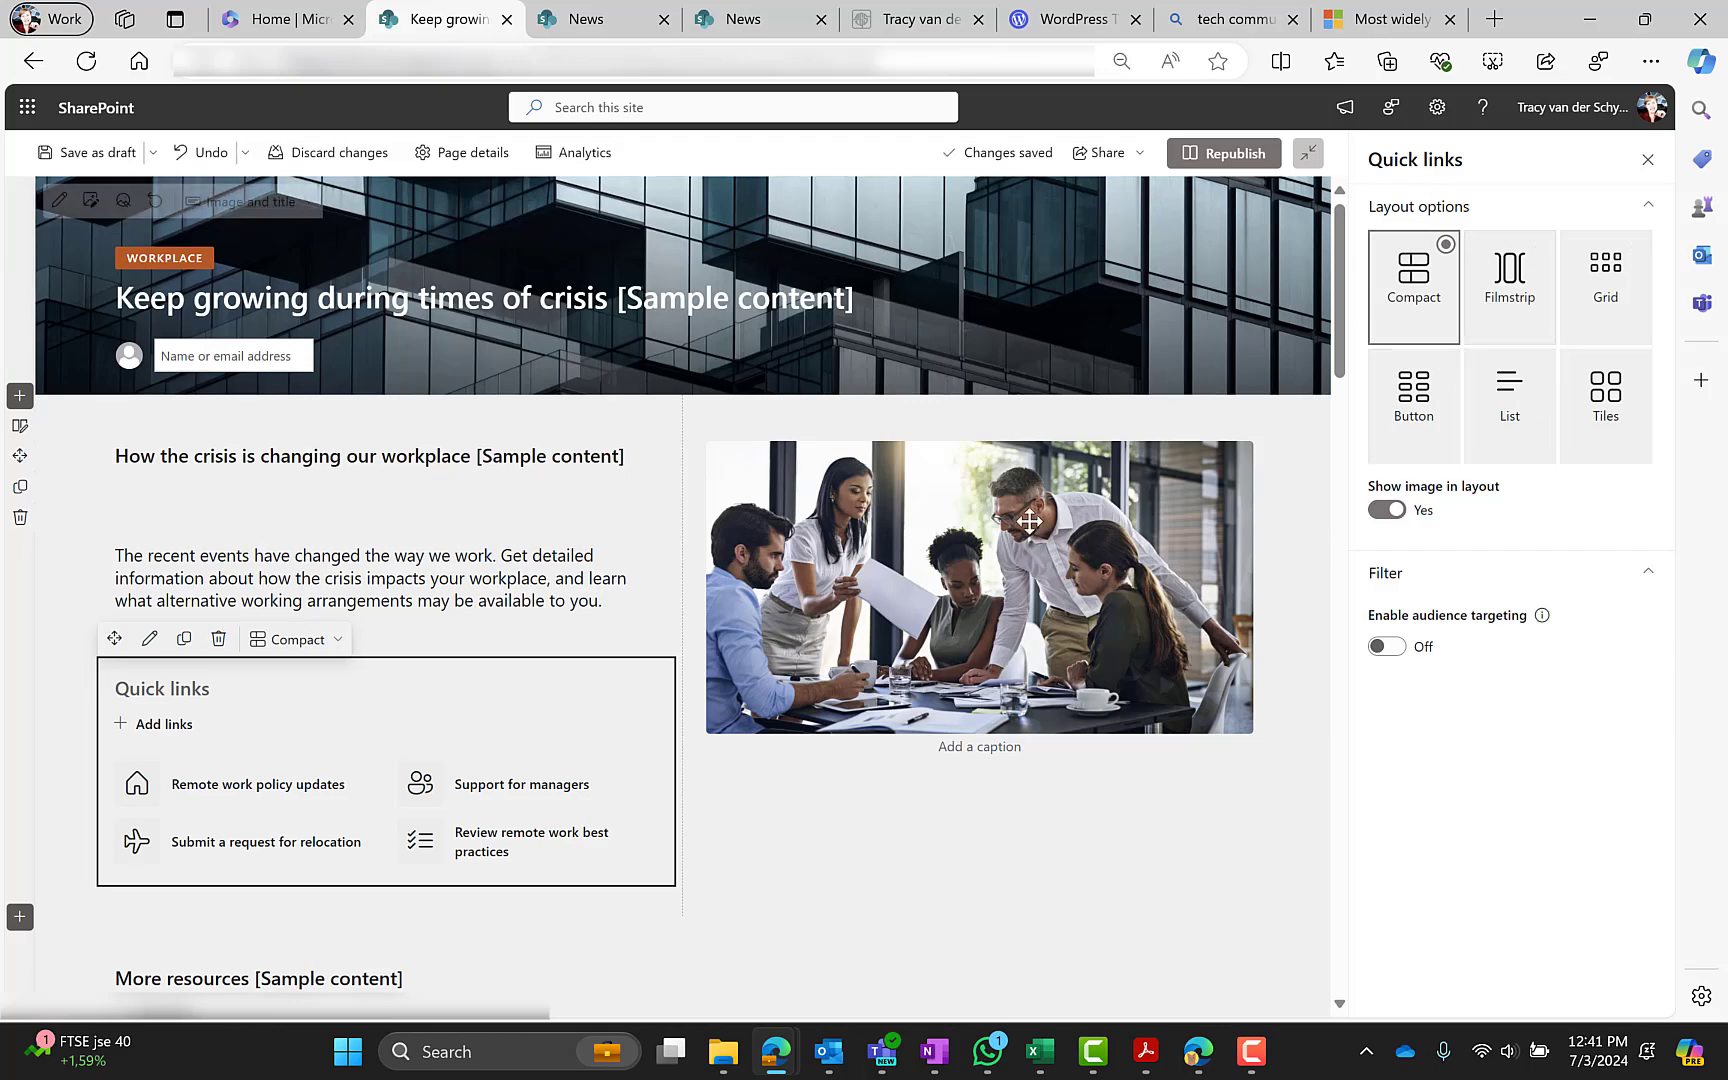
click(978, 572)
scroll(397, 609, down, 5)
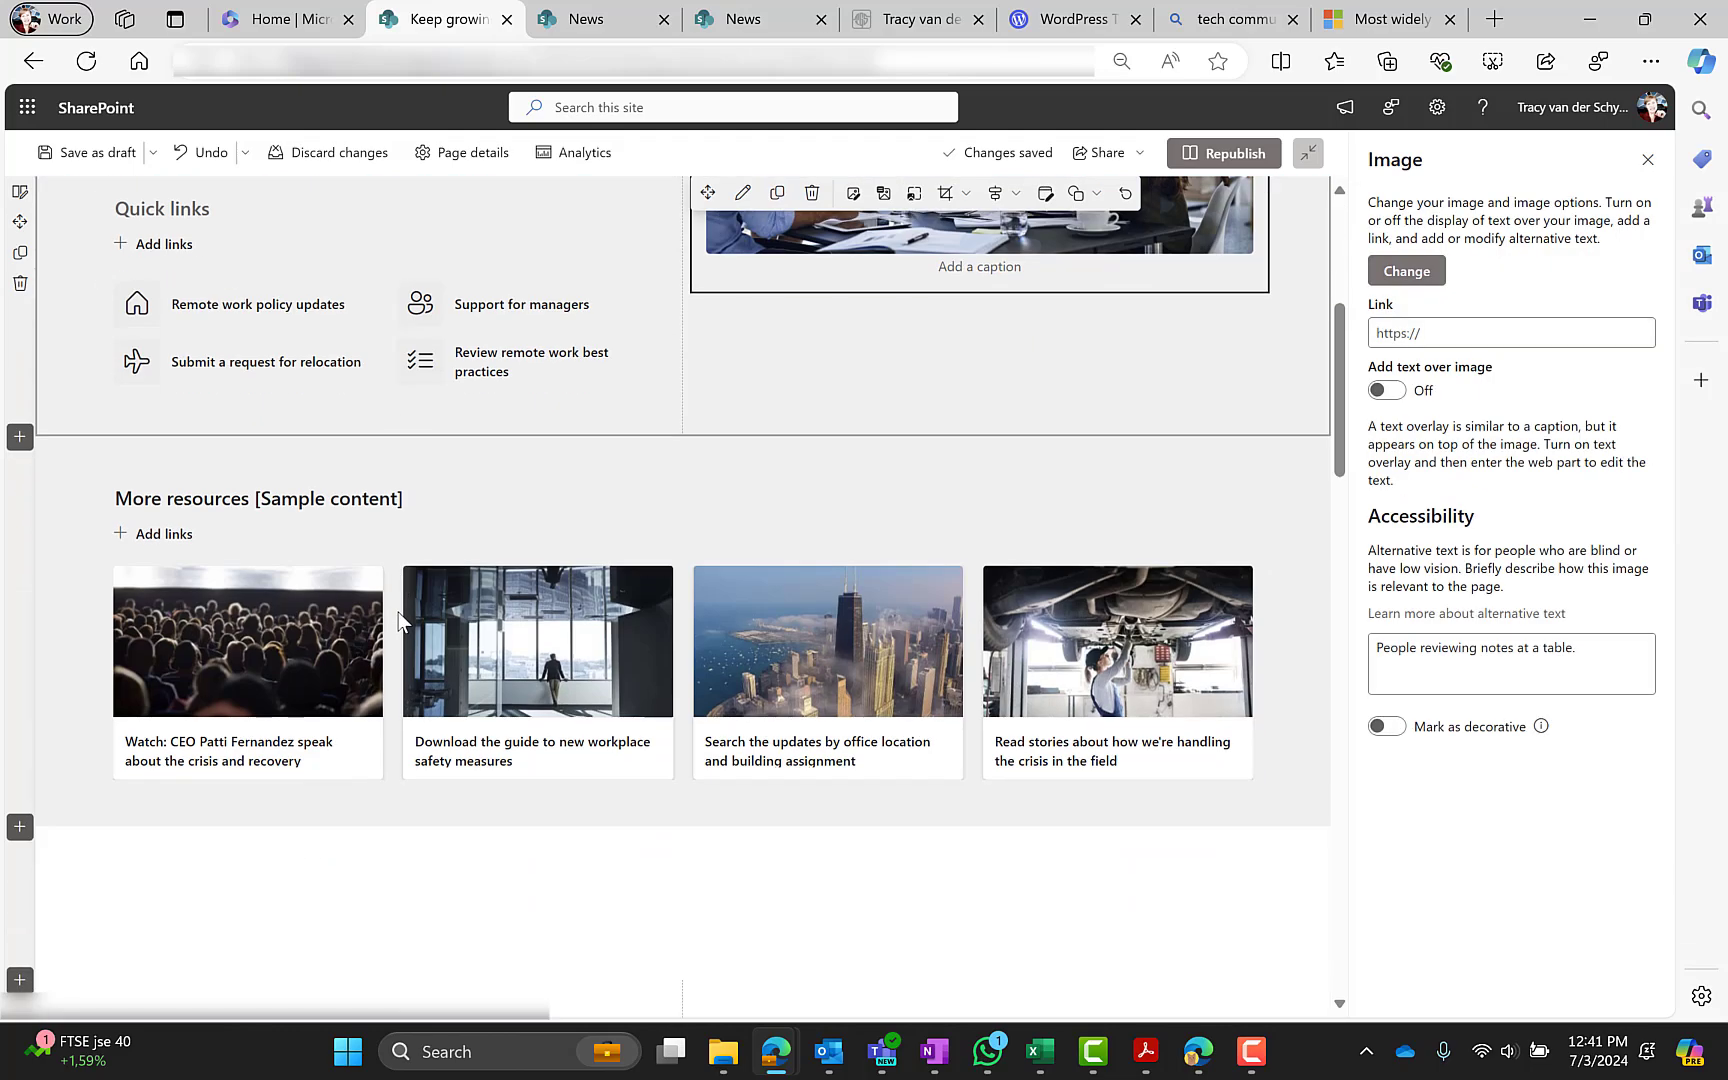
click(245, 500)
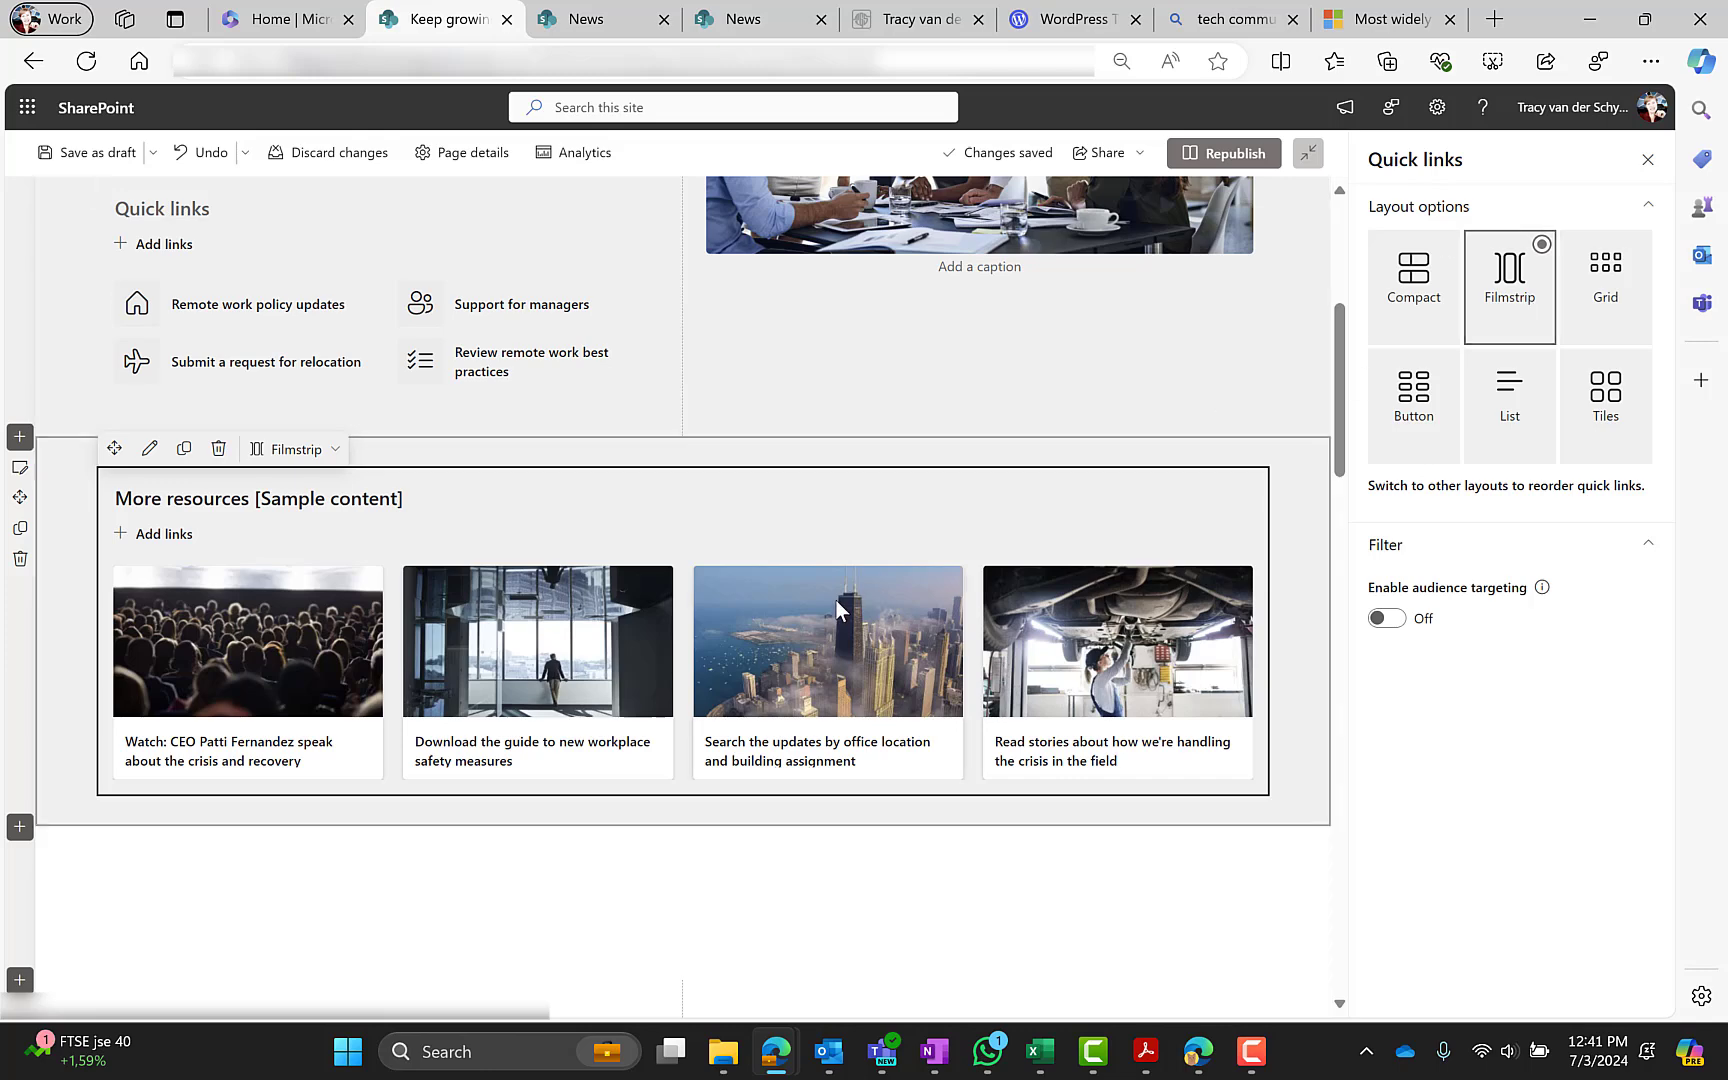
Step: Delete the empty one-column section above the Advancing your career content
scroll(263, 742, down, 4)
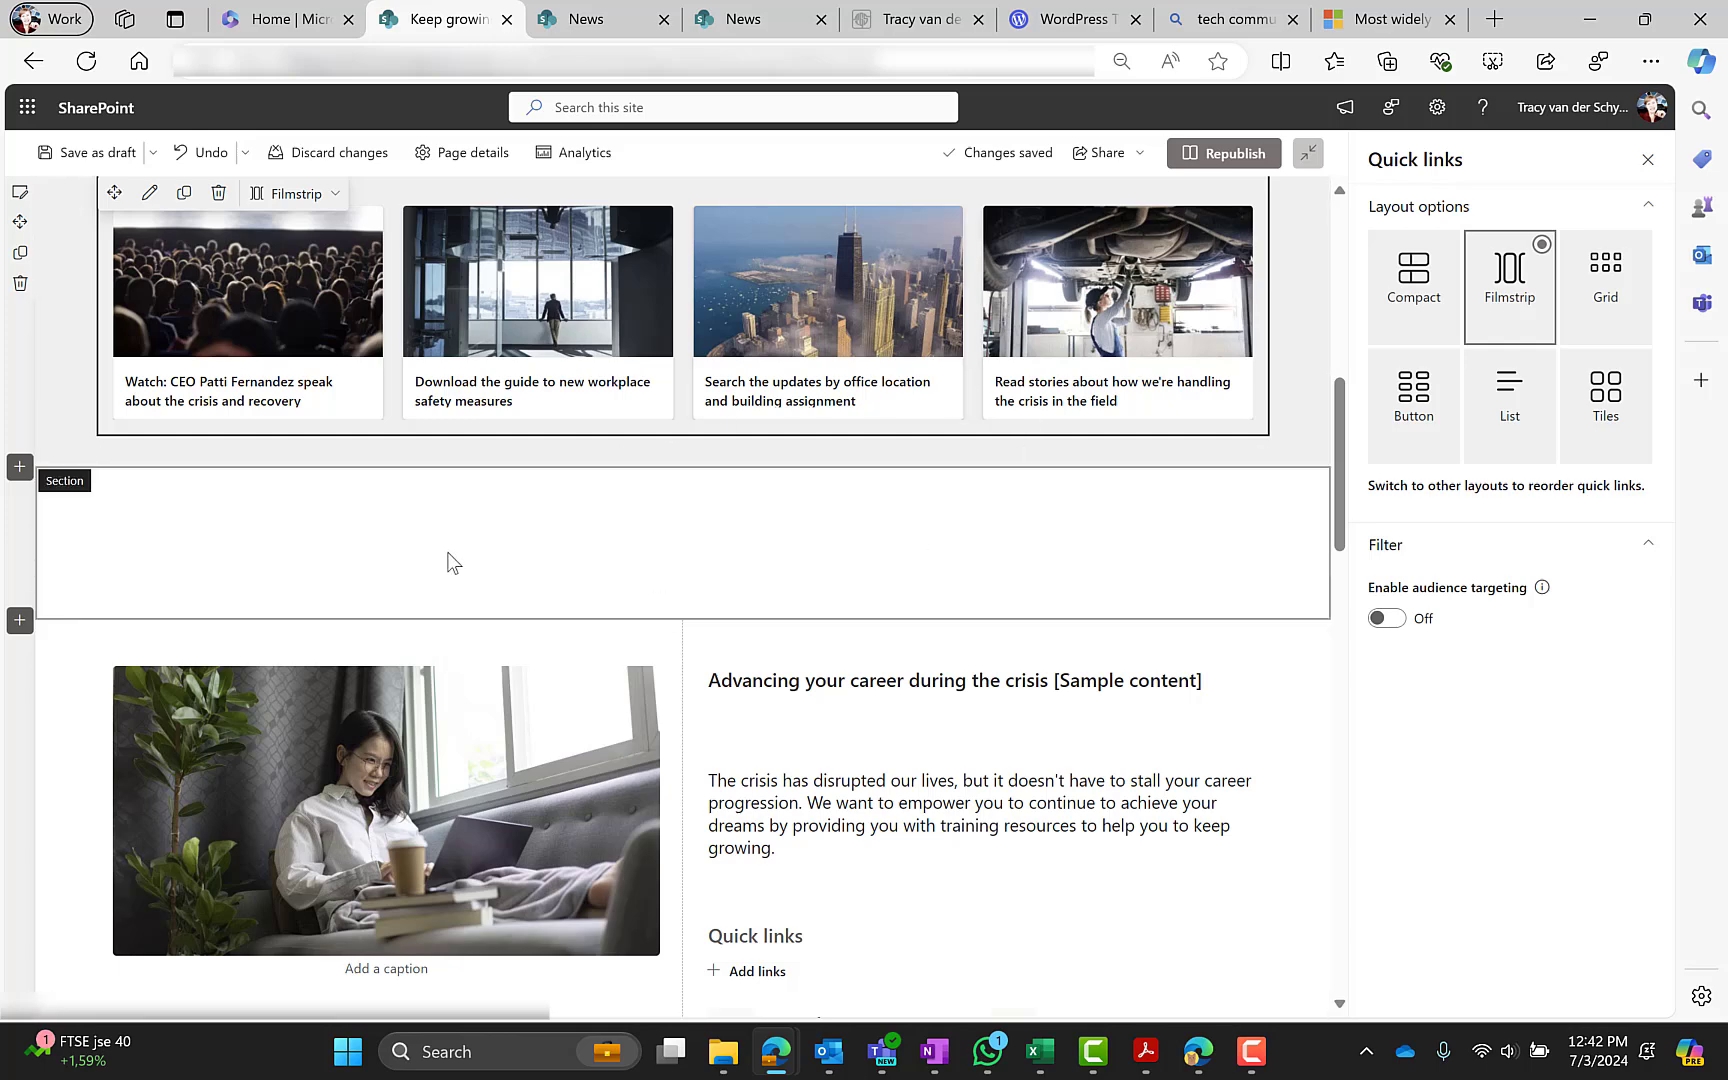
click(448, 553)
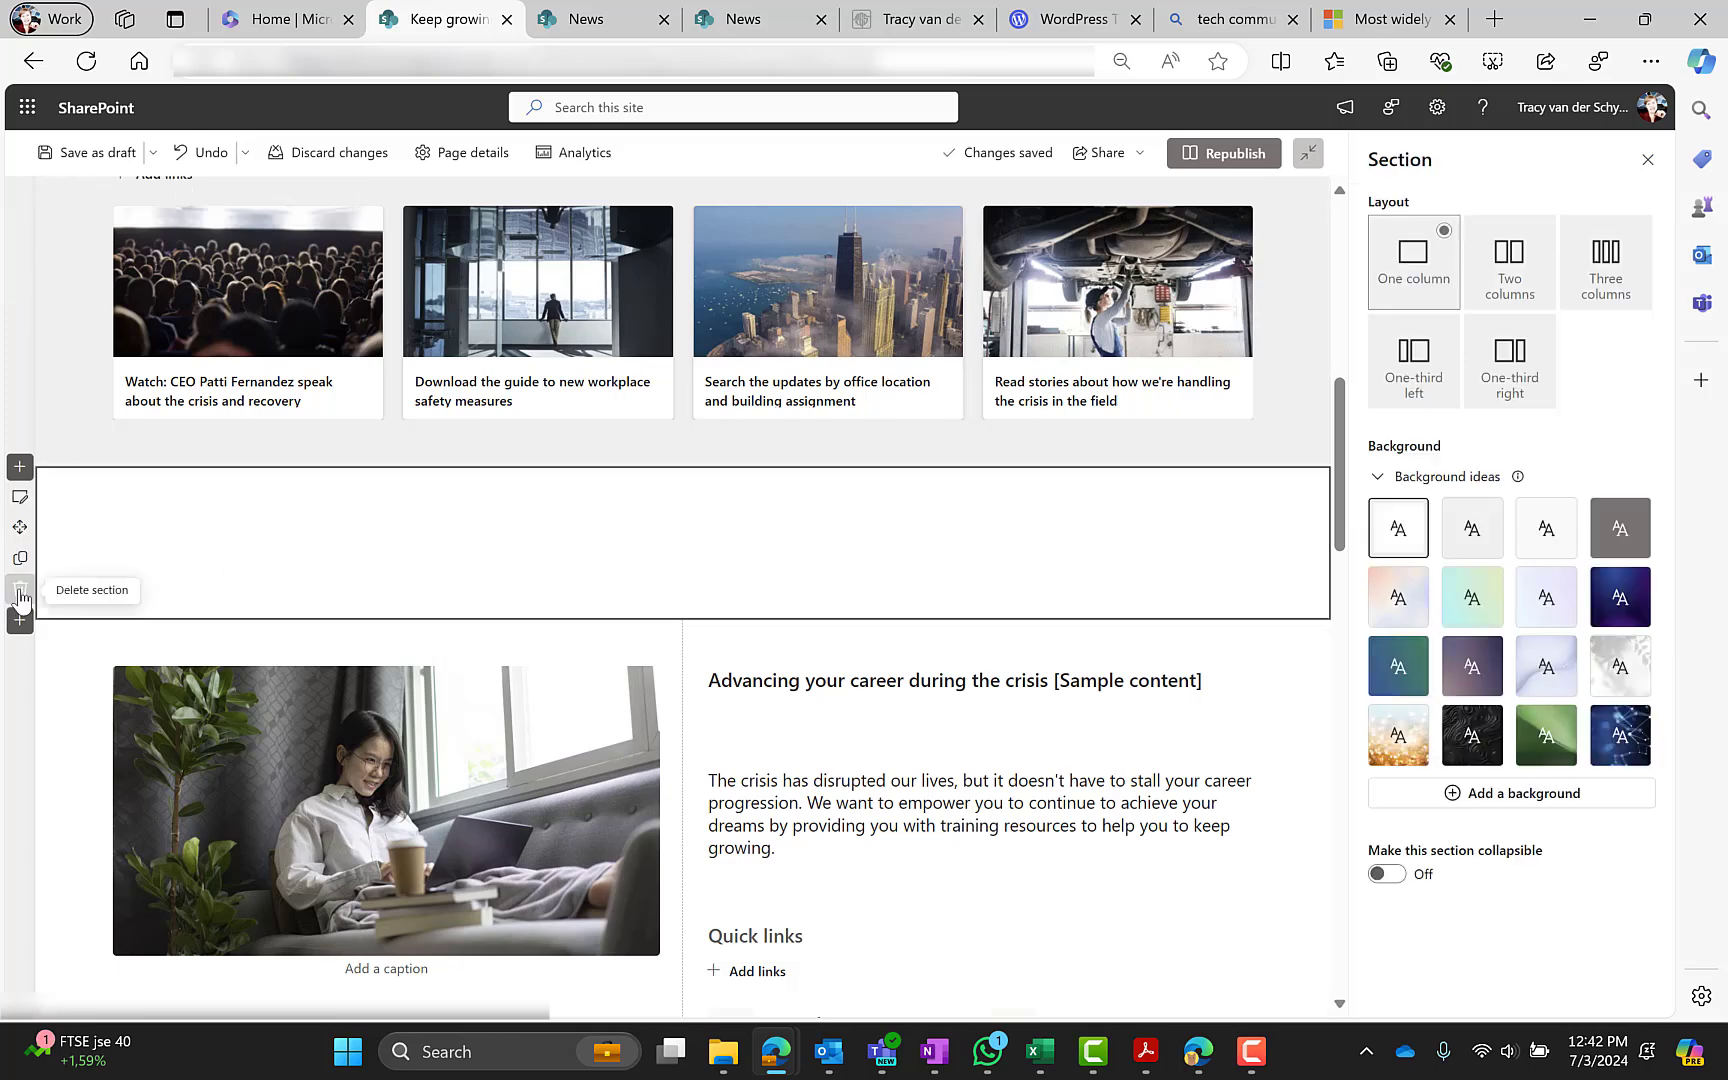
click(20, 588)
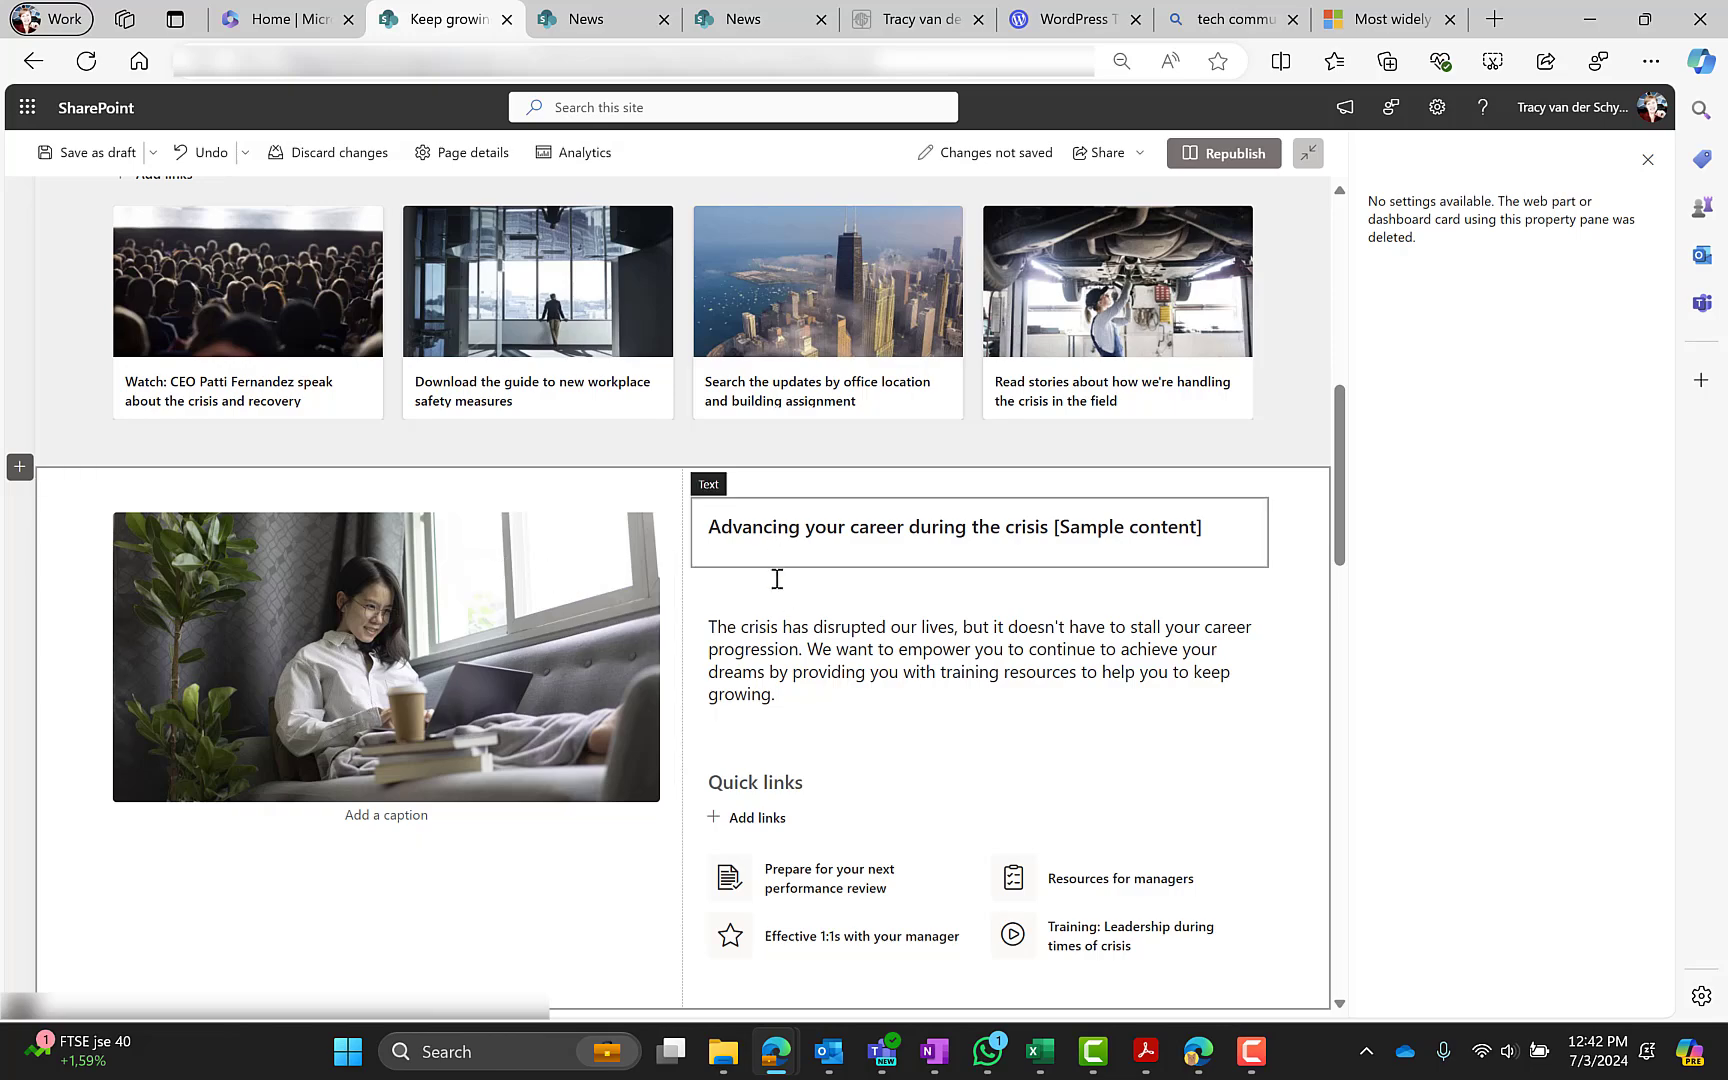
Step: Inspect the settings of the Advancing your career body text and the More resources filmstrip below it
click(775, 650)
scroll(794, 714, down, 3)
scroll(700, 600, down, 3)
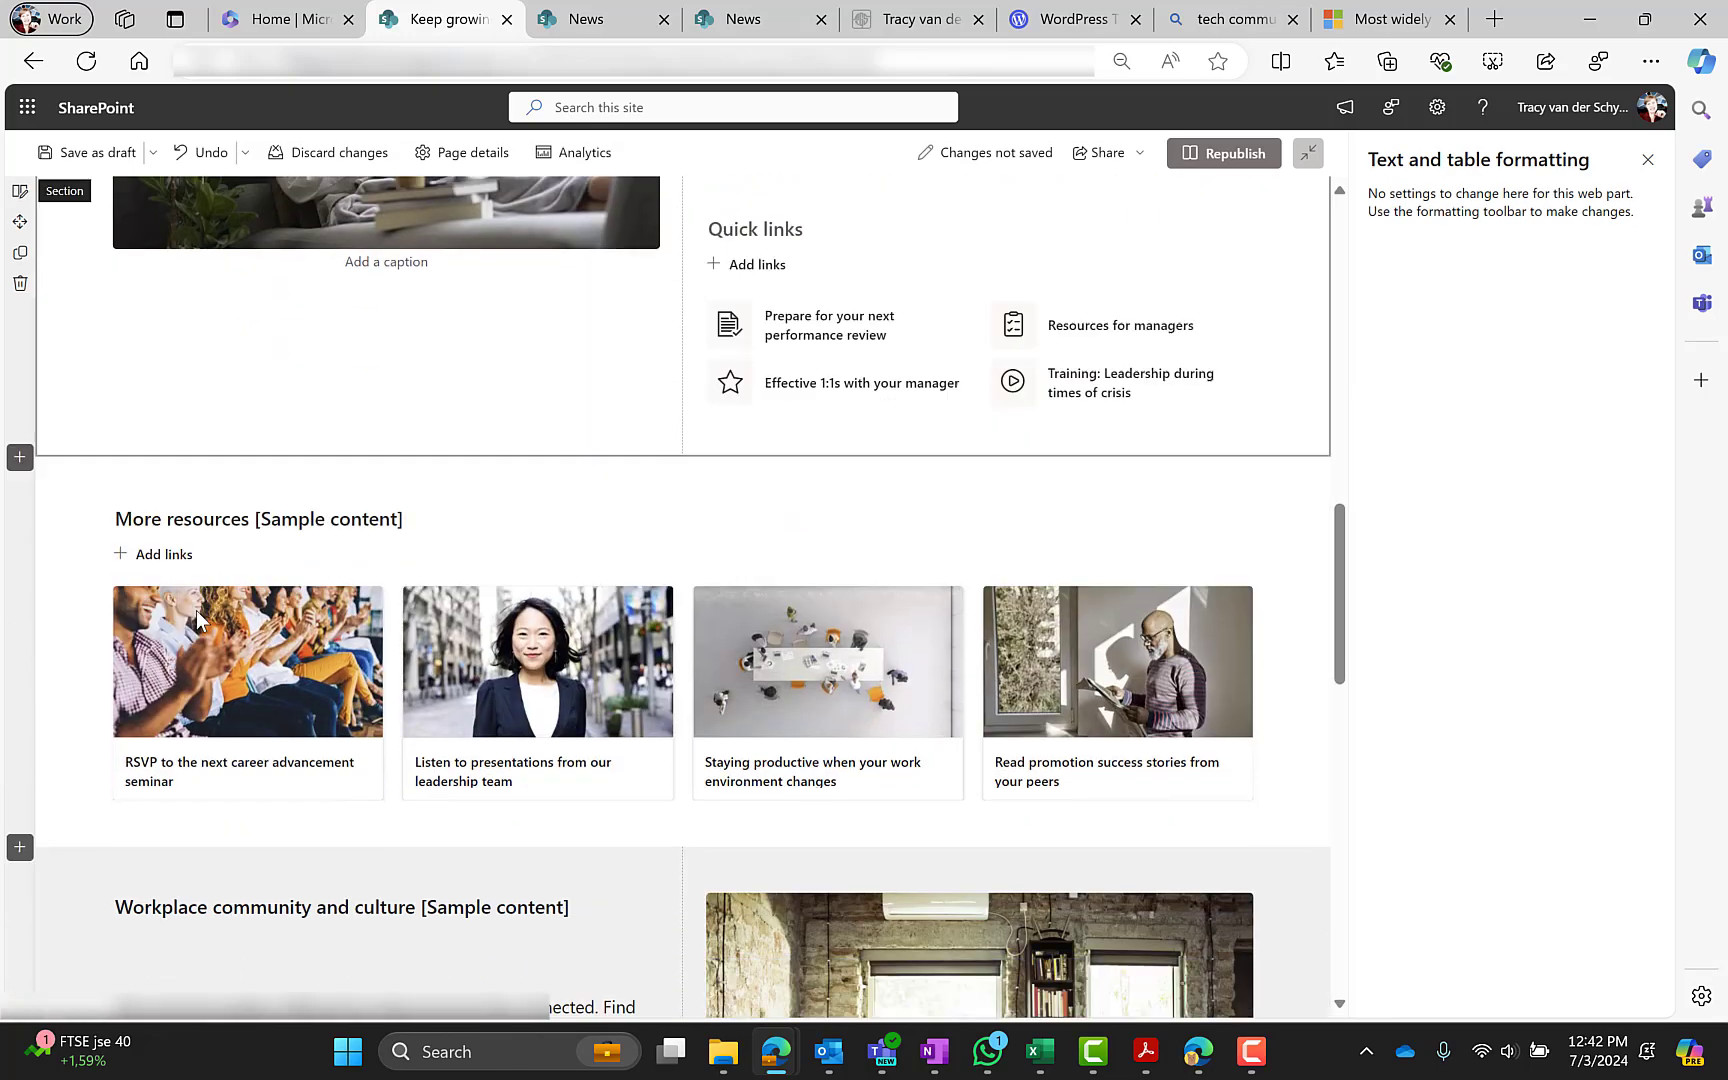
click(206, 492)
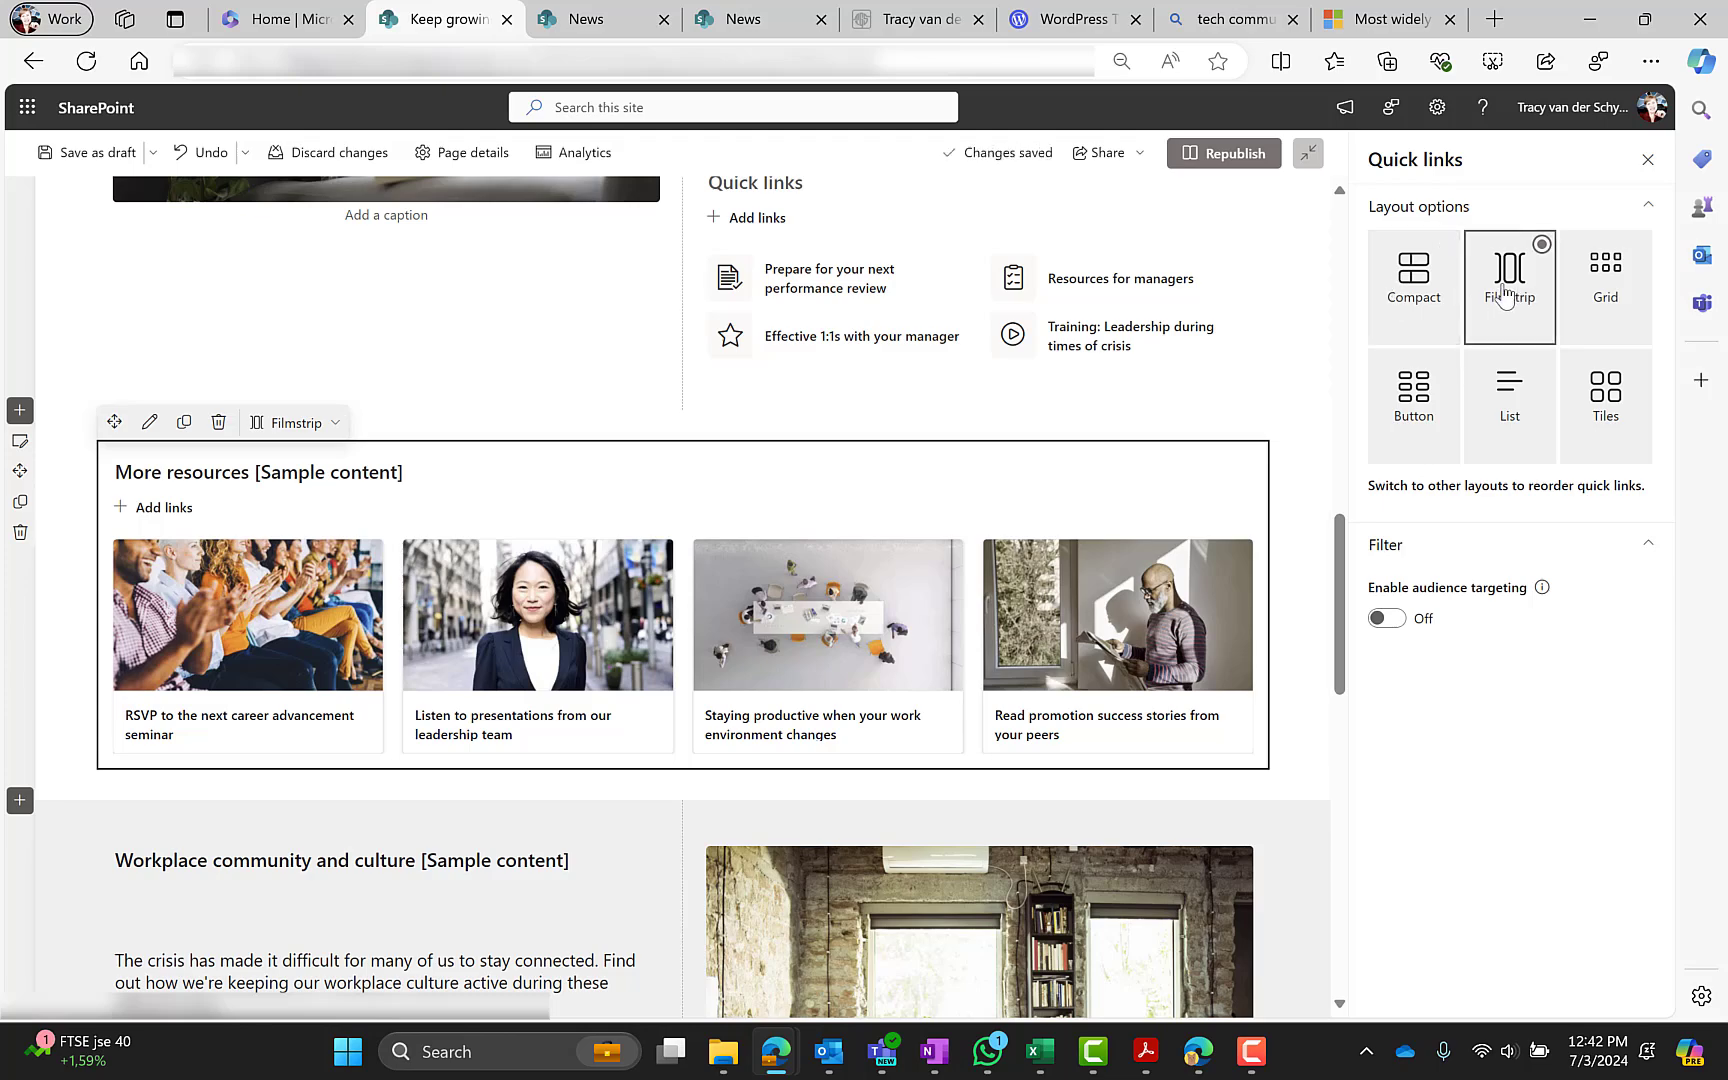
Step: Inspect the settings of the Workplace community and culture text, image and quick links, and of the last More resources filmstrip
scroll(209, 548, down, 5)
click(209, 545)
click(1050, 503)
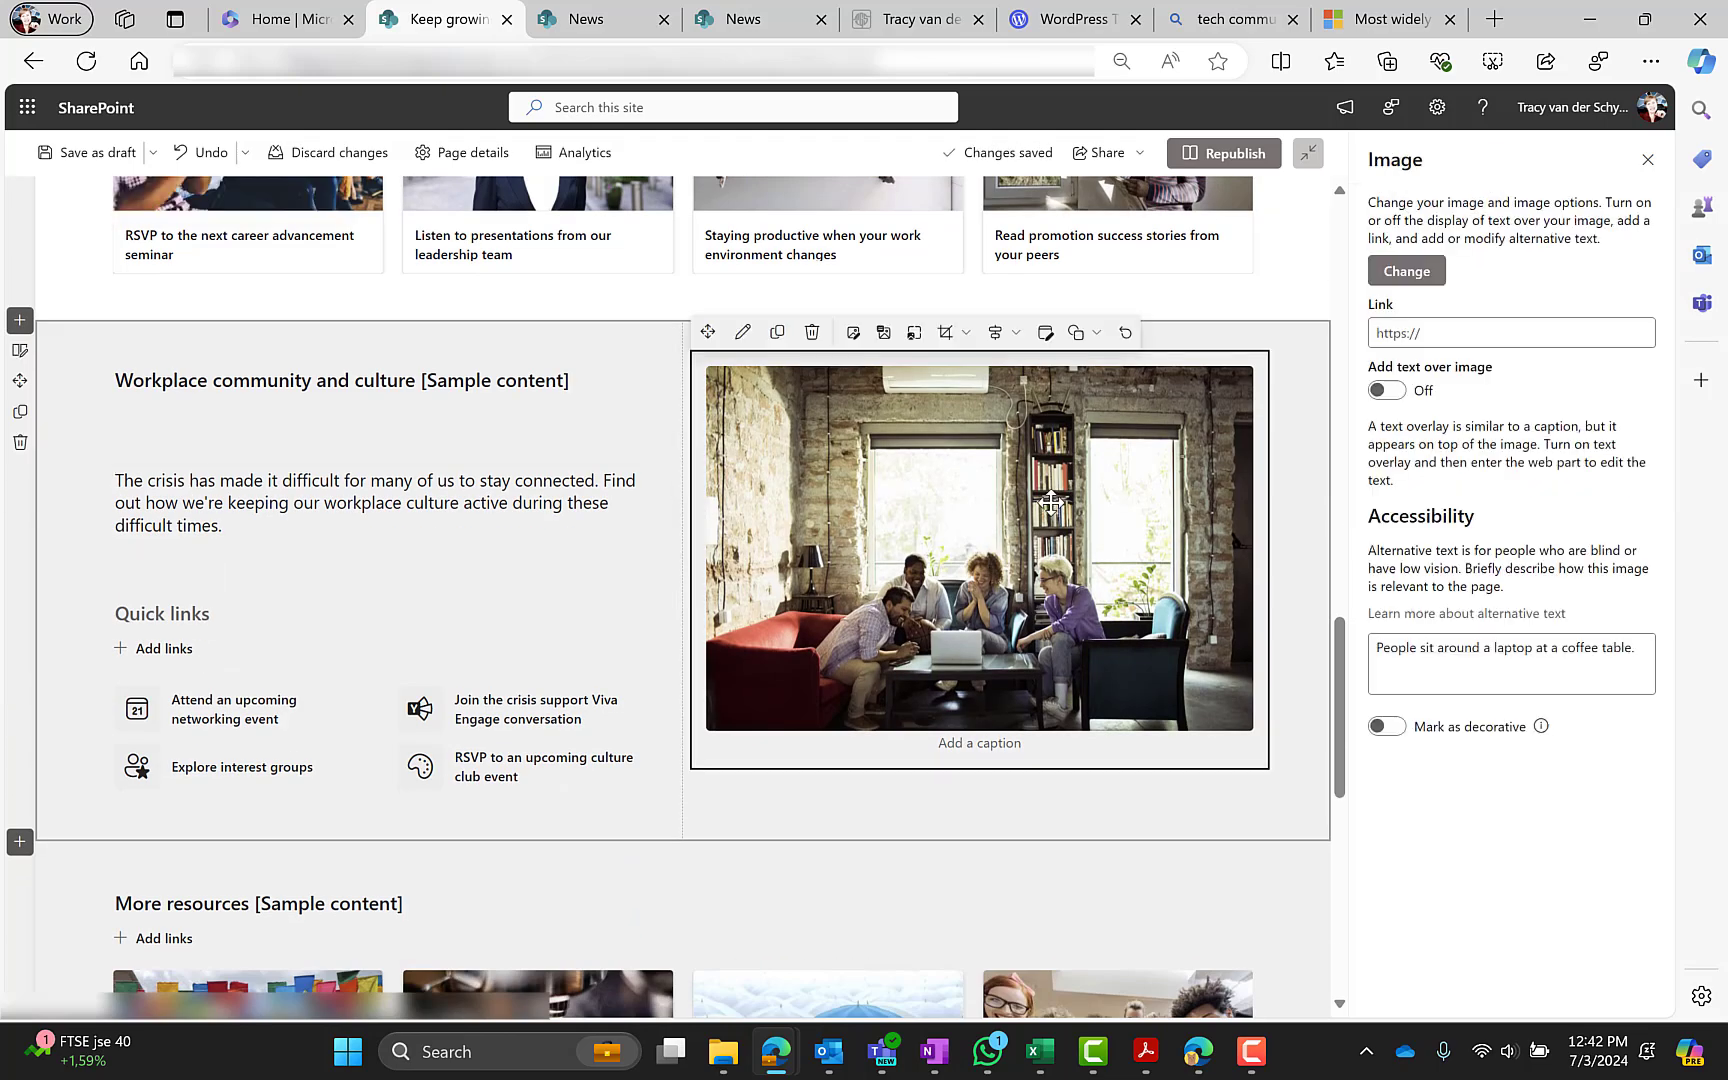
click(255, 664)
scroll(235, 745, down, 6)
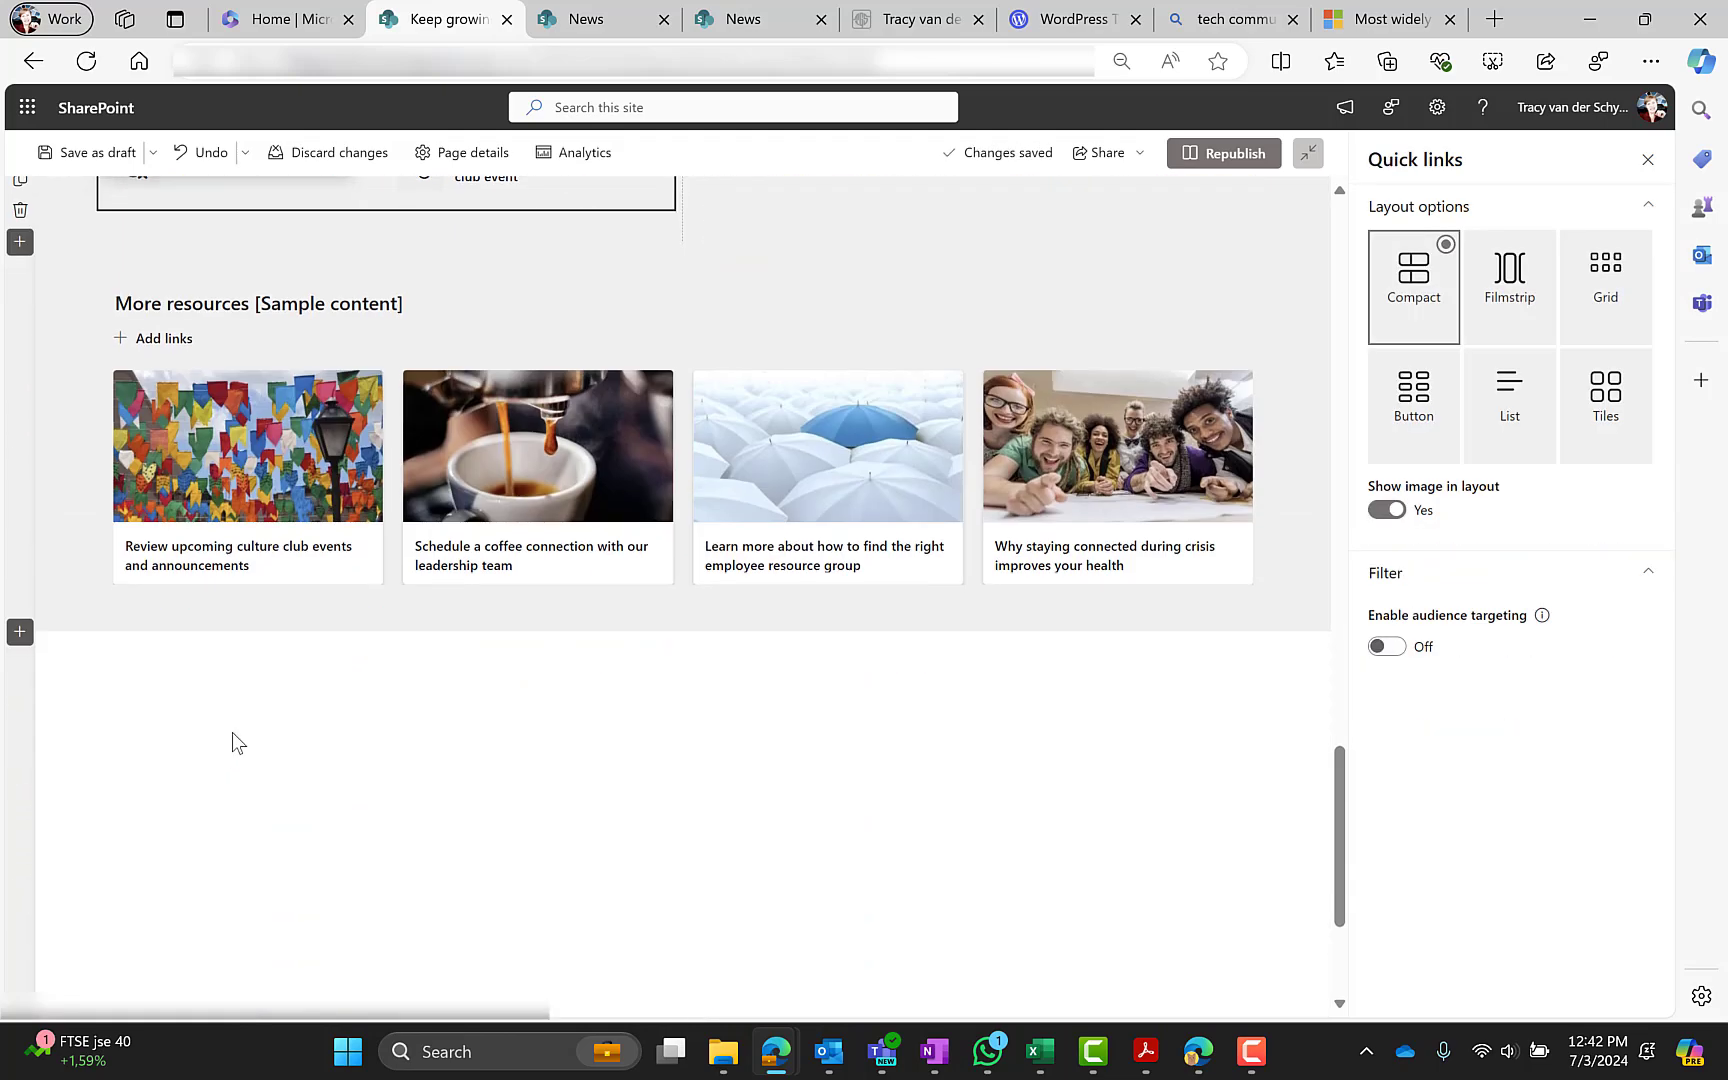
click(250, 441)
scroll(250, 441, up, 8)
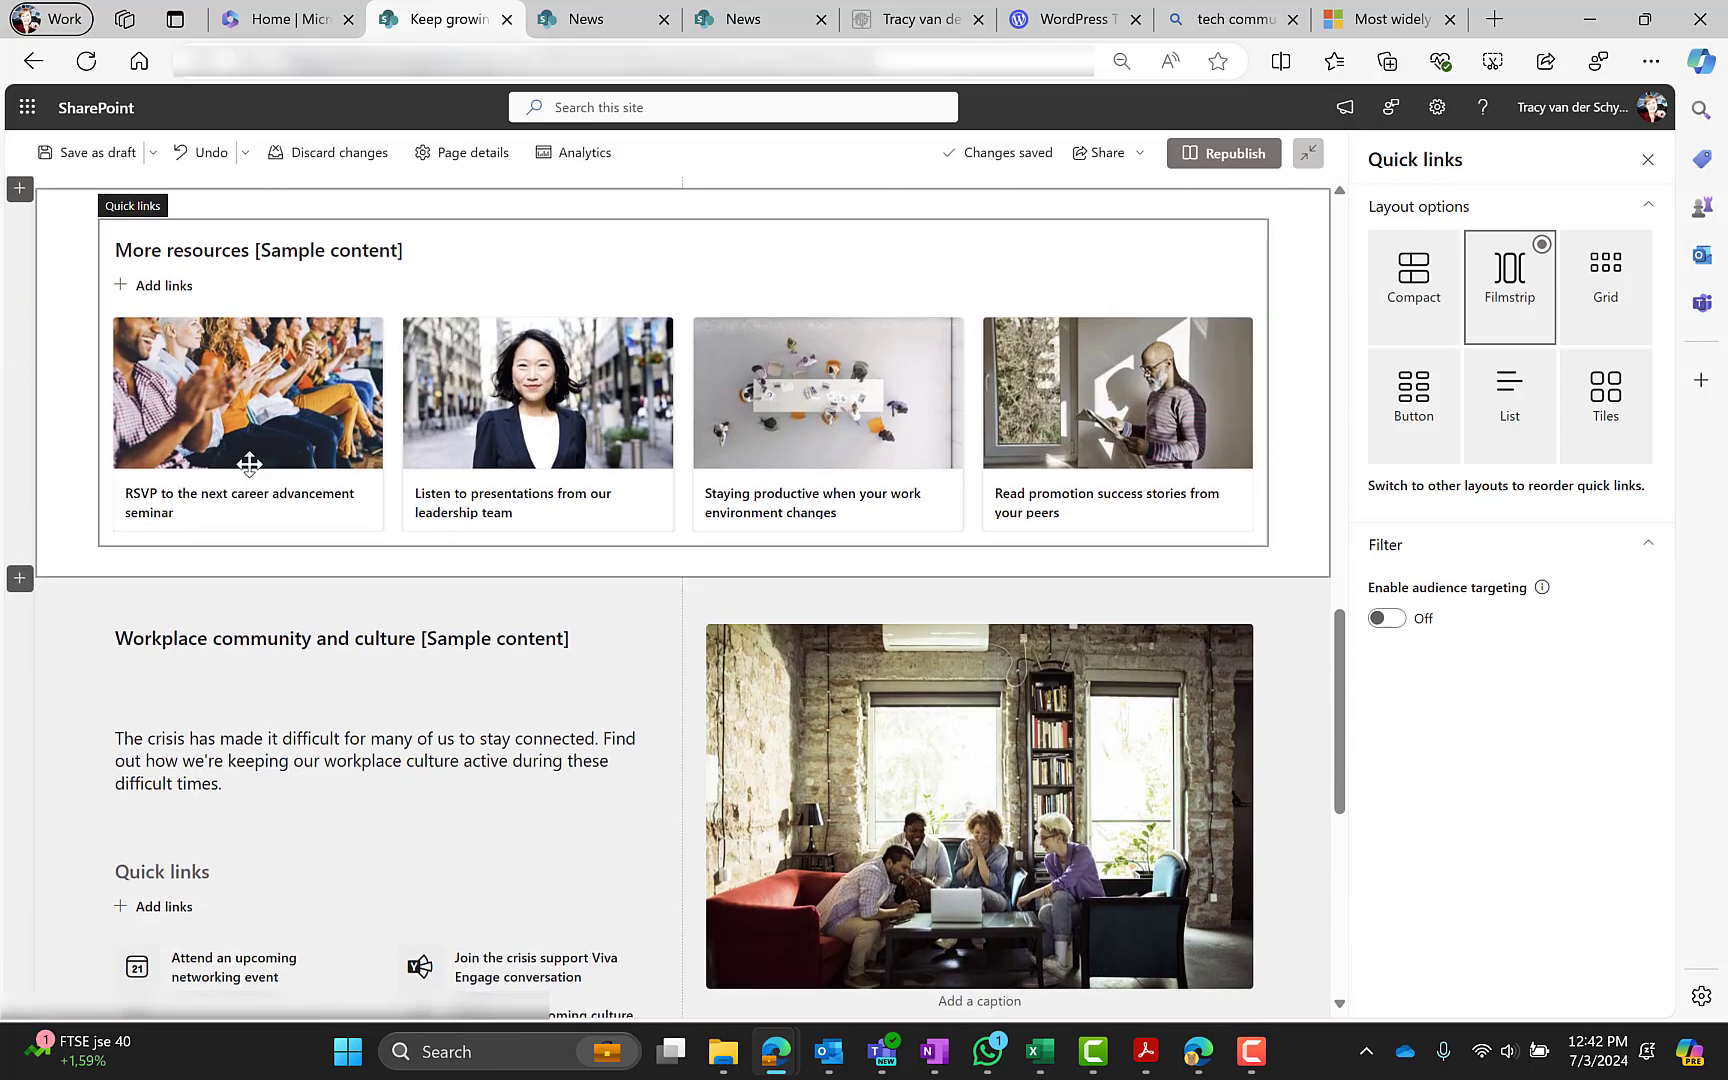
scroll(251, 455, down, 7)
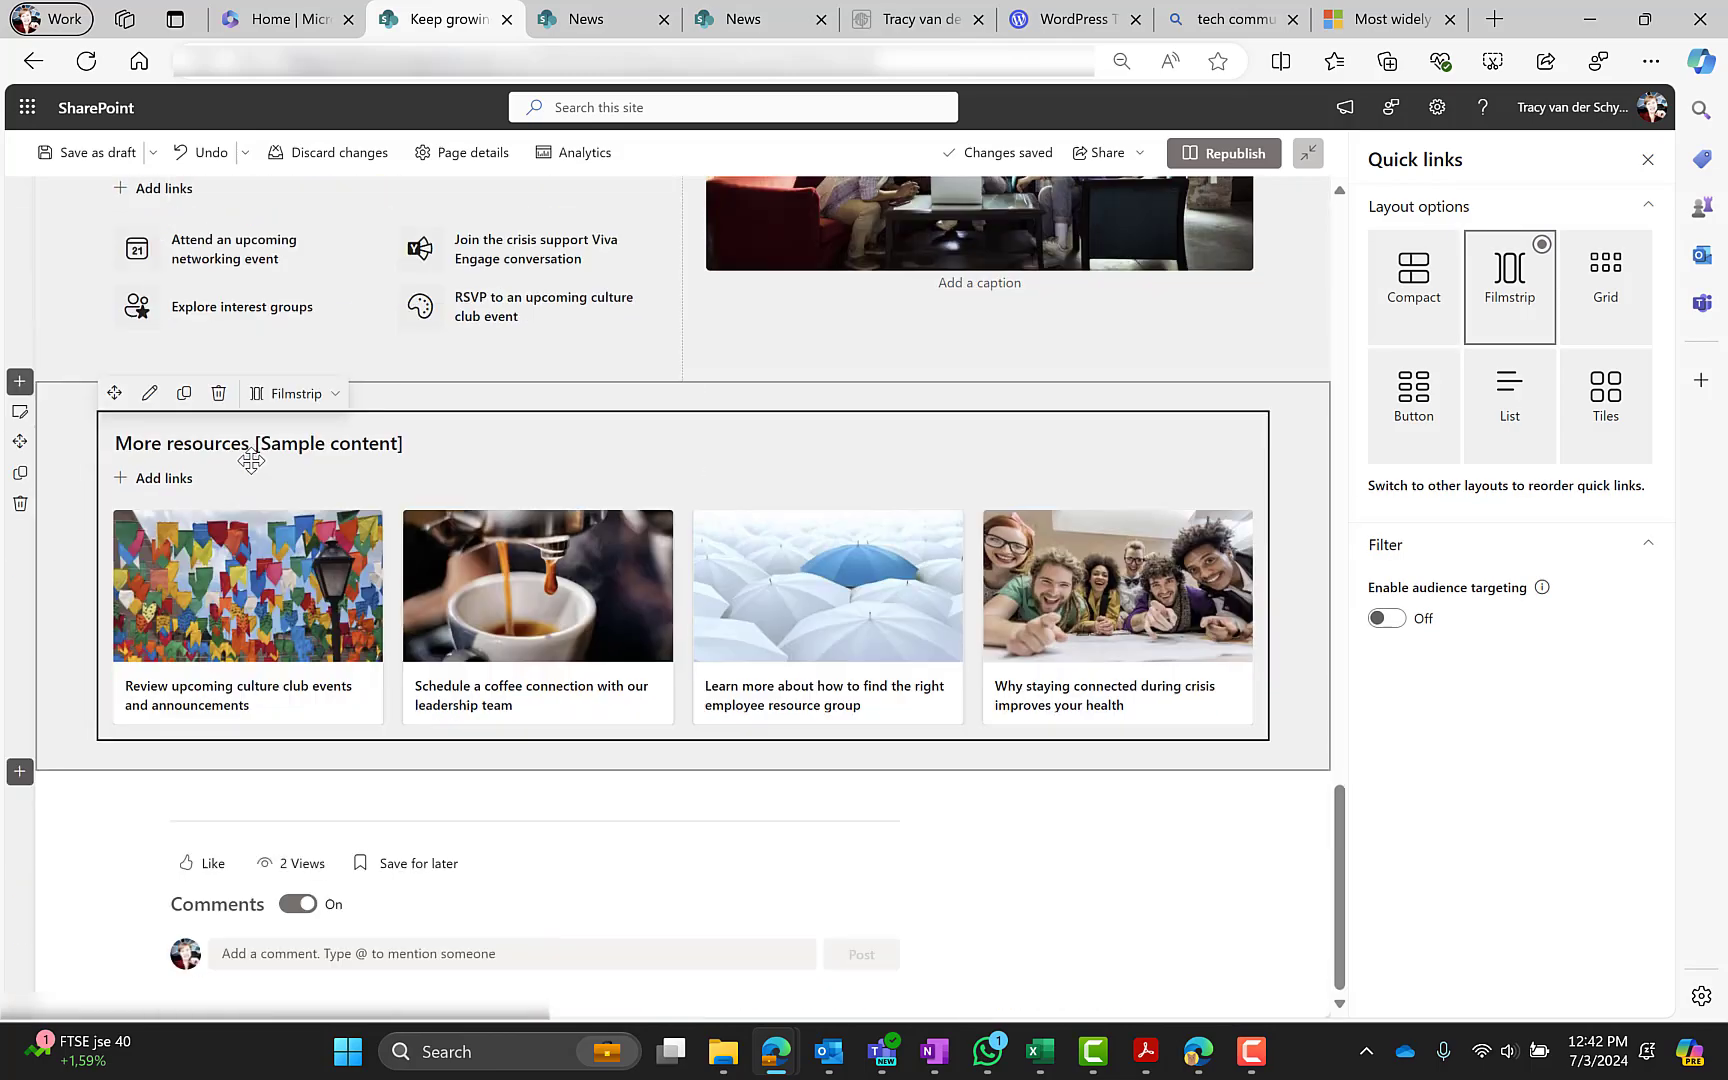
Step: Turn off comments on the Keep growing during times of crisis page and republish it
click(297, 904)
scroll(680, 787, up, 7)
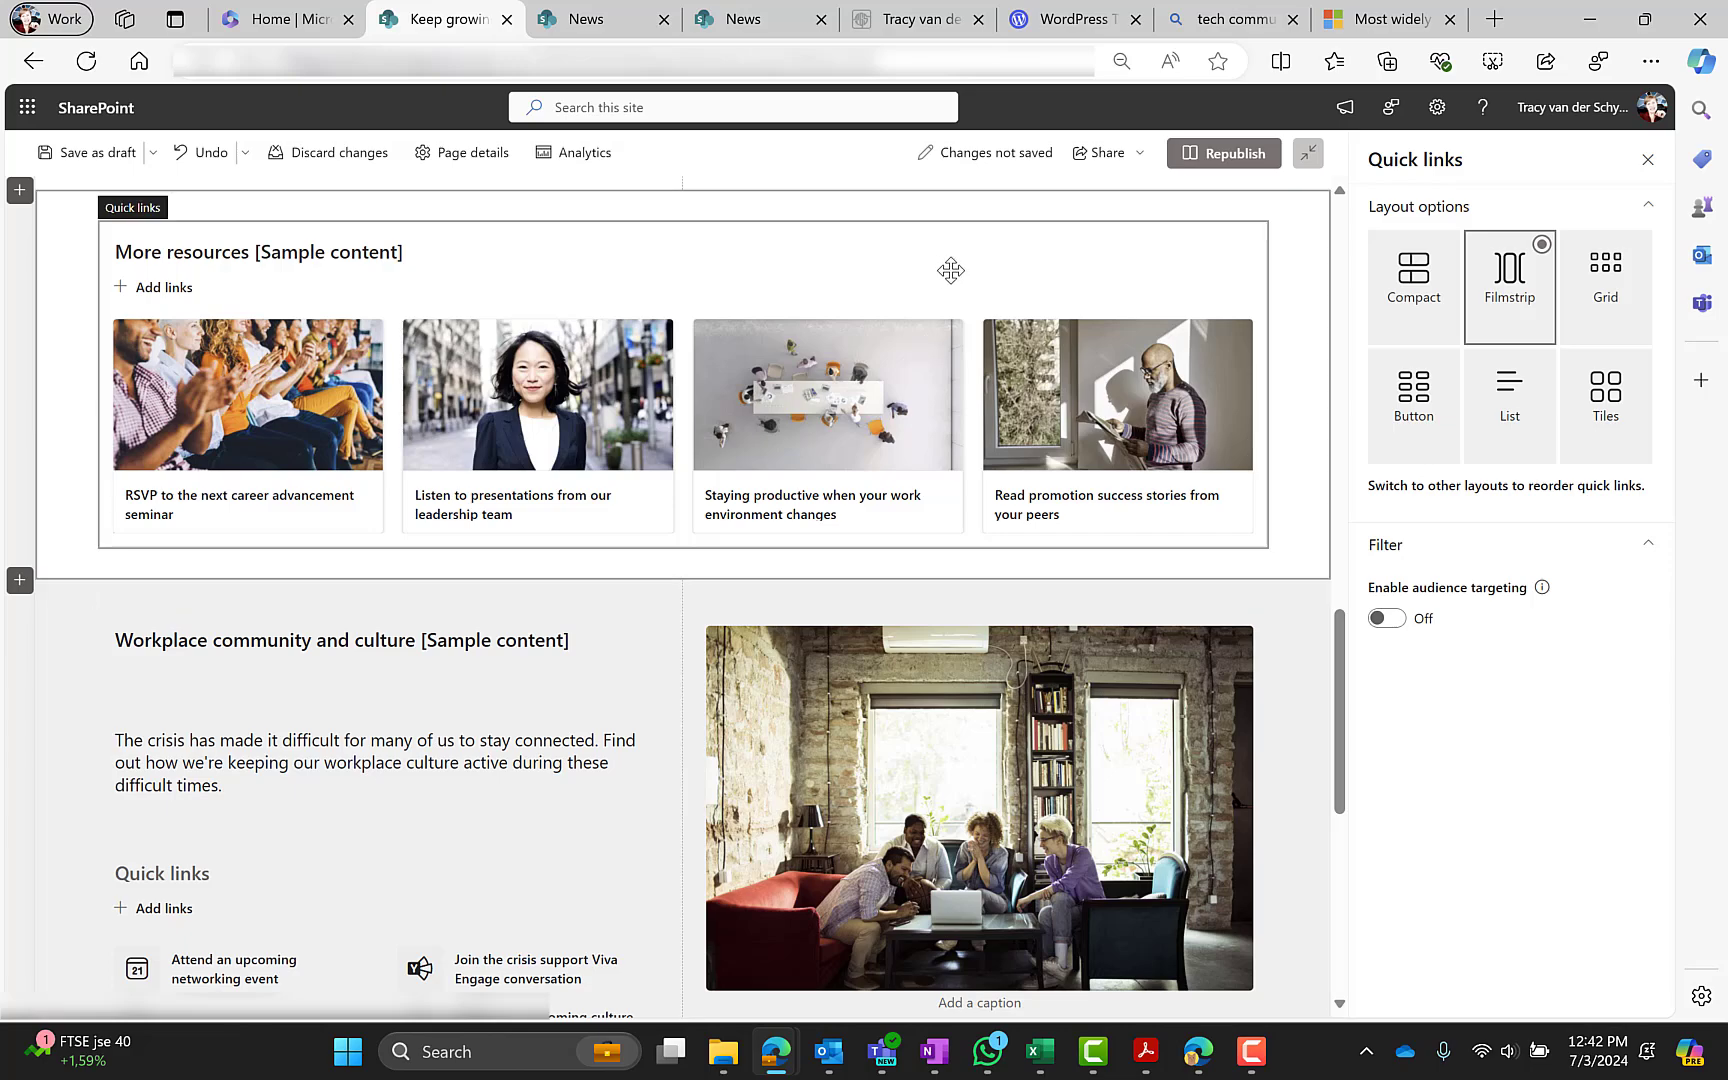
click(1186, 166)
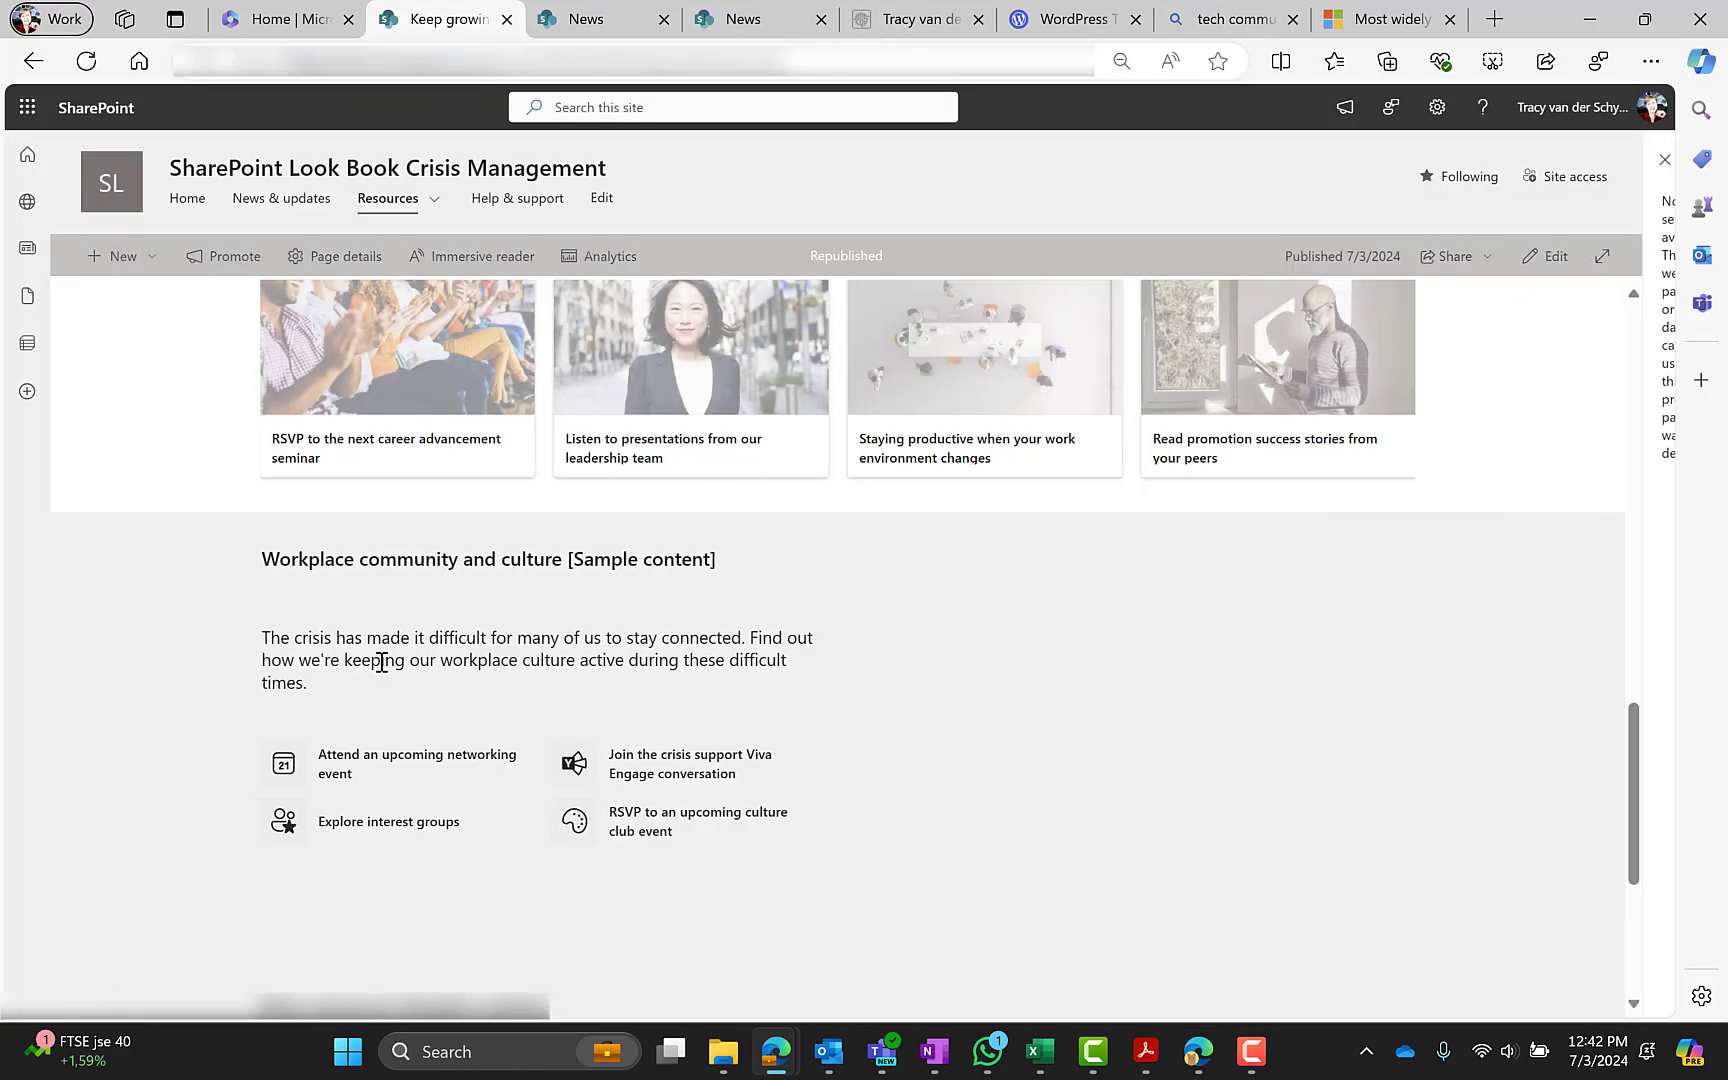
Step: Reopen the page for editing and add the recent Home page as a link in the first More resources filmstrip
scroll(368, 662, up, 4)
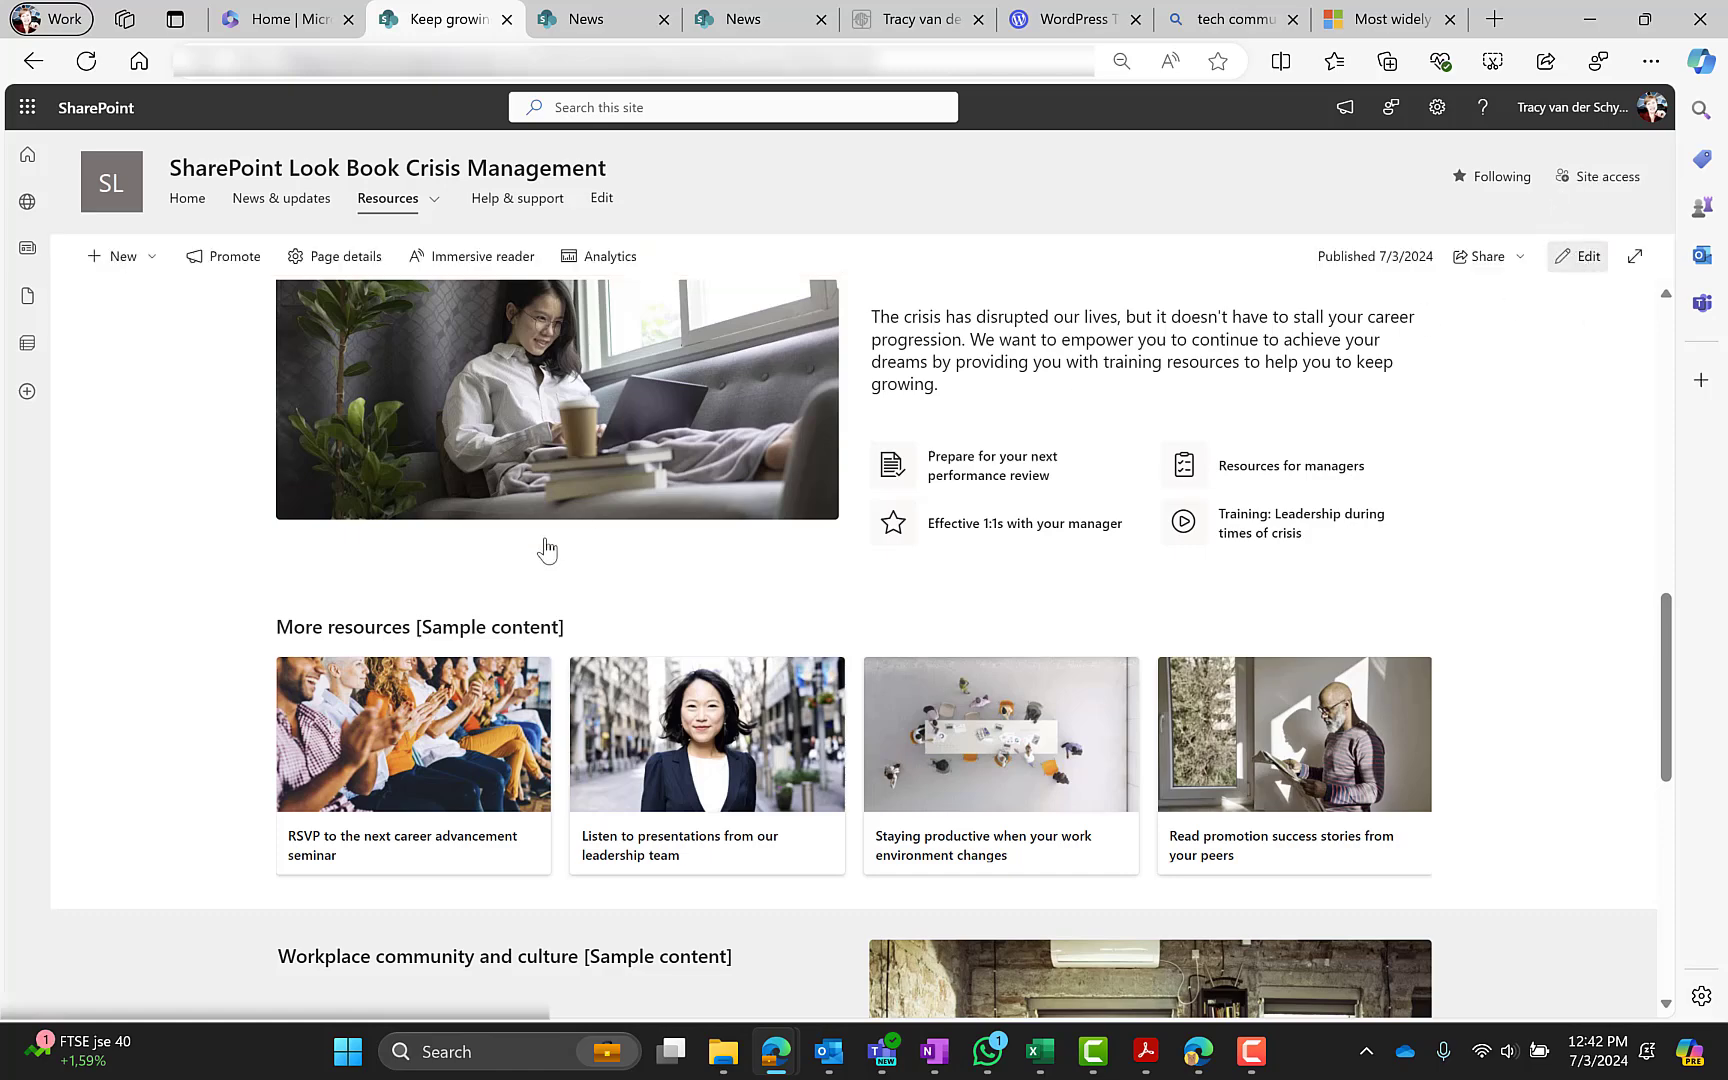
scroll(349, 721, down, 3)
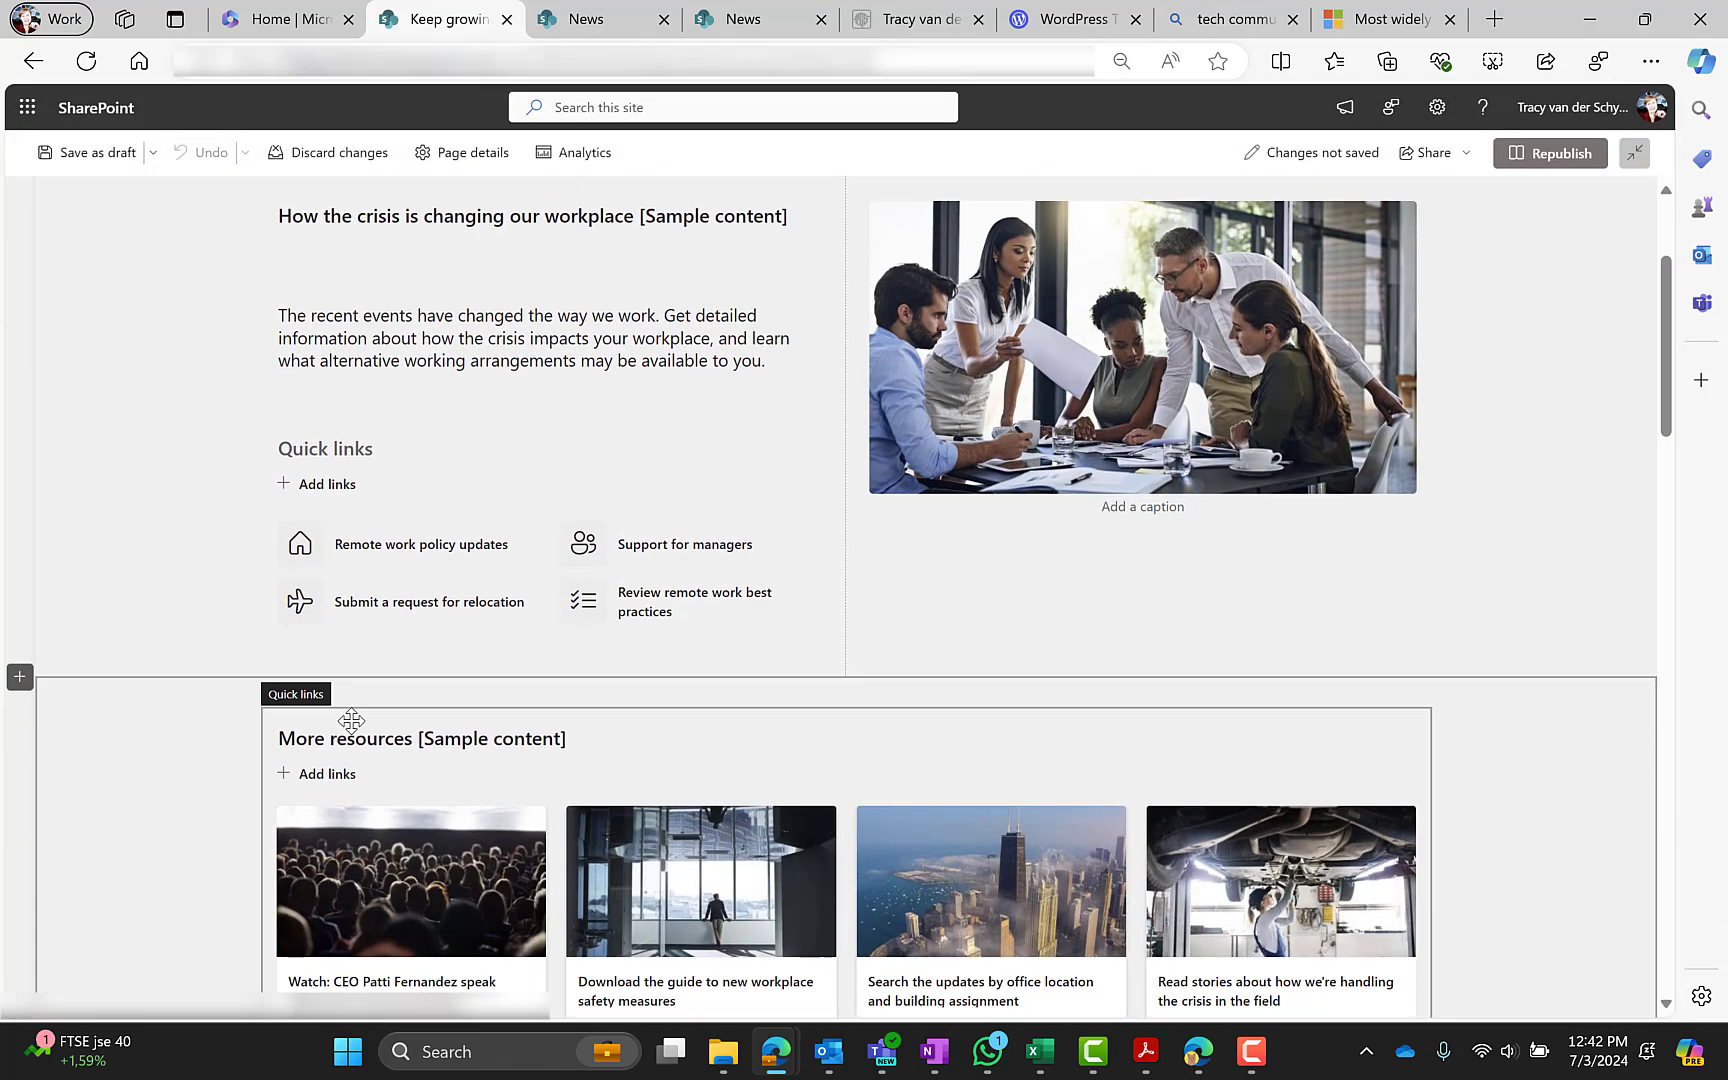
scroll(351, 720, down, 3)
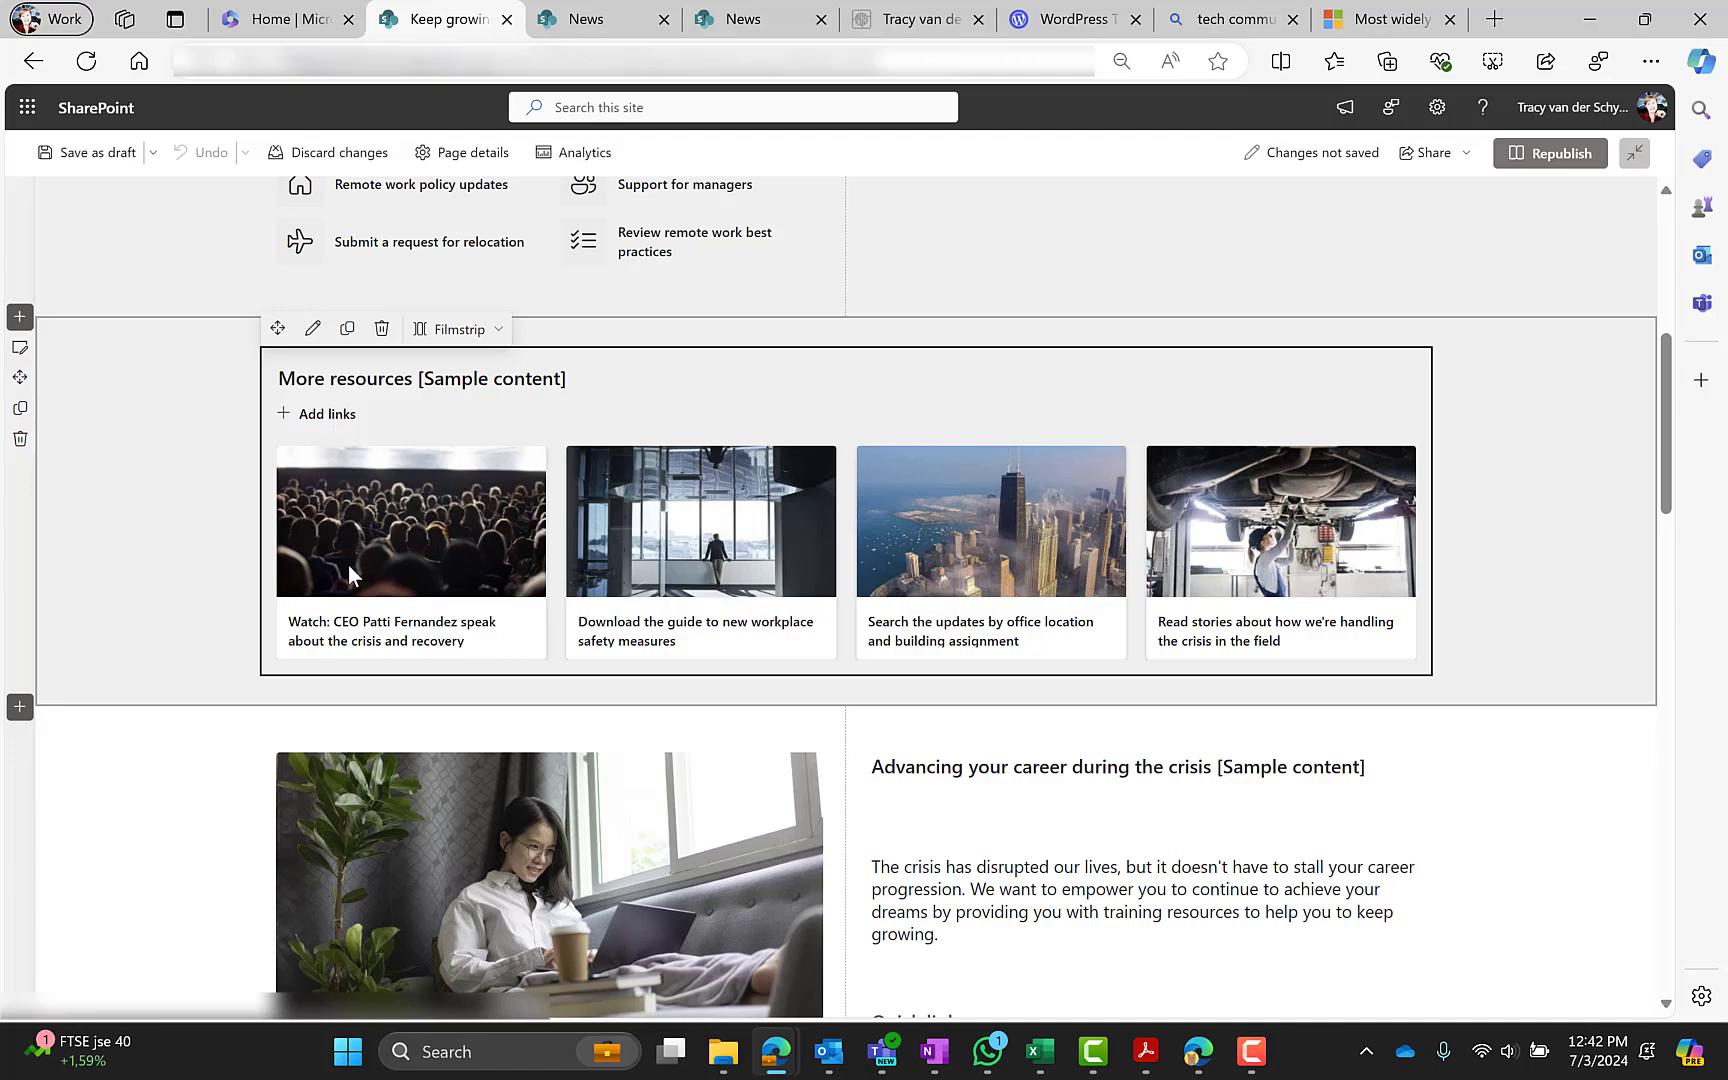
click(326, 416)
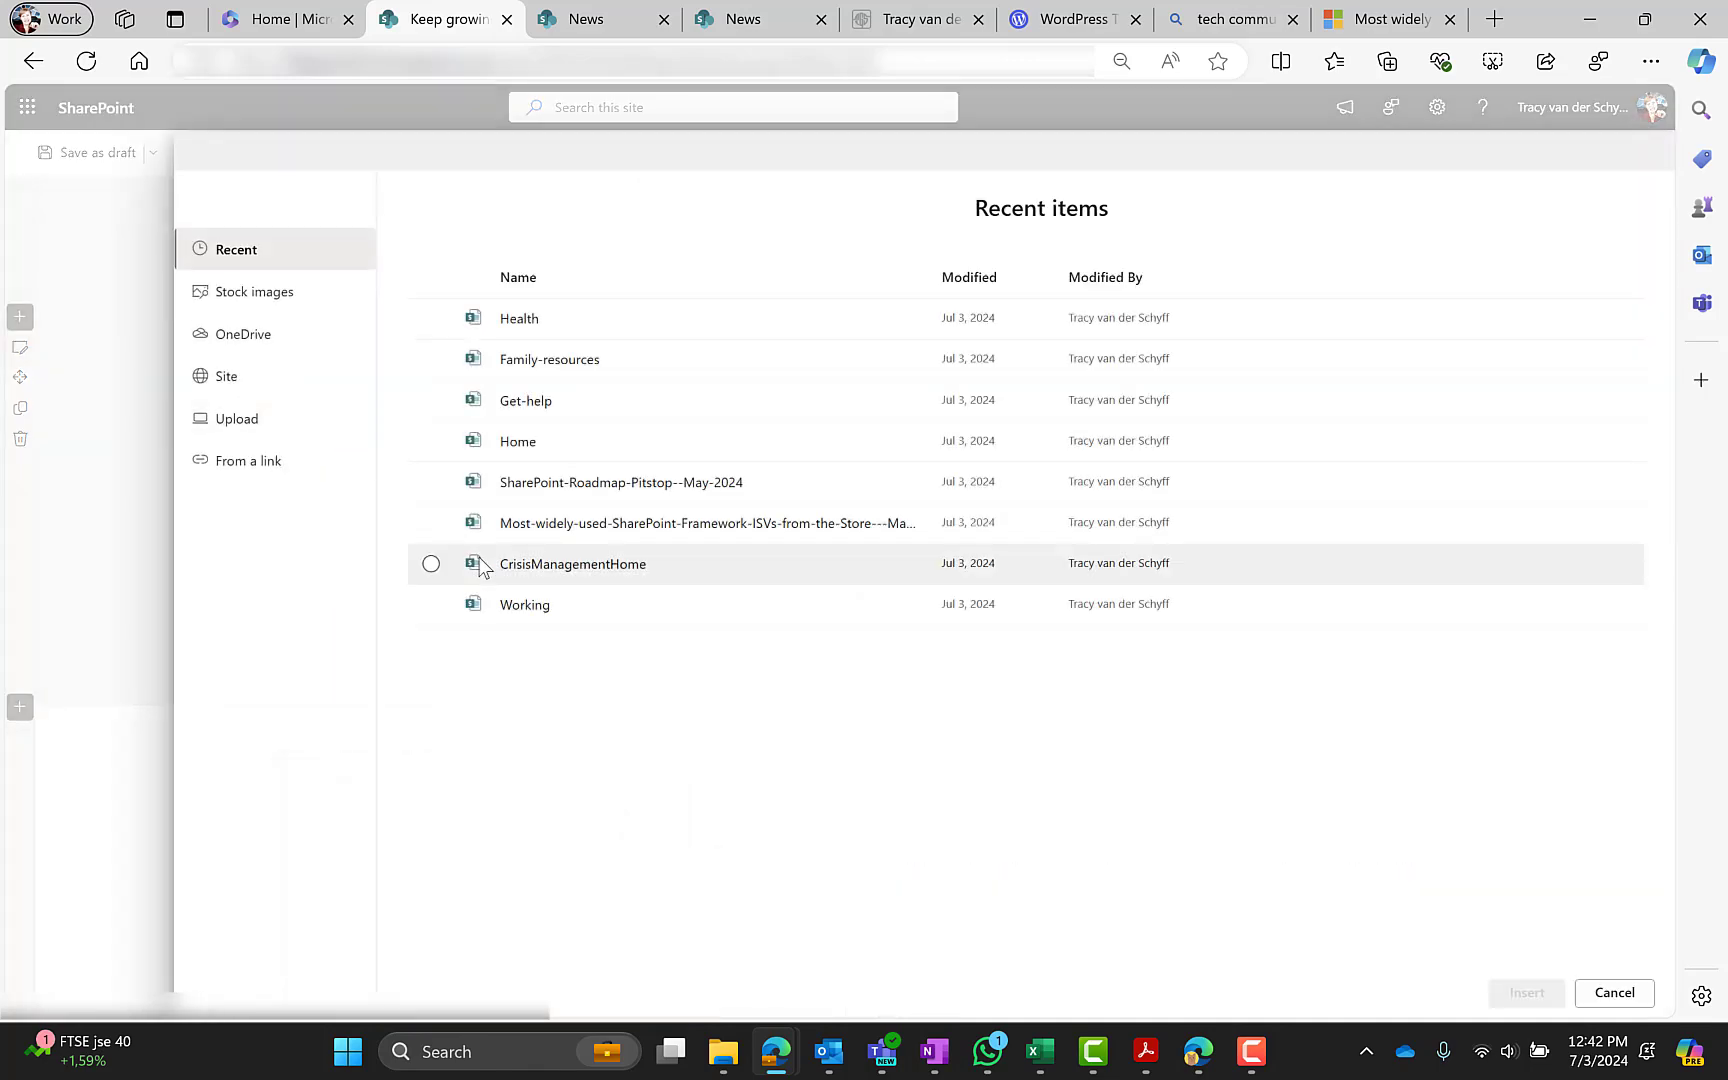
click(568, 443)
click(1526, 994)
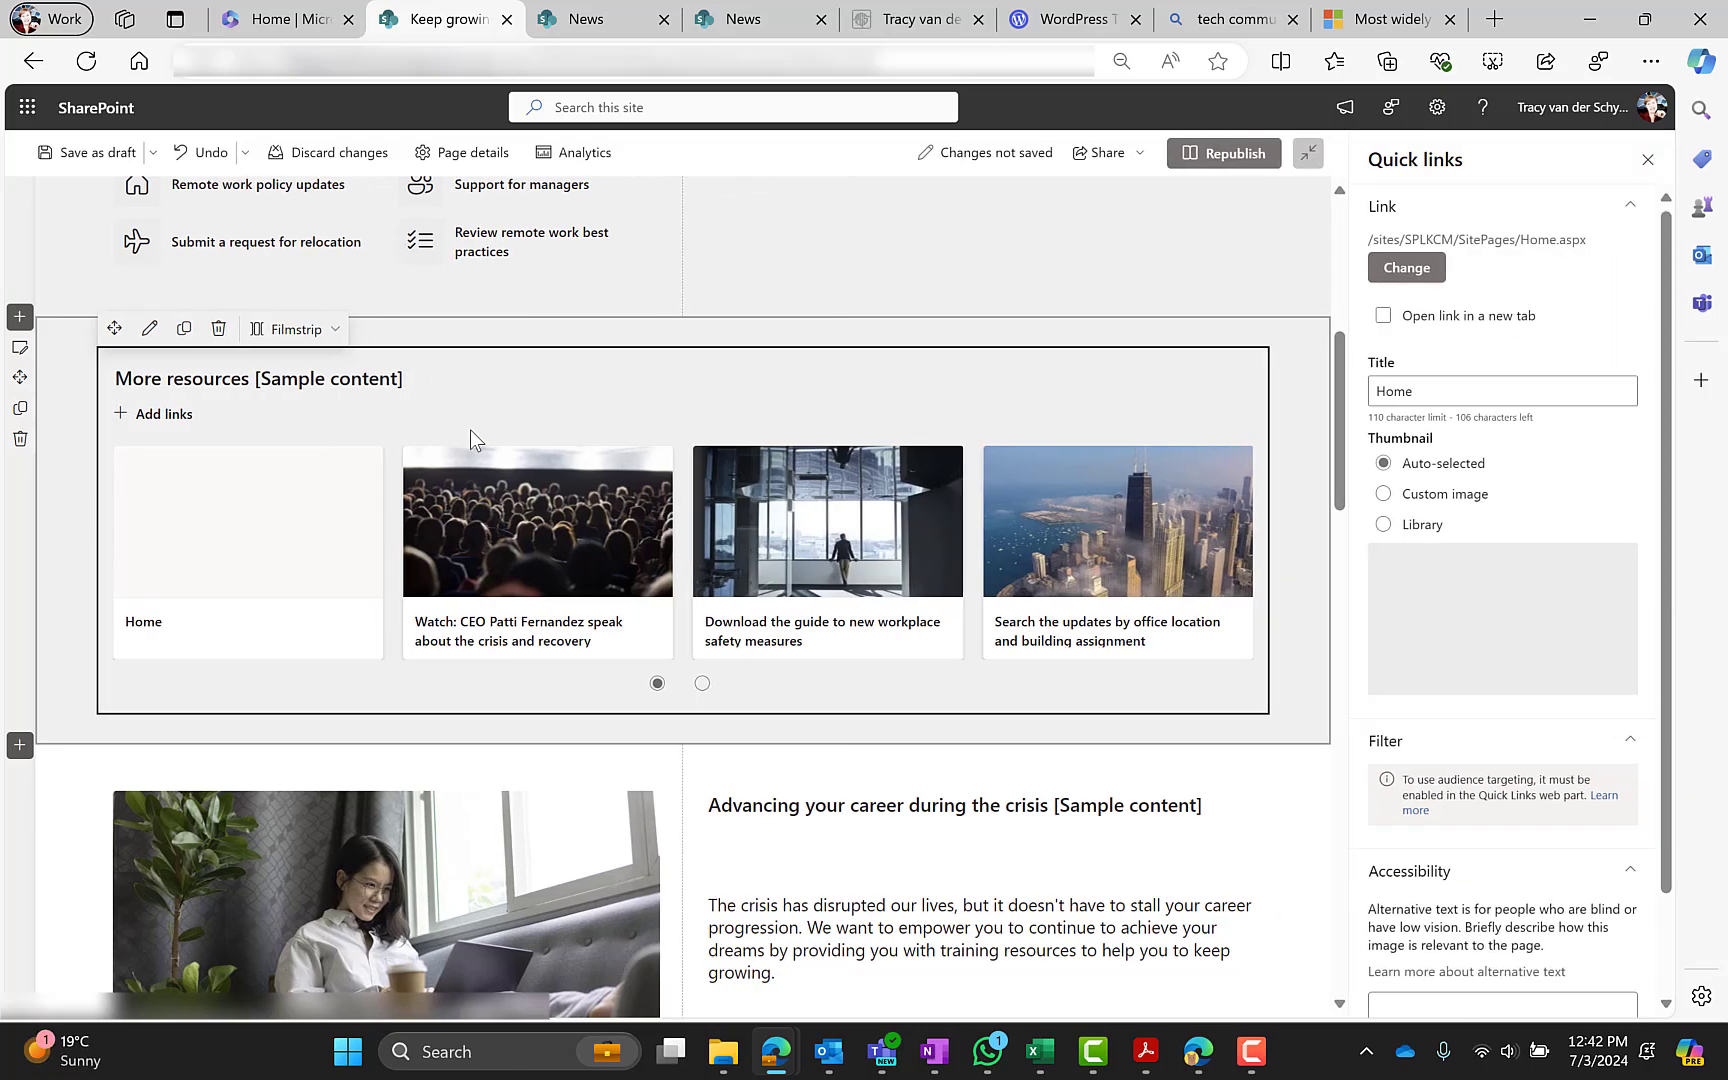
Step: Give the Home link a custom thumbnail of the team joining hands from the site's crisismanagement folder, and republish the page
click(1450, 509)
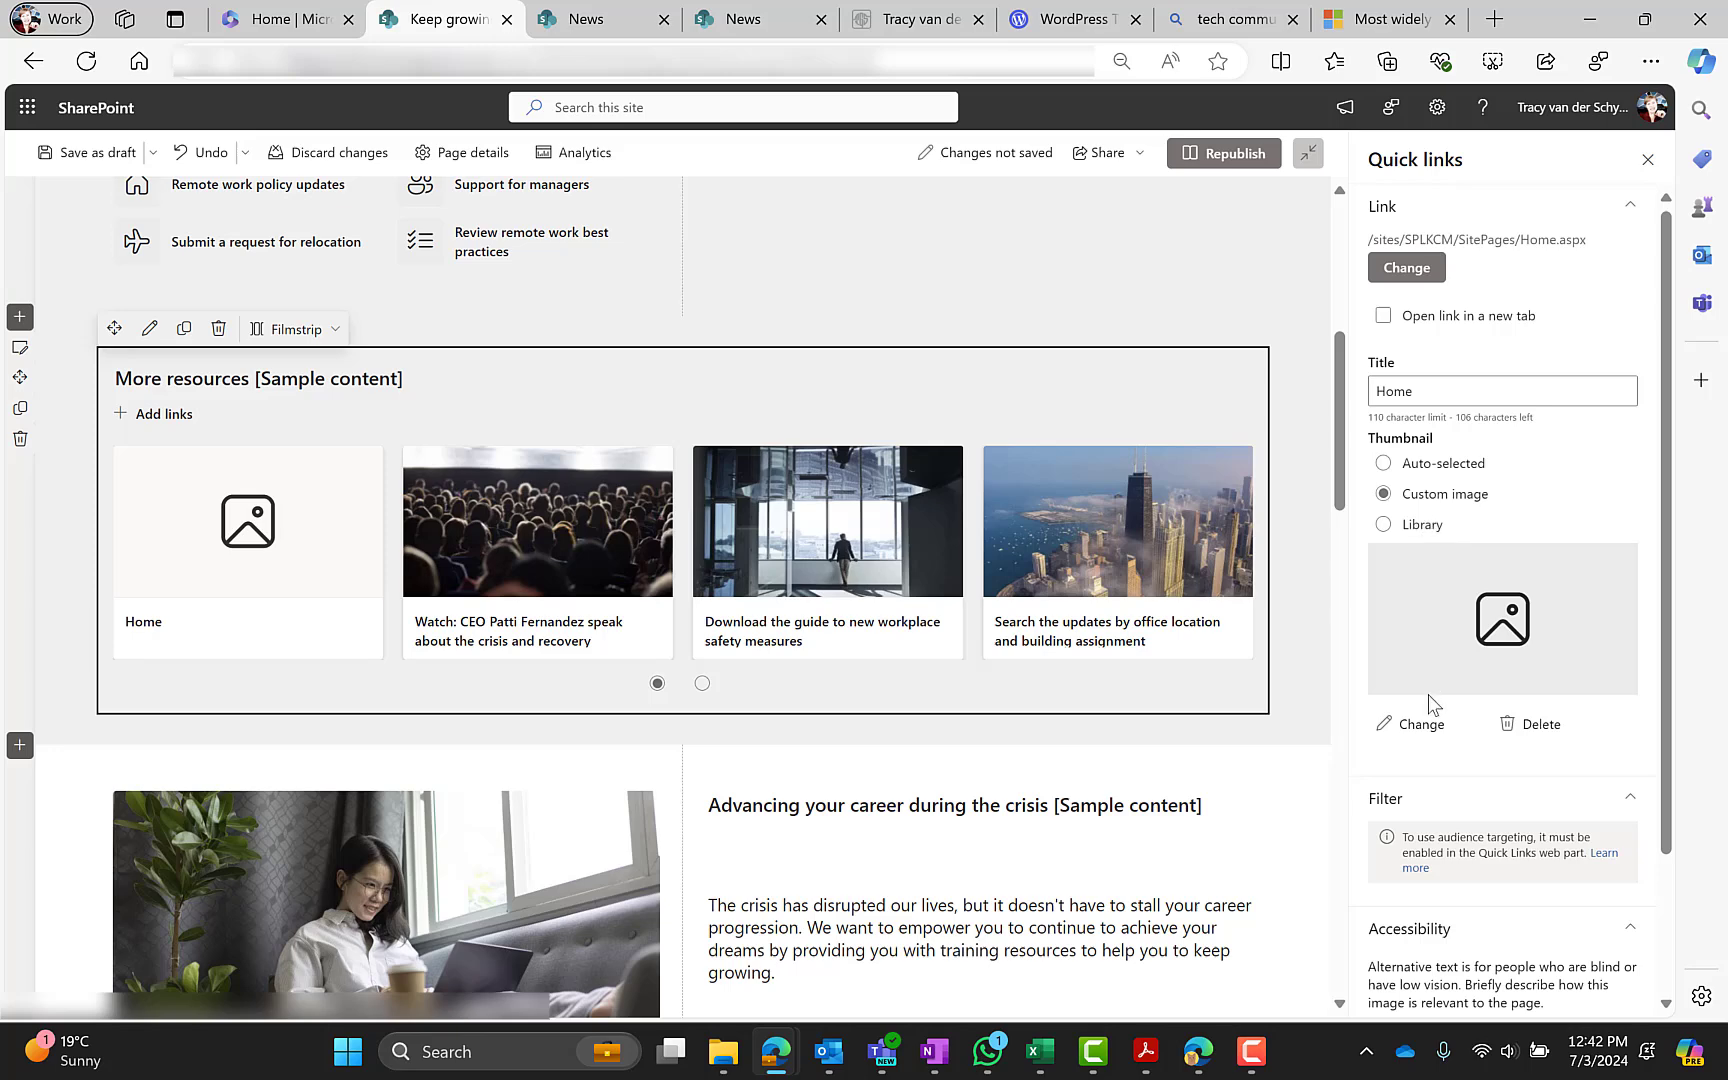
click(1430, 735)
double_click(474, 268)
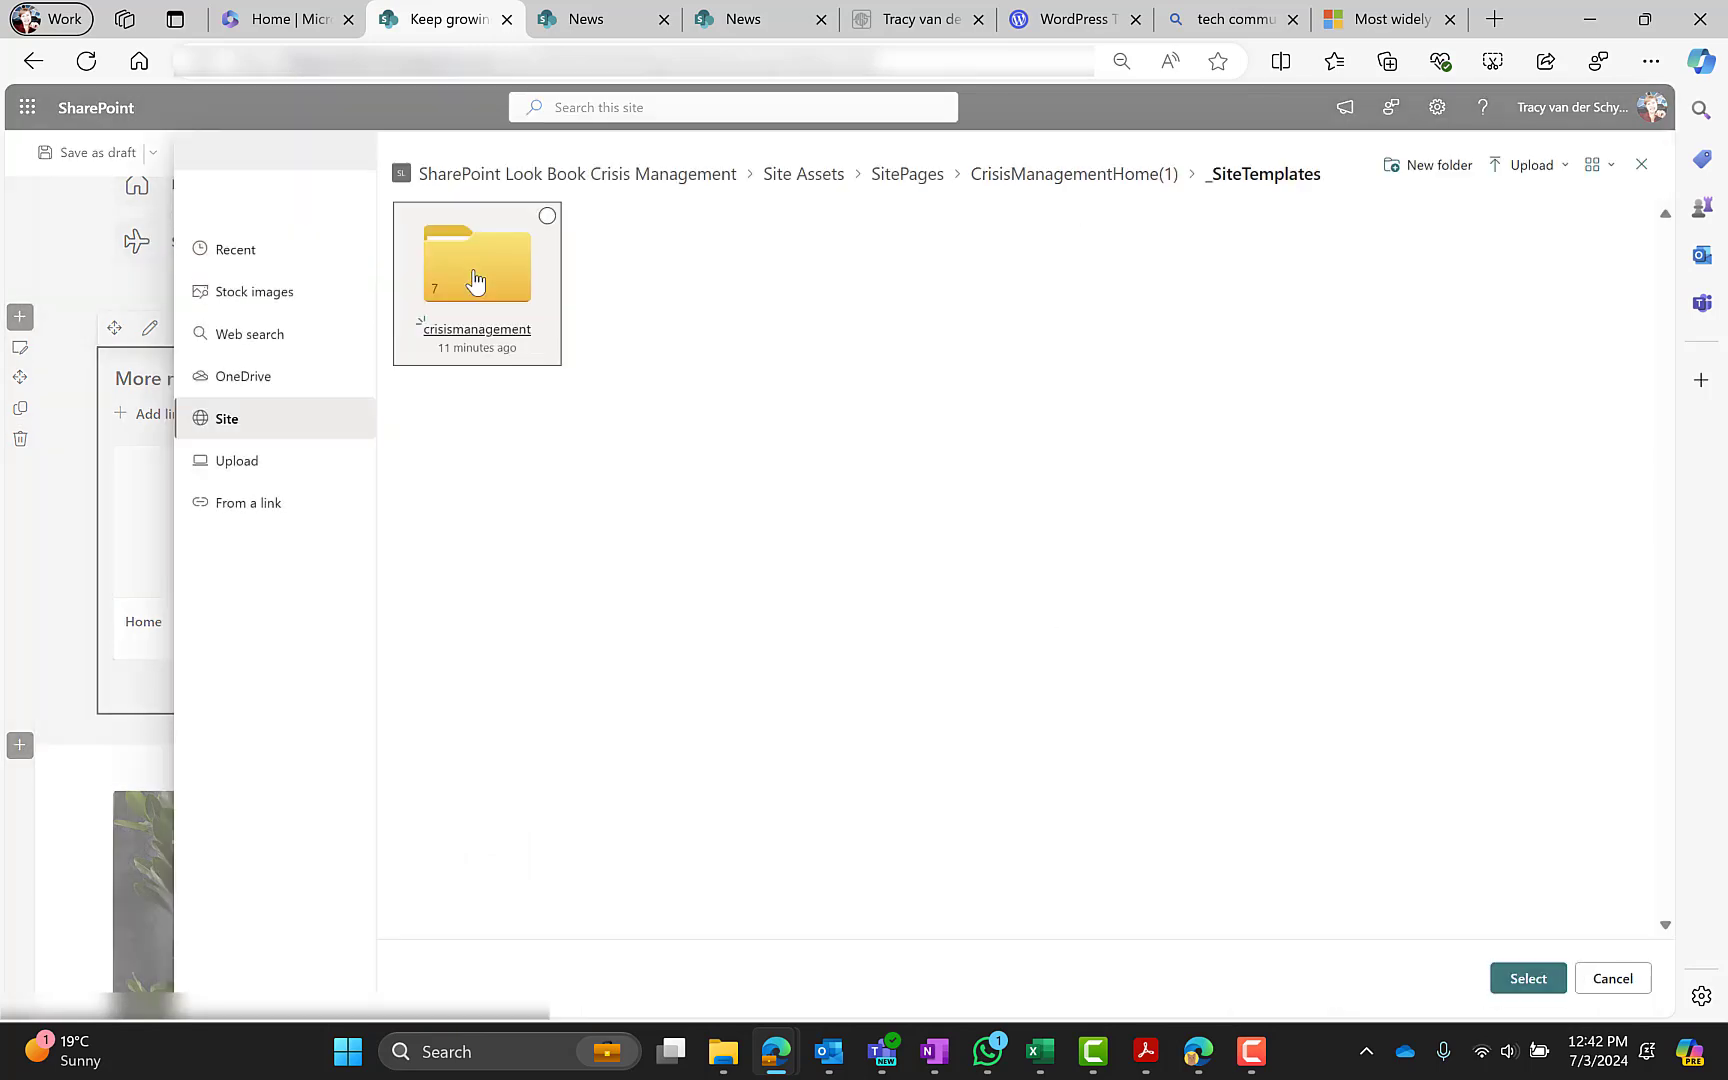
double_click(476, 272)
click(1183, 300)
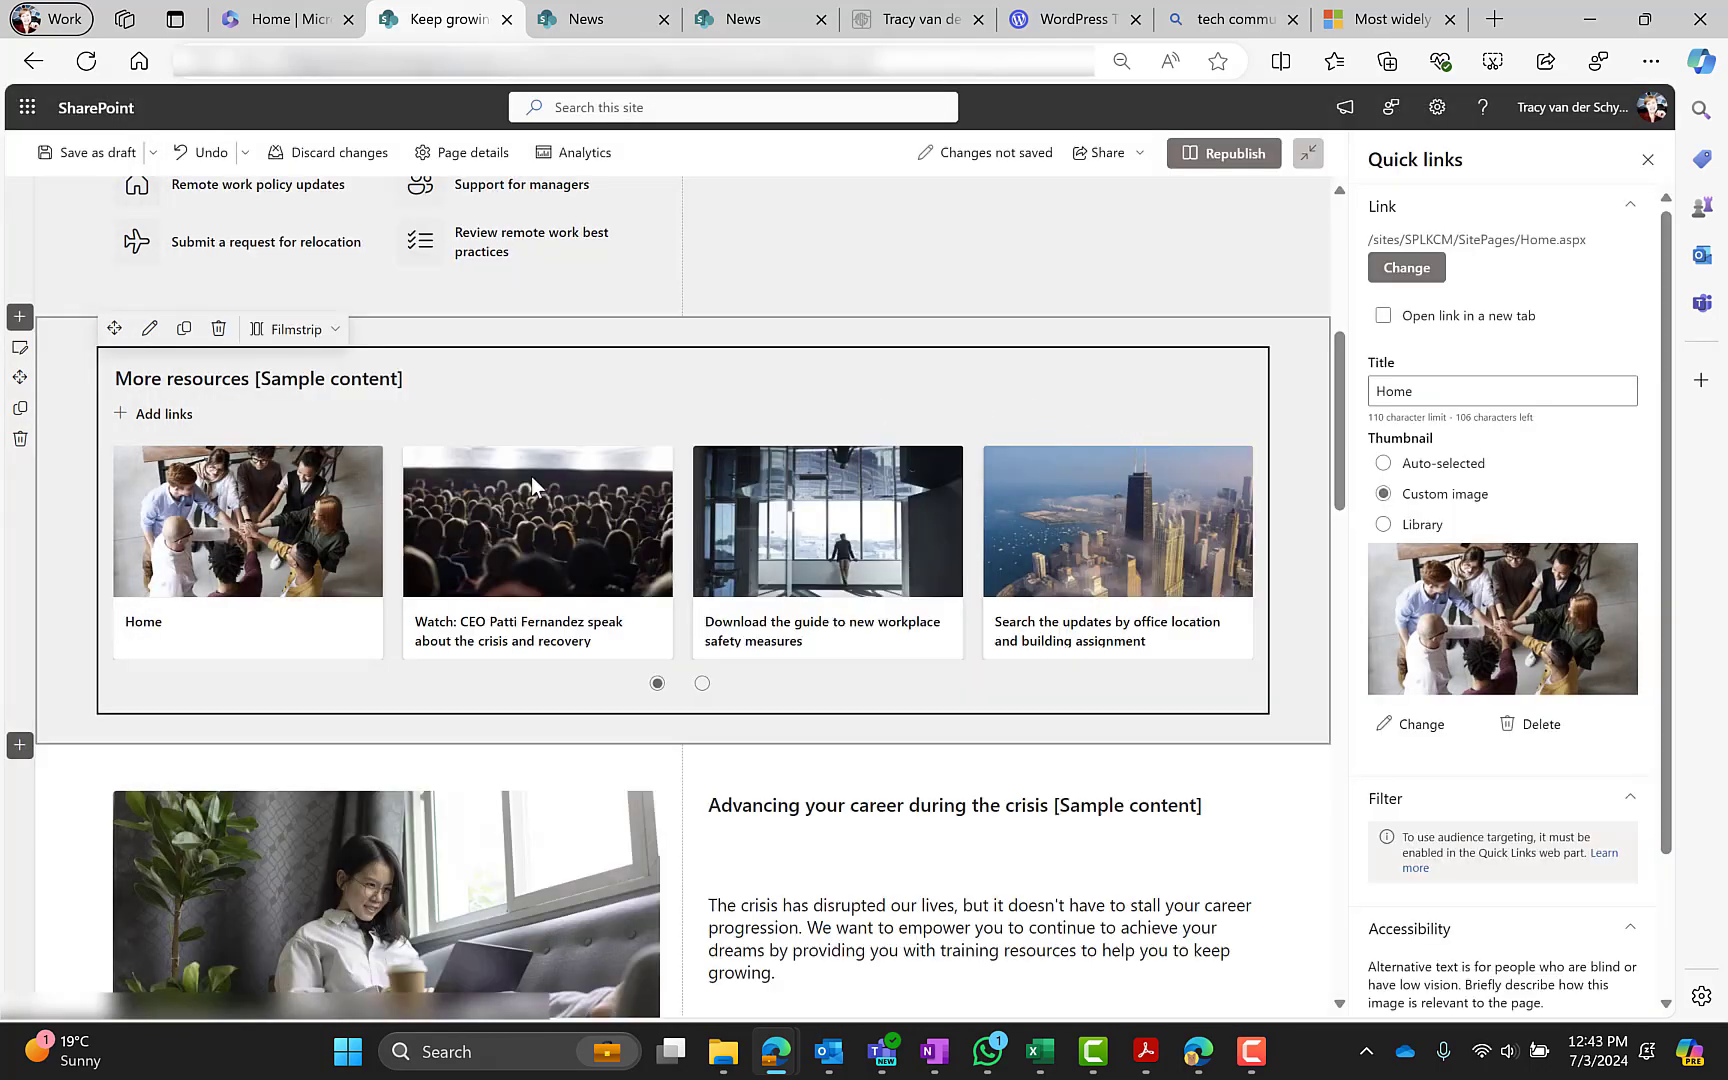
click(1224, 153)
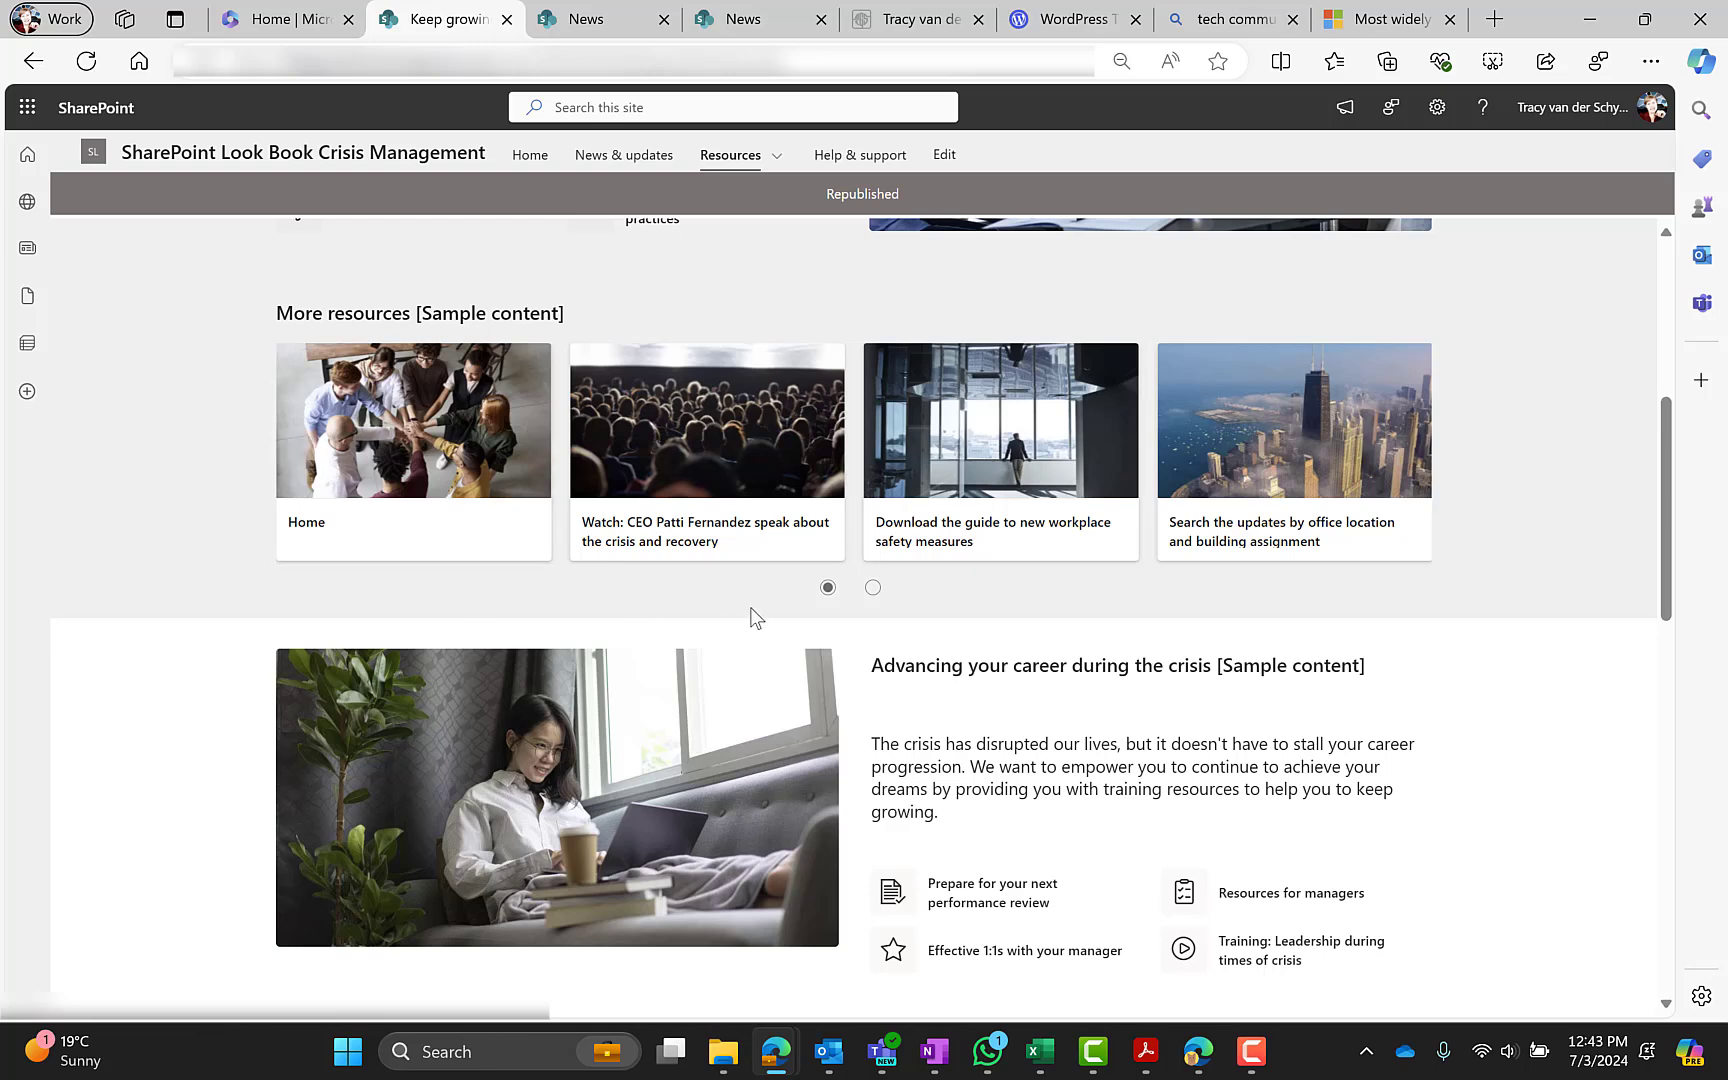
Step: Page through the first More resources filmstrip on the published page and review the surrounding content
click(873, 589)
click(827, 590)
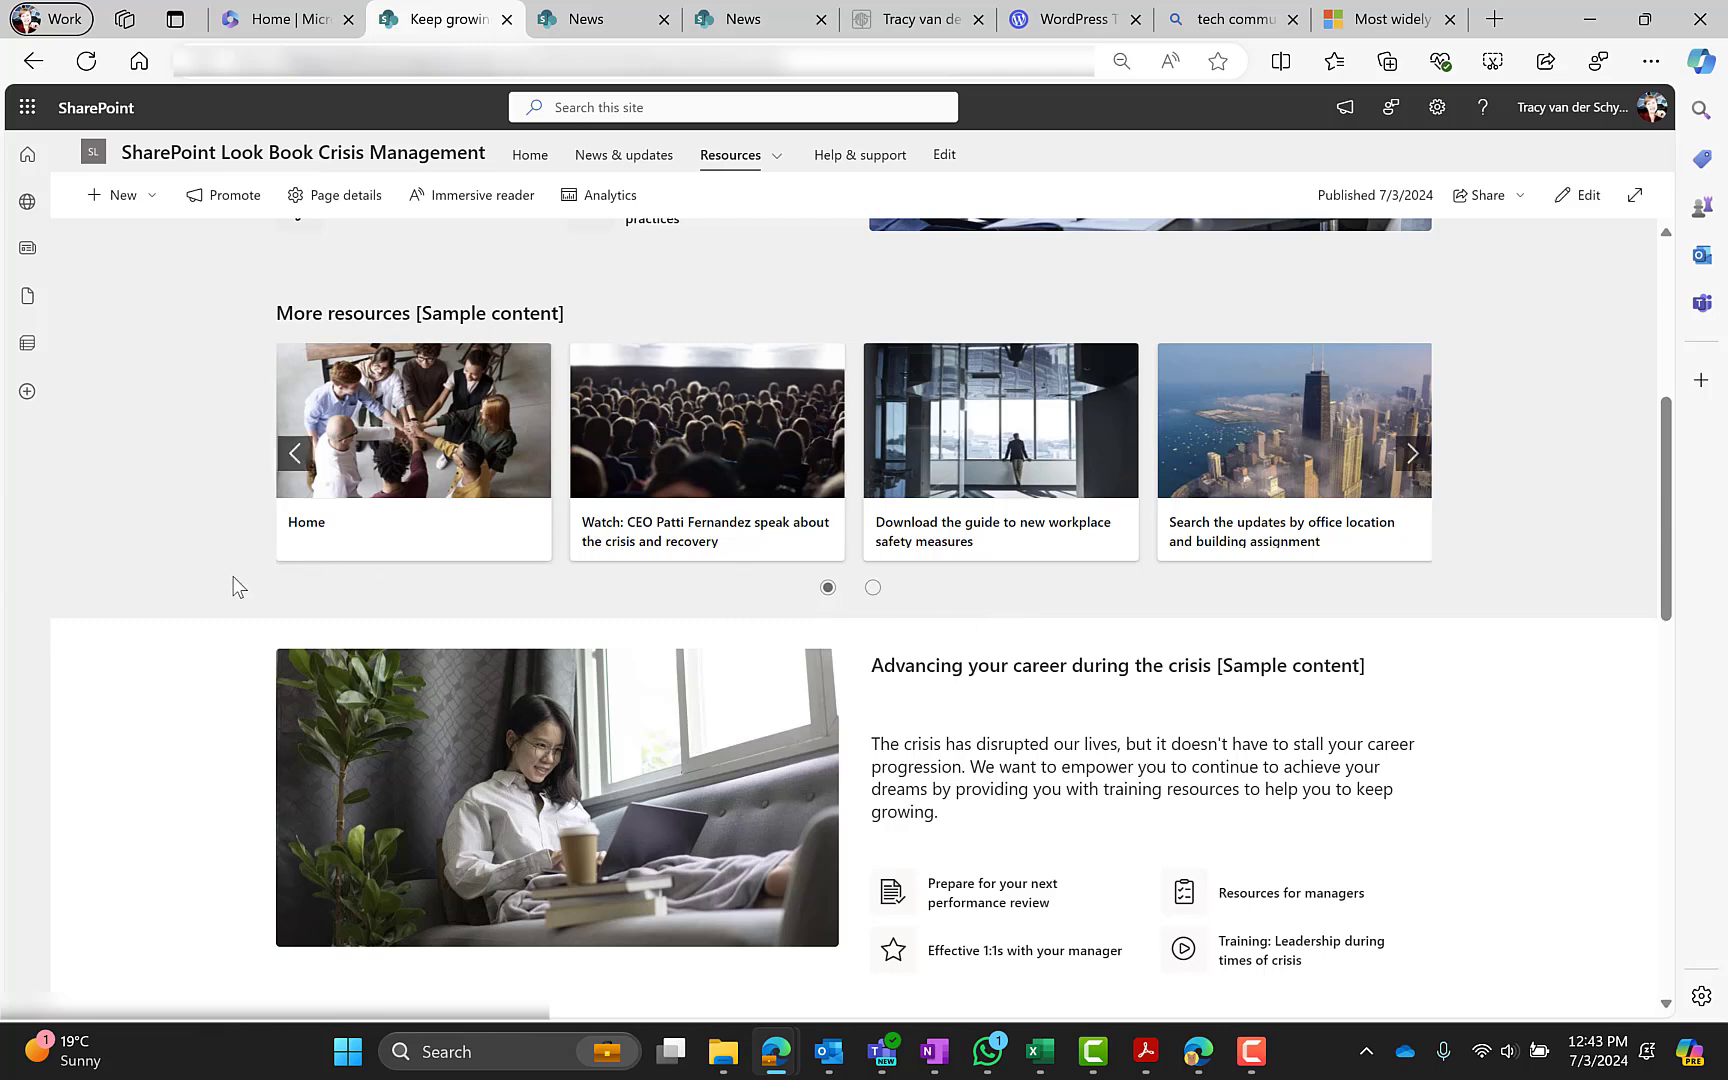
scroll(200, 590, up, 2)
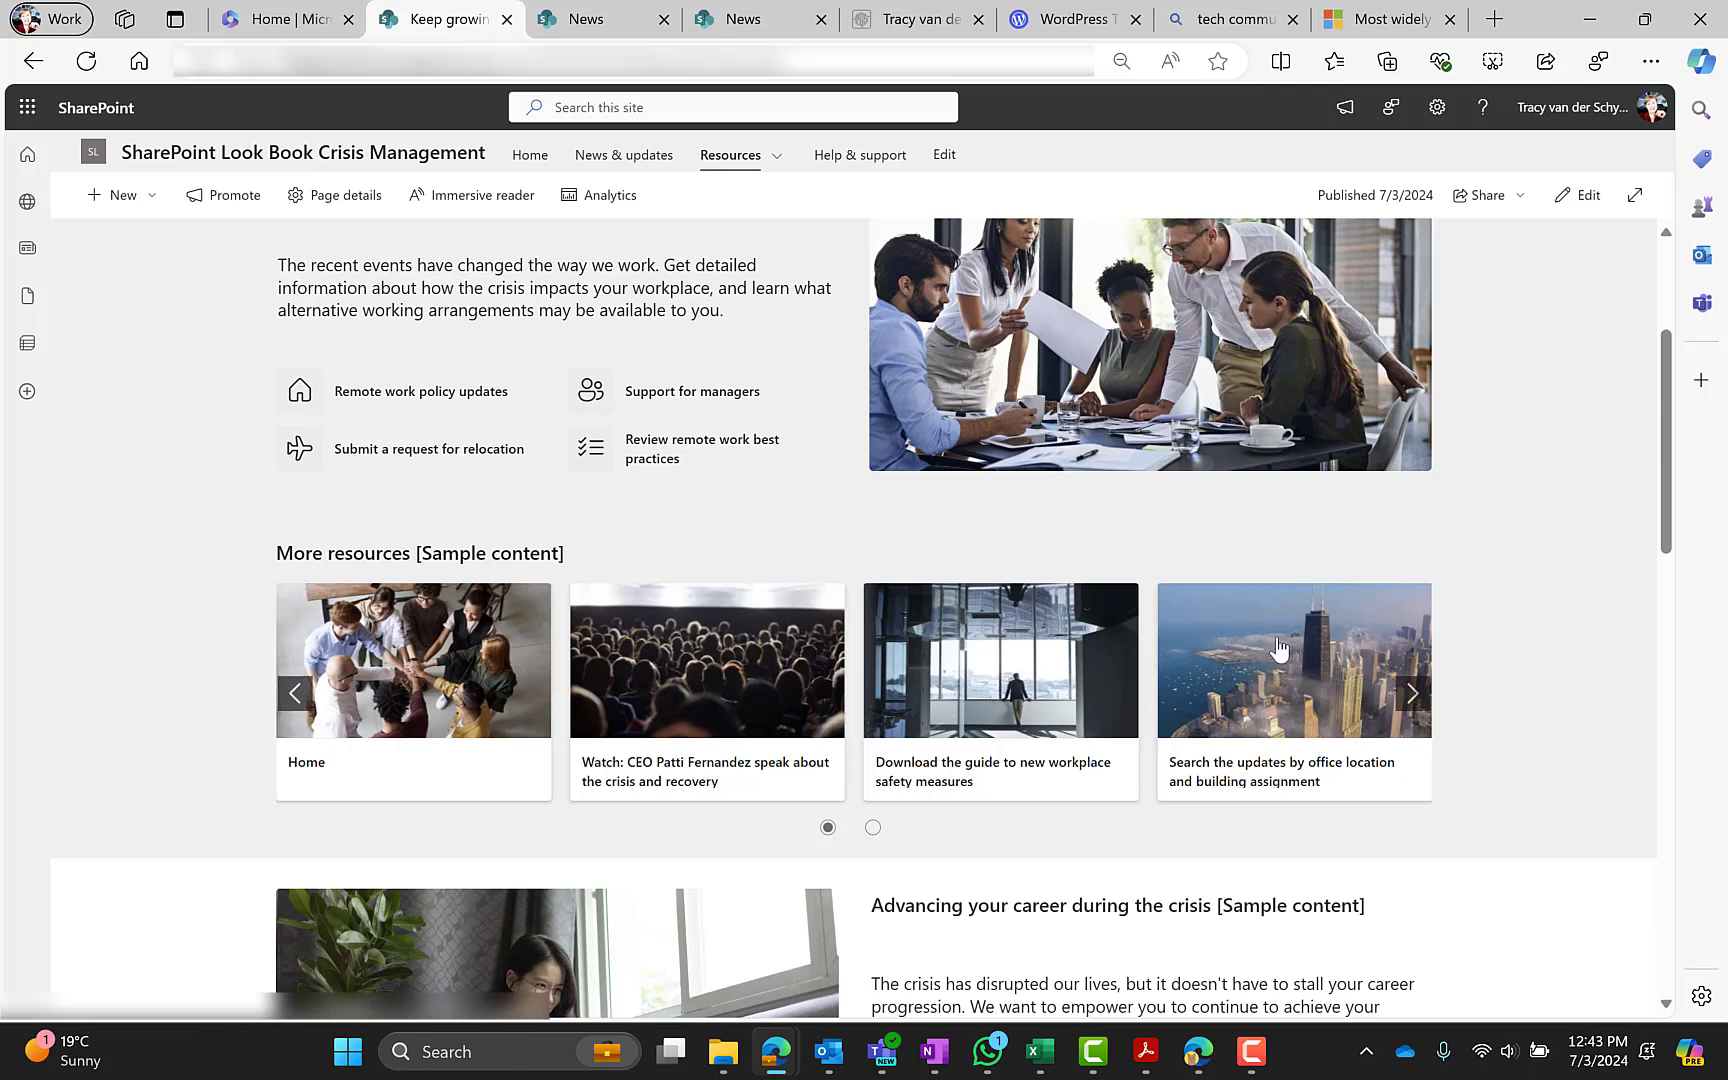
click(873, 827)
click(828, 827)
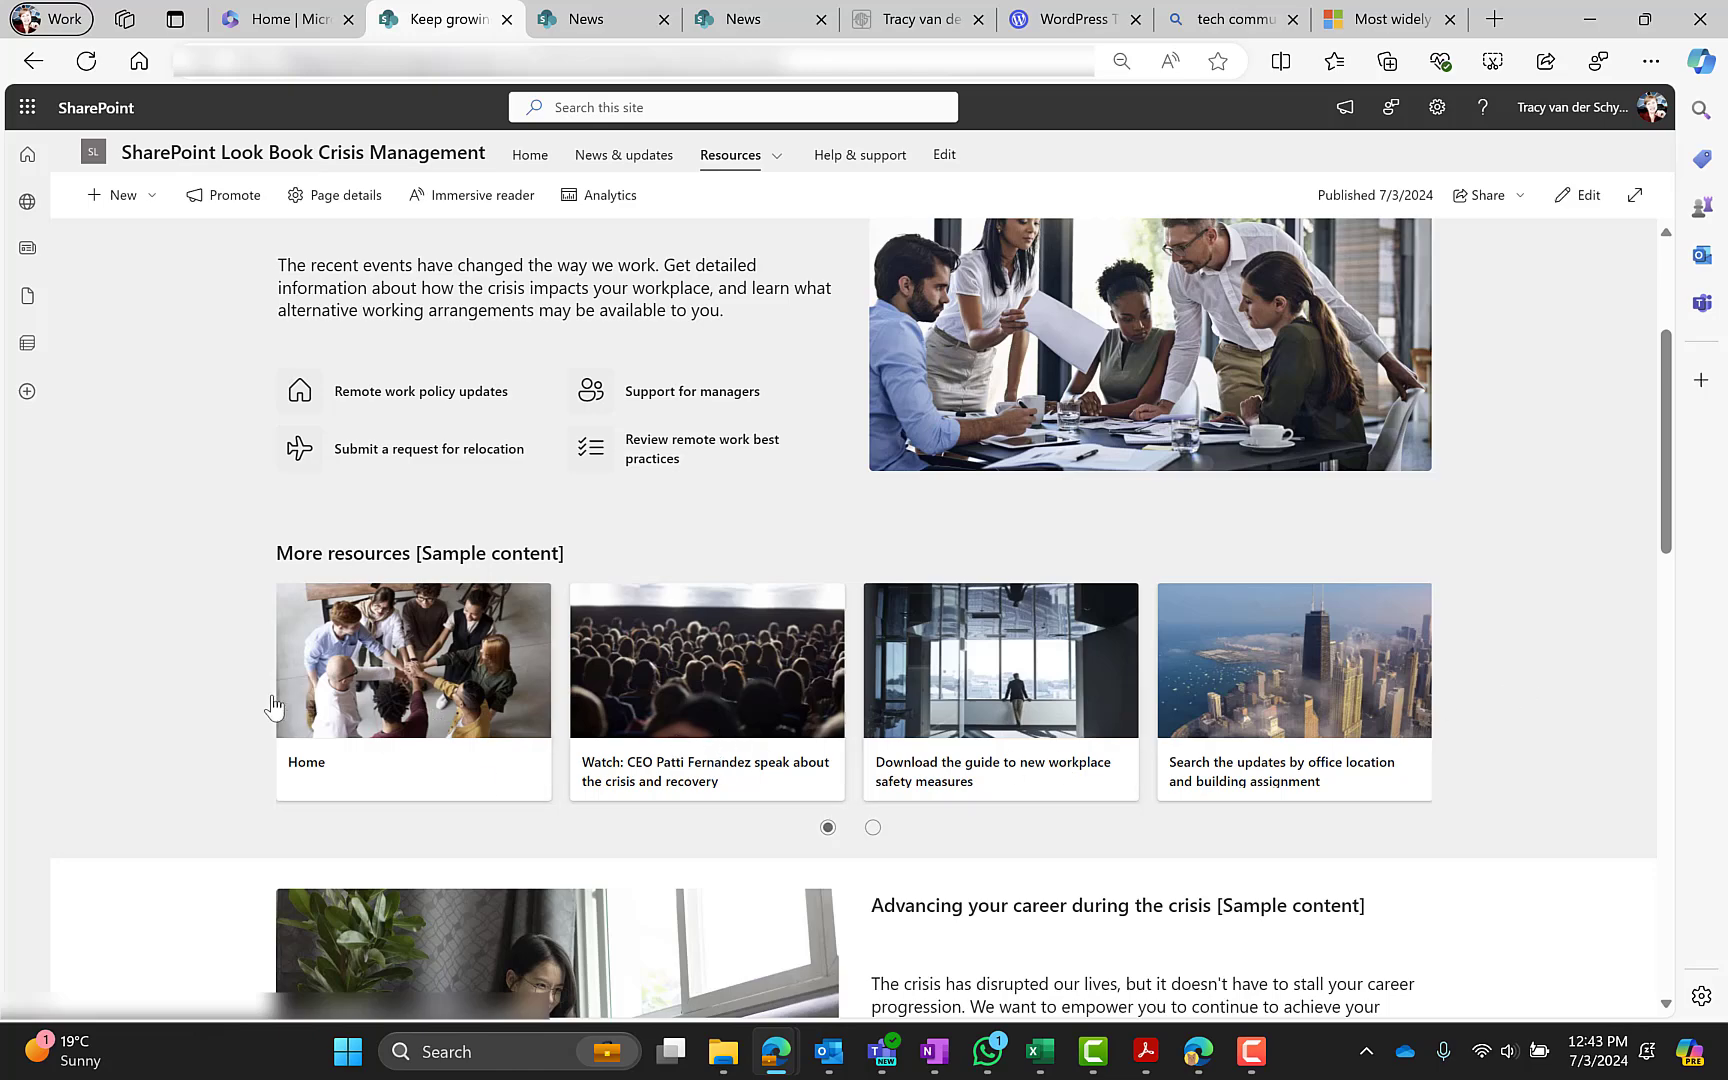
scroll(272, 706, down, 3)
scroll(272, 706, up, 6)
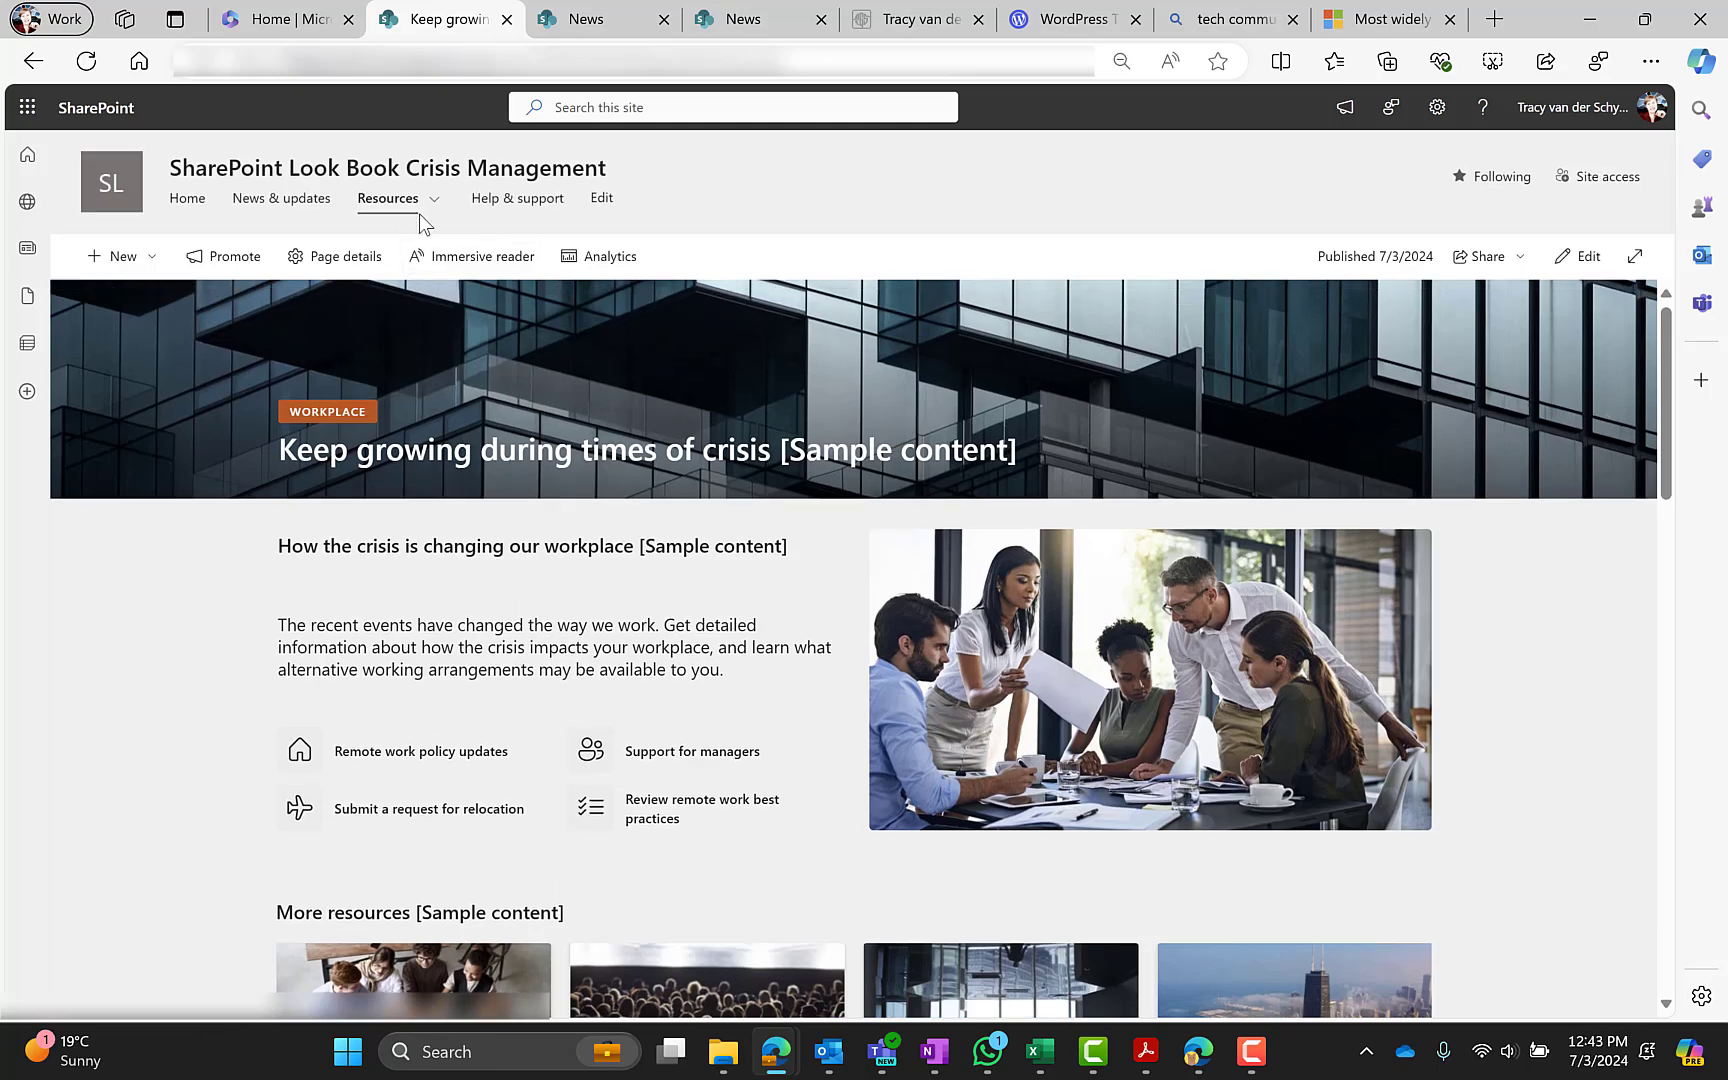
Step: Open the Stay healthy and active resource page in edit mode
click(408, 205)
click(401, 282)
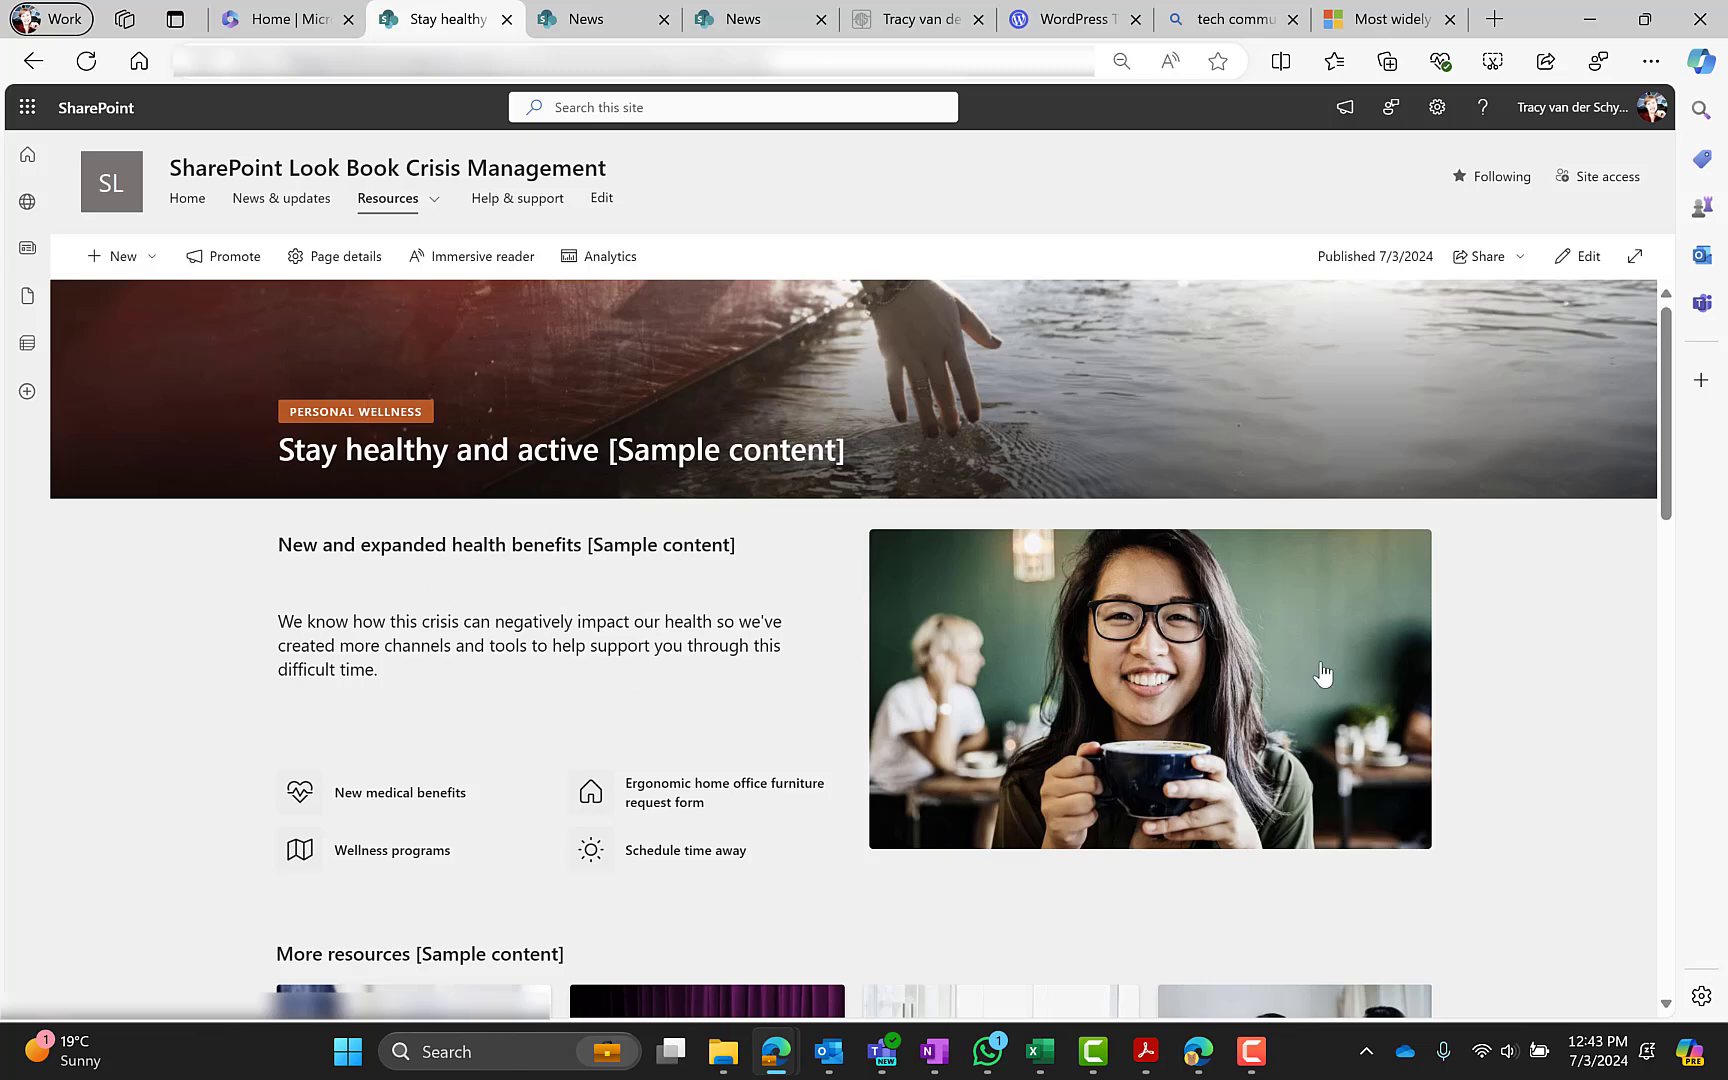
scroll(347, 803, down, 2)
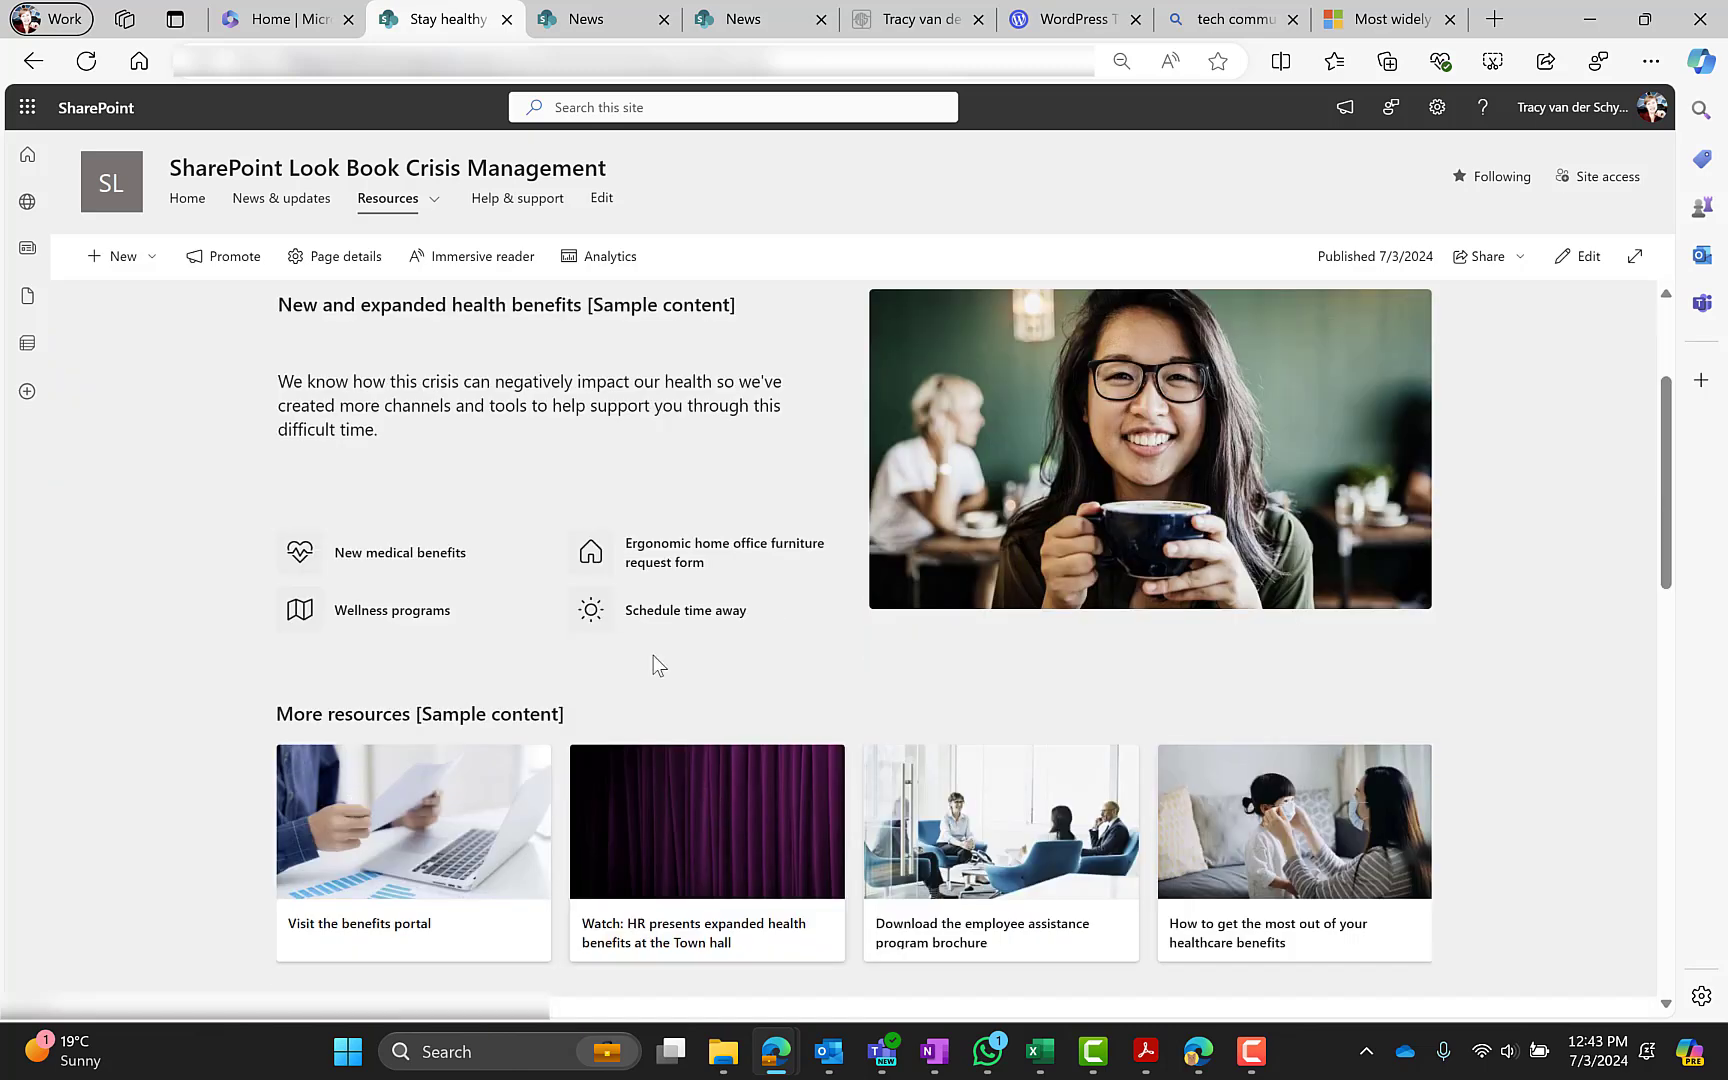
click(1587, 259)
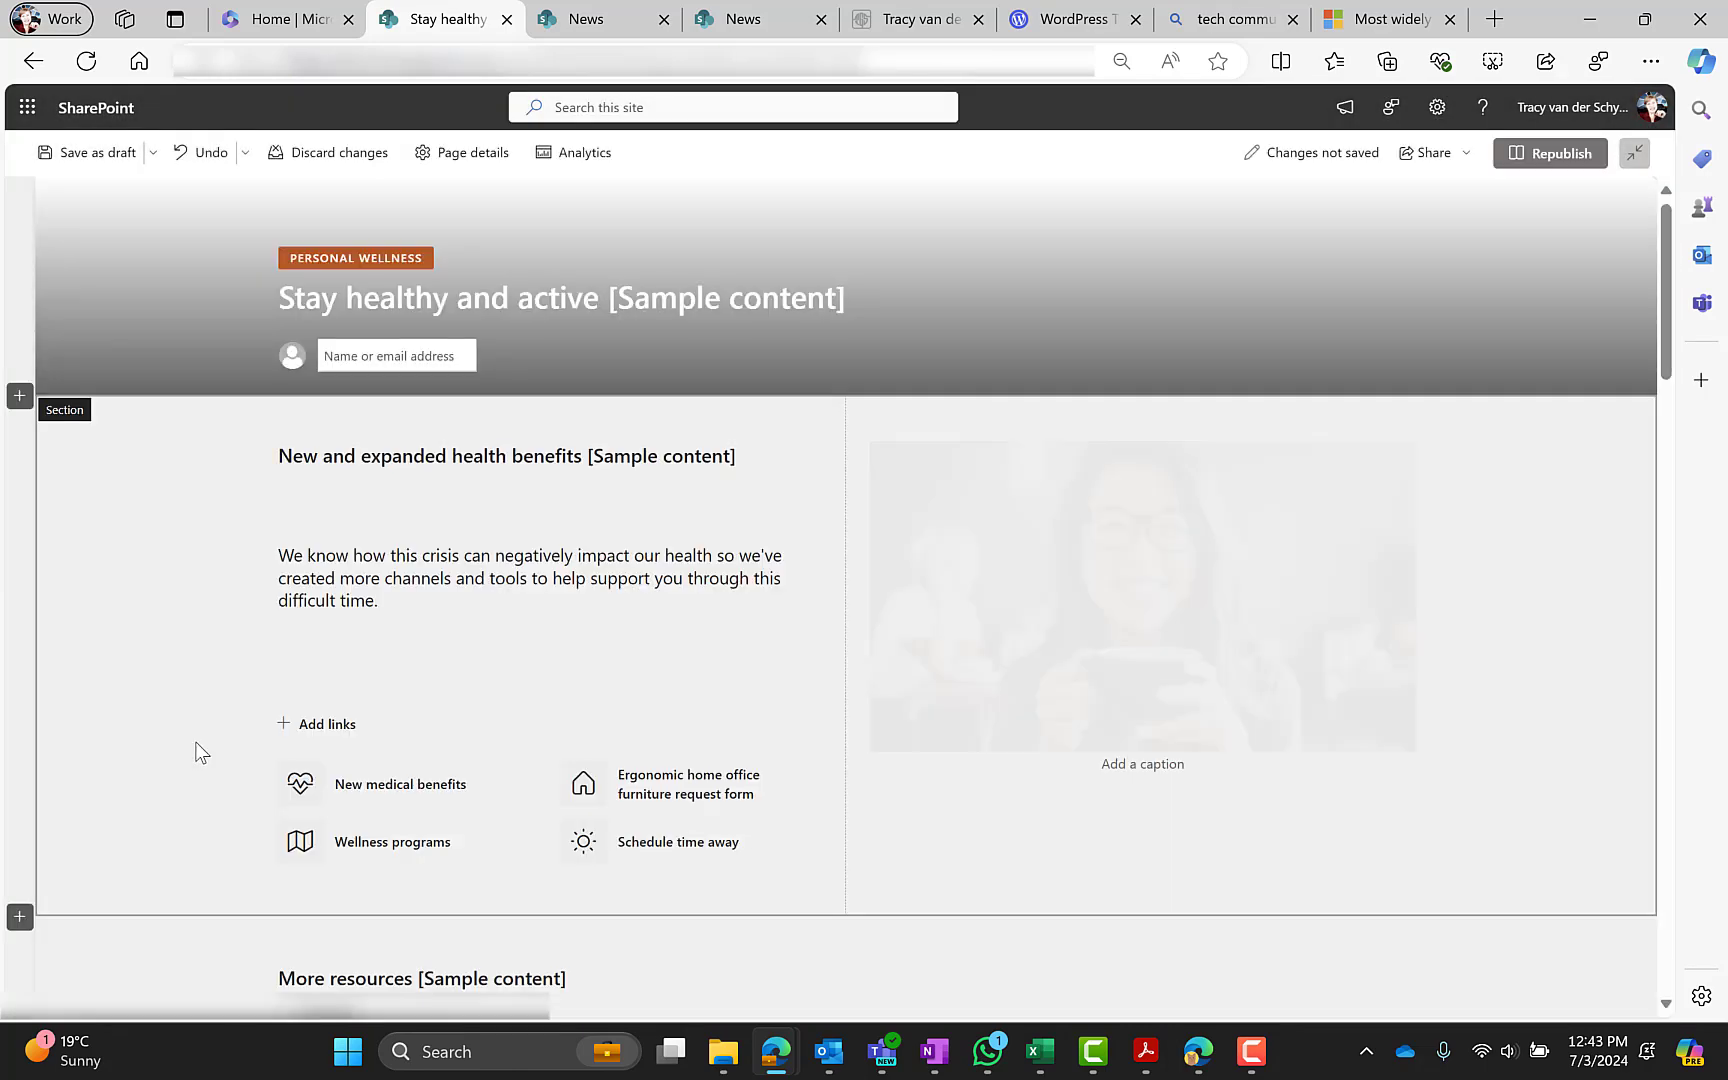
Step: Inspect the layout settings of the health benefits quick links and the first More resources filmstrip
click(345, 727)
click(313, 639)
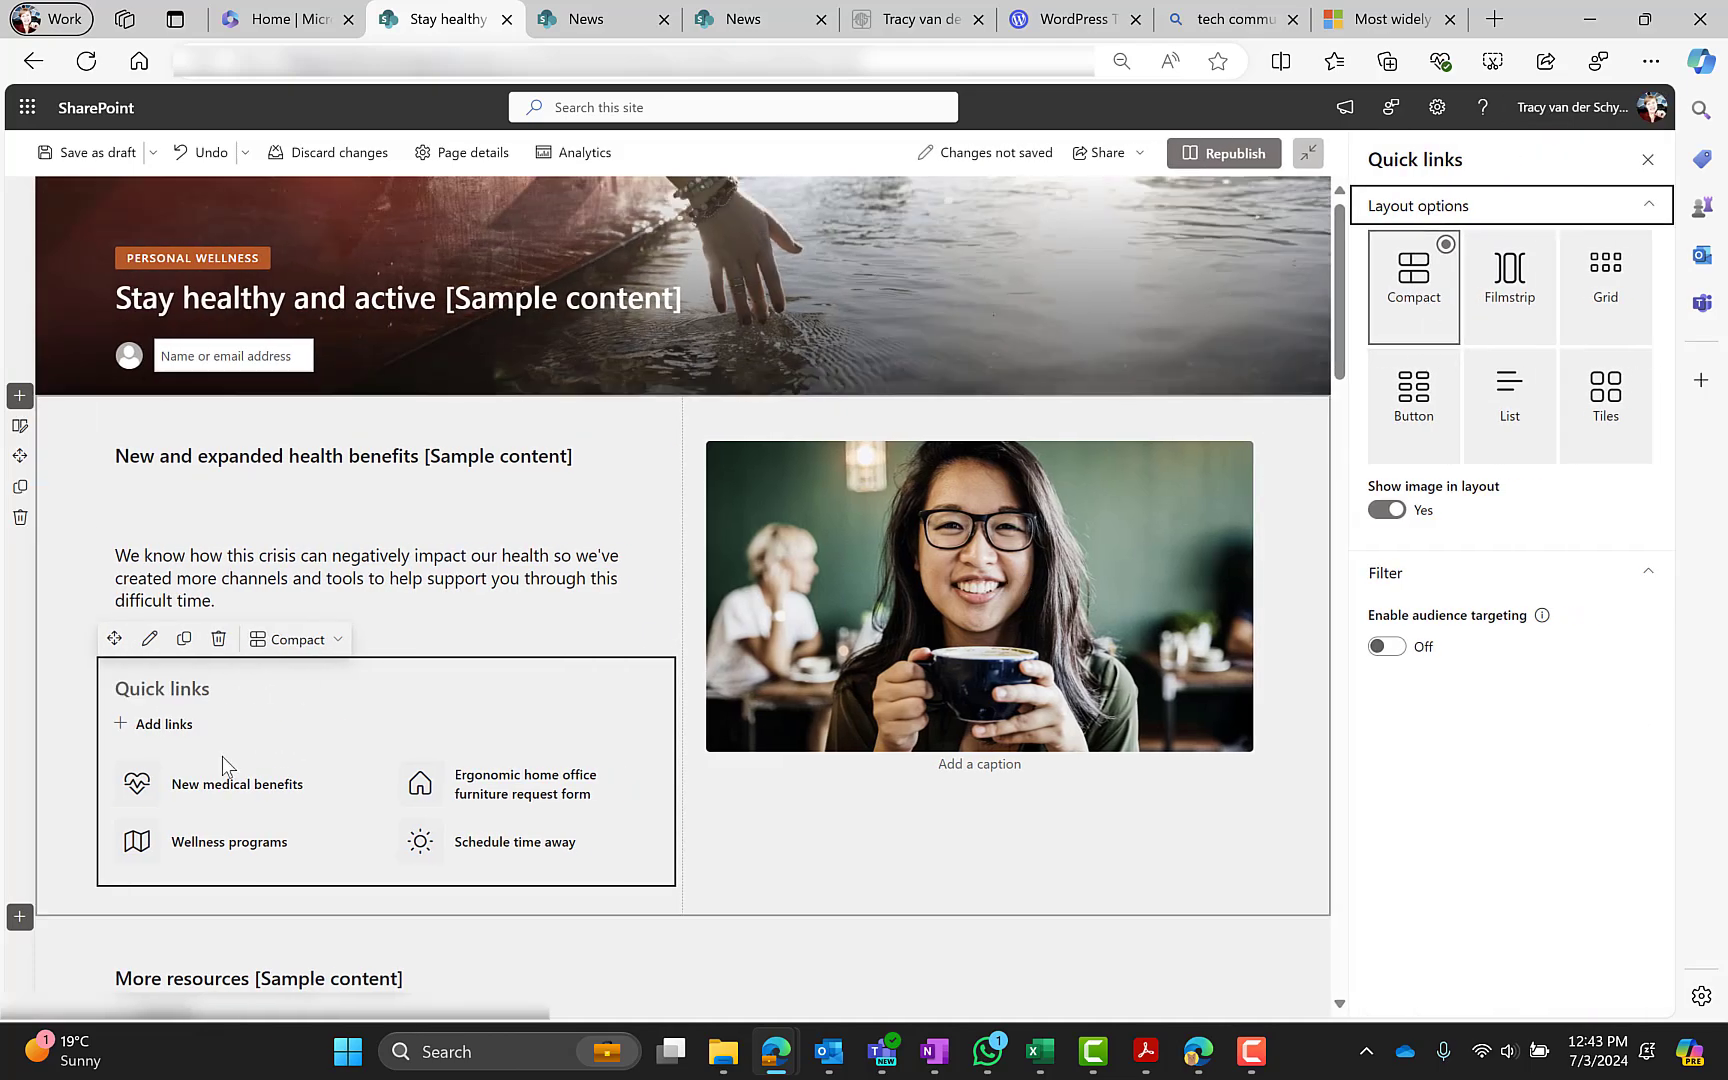
scroll(224, 768, down, 6)
click(271, 404)
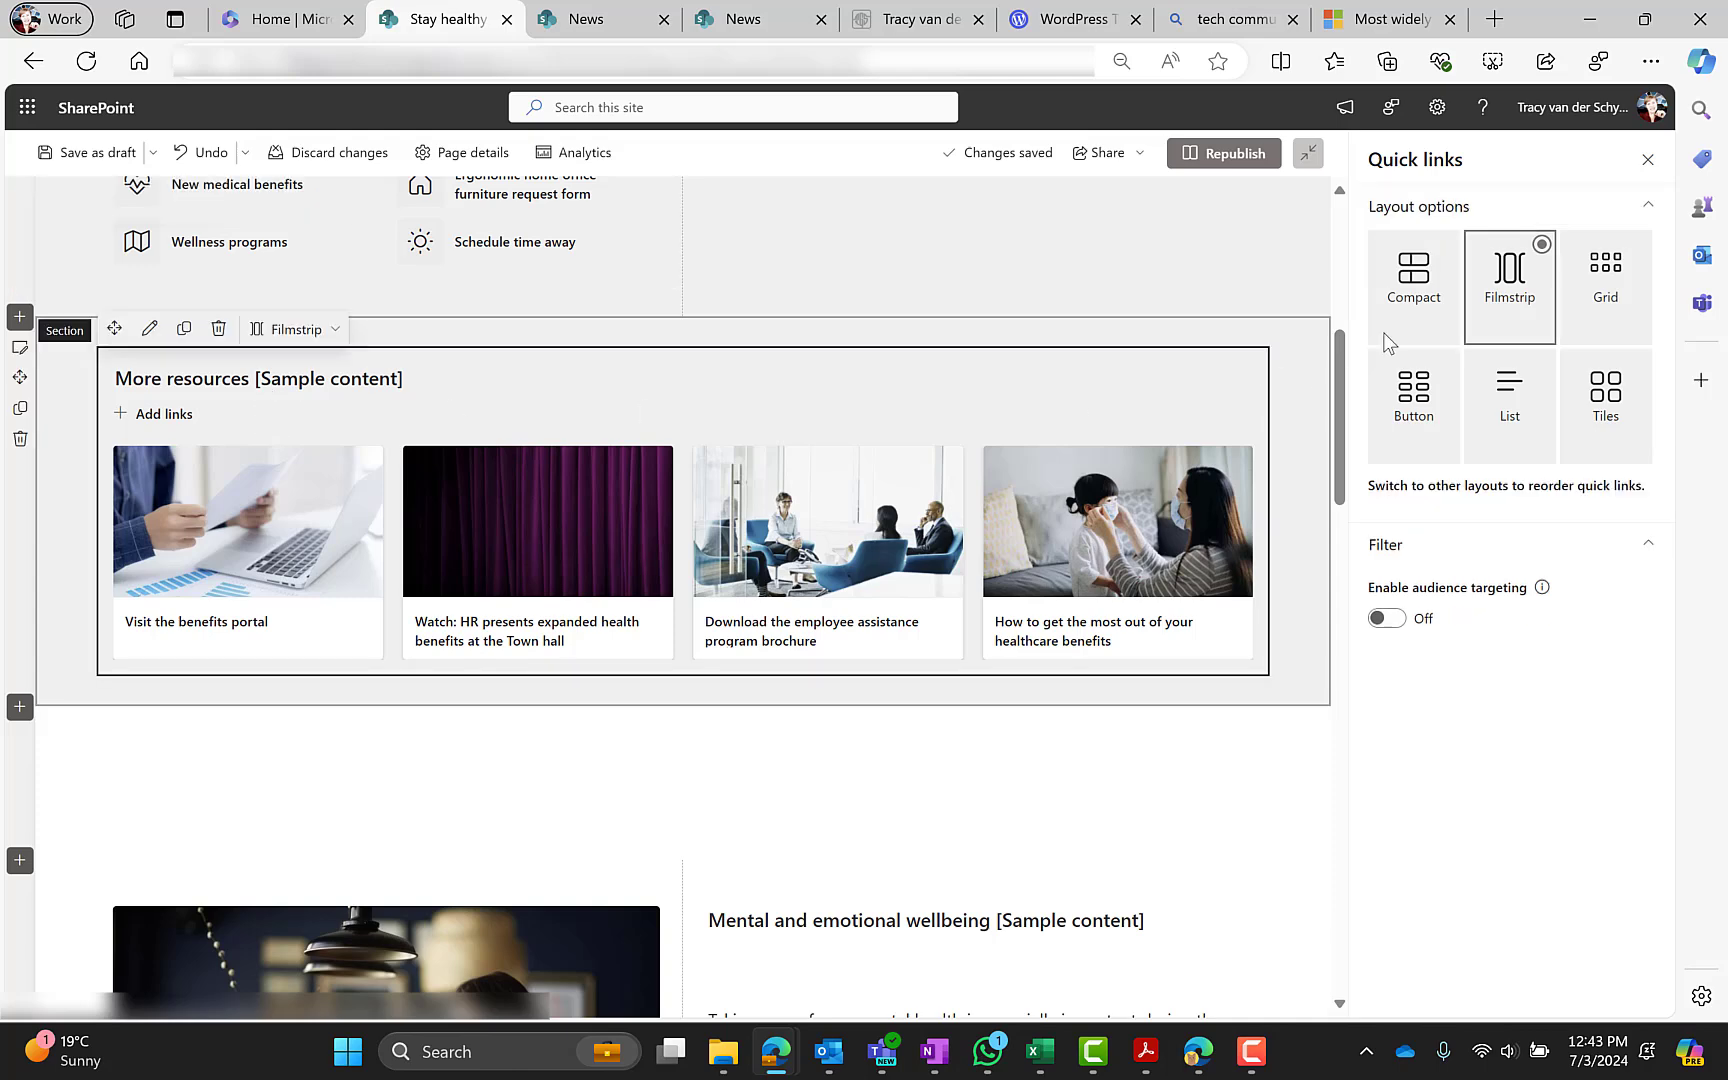
scroll(540, 540, down, 6)
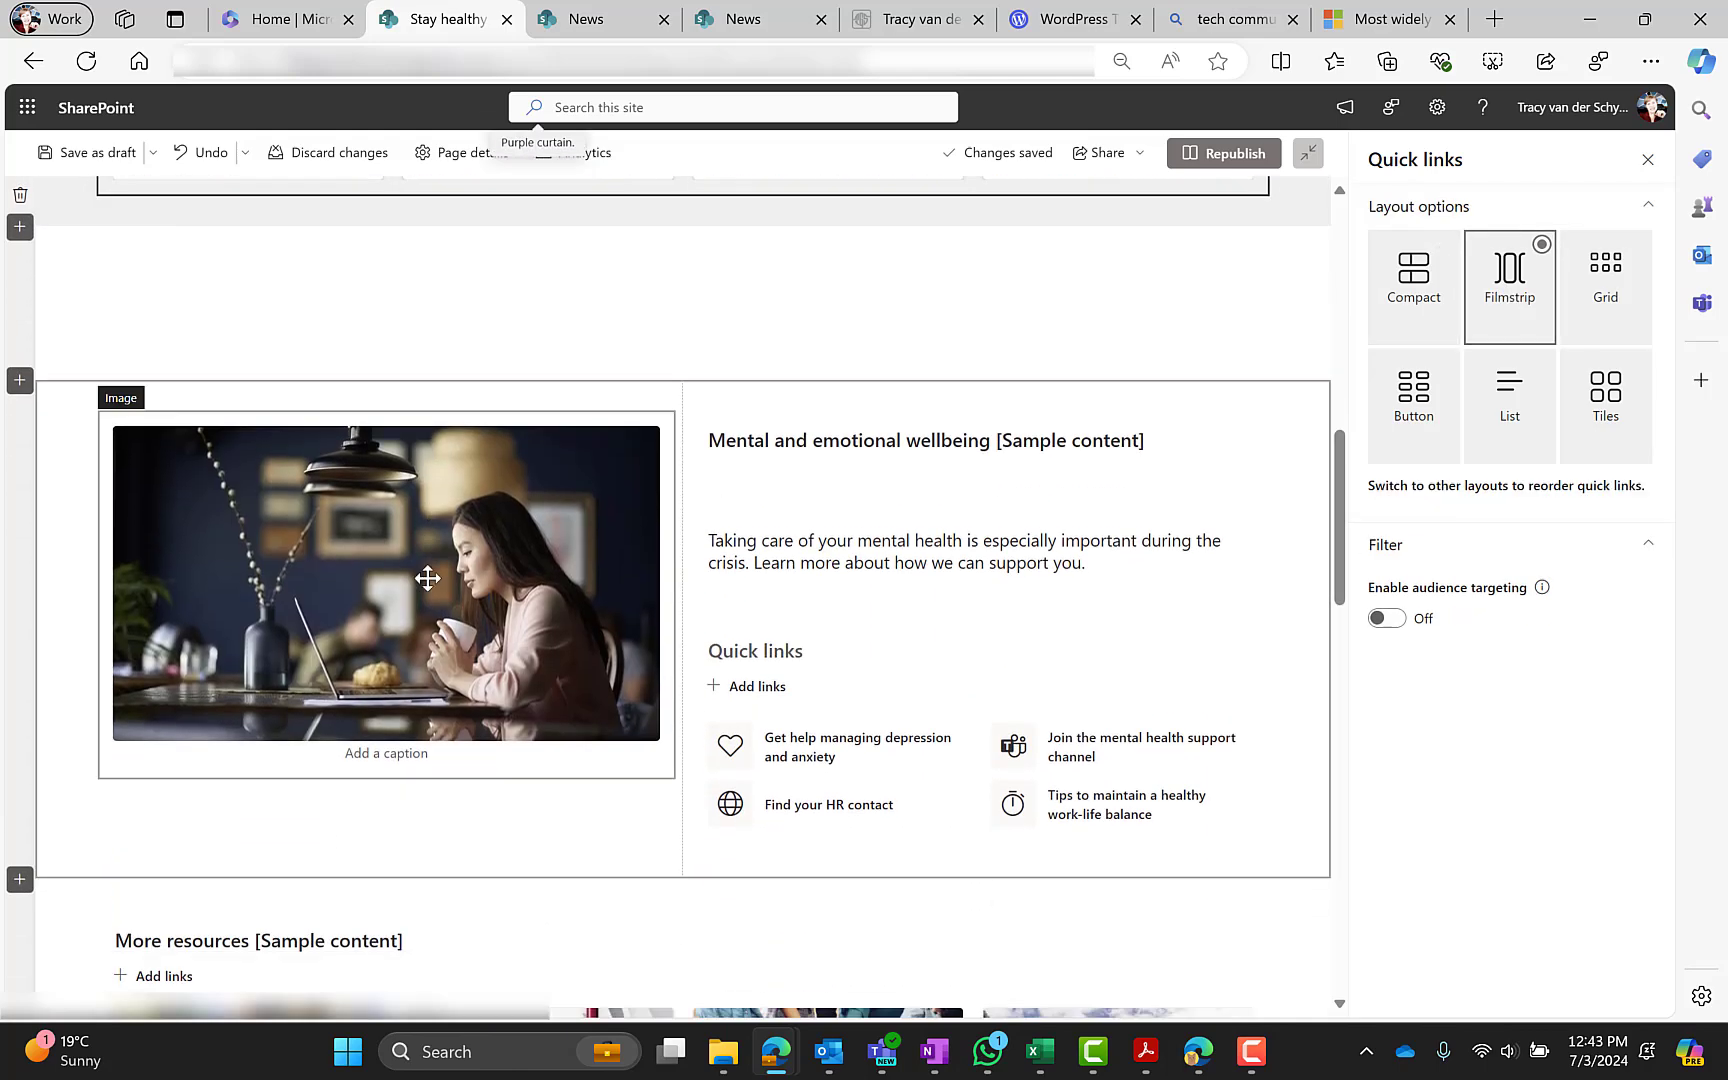
Step: Compare the Grid, List and Compact layouts for the Mental and emotional wellbeing quick links, settling on List
click(888, 608)
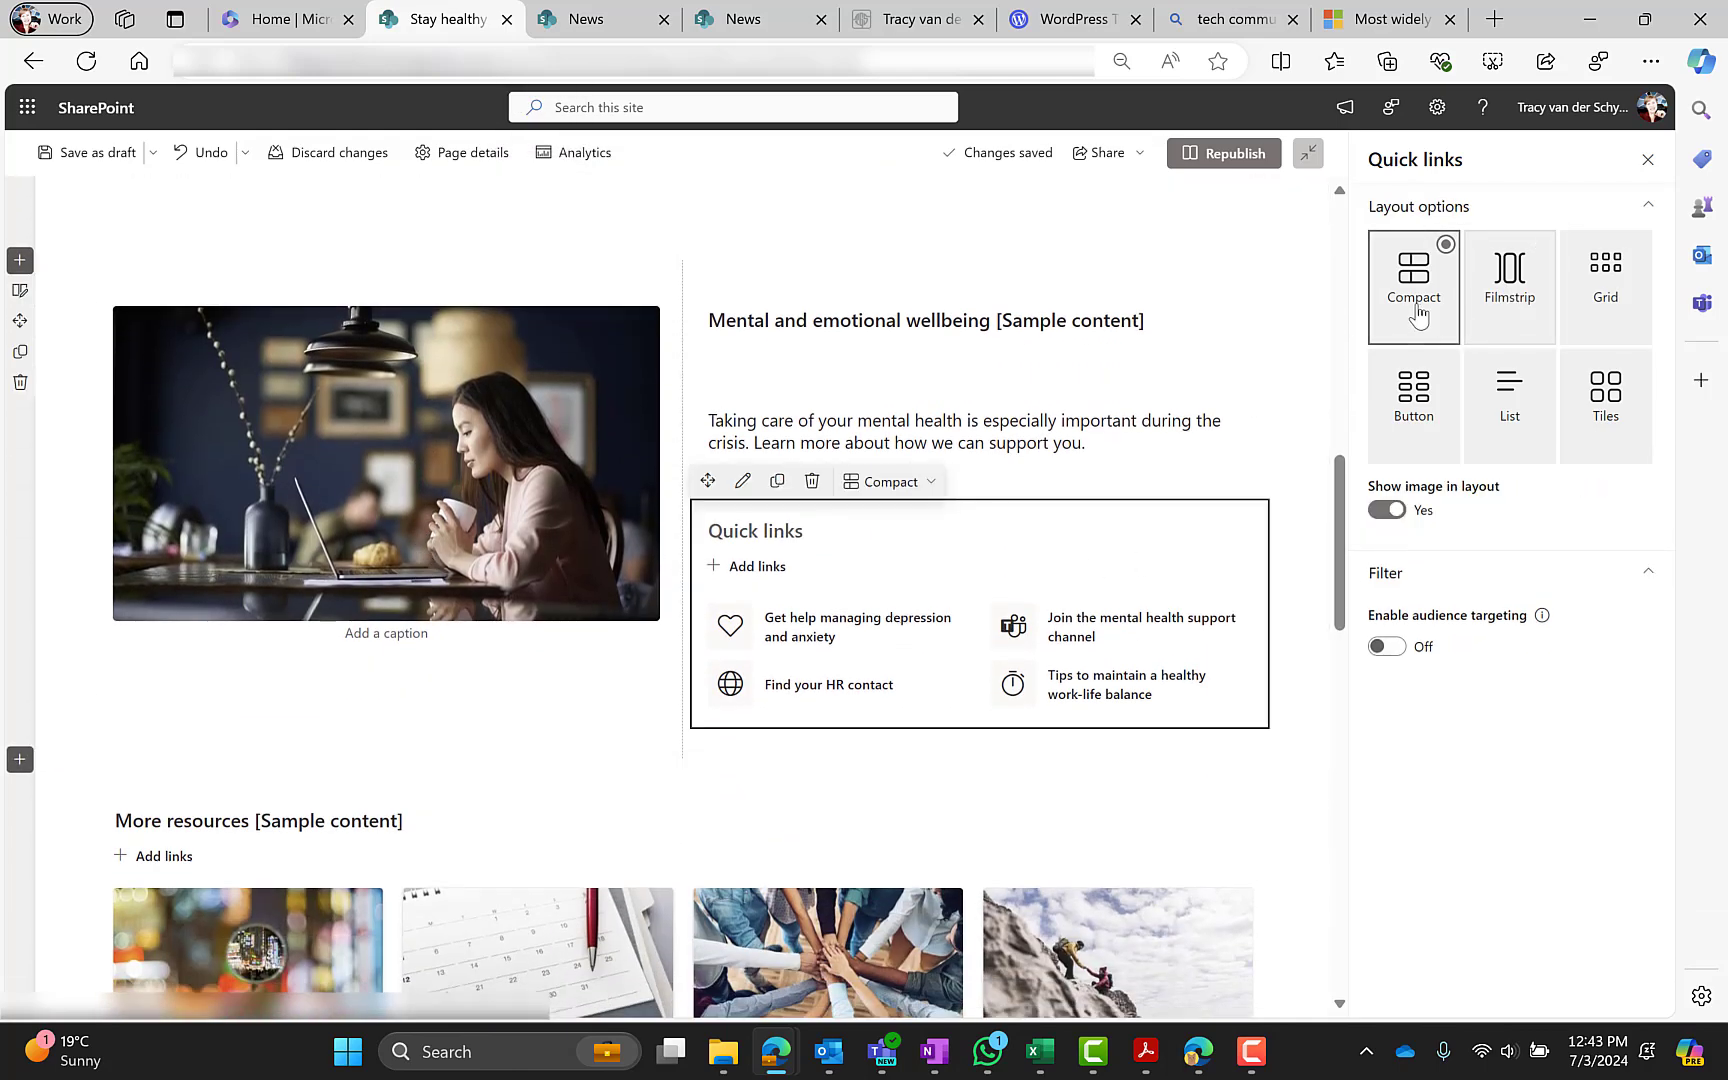
click(1526, 412)
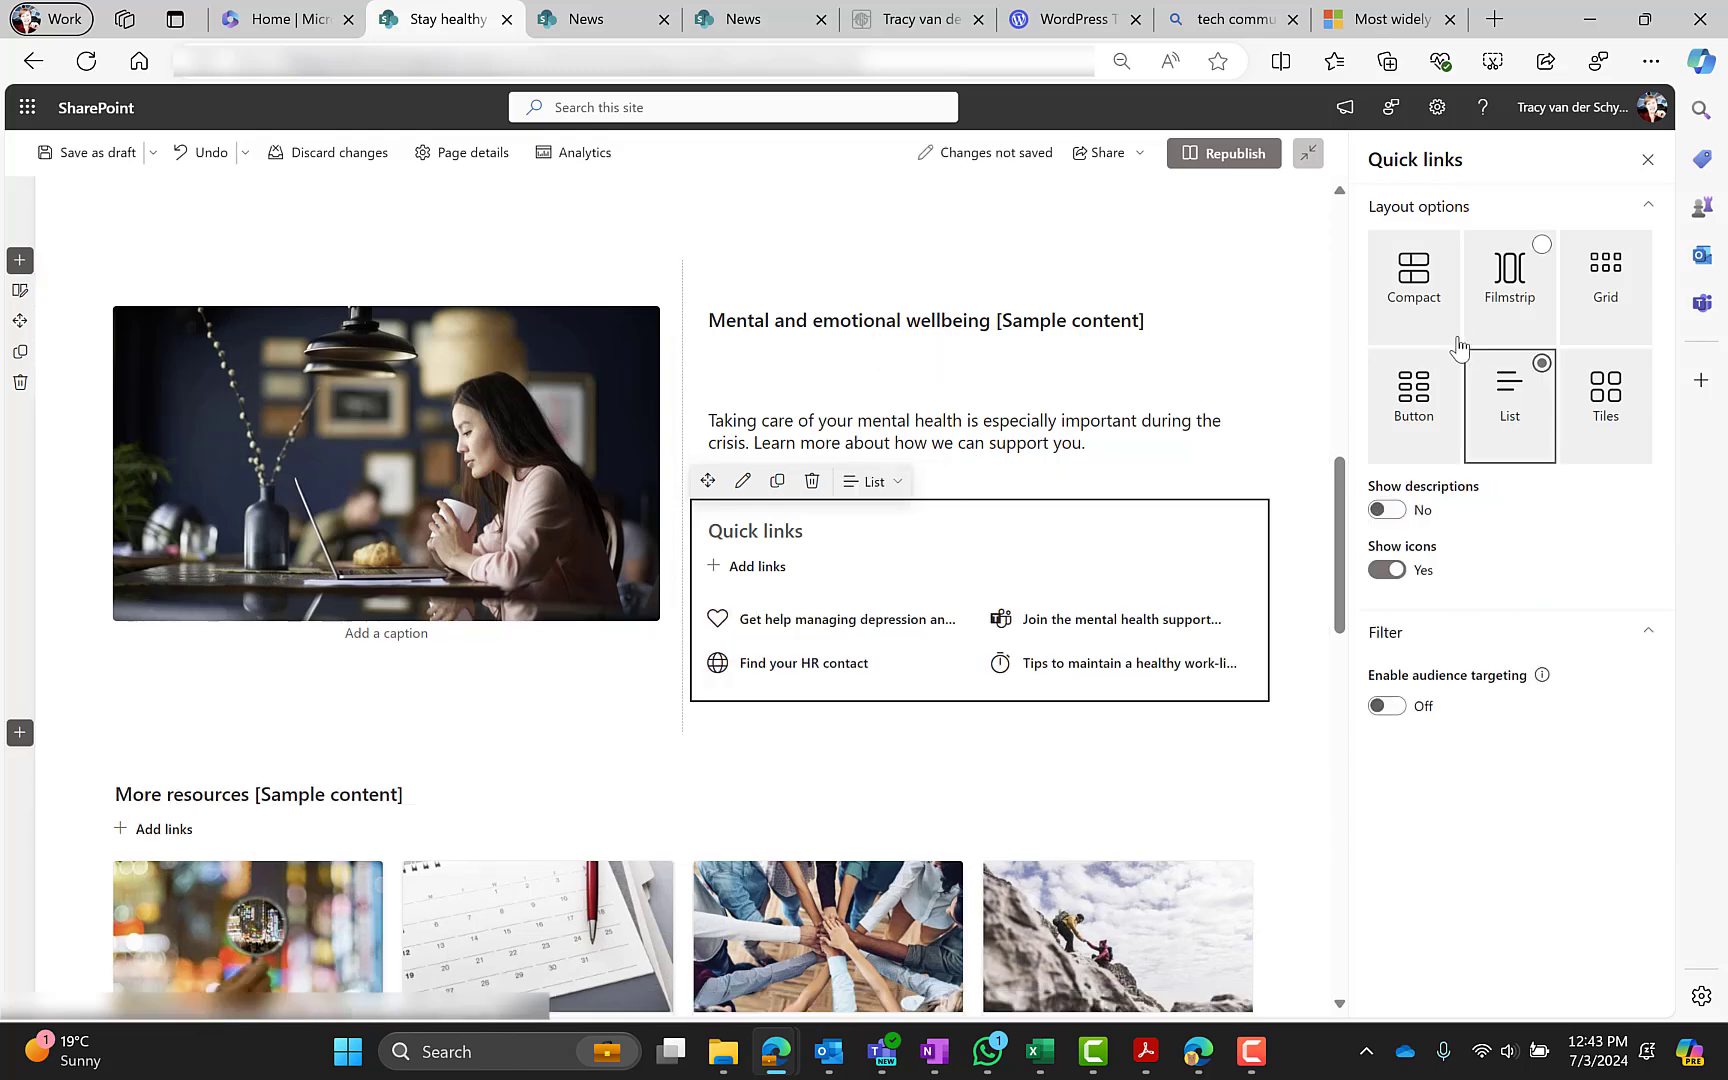
click(1598, 282)
click(1492, 420)
click(1414, 285)
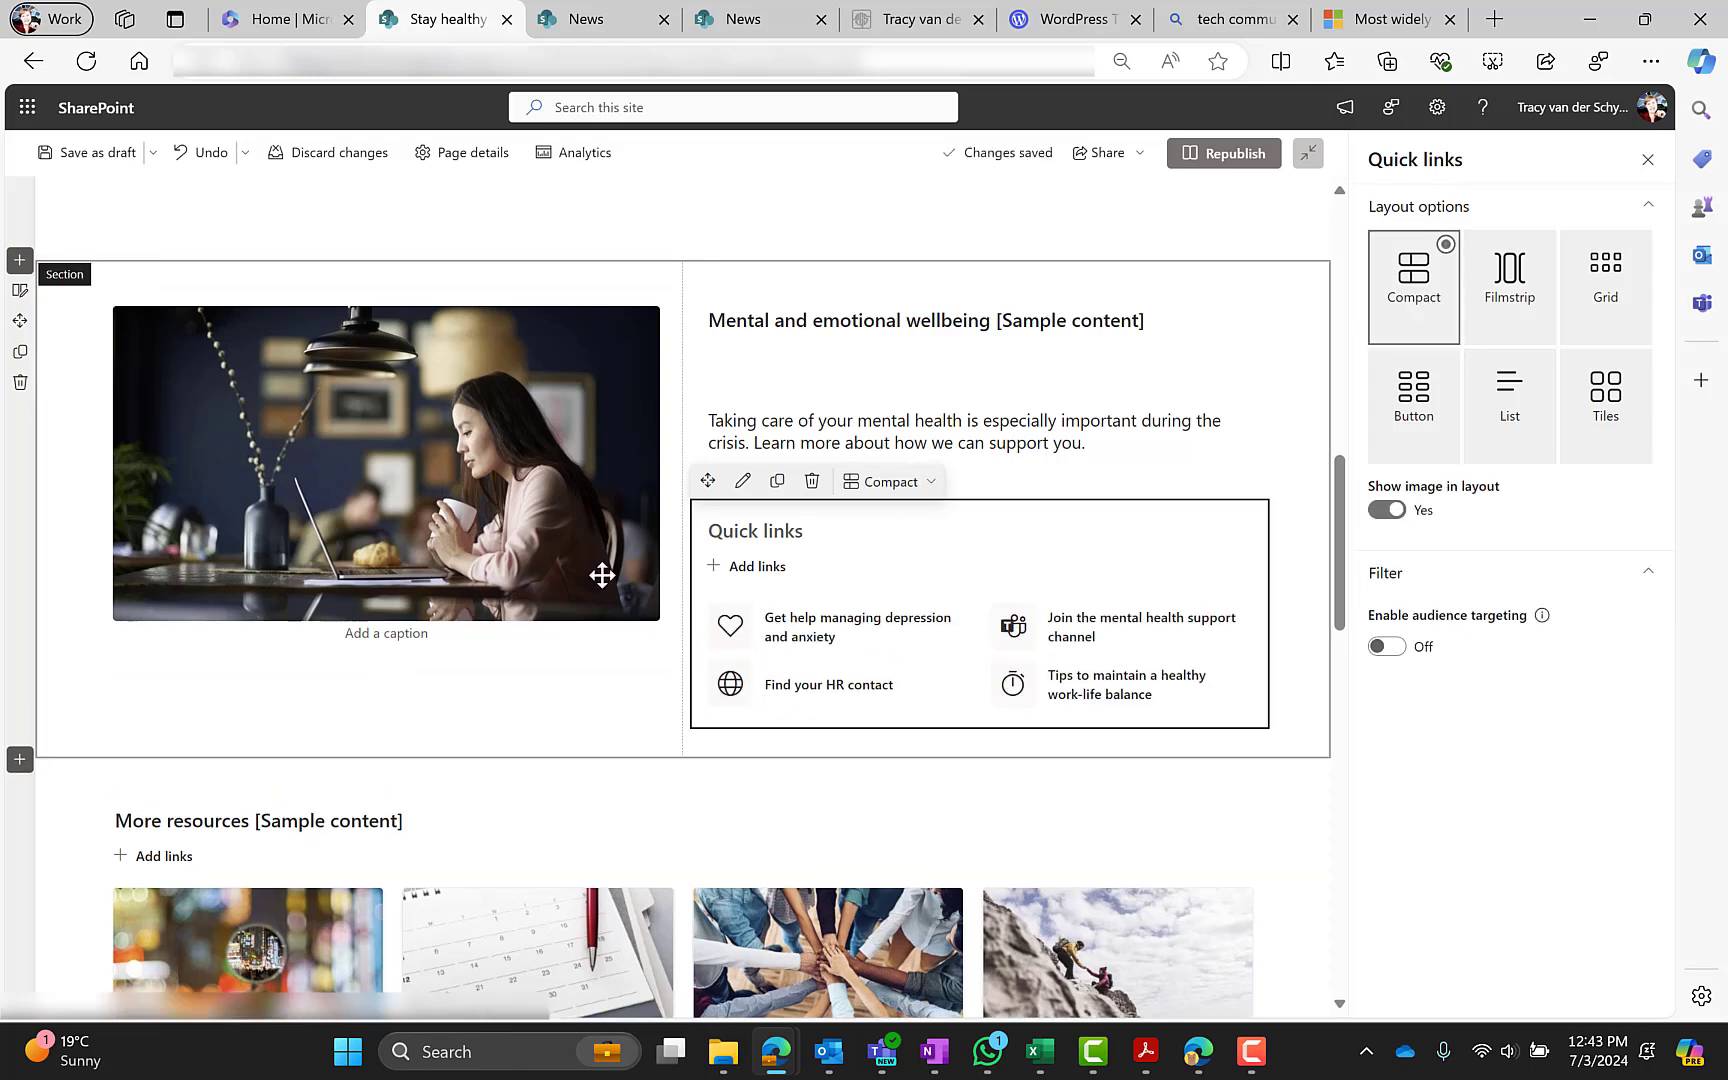
click(1472, 440)
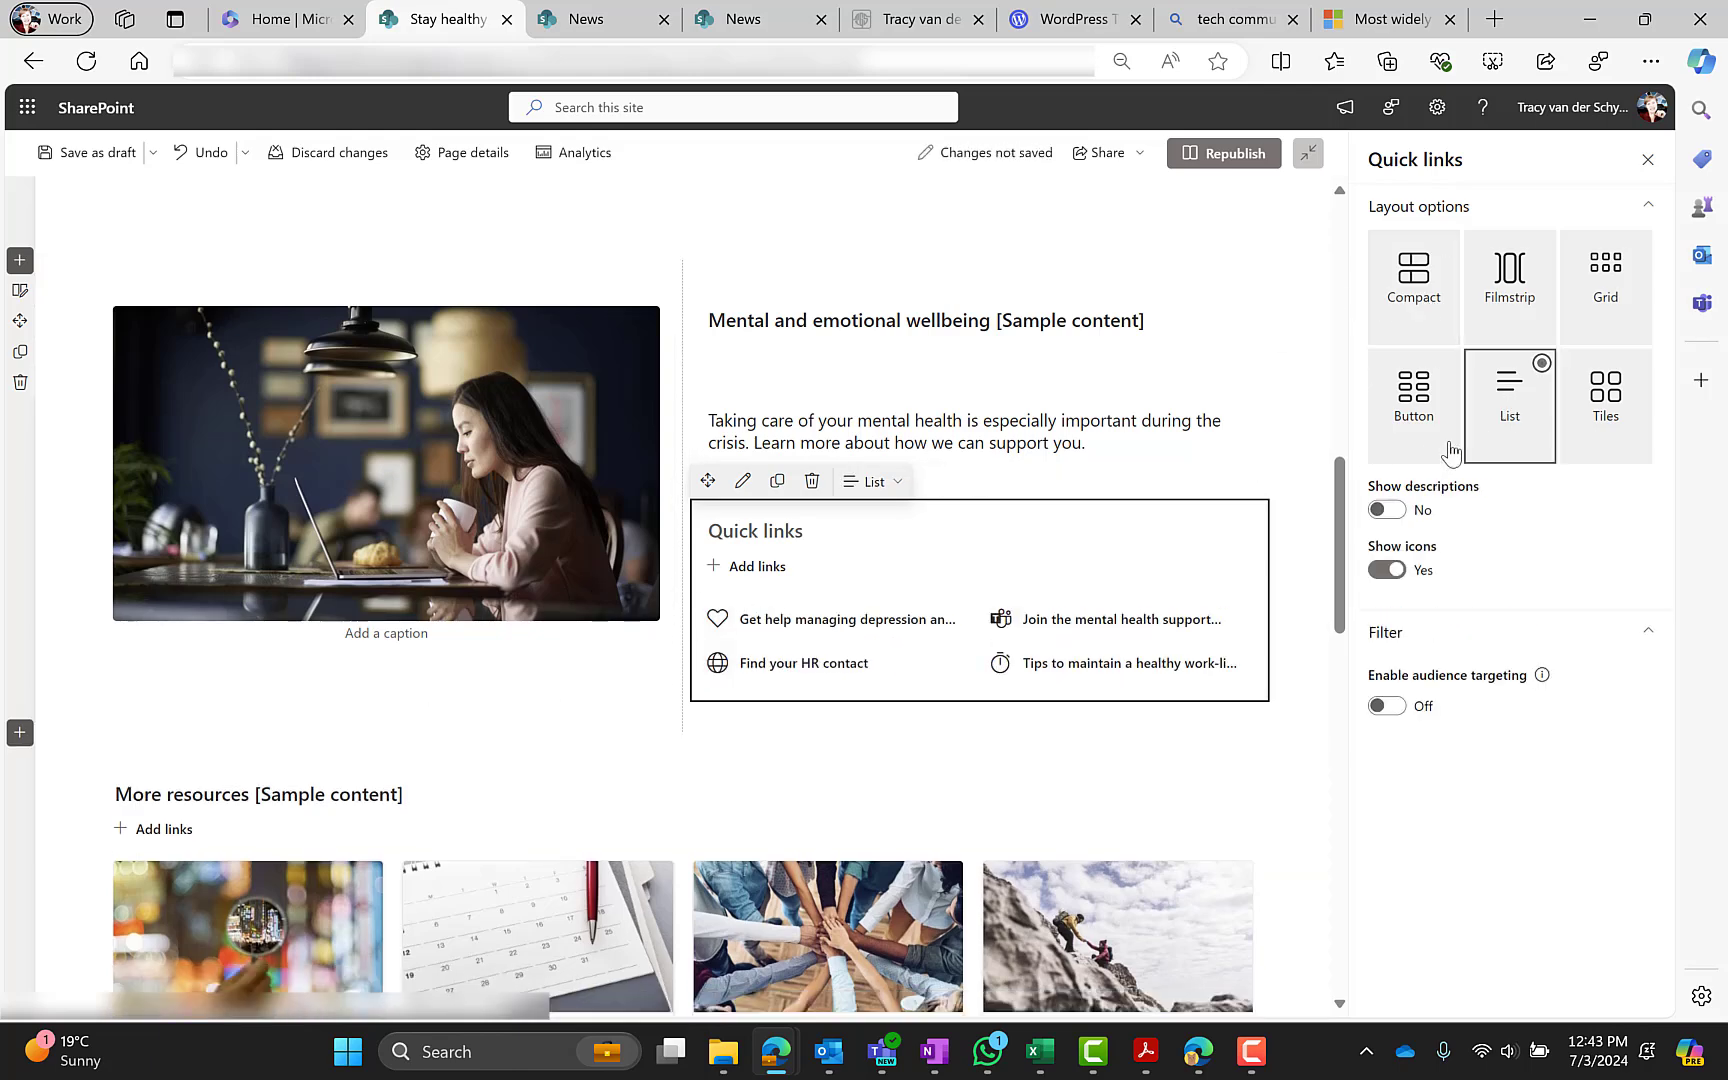
Step: Inspect the settings of the second More resources filmstrip, the Physical health and wellbeing text, image and quick links, and the last filmstrip
scroll(373, 832, down, 3)
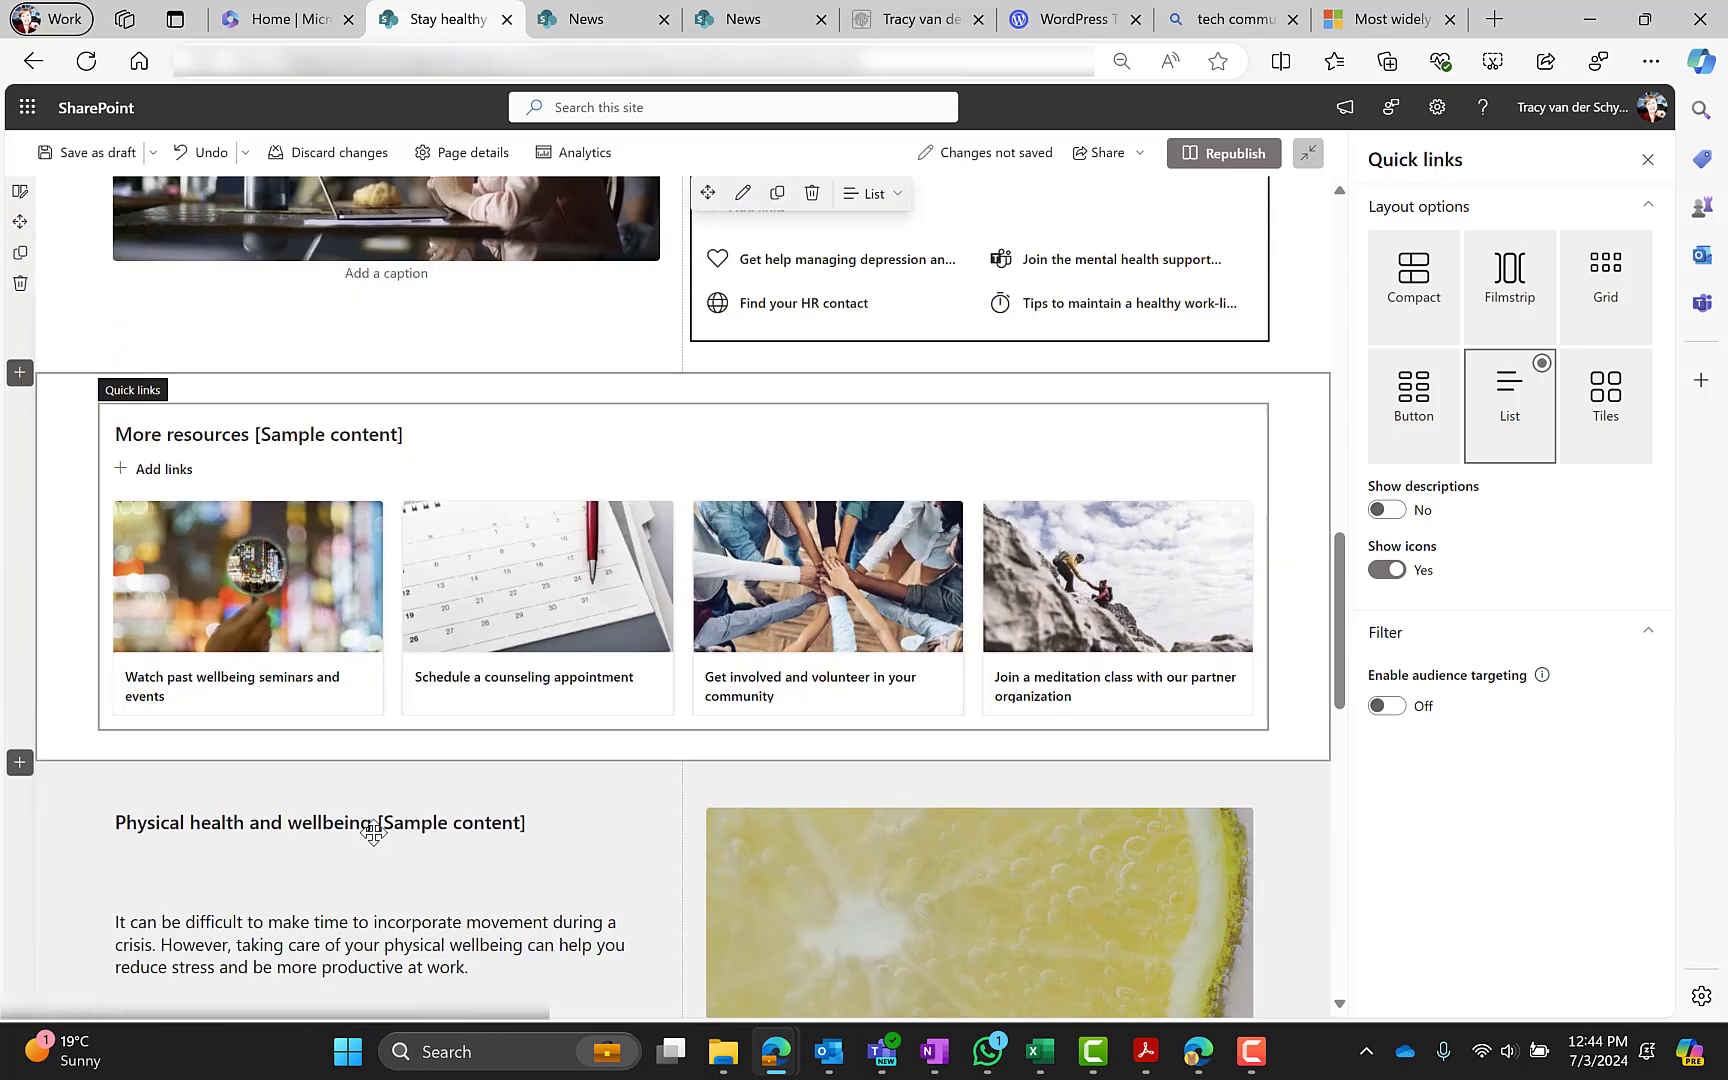
click(183, 615)
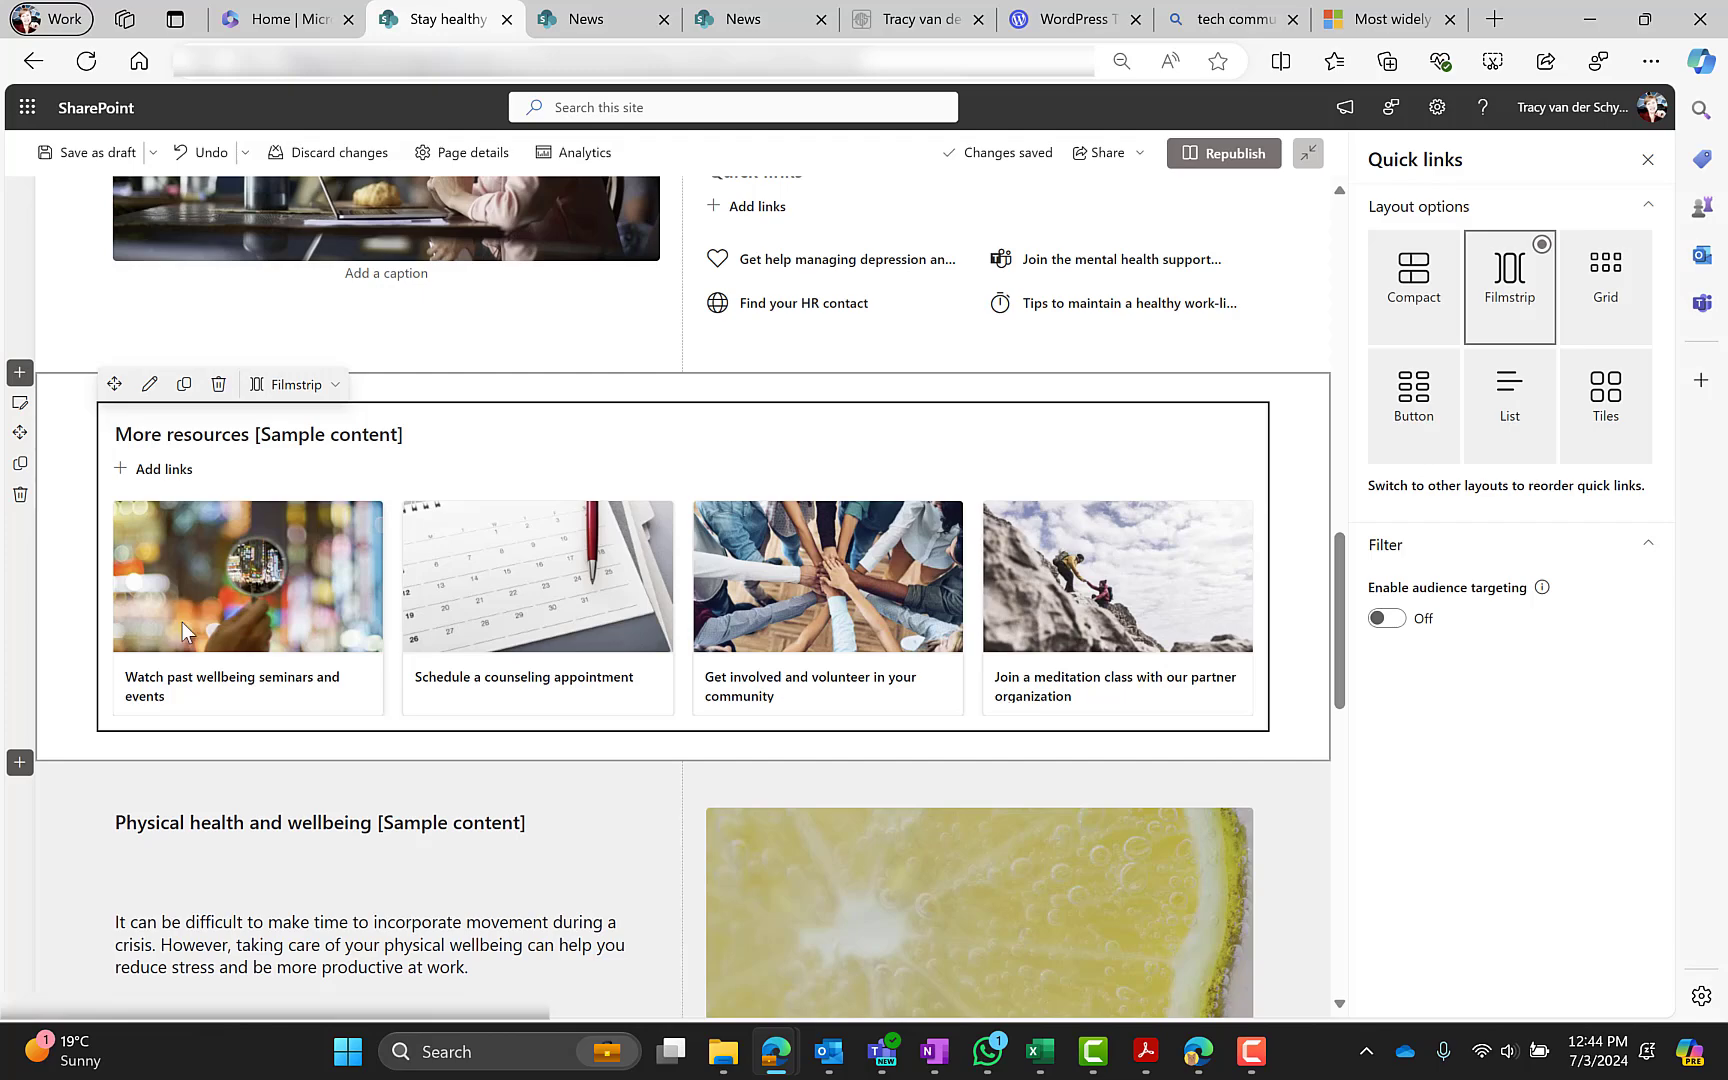
scroll(176, 725, down, 3)
click(399, 547)
click(930, 537)
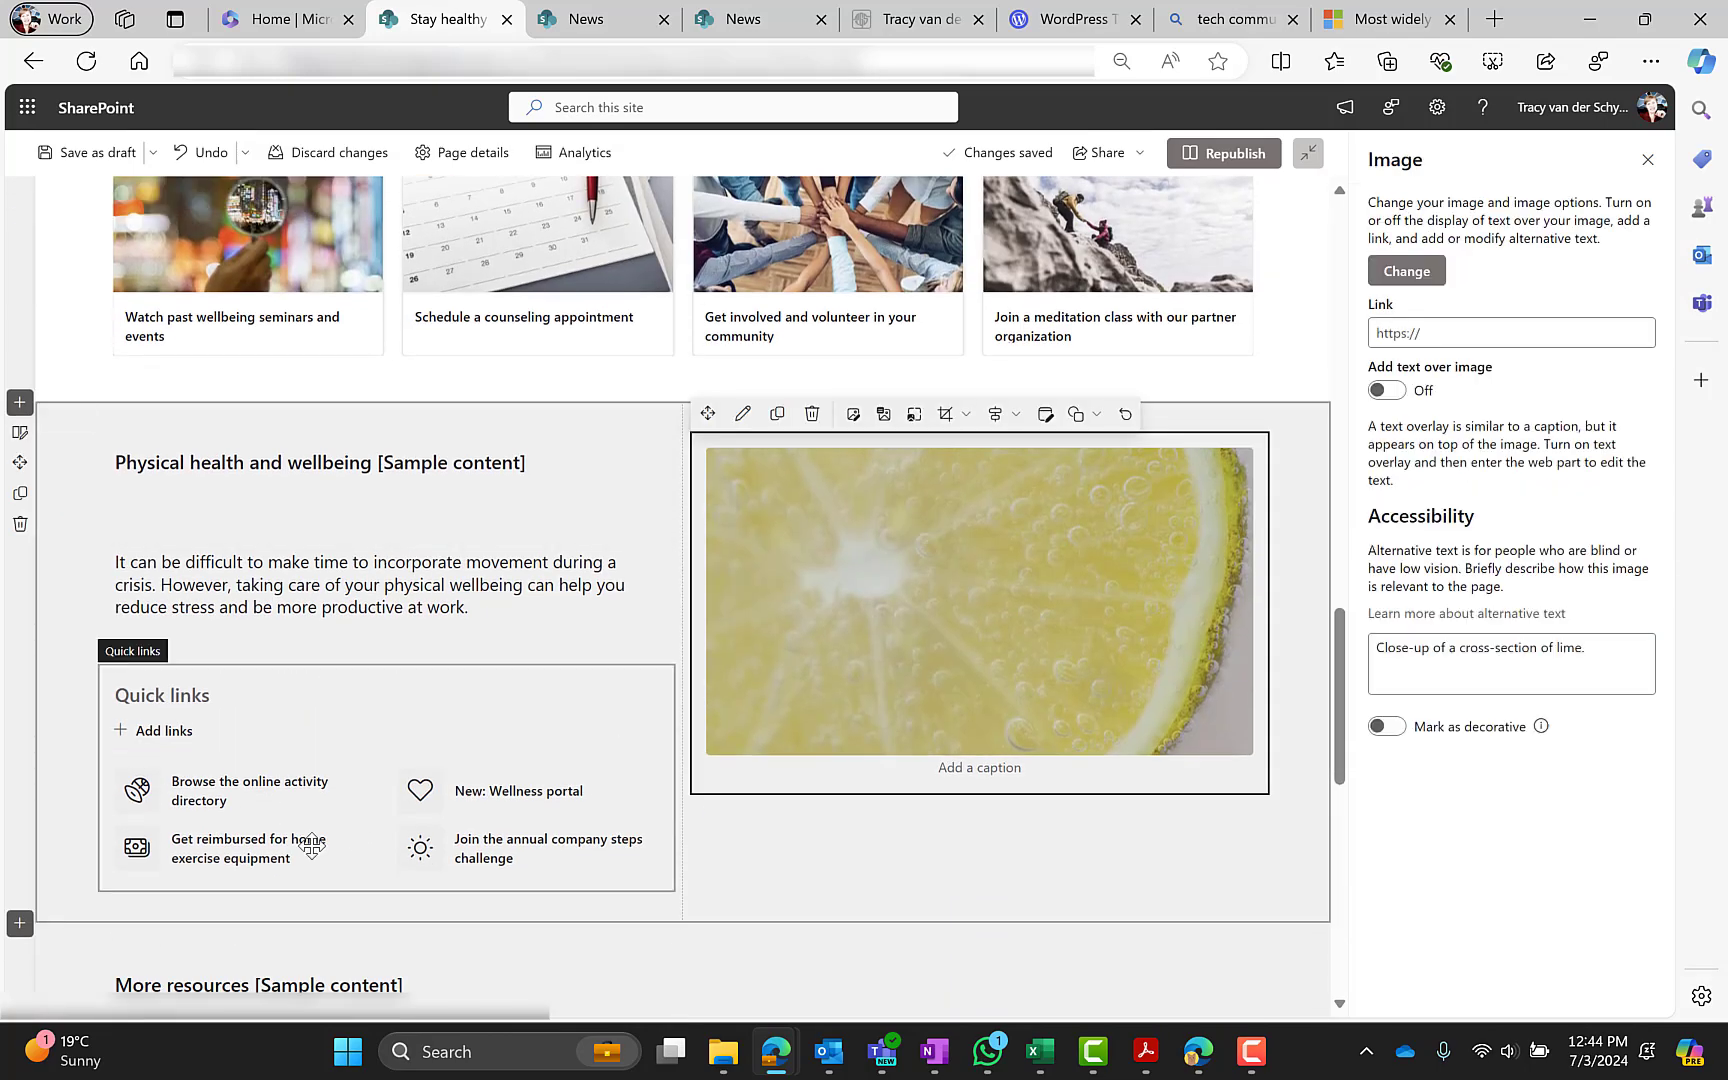
click(258, 822)
scroll(256, 826, down, 3)
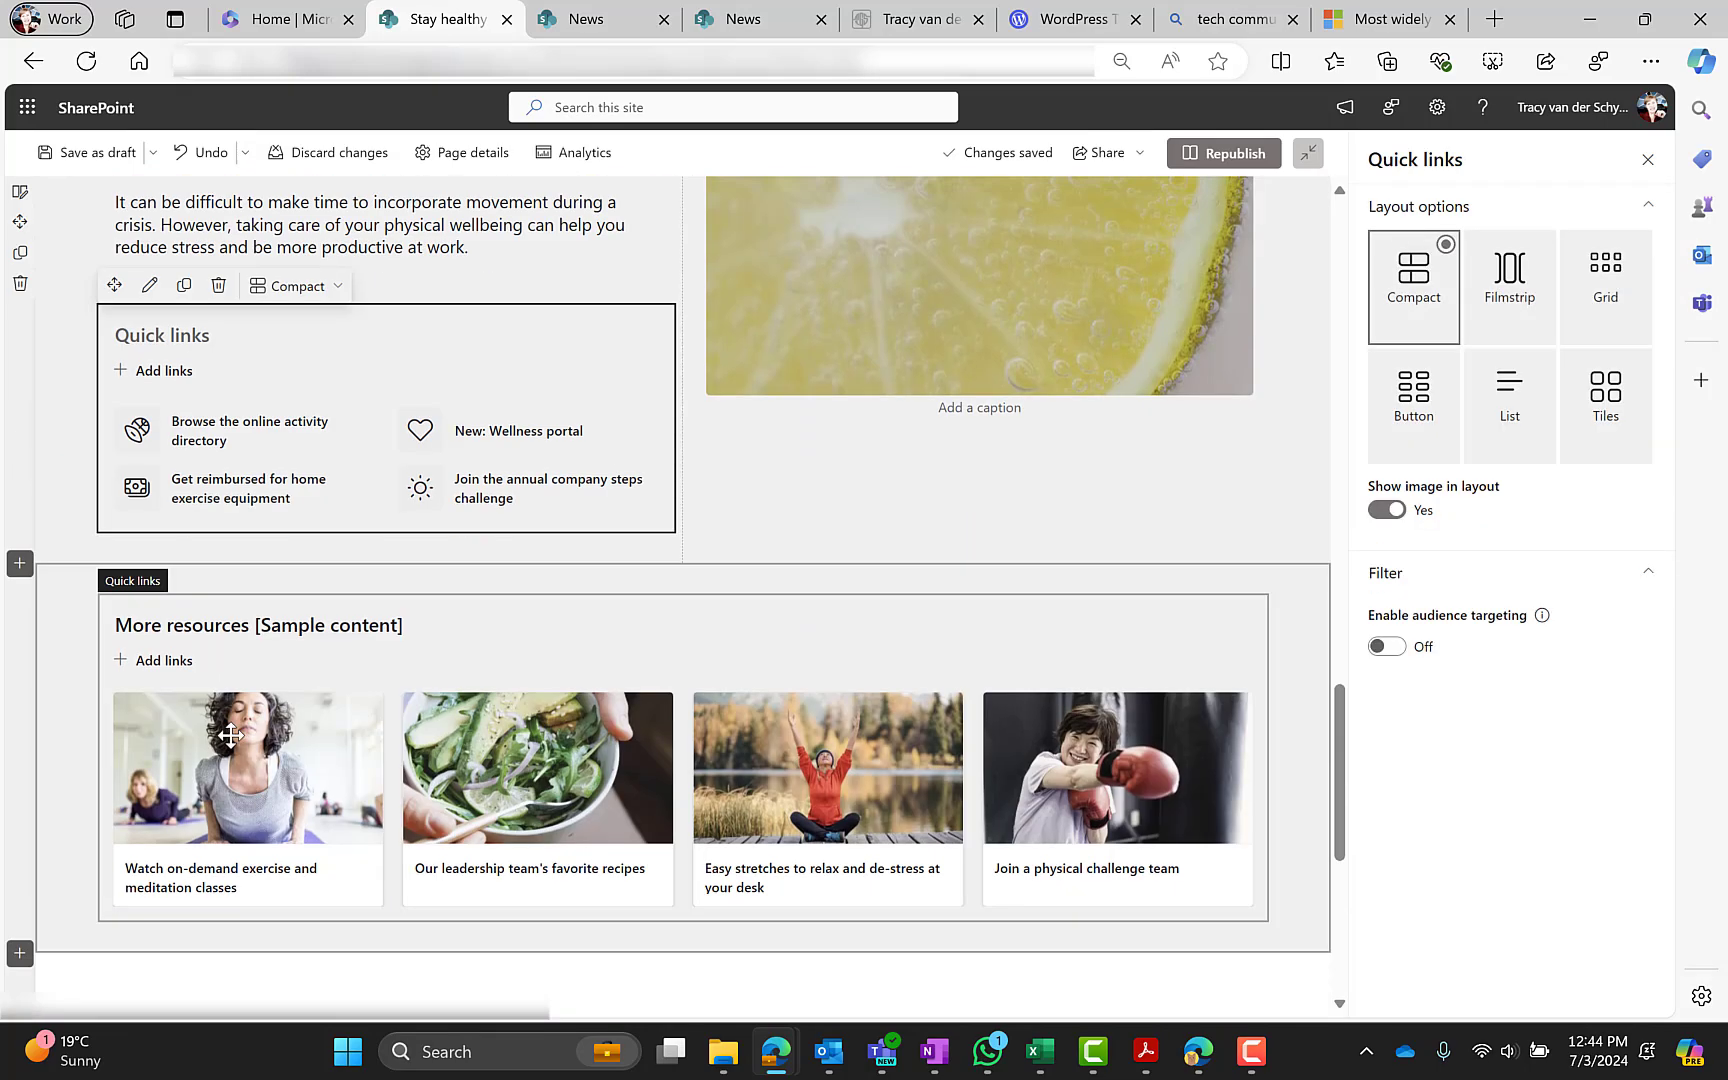
click(229, 735)
scroll(231, 740, down, 2)
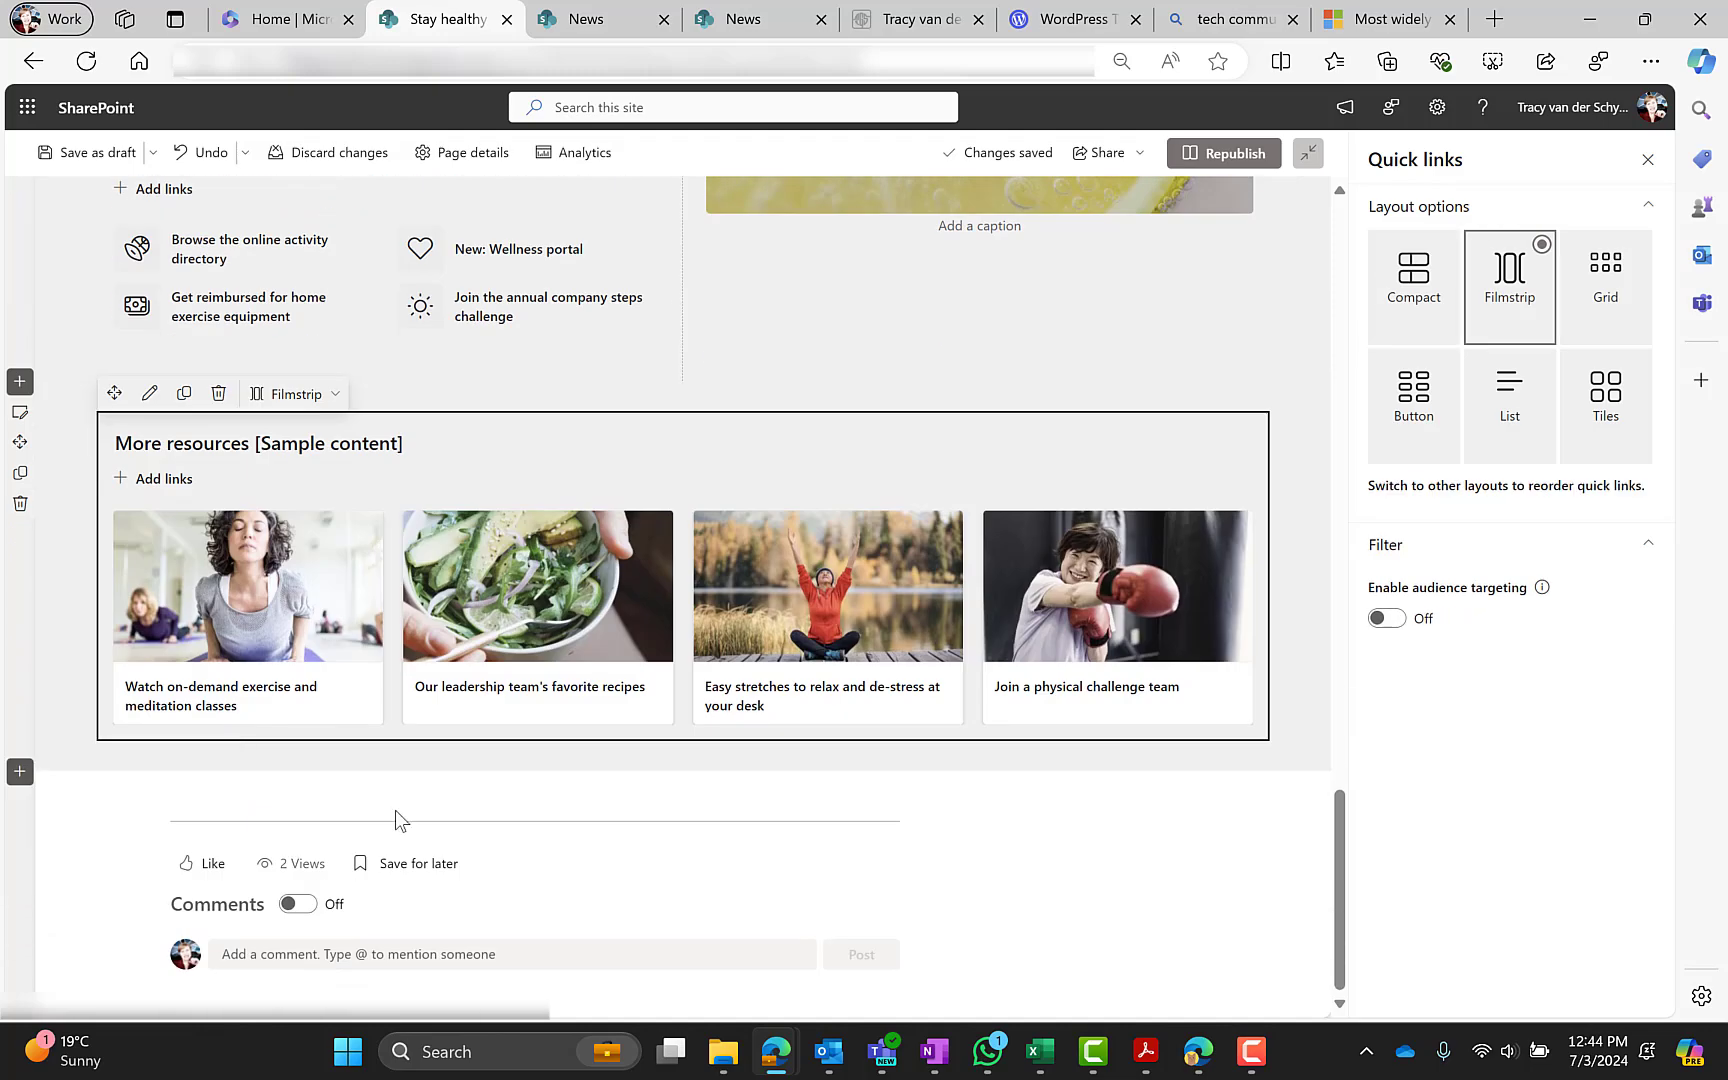
Step: Republish the Stay healthy and active page and open the Keep your family safe and healthy page in edit mode
scroll(393, 818, up, 10)
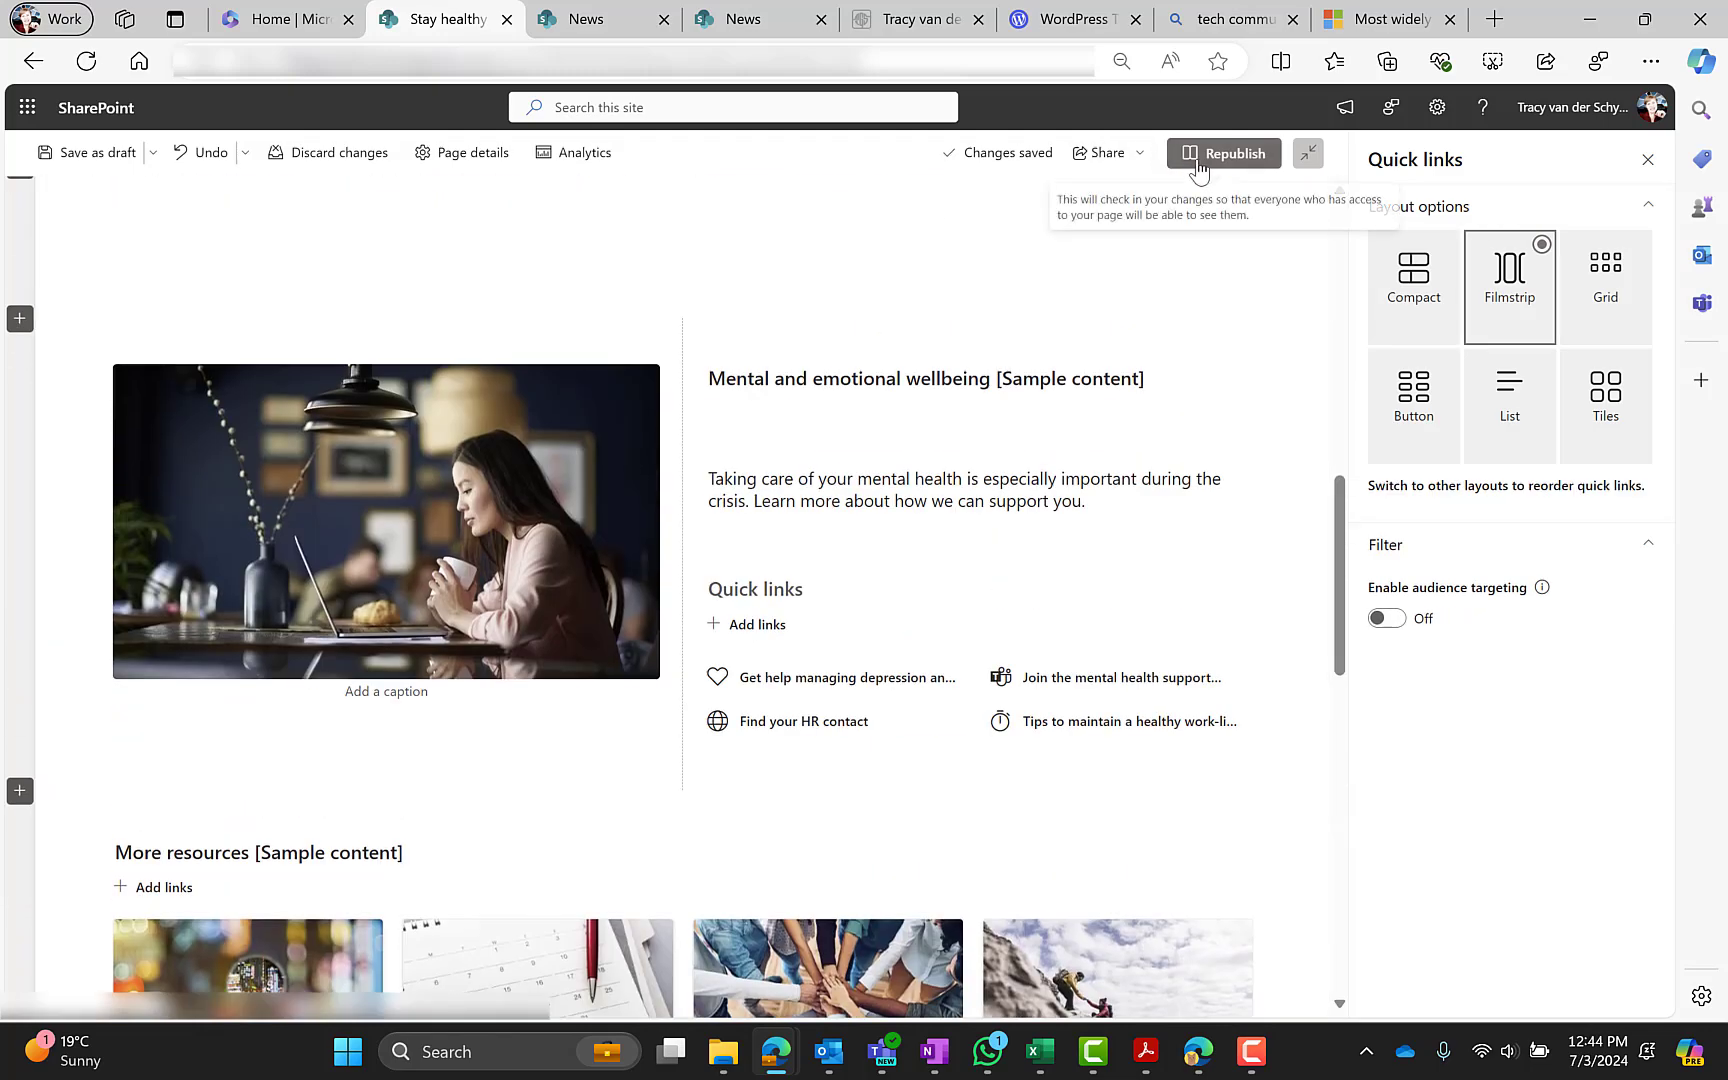
click(1192, 163)
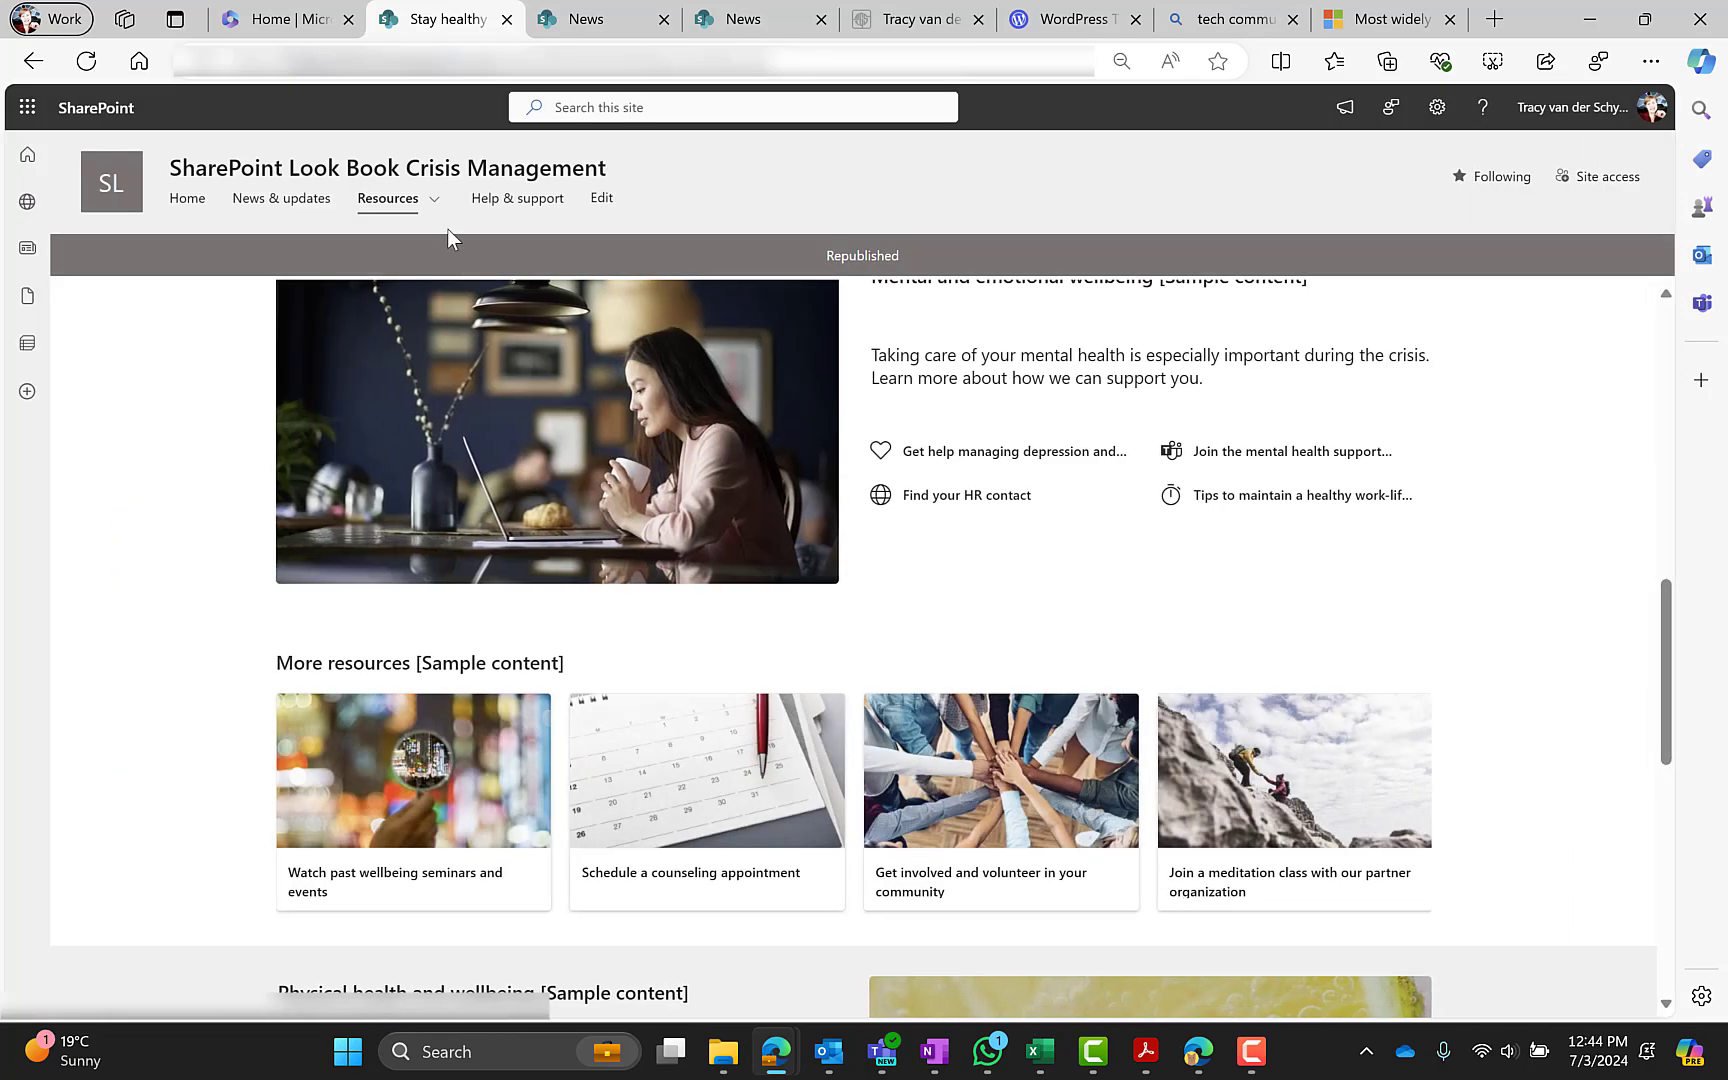
click(410, 200)
click(410, 312)
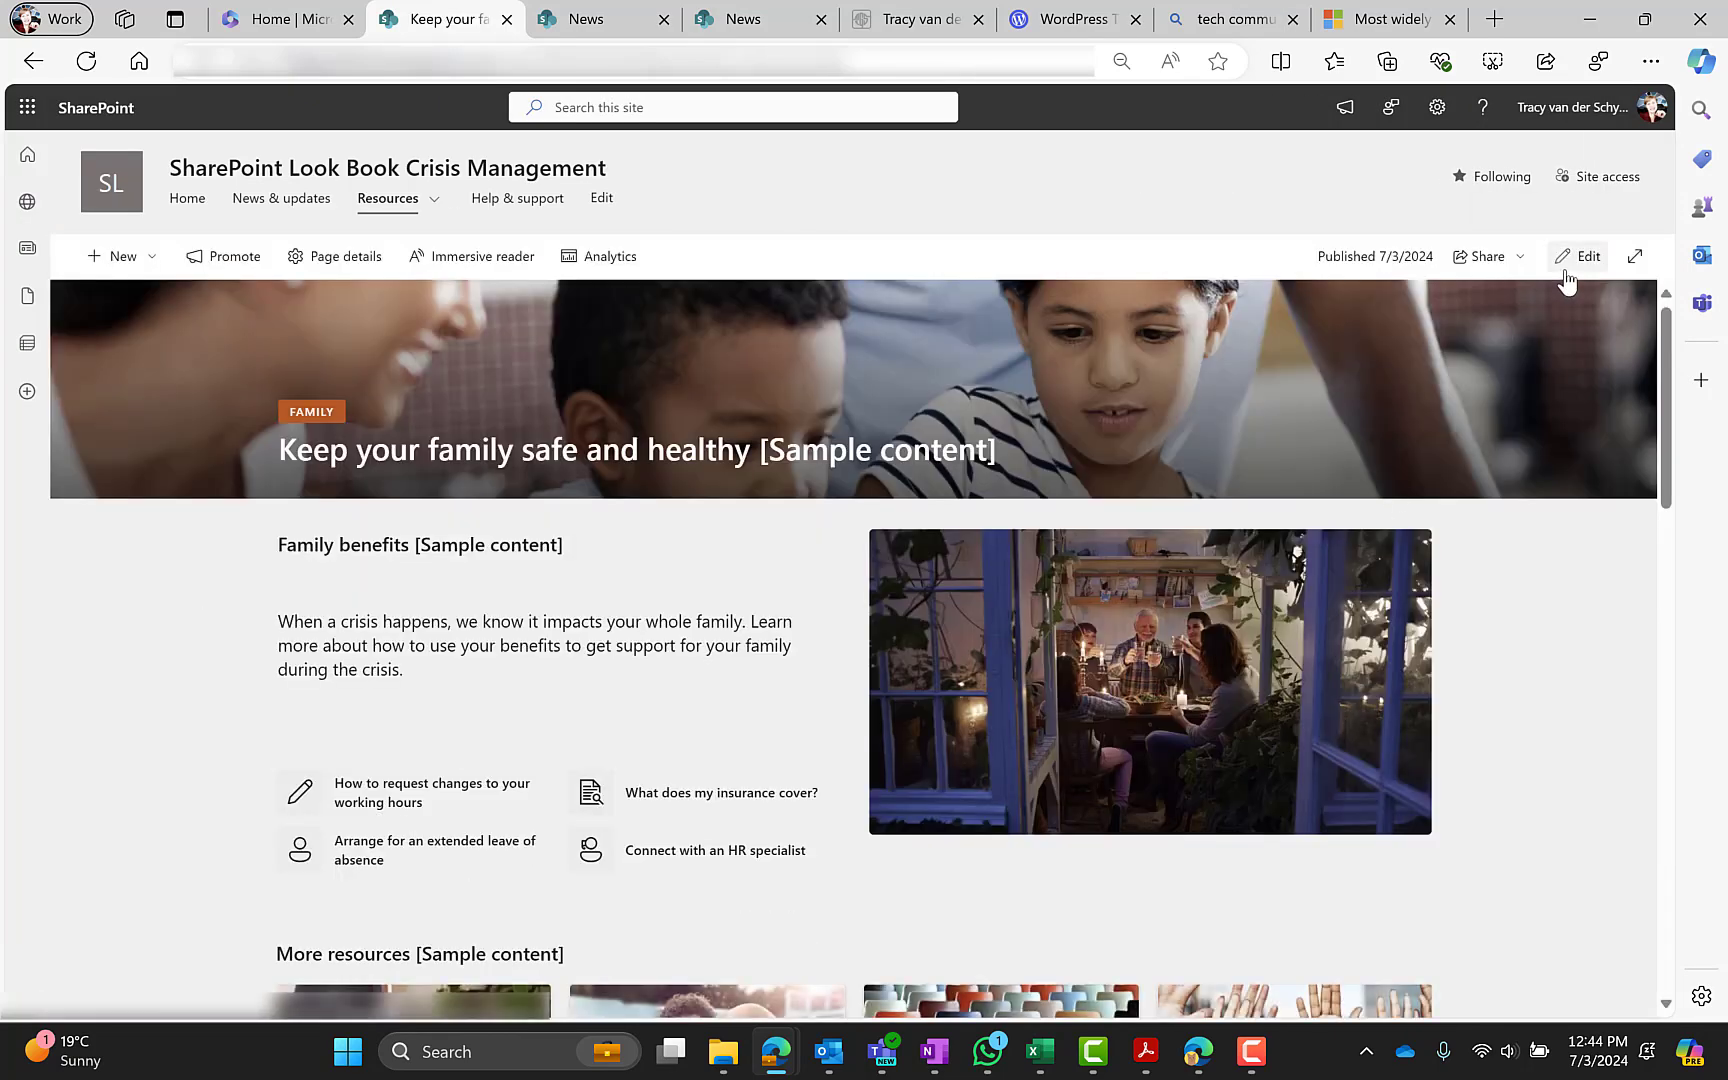
click(1566, 280)
Step: Inspect the Family benefits text, the layout settings of its quick links, and the first More resources links
click(447, 470)
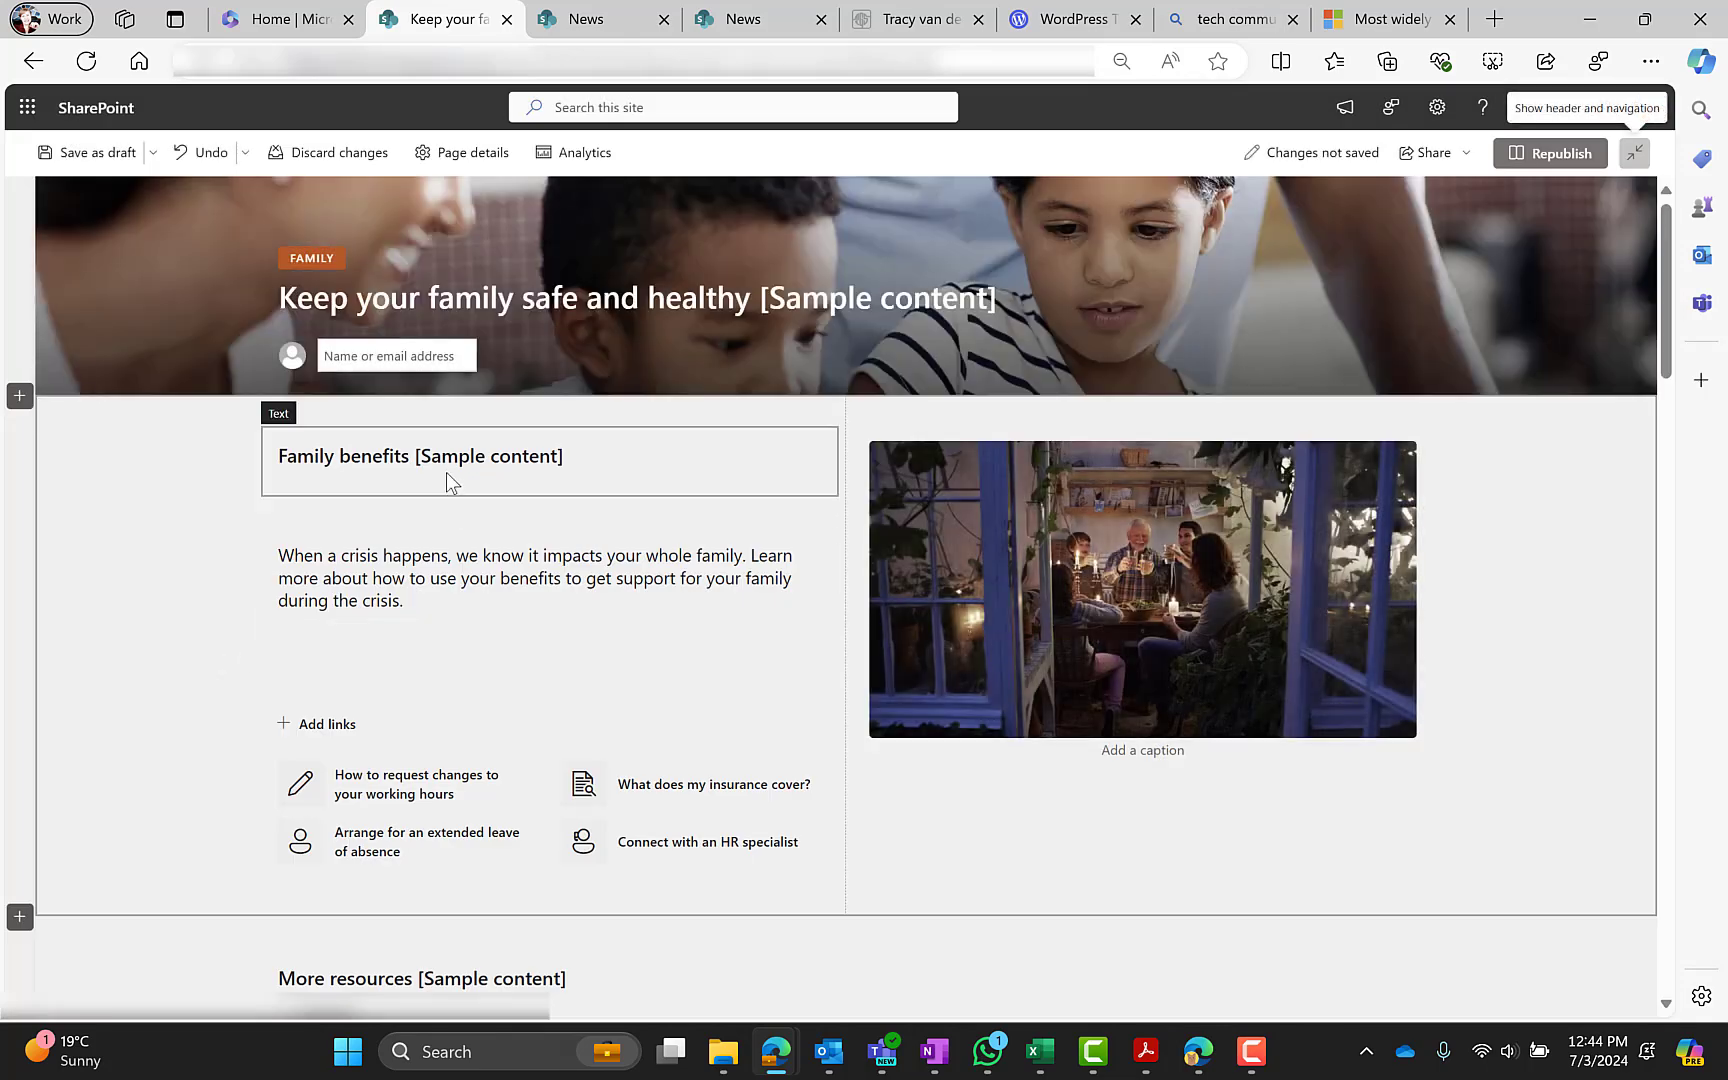
click(415, 580)
click(384, 708)
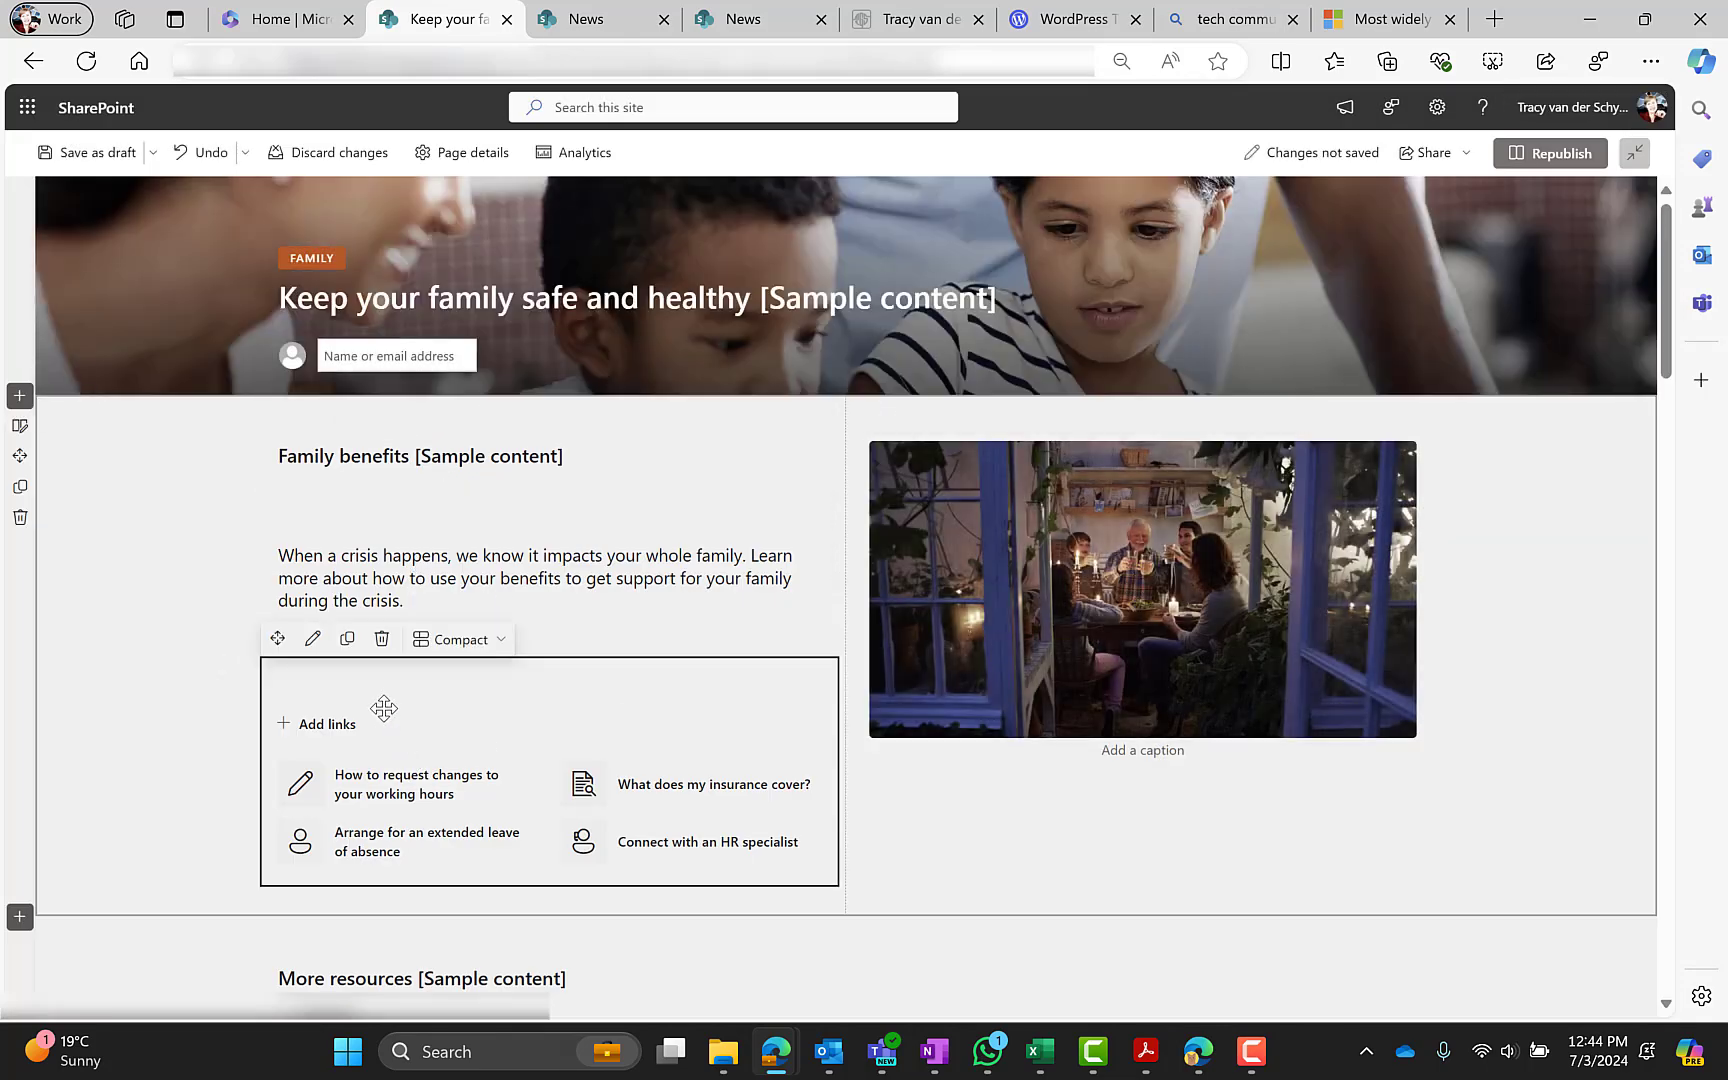
click(312, 638)
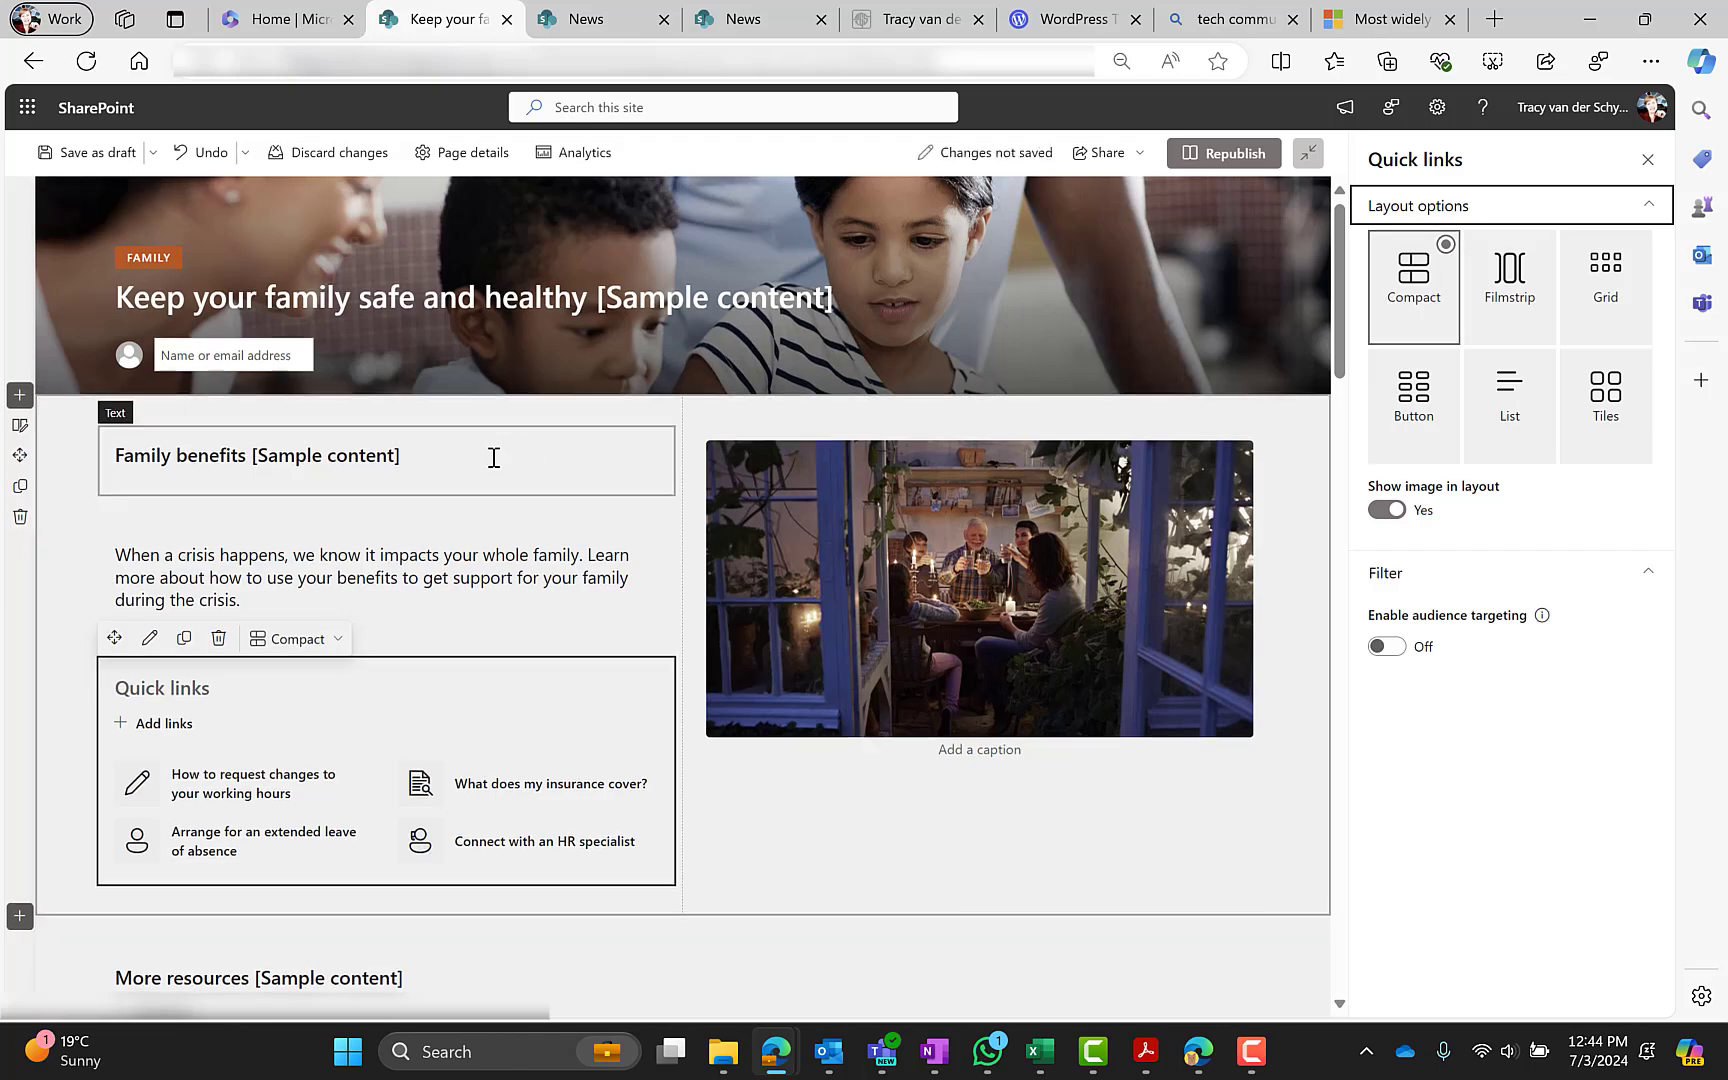
scroll(494, 457, down, 3)
scroll(494, 459, down, 2)
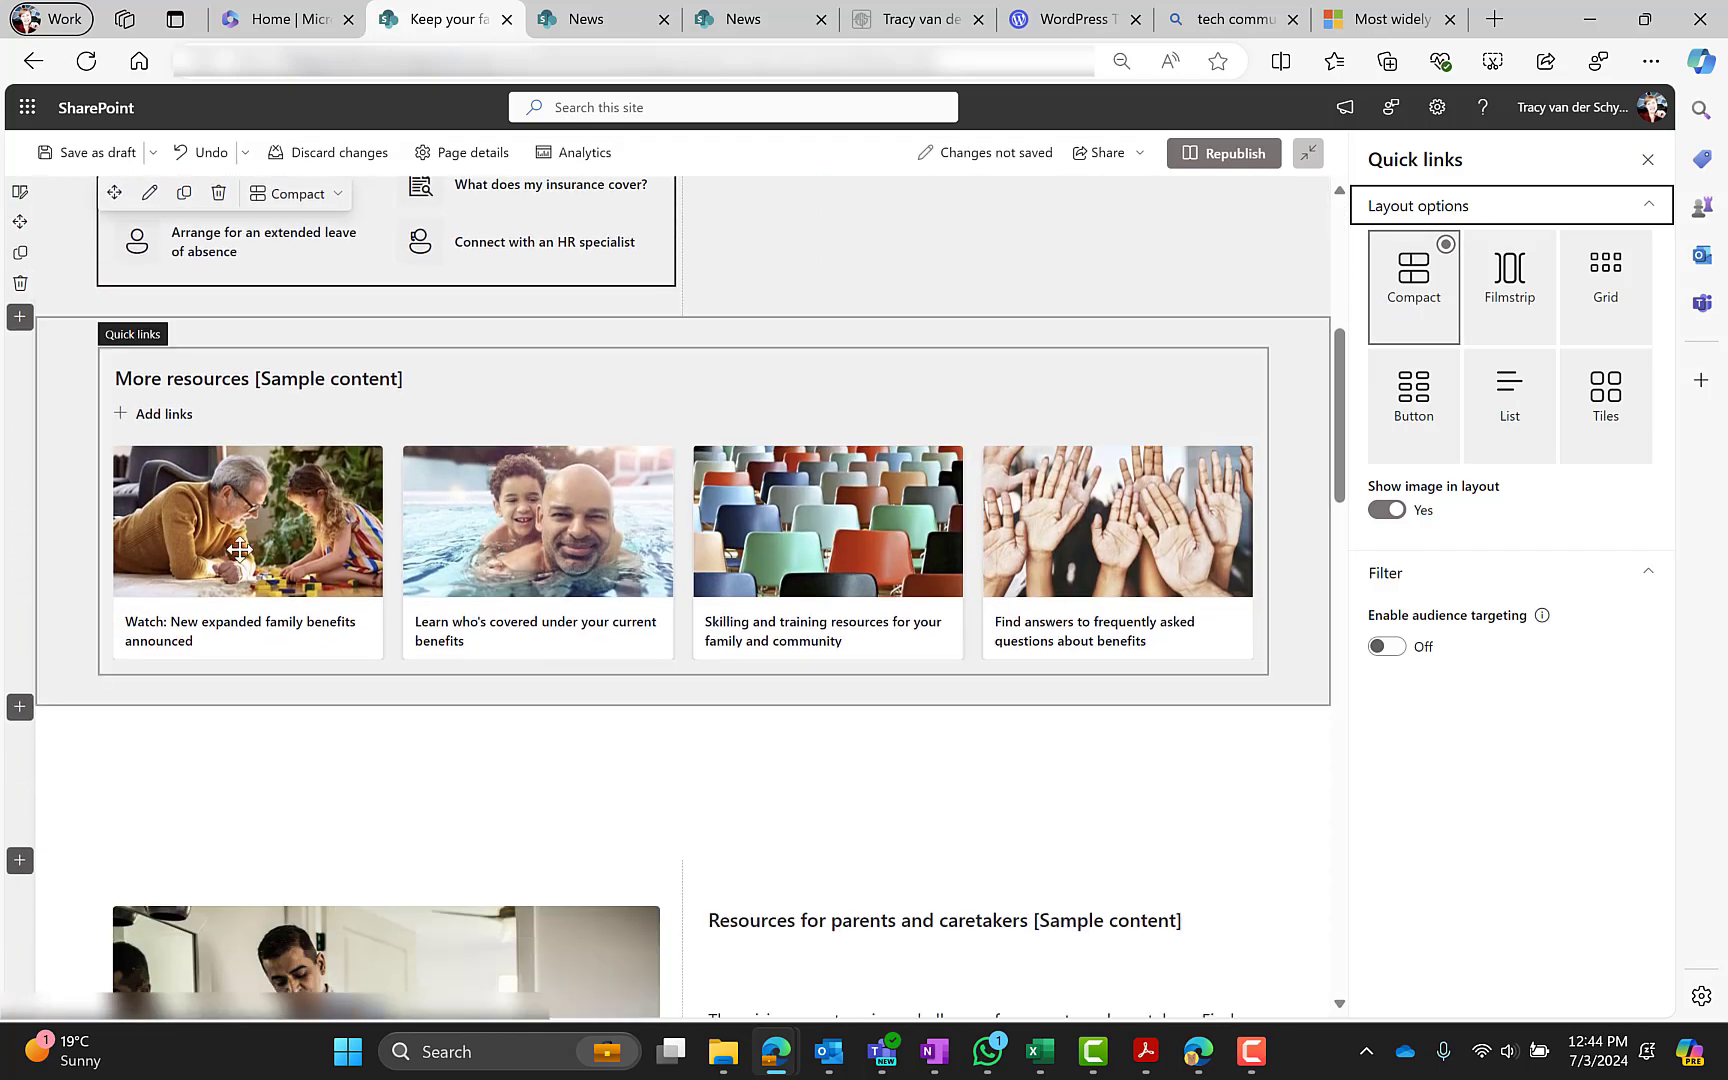
click(1230, 562)
Step: Inspect the image, text and quick links settings in the Resources for parents and caretakers section
scroll(613, 583, down, 4)
click(455, 600)
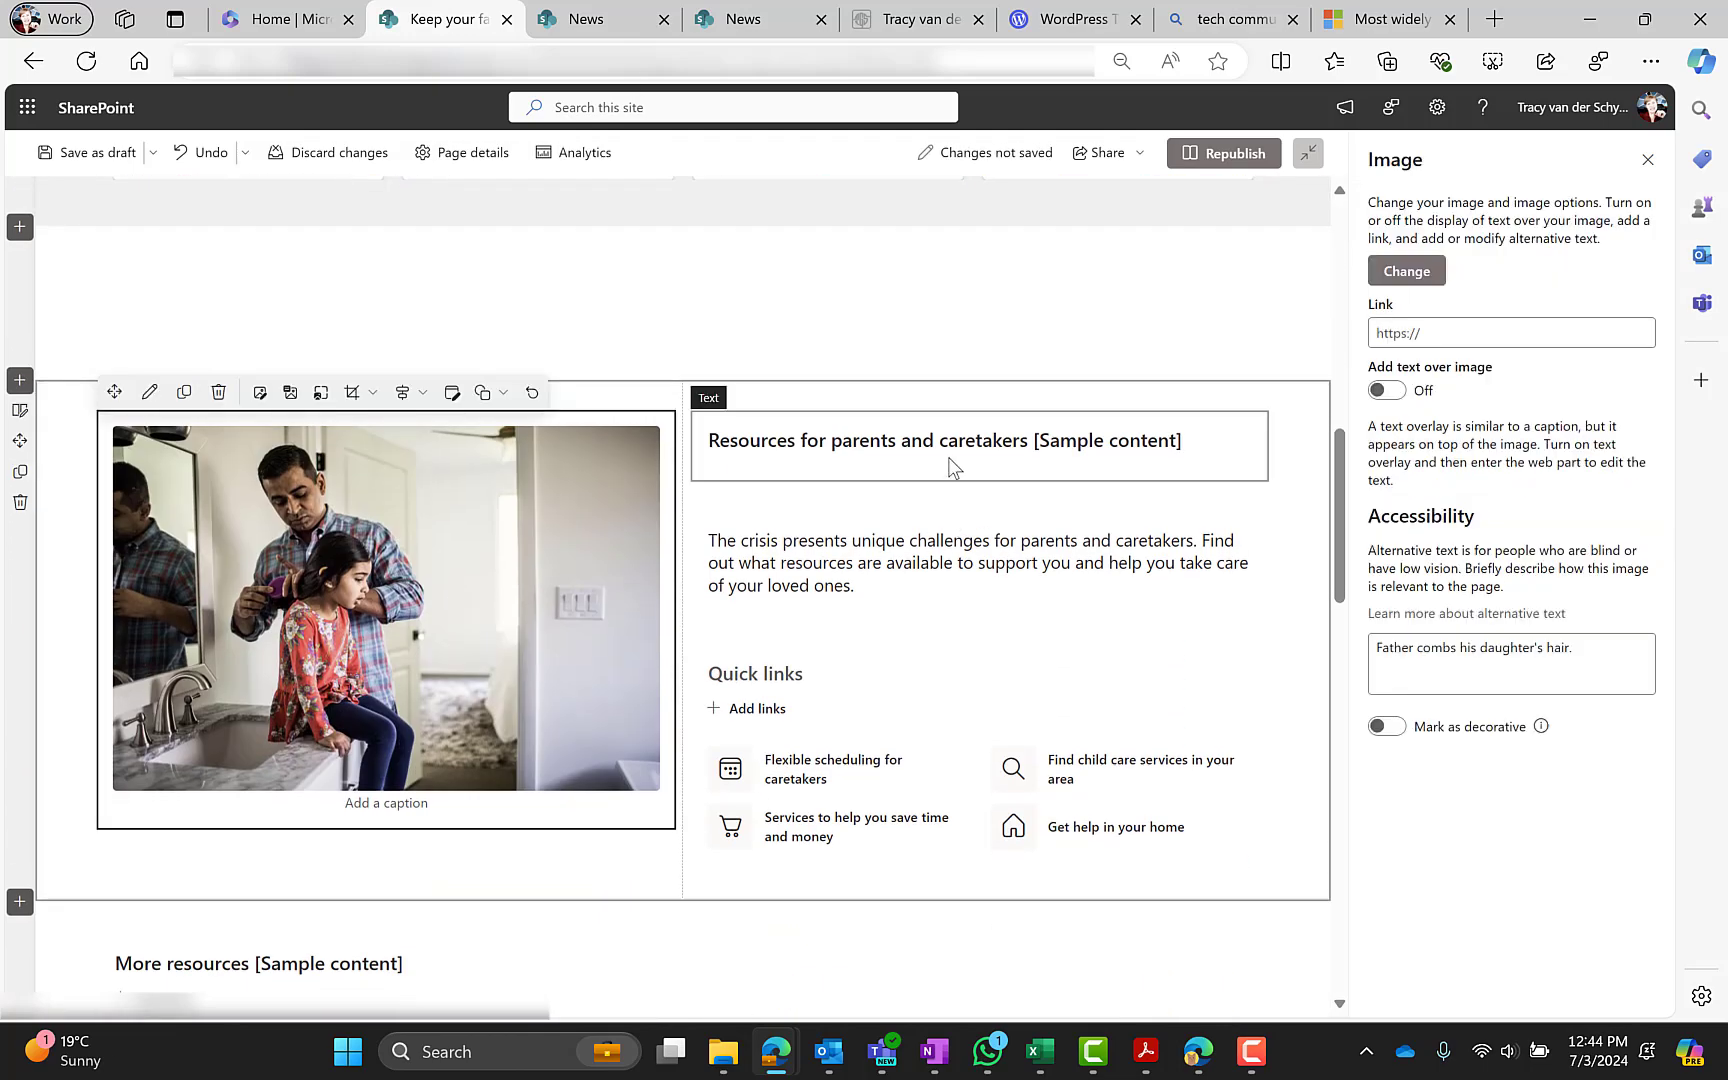
click(948, 462)
click(900, 568)
click(900, 675)
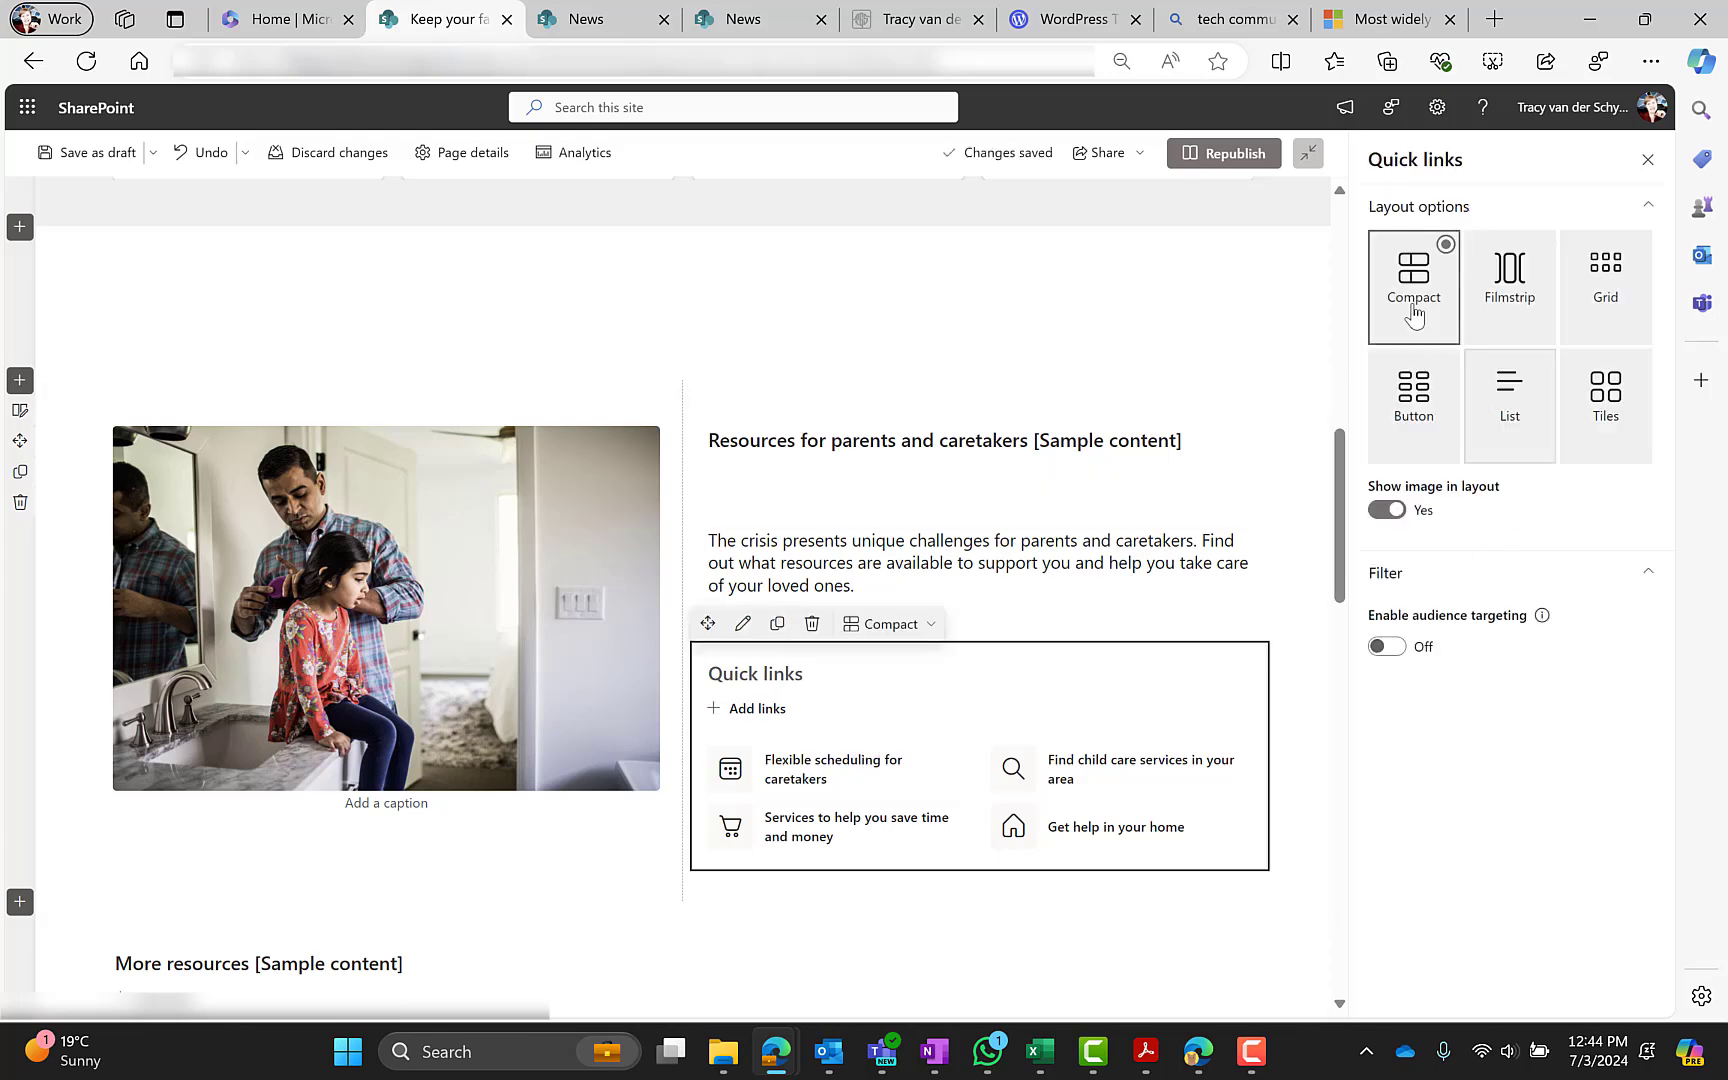
Step: Set the second More resources links to the Grid layout and move them beneath the parents and caretakers image
scroll(360, 690, down, 5)
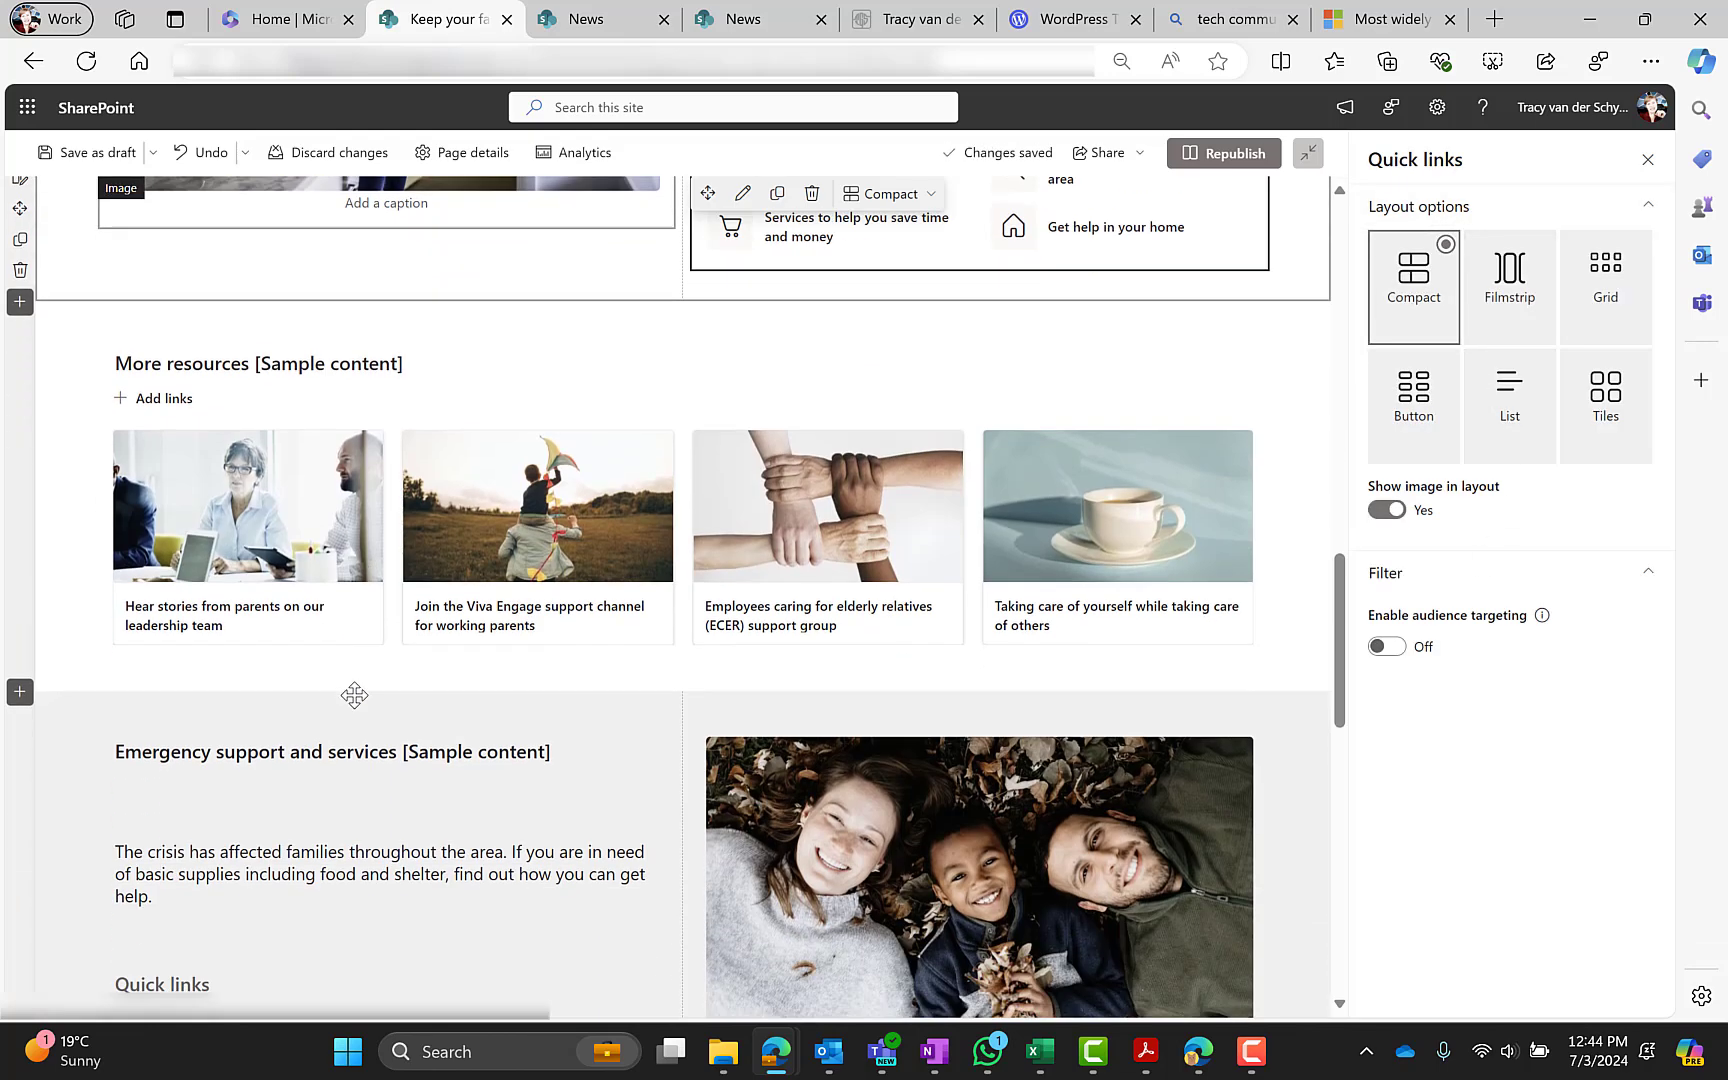
click(305, 531)
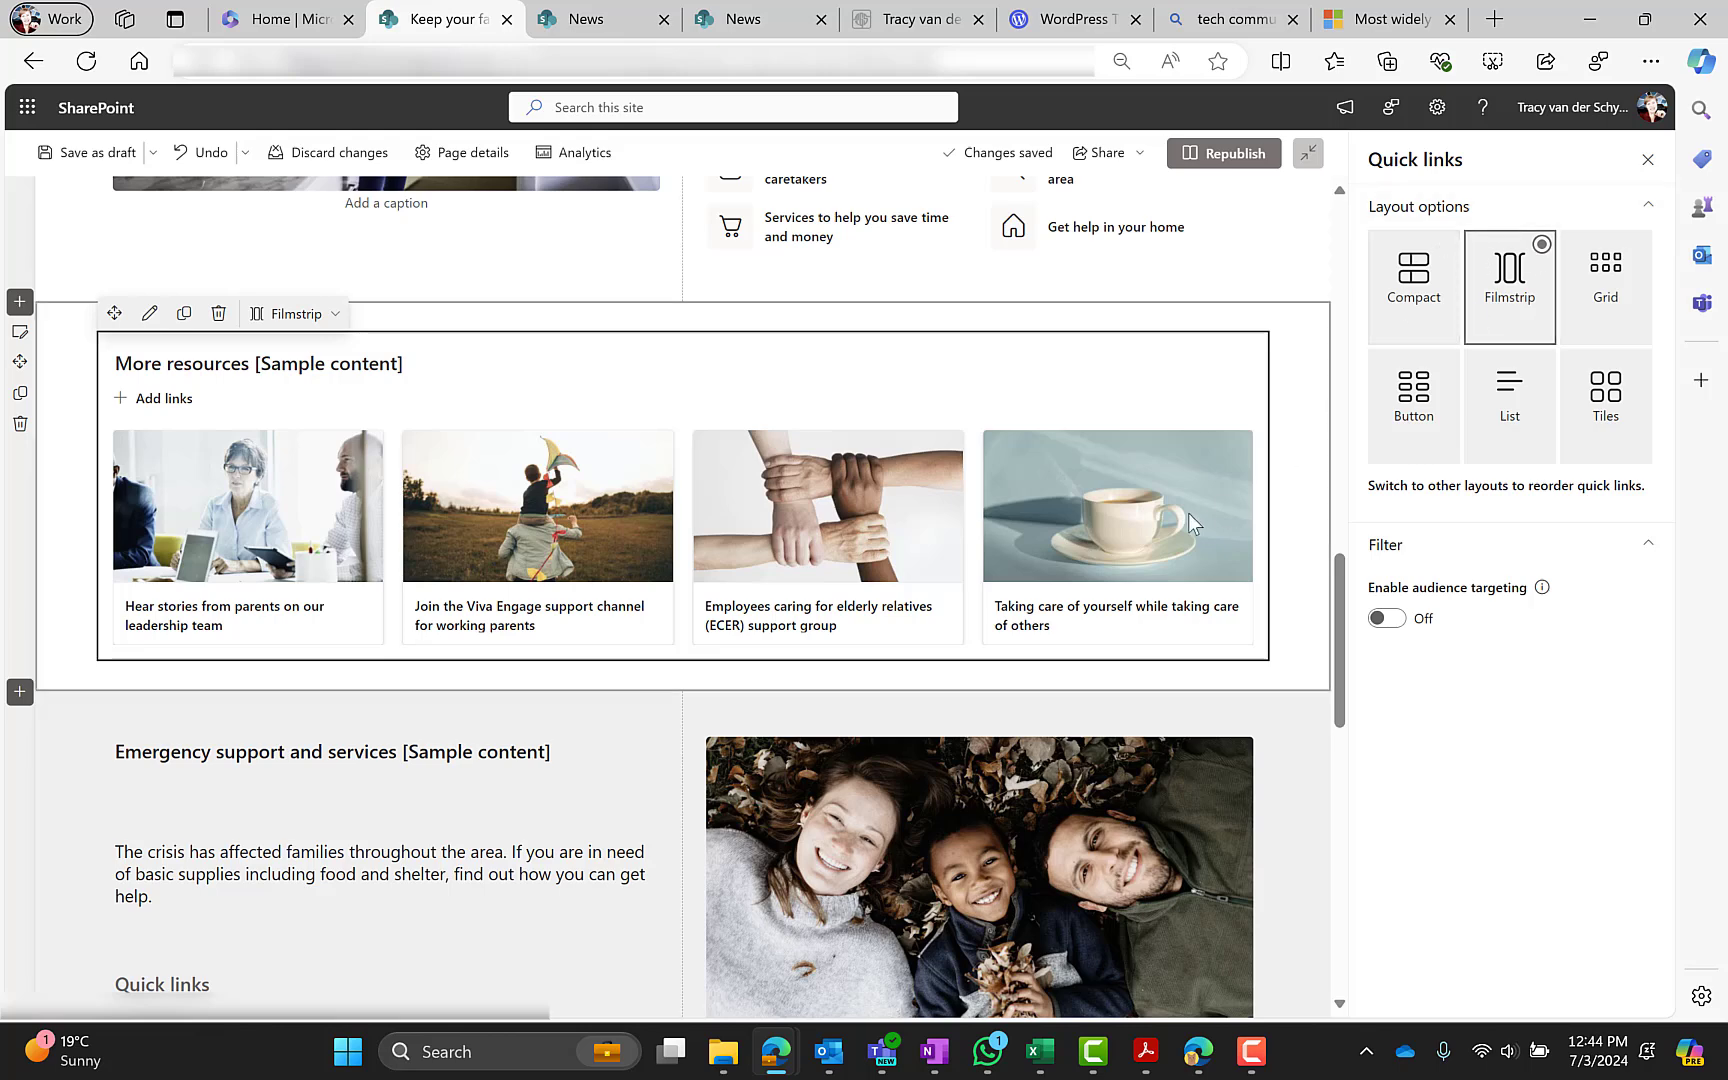
click(1605, 298)
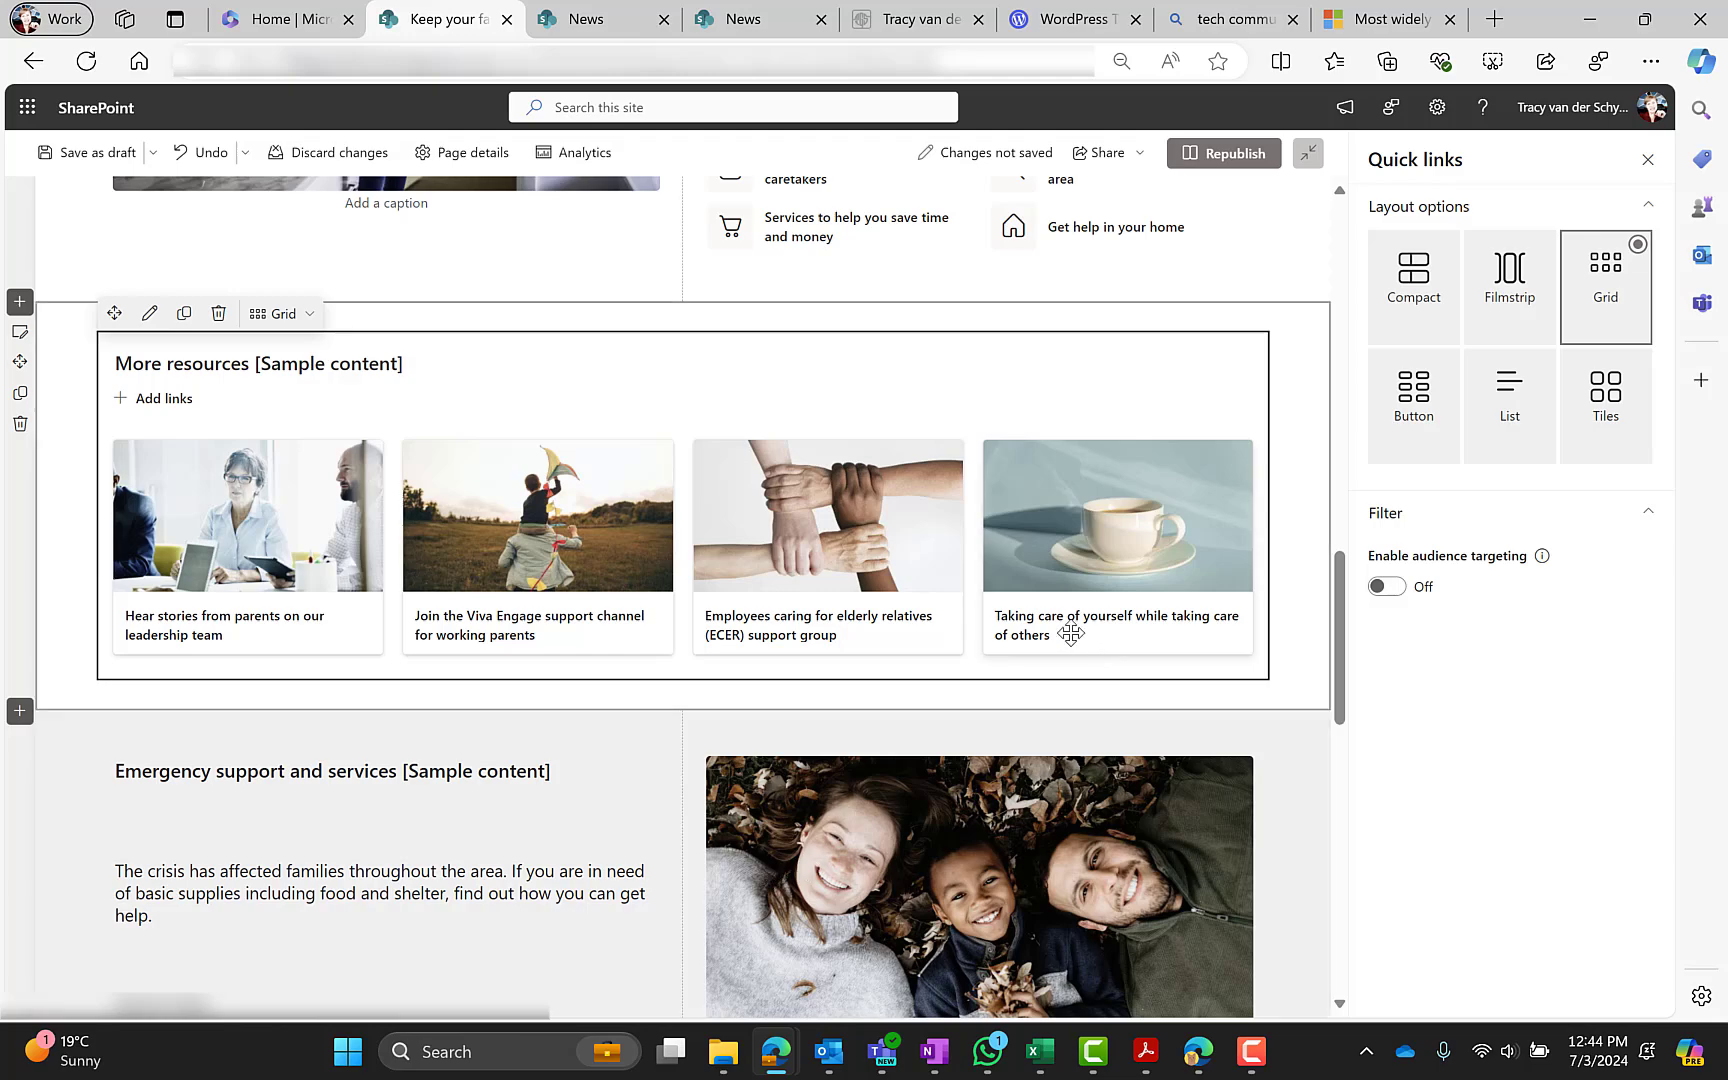
scroll(532, 609, up, 3)
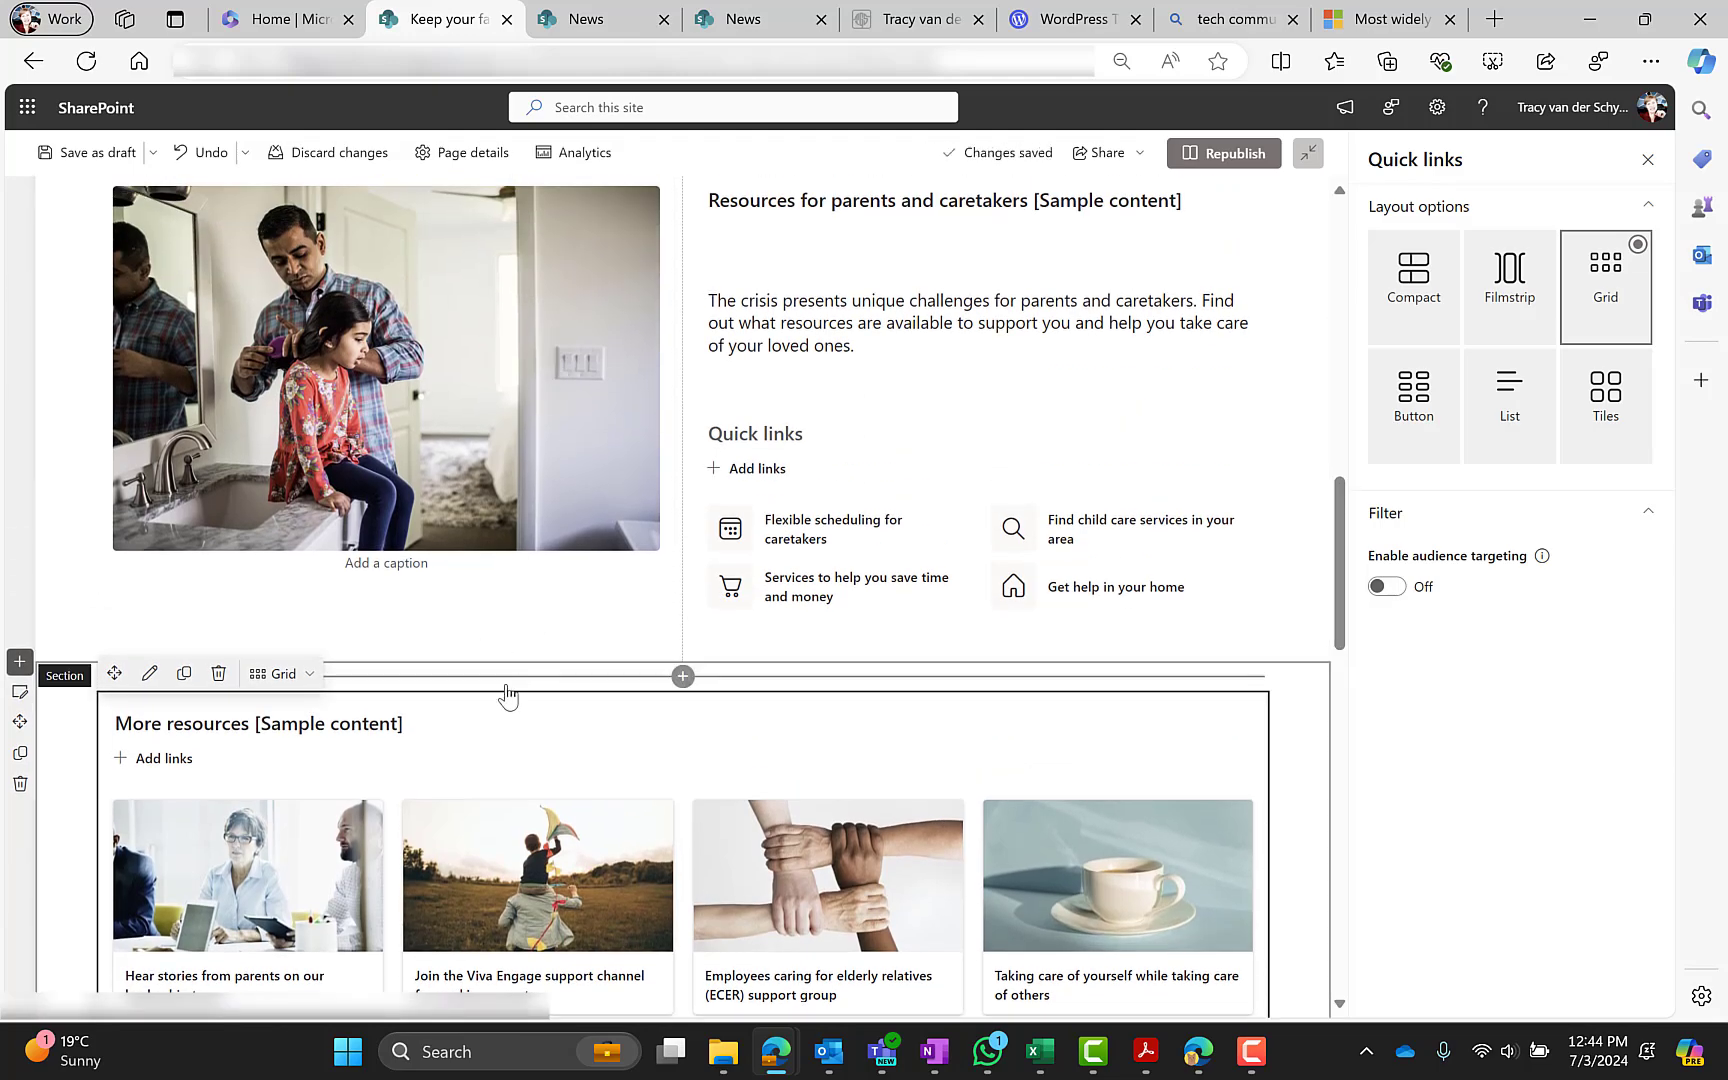
drag(107, 672, 262, 607)
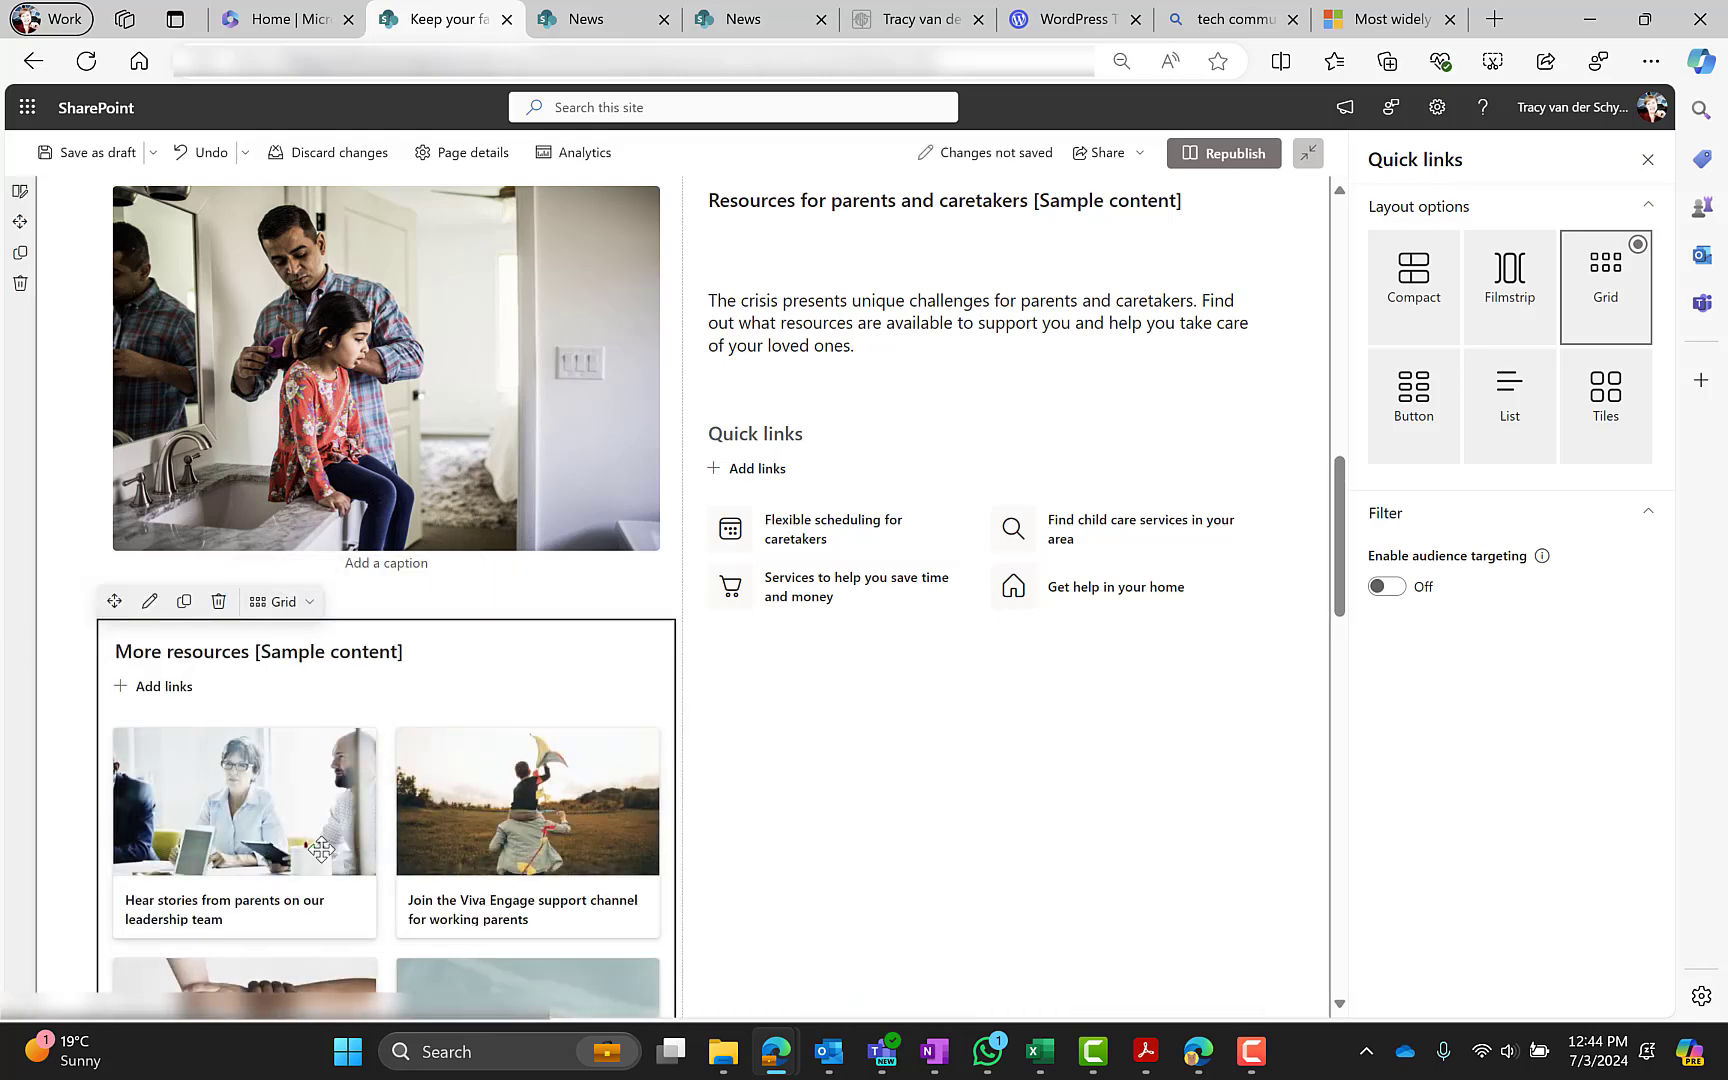
Step: Switch the moved More resources links to the Filmstrip layout and page through their cards
click(1509, 290)
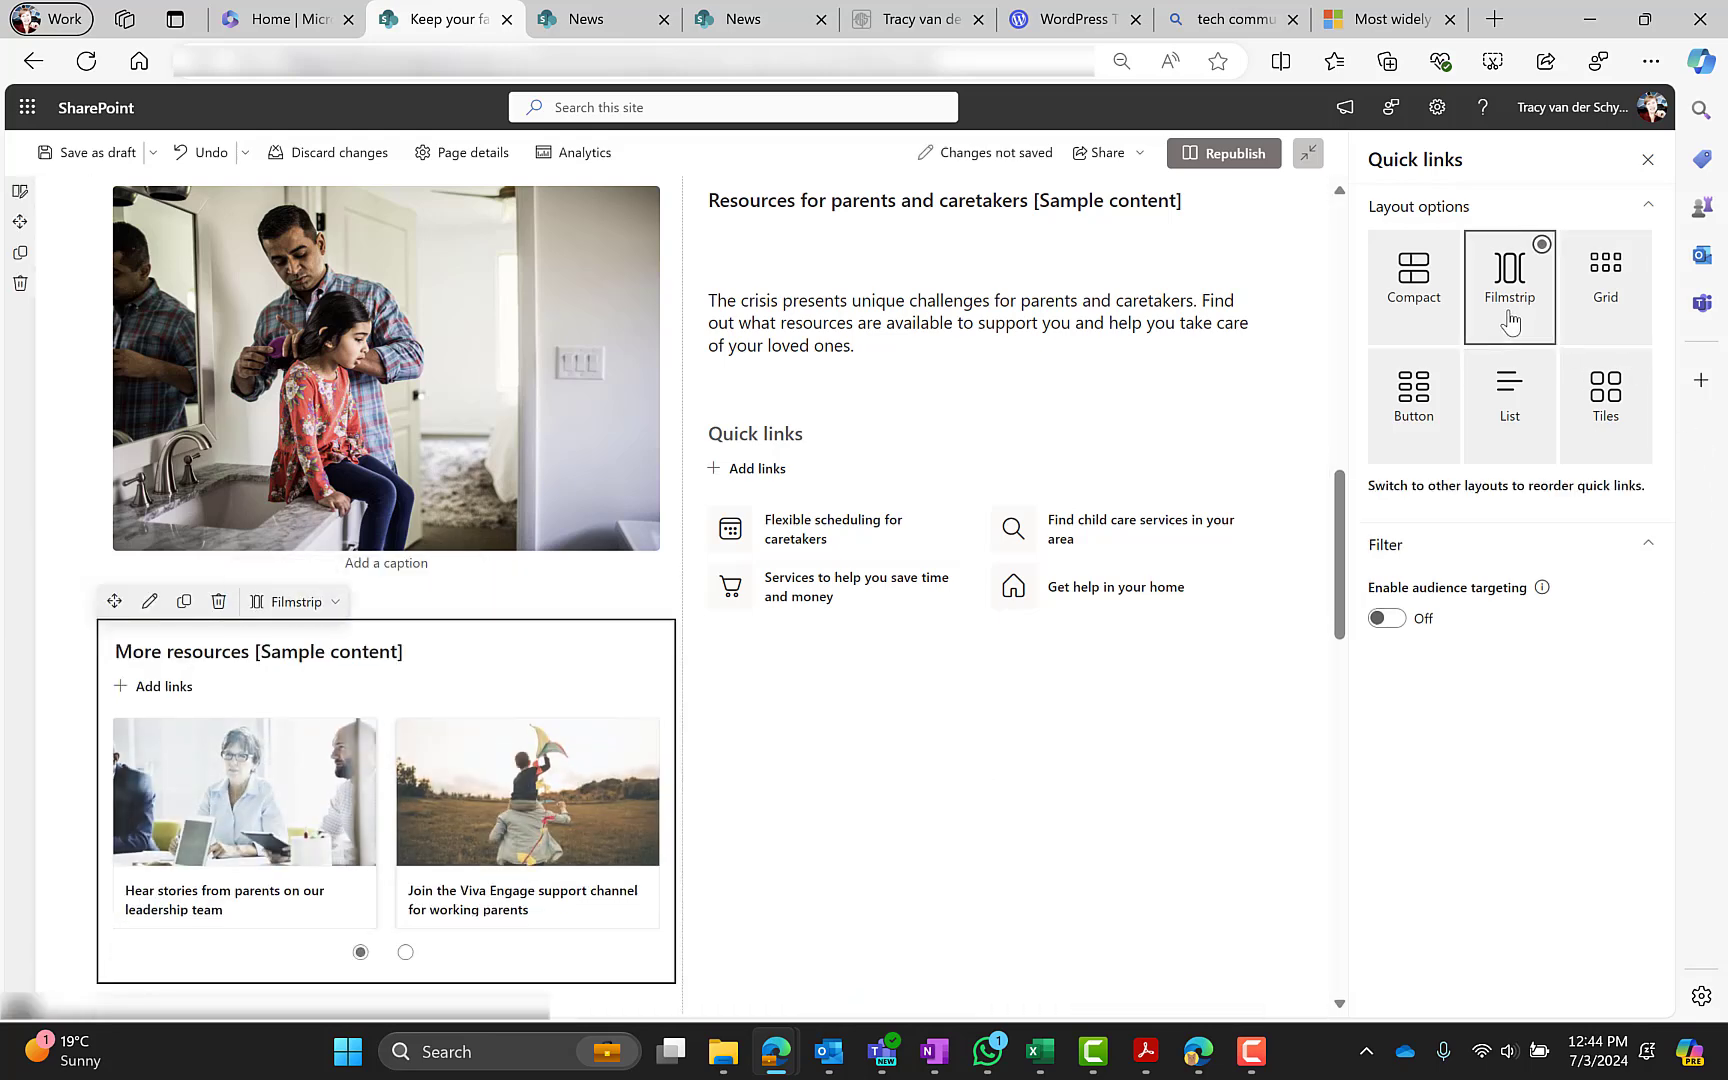
click(405, 952)
click(360, 952)
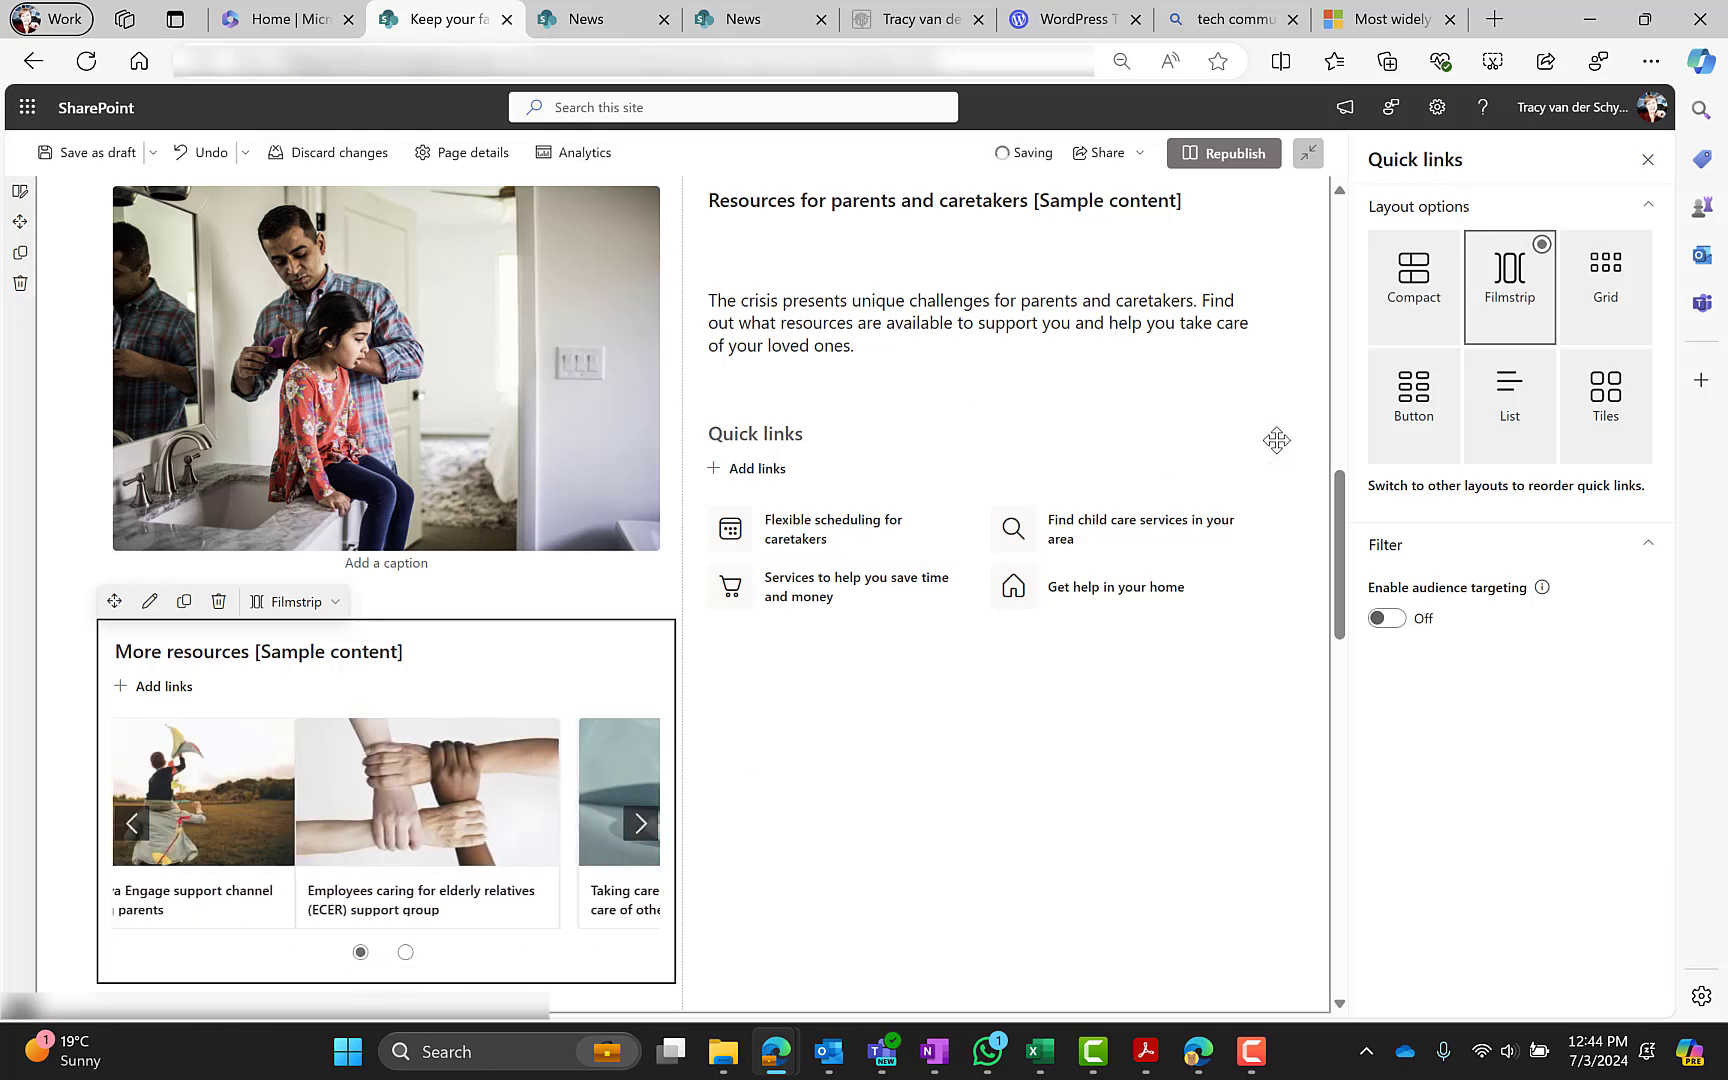
Step: Try the Grid layout again, then return the More resources links to their own section in the Filmstrip layout
click(1605, 297)
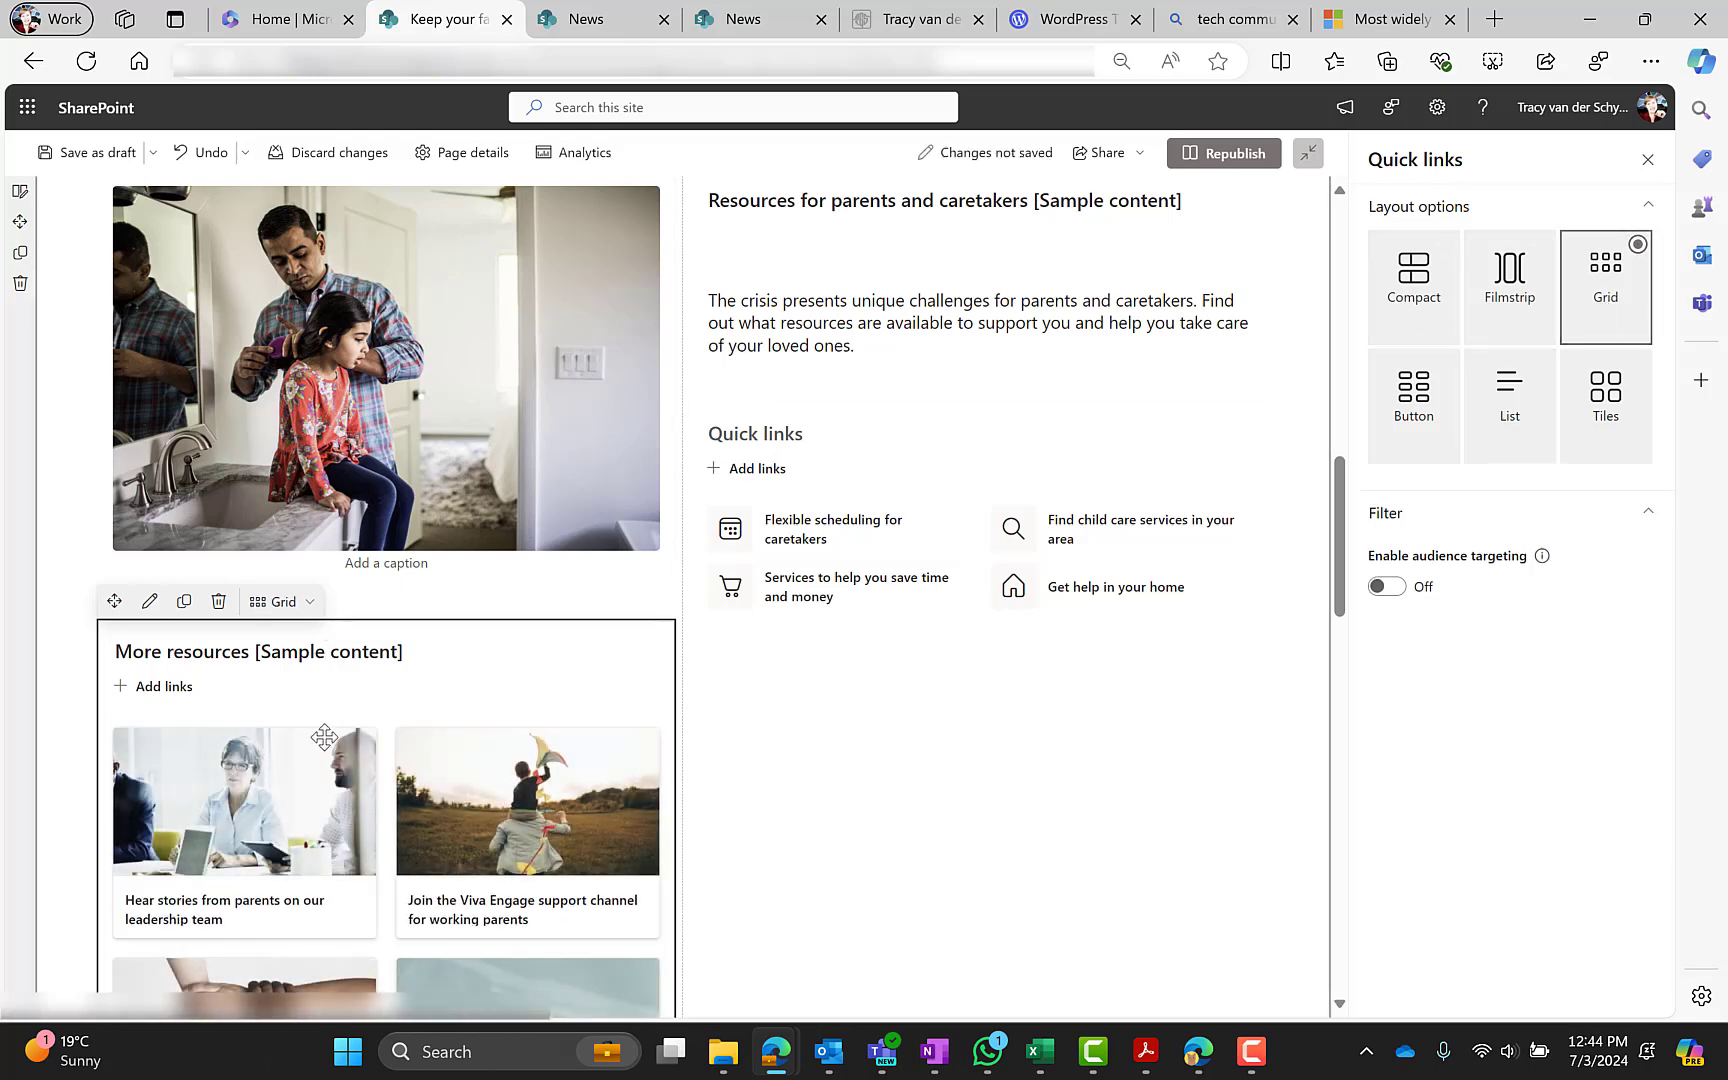
scroll(324, 737, down, 2)
drag(116, 359, 417, 980)
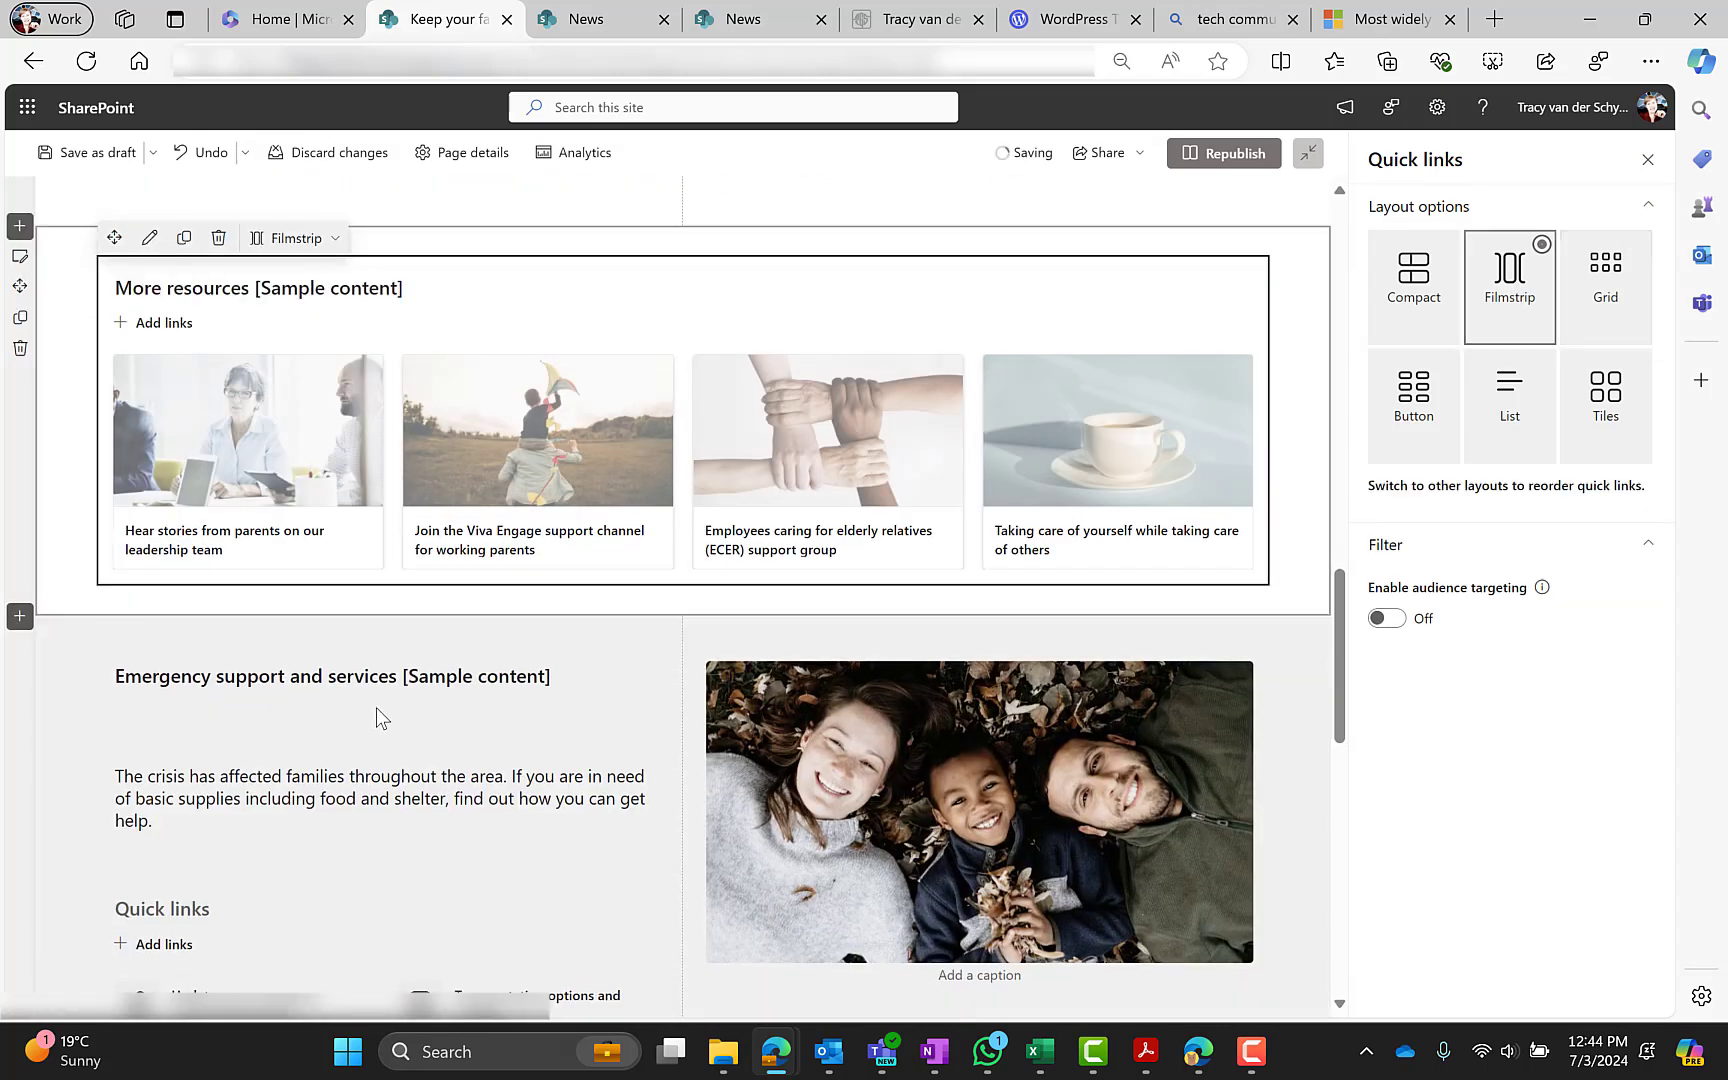
Step: Inspect the Emergency support and services text and quick links, and the settings of the last More resources filmstrip
scroll(309, 745, down, 2)
click(335, 540)
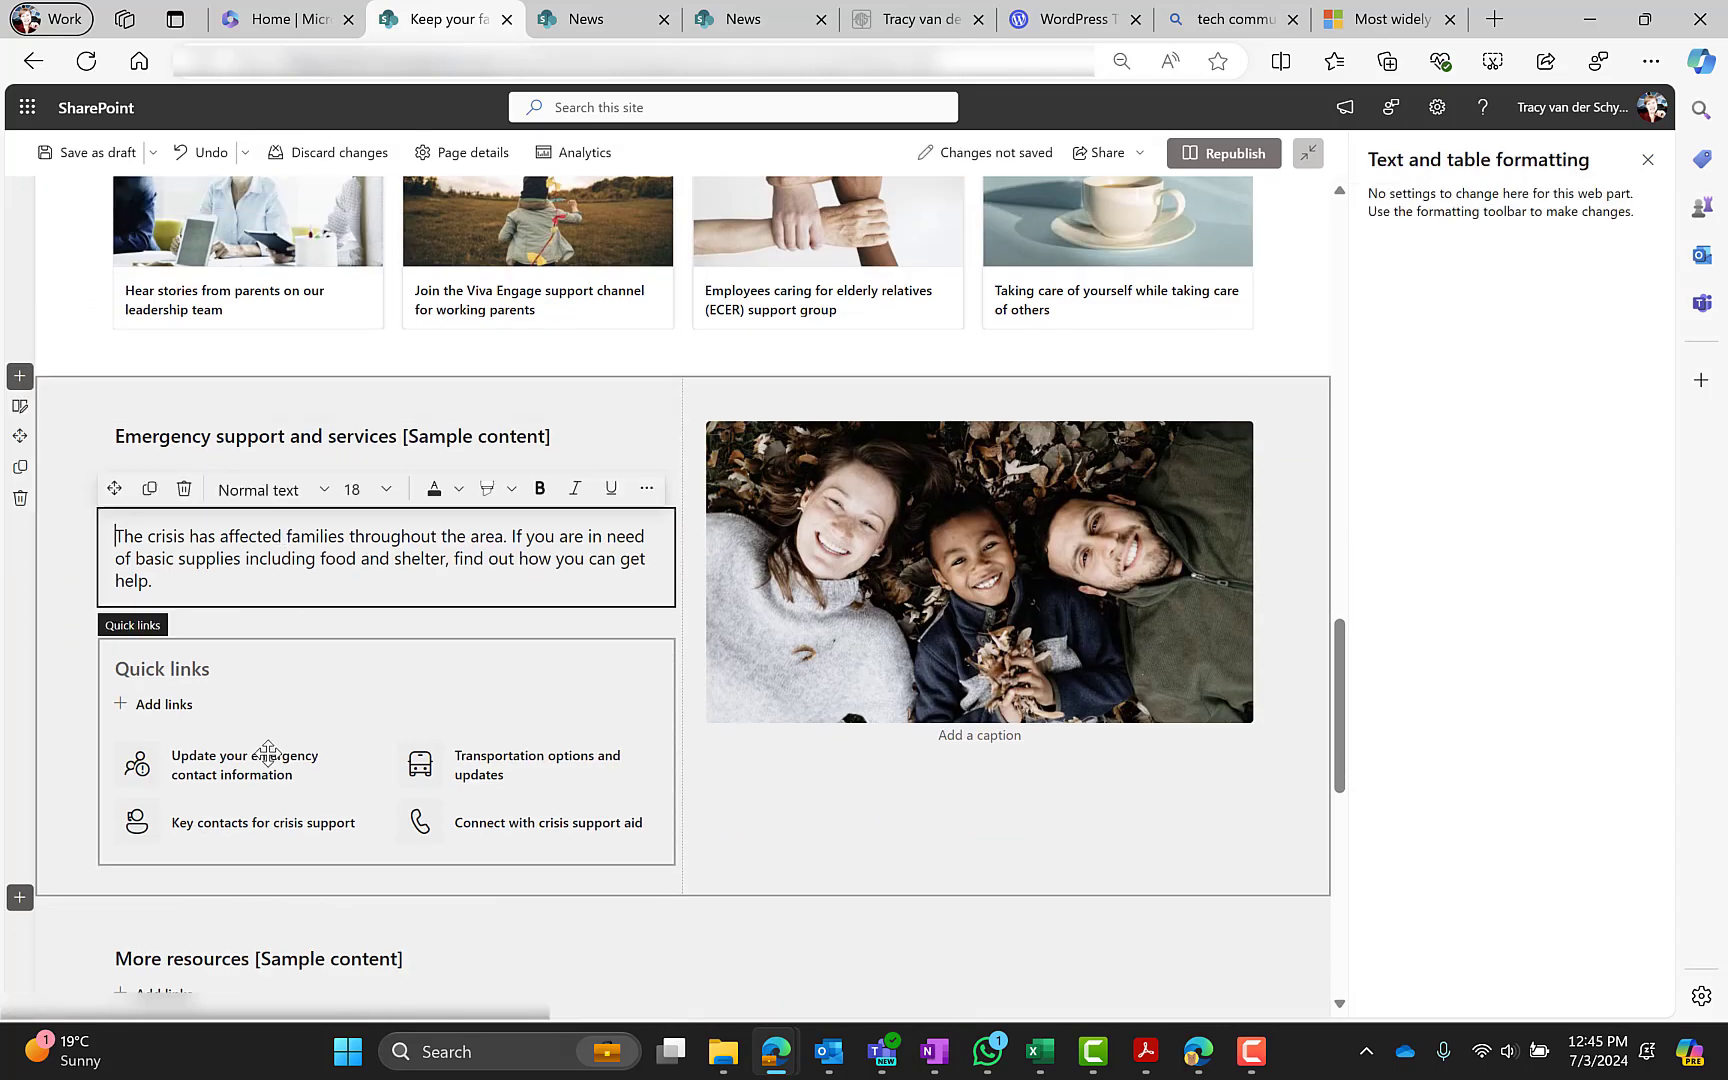
click(268, 753)
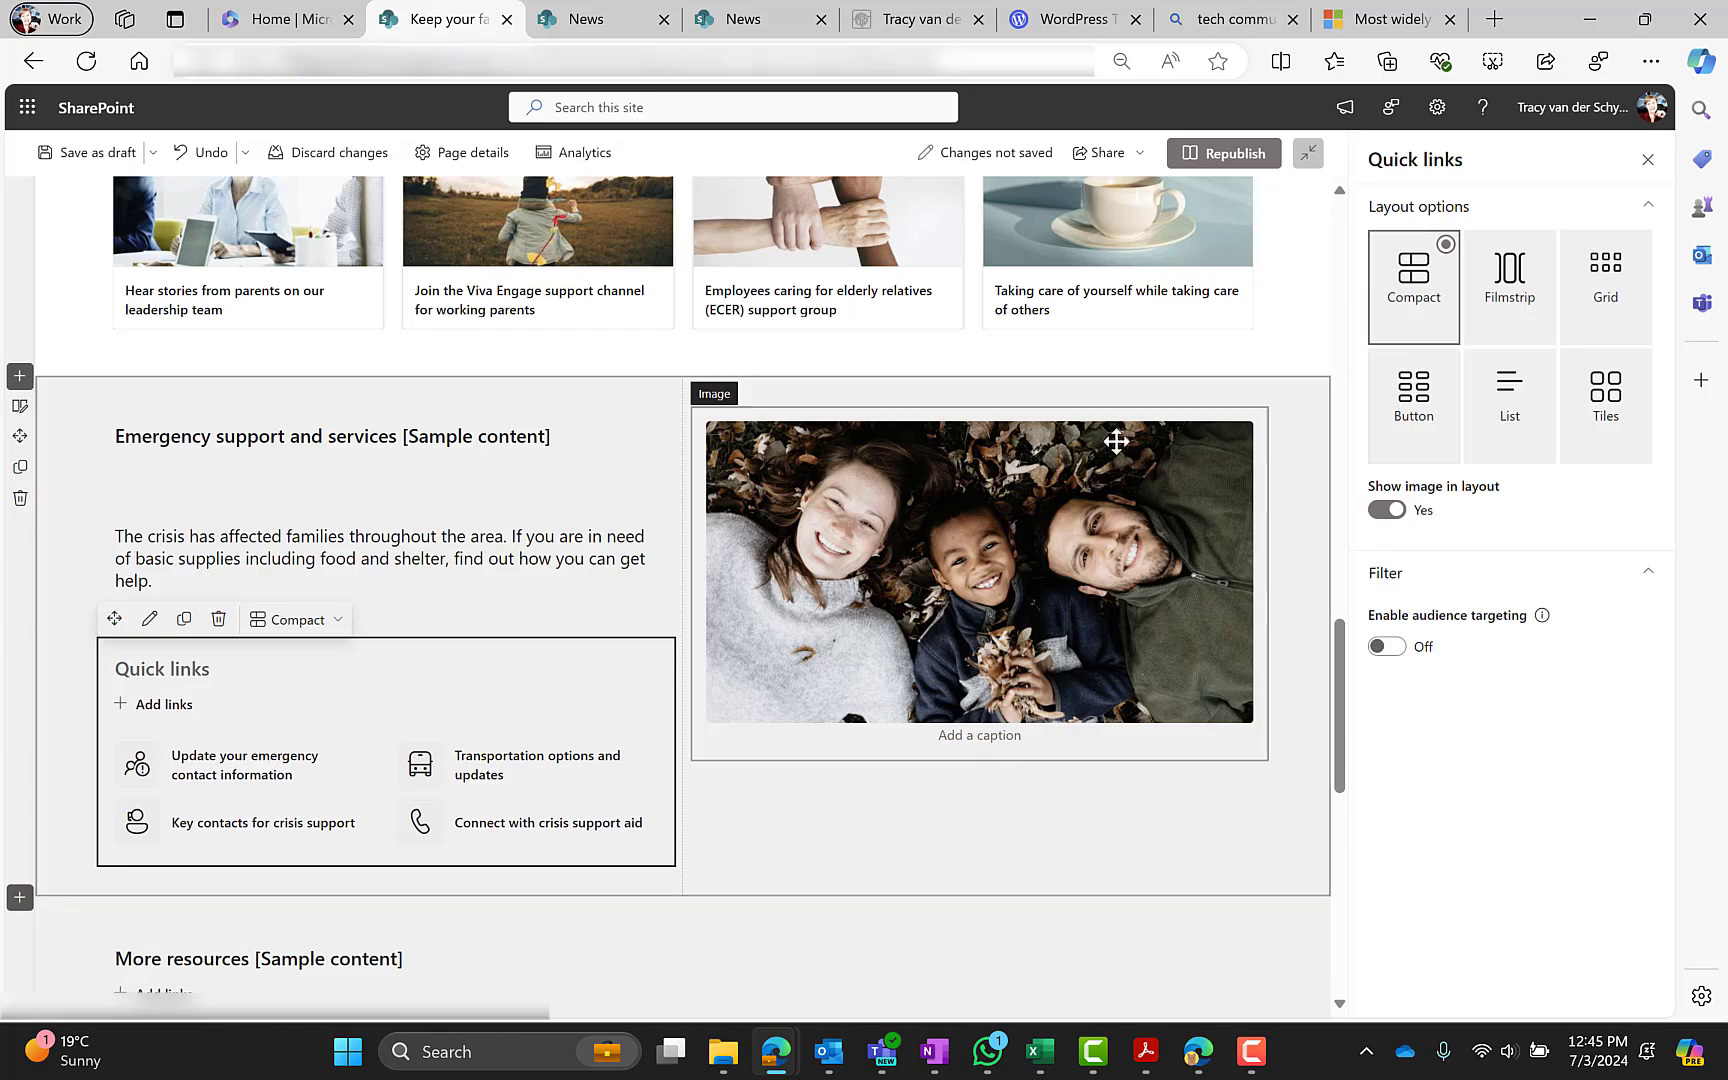
scroll(420, 672, down, 5)
click(208, 508)
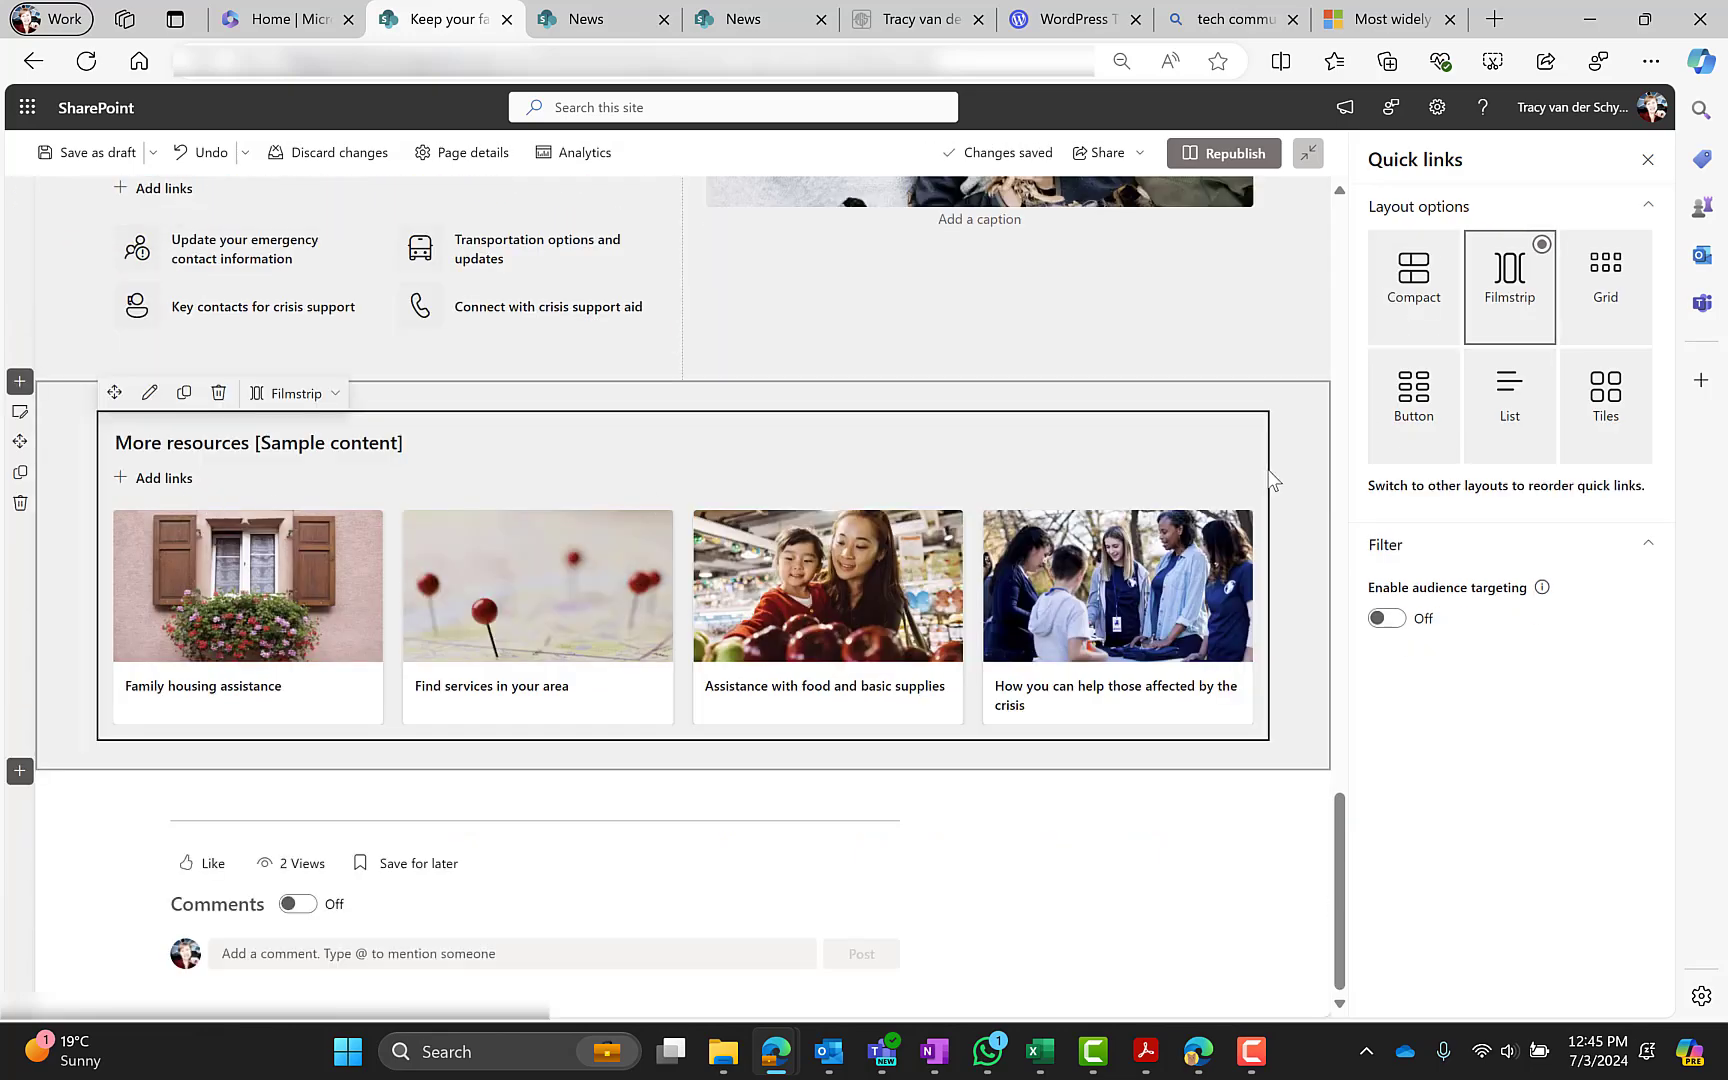
Step: Republish the Keep your family safe and healthy page and open the Help & support page in edit mode
scroll(935, 680, up, 8)
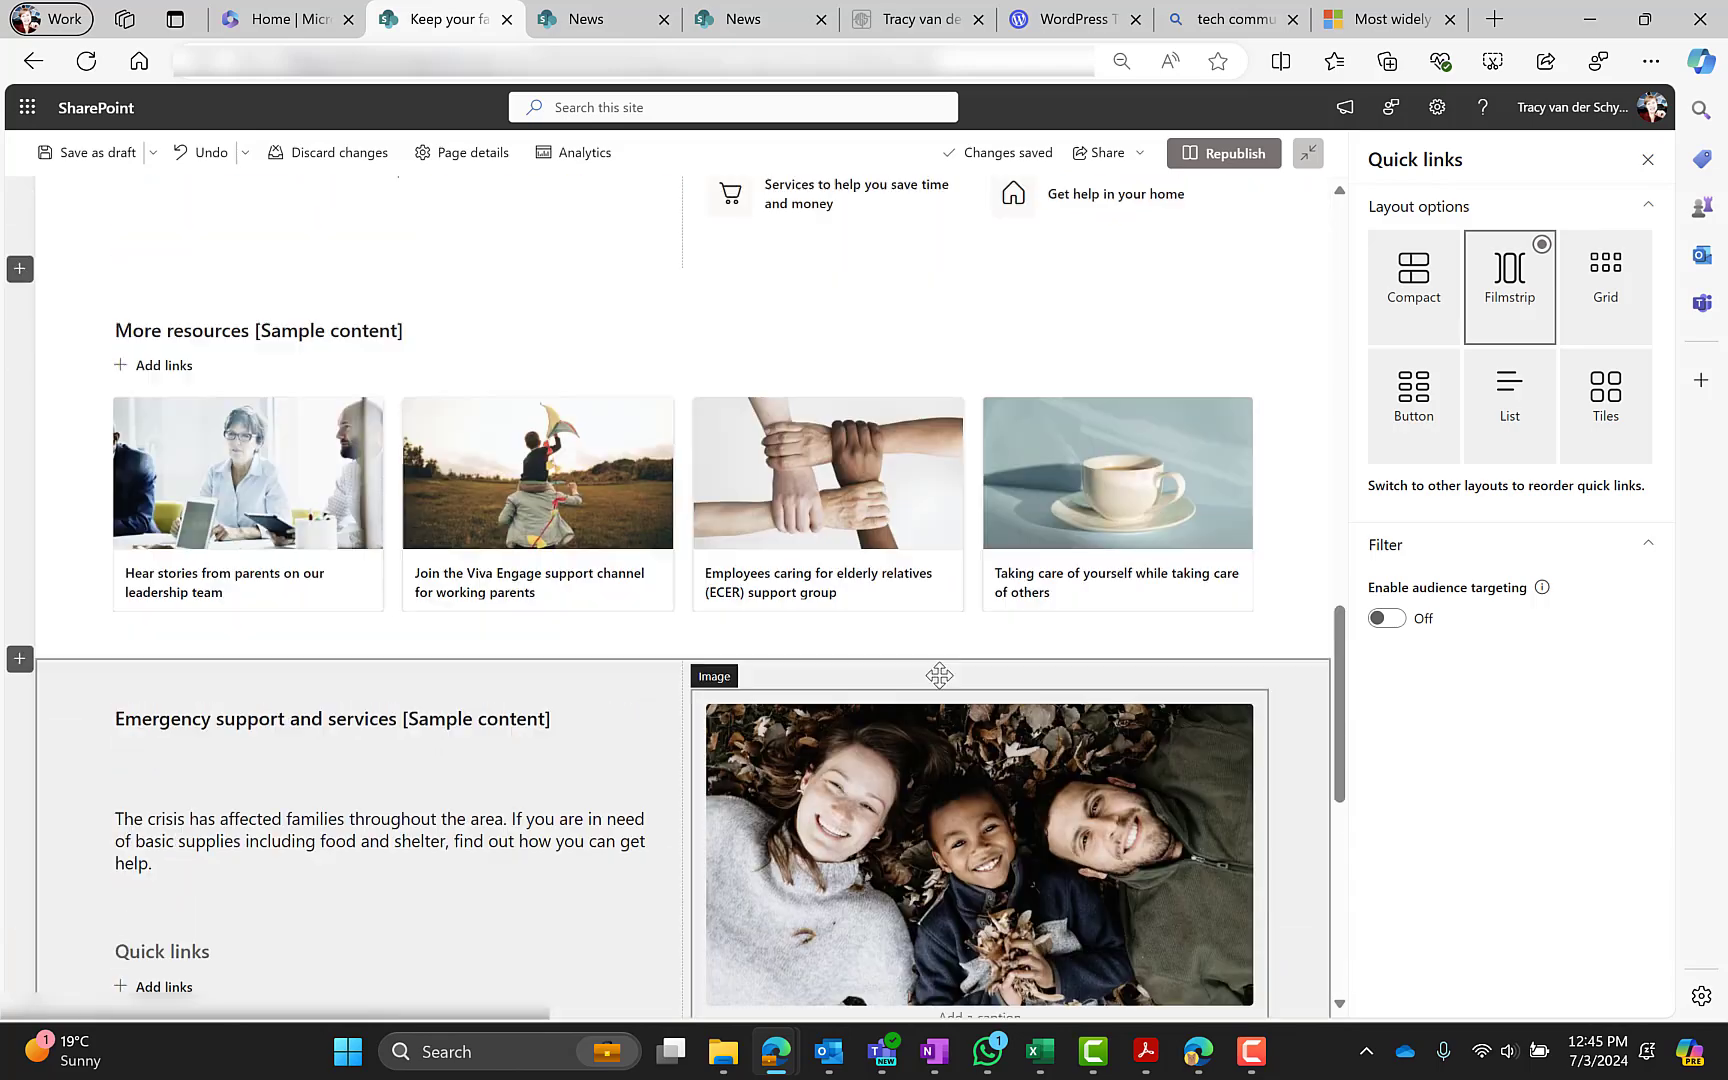
scroll(939, 676, up, 10)
click(1224, 153)
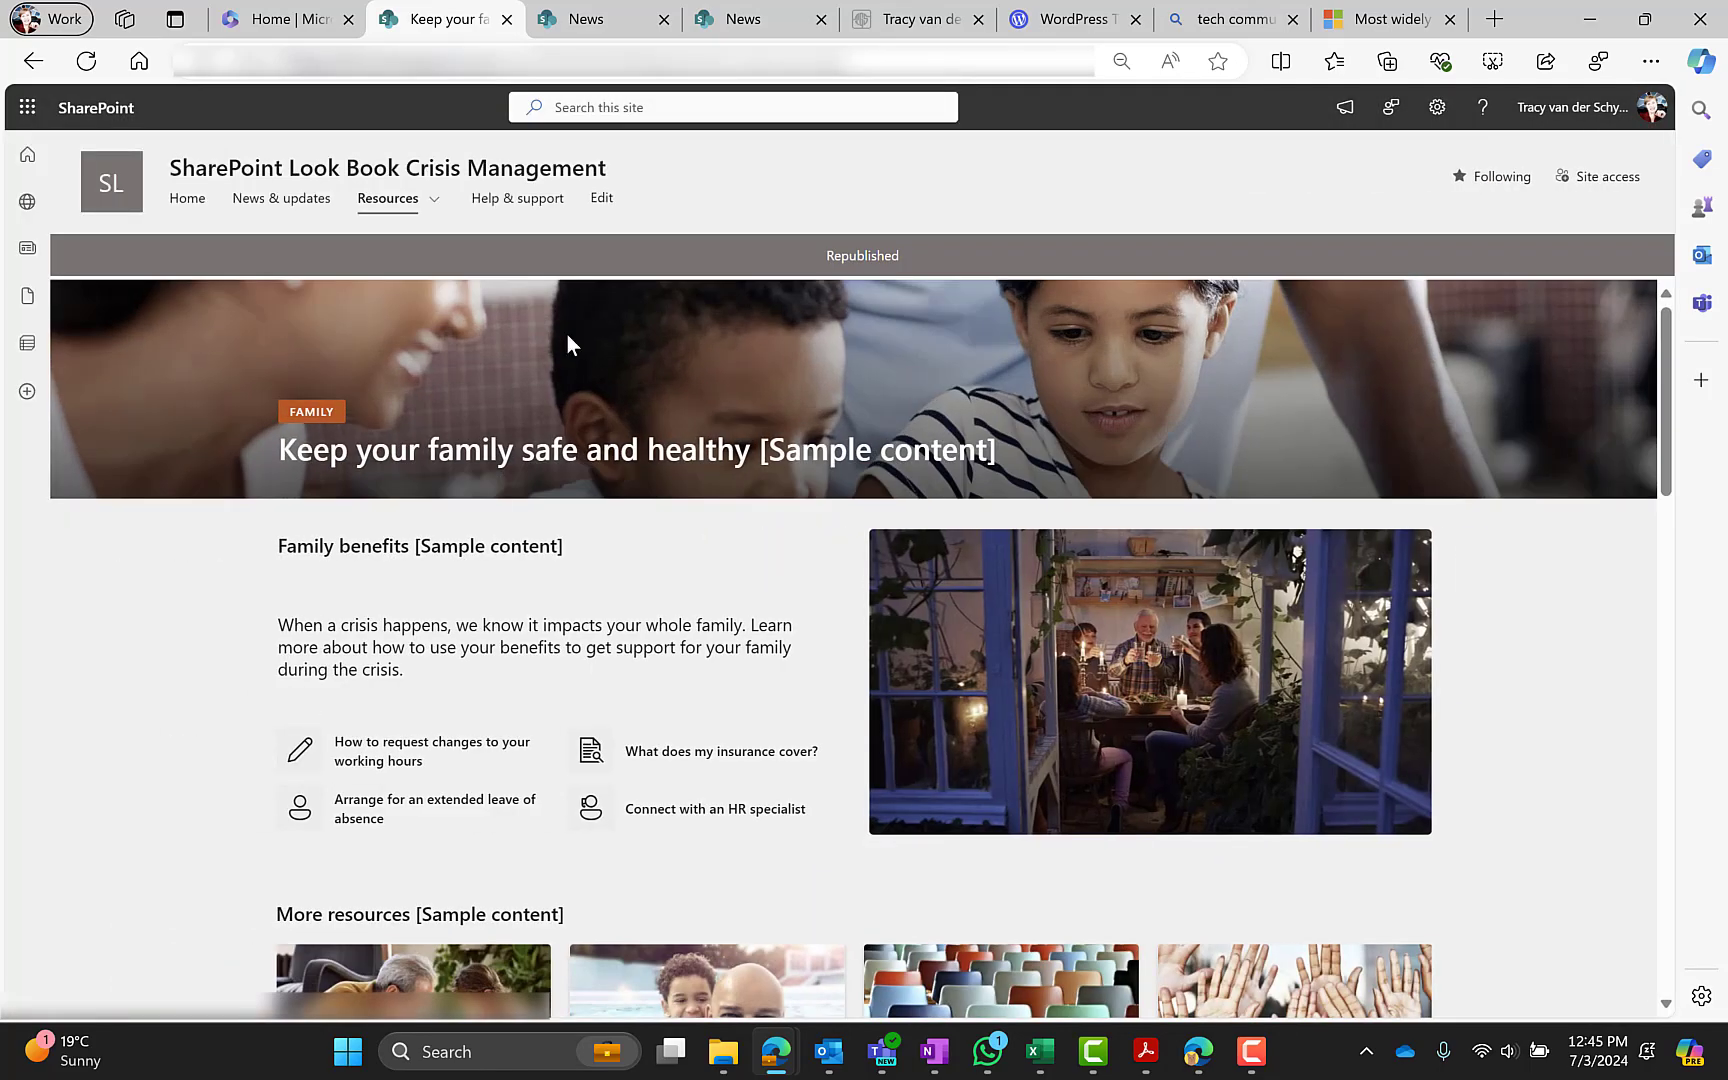
click(515, 200)
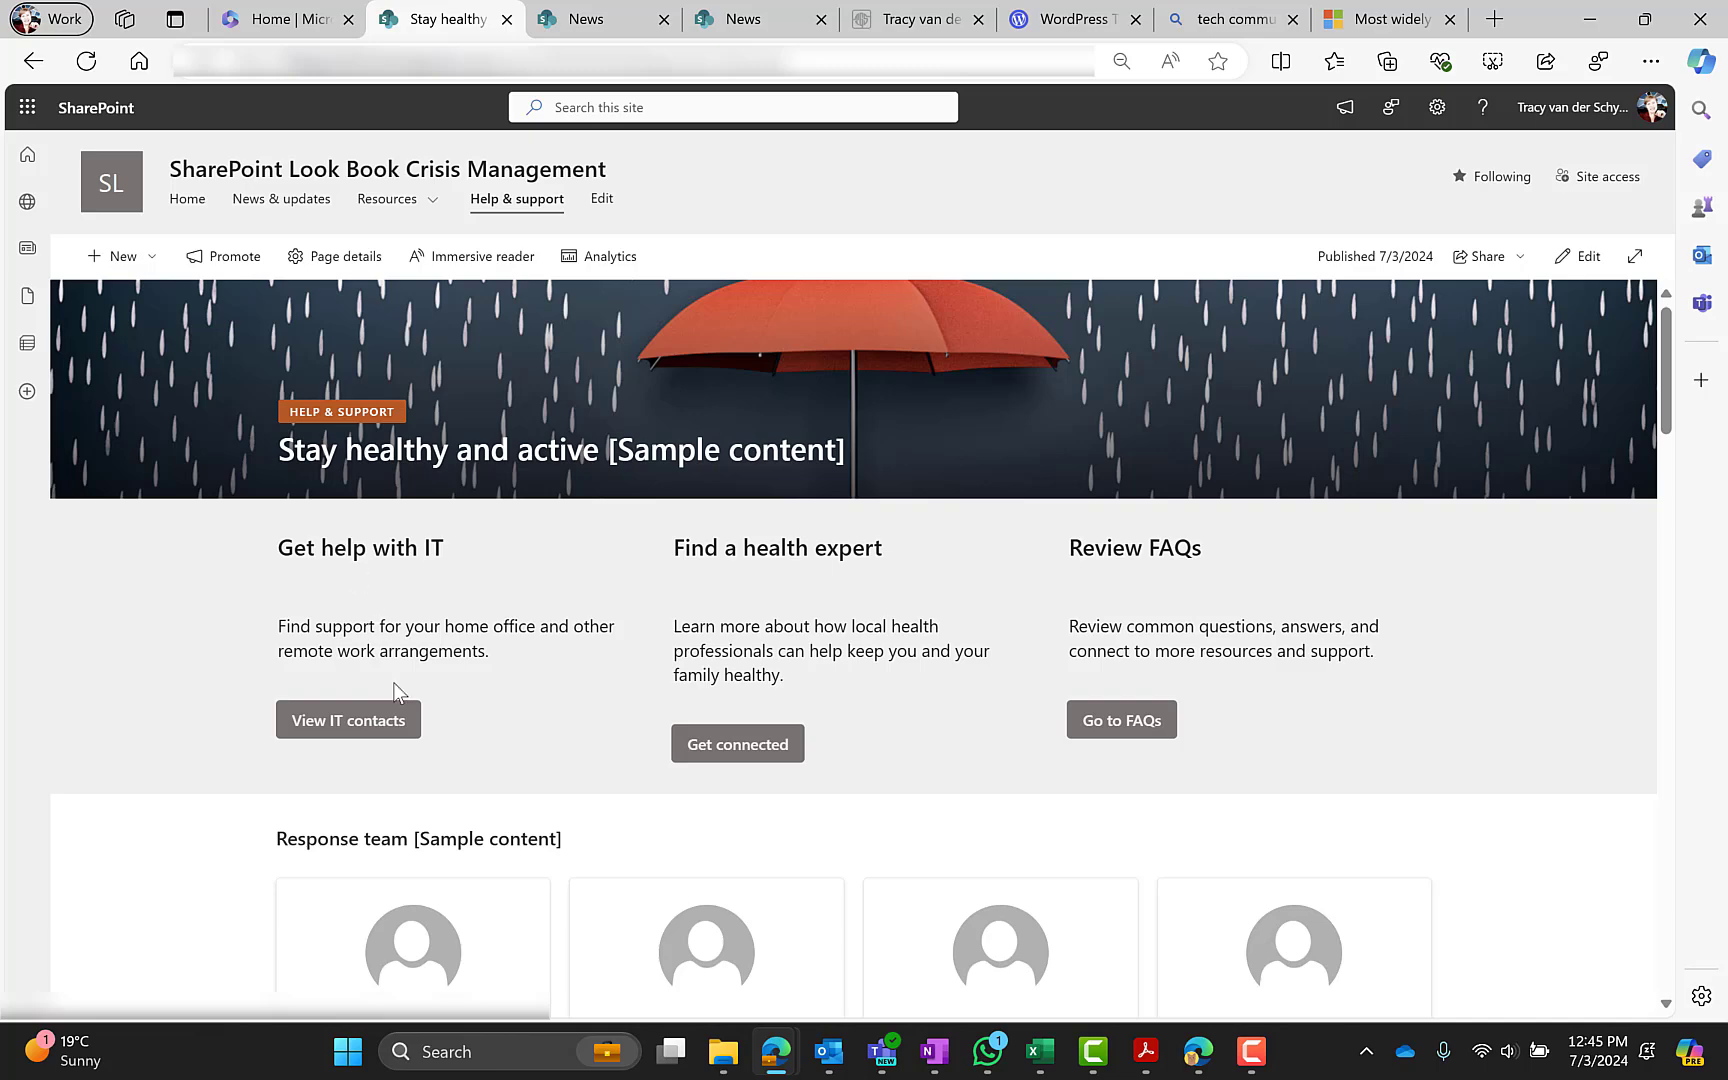
click(1586, 262)
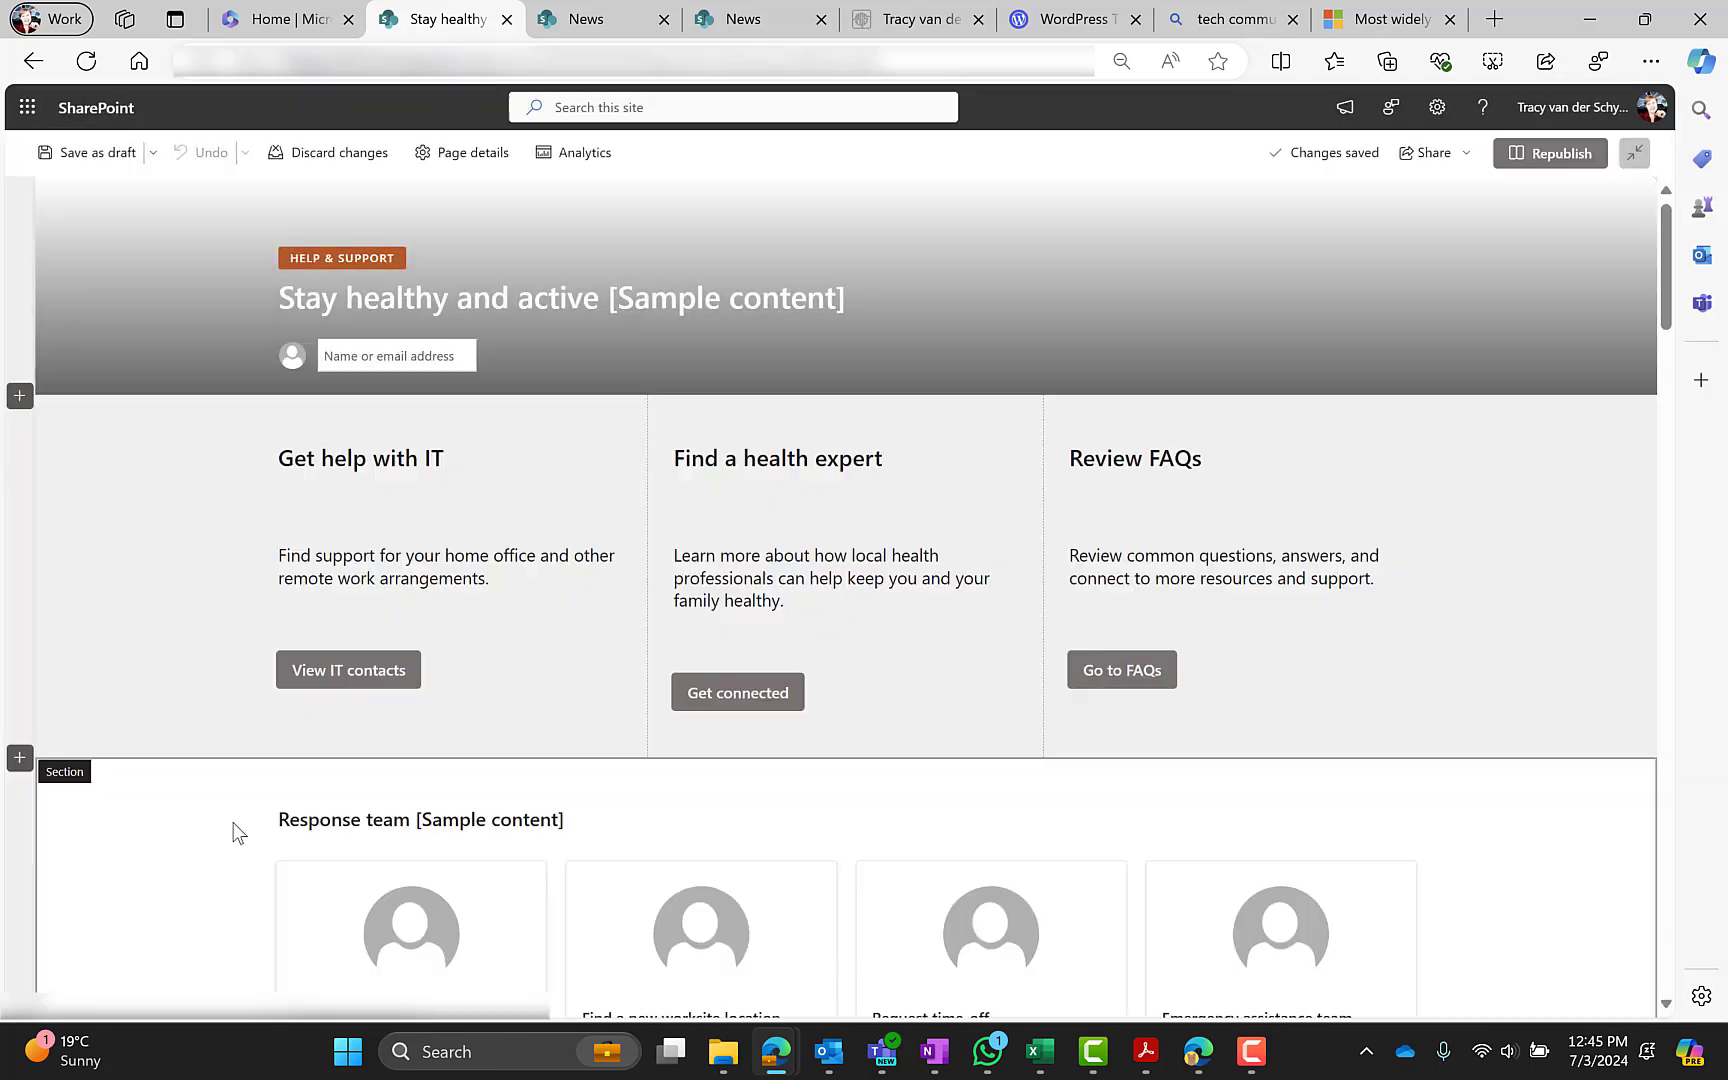
Step: Inspect the Get help with IT text and the label, link and alignment settings of the View IT contacts button
click(333, 578)
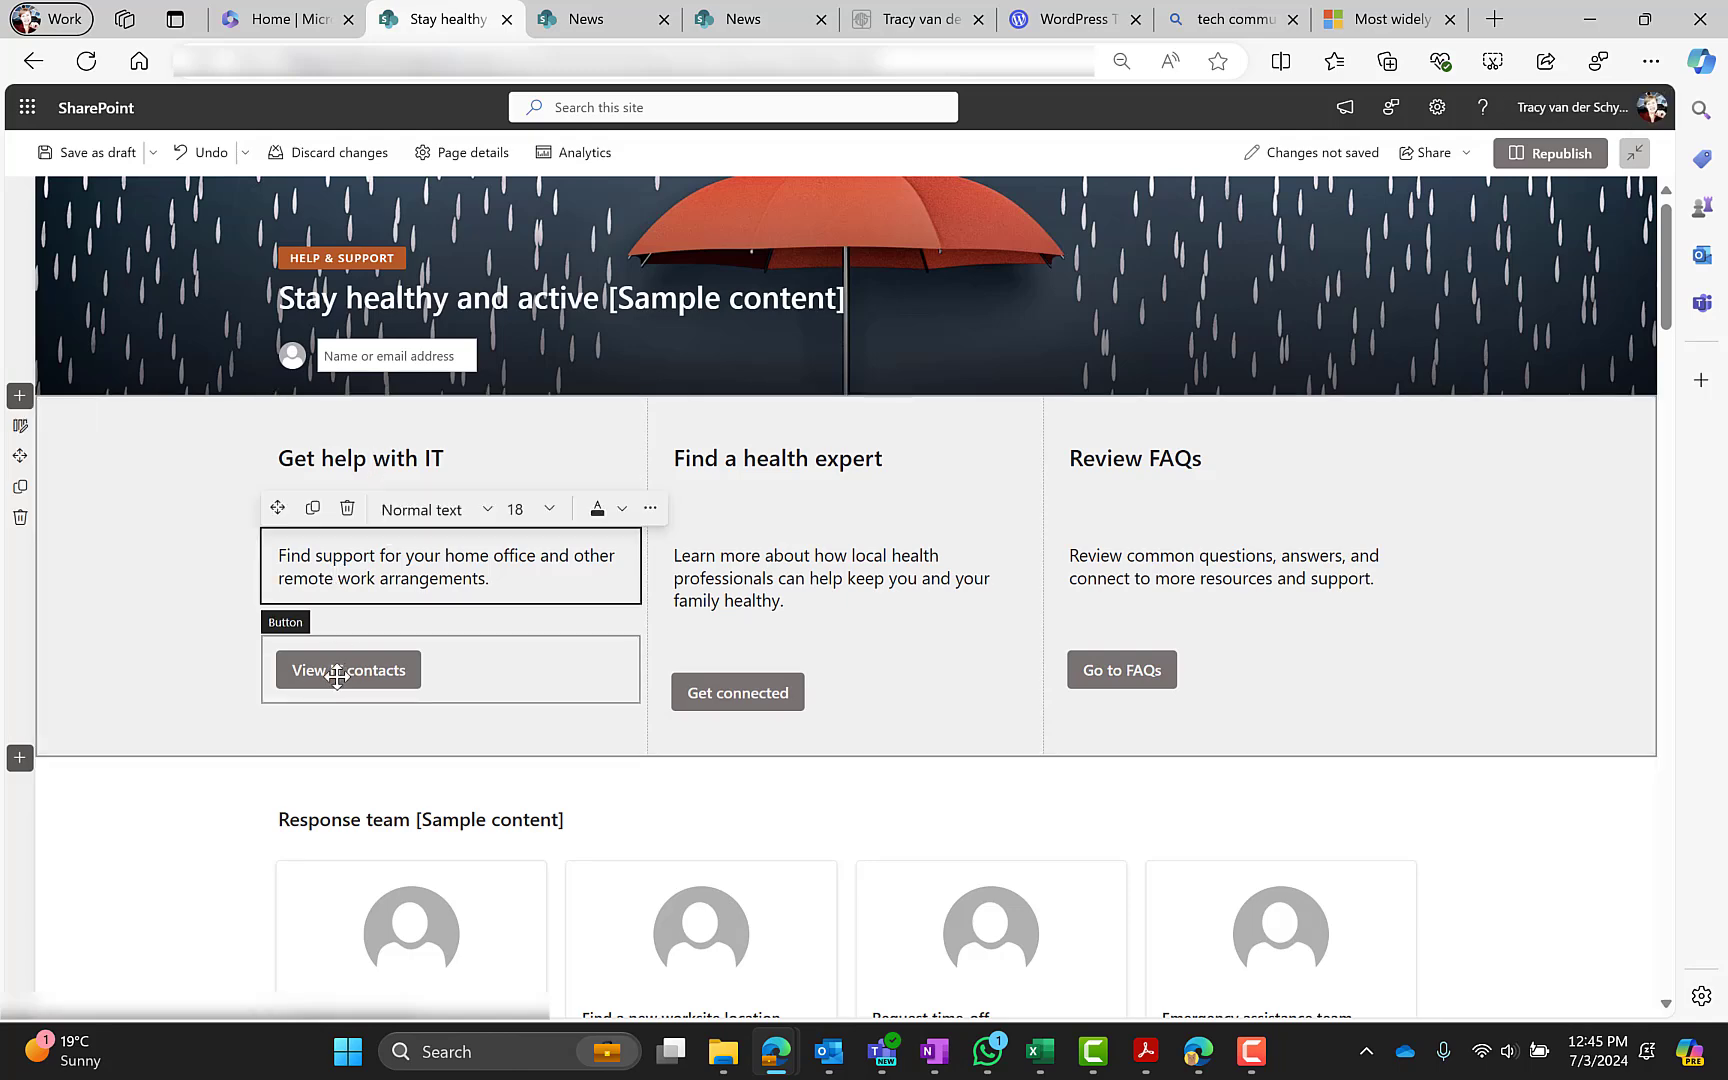
click(337, 677)
click(310, 617)
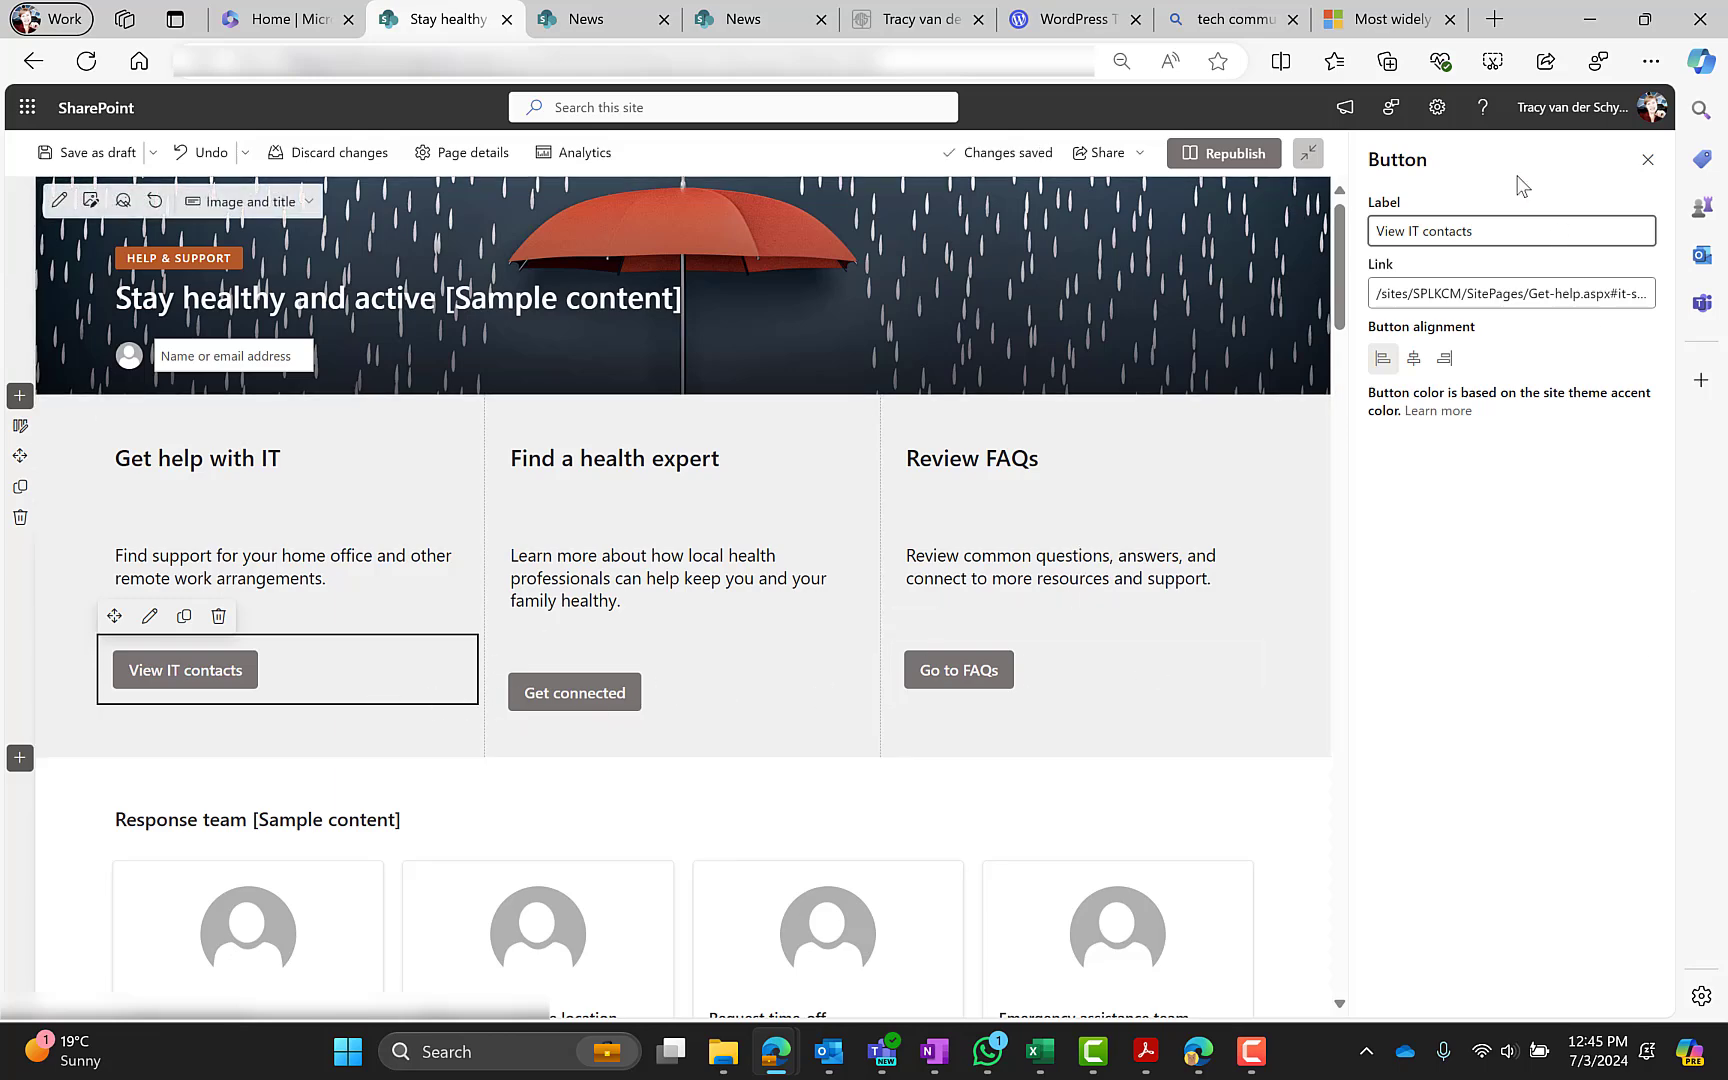
click(1648, 163)
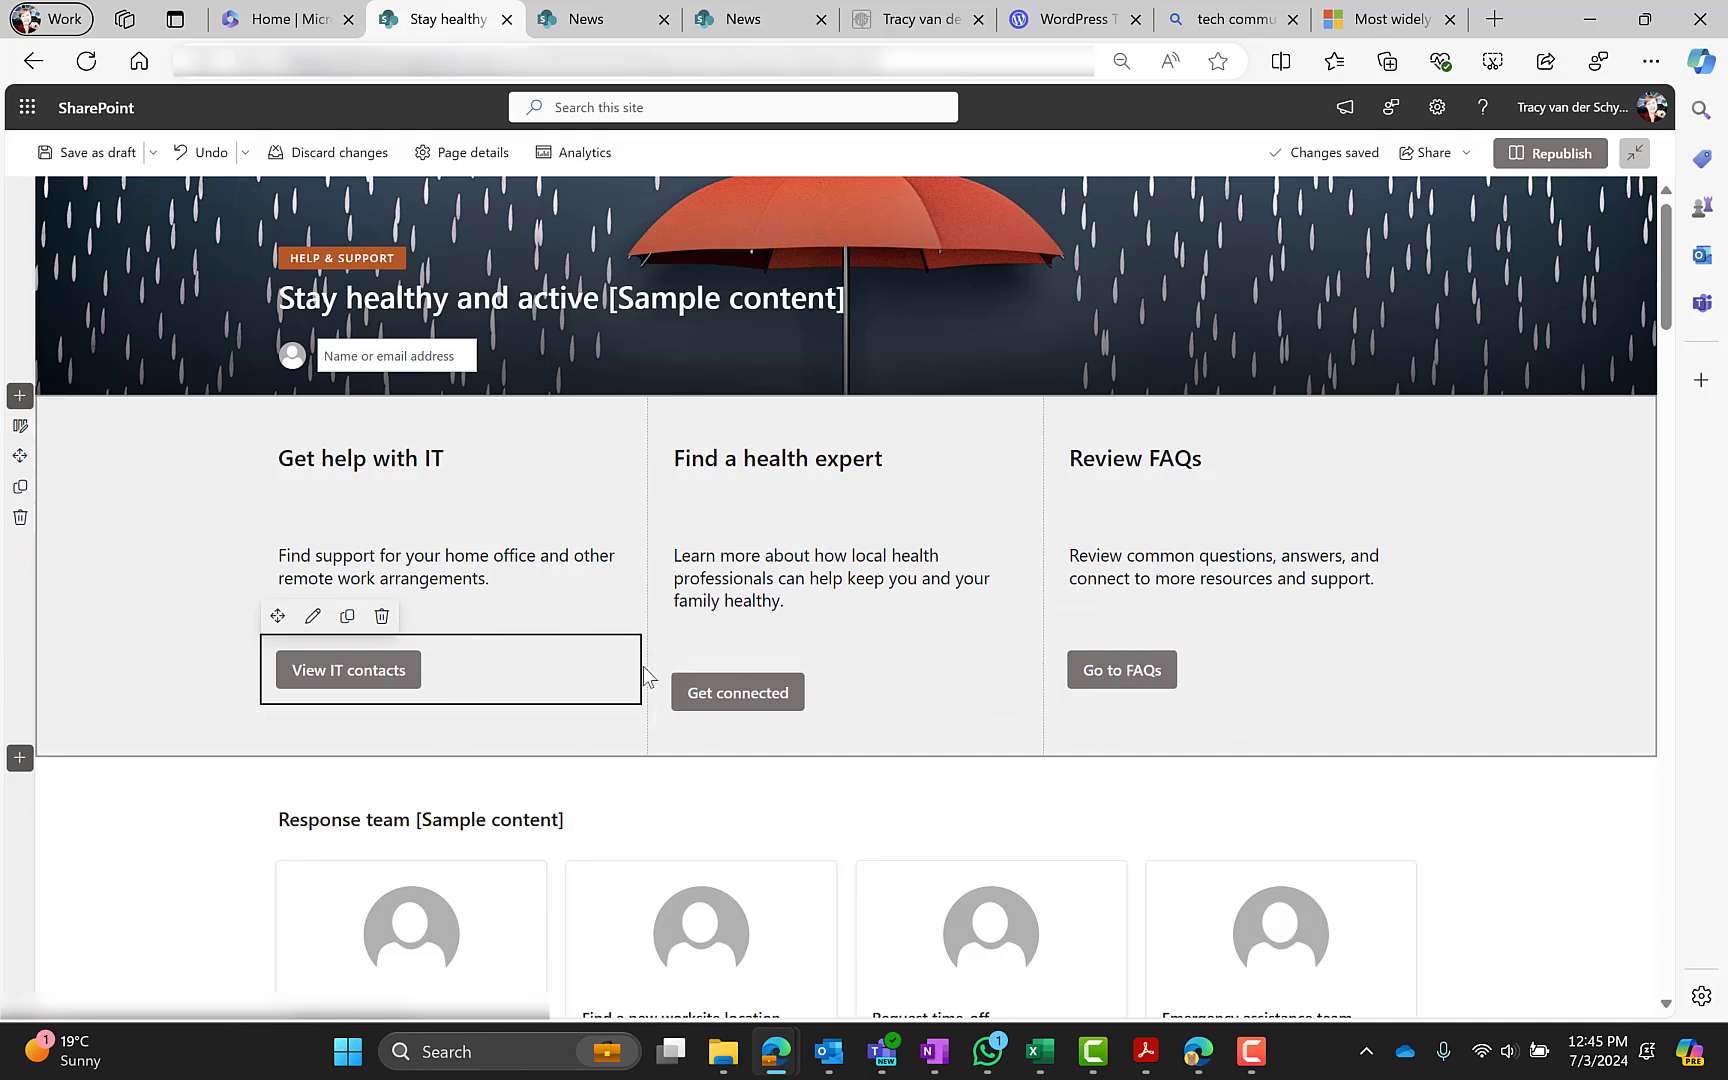
Step: Add a three-column section above the Response team with the Neutral shading background
click(20, 757)
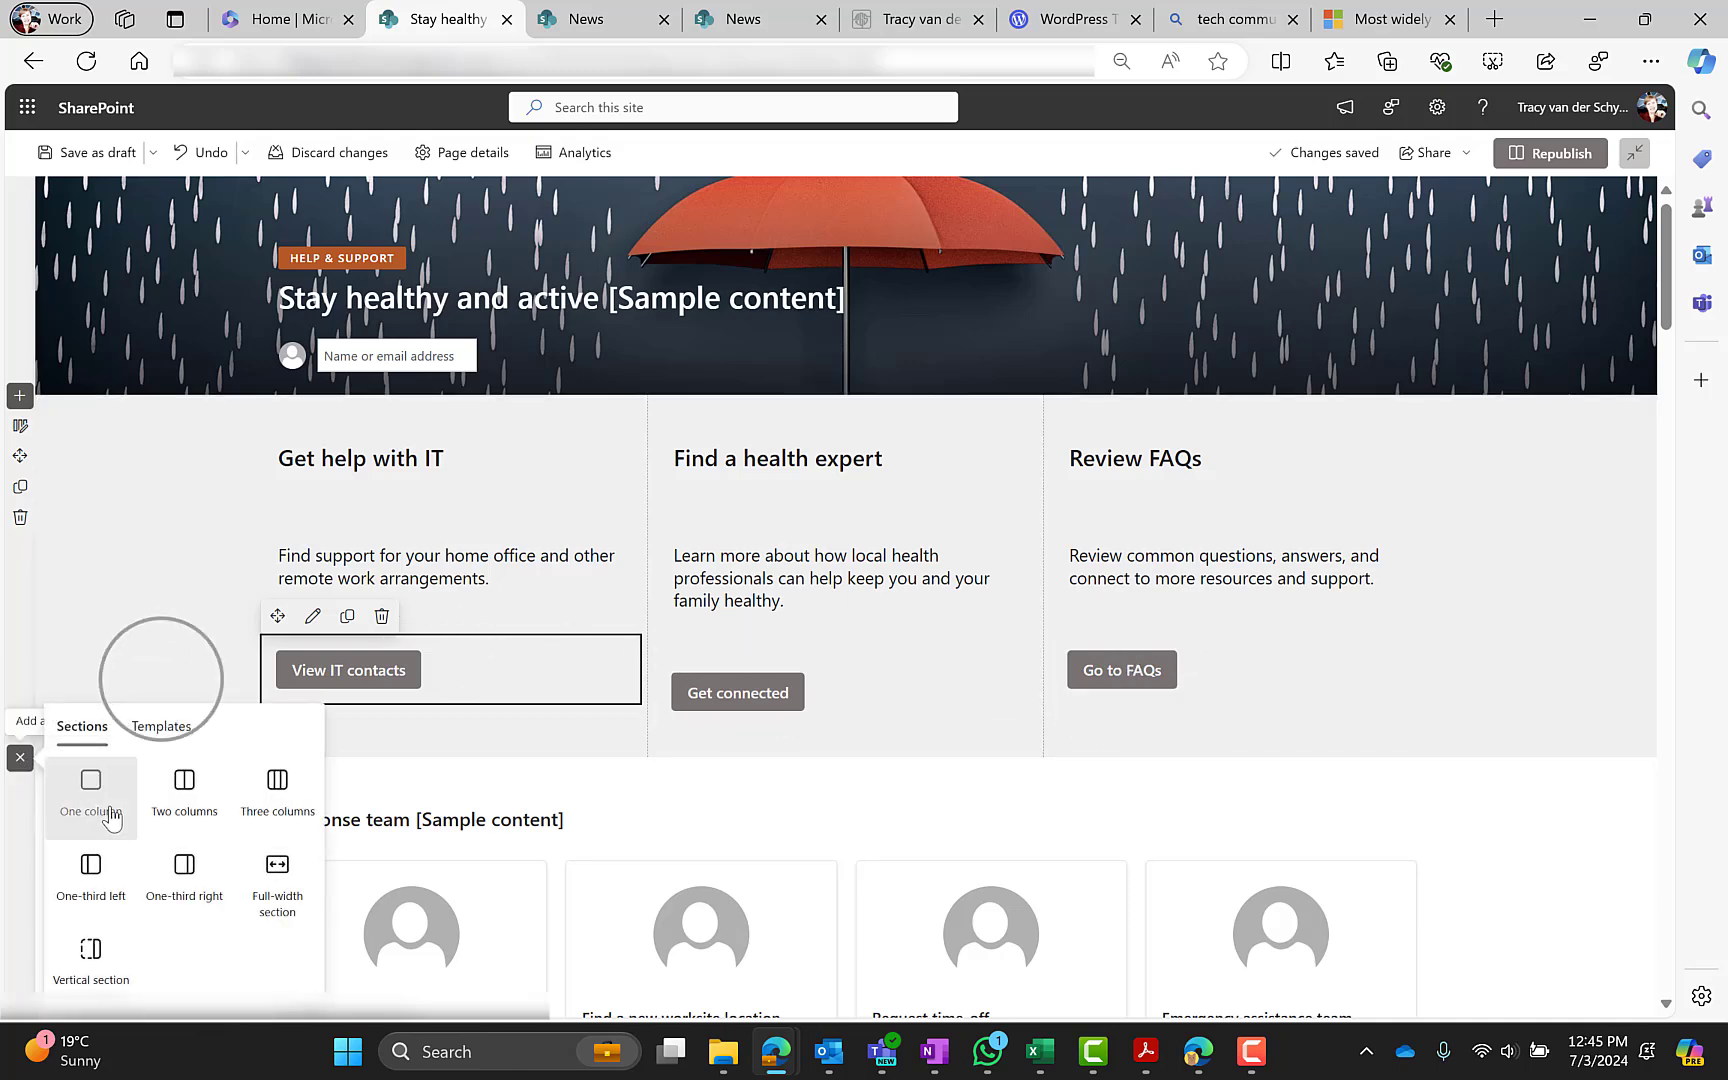
click(311, 790)
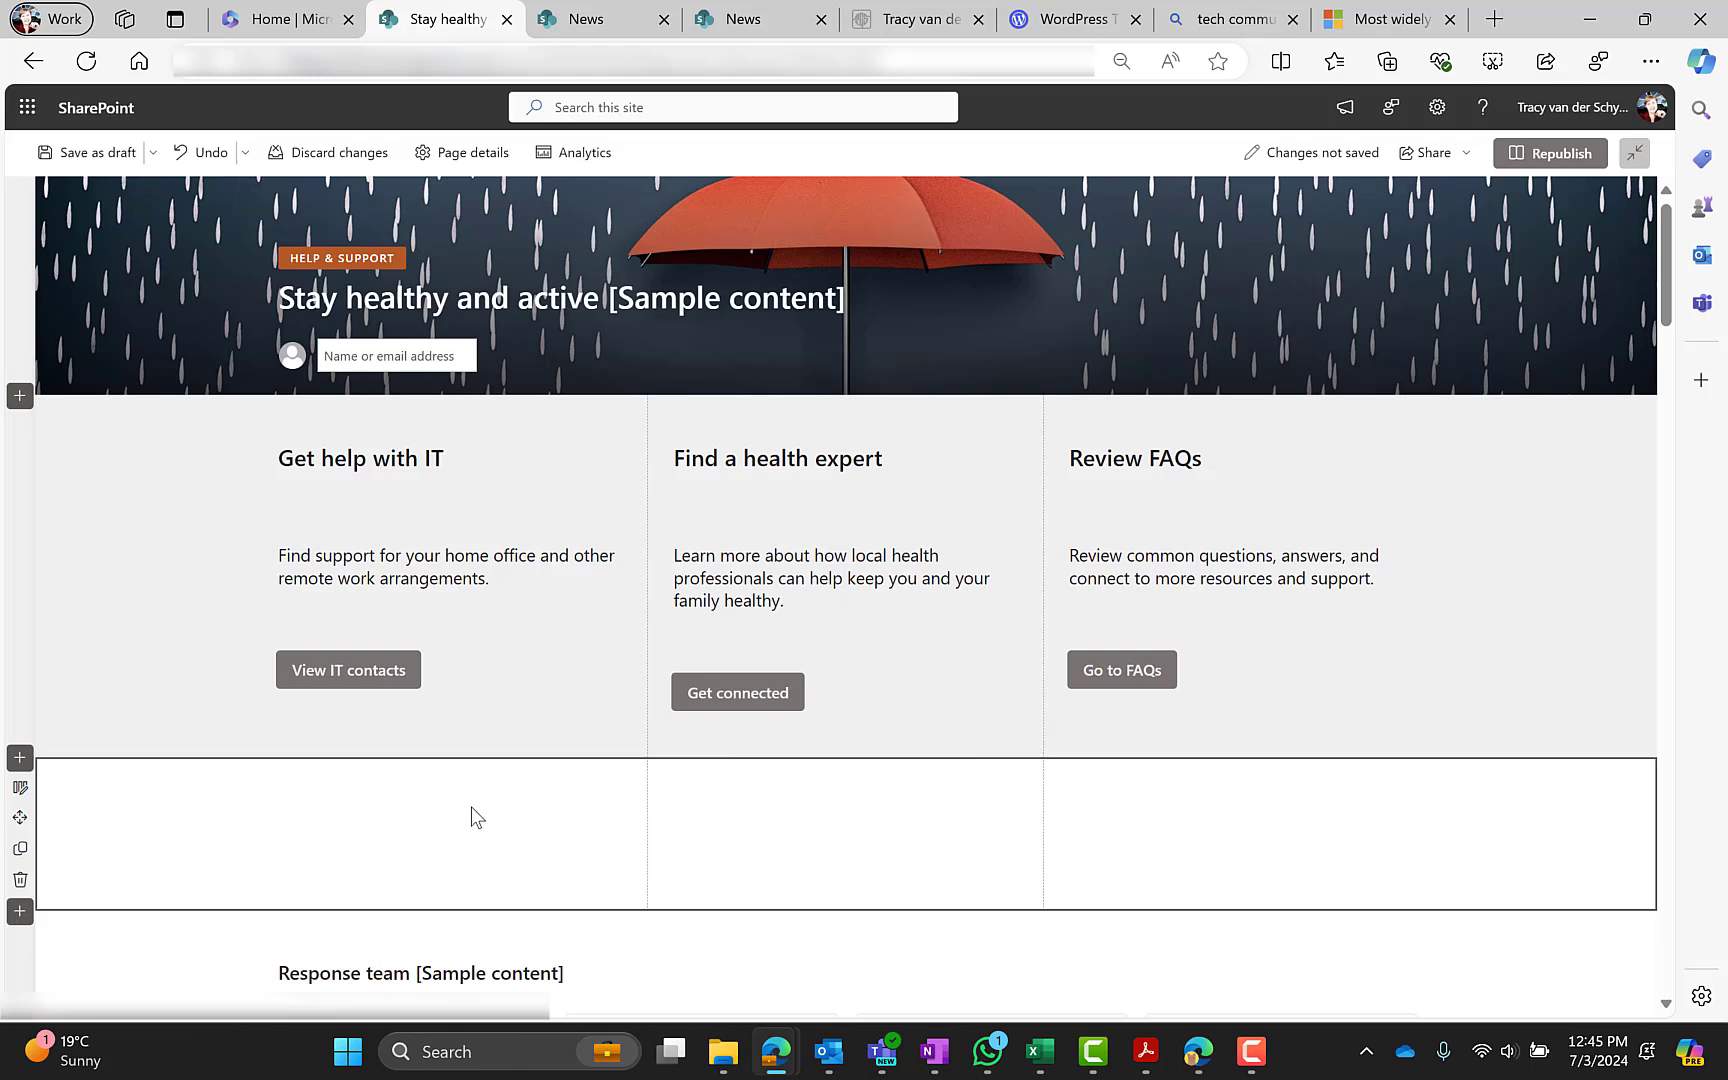
click(20, 788)
click(1469, 686)
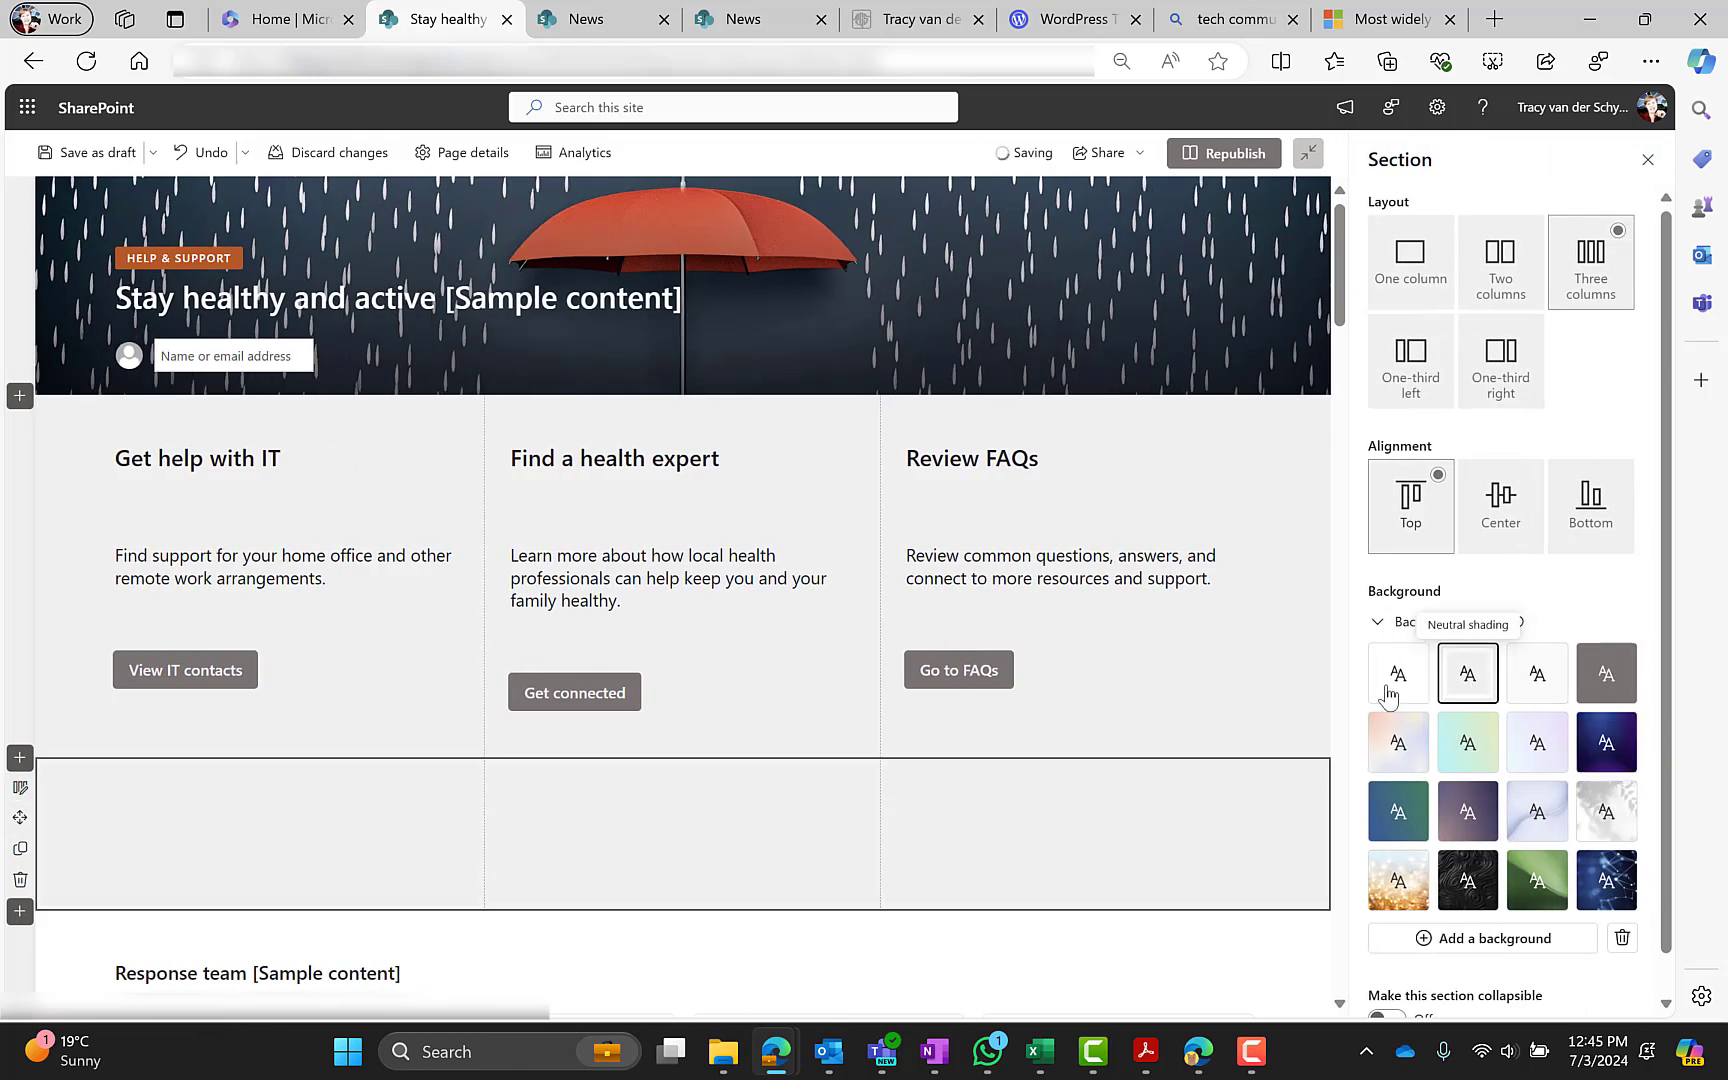
Step: Move the View IT contacts, Get connected and Go to FAQs buttons into the matching columns of the new section
click(272, 696)
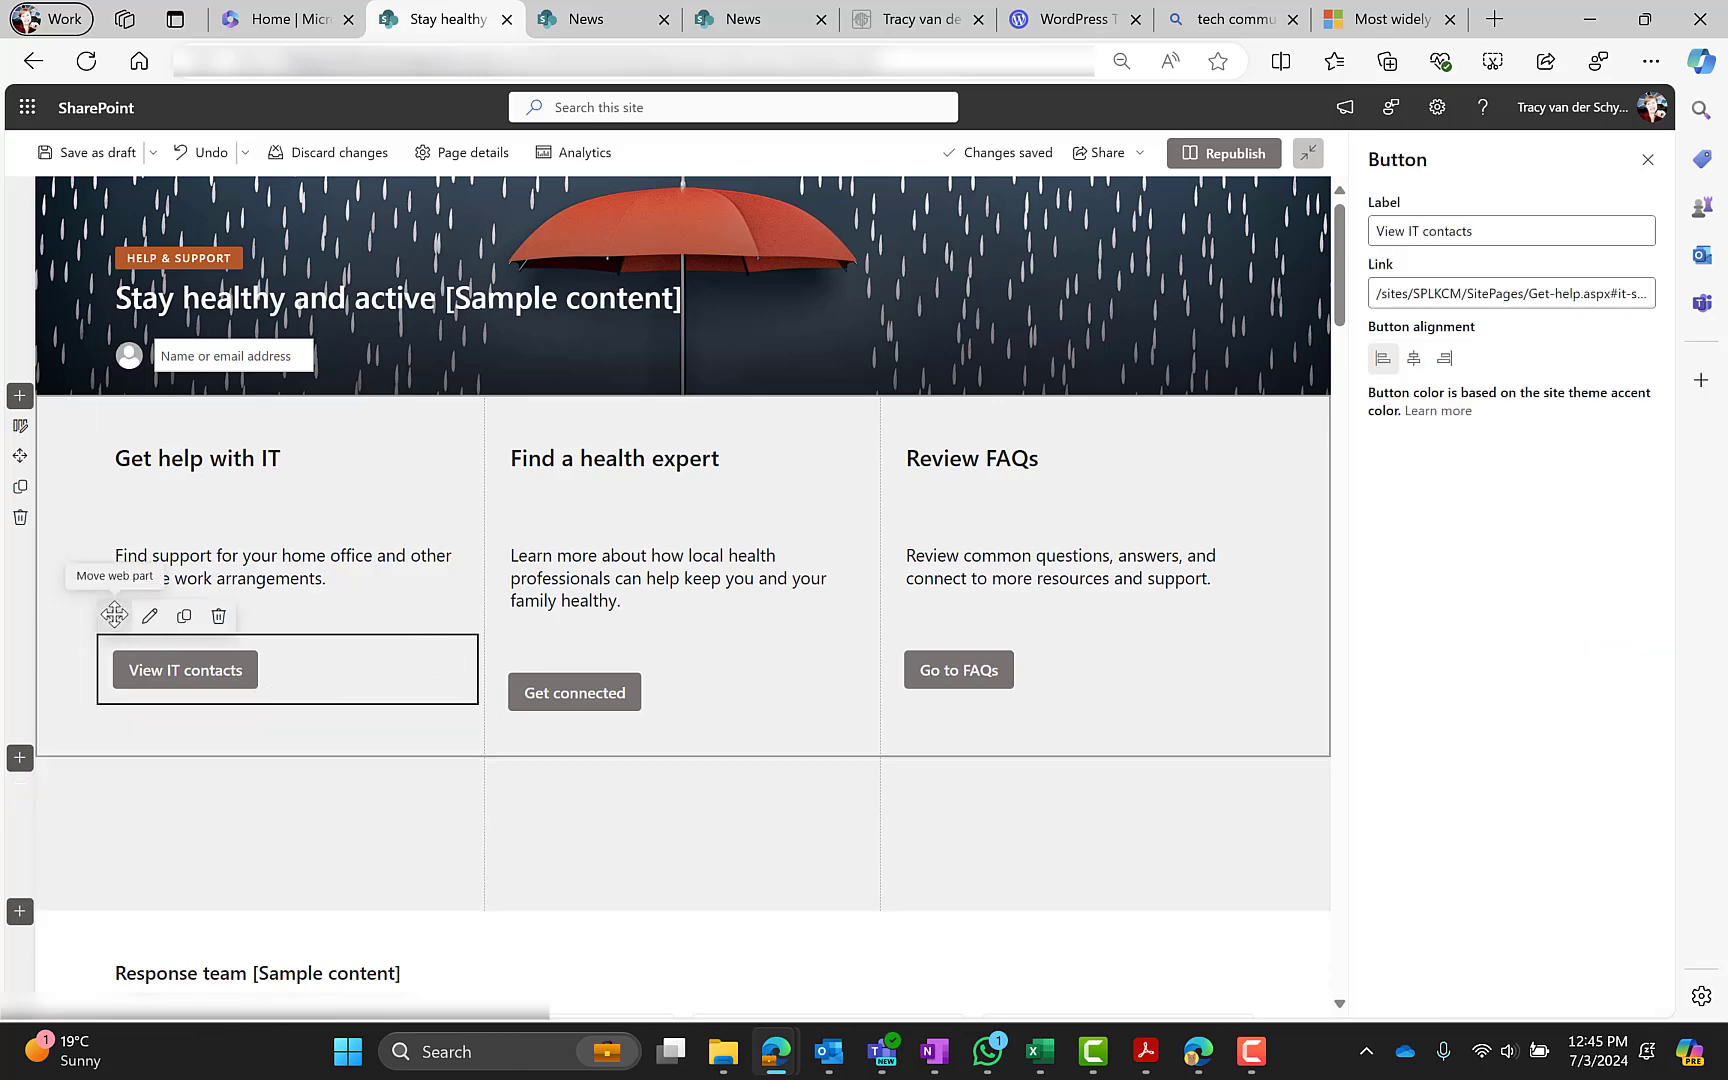
drag(114, 615, 143, 770)
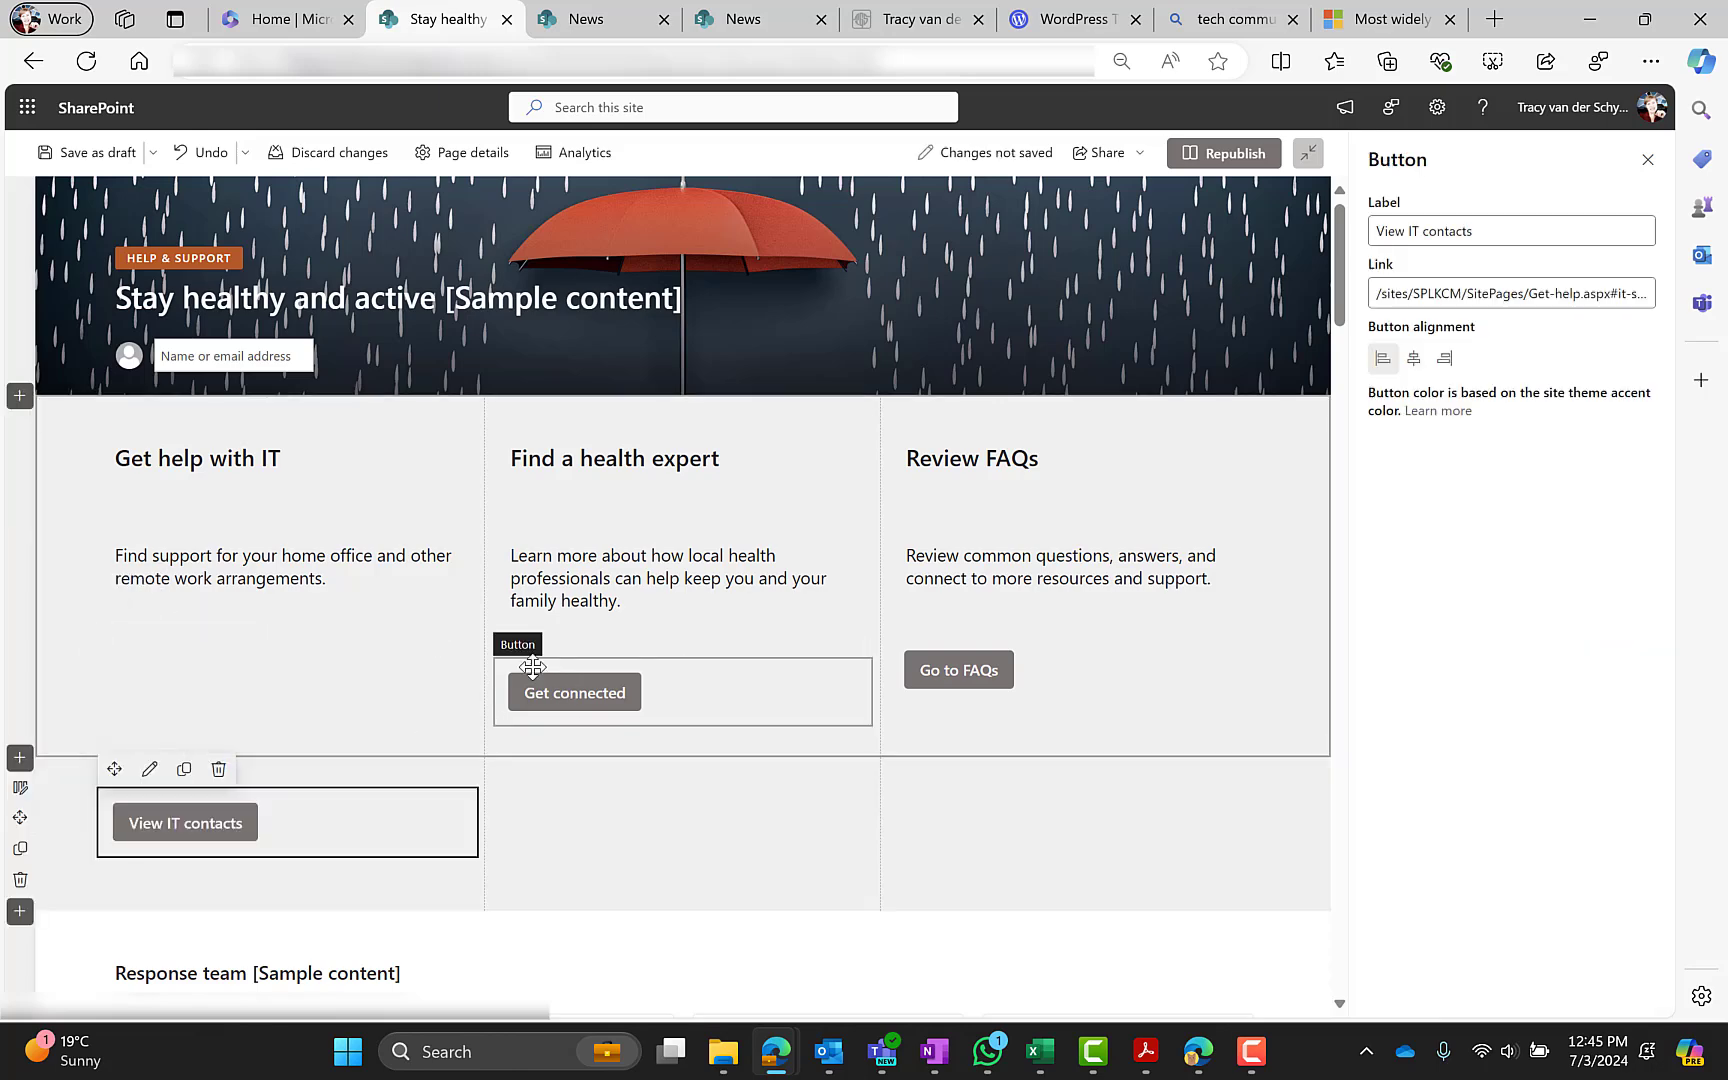
drag(532, 666, 519, 793)
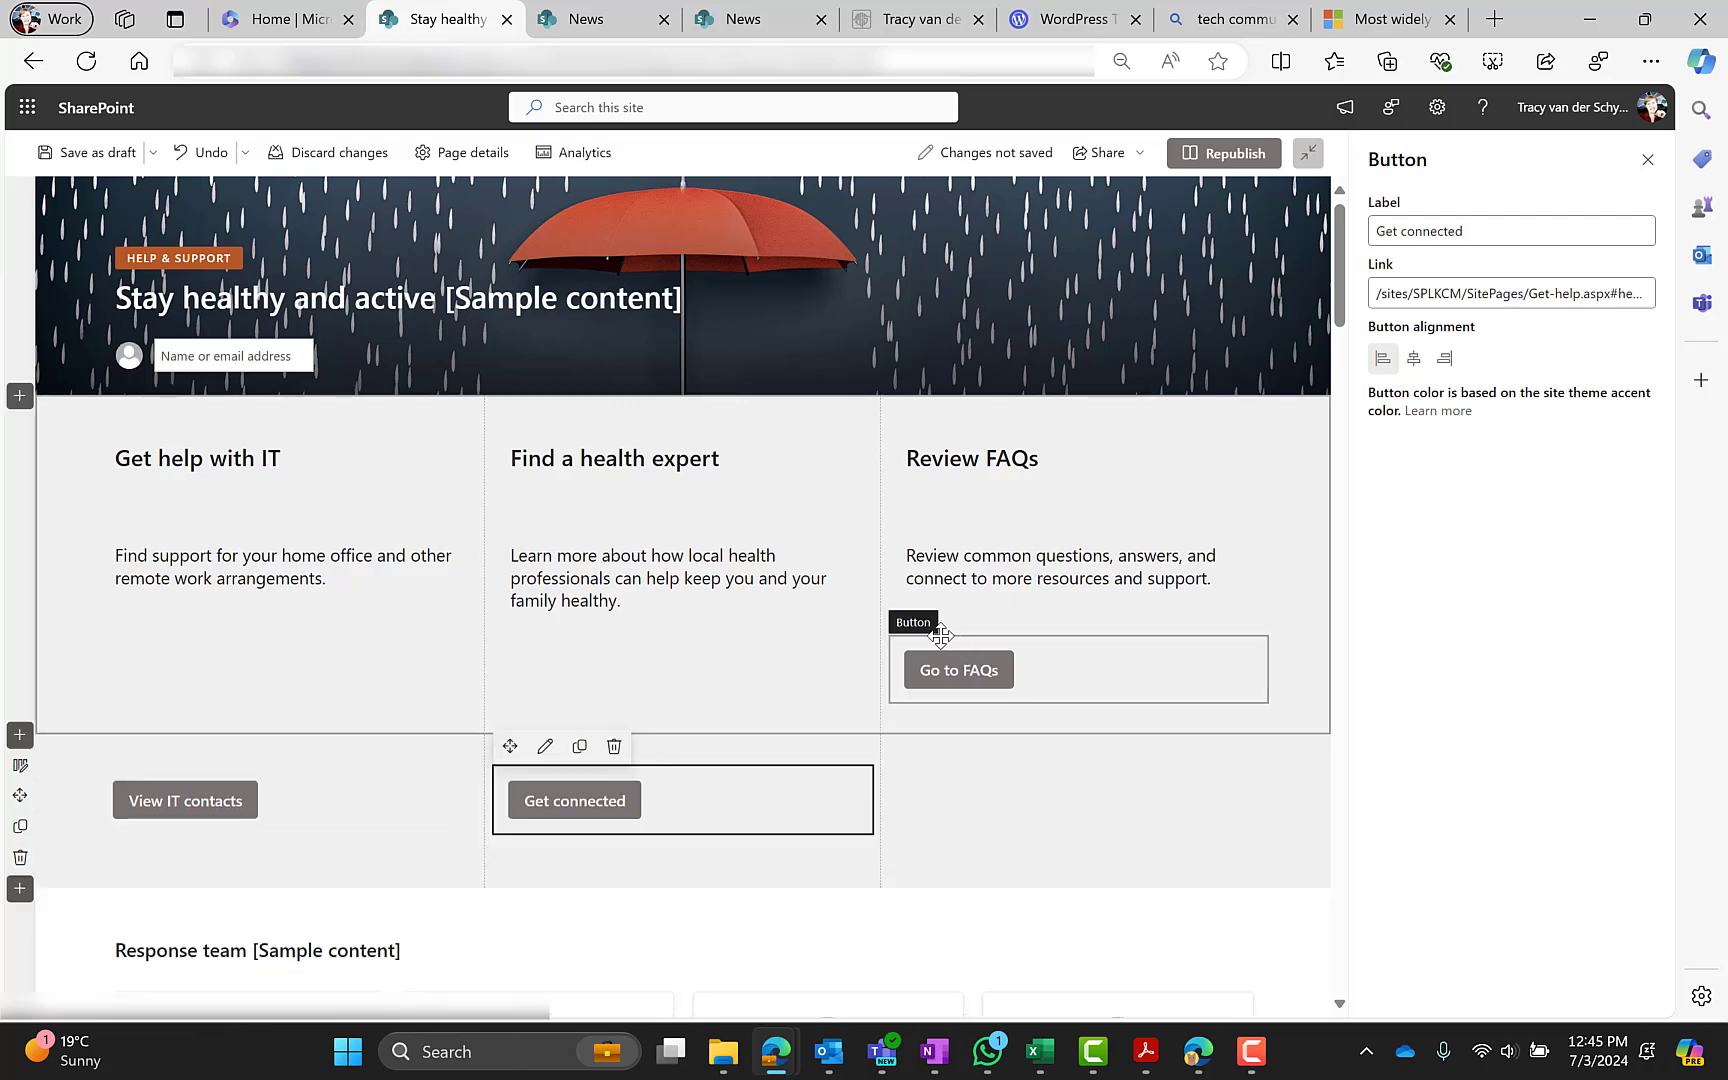
drag(940, 638, 935, 775)
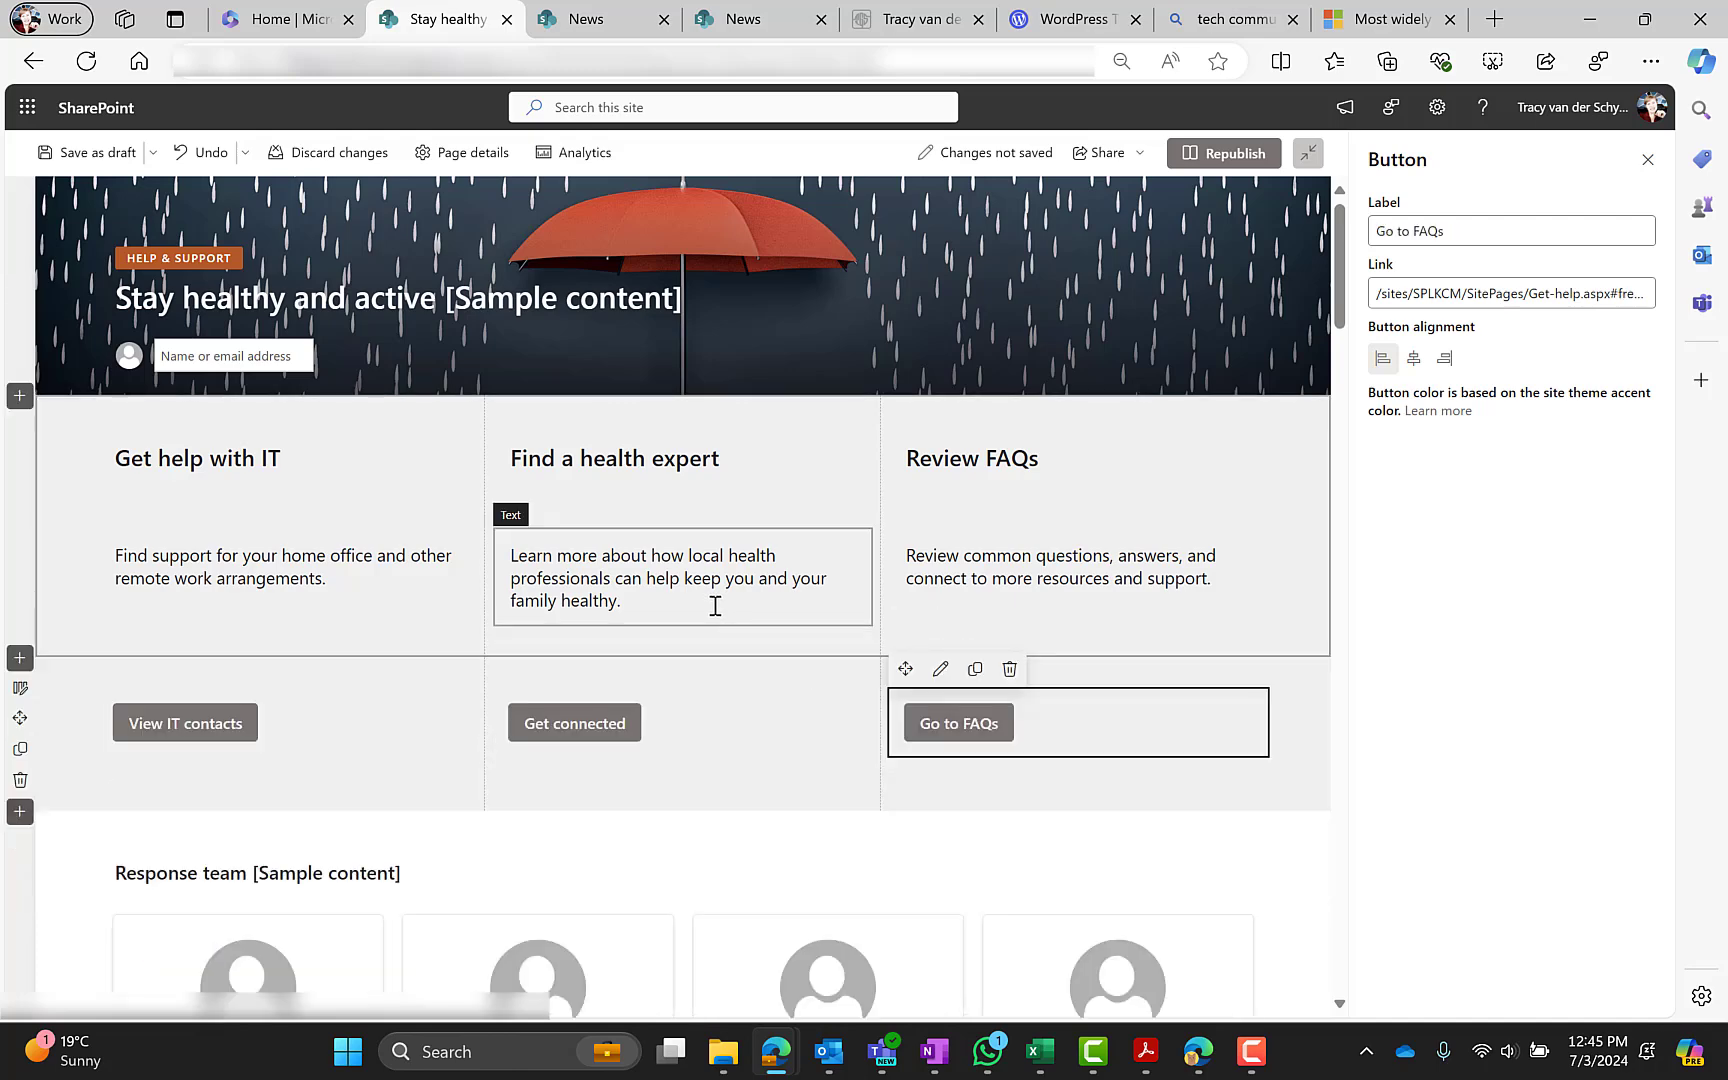
Step: Republish the Help & support page, review the published content, and reopen it in edit mode
click(1224, 153)
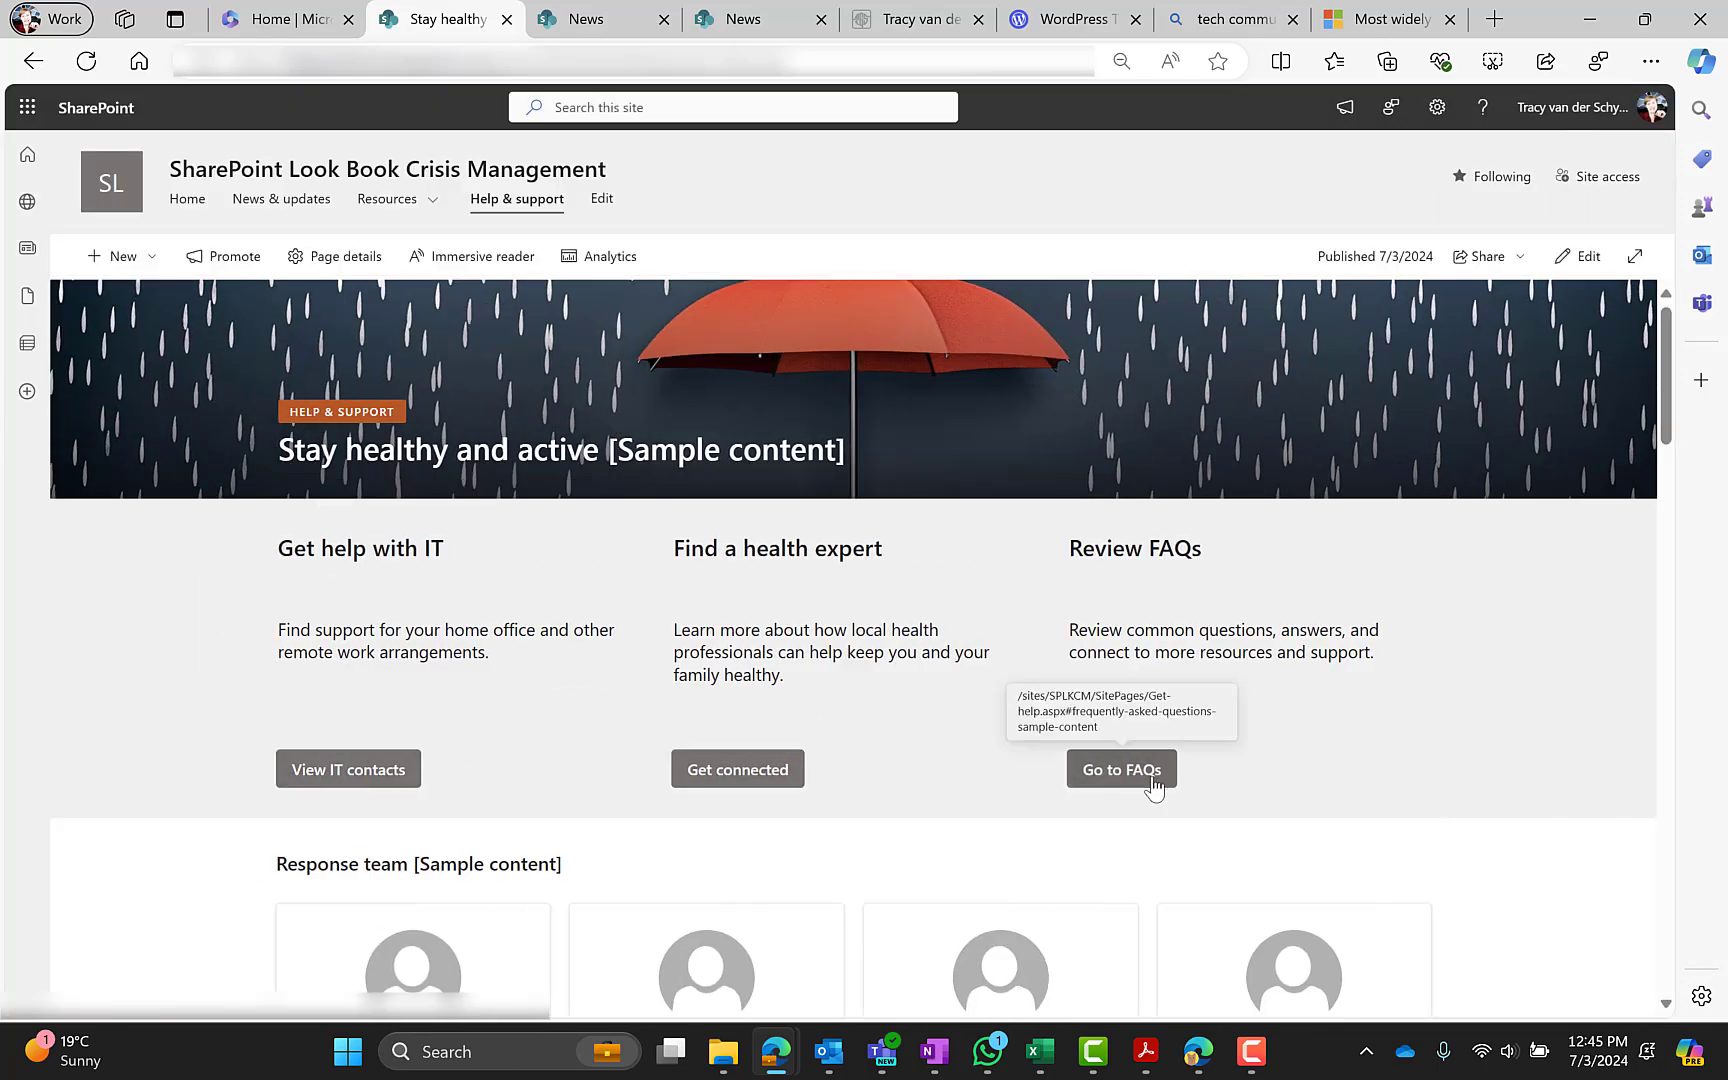
scroll(139, 668, down, 1)
scroll(140, 665, down, 4)
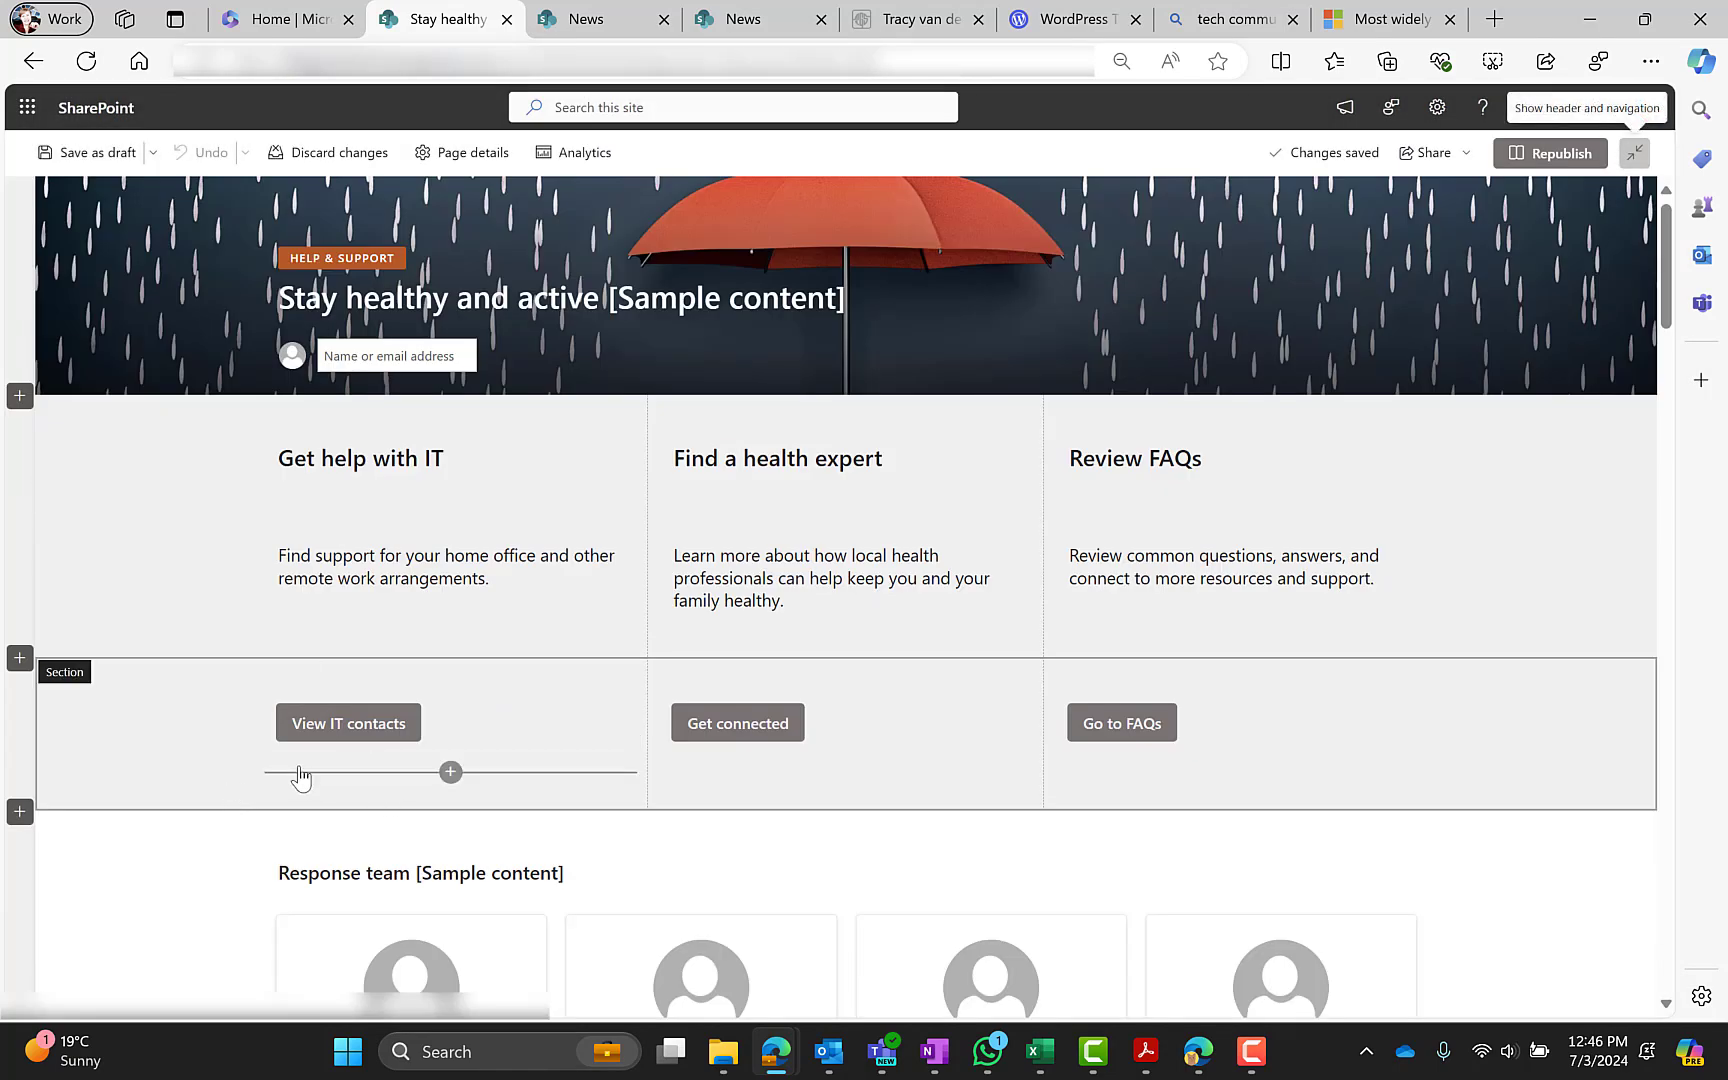
Step: Select the Response team people web part and examine its contact cards
scroll(344, 606, down, 2)
click(344, 606)
scroll(330, 640, down, 3)
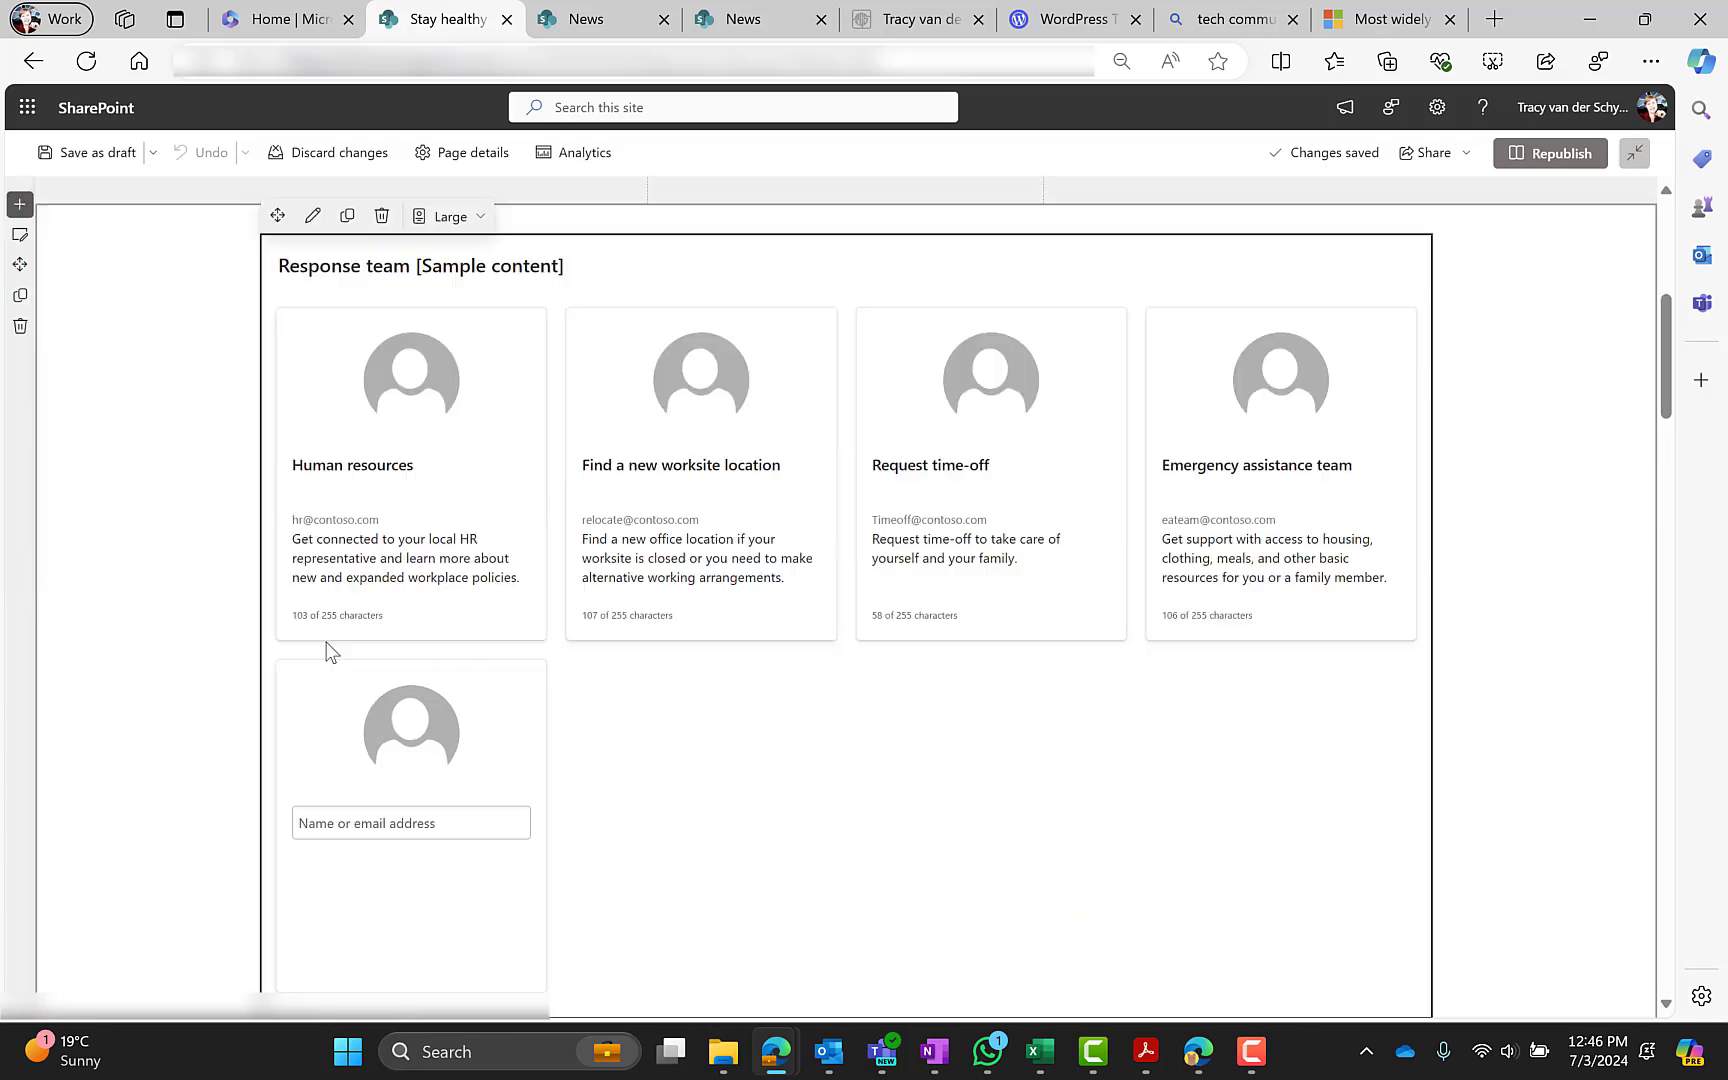
Step: Try out a People directory web part above the Response team cards and delete it
click(320, 228)
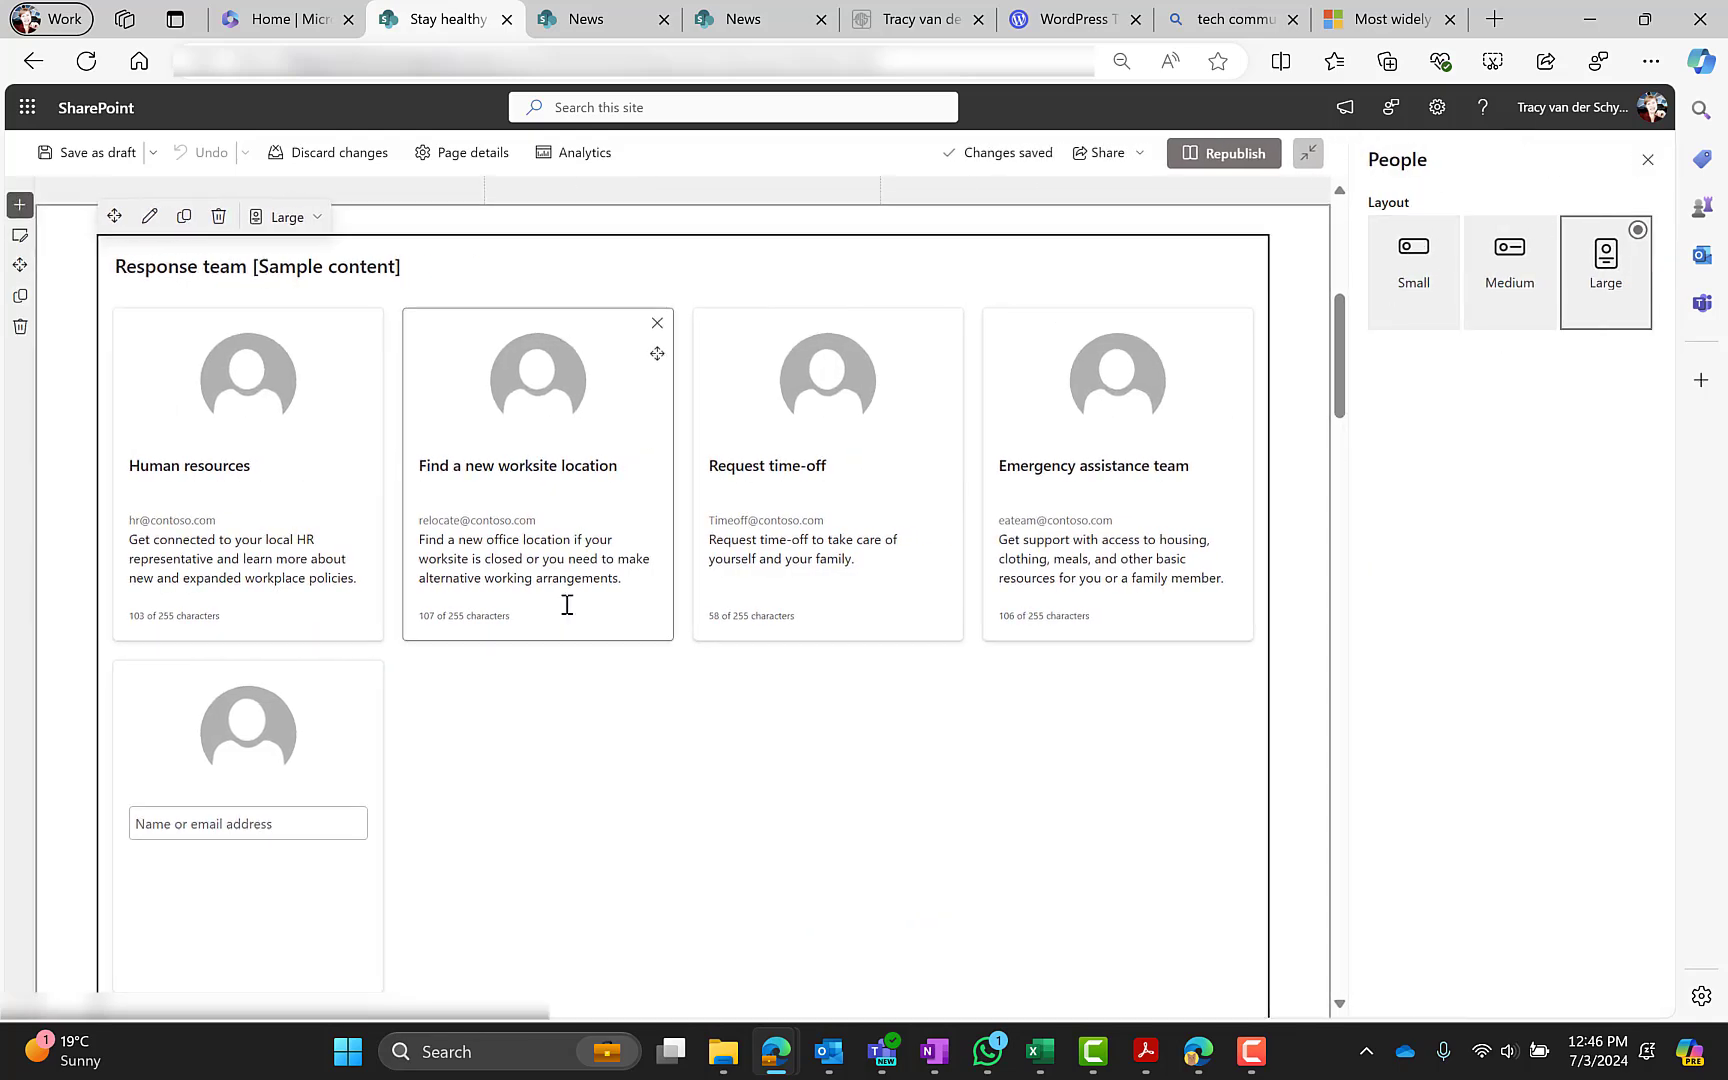
scroll(634, 503, up, 2)
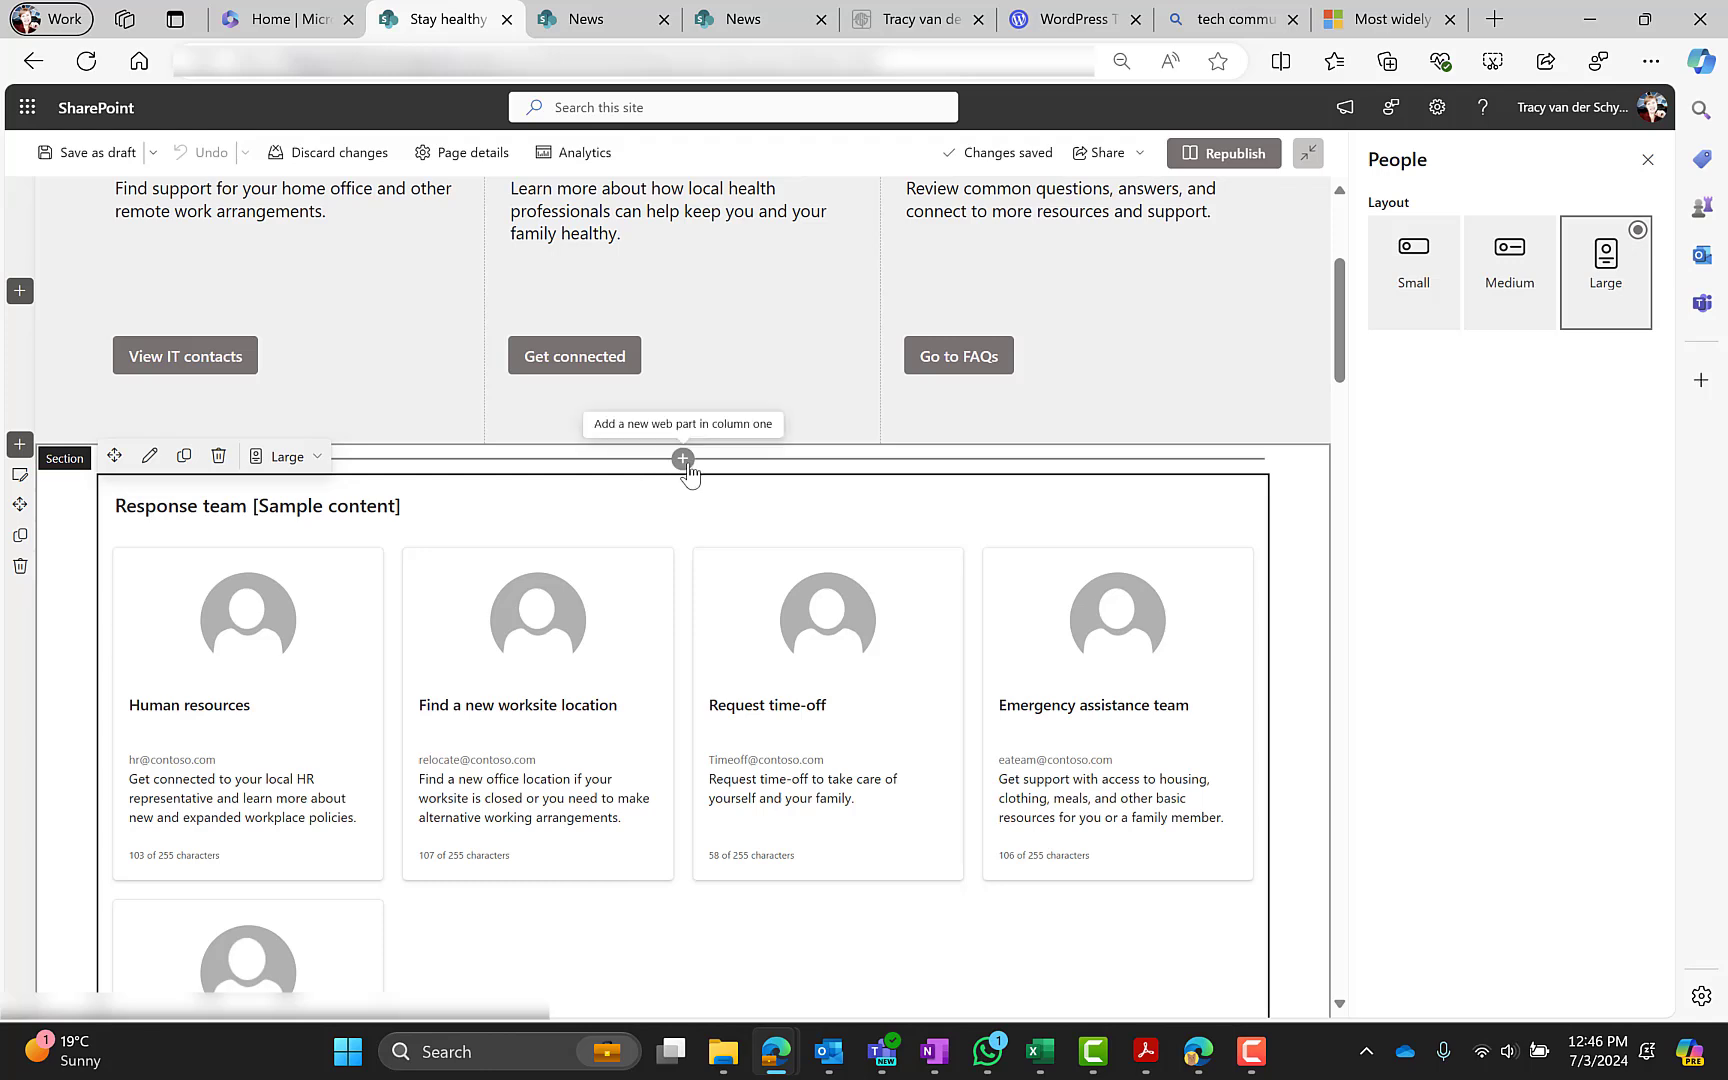
click(683, 460)
text(org)
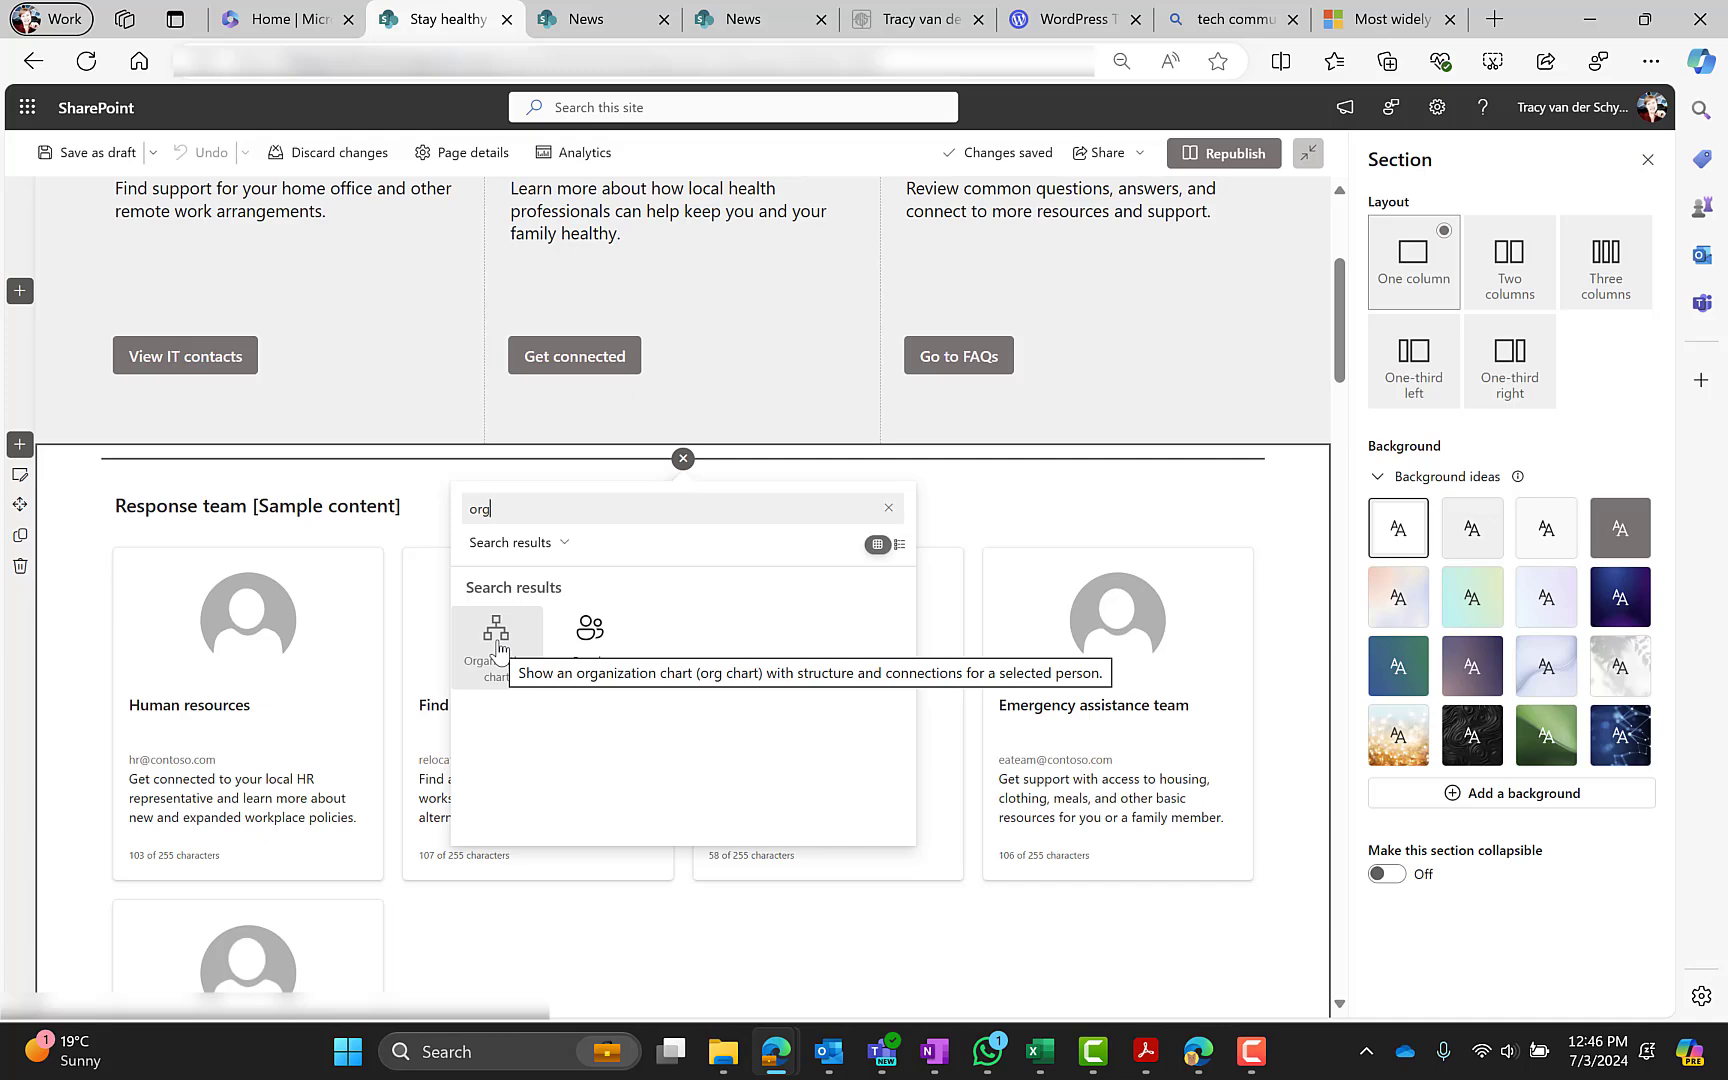
click(590, 632)
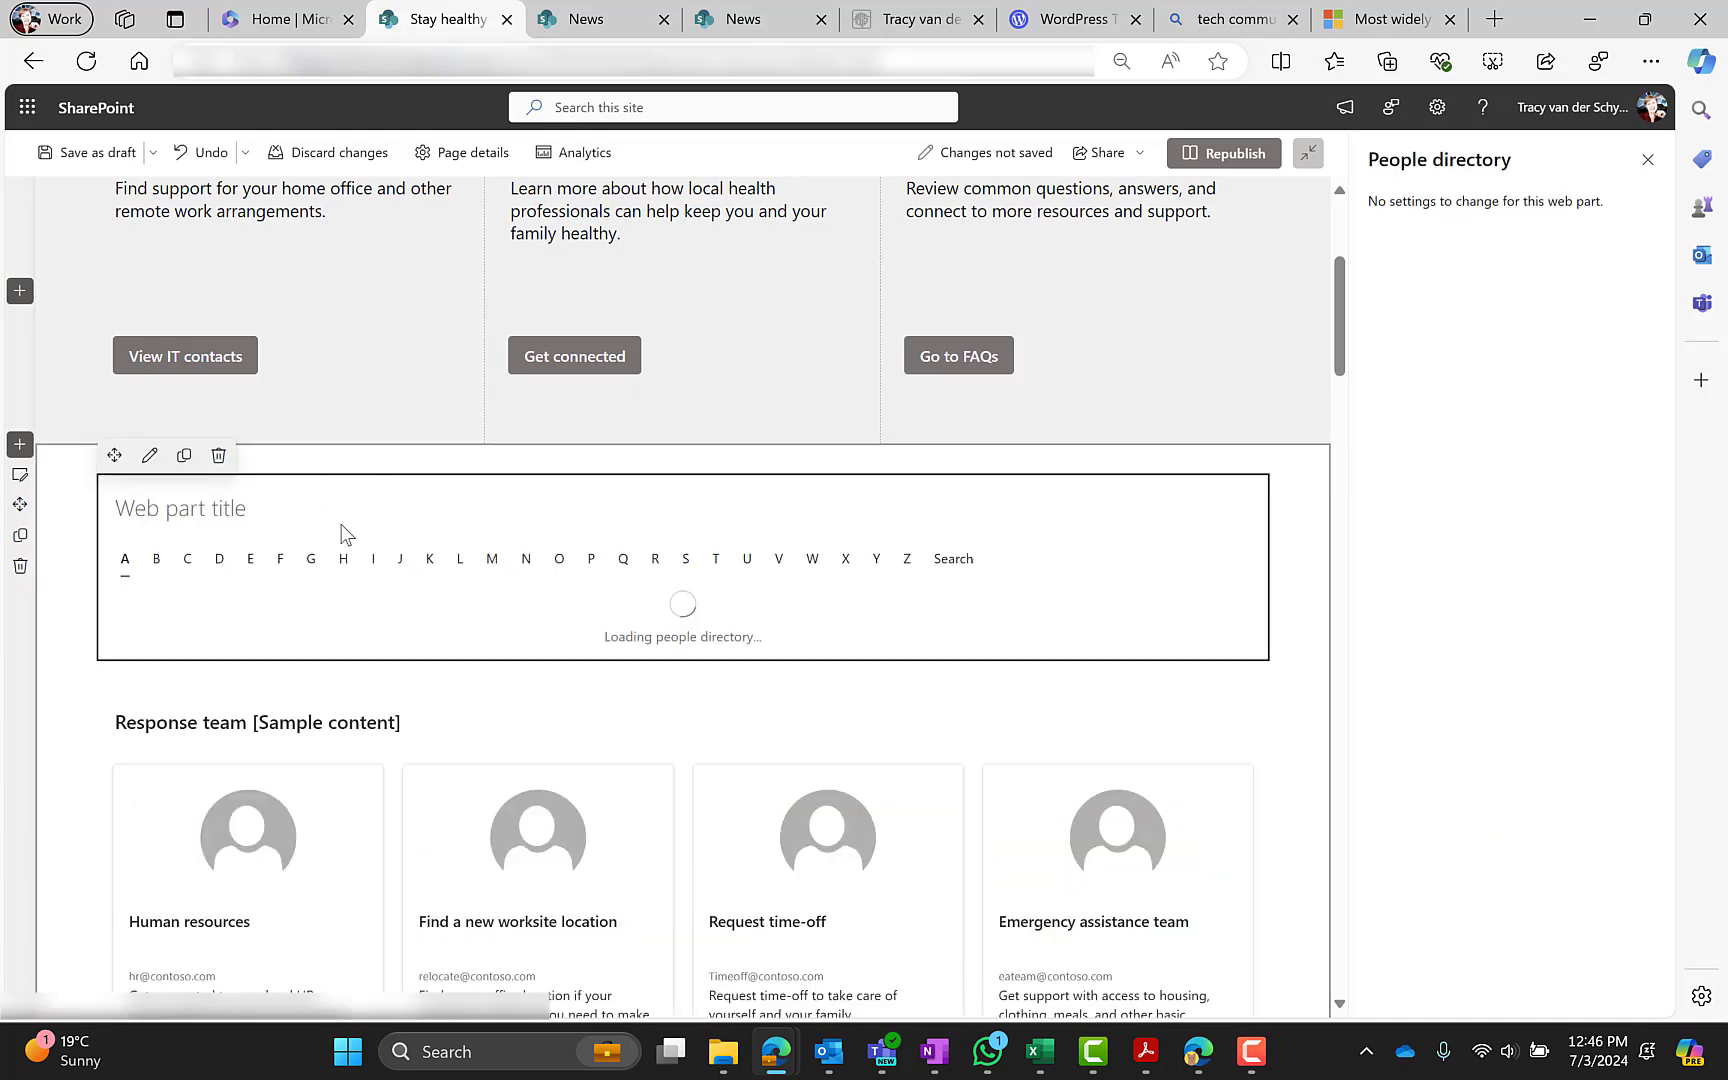
click(218, 455)
Step: Examine the IT support and Health center people web parts, the FAQ quick links and the first FAQ section
scroll(147, 762, down, 10)
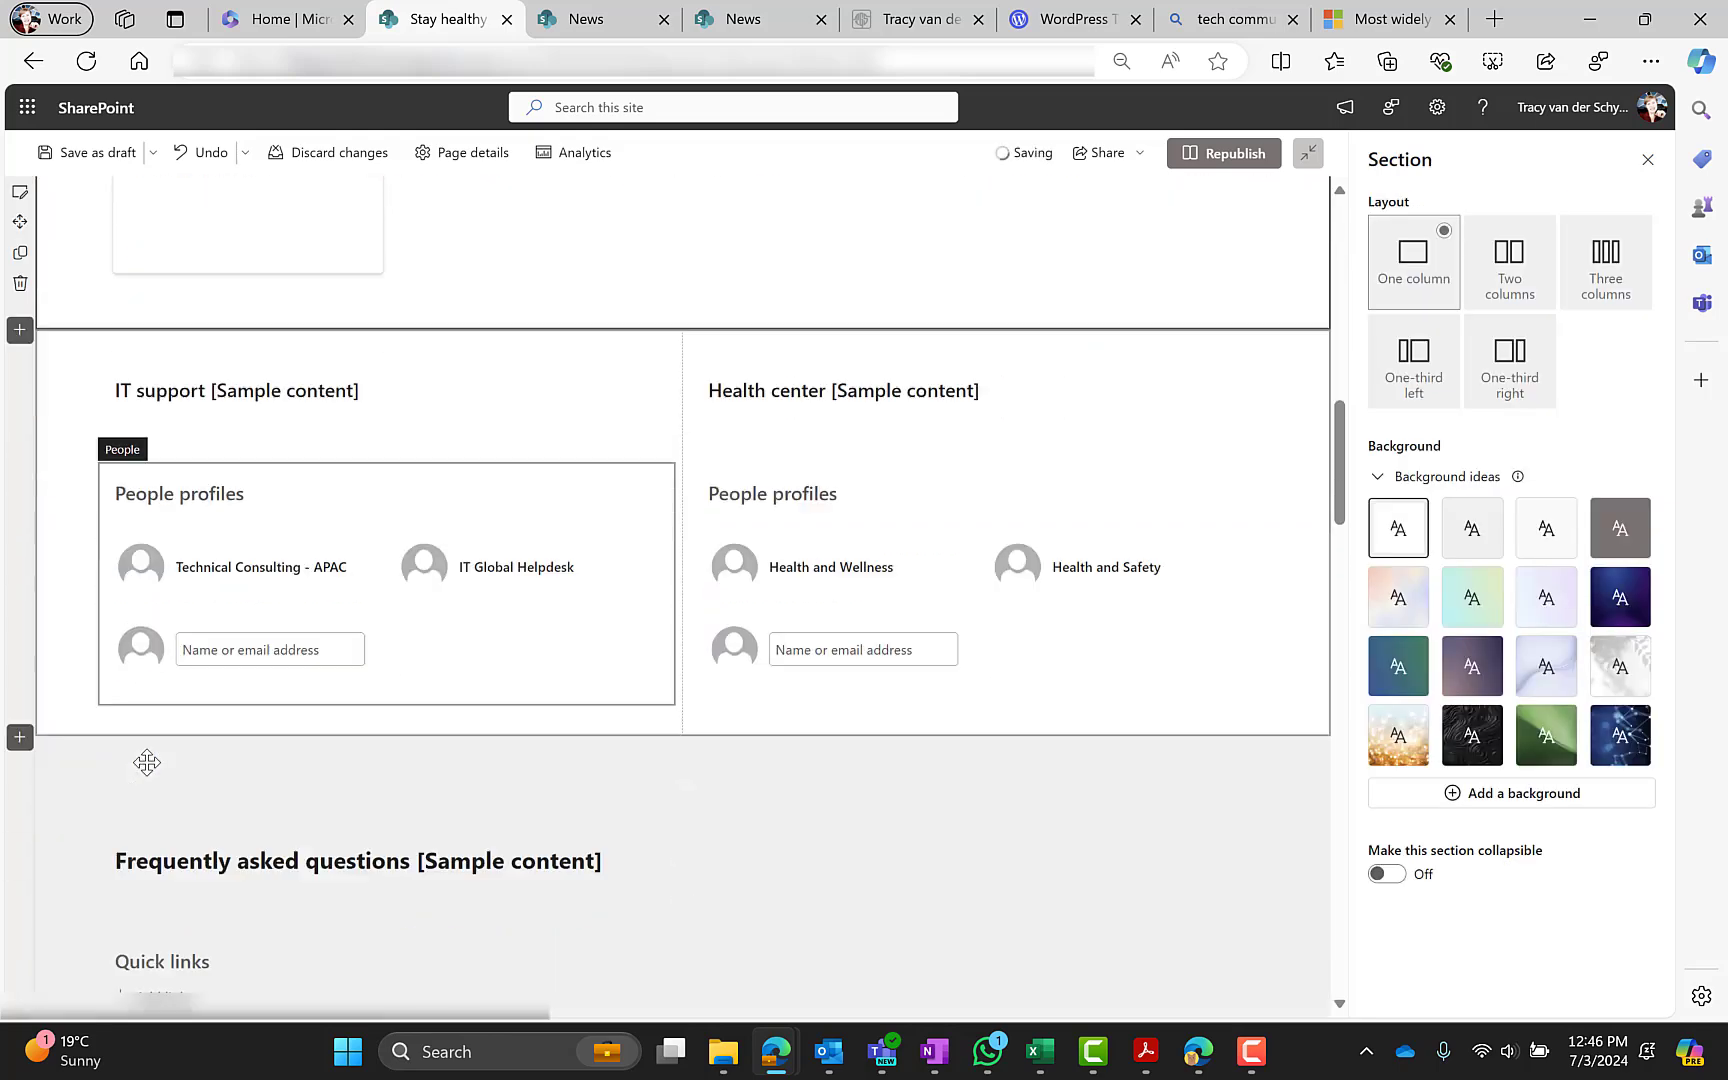
click(289, 390)
click(829, 386)
click(292, 511)
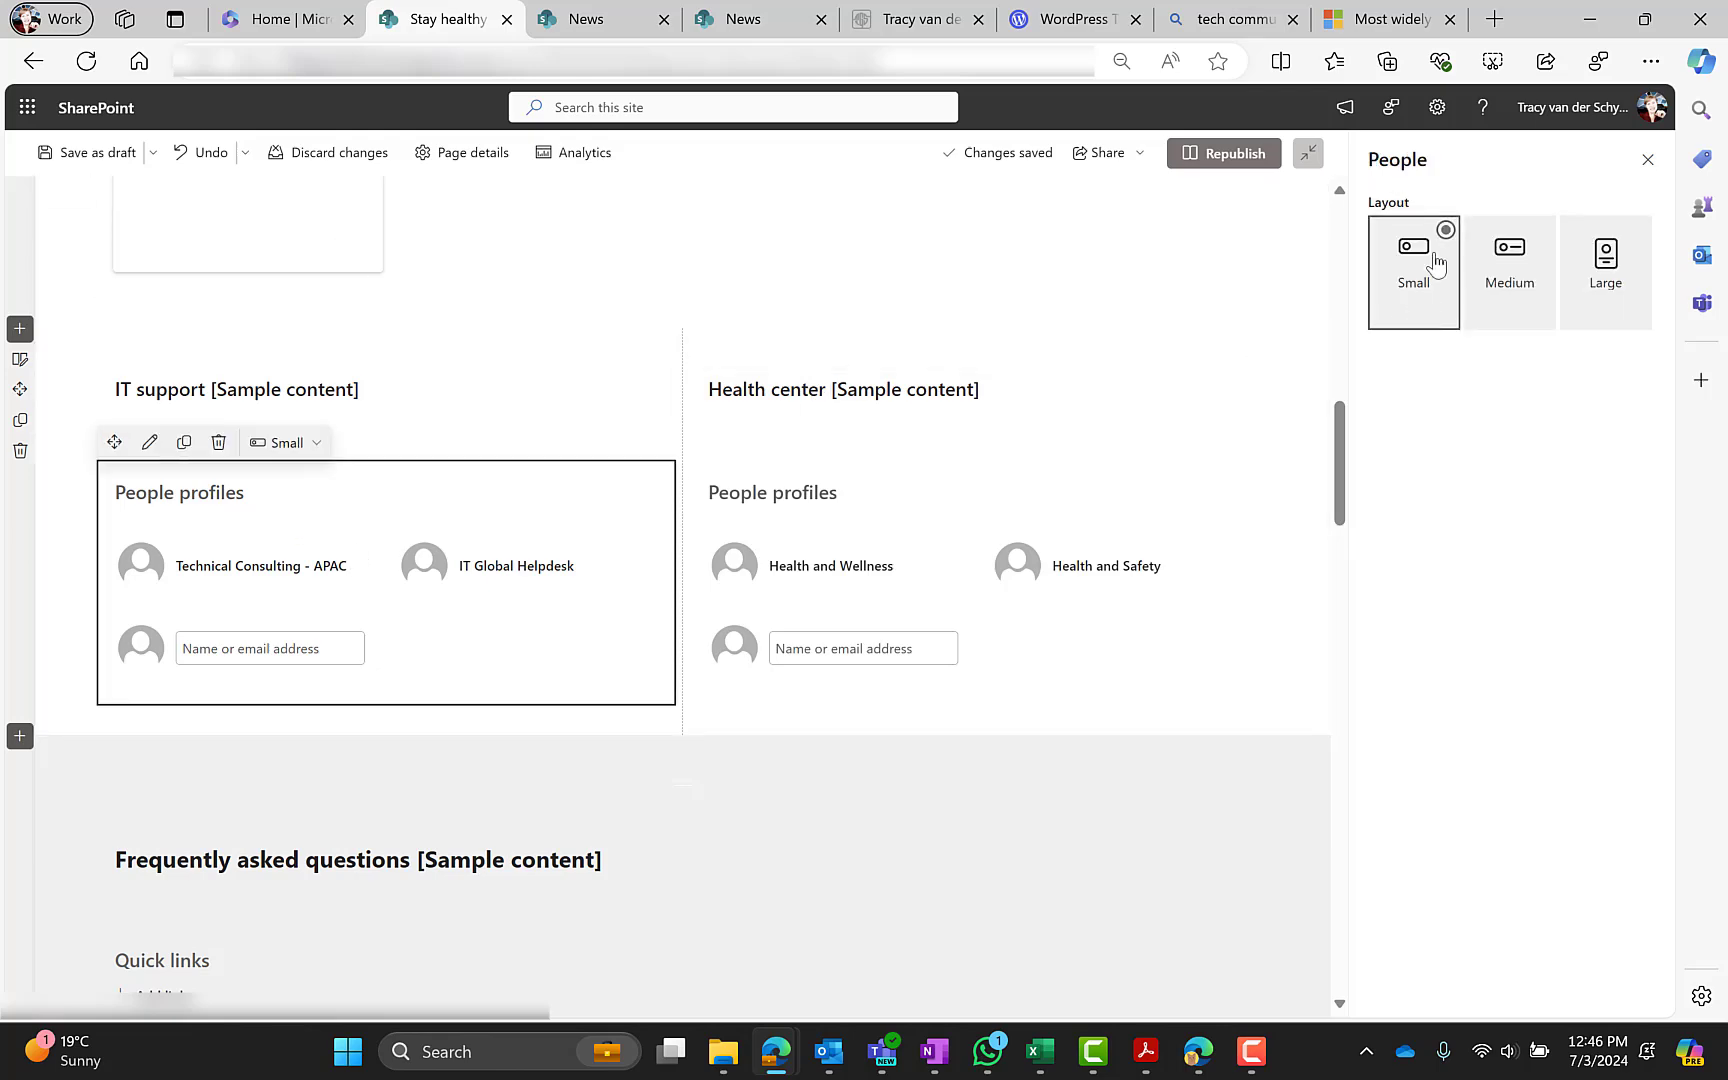
scroll(559, 710, down, 5)
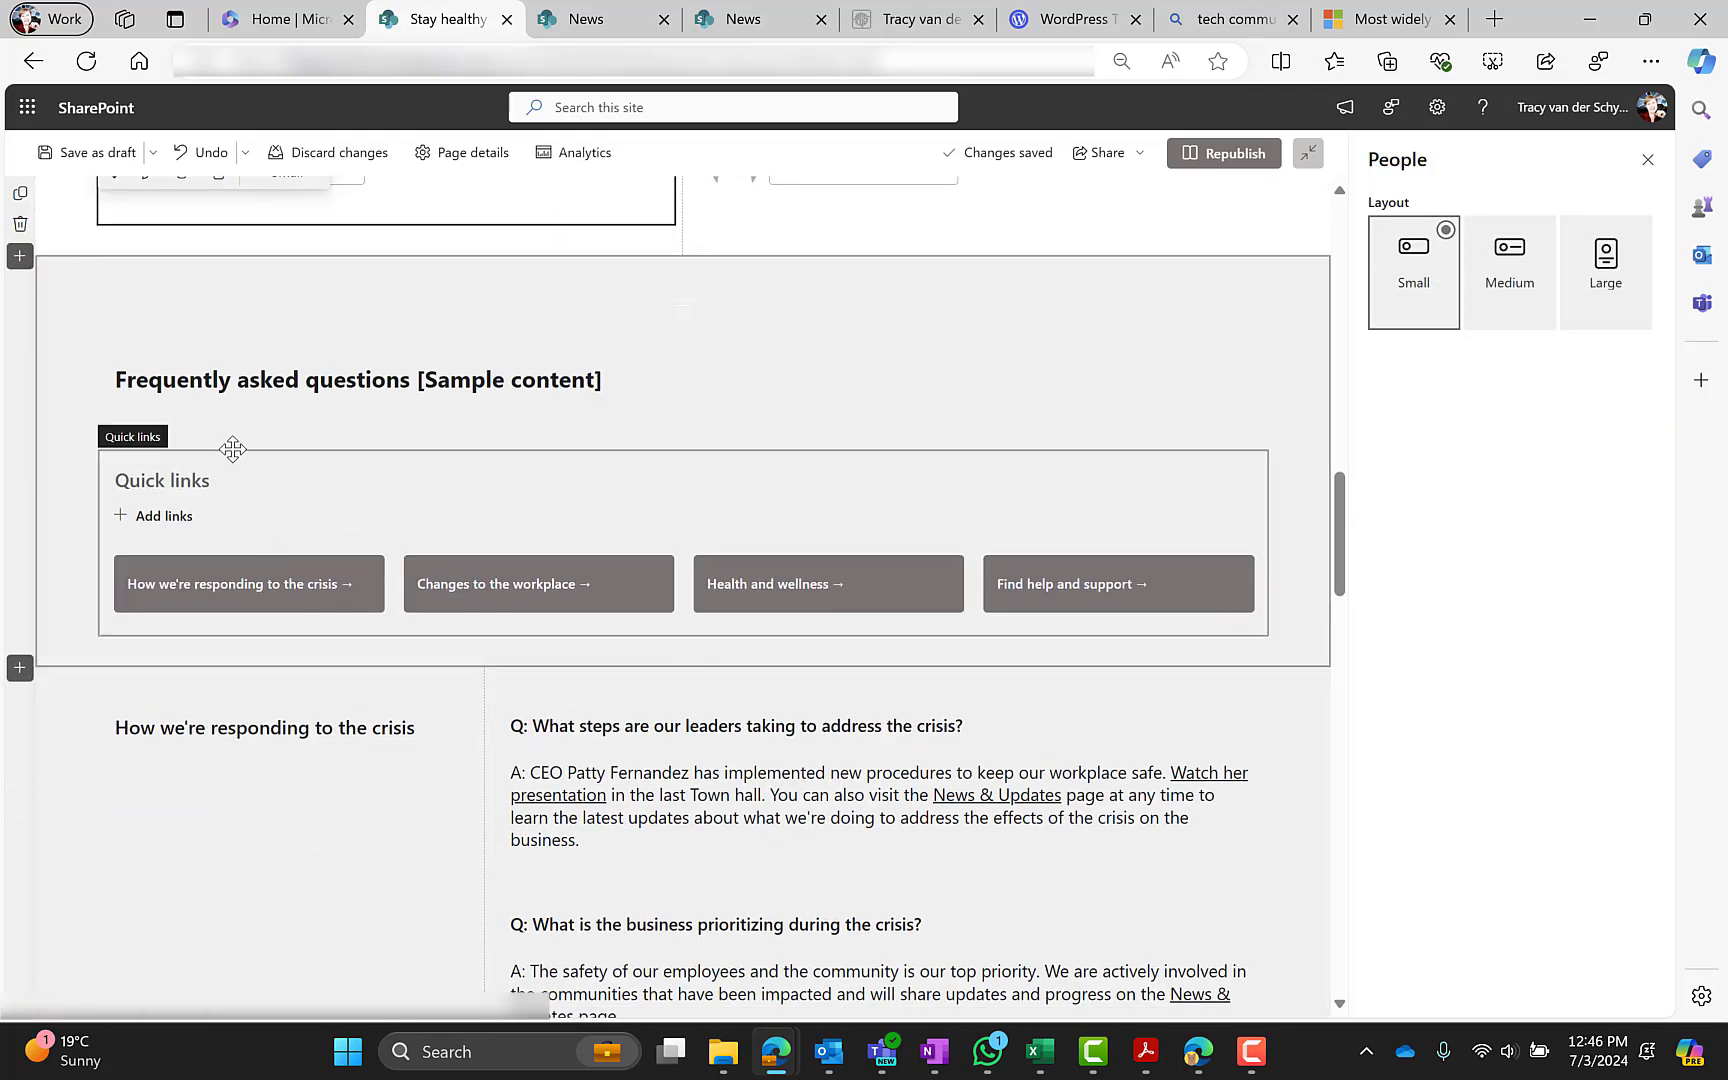
click(205, 432)
click(174, 482)
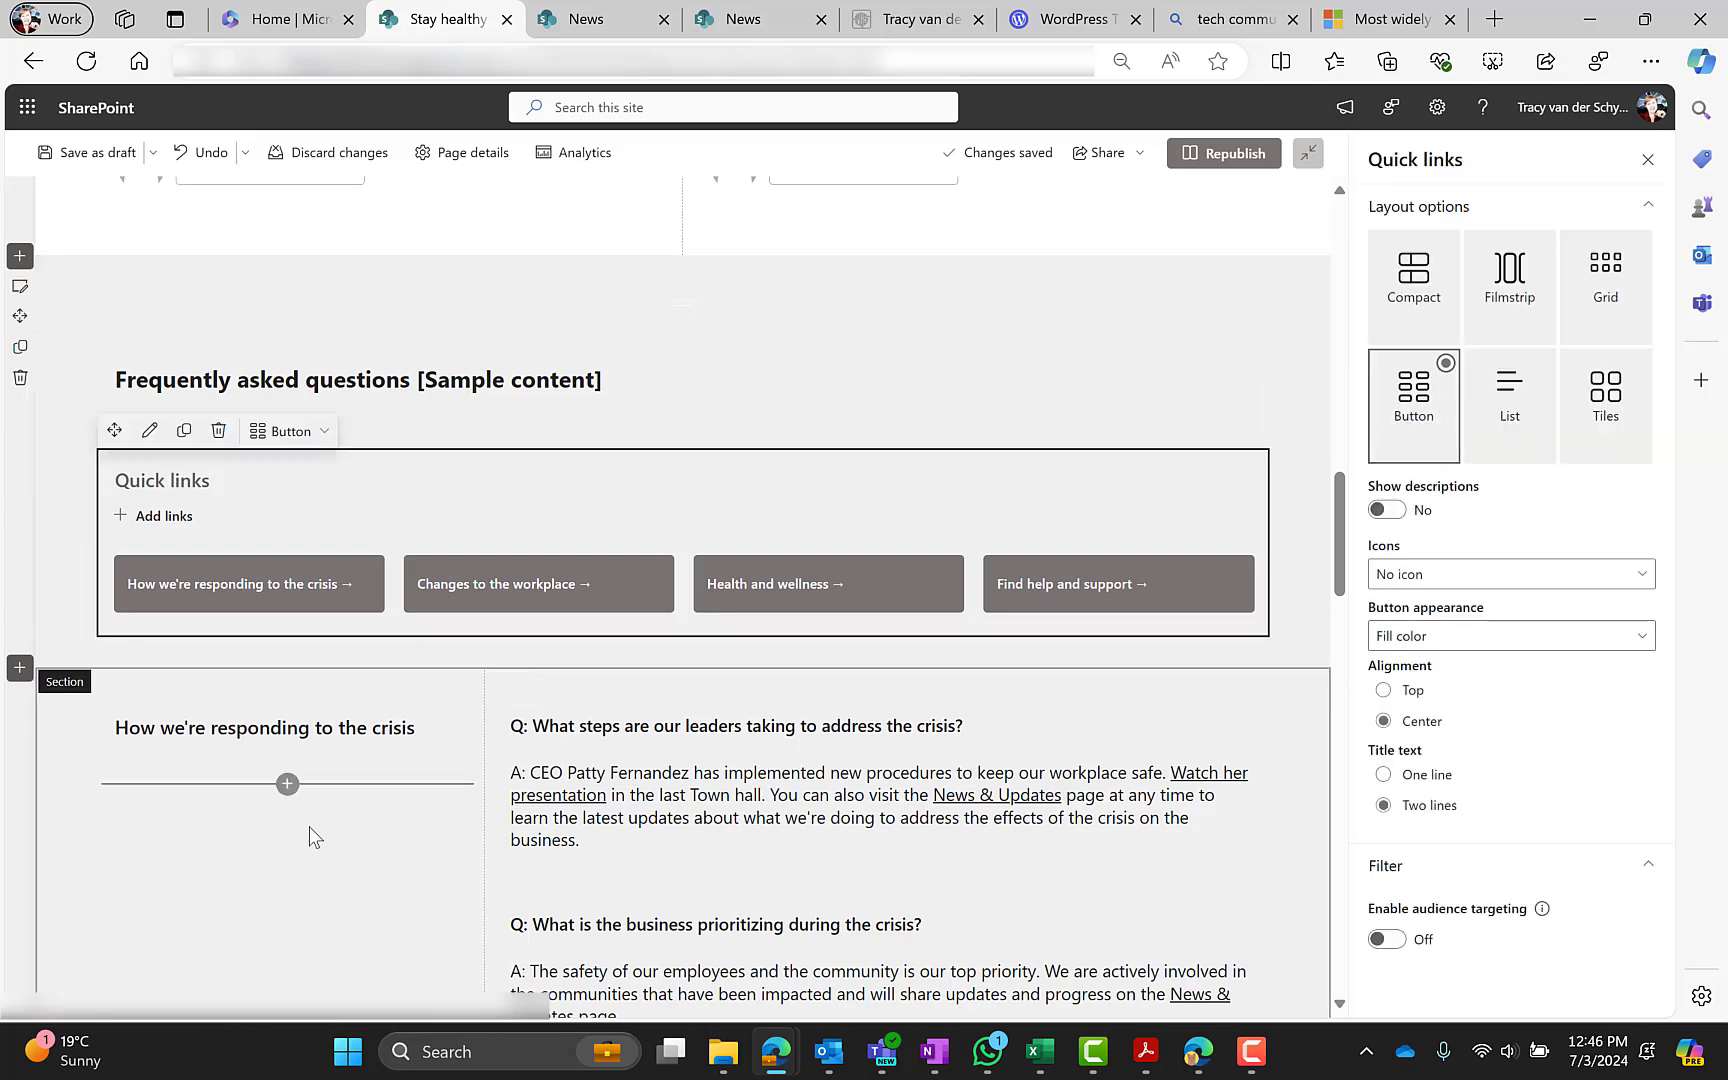
scroll(309, 826, down, 3)
click(360, 572)
click(709, 565)
scroll(427, 845, down, 3)
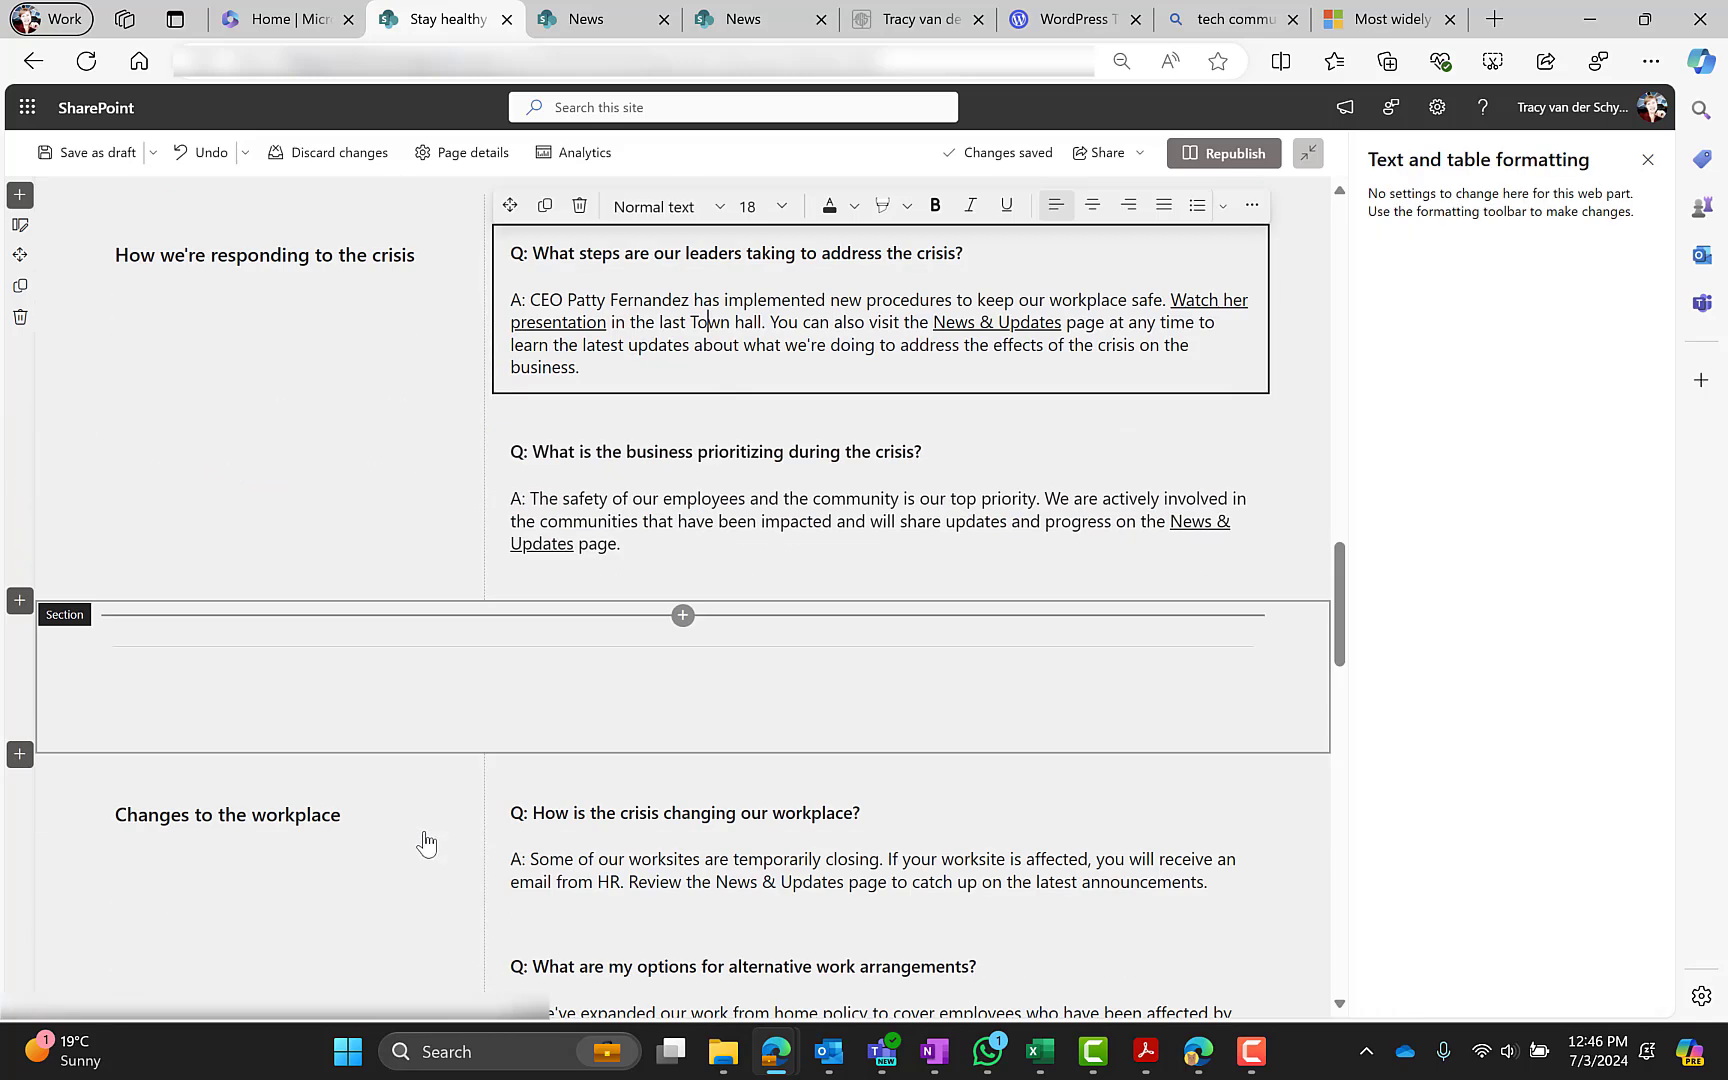
scroll(426, 845, down, 1)
Step: Set the weight of the divider above the Changes to the workplace section to 2
click(135, 602)
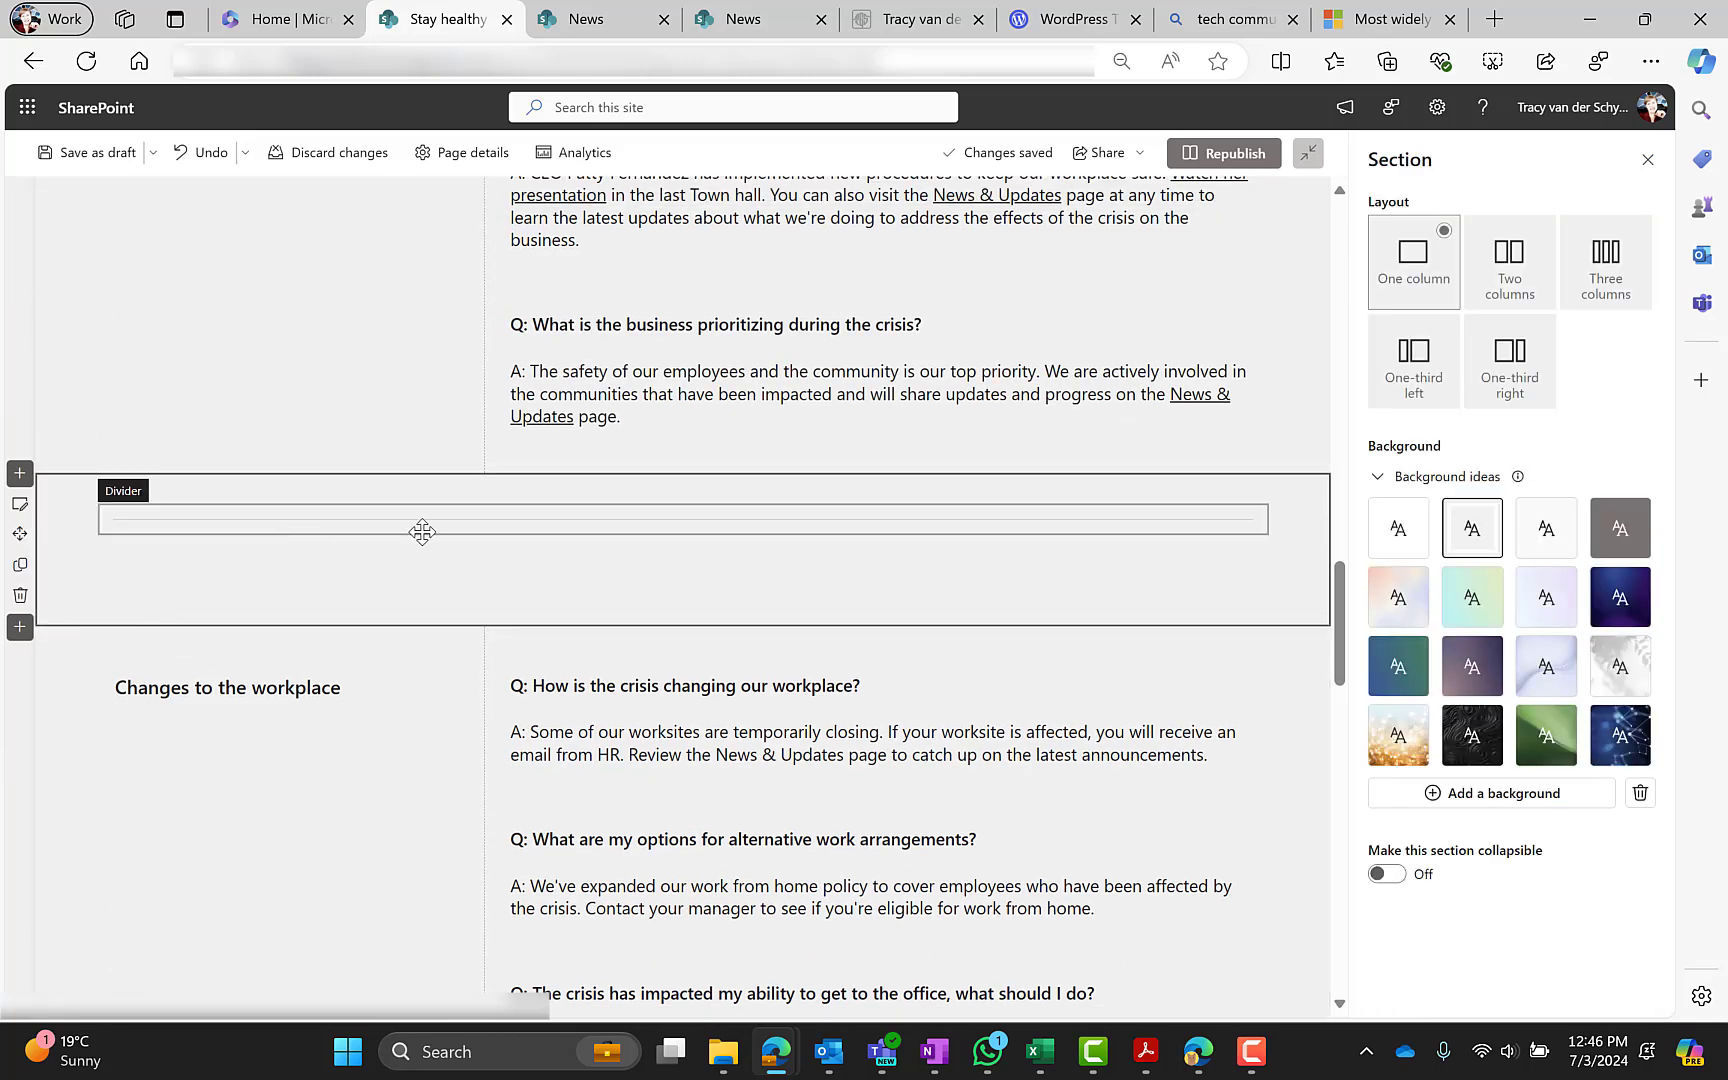
click(995, 519)
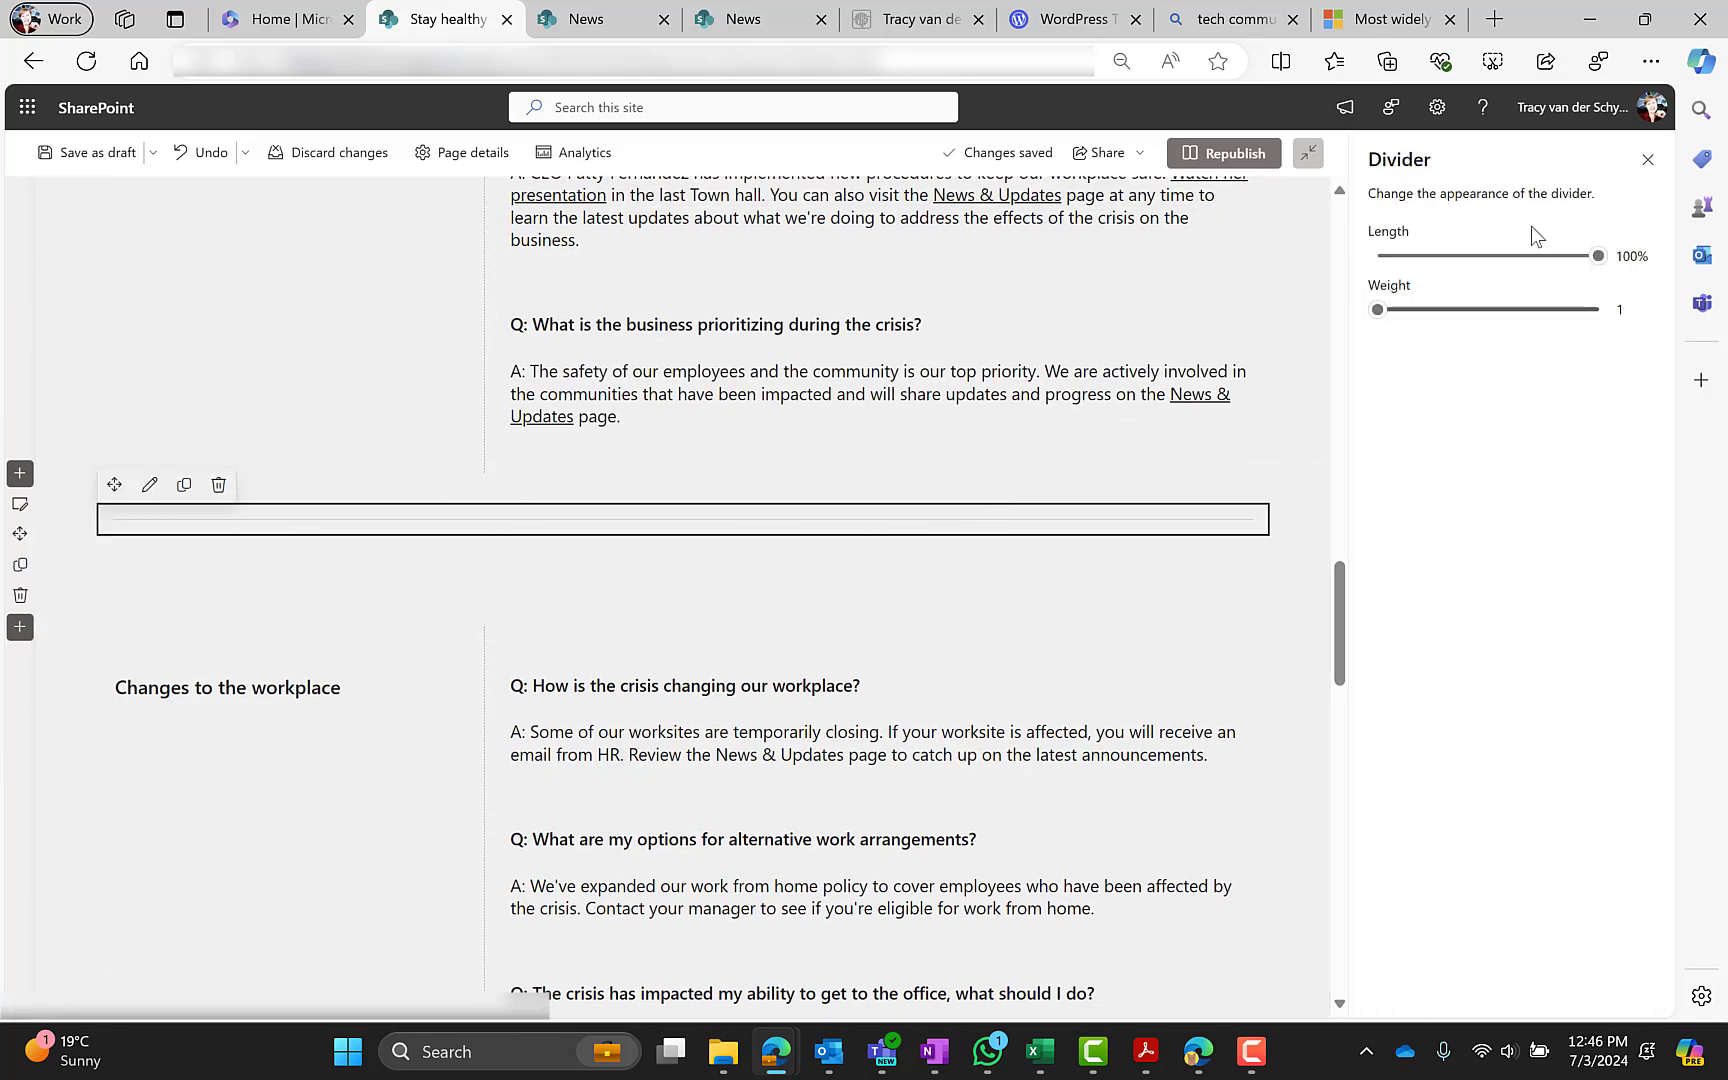
drag(1379, 316, 1427, 320)
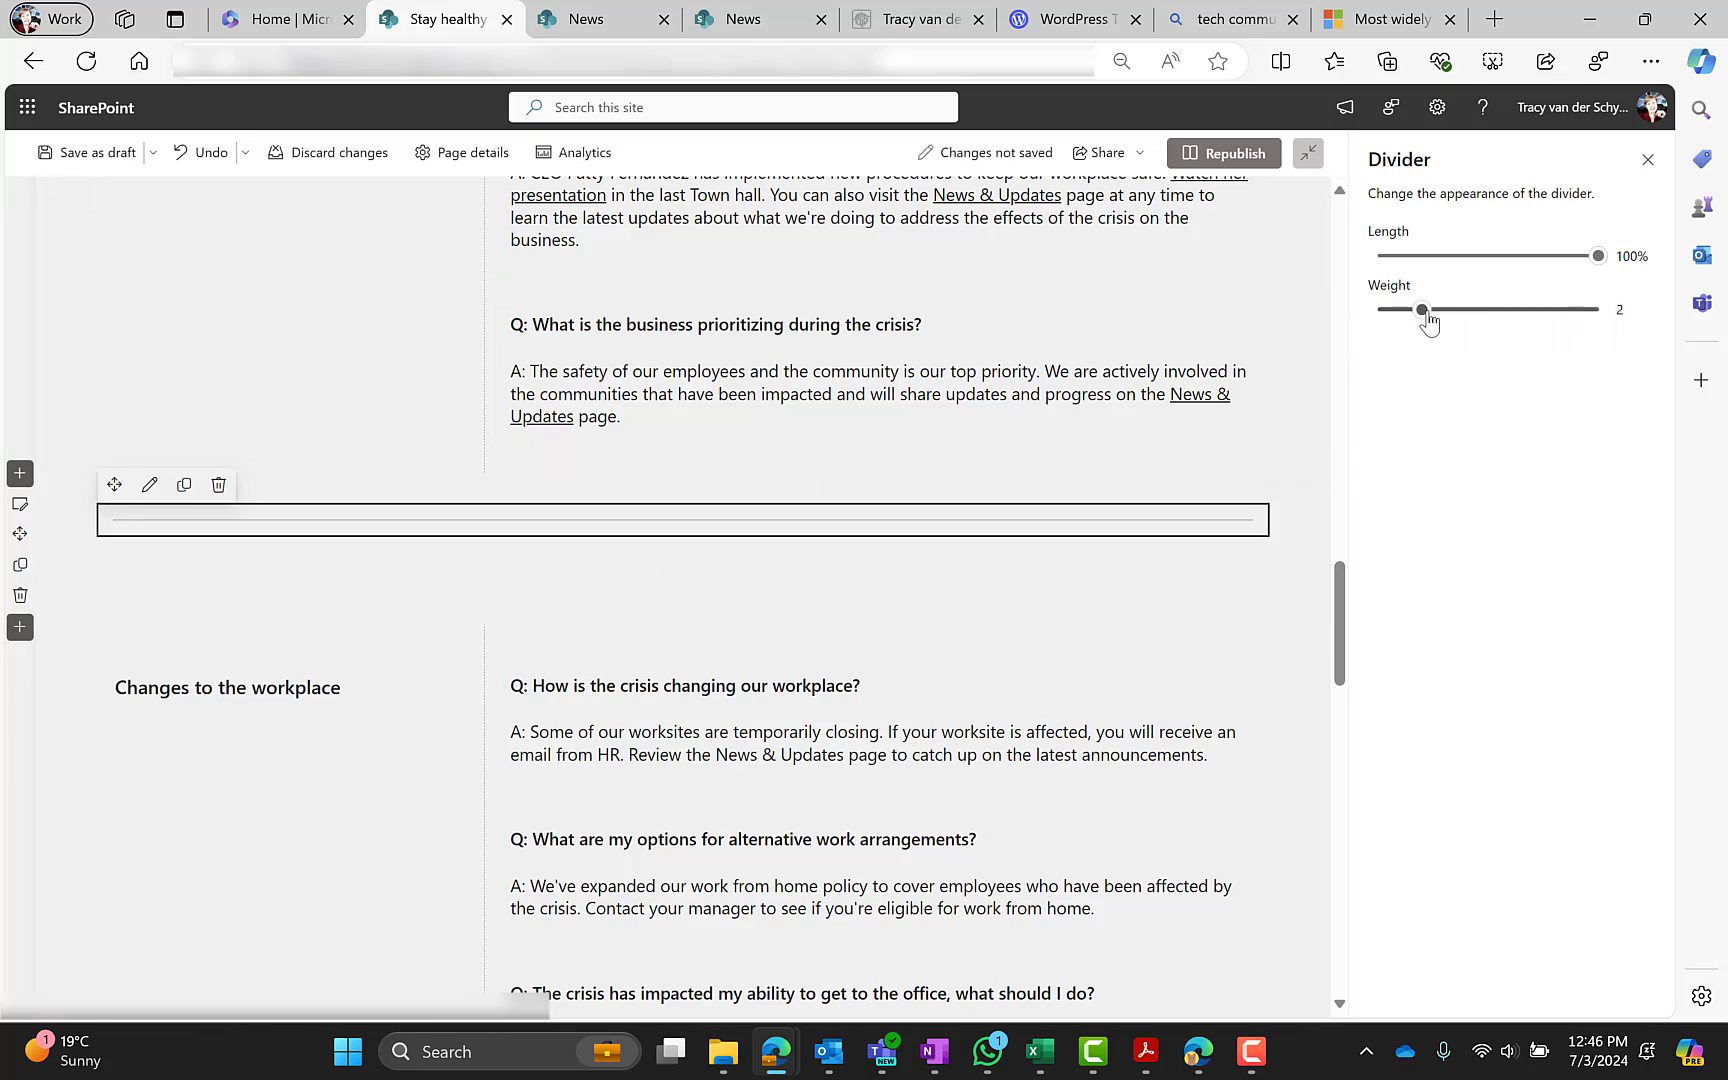
Step: Examine the remaining FAQ sections, from Changes to the workplace through Health and wellness to Find help and support
scroll(343, 826, down, 1)
scroll(216, 617, down, 5)
click(700, 600)
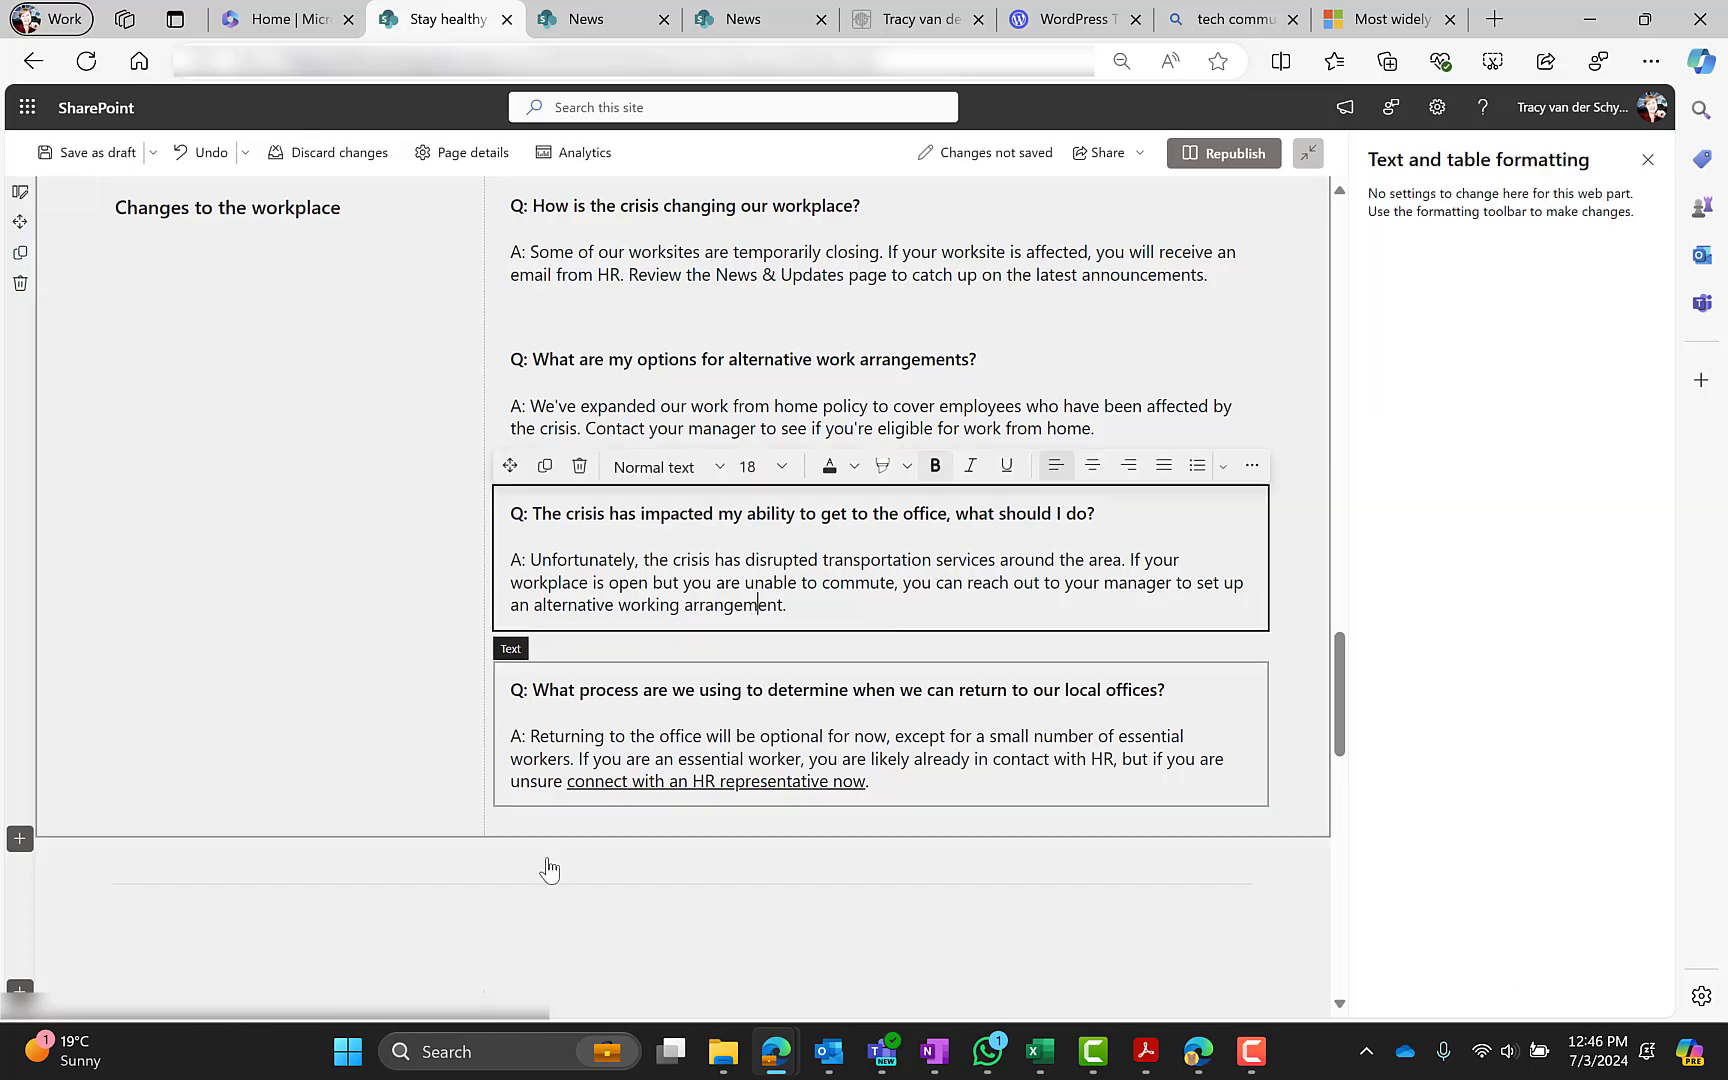
scroll(548, 868, down, 5)
click(779, 710)
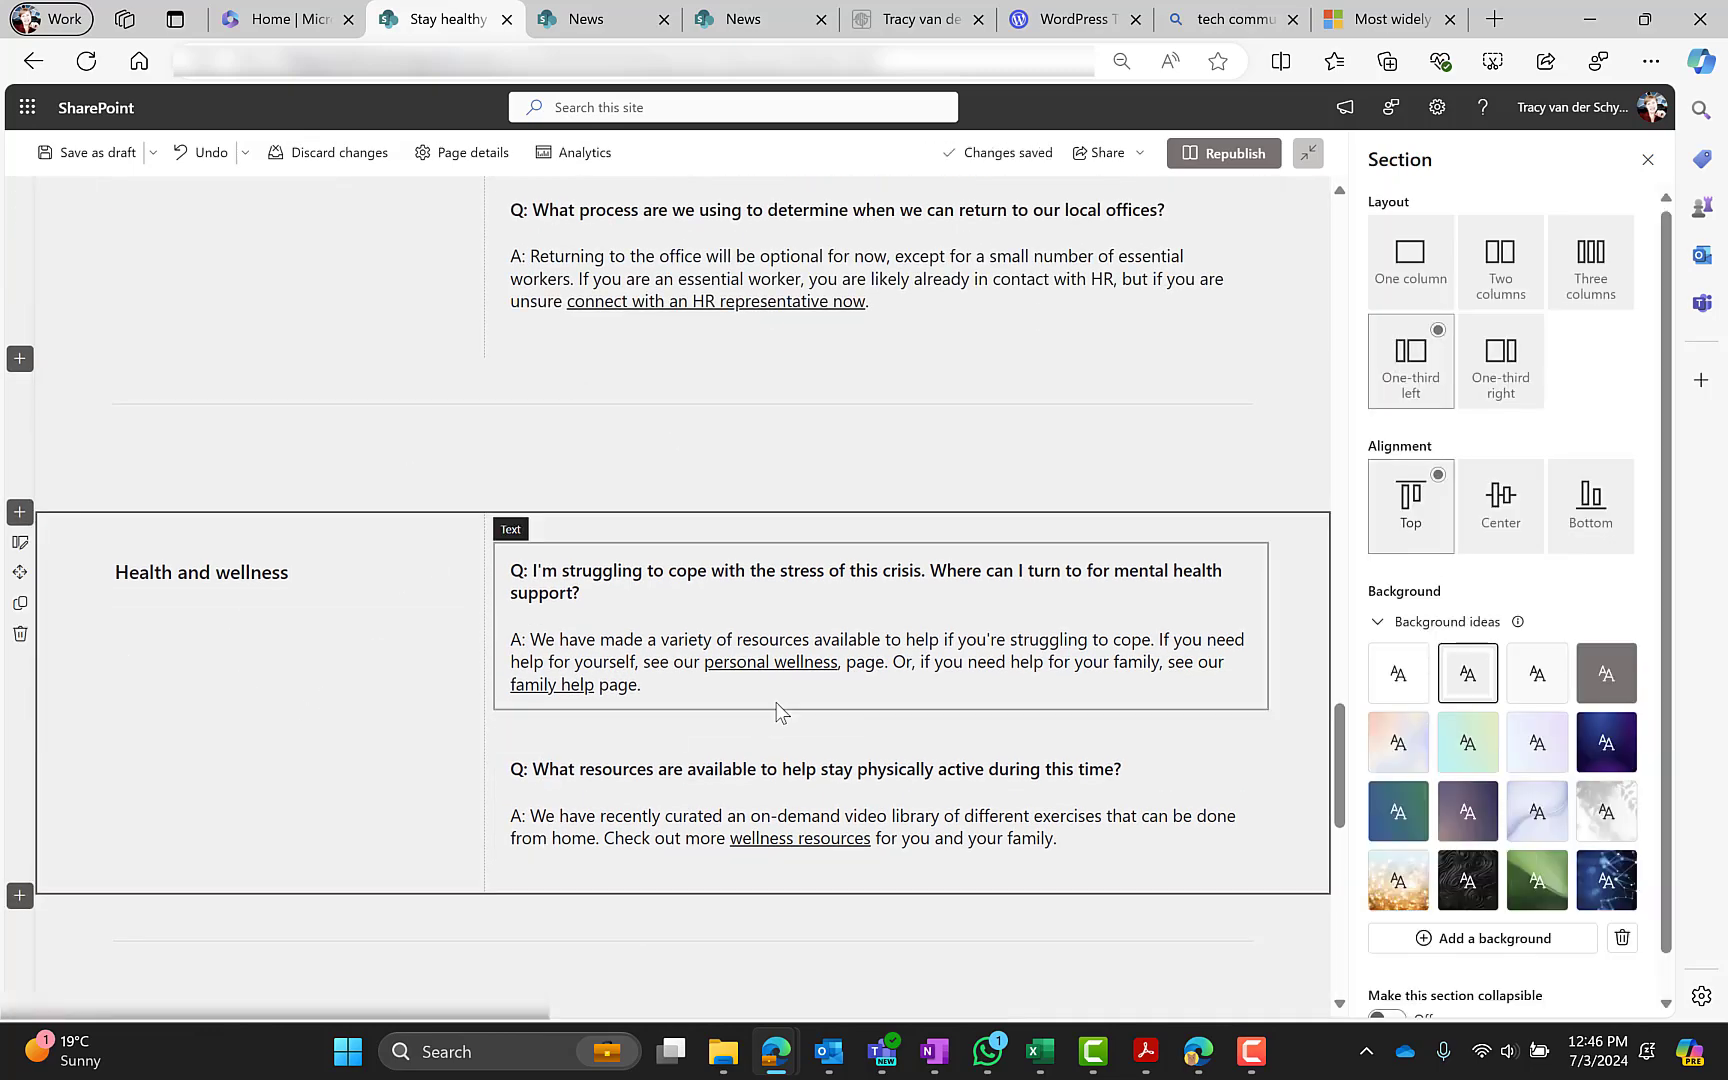
scroll(767, 714, down, 6)
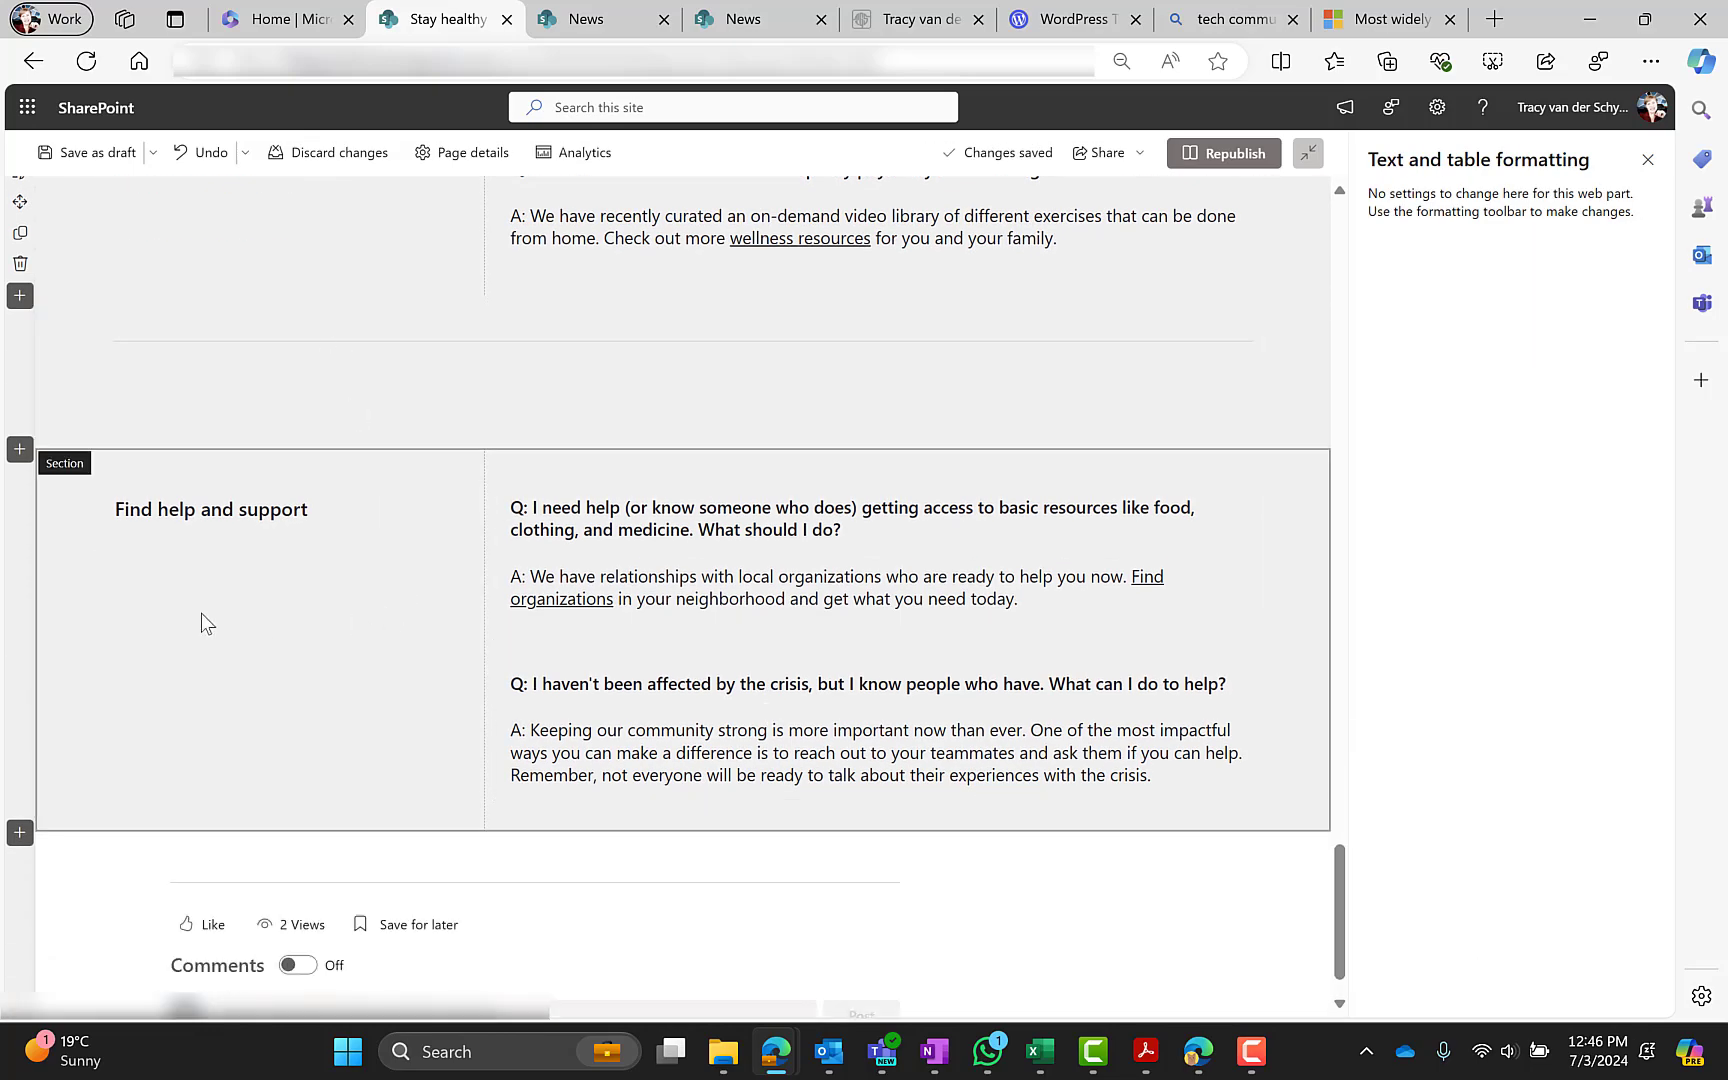
click(201, 613)
click(926, 648)
scroll(398, 716, down, 1)
scroll(398, 716, up, 6)
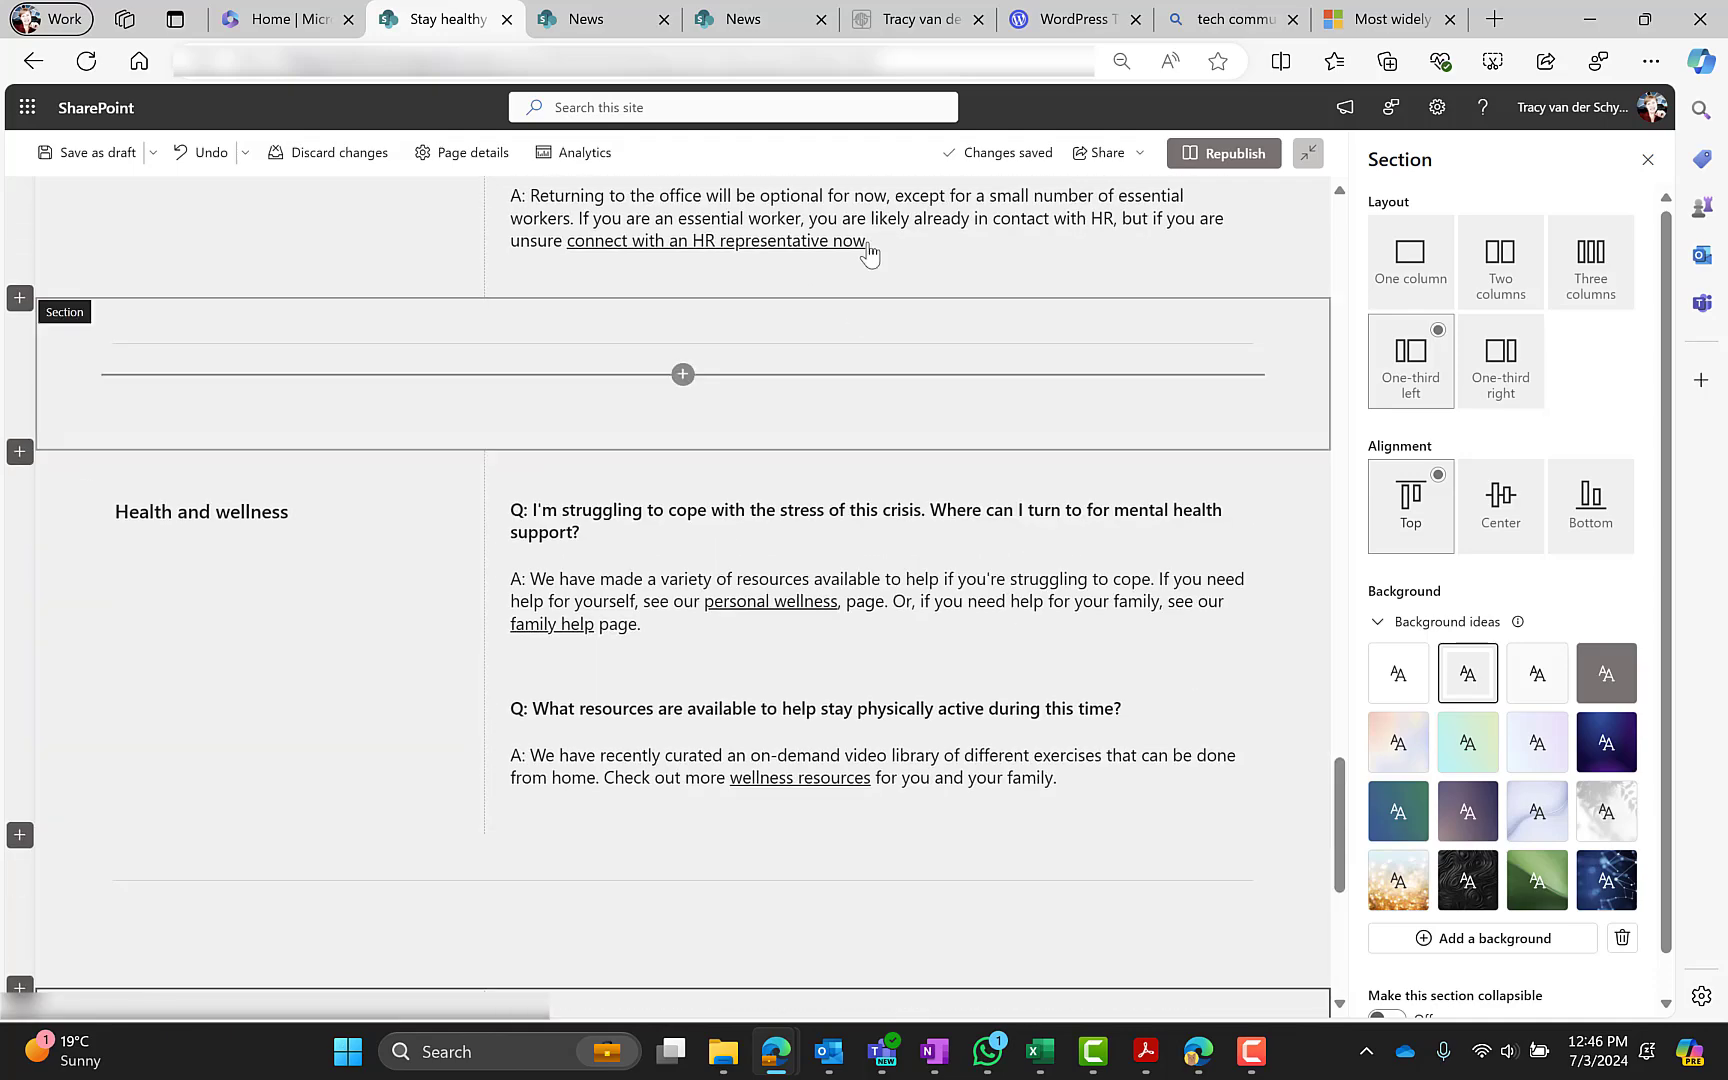
scroll(416, 567, up, 12)
scroll(416, 560, up, 6)
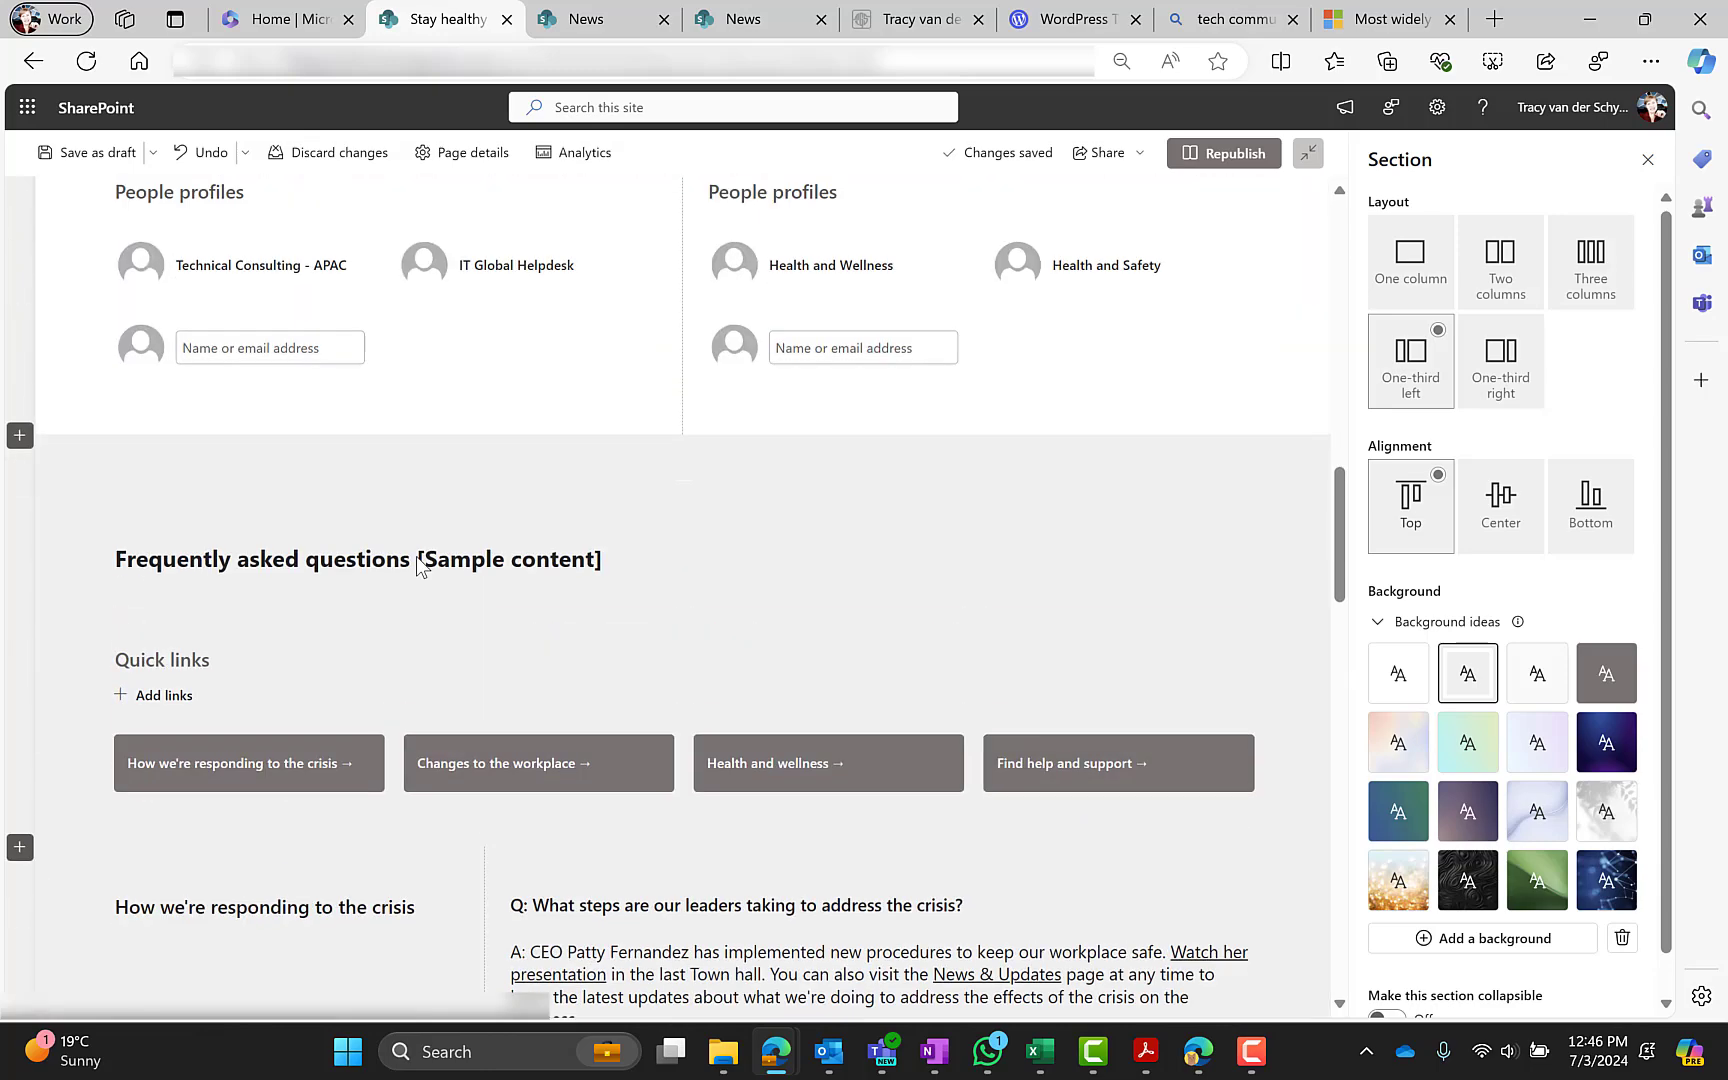
Step: Add a one-third right section above Changes to the workplace and move that heading into its narrow column
scroll(416, 560, down, 8)
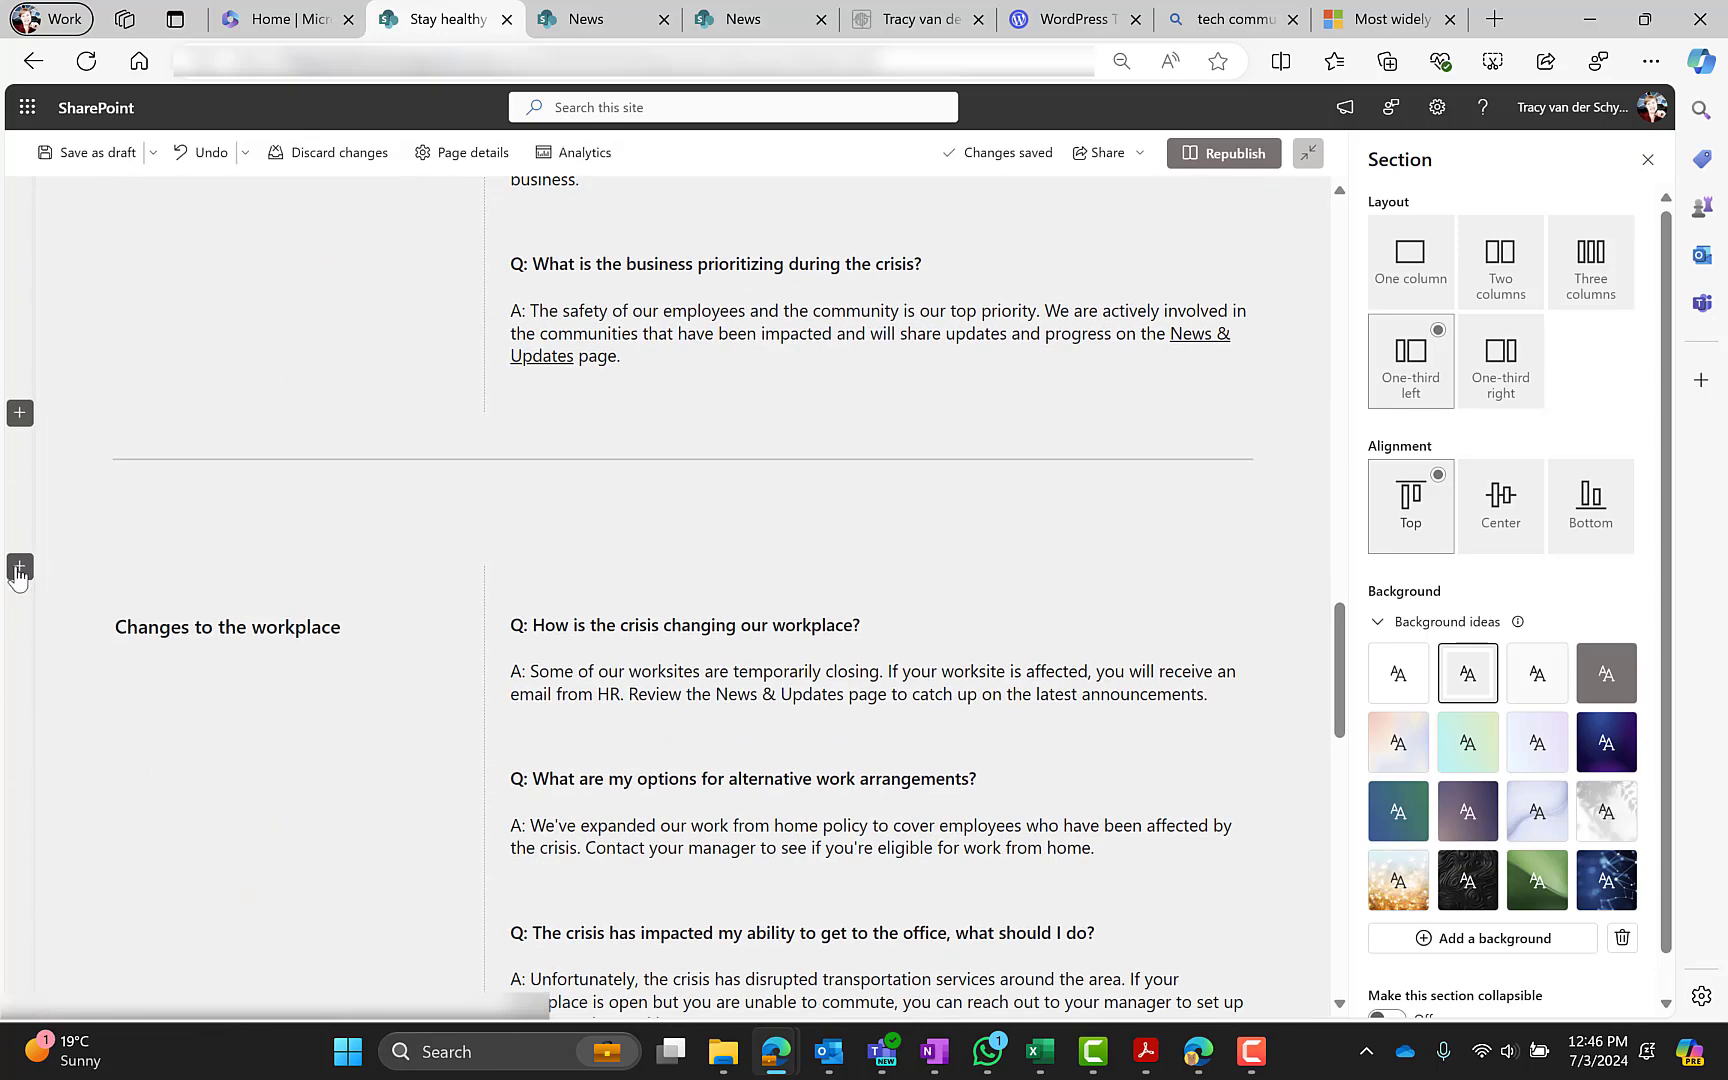
click(19, 567)
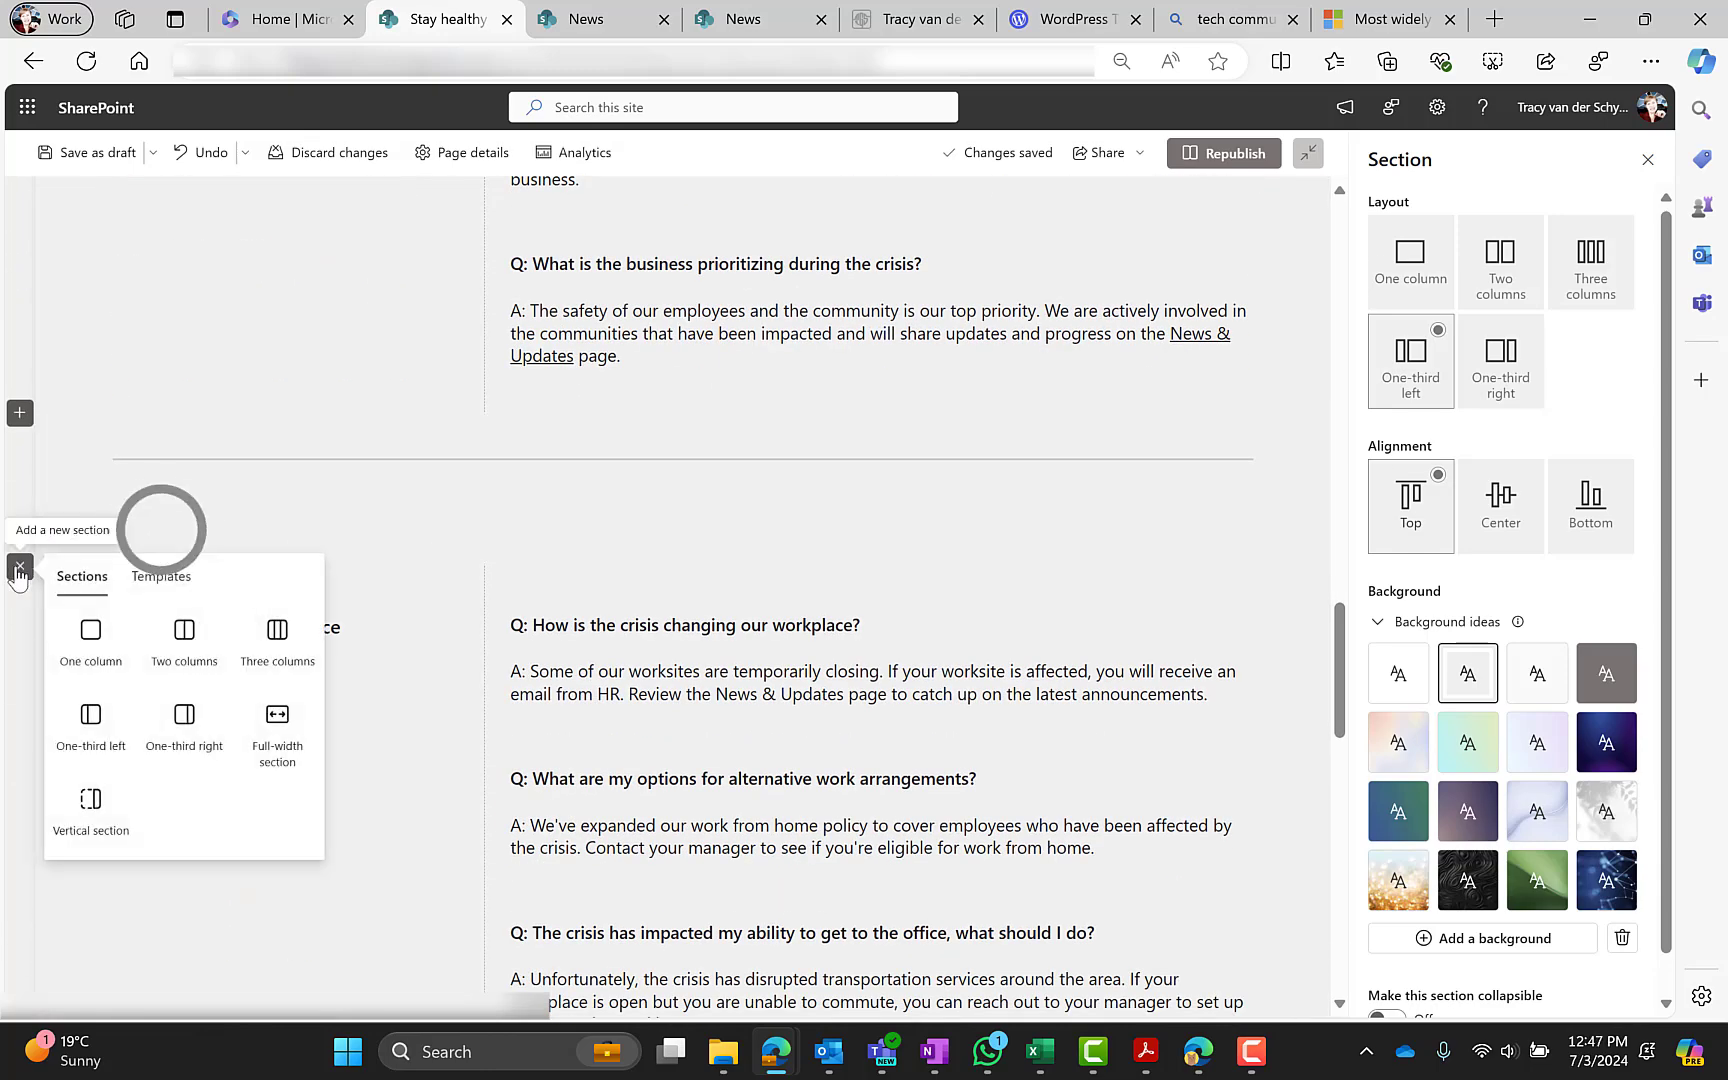
click(184, 725)
click(198, 780)
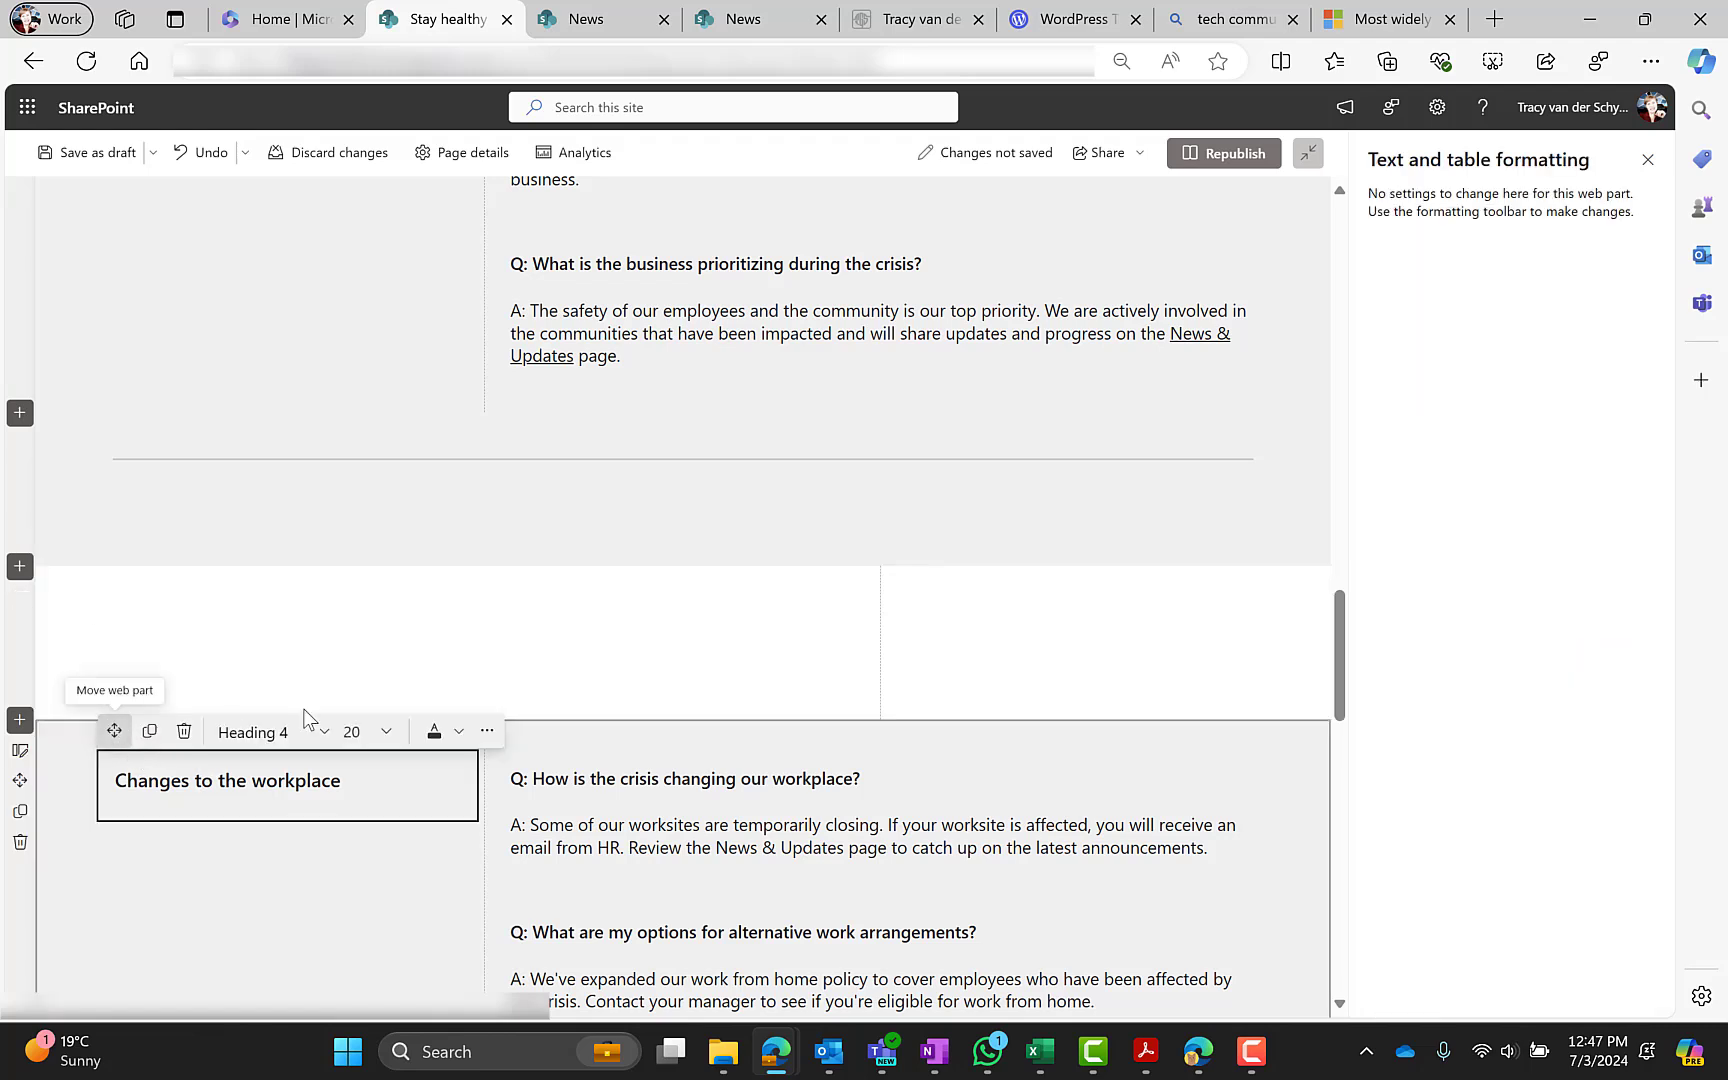
drag(114, 731, 1005, 600)
Step: Move the four Changes to the workplace question-and-answer texts, in order, into the wide column of the new section
click(594, 776)
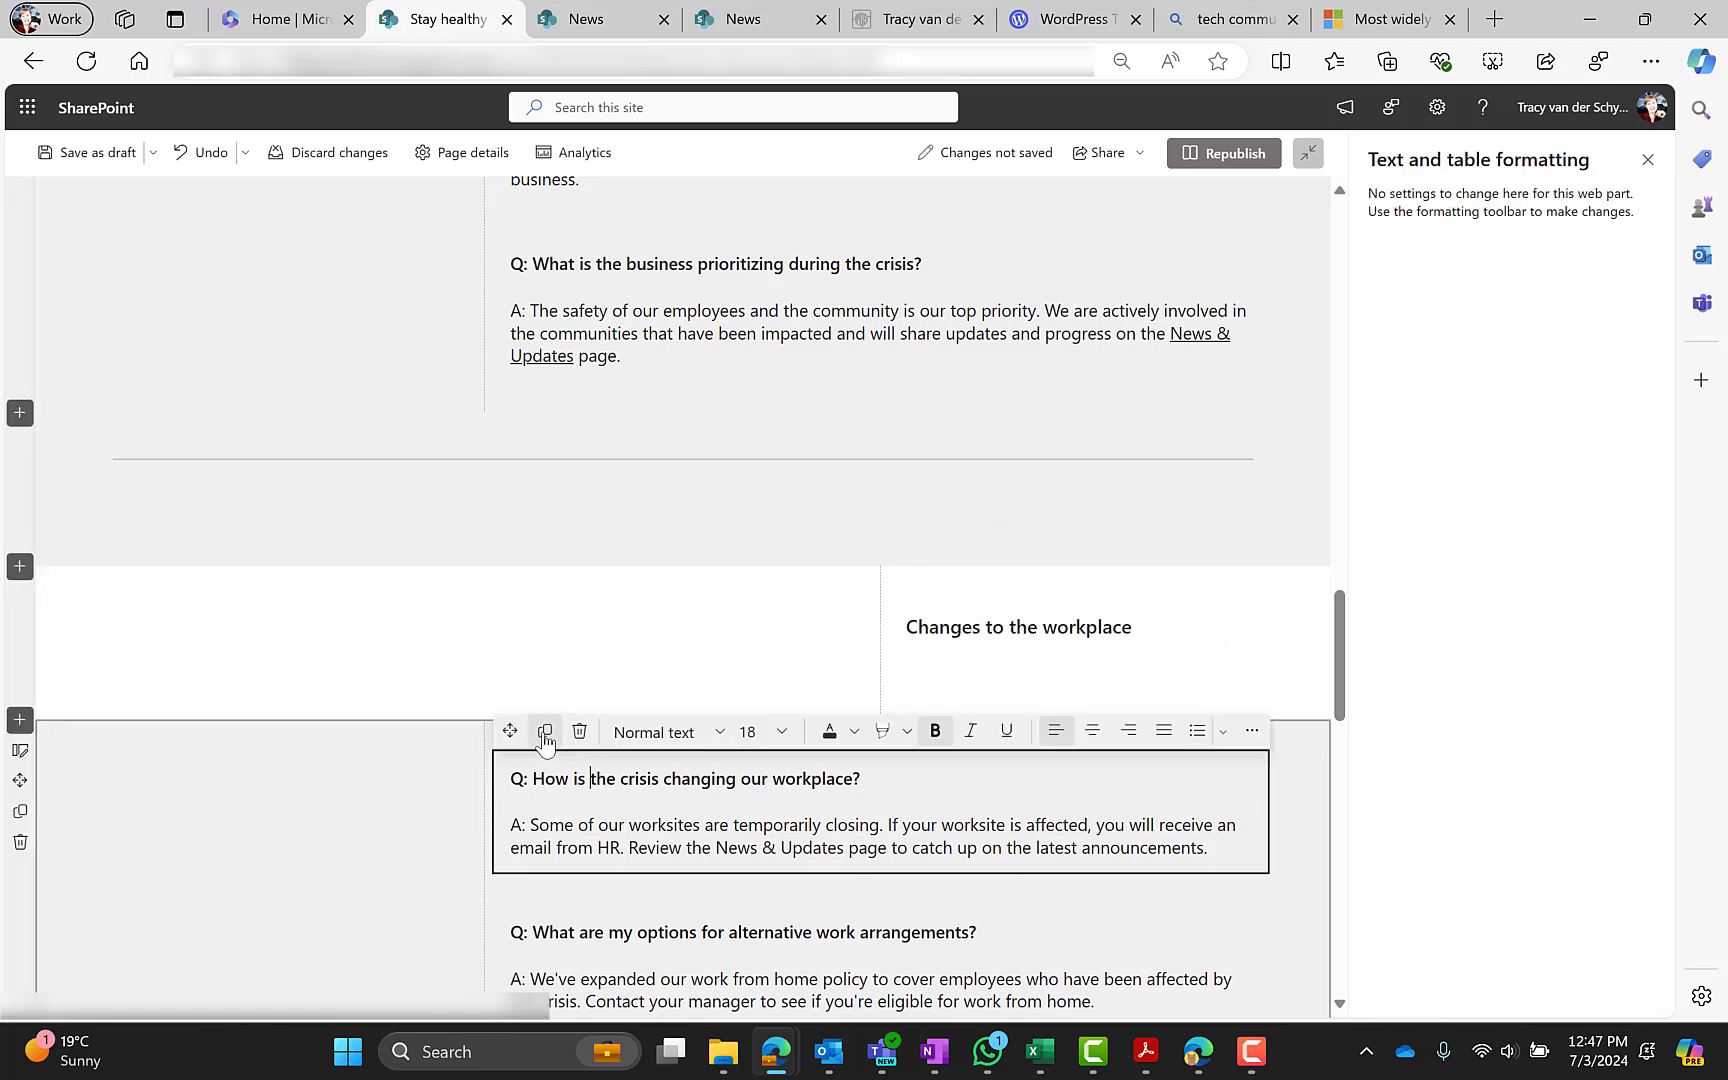
drag(505, 729, 542, 682)
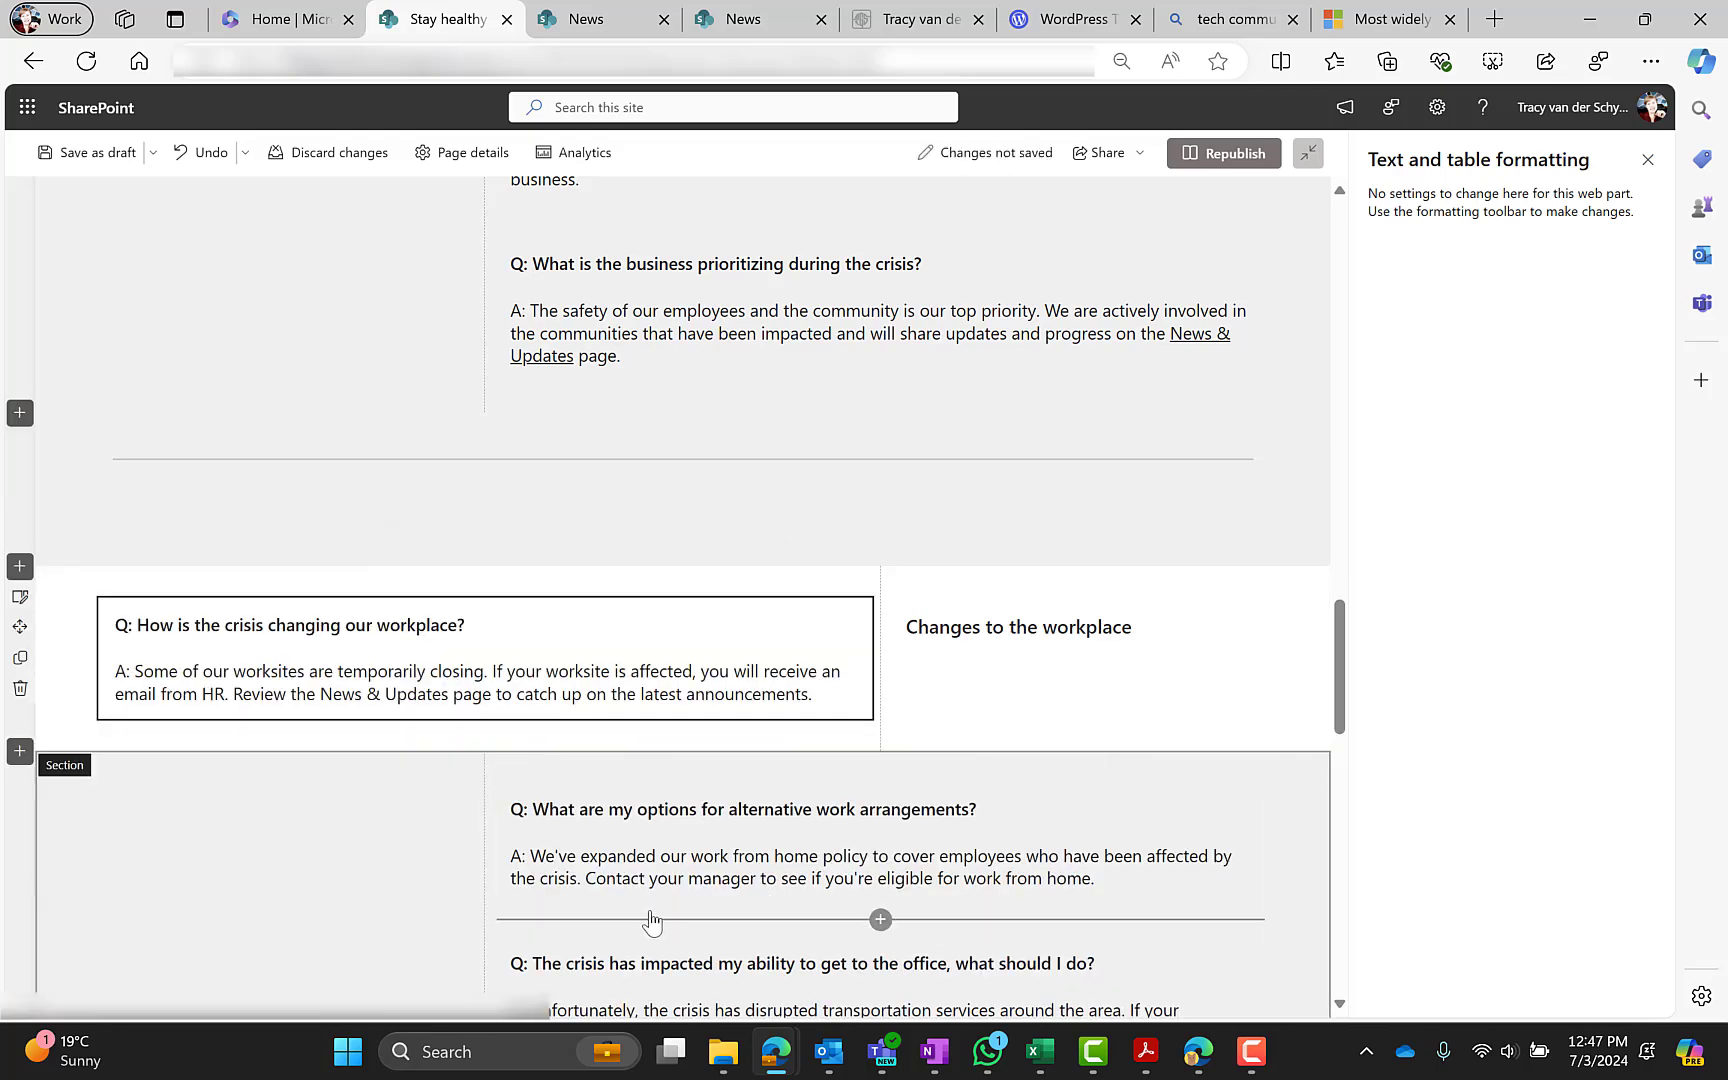
click(563, 814)
drag(397, 737, 399, 738)
click(601, 960)
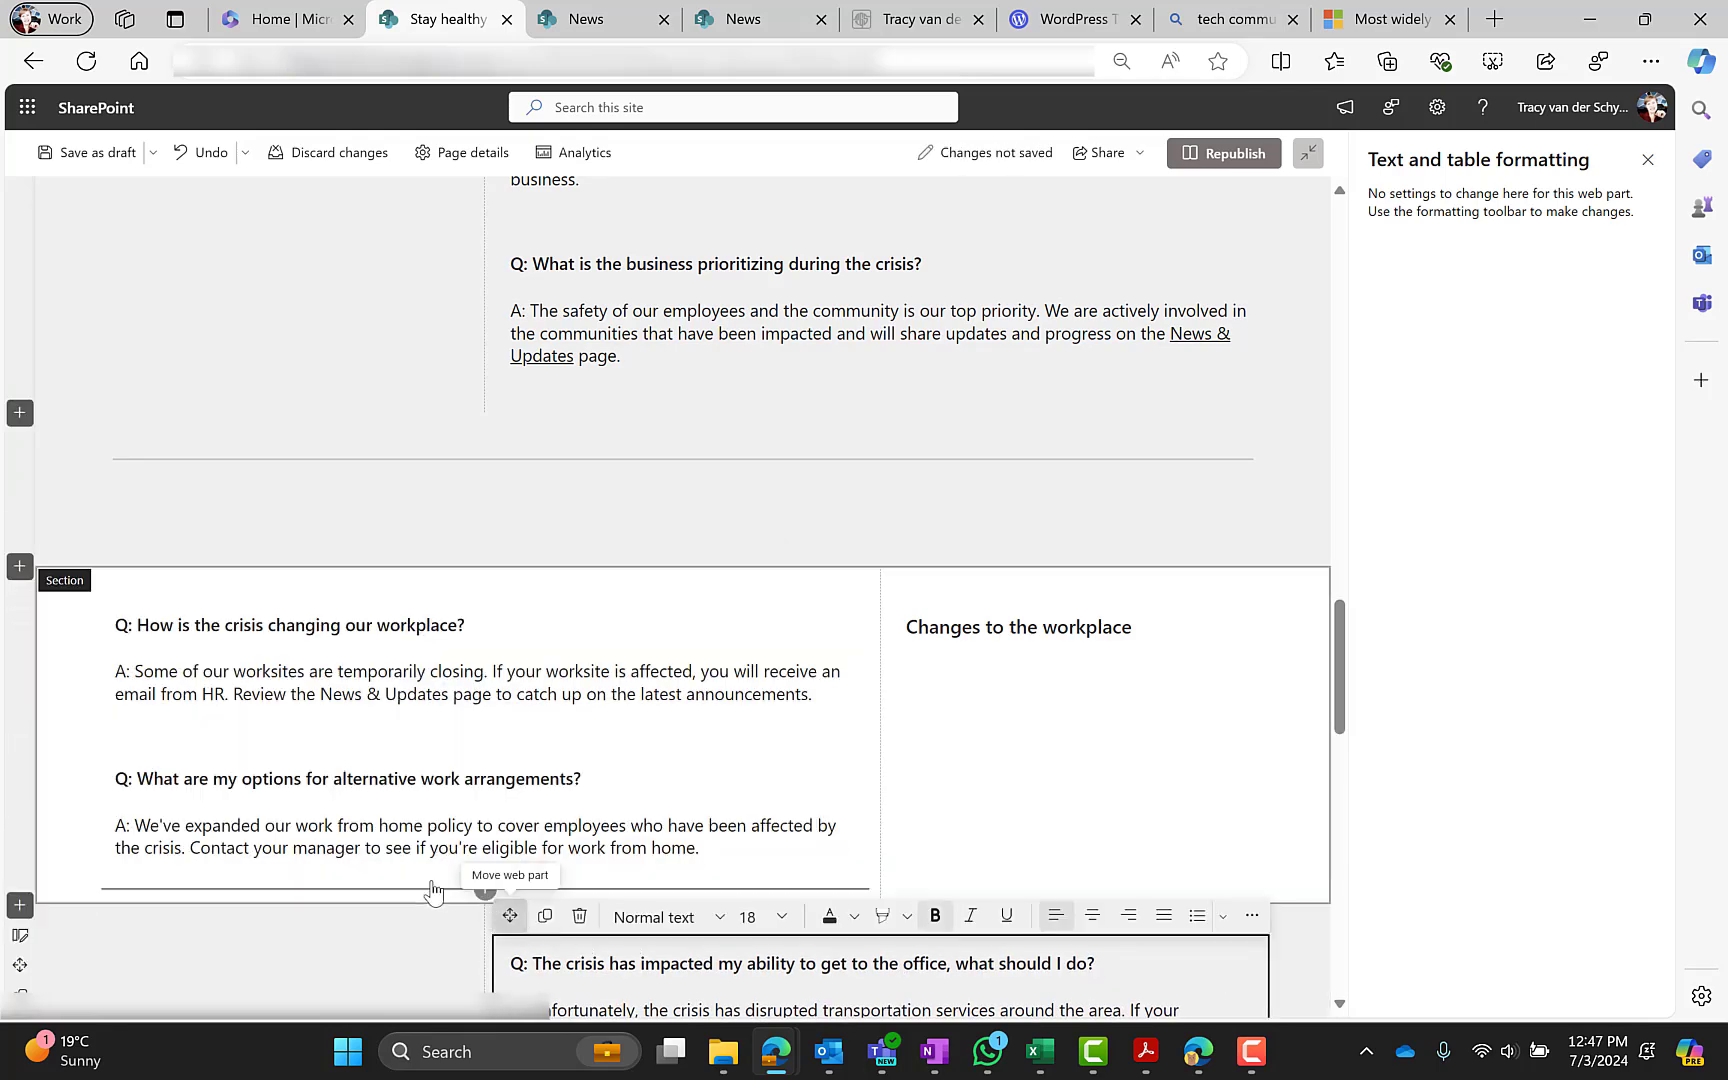
scroll(343, 753, down, 3)
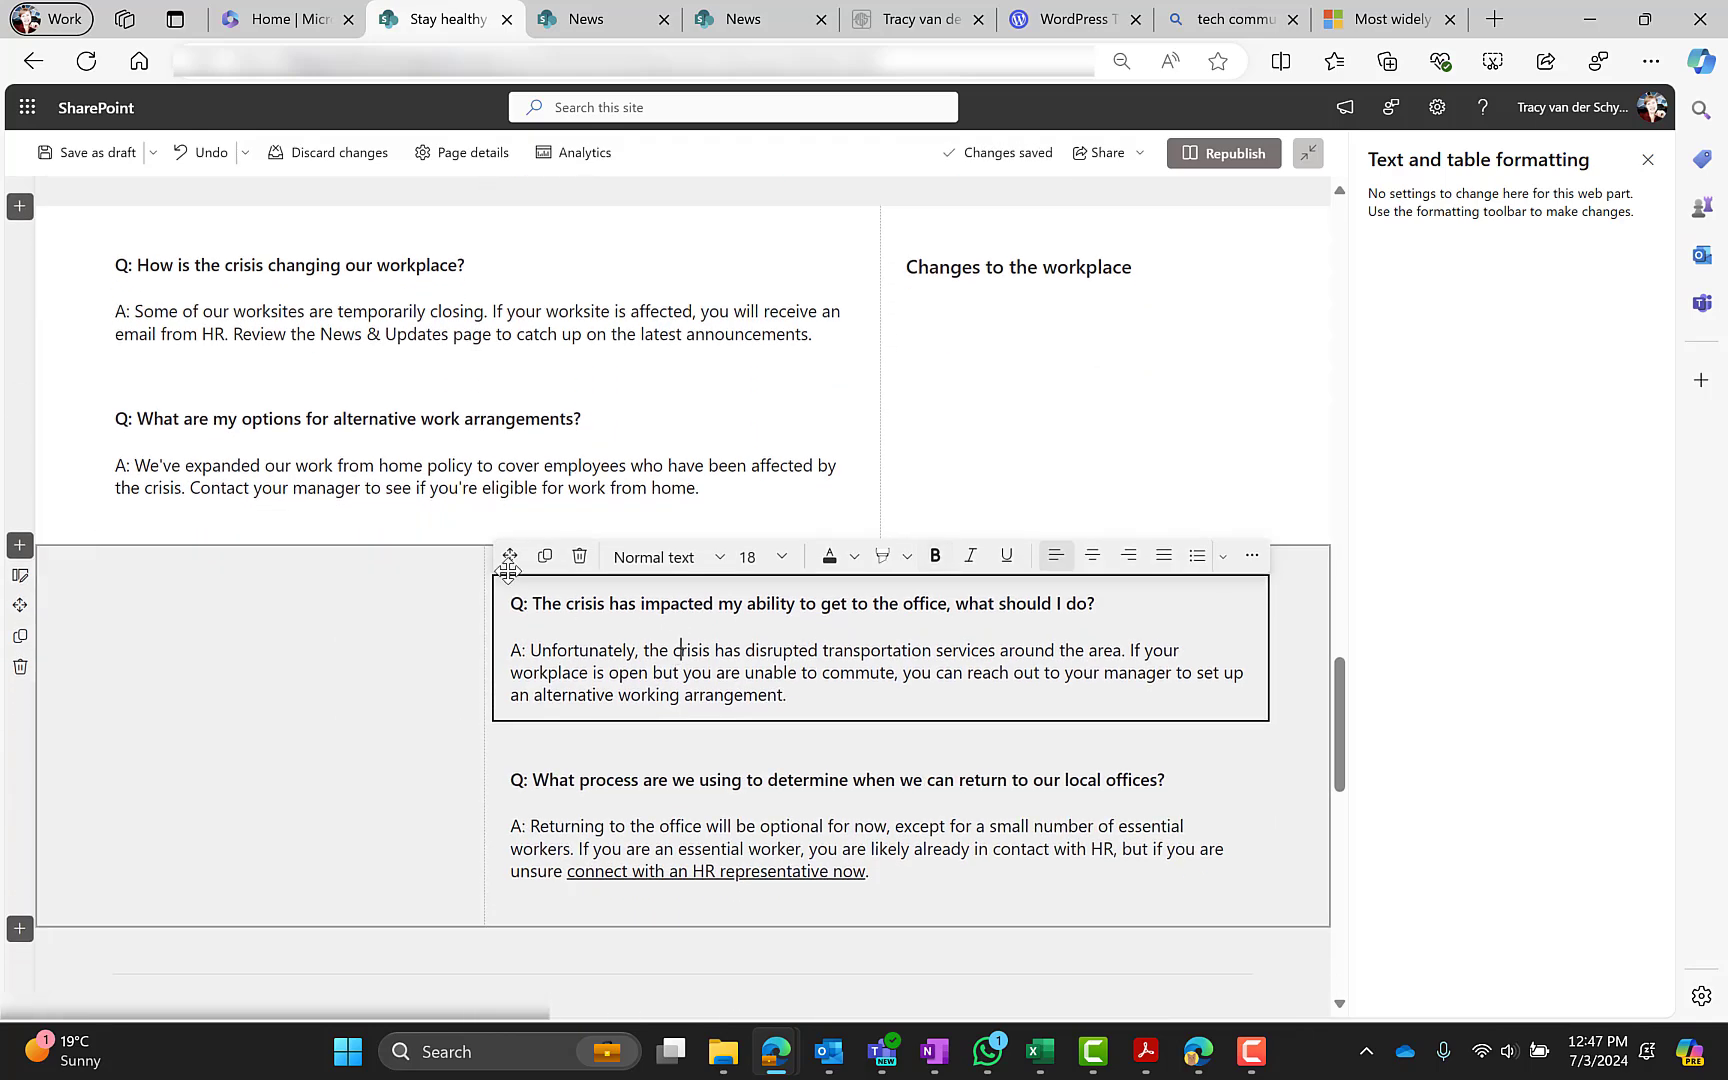
drag(510, 556, 440, 520)
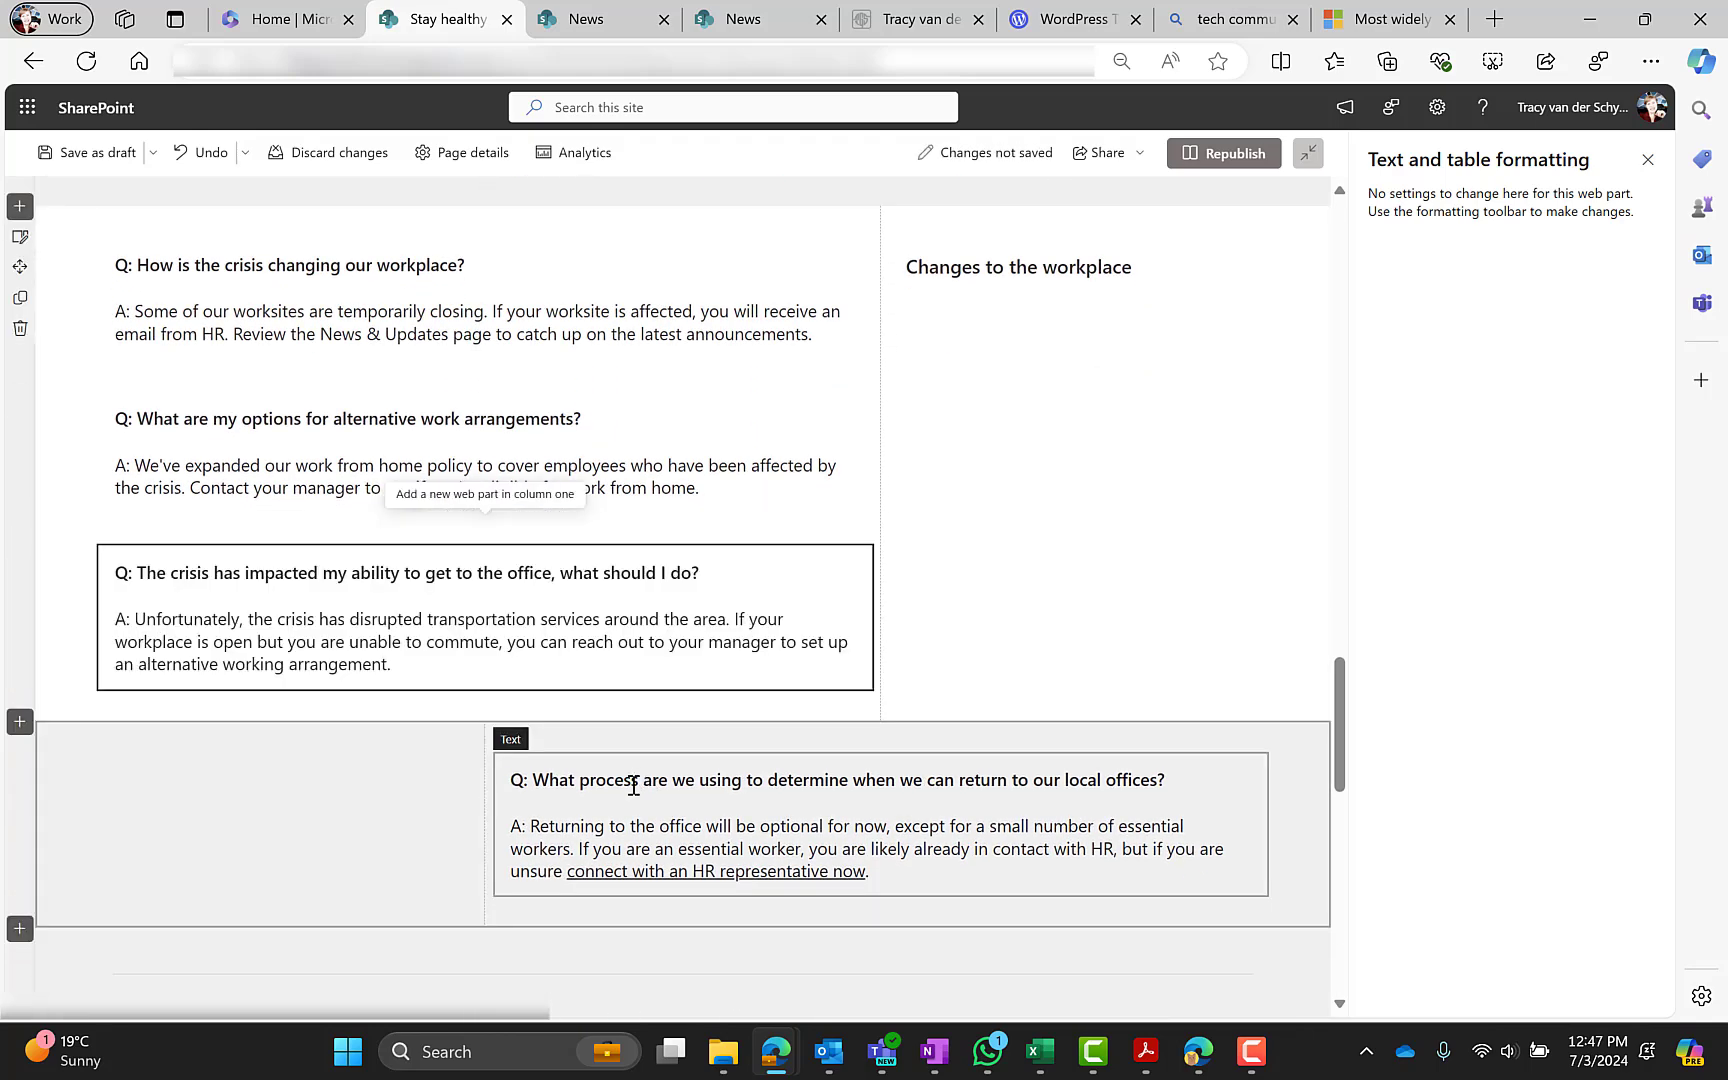
drag(504, 733, 444, 706)
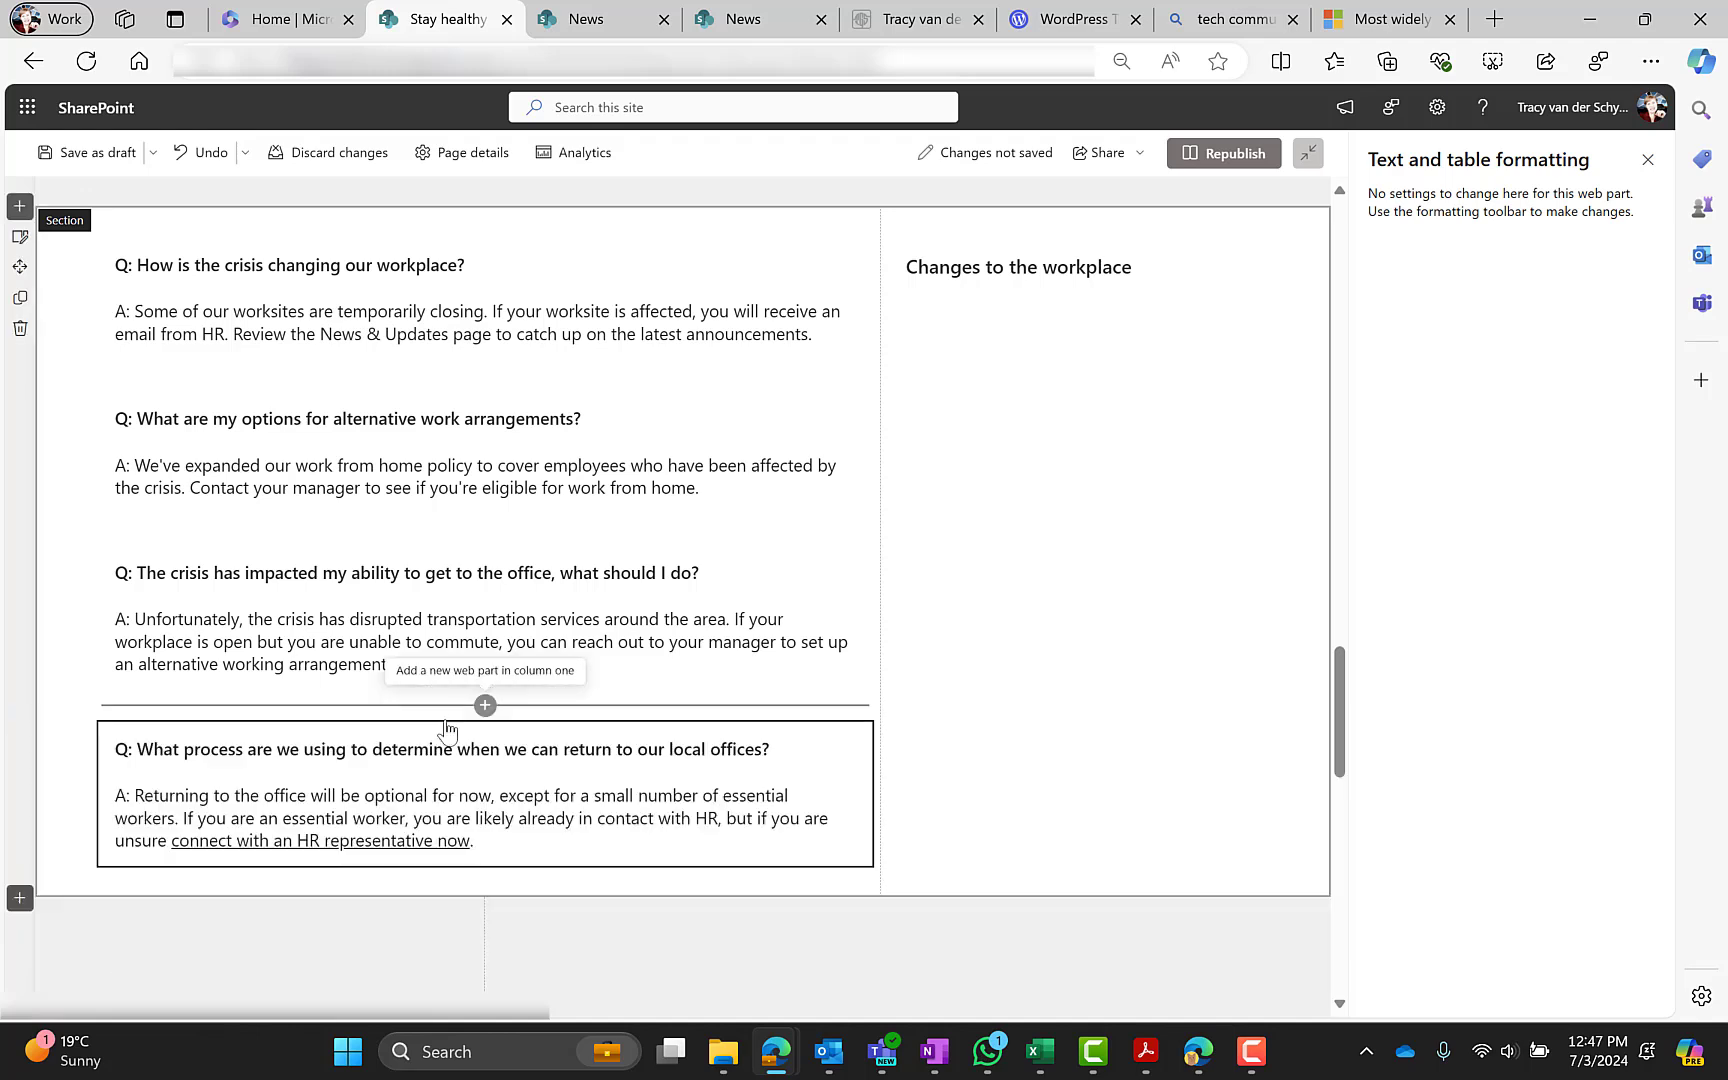
Step: Apply the Neutral shading background to the new section and delete the emptied one-third left section below it
click(77, 680)
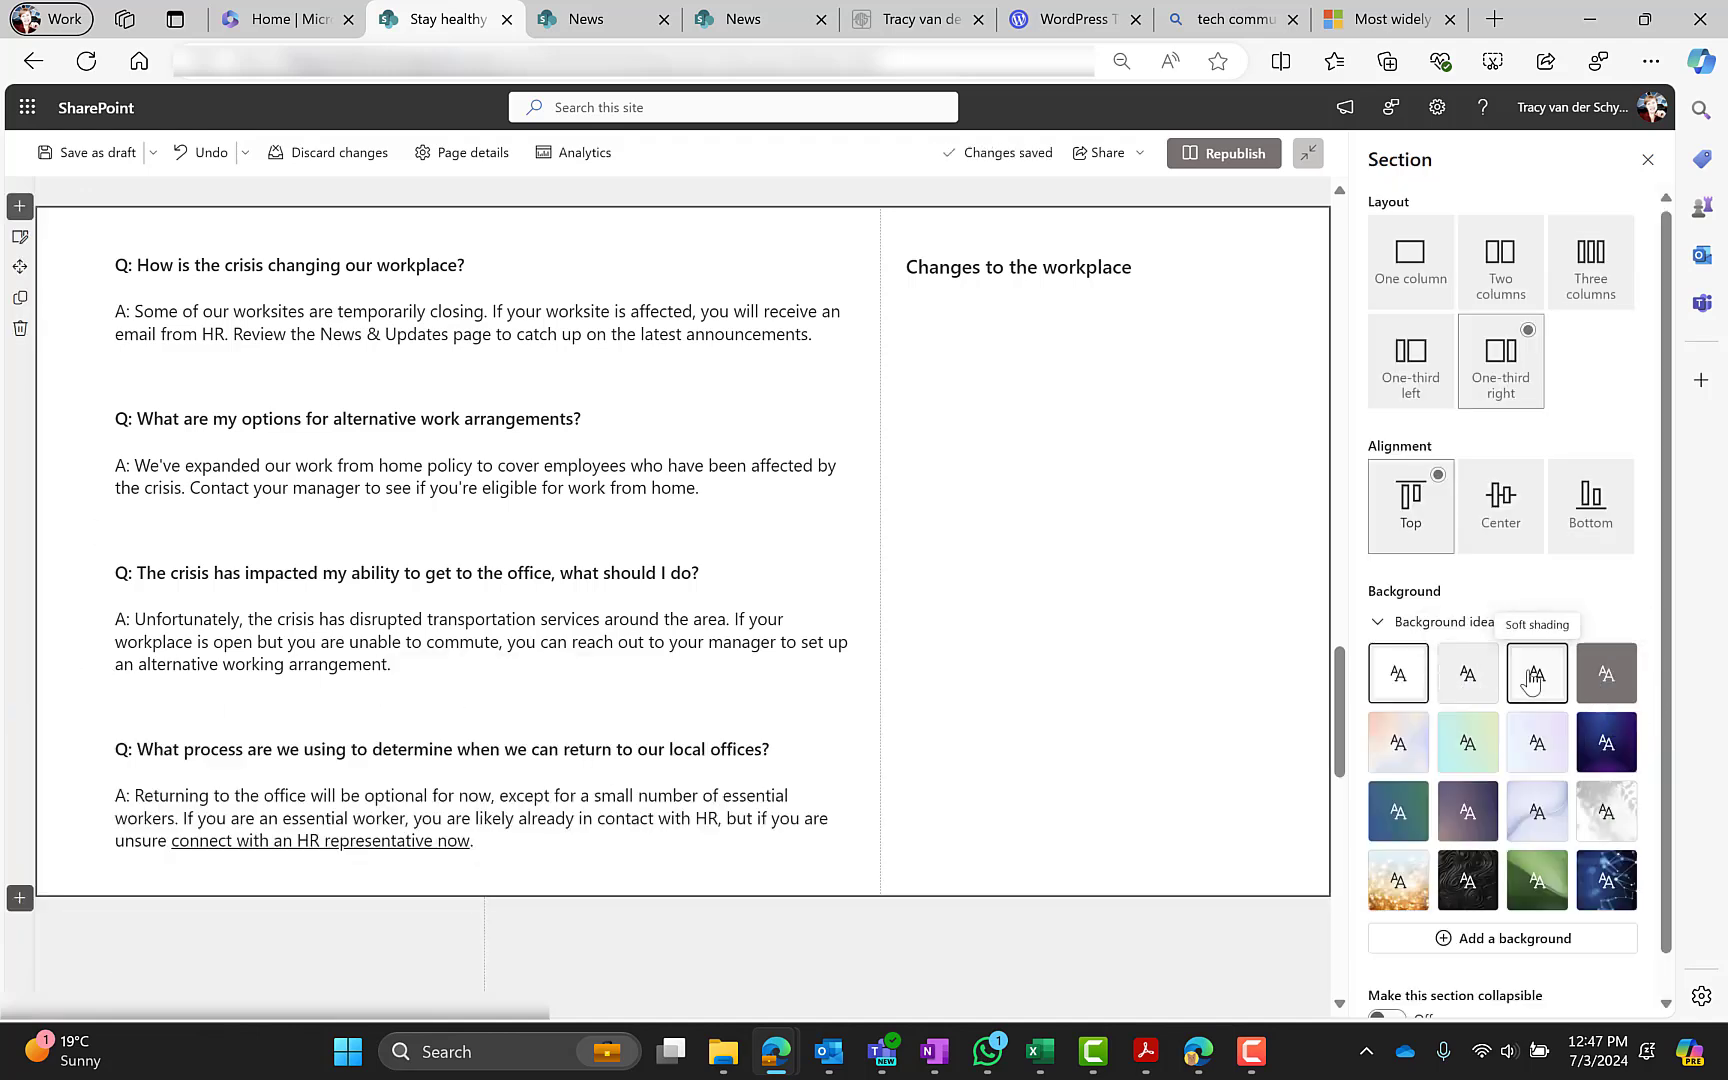
click(1468, 675)
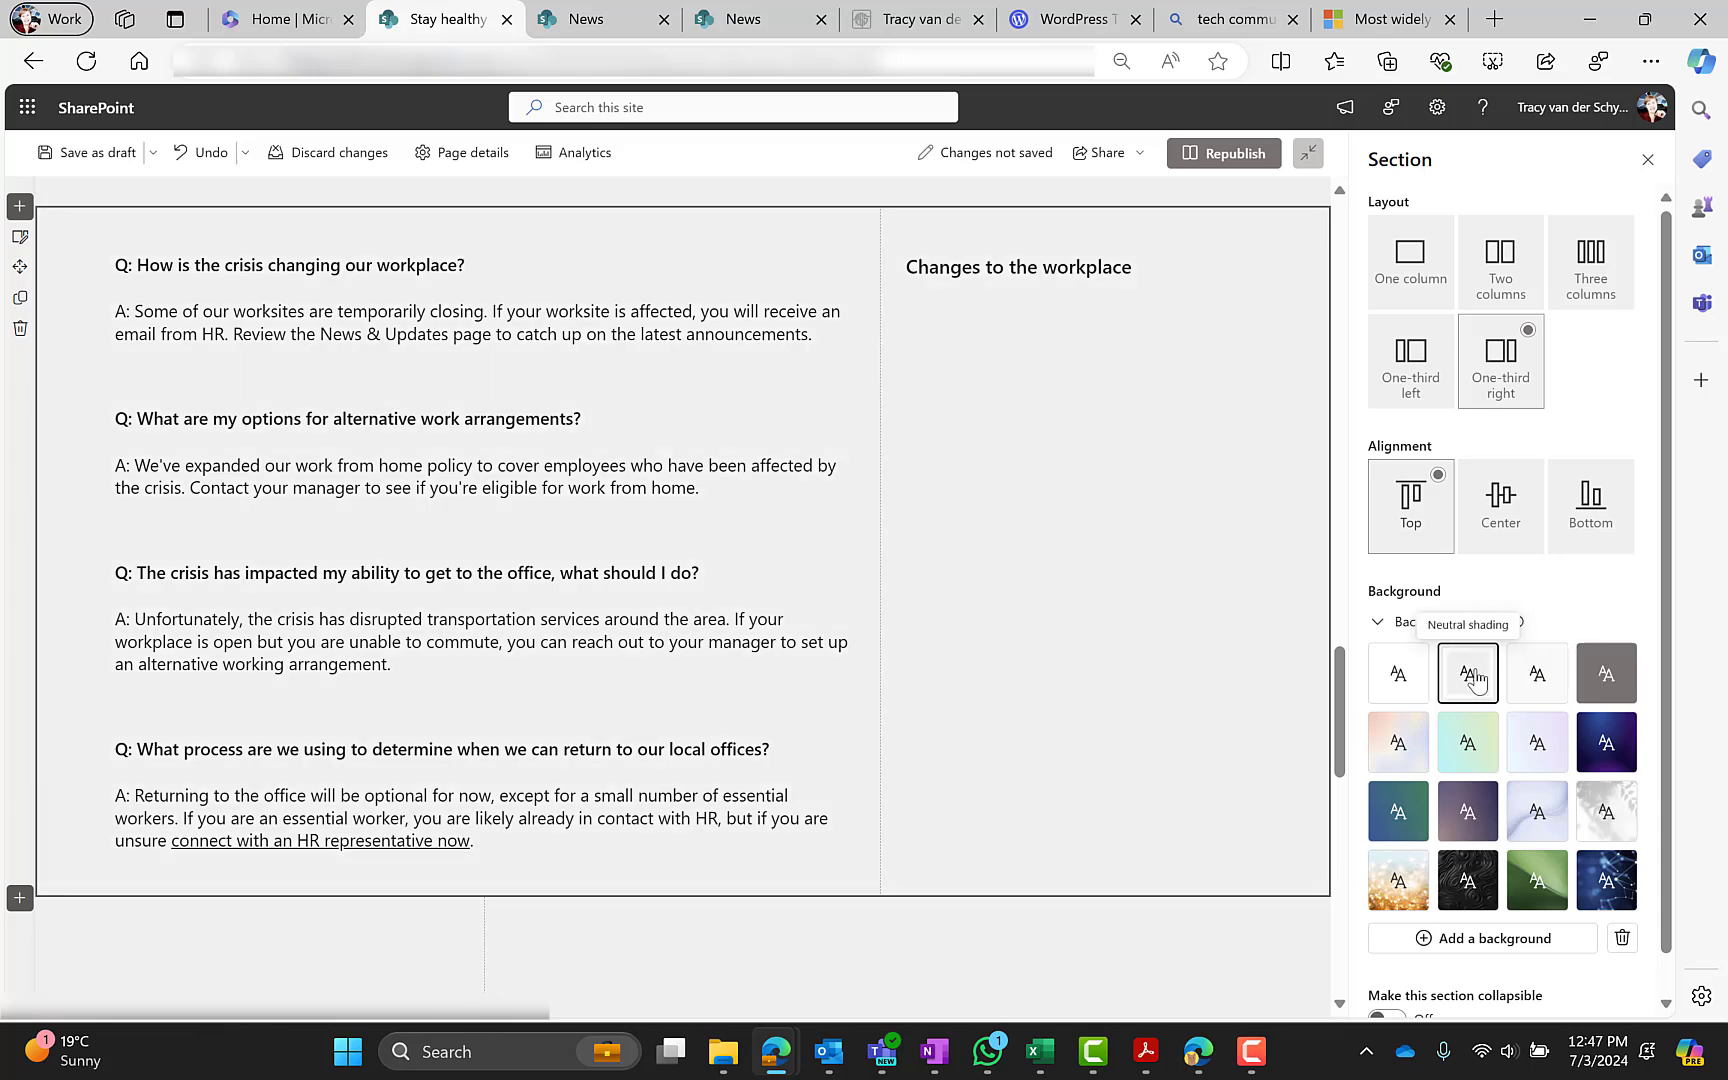
click(251, 954)
scroll(181, 822, down, 3)
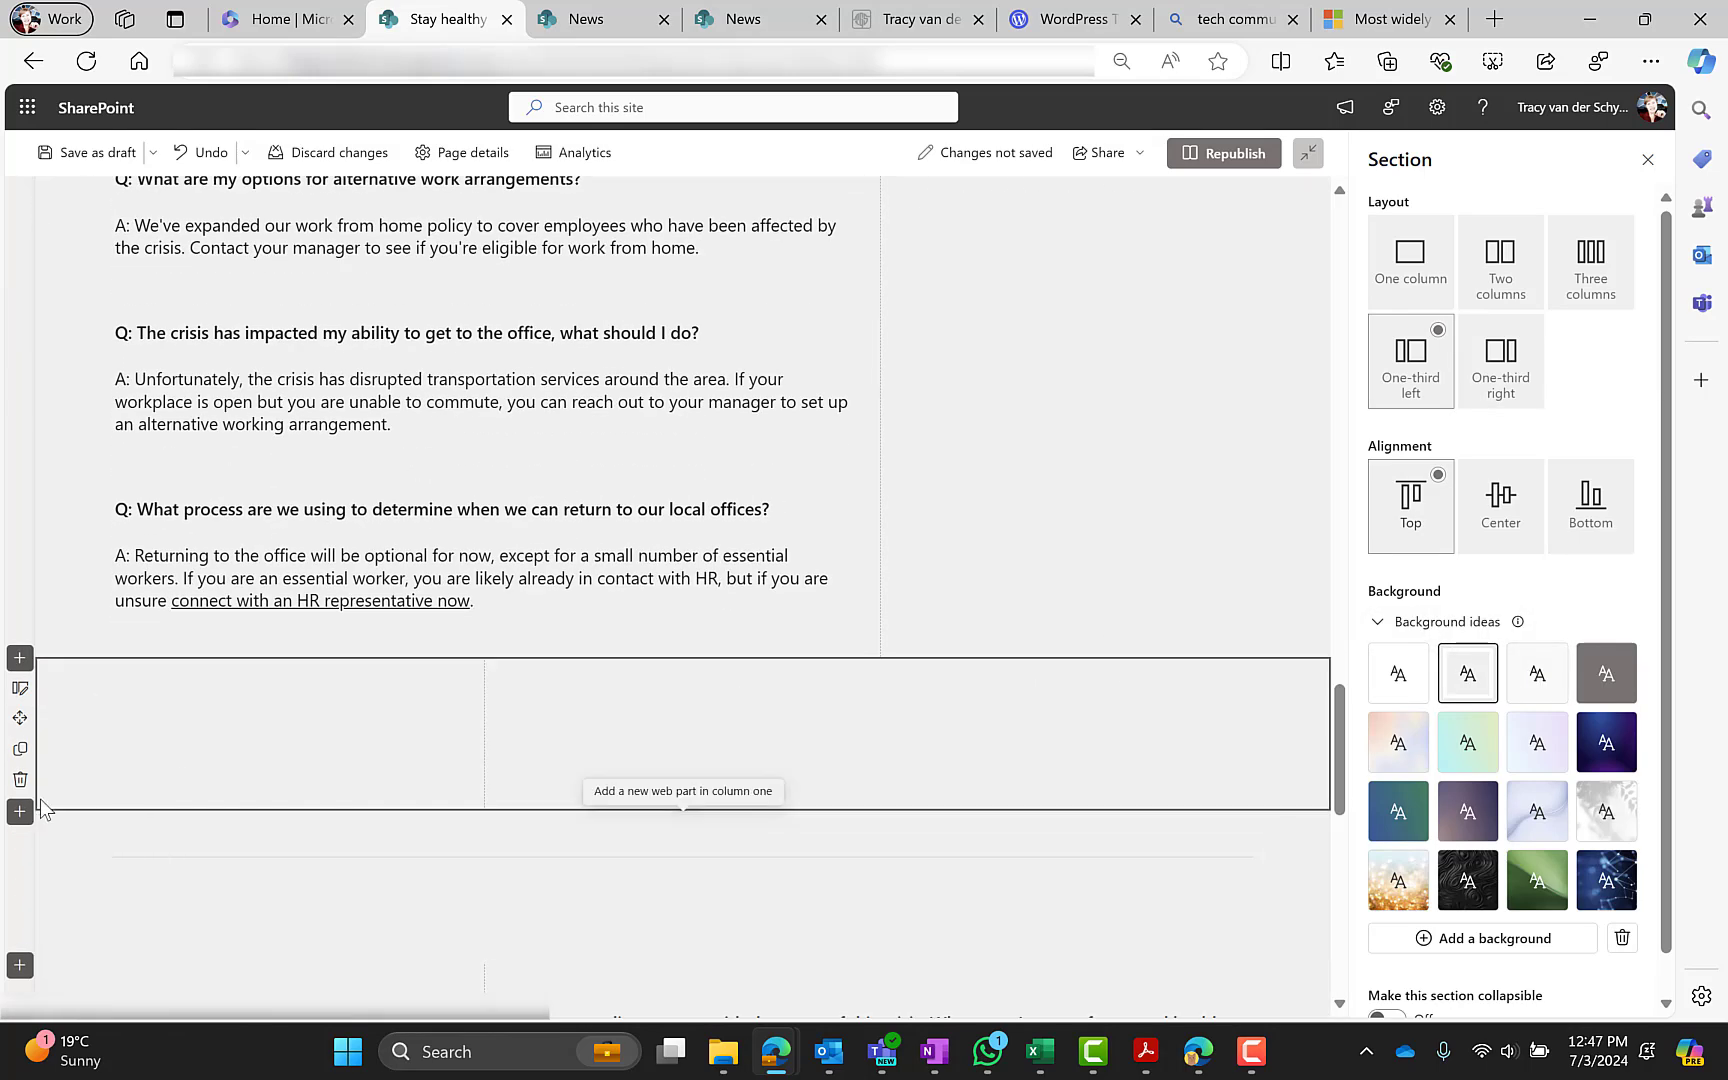
click(20, 779)
Step: Review the rearranged FAQ layout and the rest of the page, ending at the page's title banner
scroll(400, 660, up, 5)
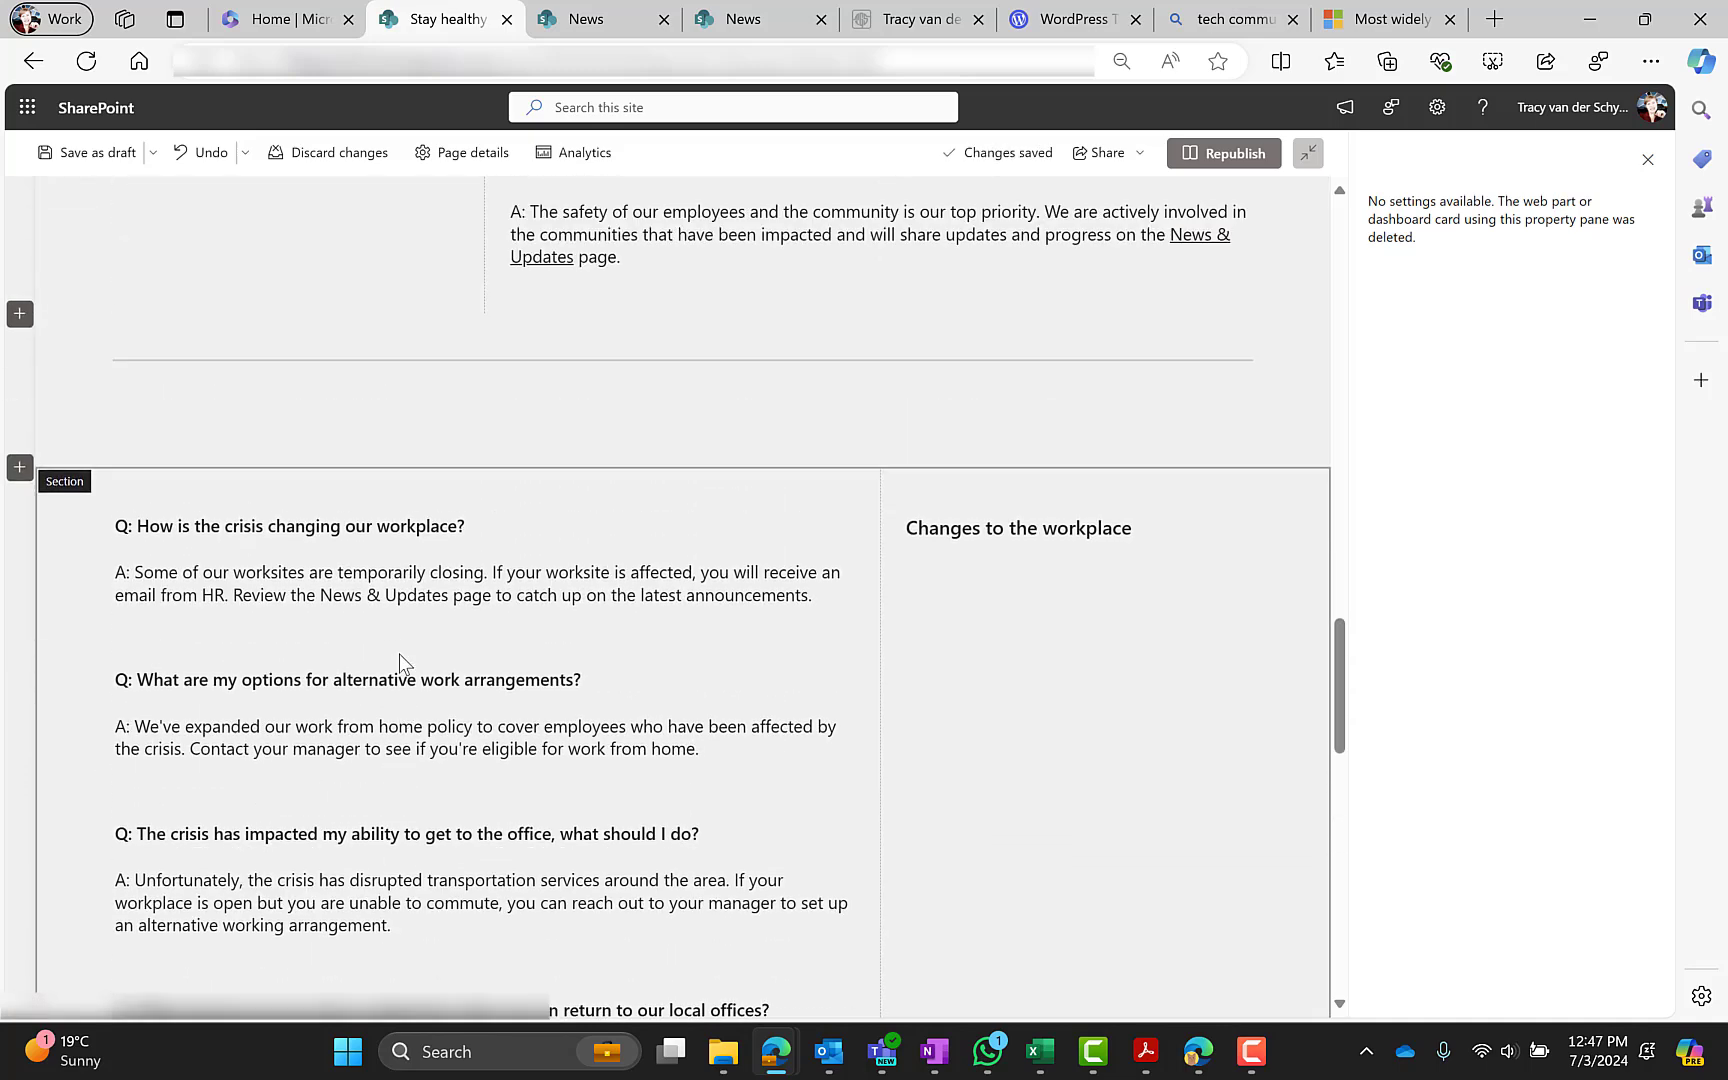
scroll(400, 662, up, 3)
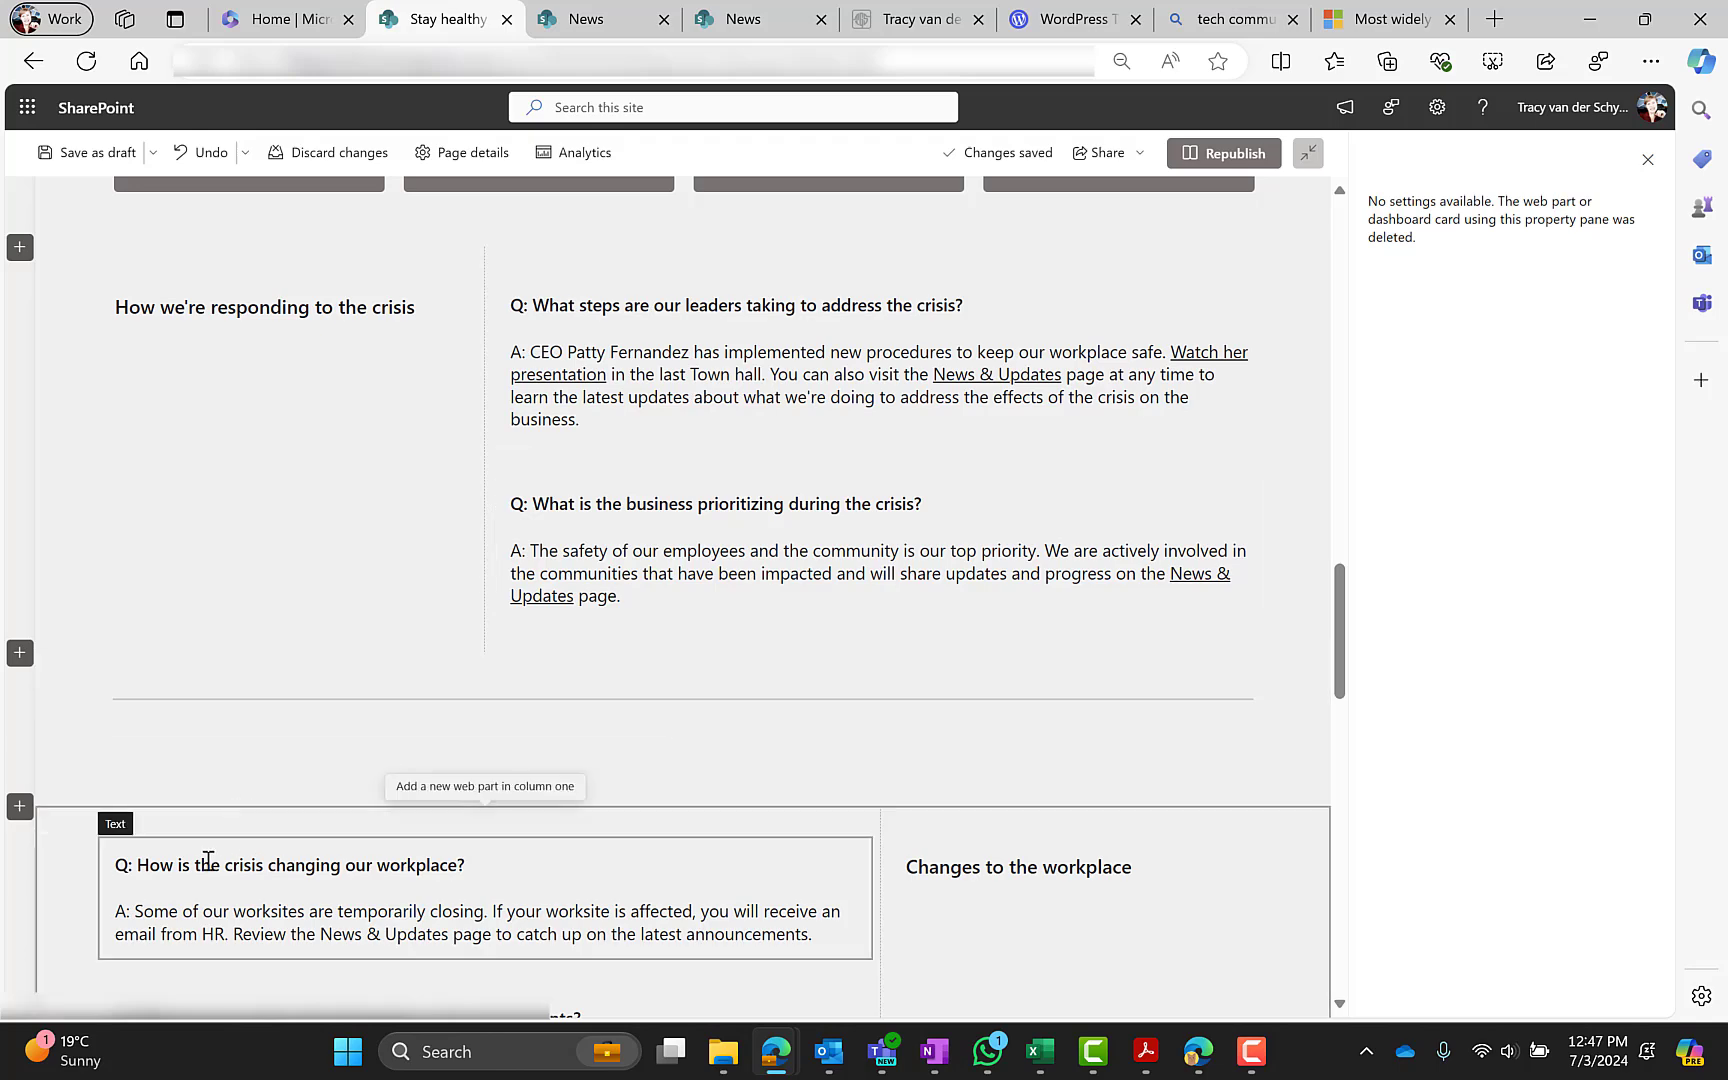
scroll(208, 860, down, 3)
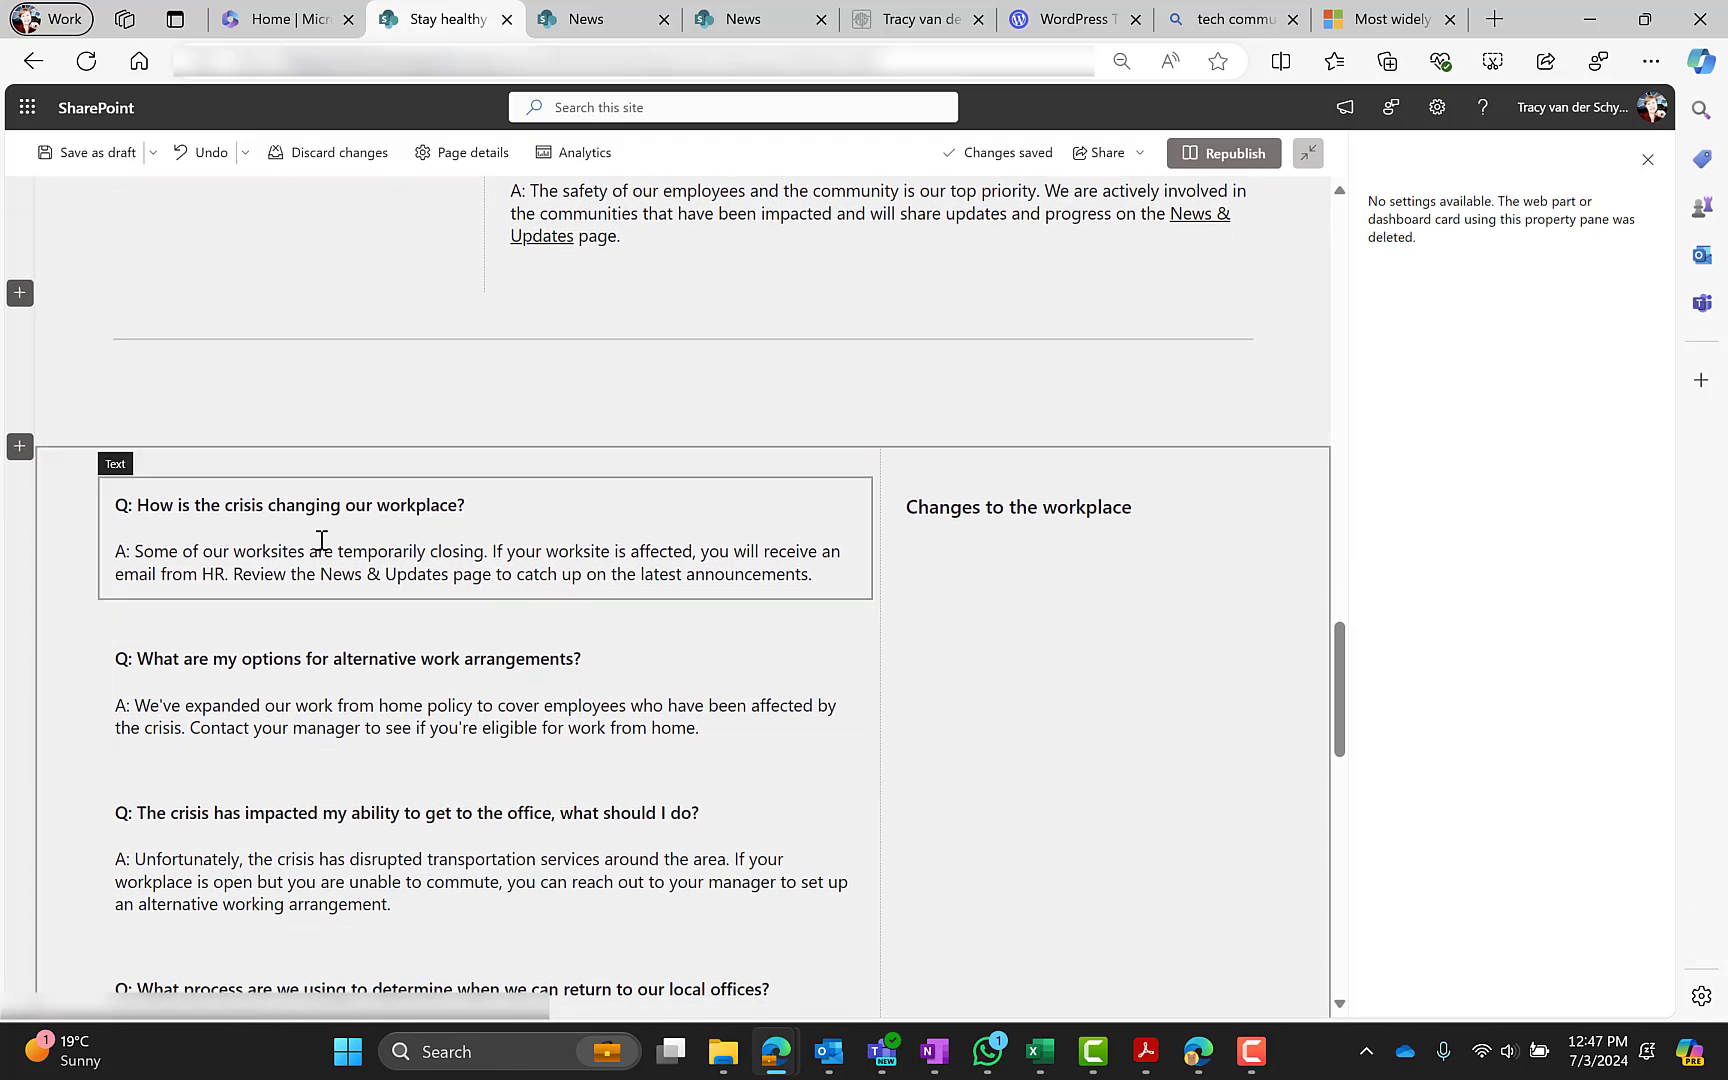
scroll(323, 716, down, 10)
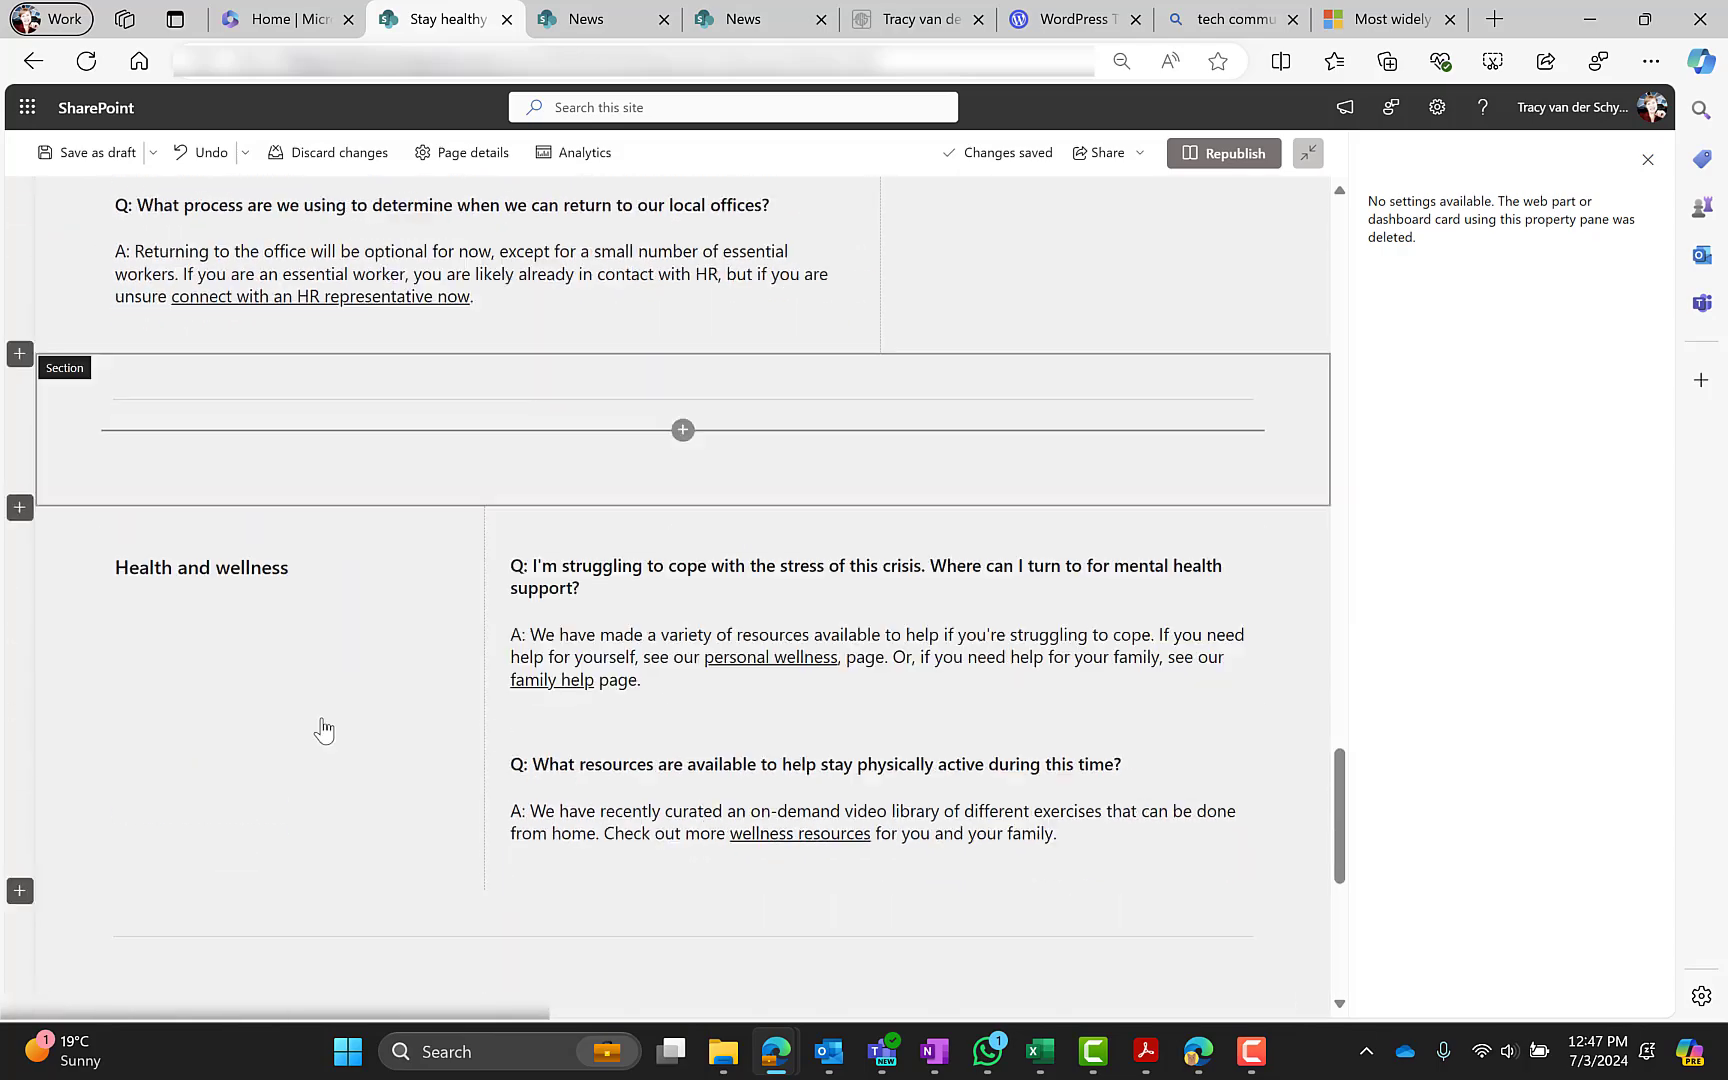
scroll(323, 730, down, 2)
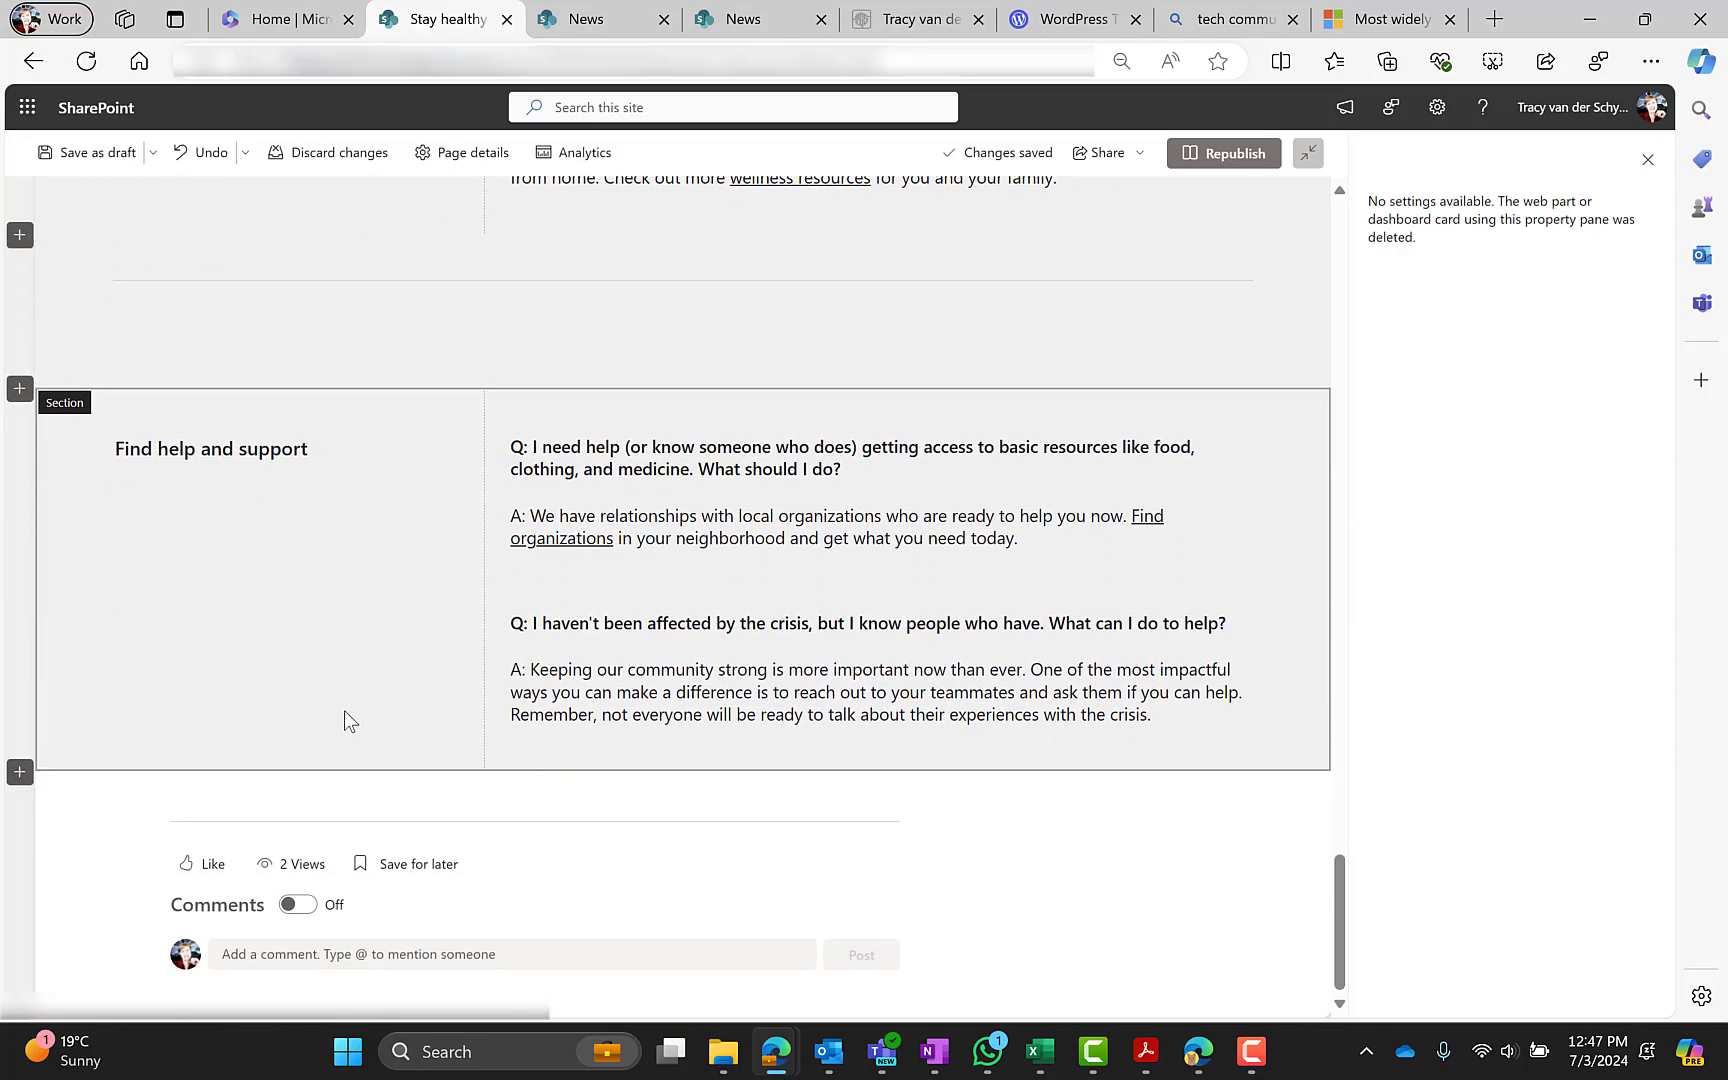
scroll(344, 715, up, 10)
scroll(344, 710, up, 12)
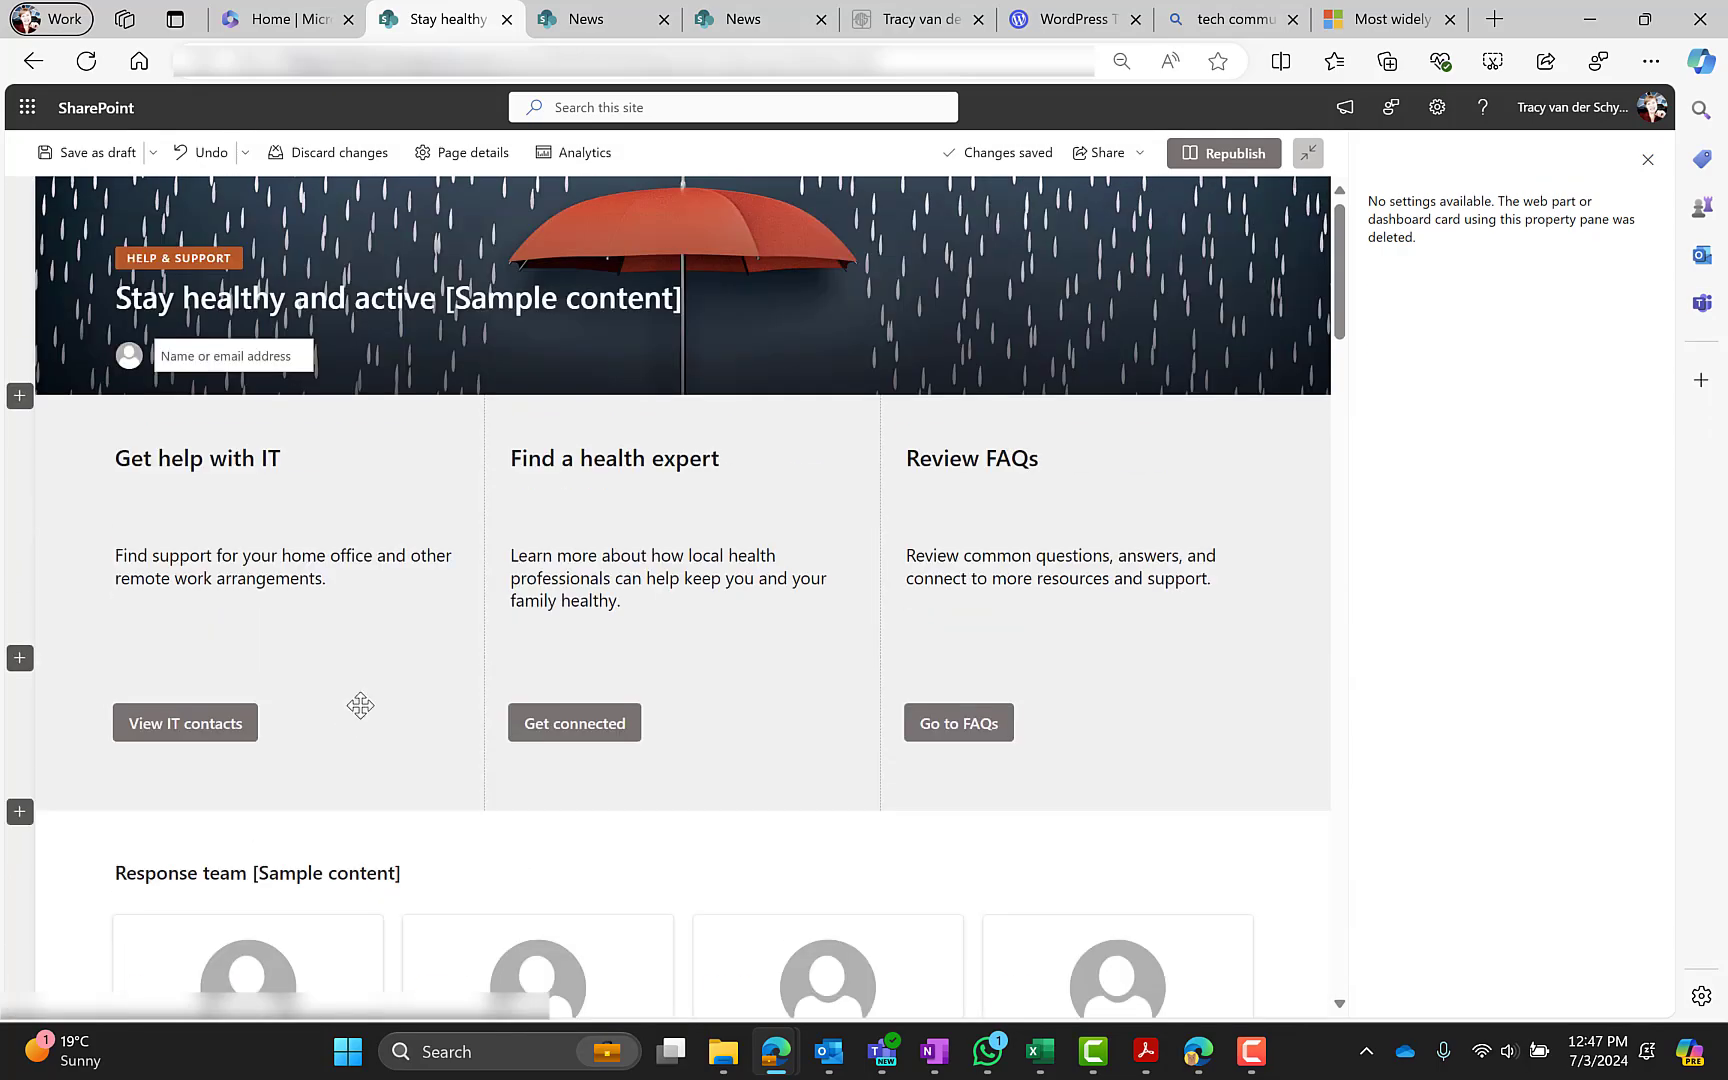
Step: Republish the Help & support page and open the Change the look settings from the site's home page
click(1198, 166)
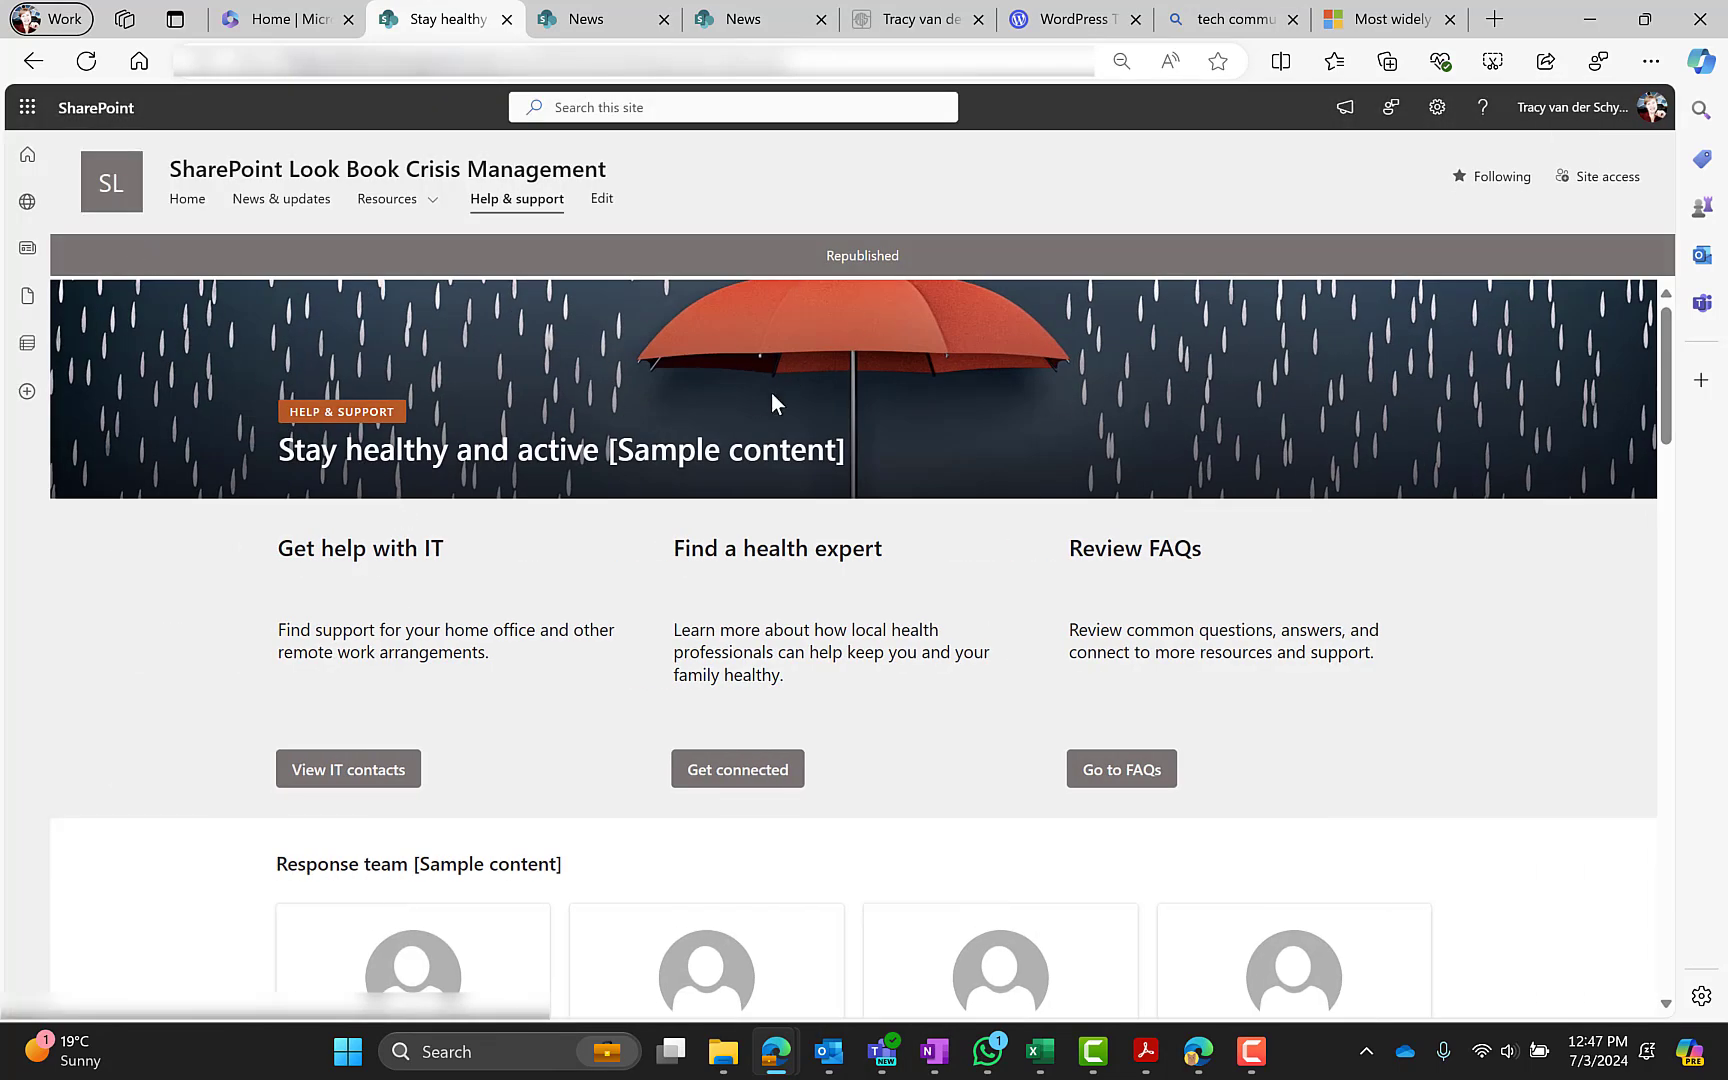
click(112, 185)
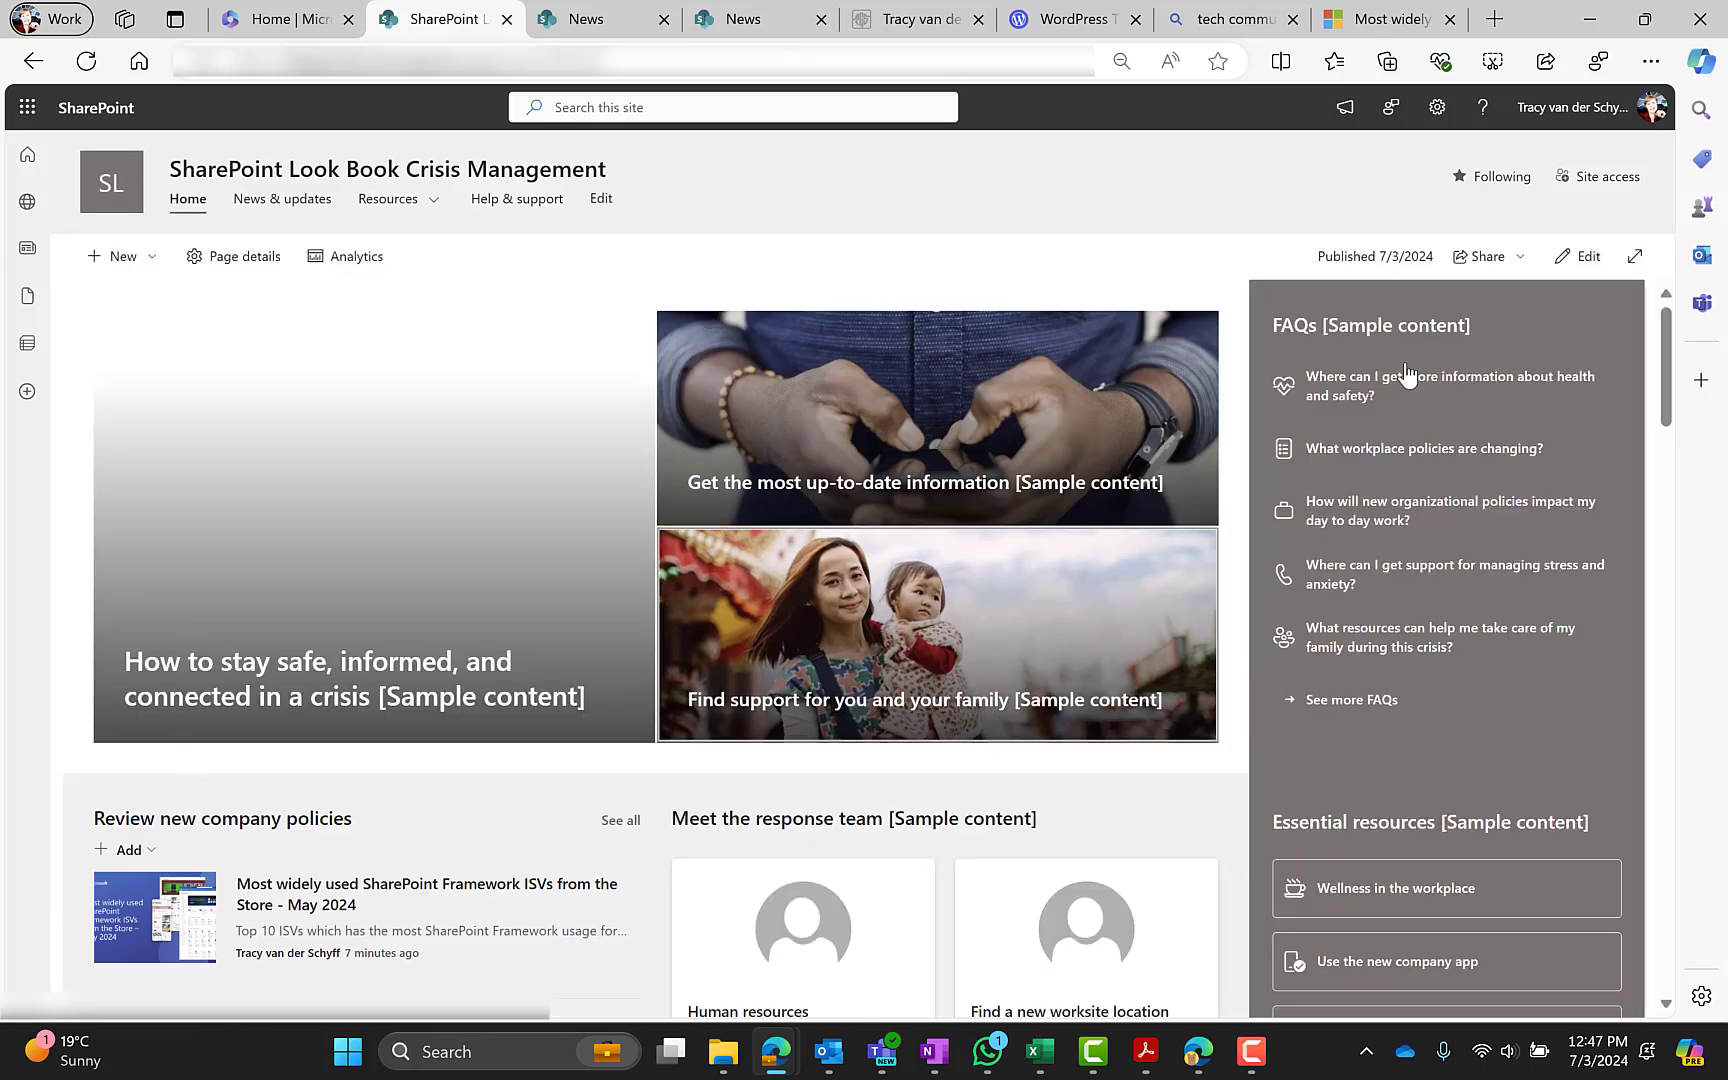
click(1436, 108)
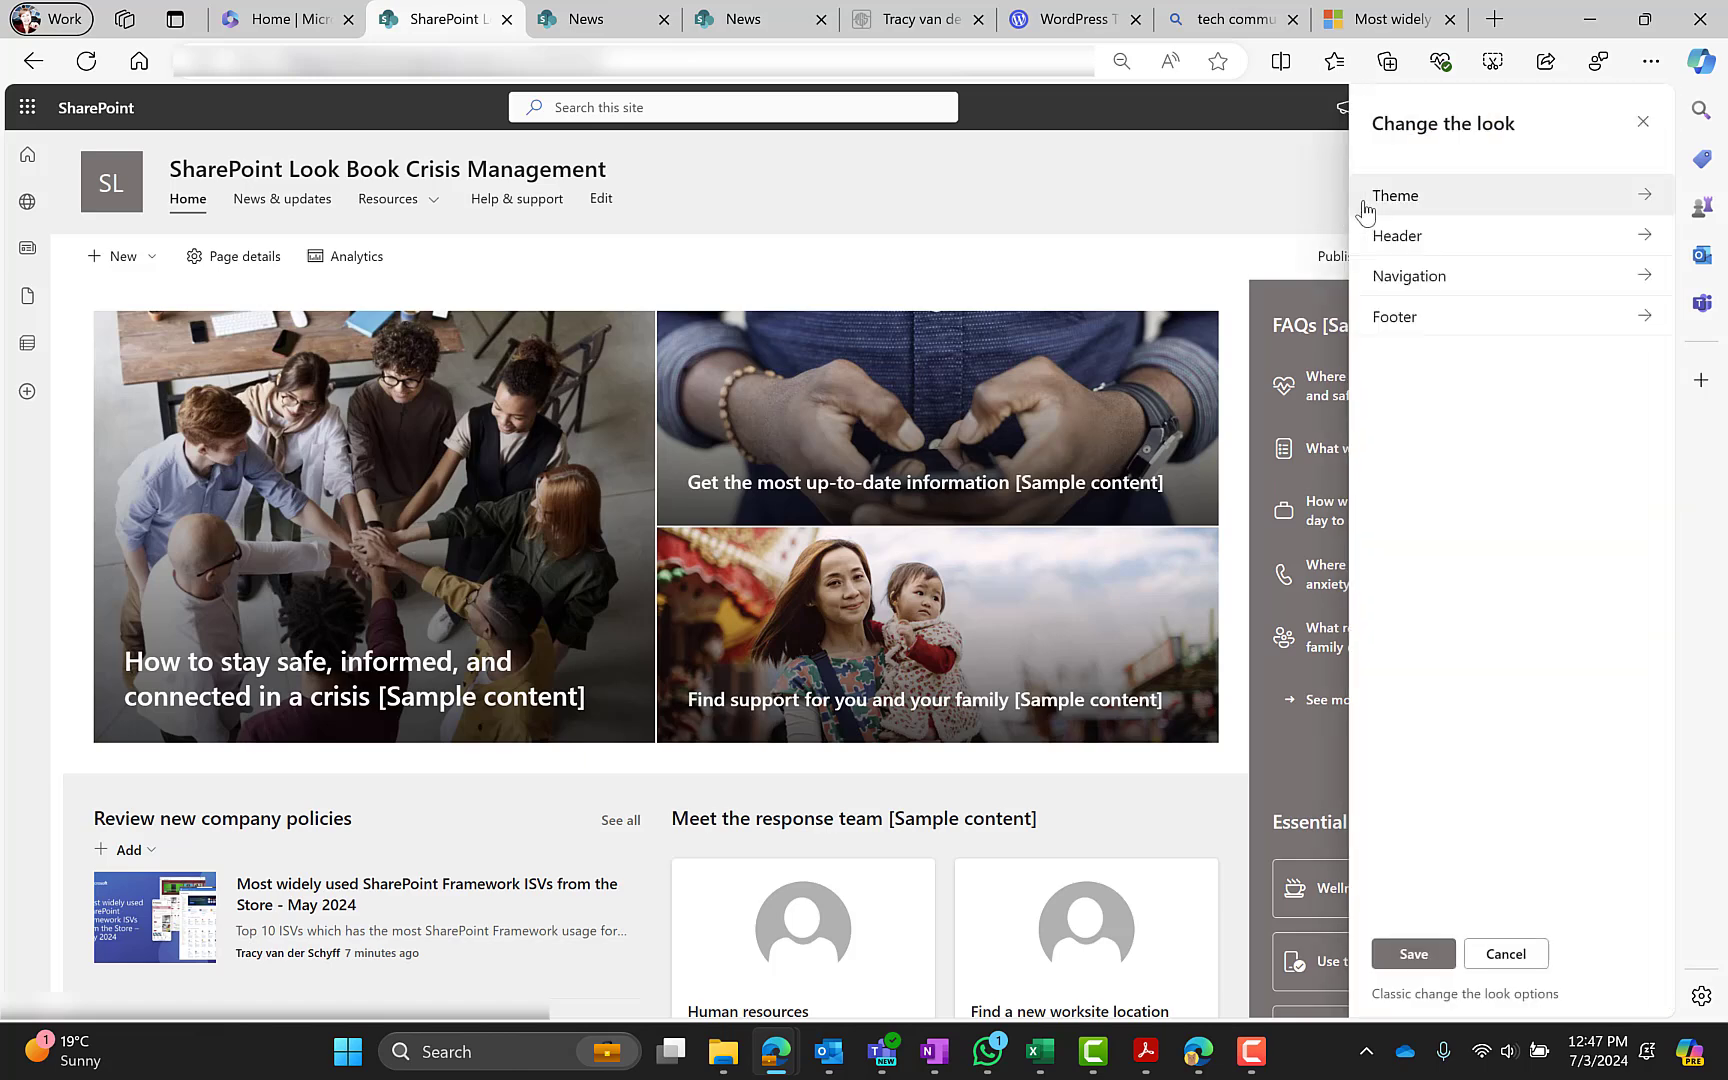
Step: Browse the available site themes, try the Gray theme, and return to the current theme selection
click(1366, 200)
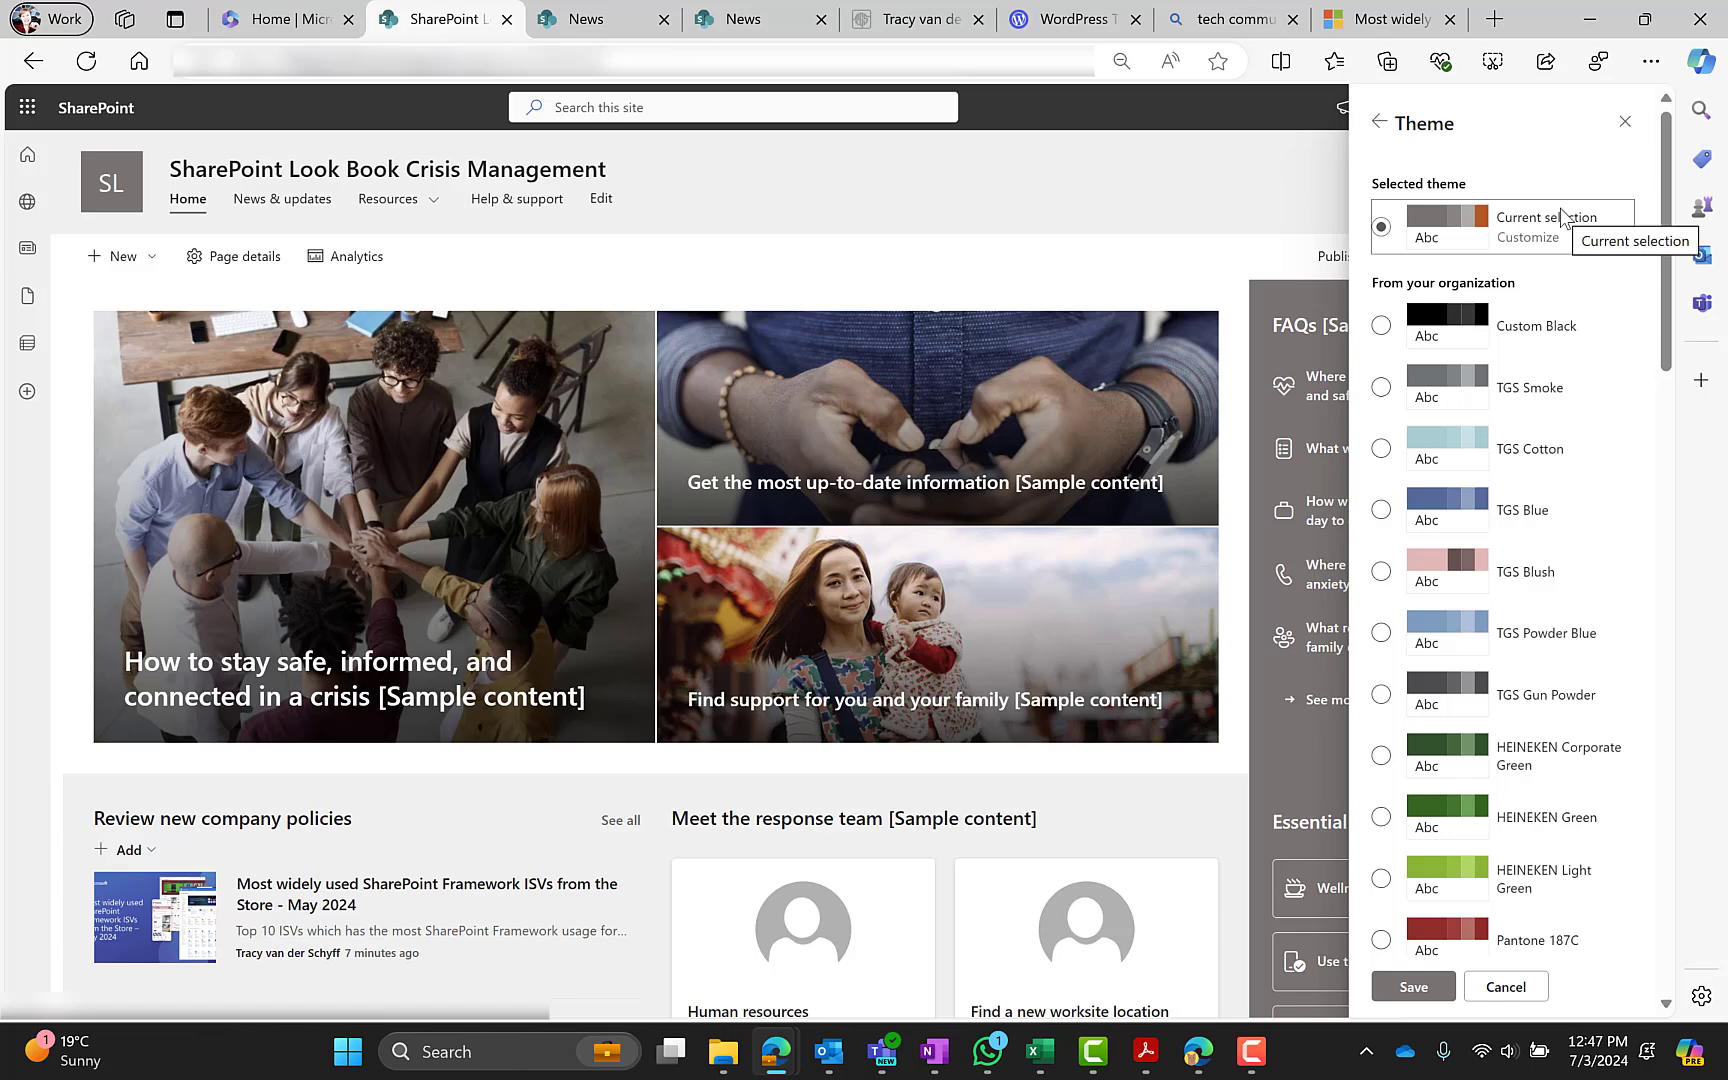
scroll(1600, 409, down, 15)
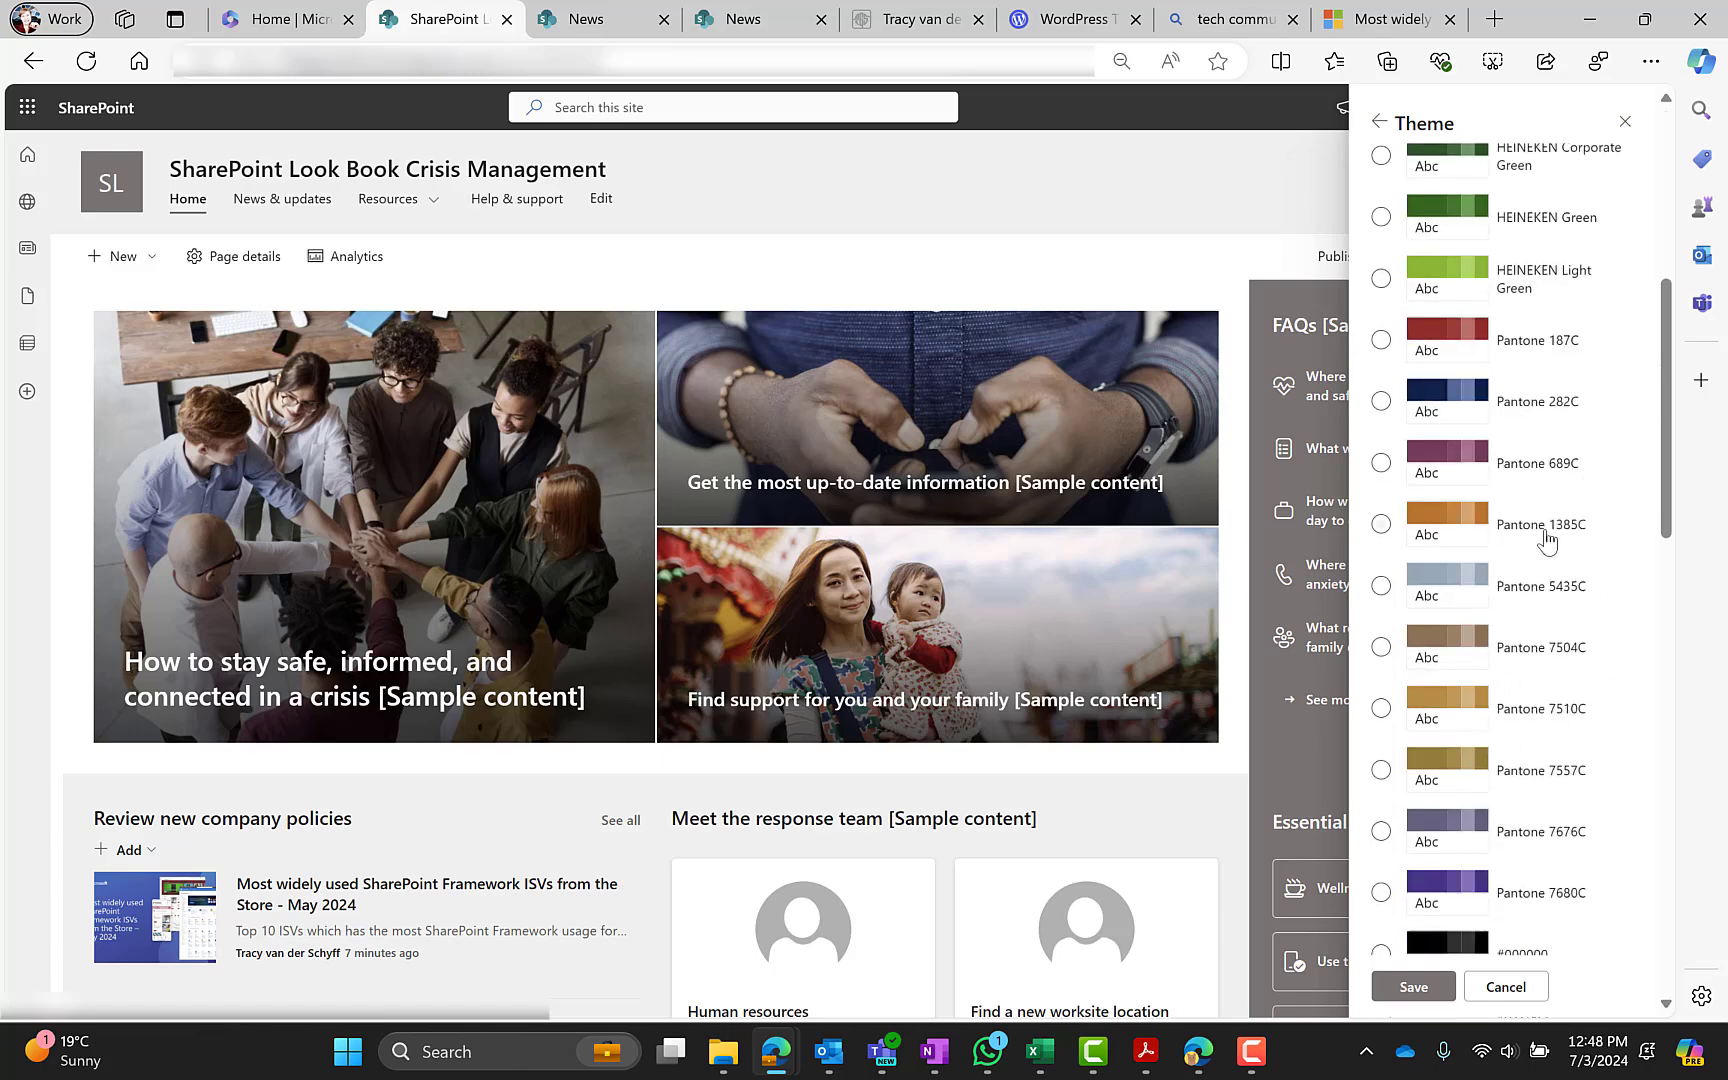
click(1516, 588)
scroll(1514, 588, down, 2)
click(1459, 541)
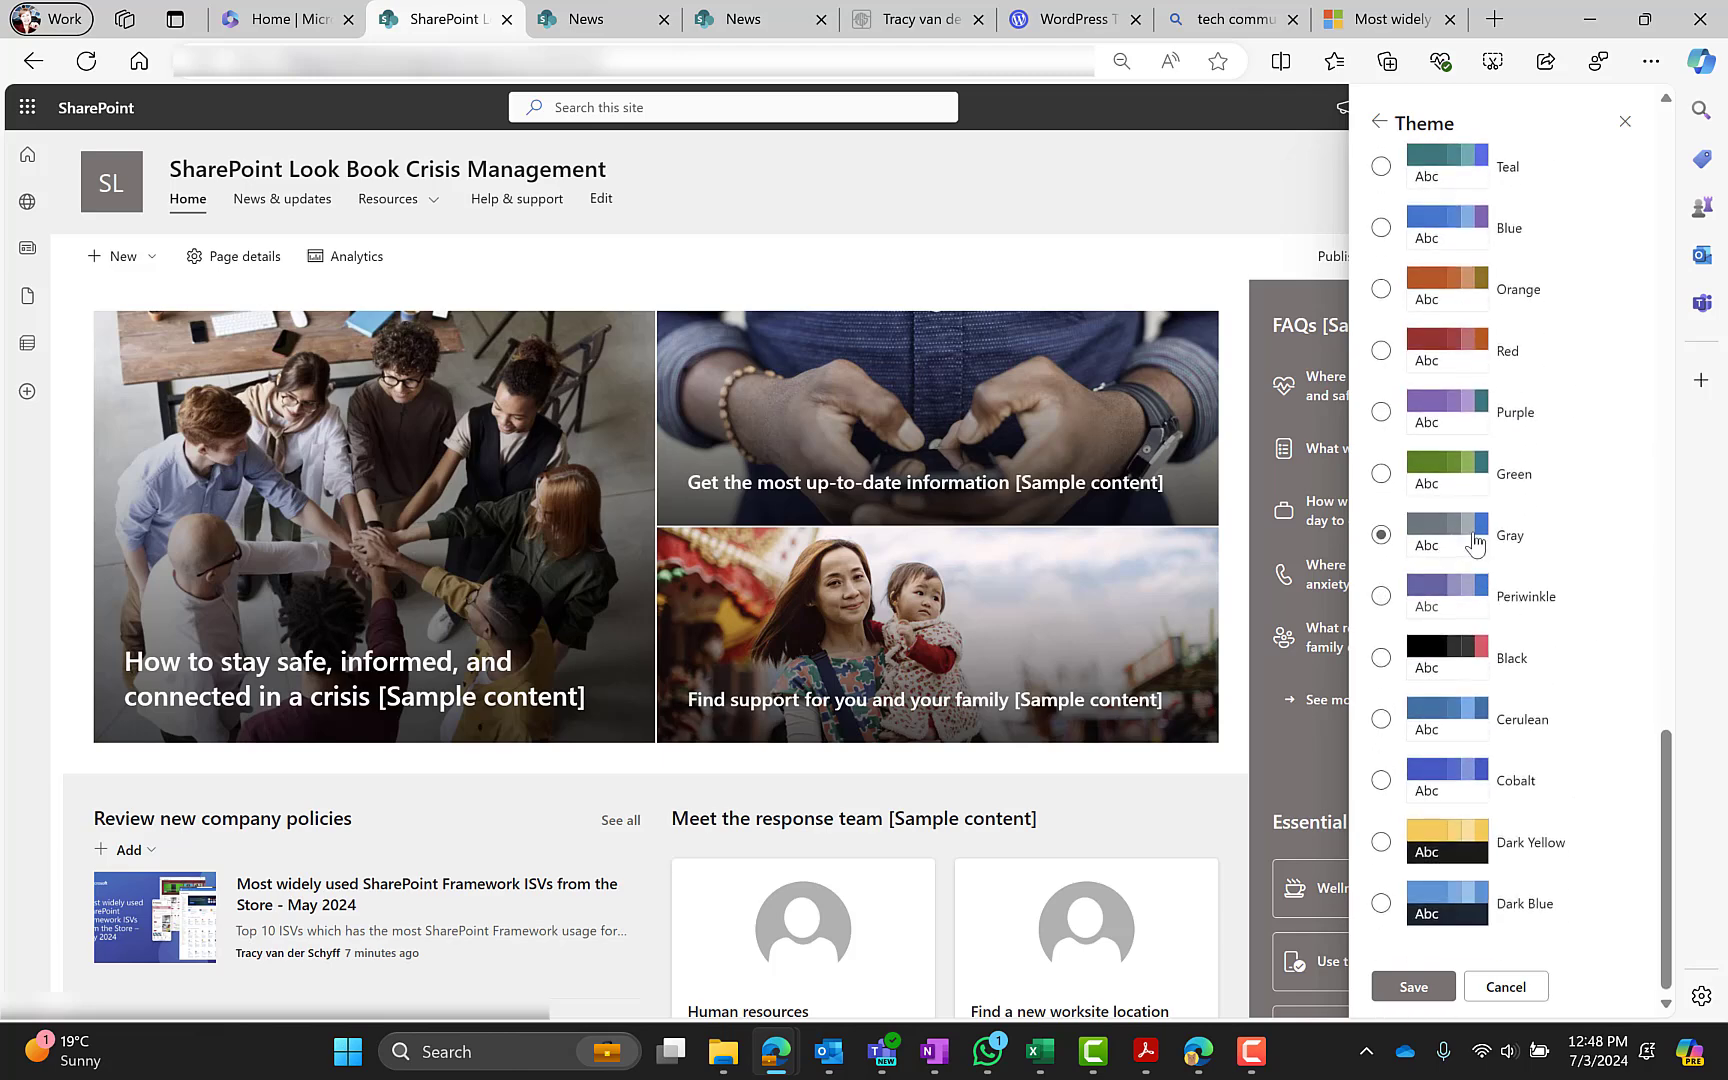
scroll(1474, 541, up, 15)
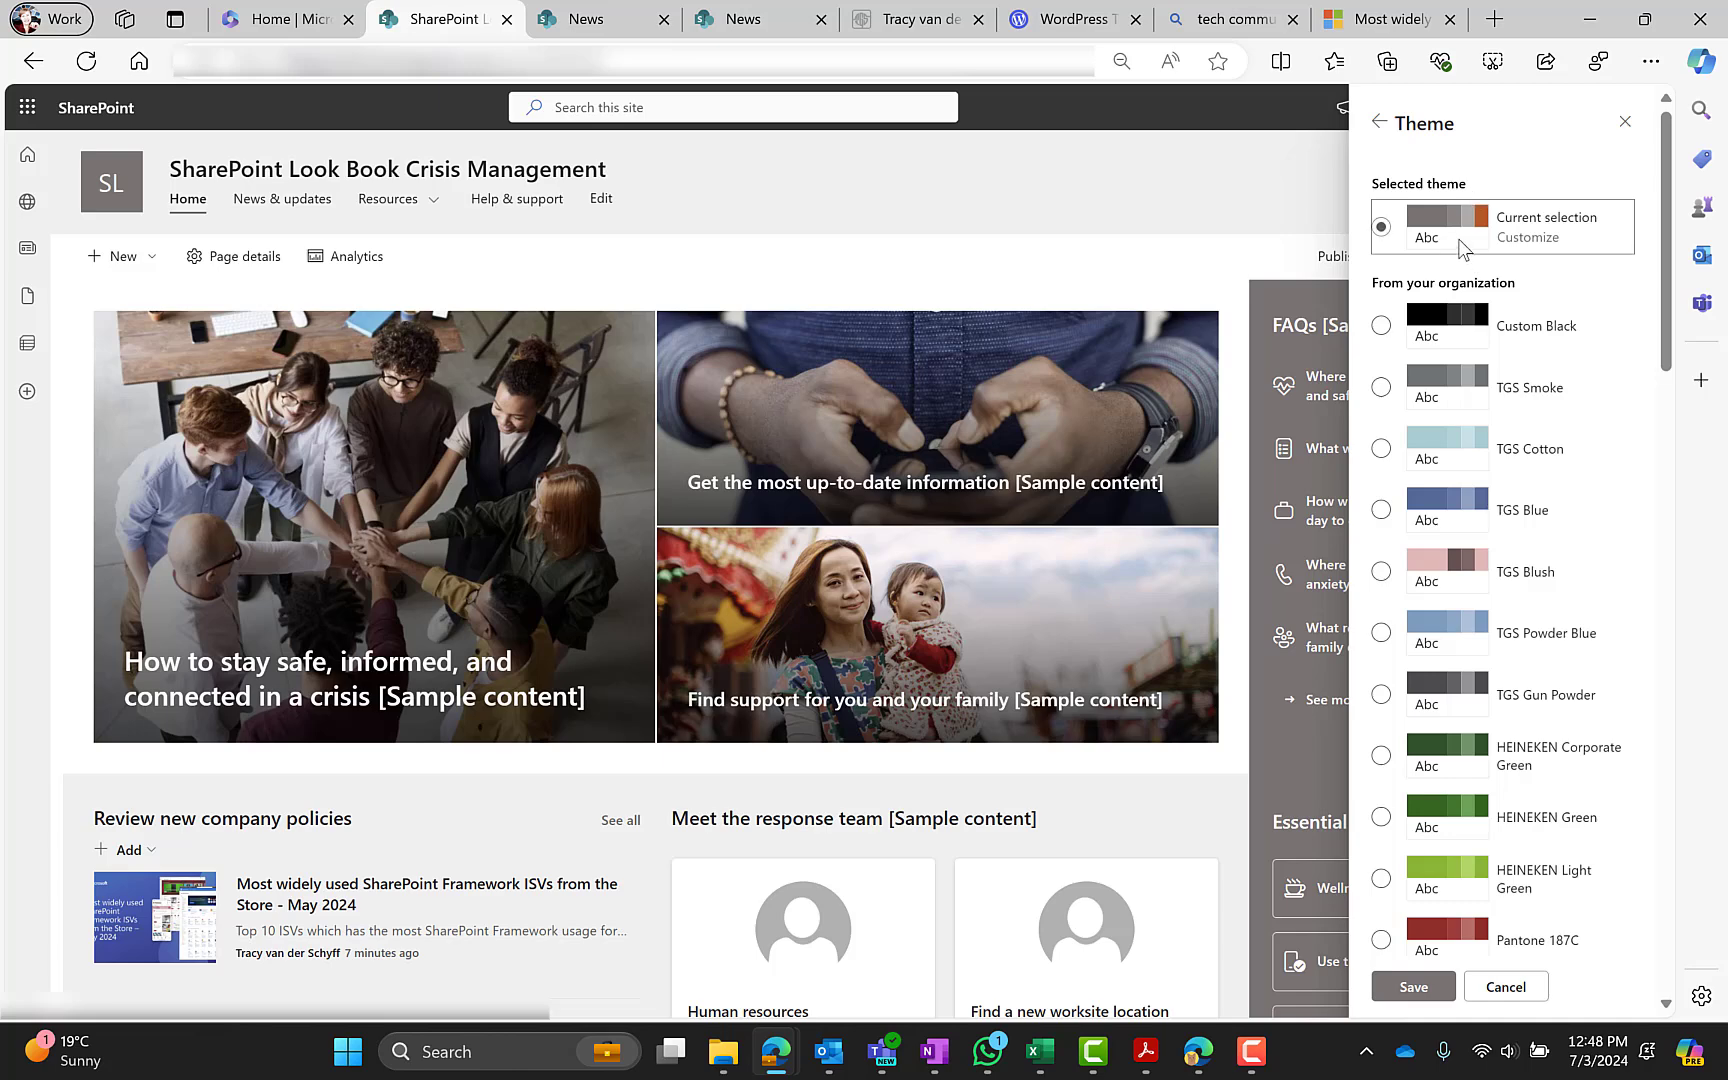
click(1379, 121)
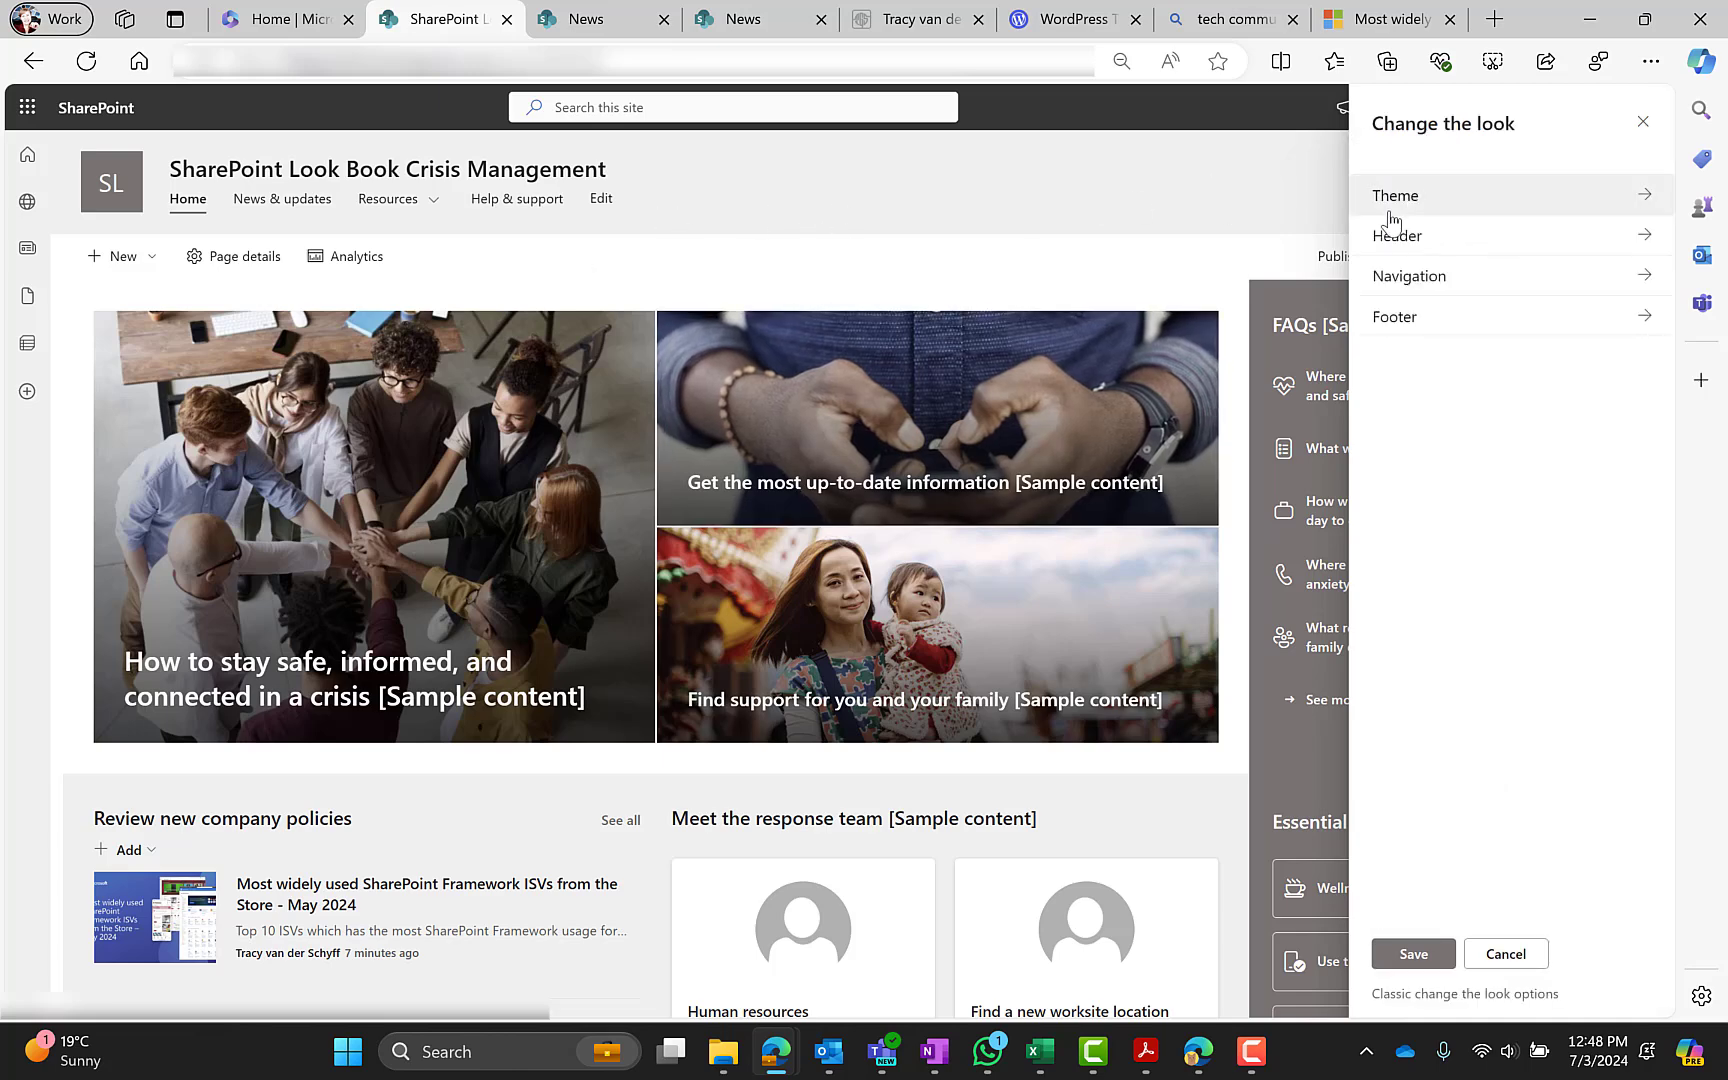
Step: Try the dark background and Extended layout on the site header, and settle on the Standard layout with the light grey second background
click(1404, 238)
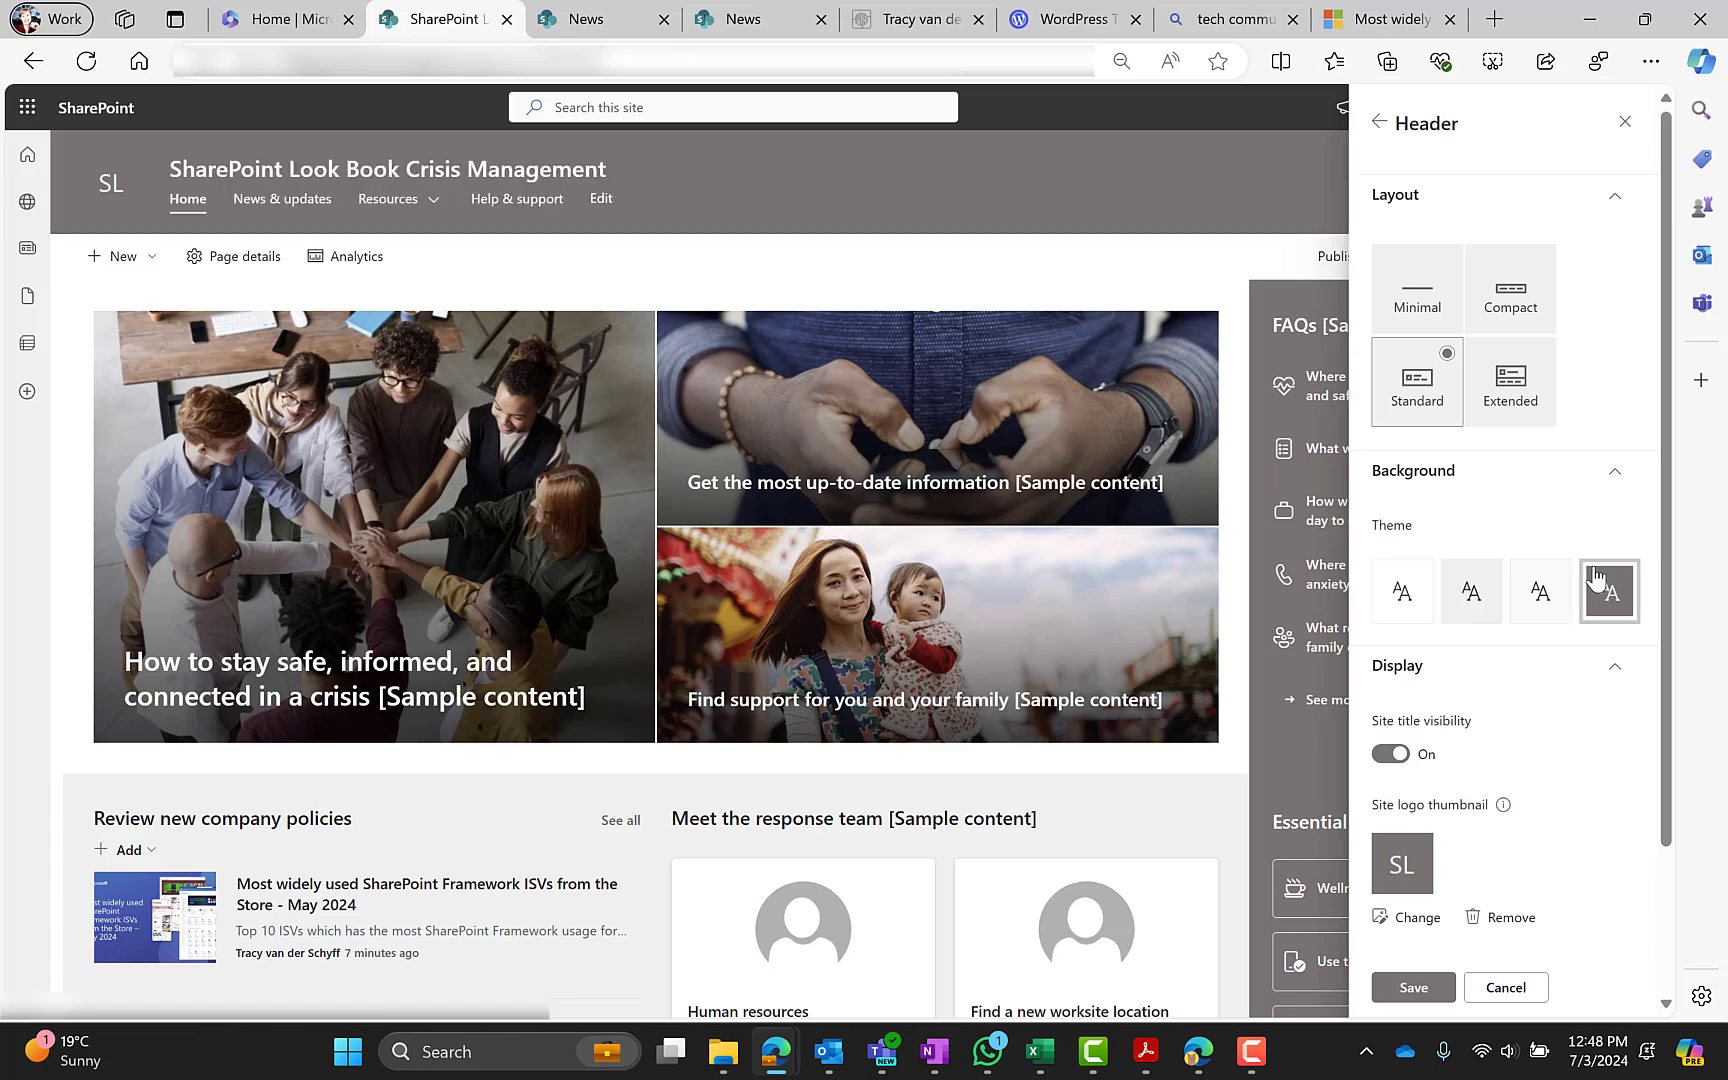
click(1481, 389)
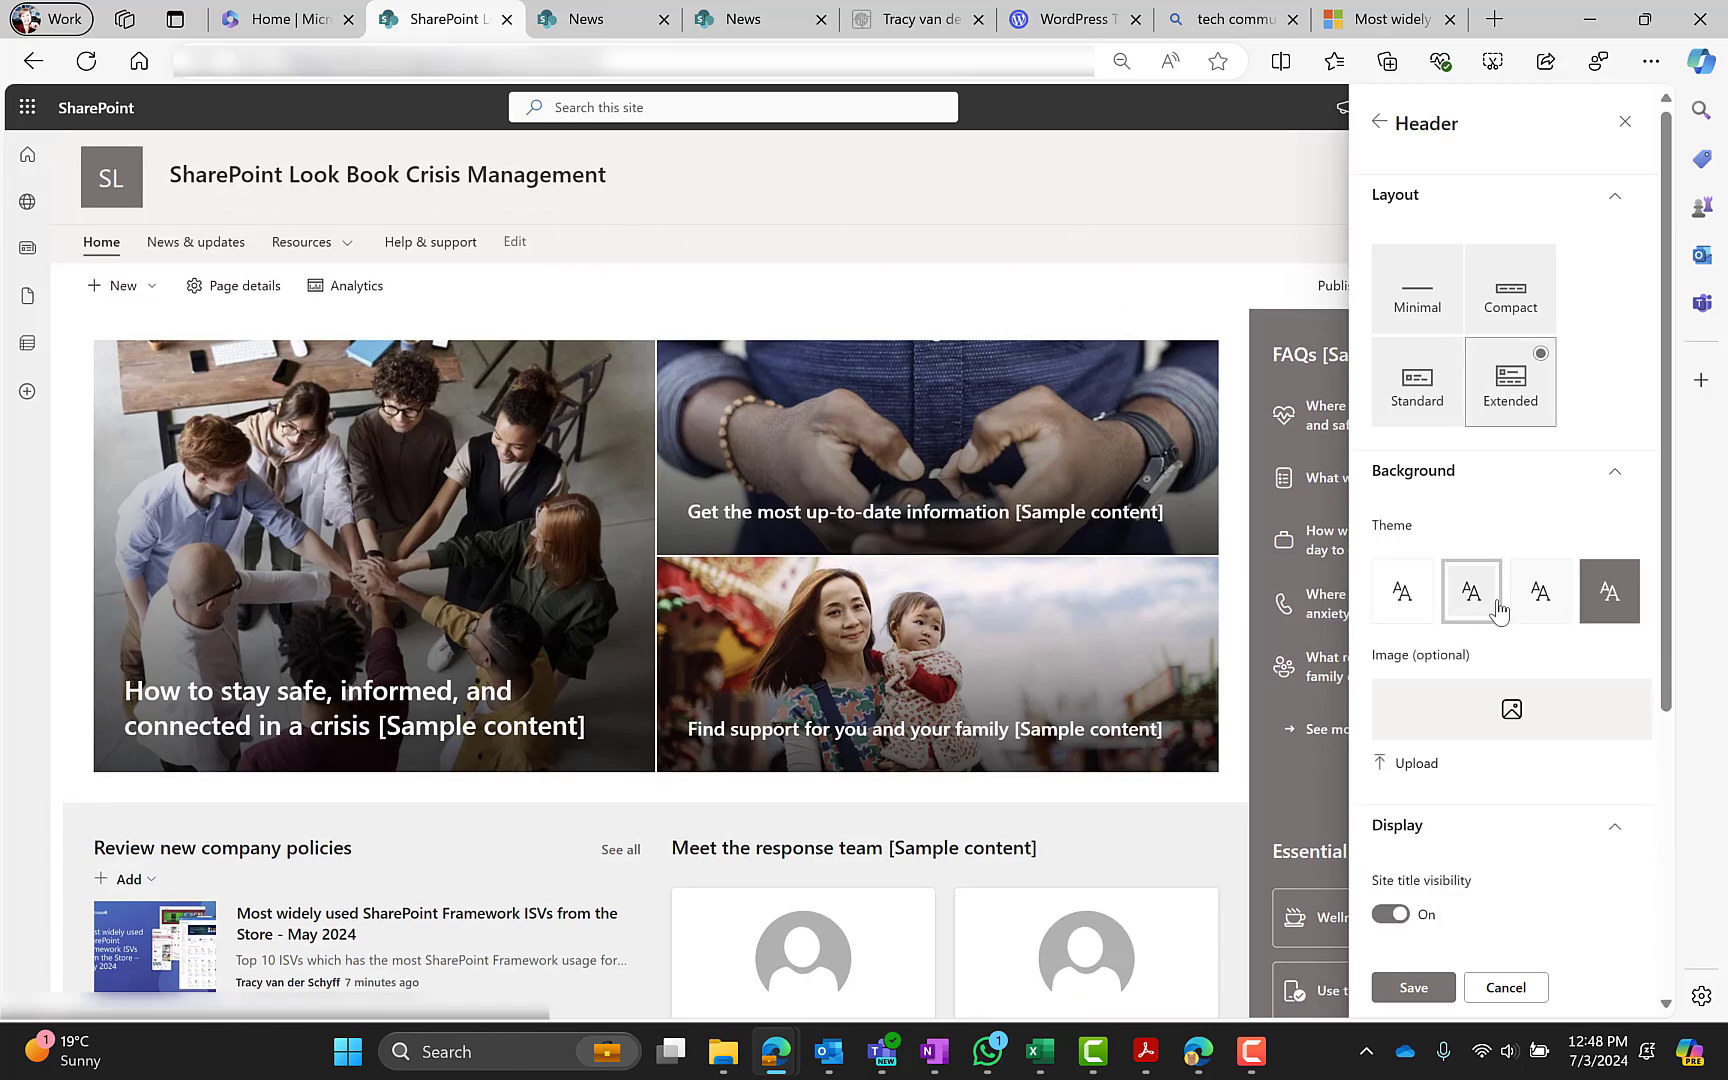
click(1412, 392)
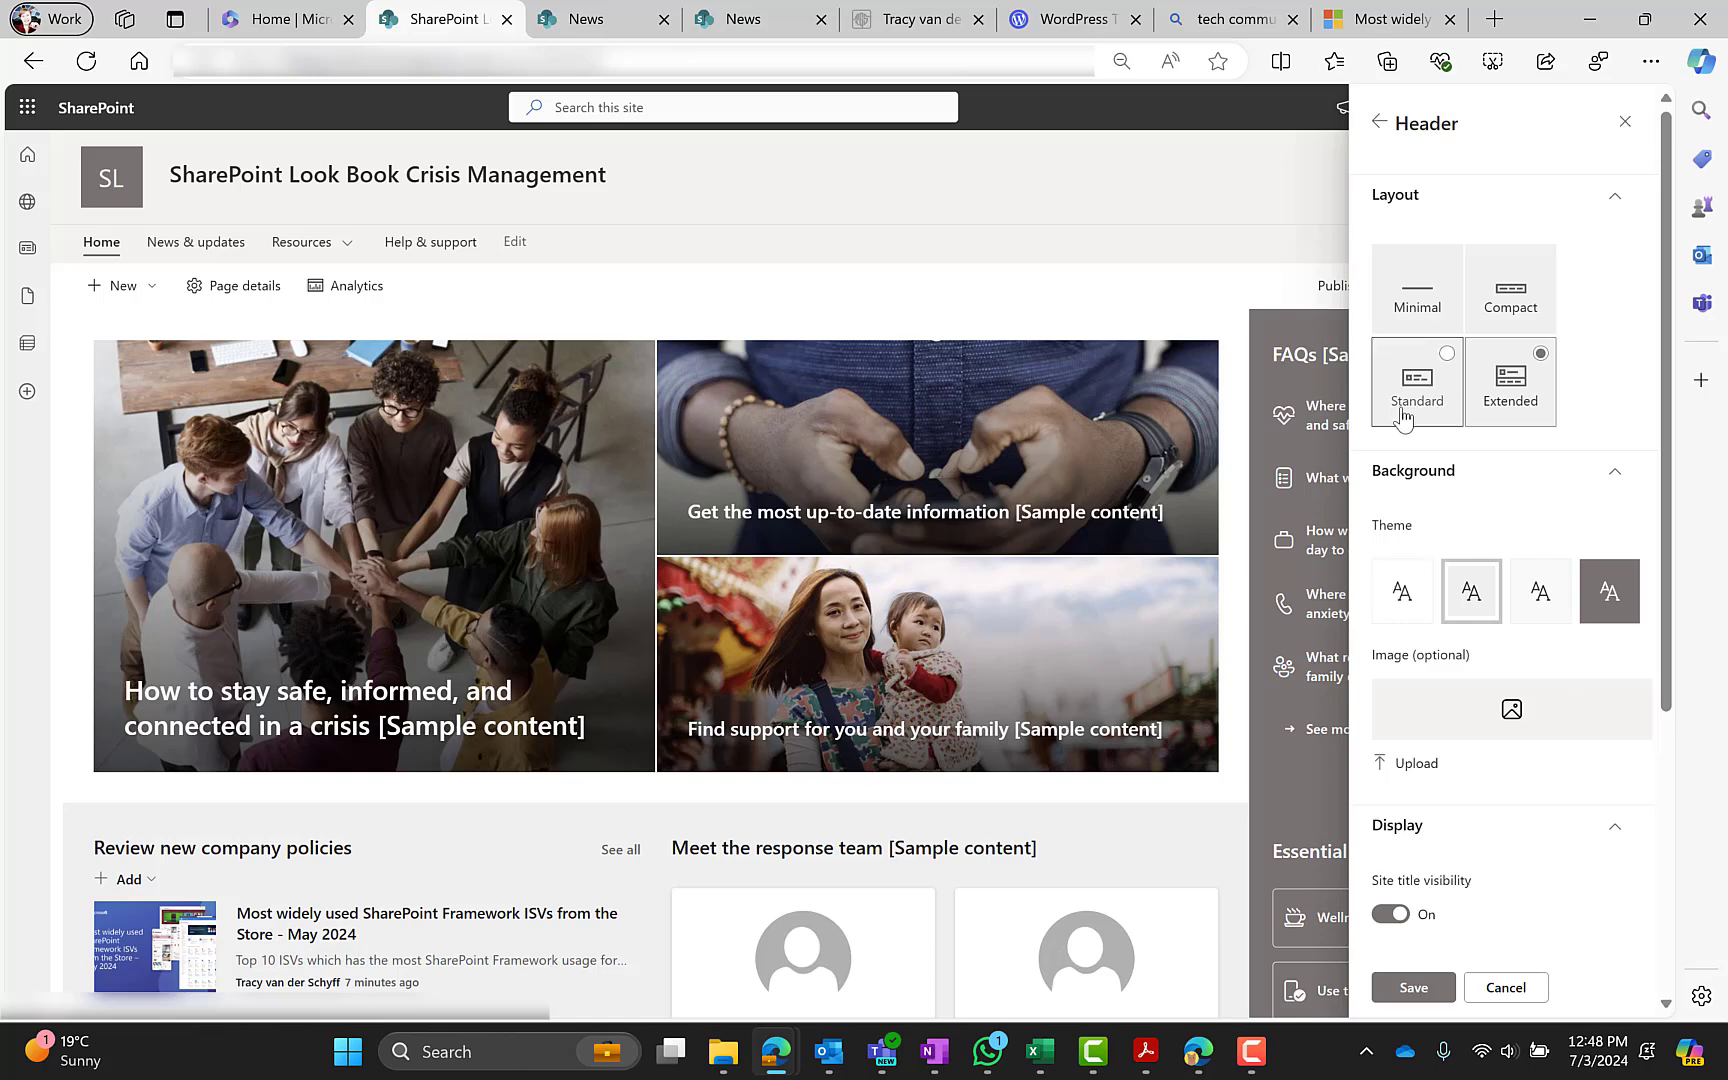
scroll(1512, 710, down, 2)
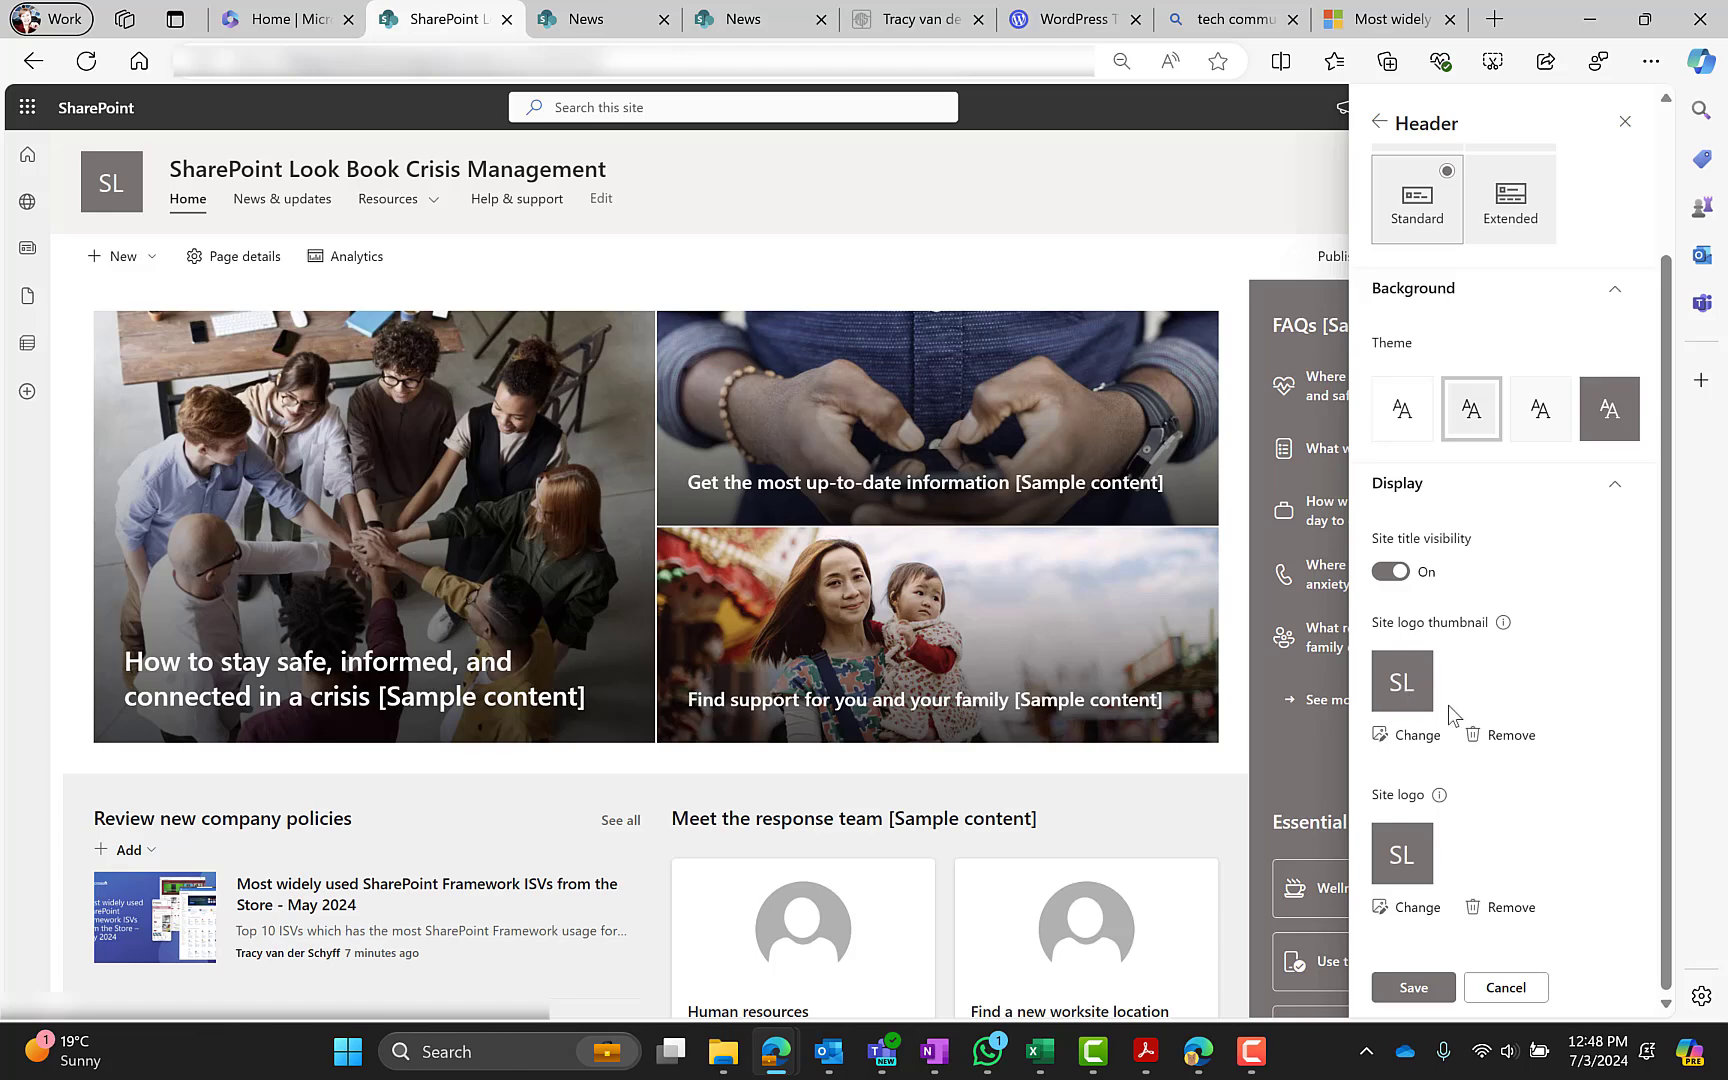
mouse_move(1505, 634)
scroll(1486, 801, up, 3)
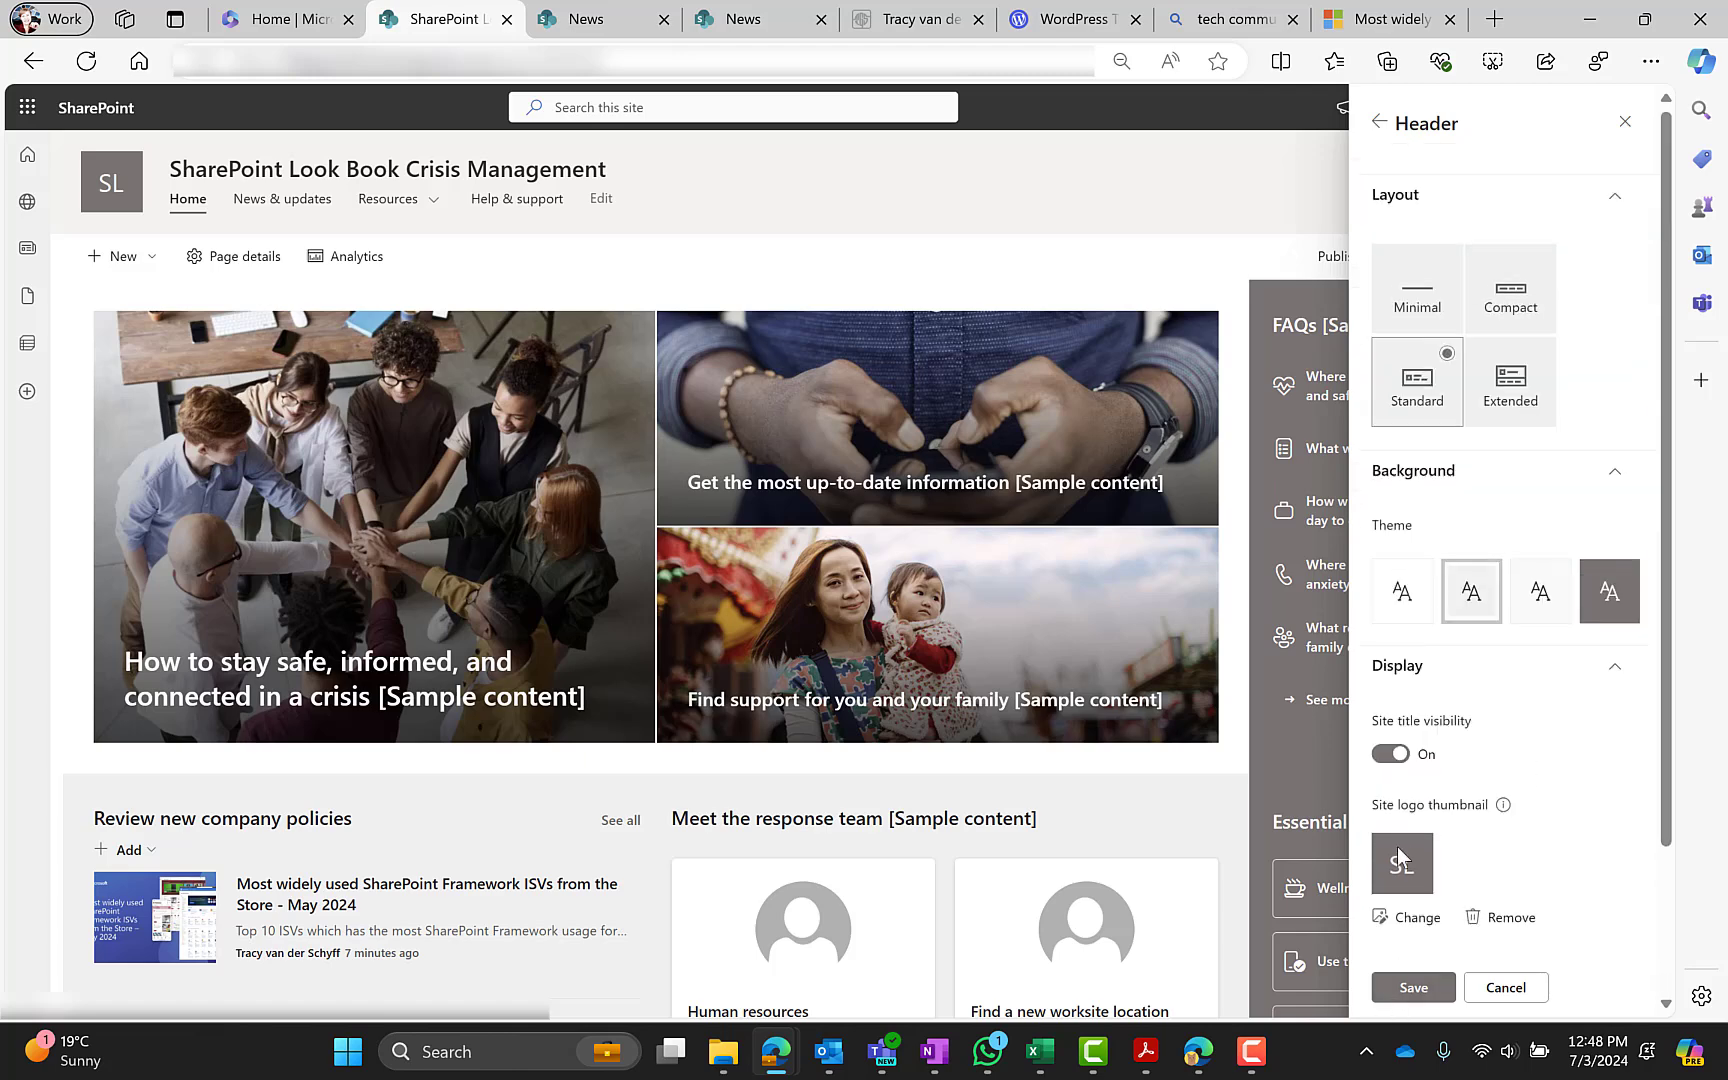
click(1380, 123)
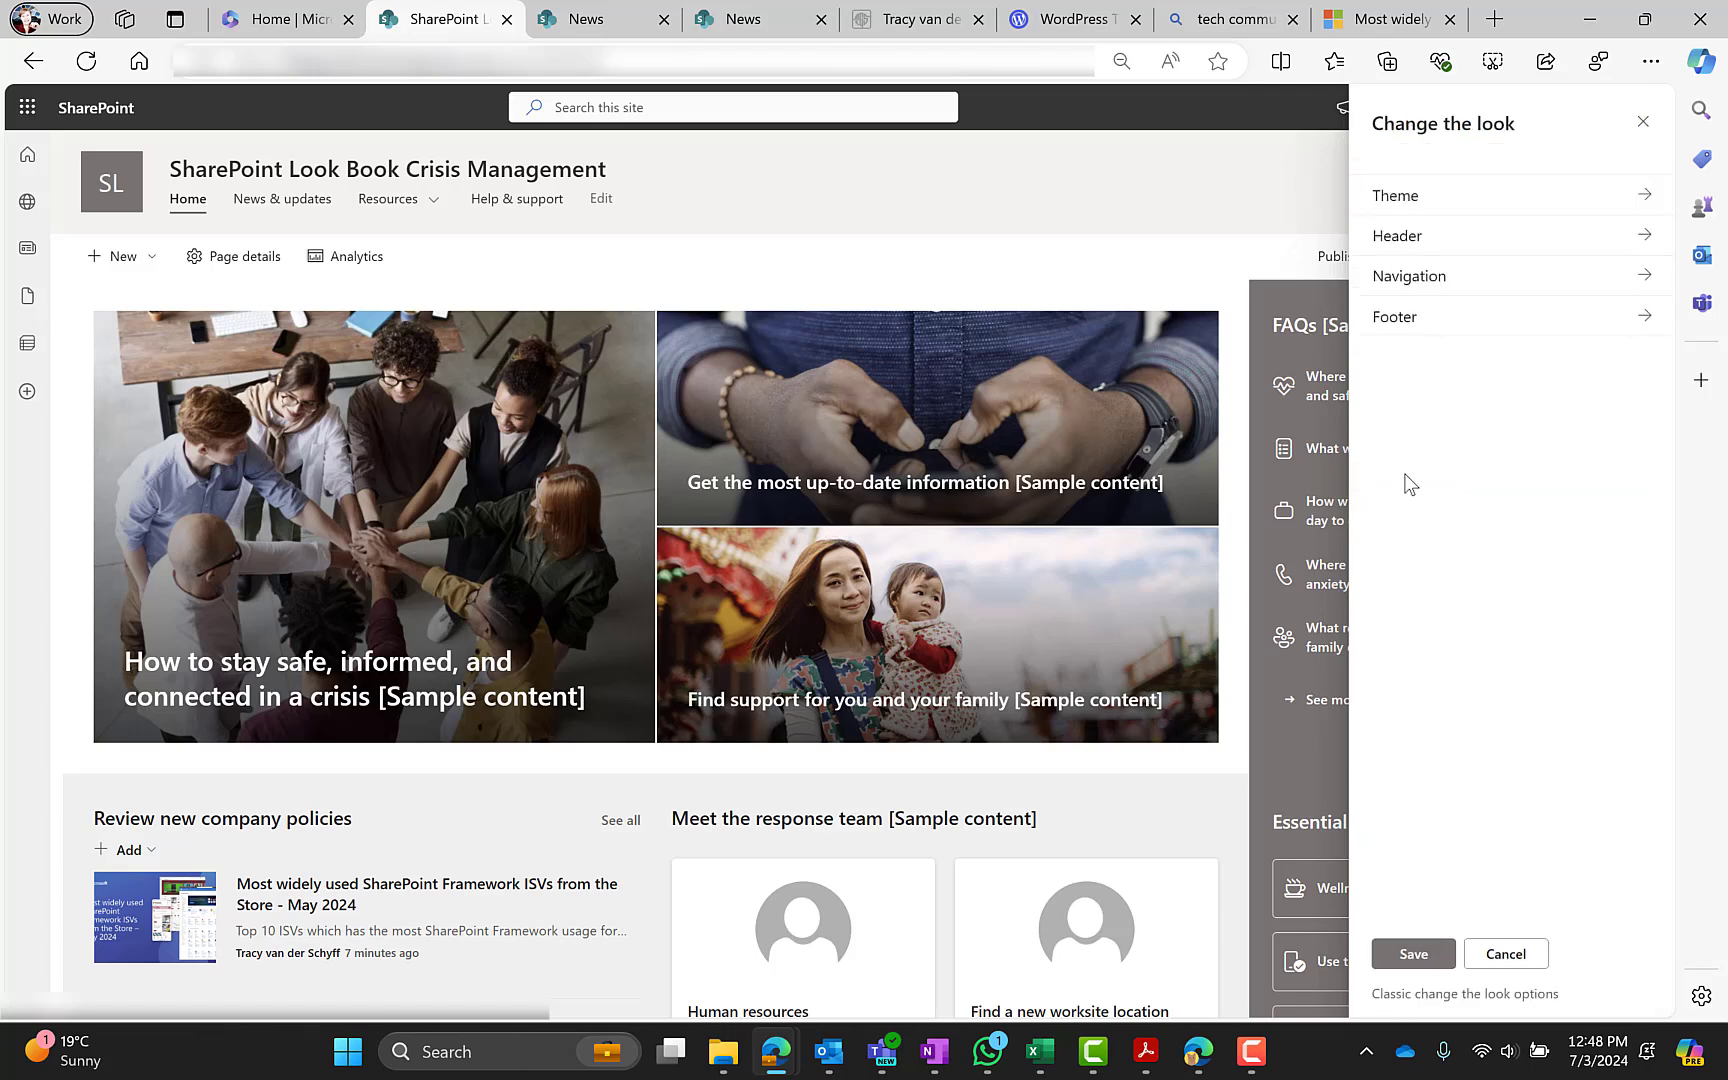
Step: View the site navigation's menu style options, save the look changes and close the site settings
click(1396, 285)
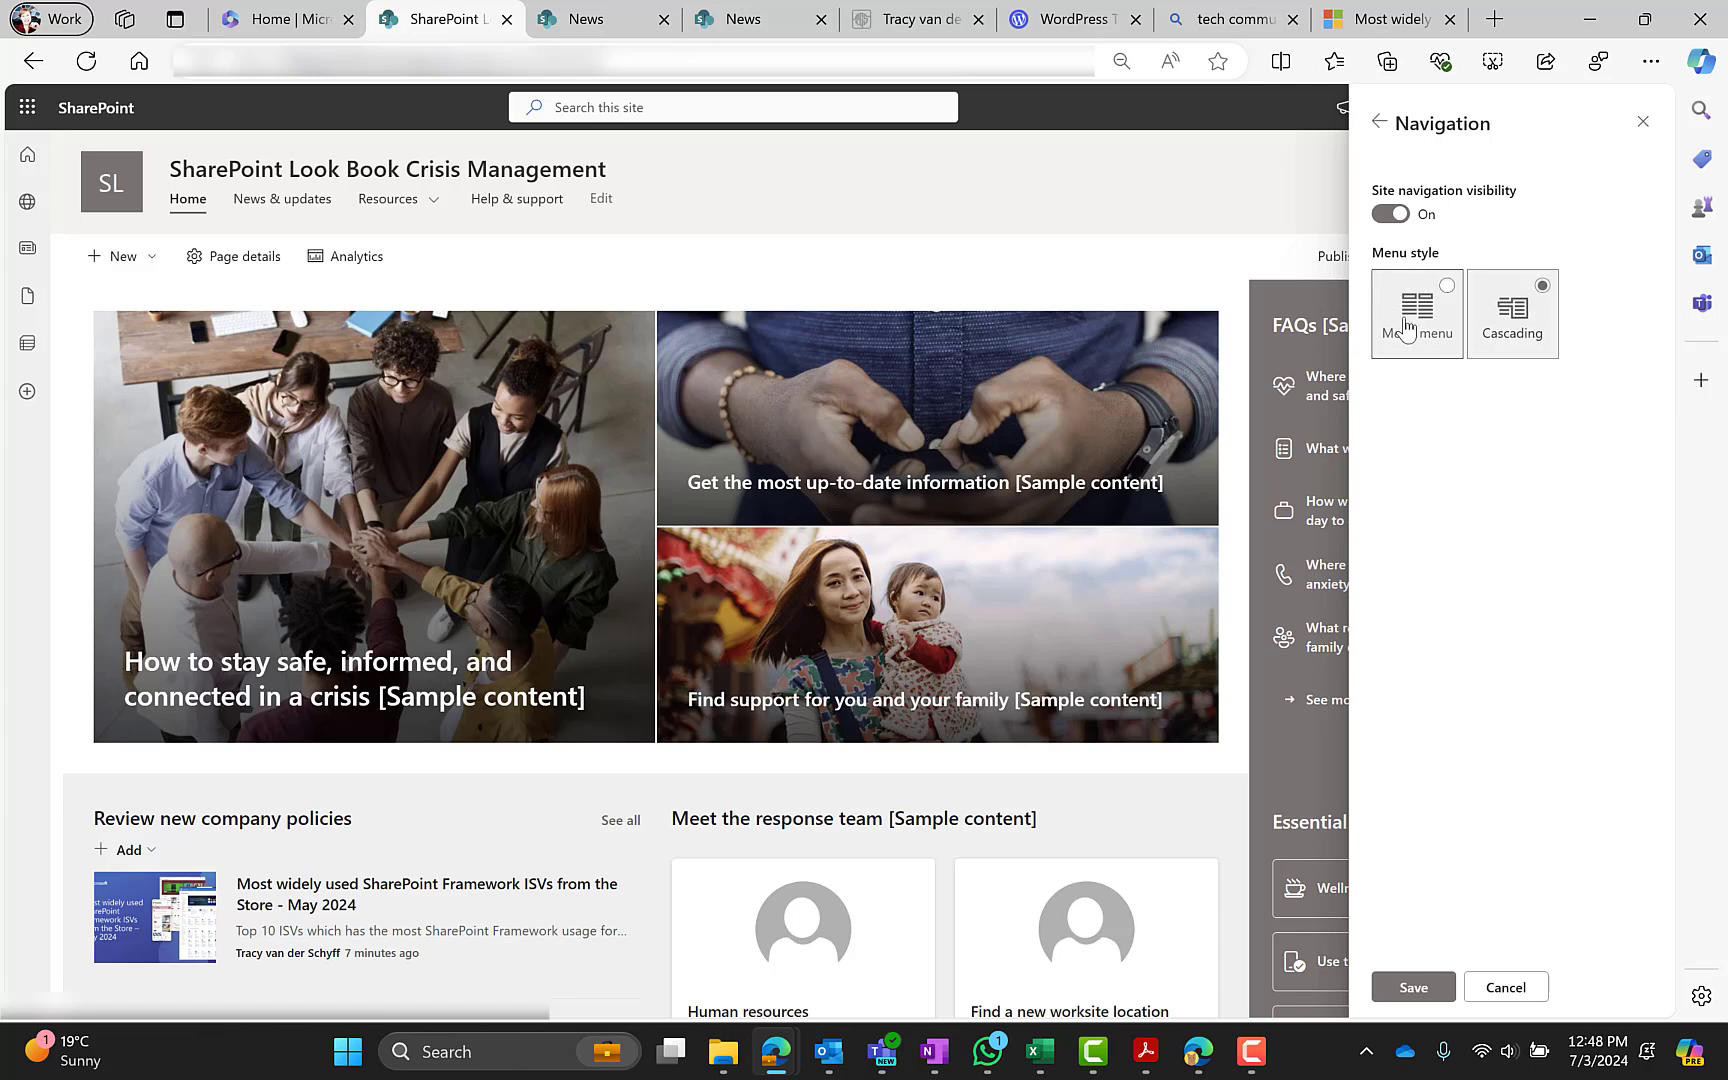
click(1412, 986)
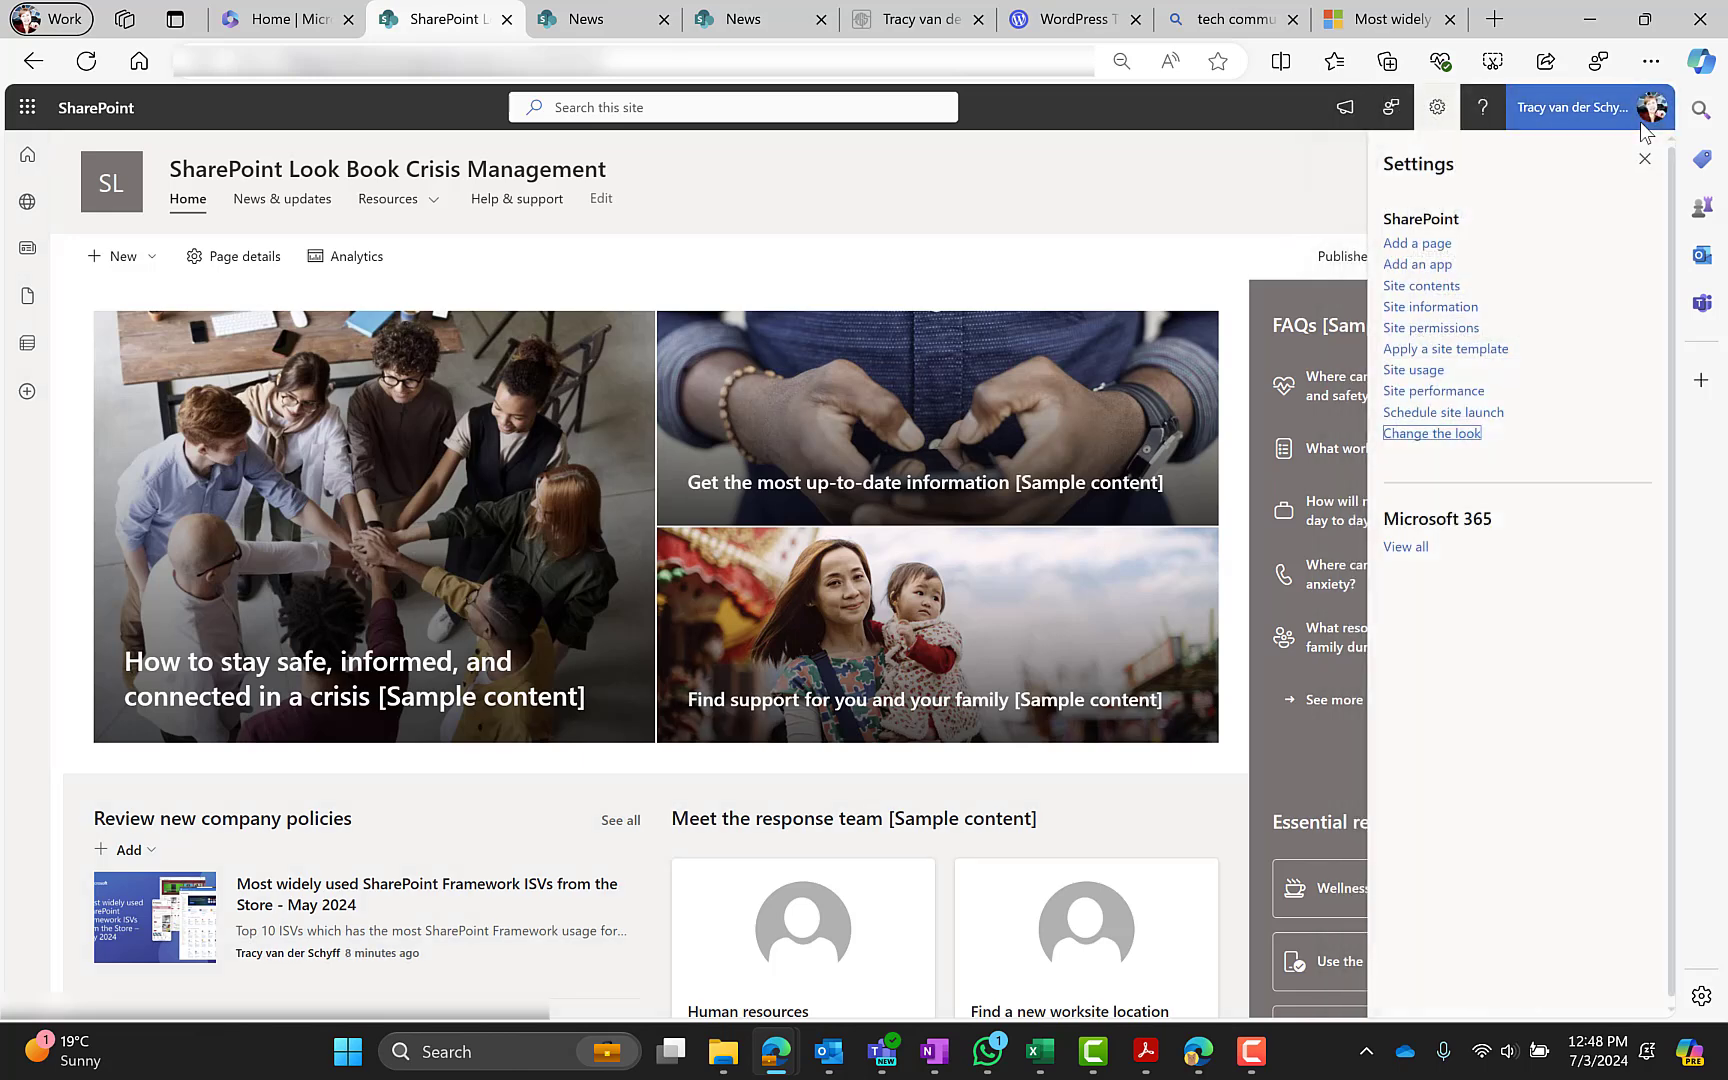
click(1648, 162)
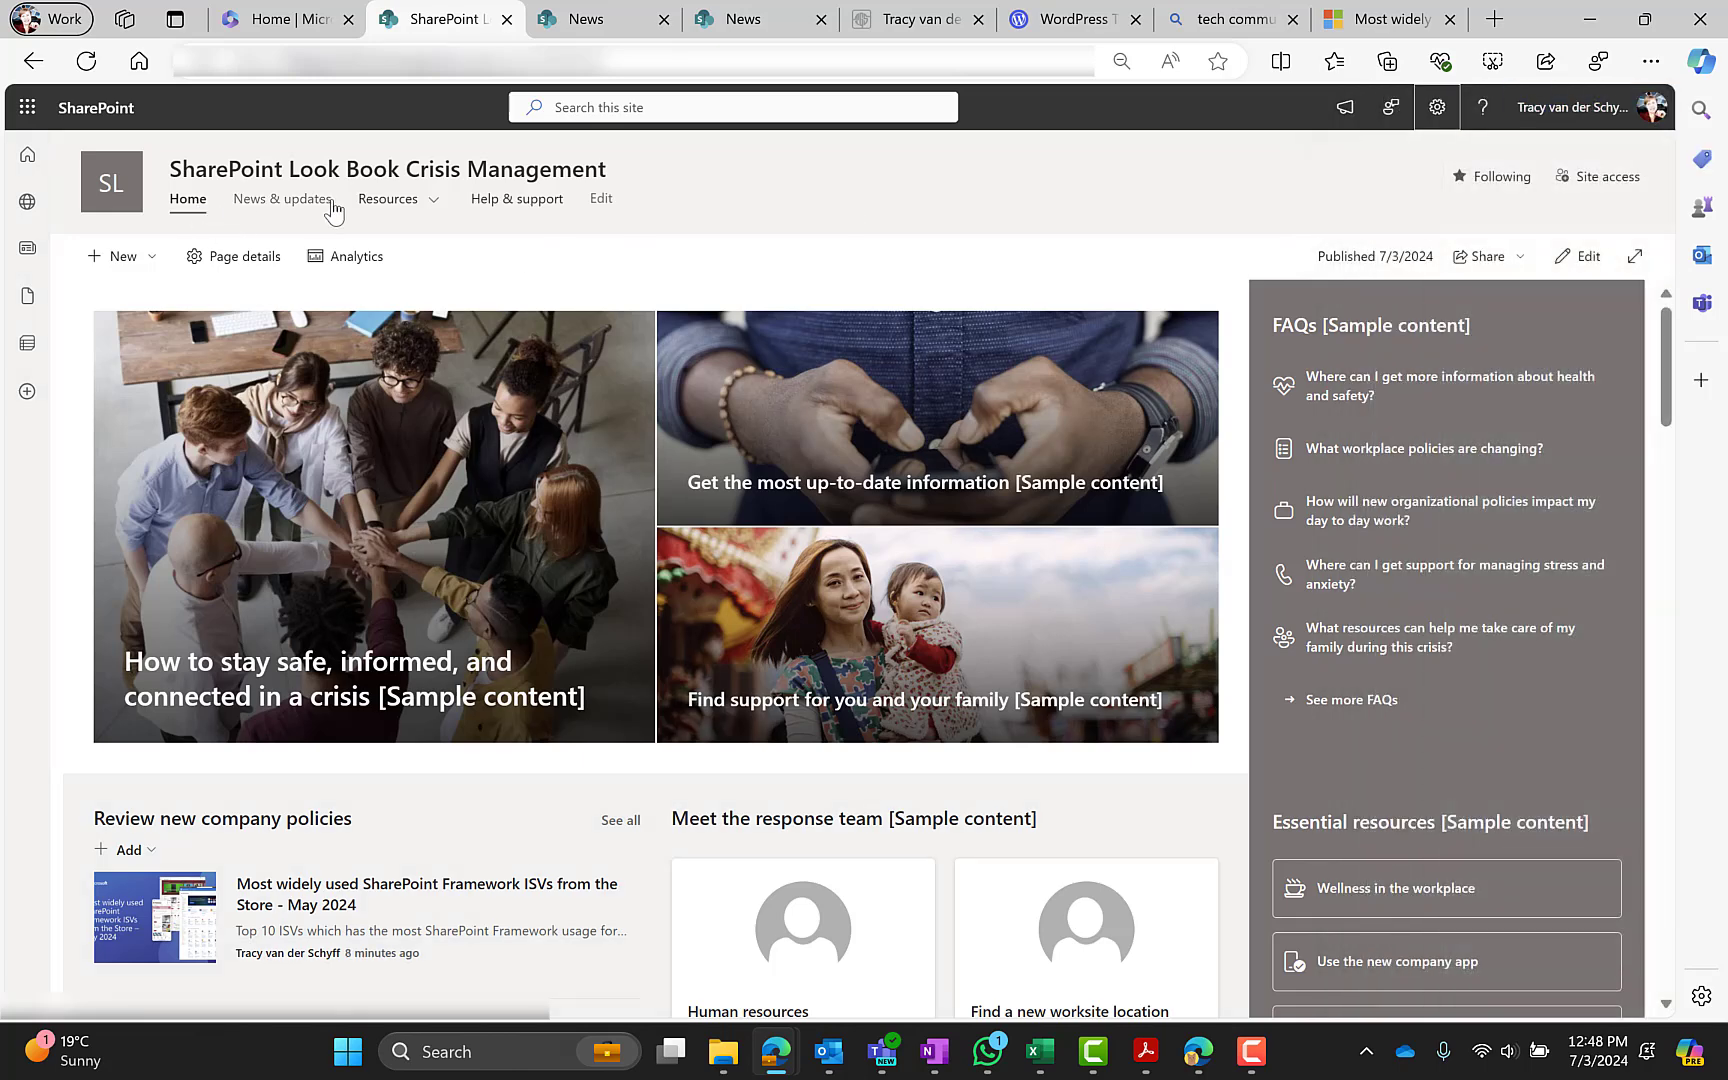
Step: Examine the site navigation links and the editing options for the Resources link, and cancel the navigation editing
click(601, 203)
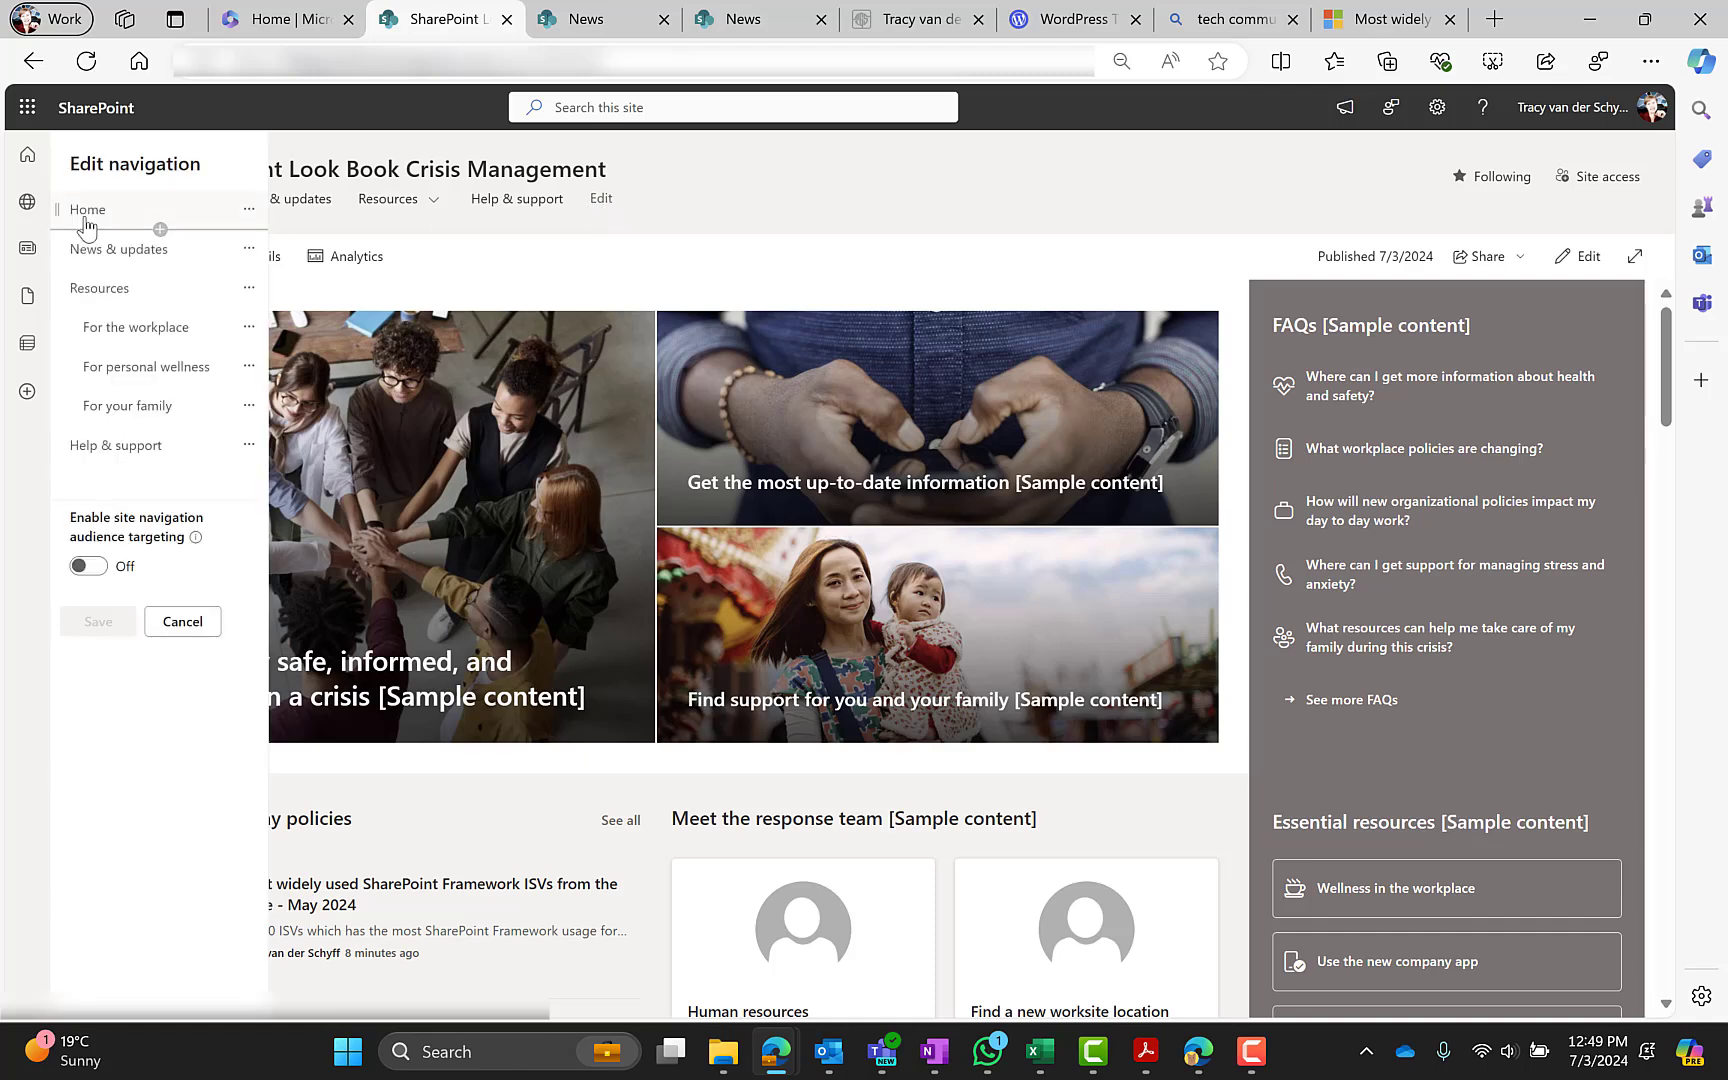
click(250, 330)
click(247, 290)
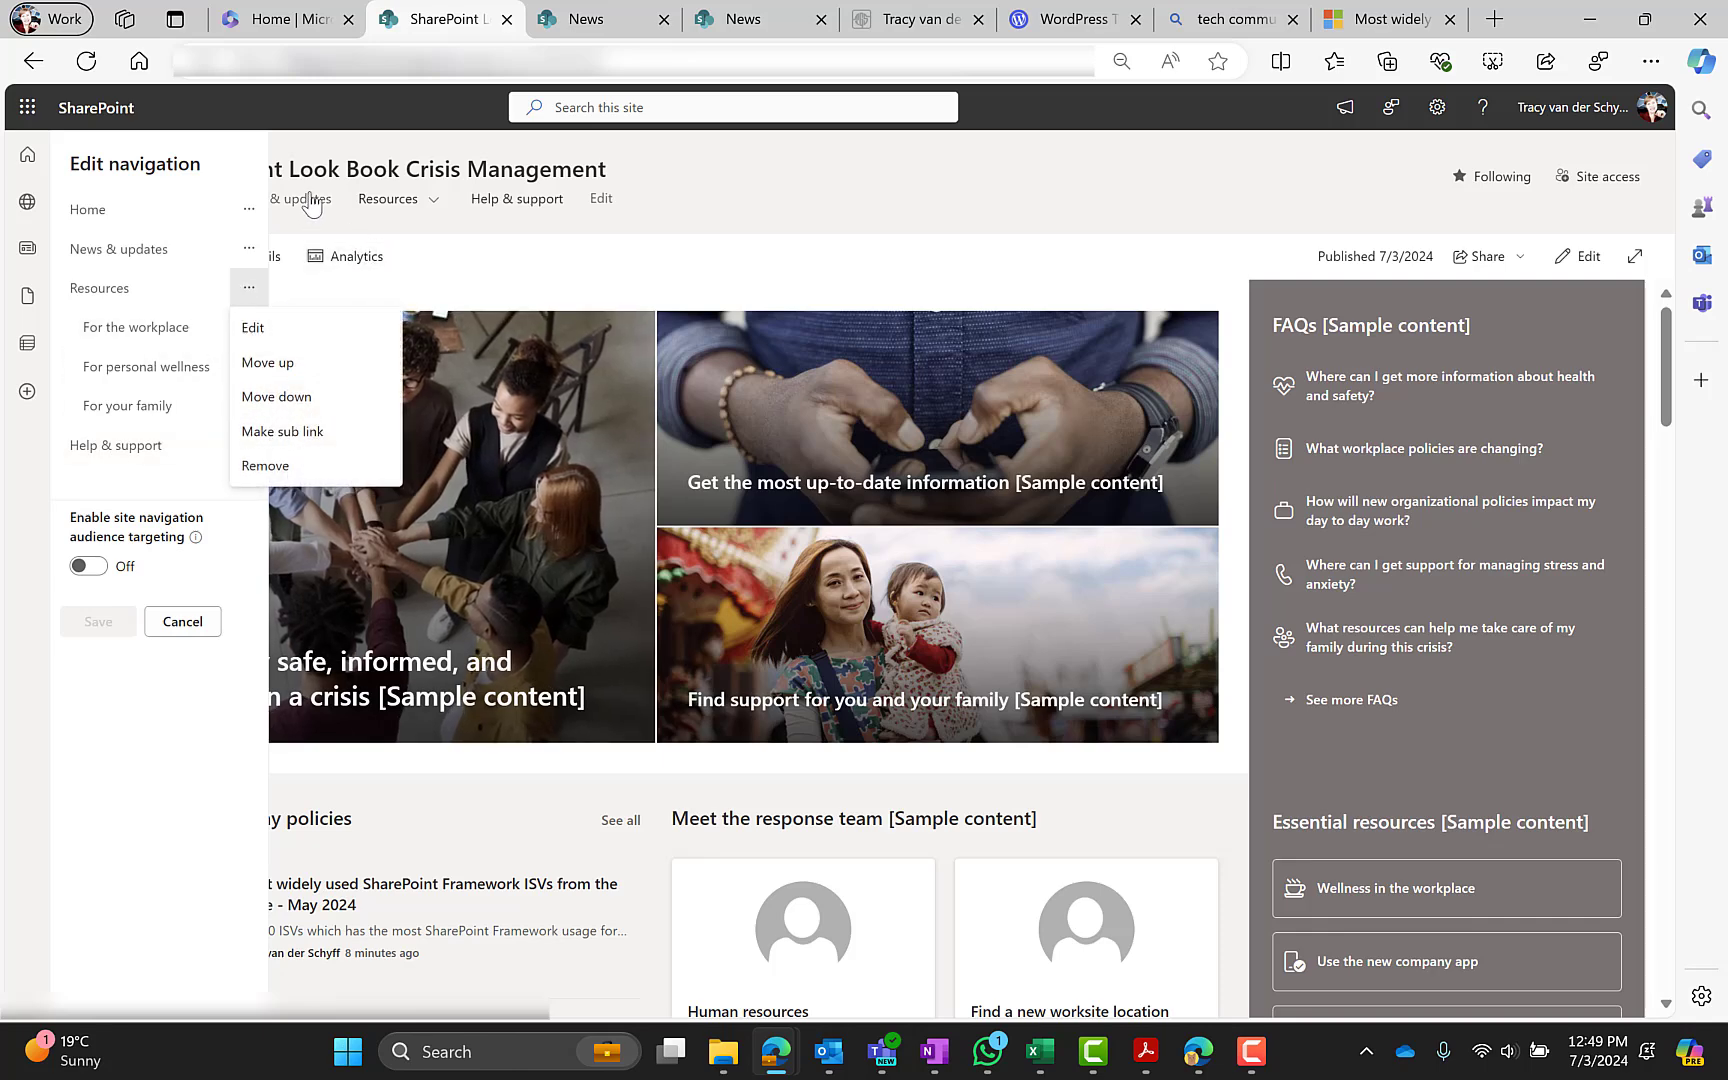
click(190, 630)
click(190, 630)
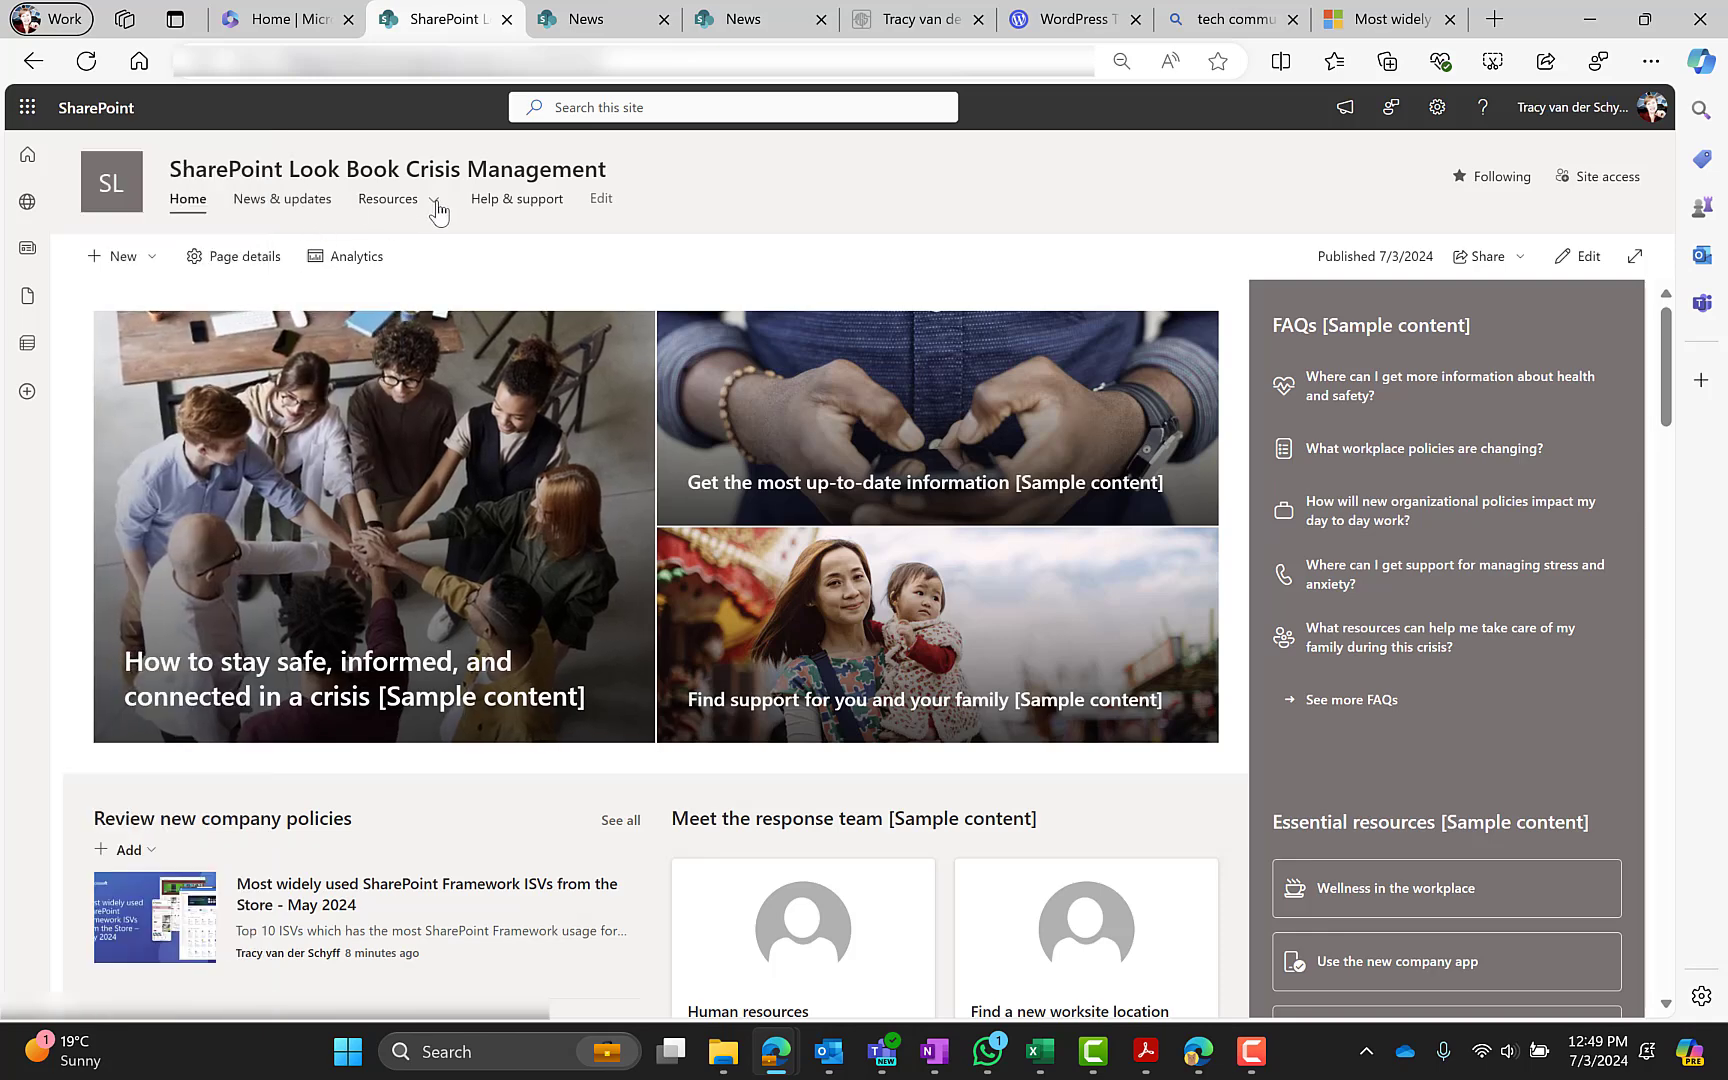